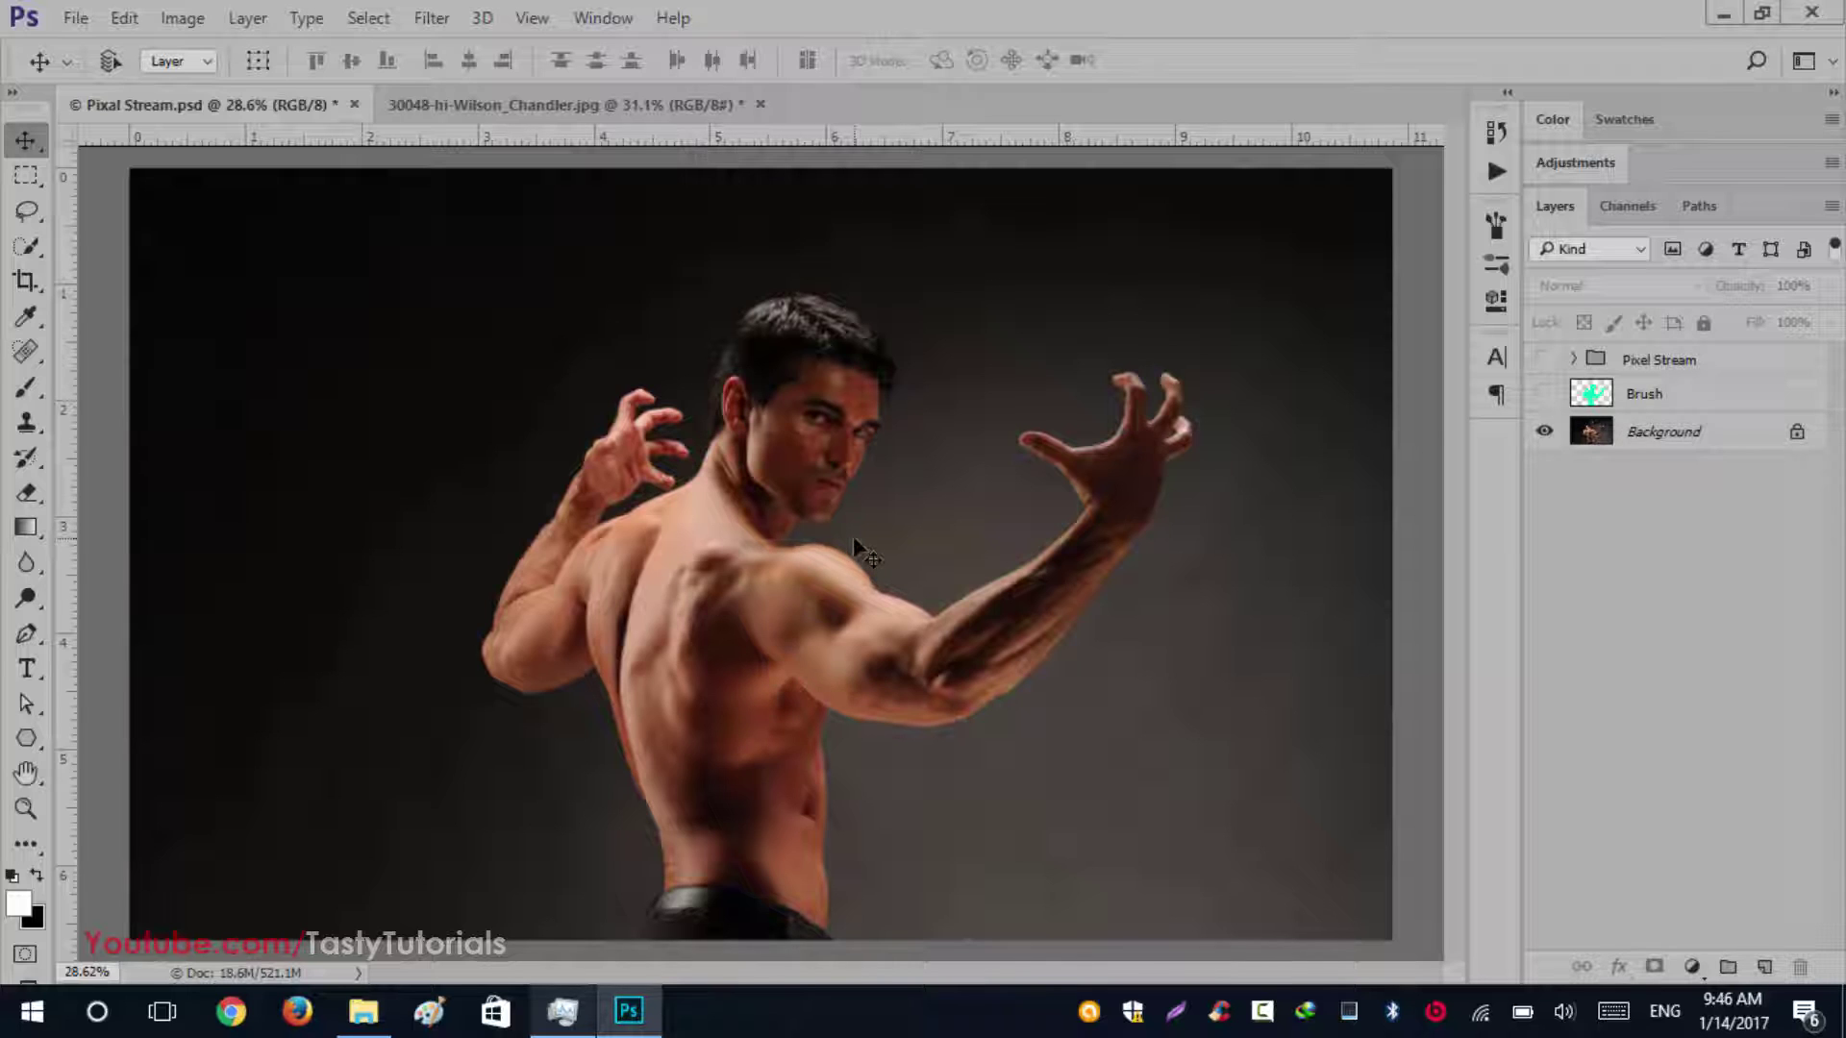
Show the Brush layer above the Background photo and examine the painted silhouette of the man
{"action": "left_click", "coordinate": [1661, 435]}
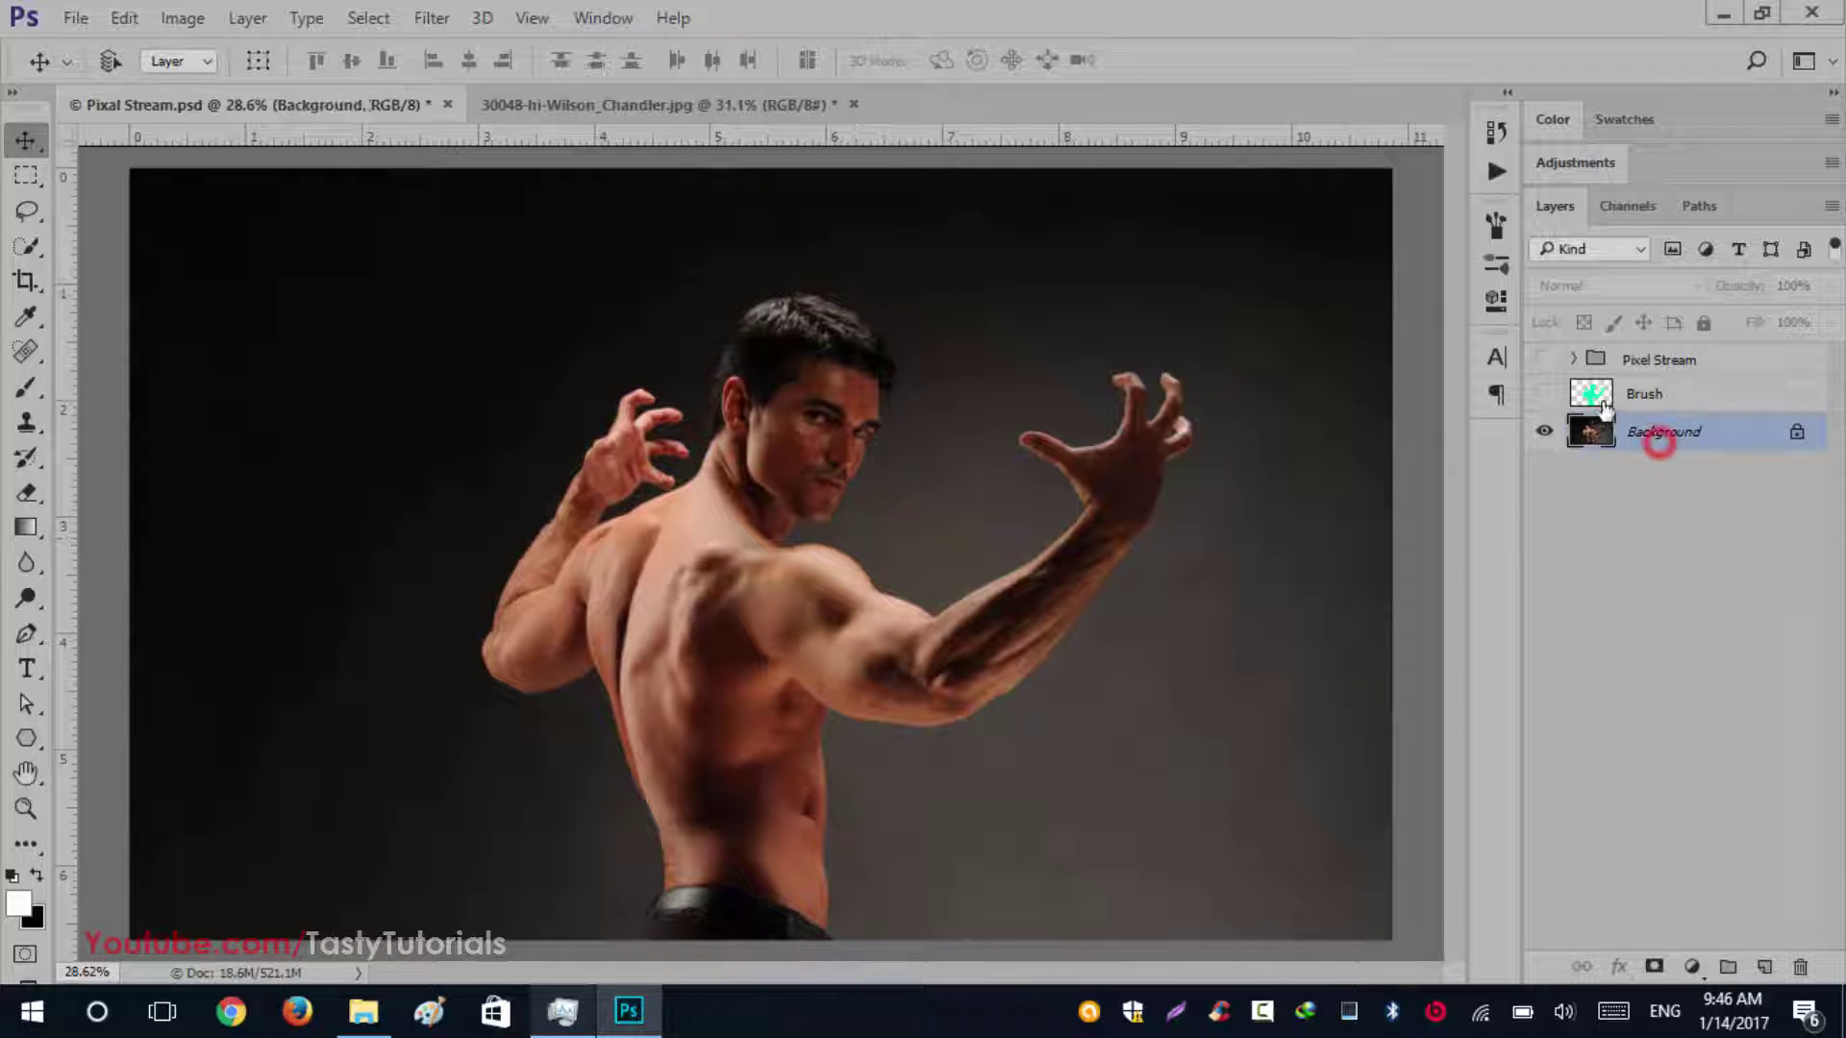
{"action": "left_click", "coordinate": [1543, 393]}
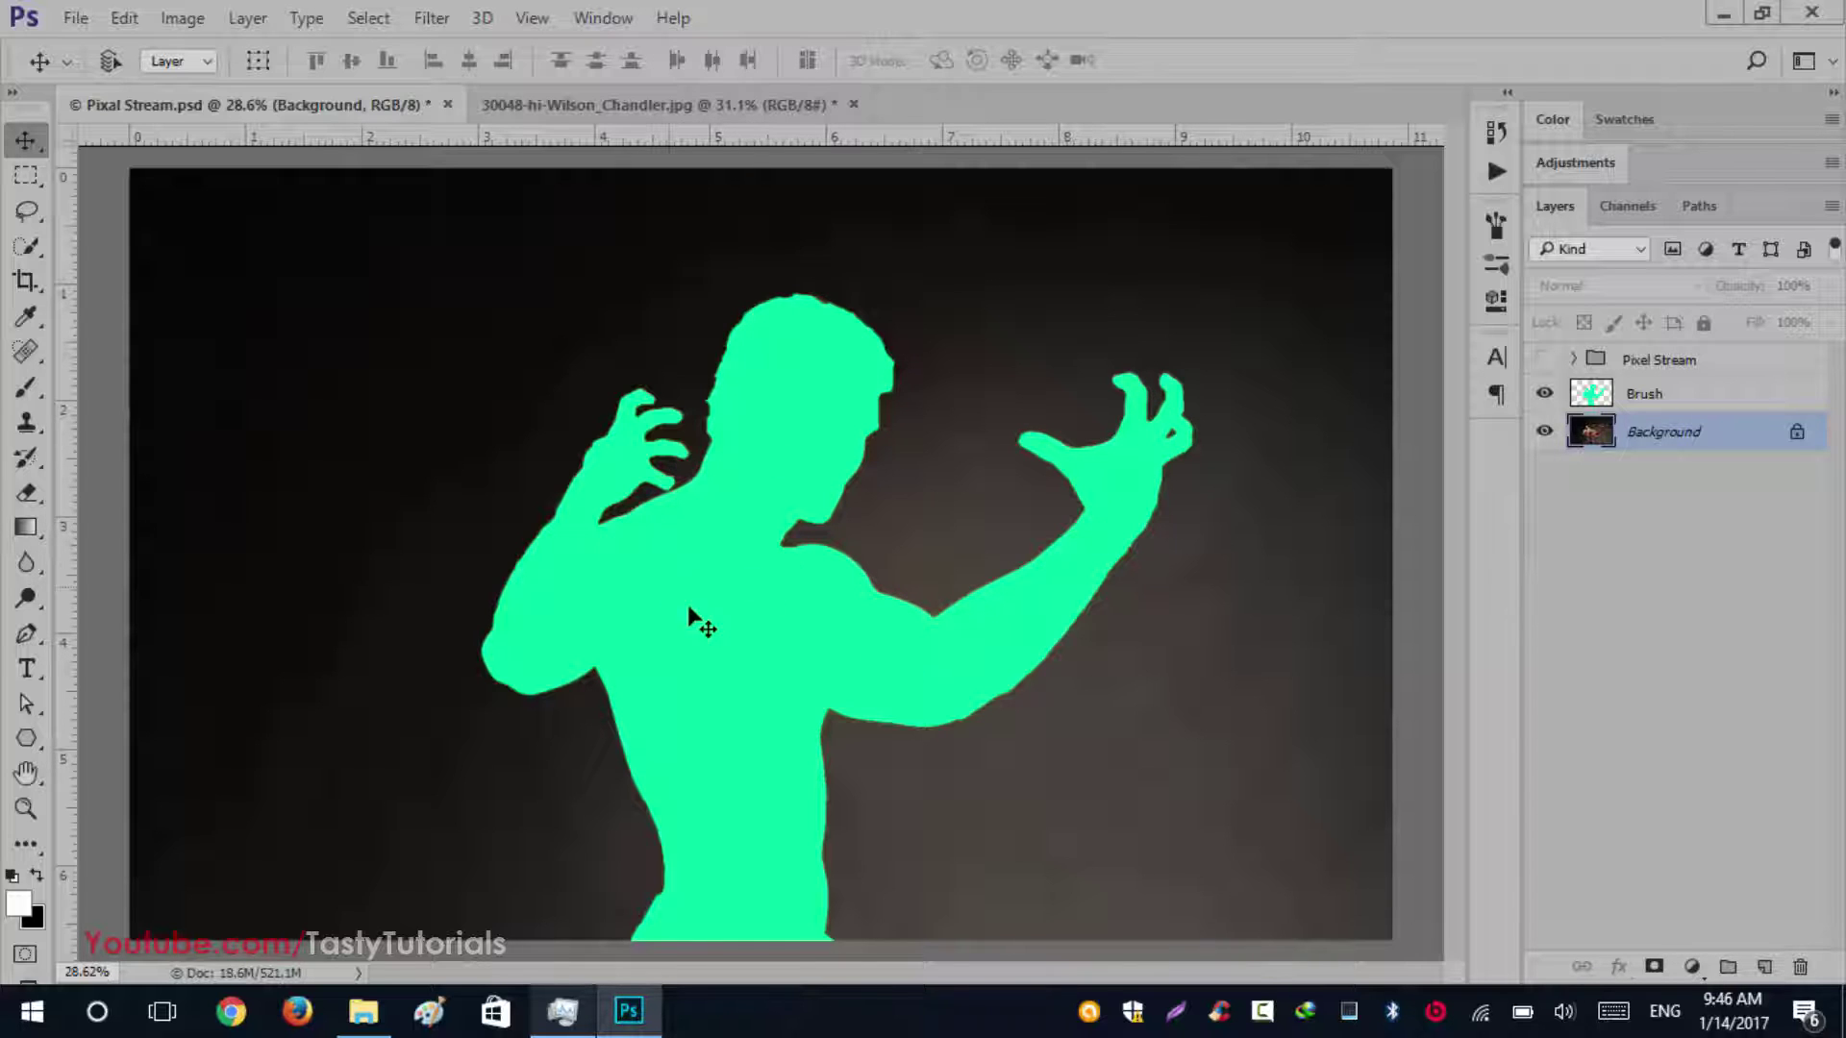
{"action": "scroll", "coordinate": [750, 466], "scroll_direction": "up", "scroll_amount": 1}
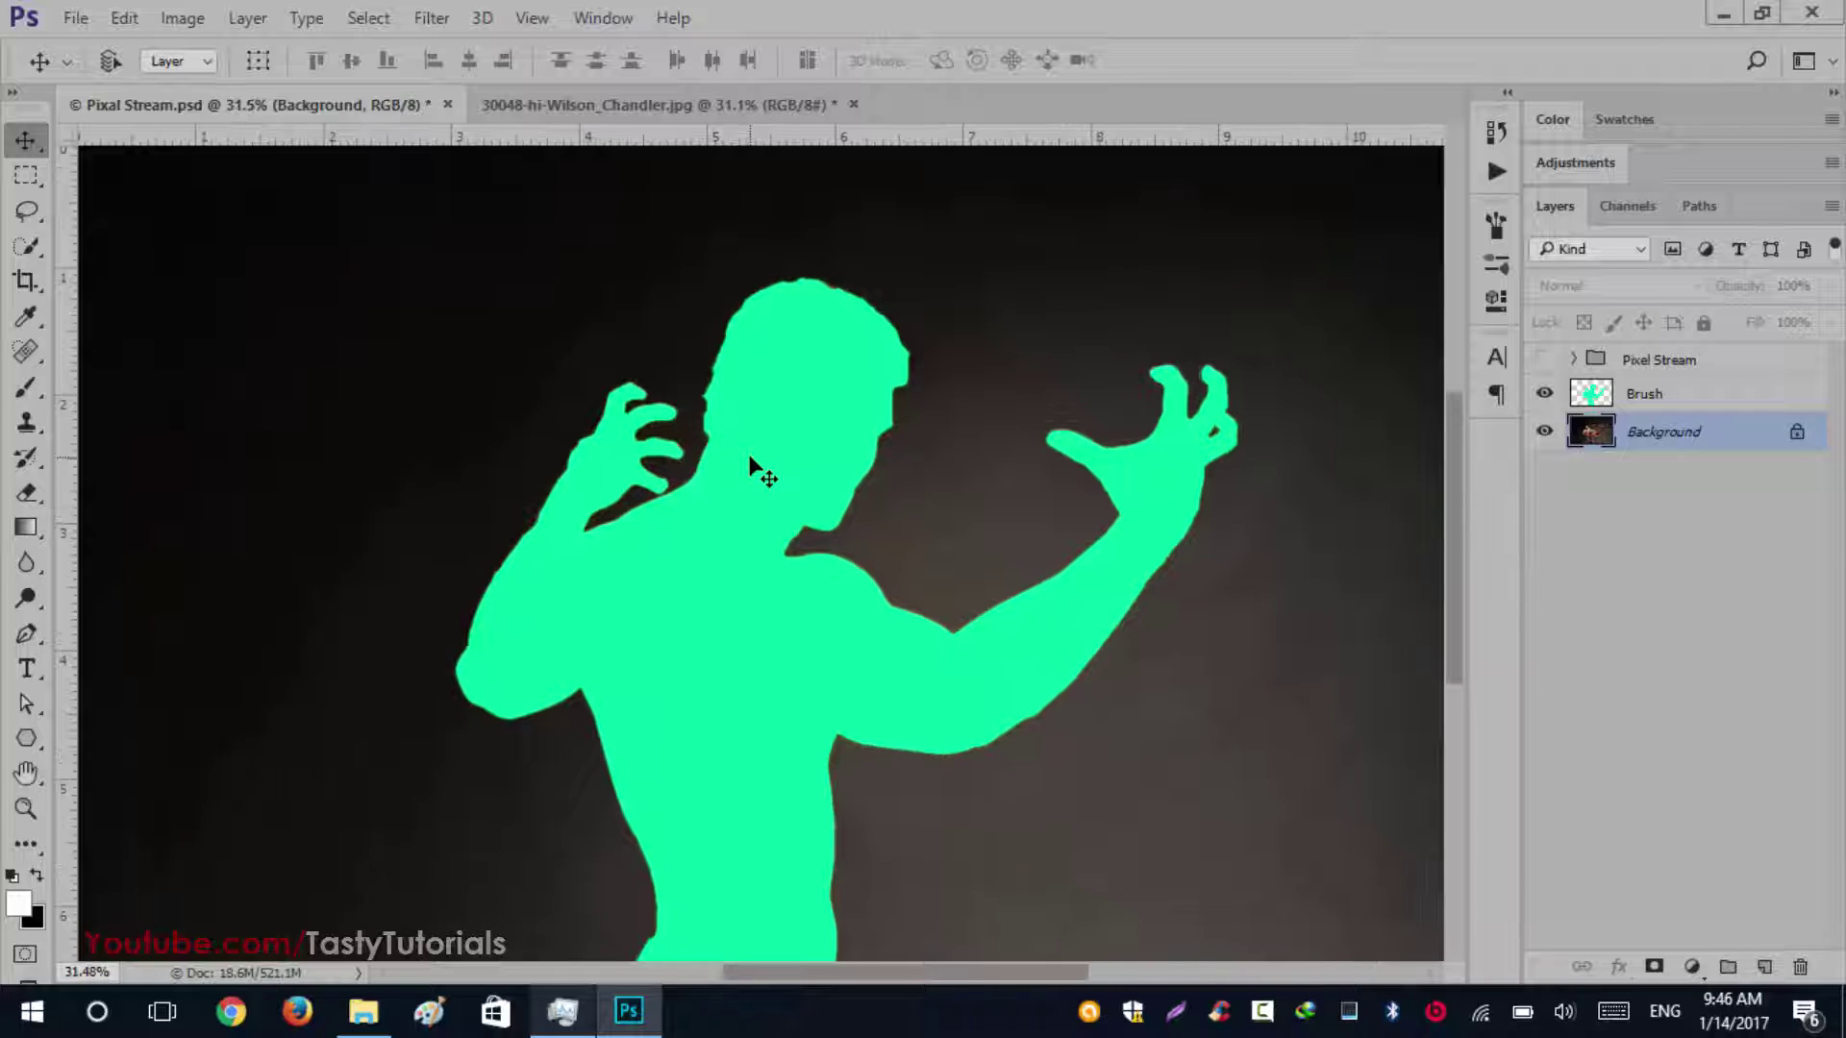
{"action": "scroll", "coordinate": [750, 466], "scroll_direction": "down", "scroll_amount": 1}
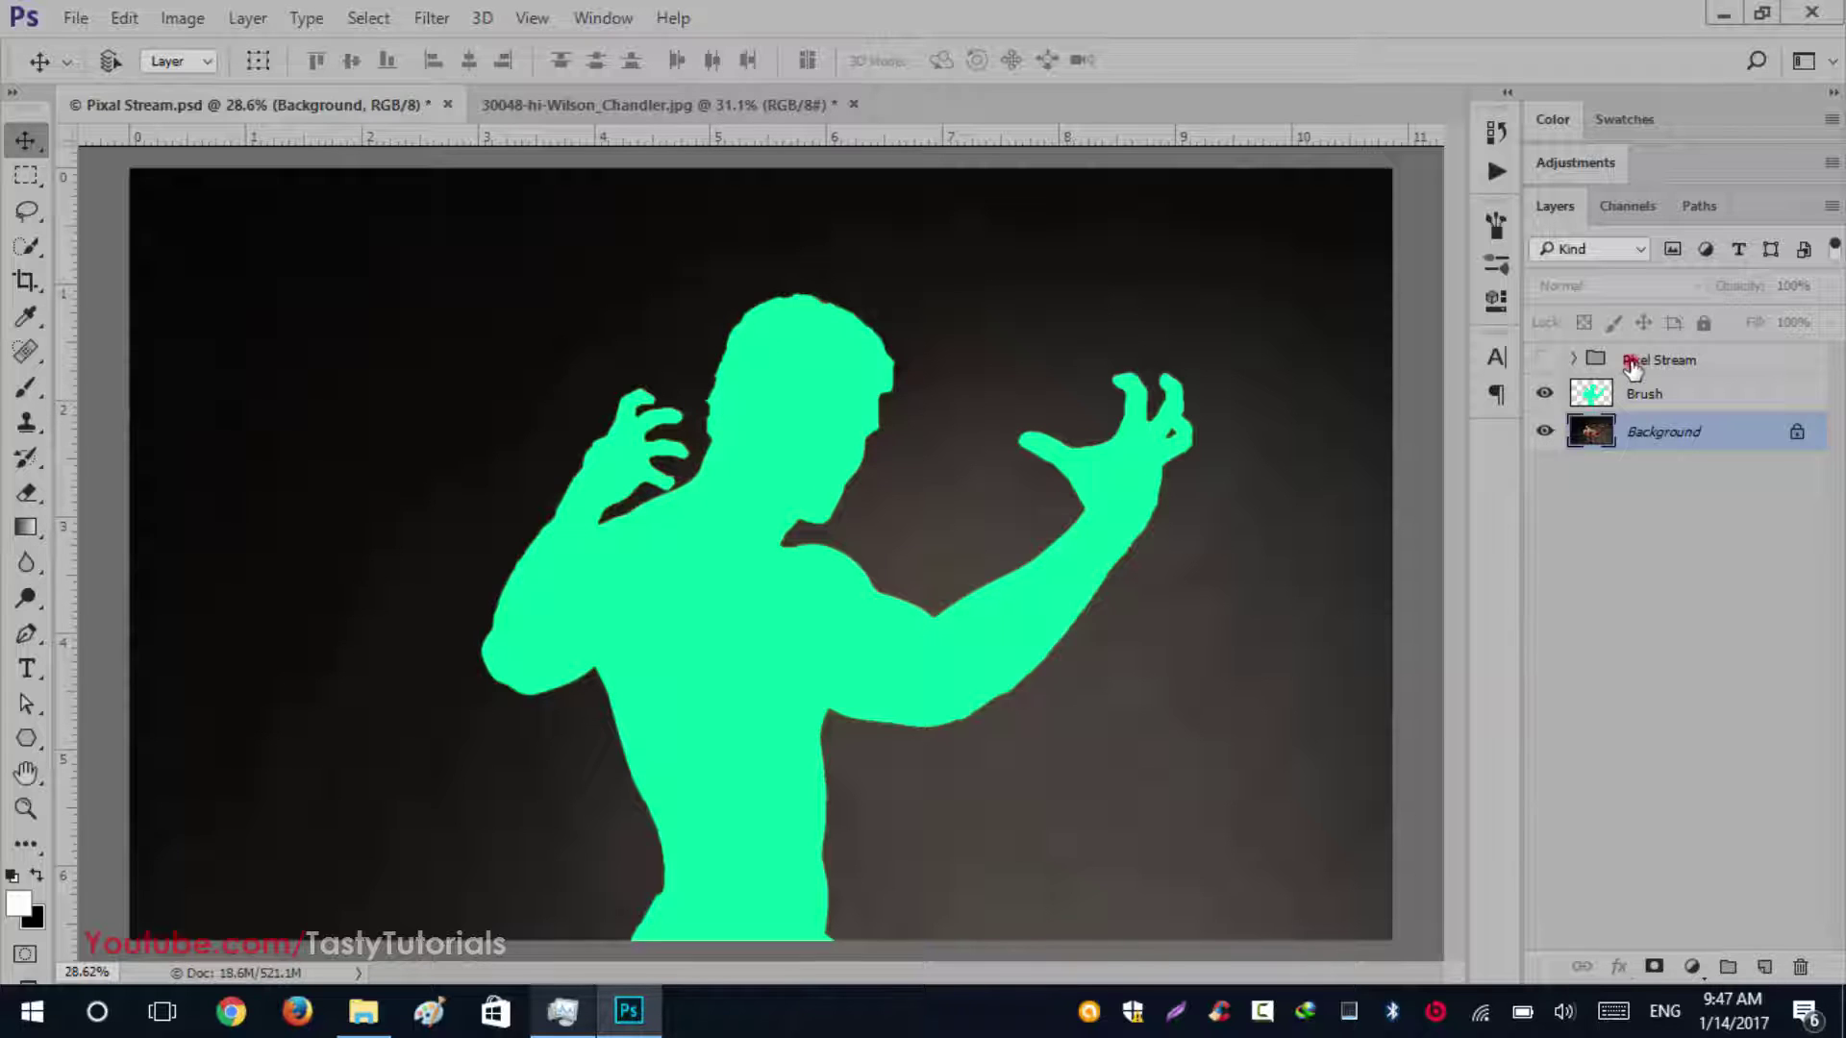
Hide the Brush layer, show the Pixel Stream group, and examine the finished particle effect on the man up close
{"action": "left_click", "coordinate": [1601, 360]}
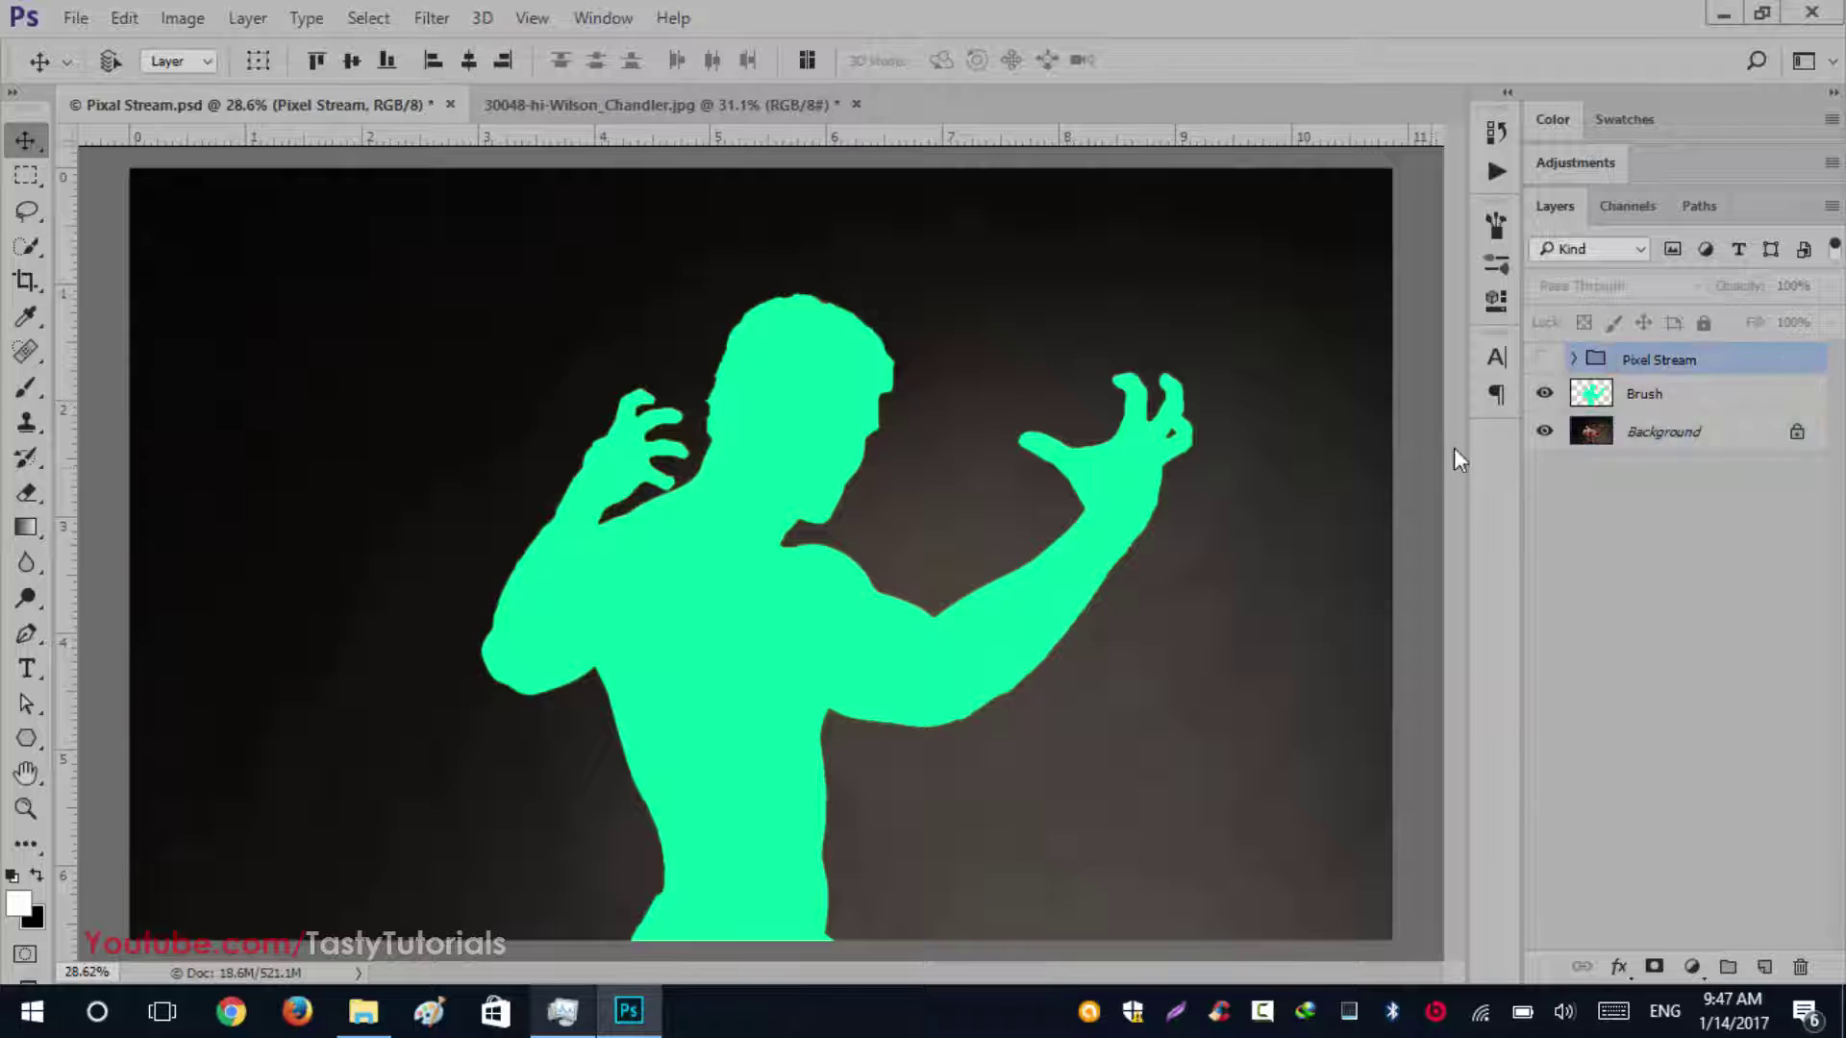
{"action": "left_click", "coordinate": [1545, 392]}
{"action": "left_click", "coordinate": [1545, 358]}
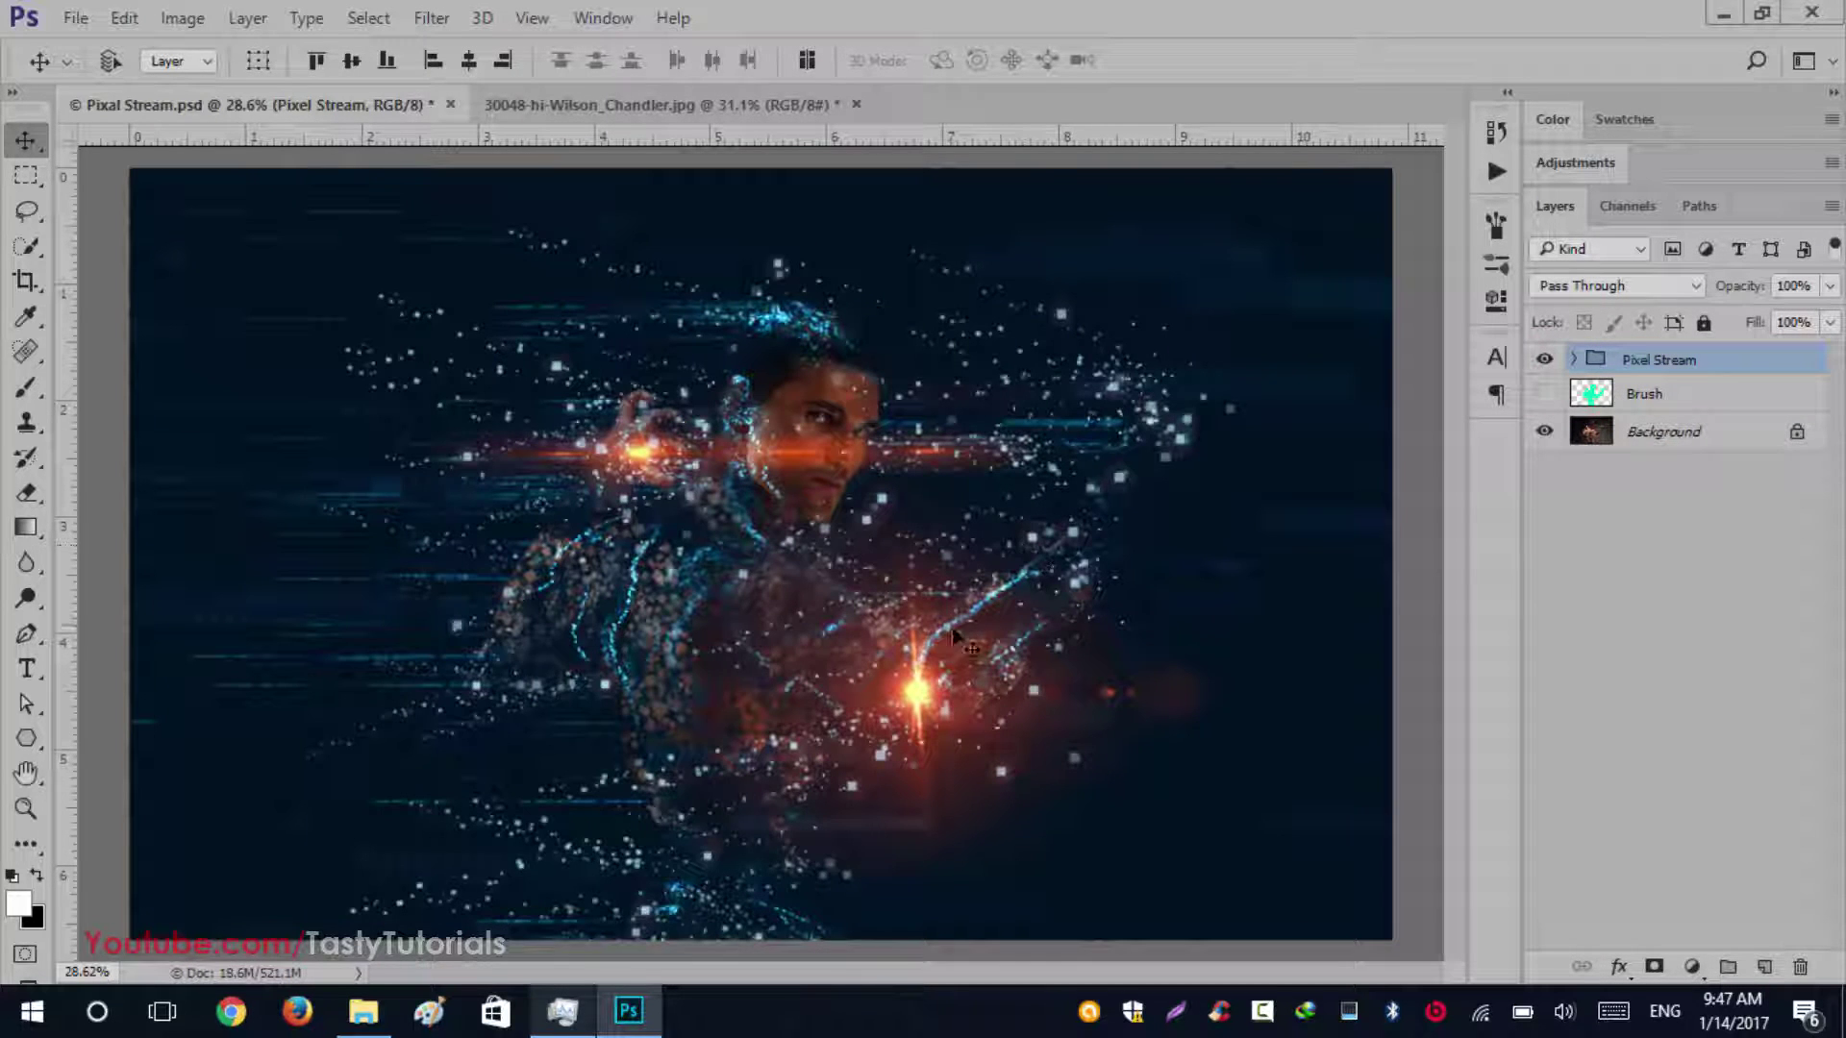
{"action": "scroll", "coordinate": [694, 735], "scroll_direction": "up", "scroll_amount": 1}
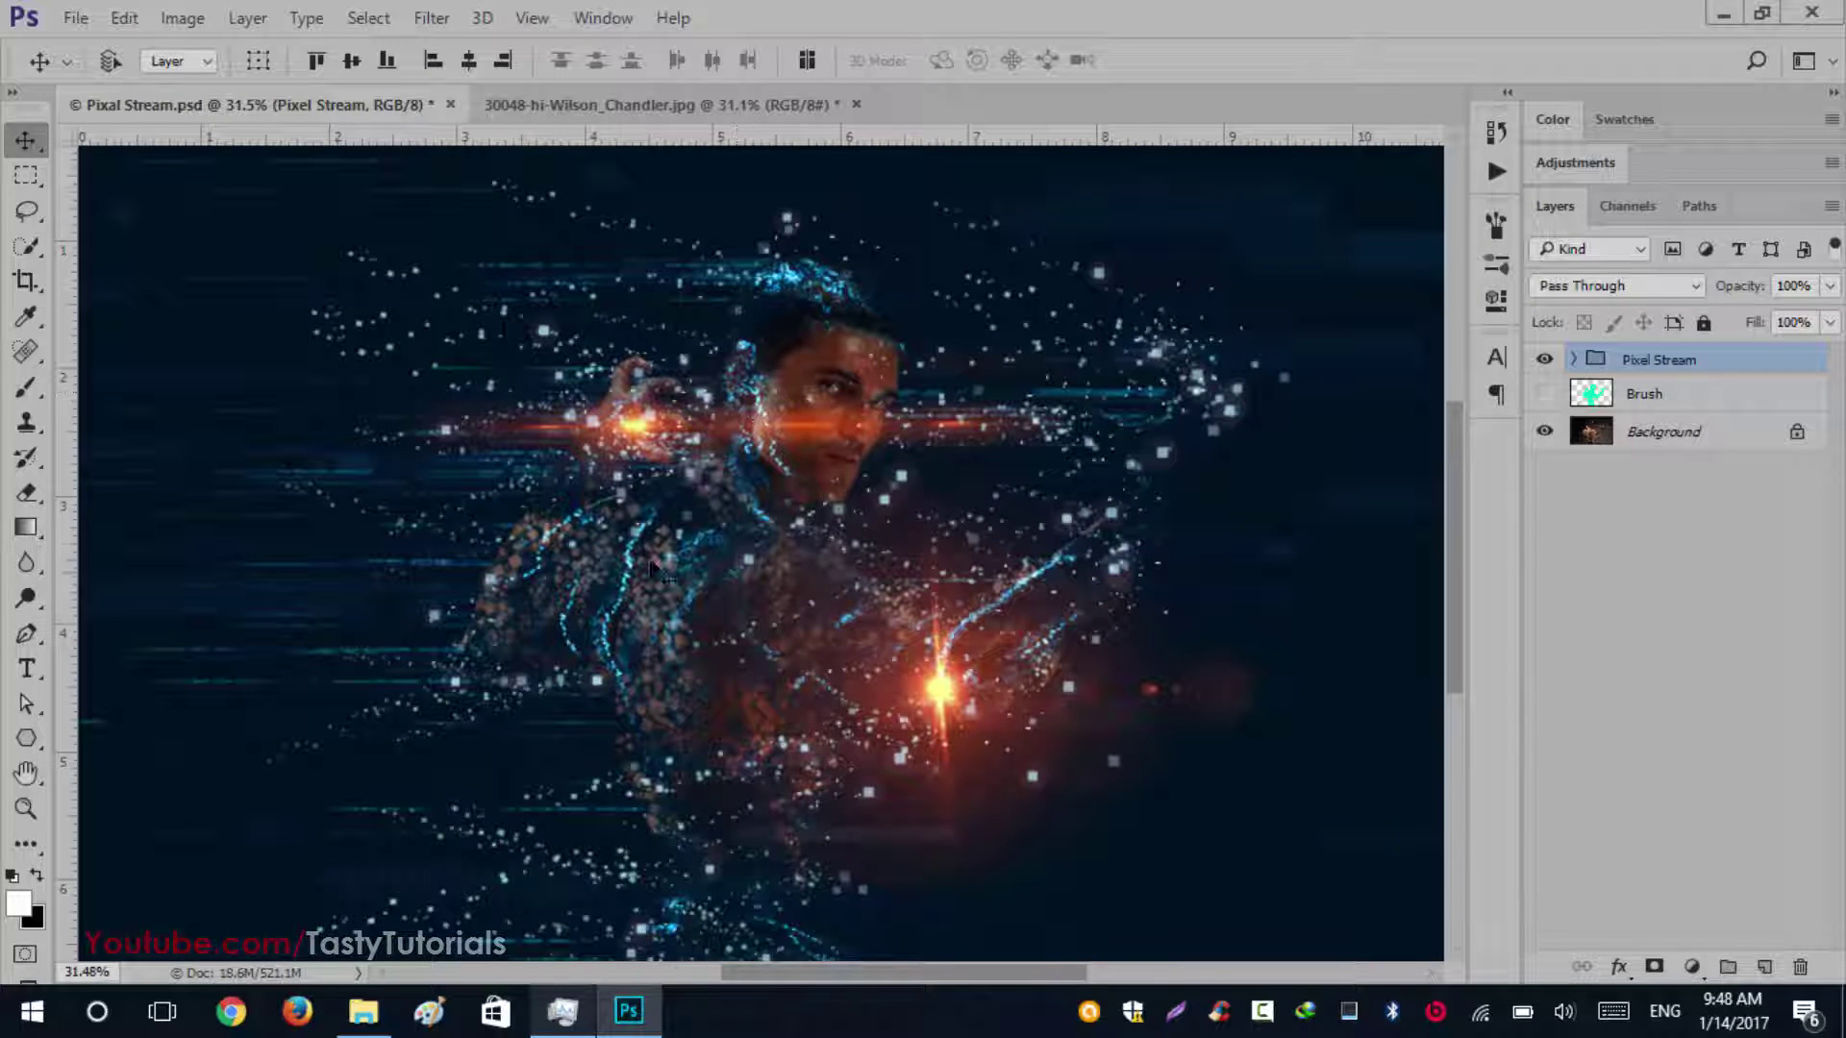
{"action": "scroll", "coordinate": [646, 697], "scroll_direction": "up", "scroll_amount": 1}
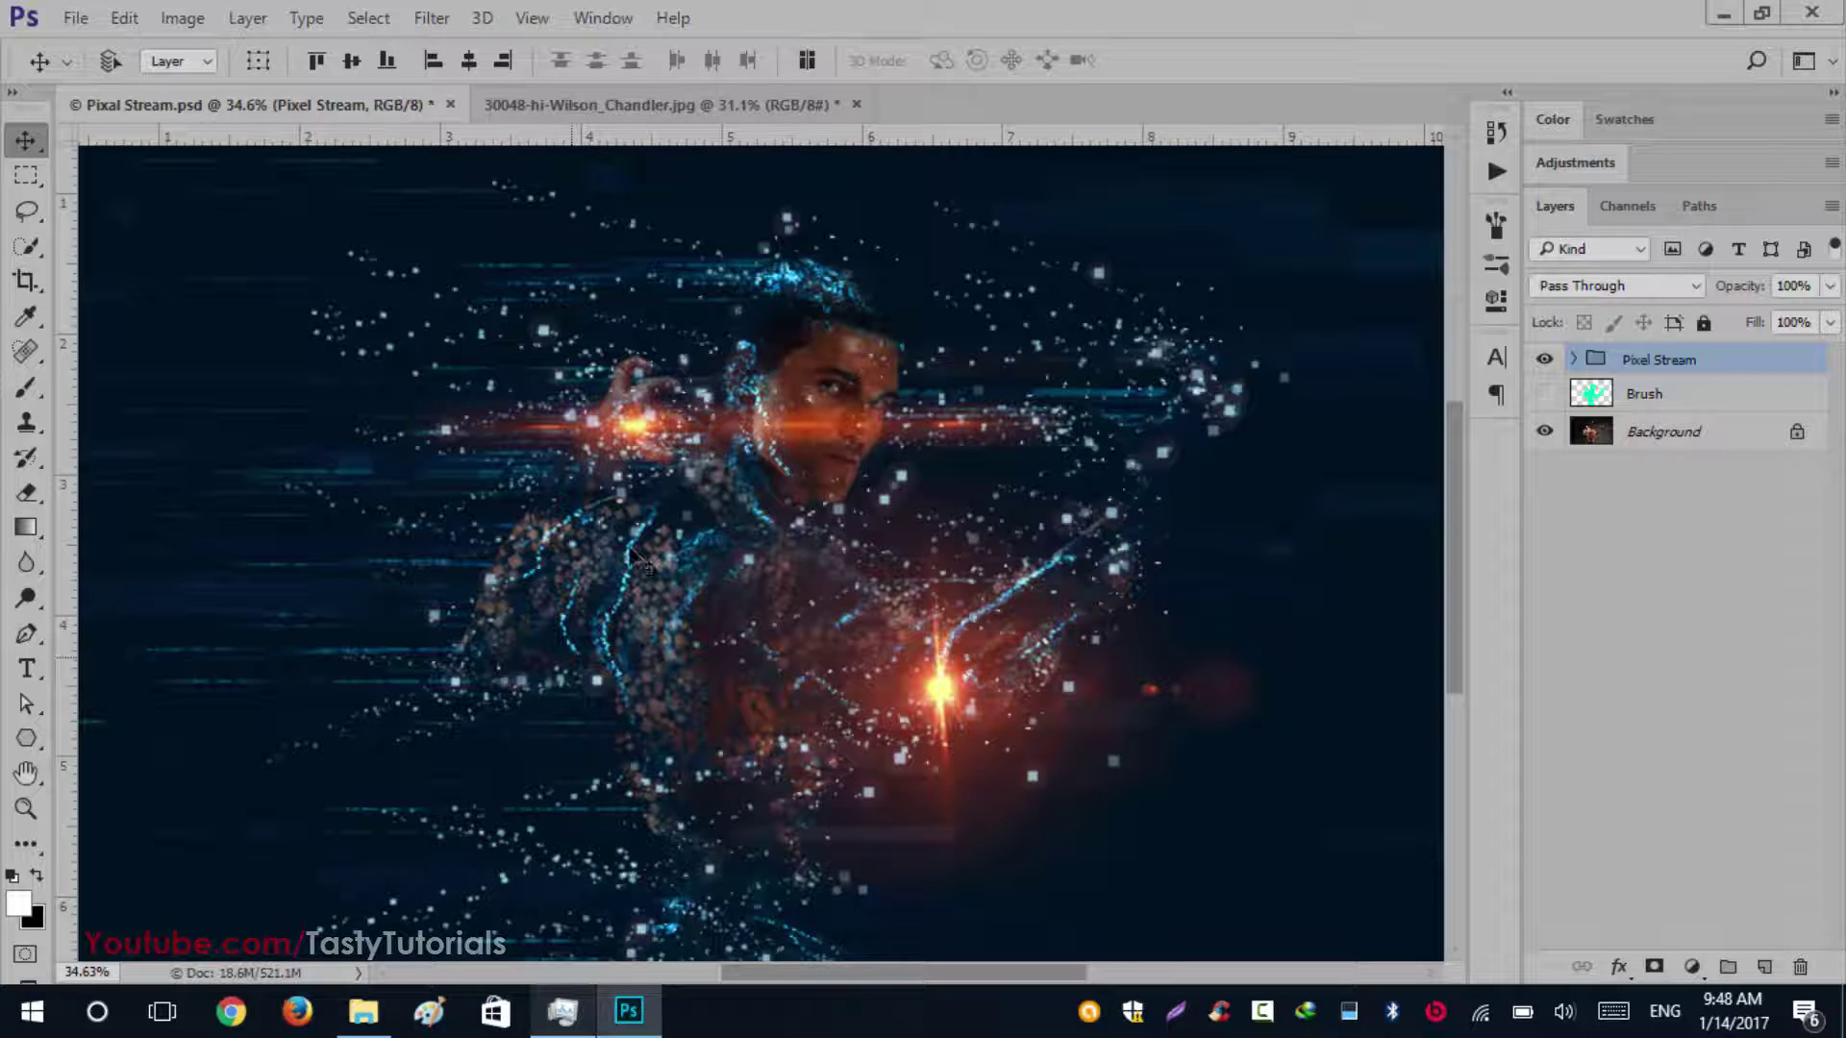
{"action": "scroll", "coordinate": [654, 553], "scroll_direction": "up", "scroll_amount": 1}
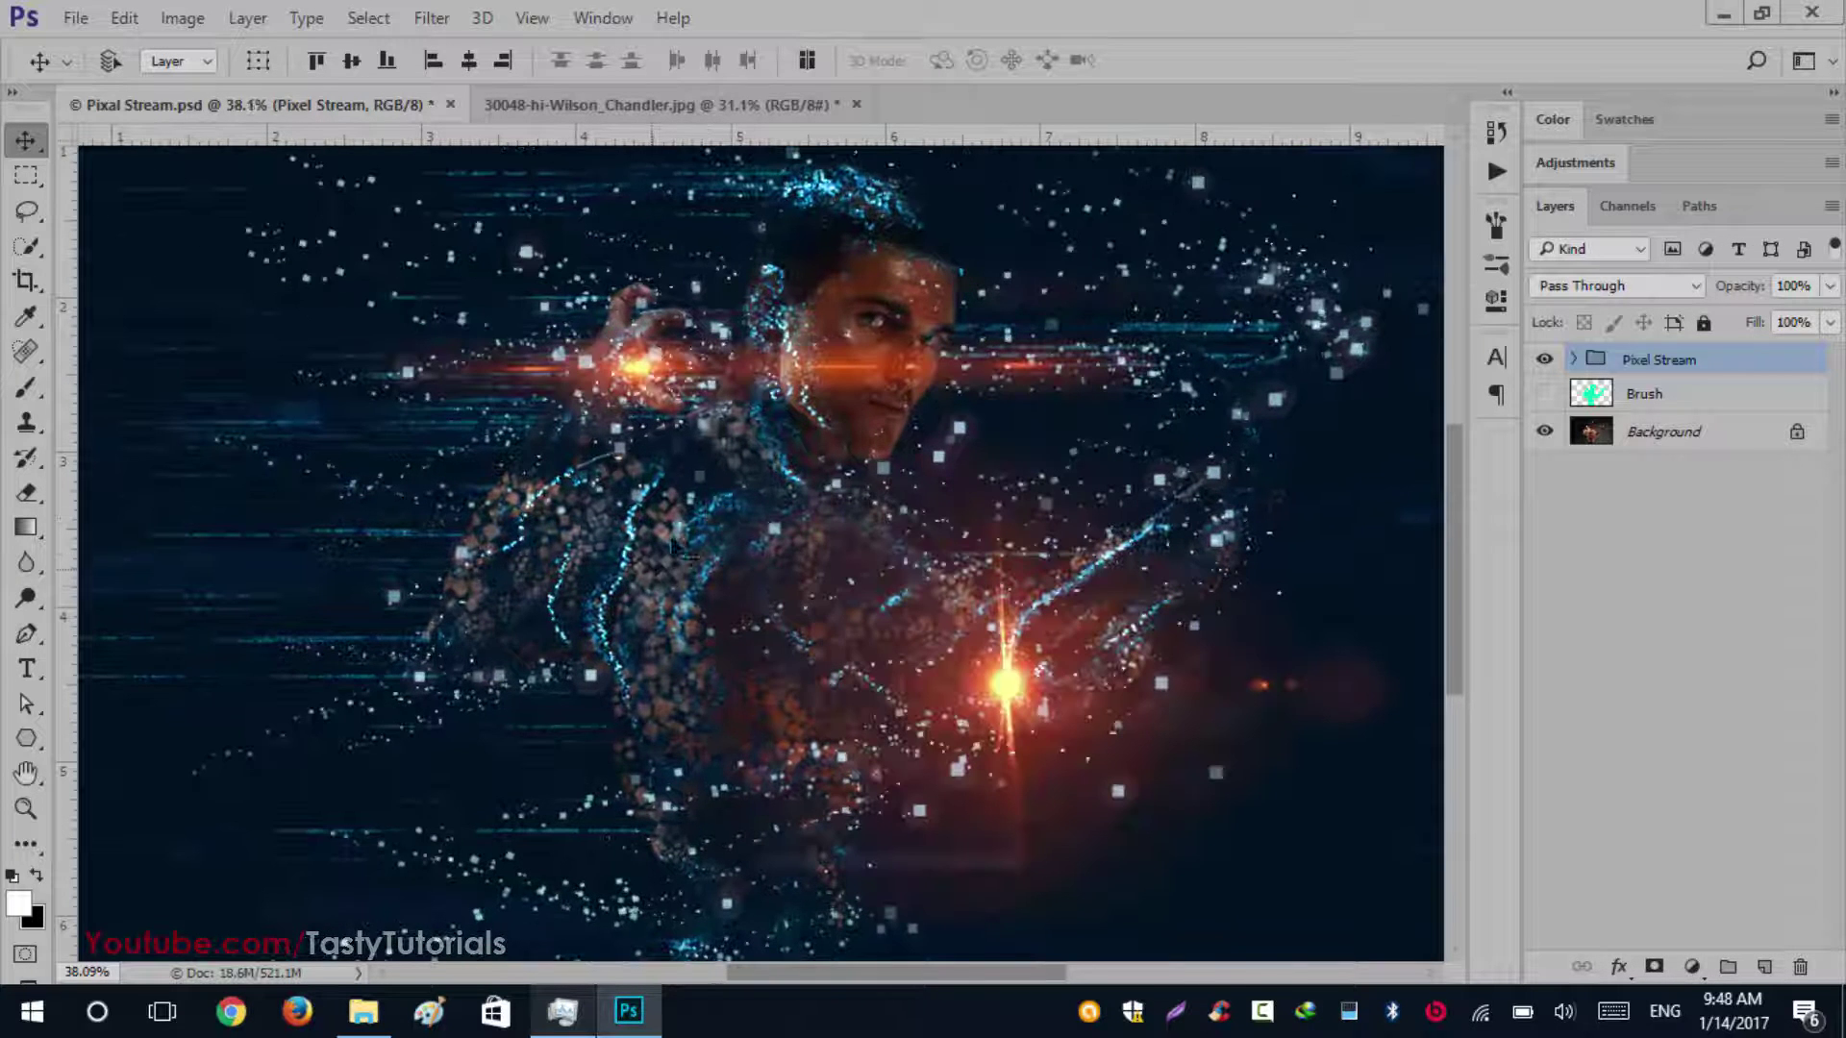
{"action": "scroll", "coordinate": [678, 553], "scroll_direction": "down", "scroll_amount": 3}
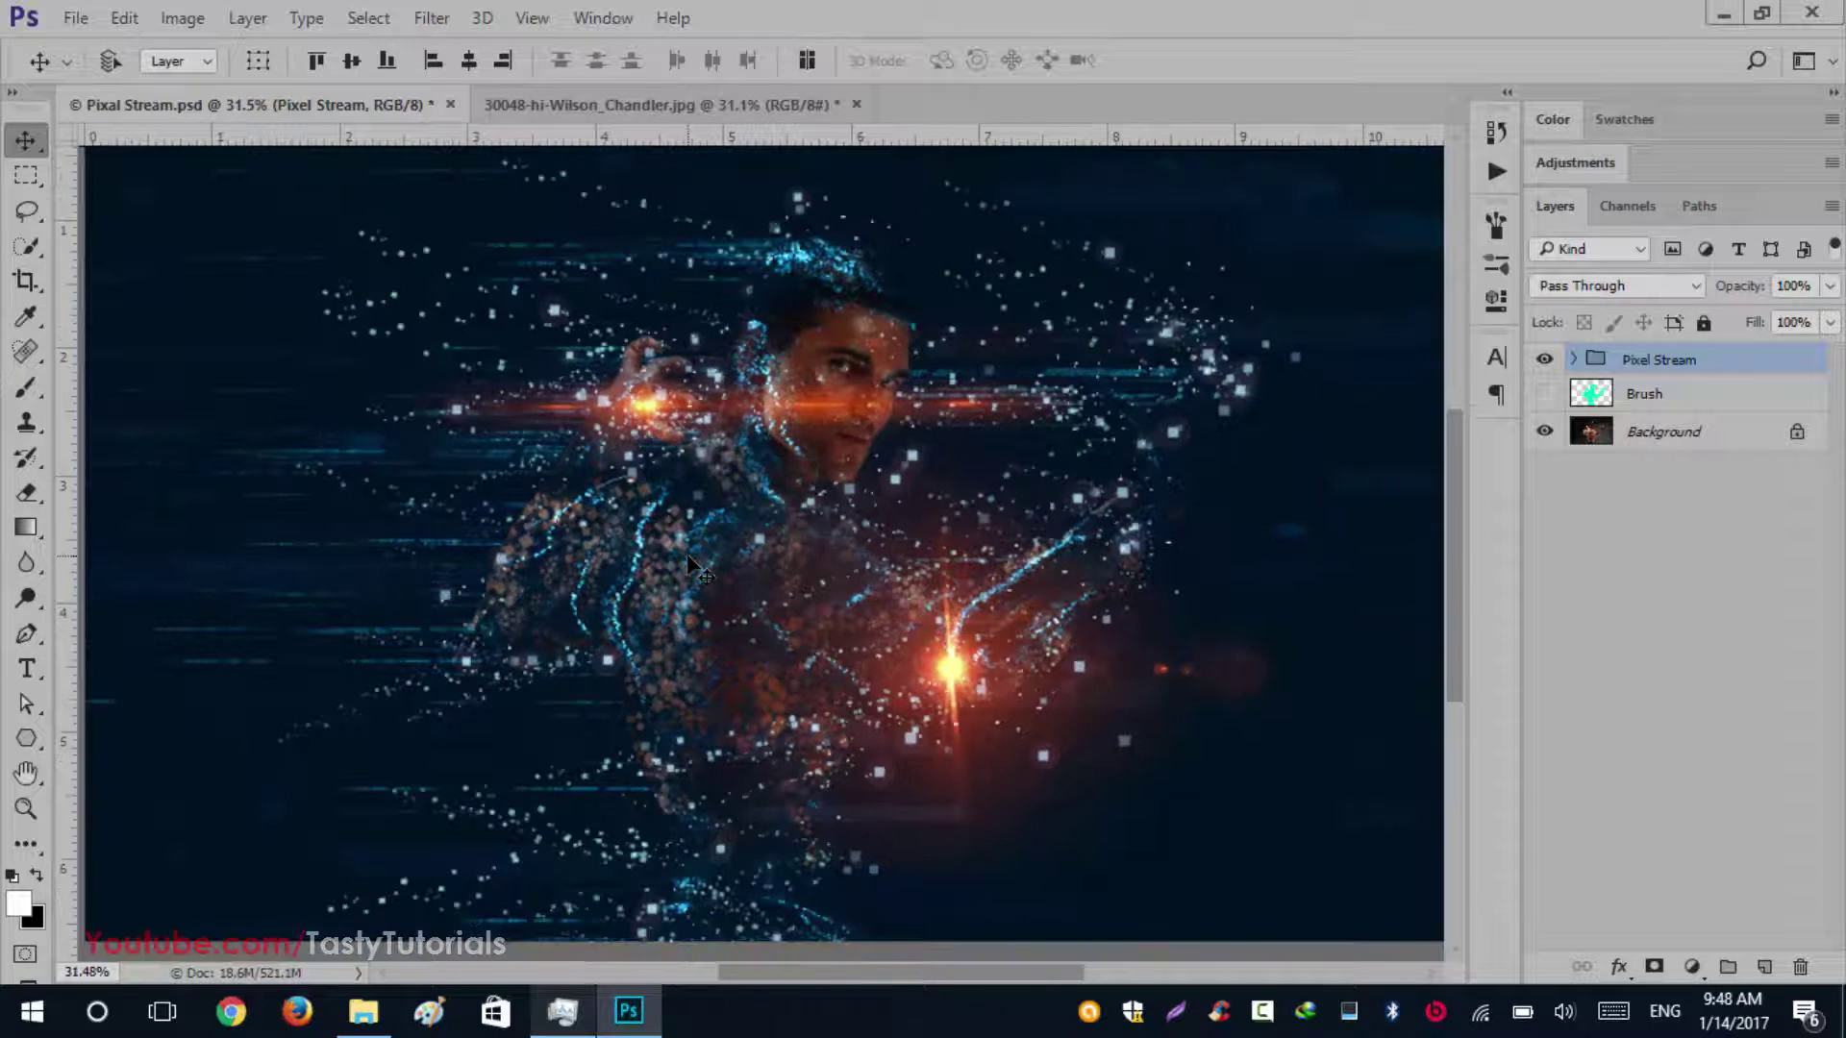
{"action": "scroll", "coordinate": [688, 557], "scroll_direction": "down", "scroll_amount": 1}
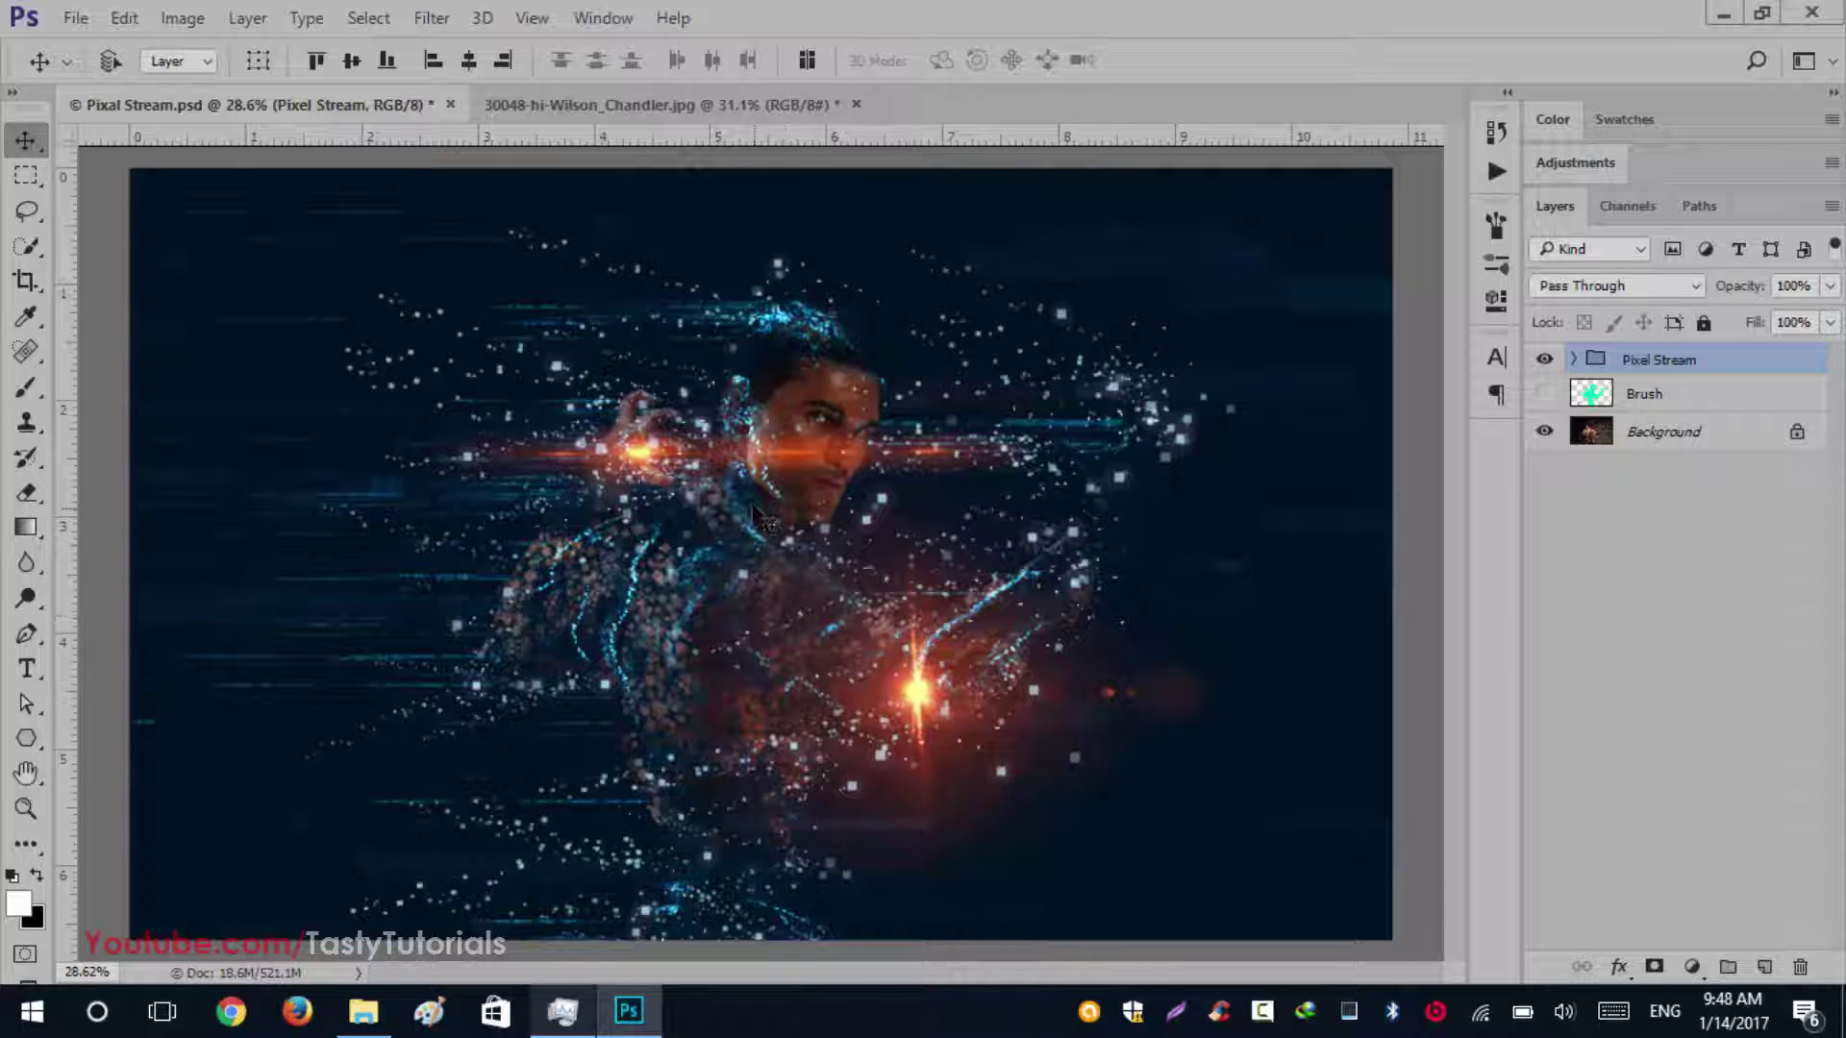
In the basketball player document, preview the Brush silhouette and the Pixel Stream group, leaving only the effect and Background shown
{"action": "left_click", "coordinate": [577, 101]}
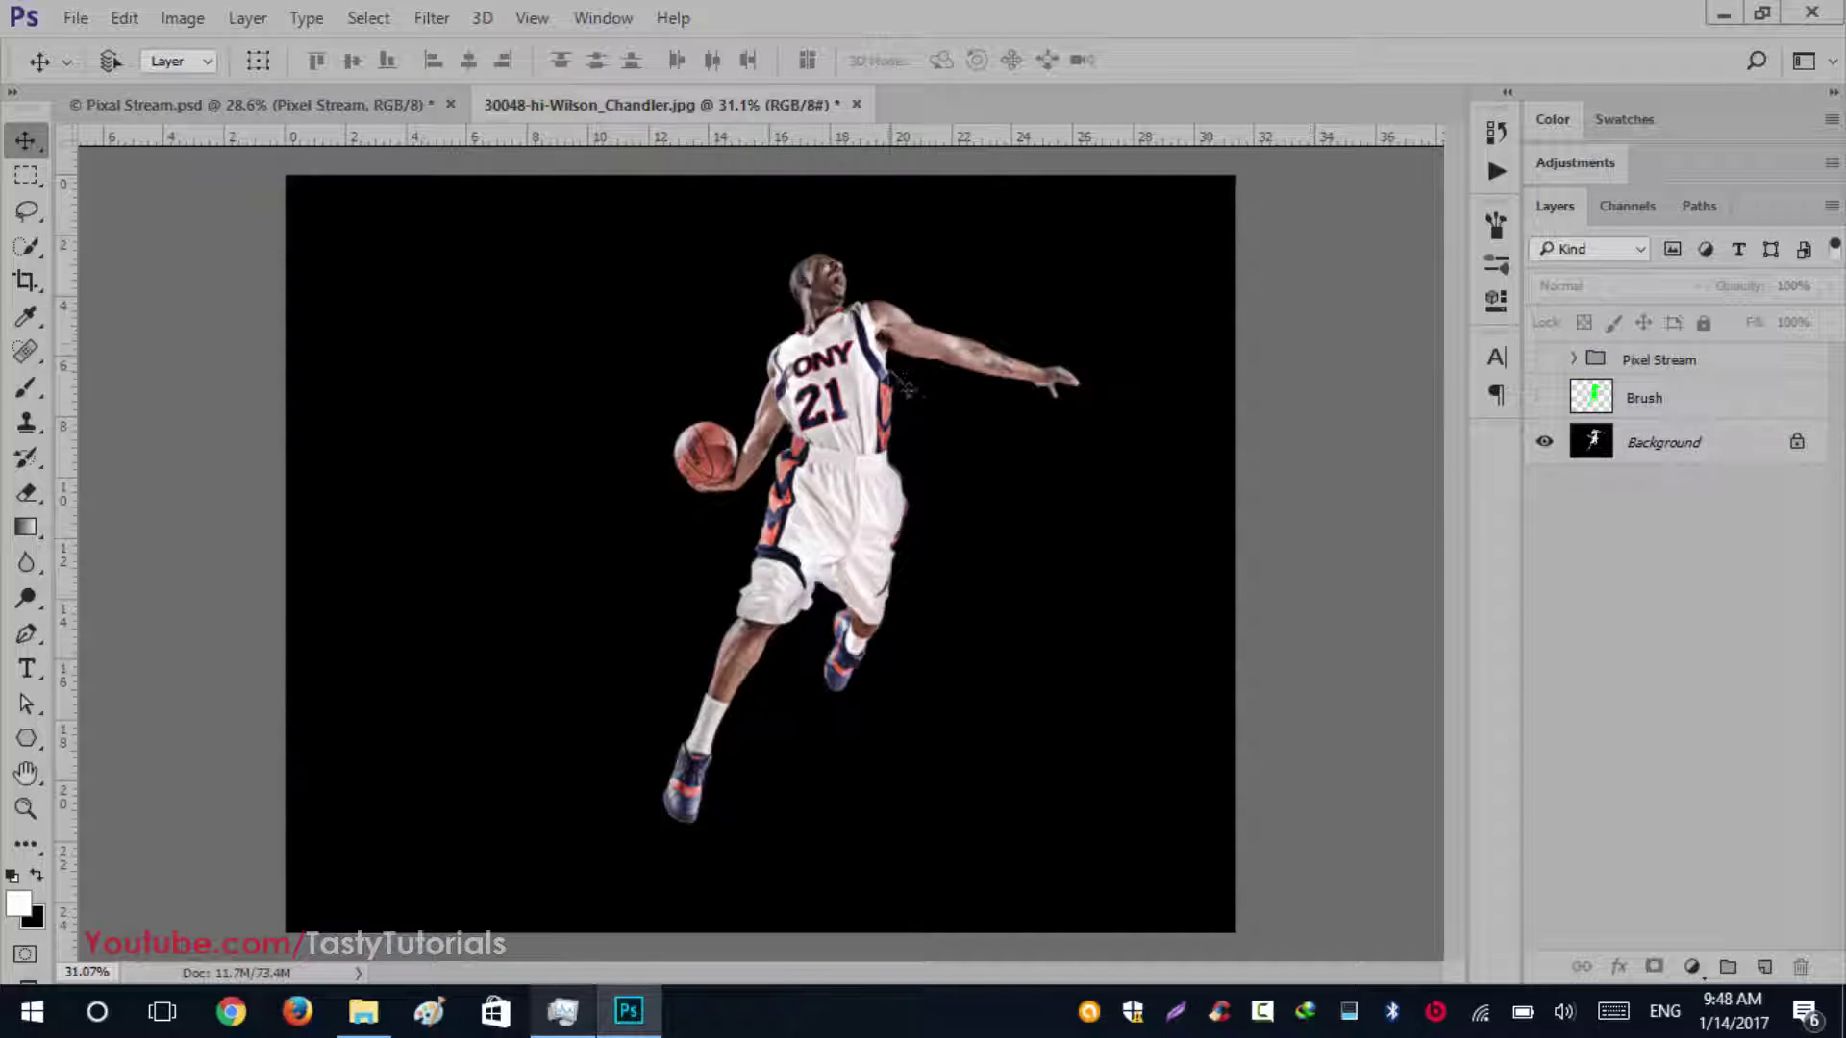
{"action": "left_click", "coordinate": [1544, 397]}
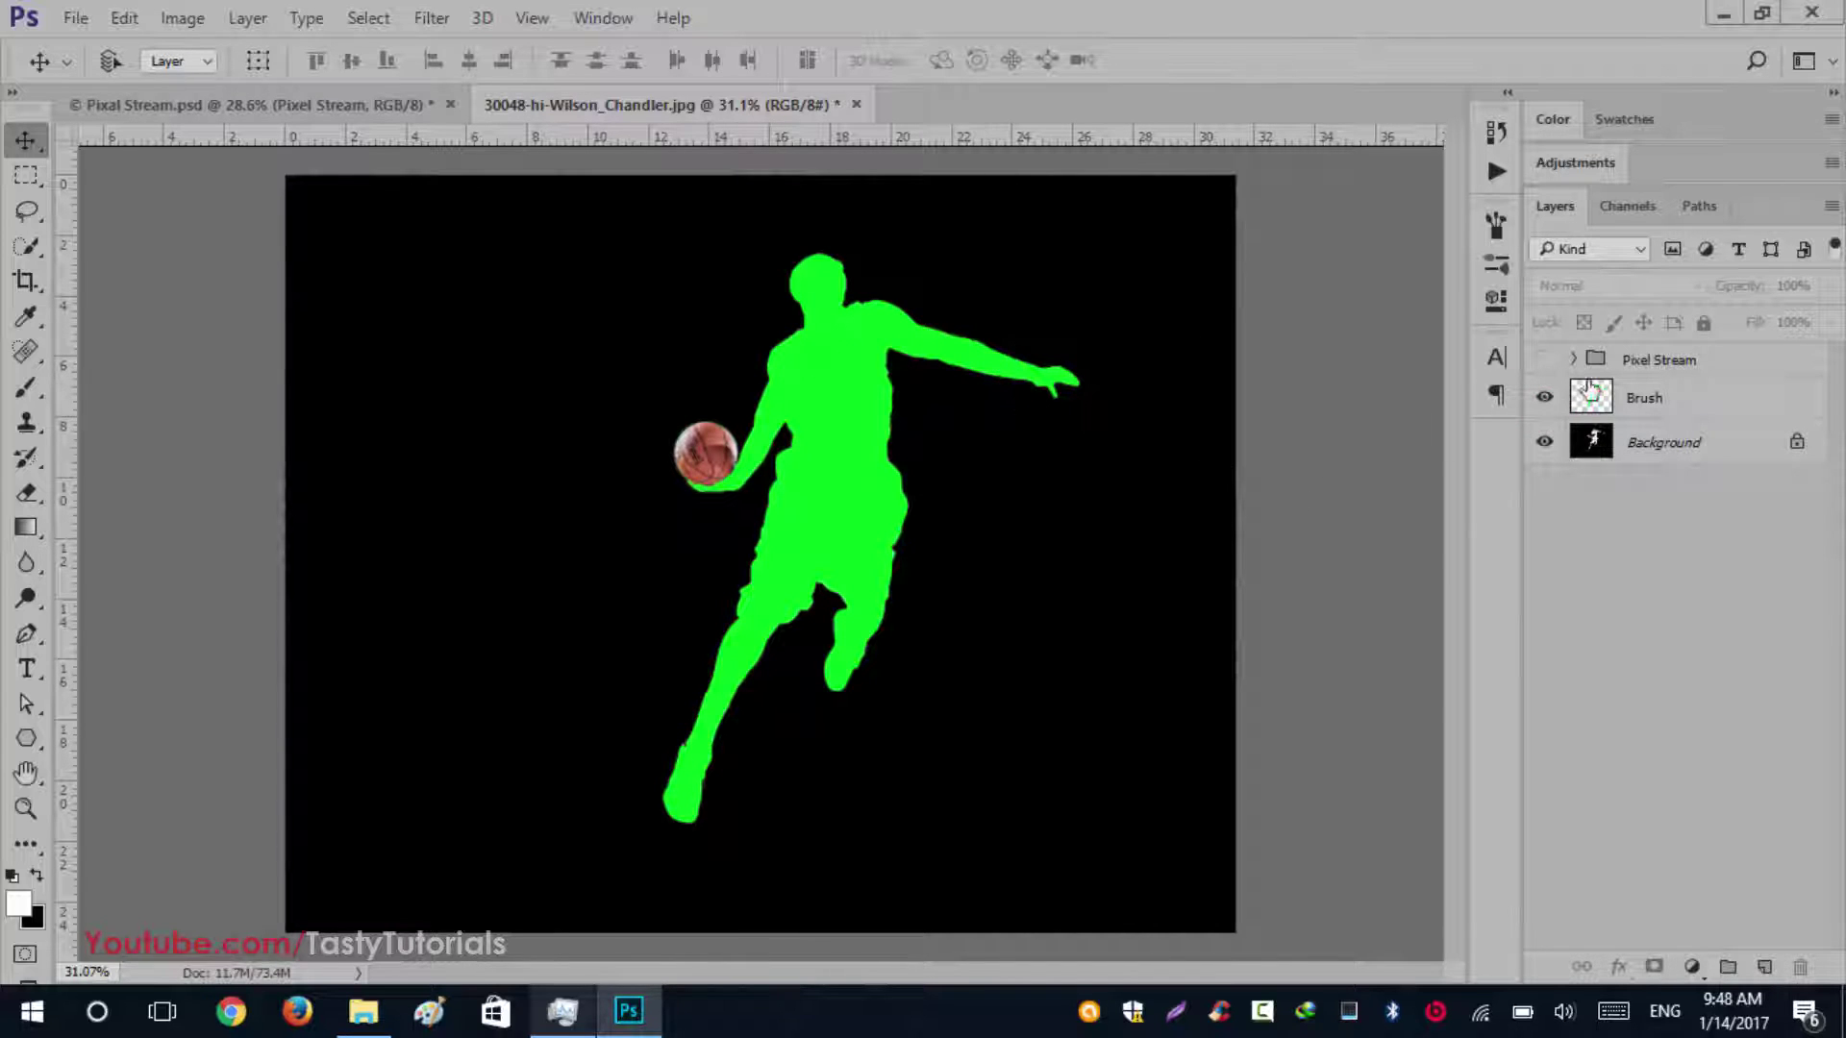
{"action": "left_click", "coordinate": [1542, 359]}
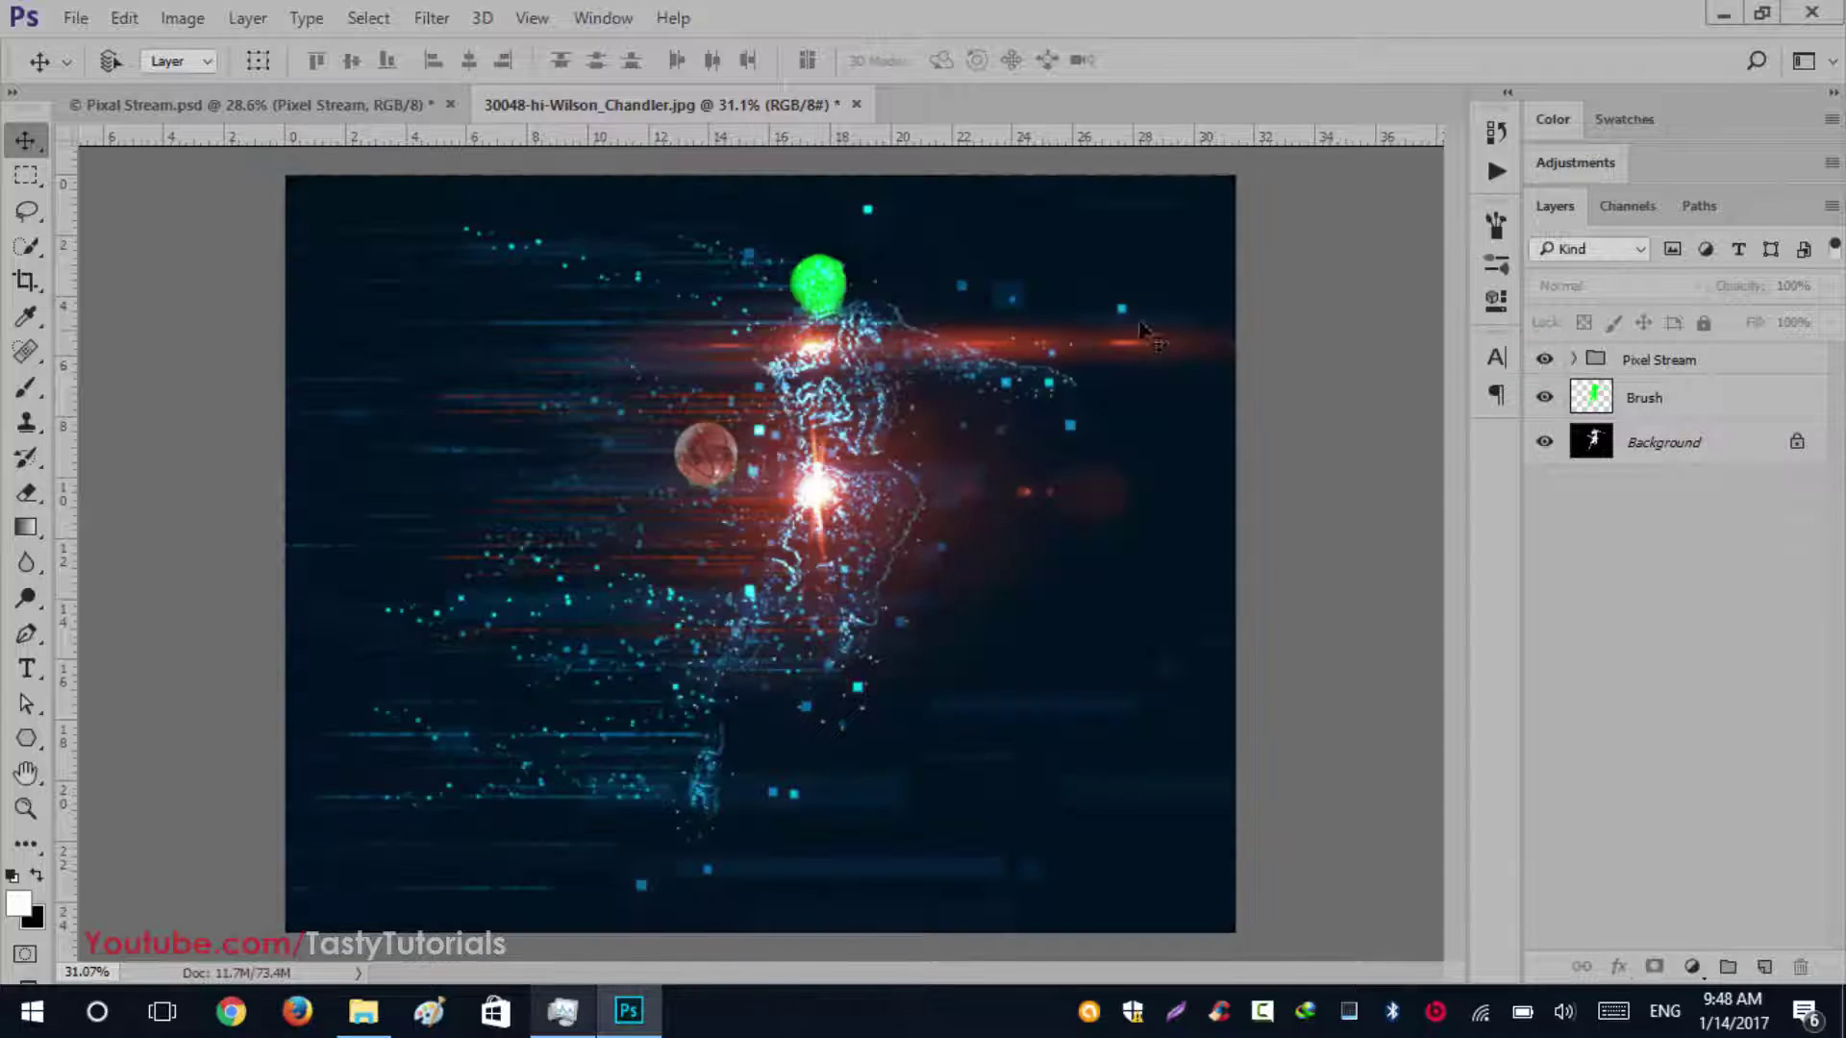
{"action": "left_click", "coordinate": [1540, 398]}
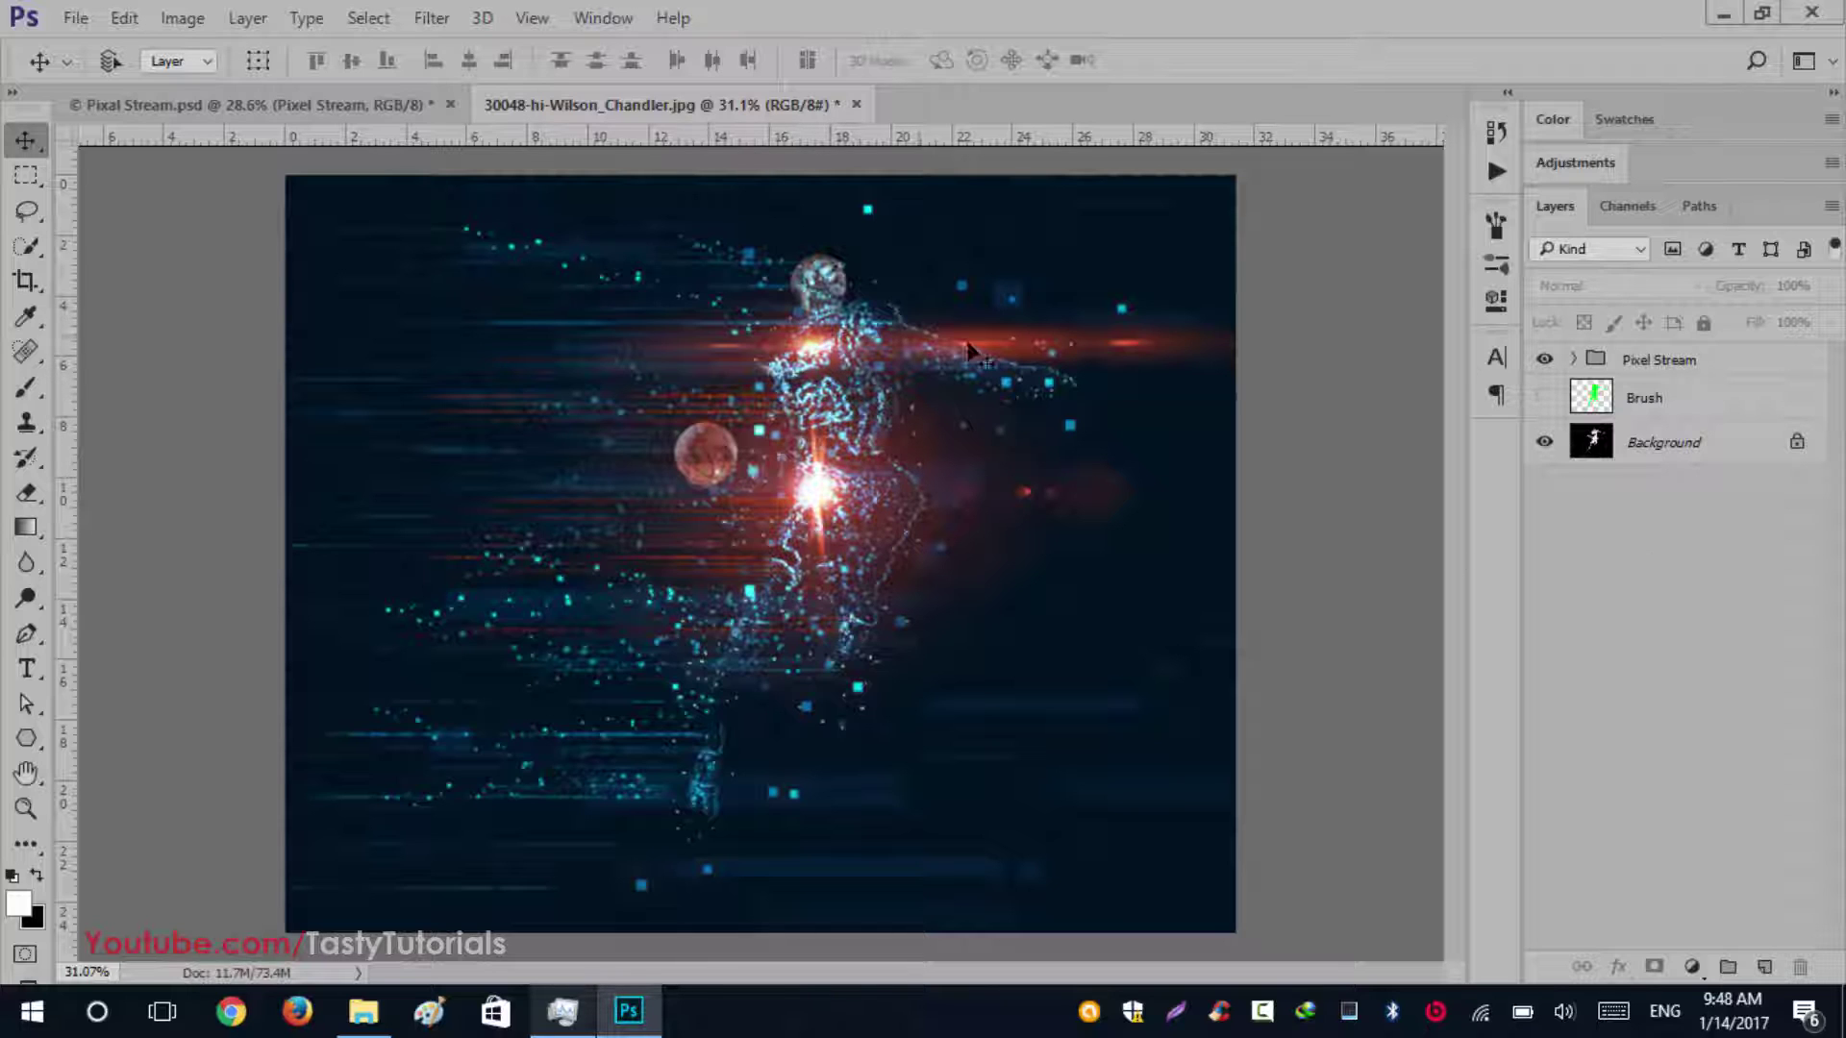
Delete the Pixel Stream group and the Brush layer from the basketball player document
{"action": "left_click", "coordinate": [1638, 367]}
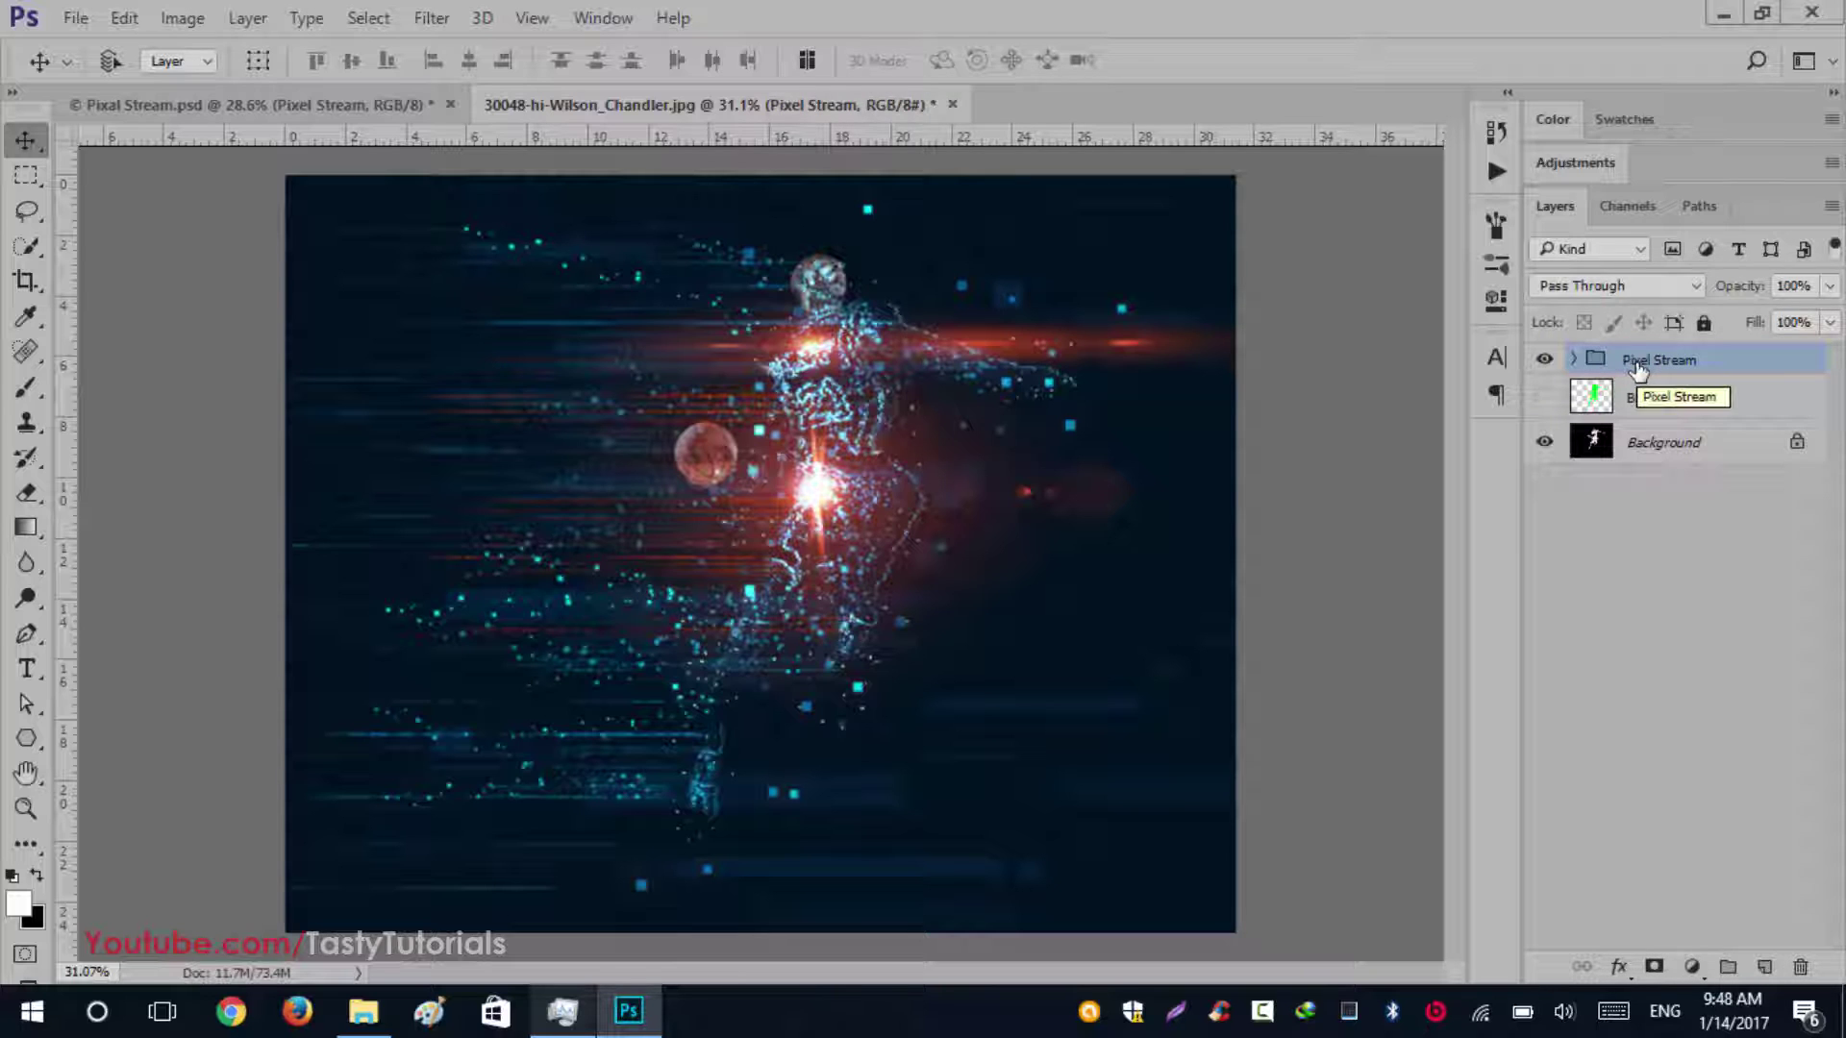
{"action": "key", "text": "Delete"}
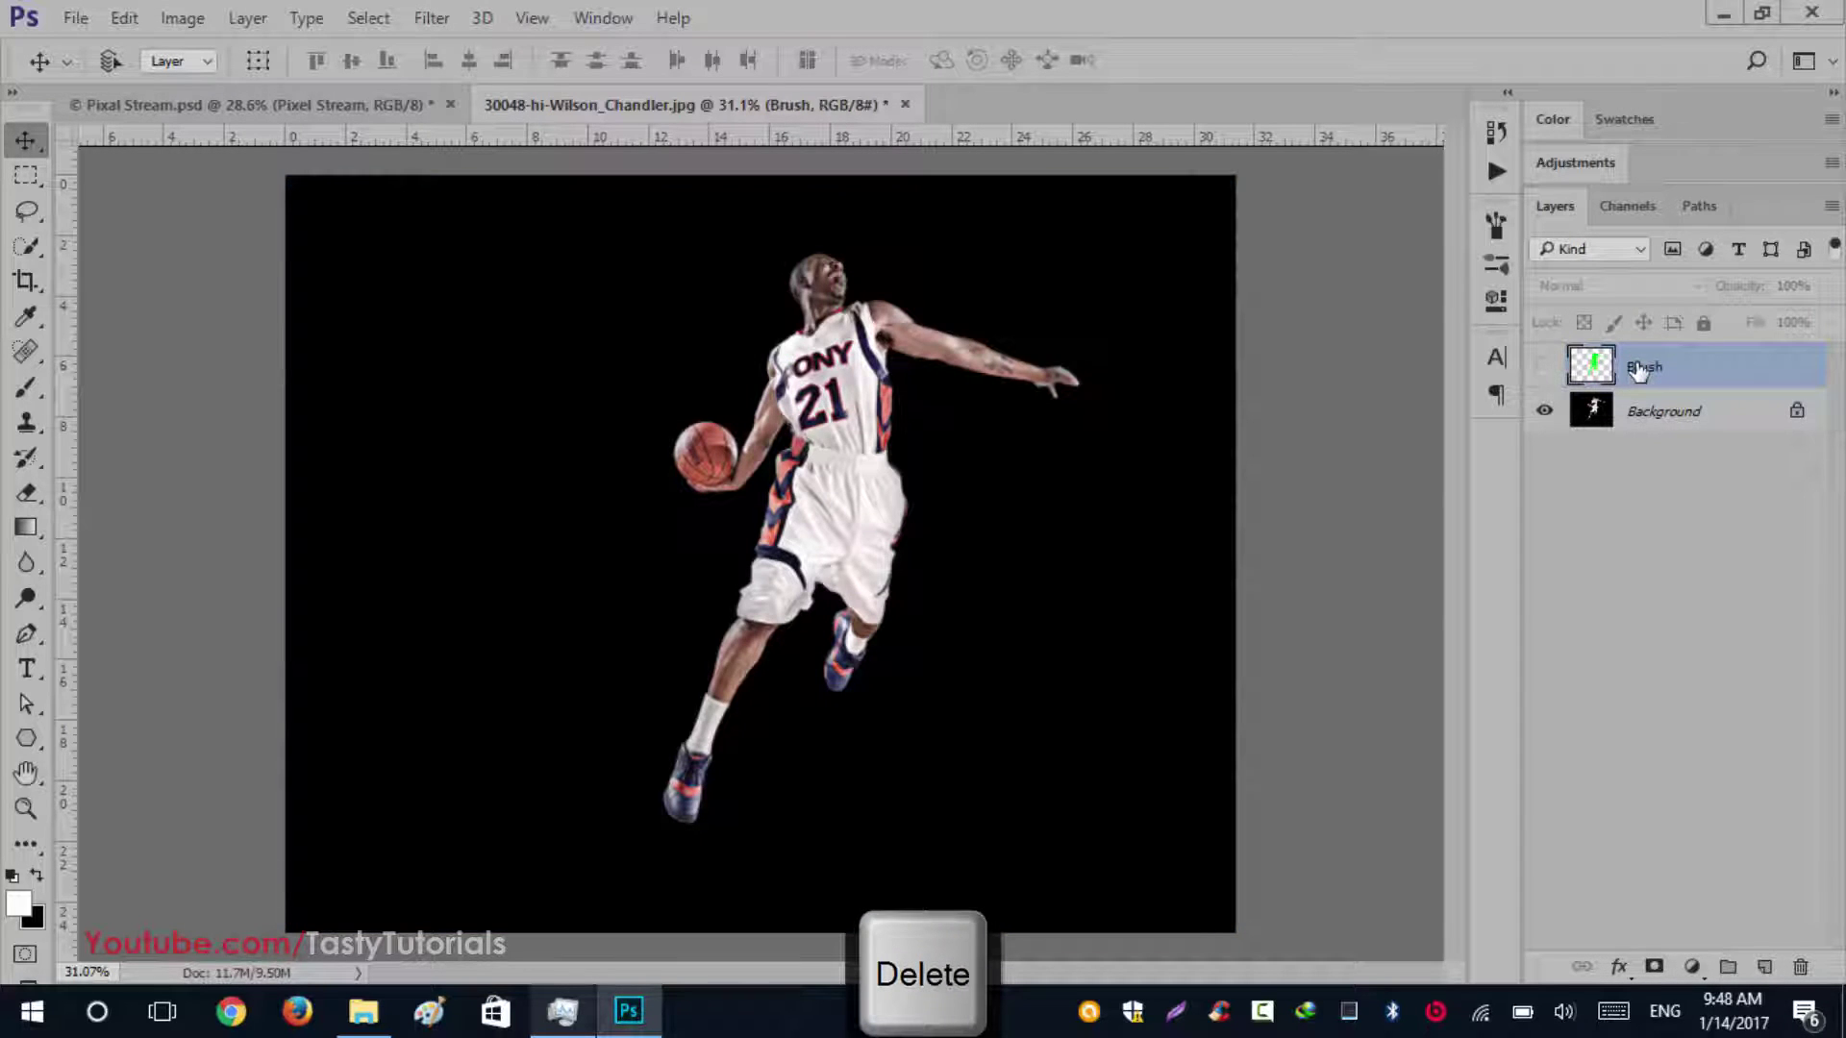
{"action": "key", "text": "Delete"}
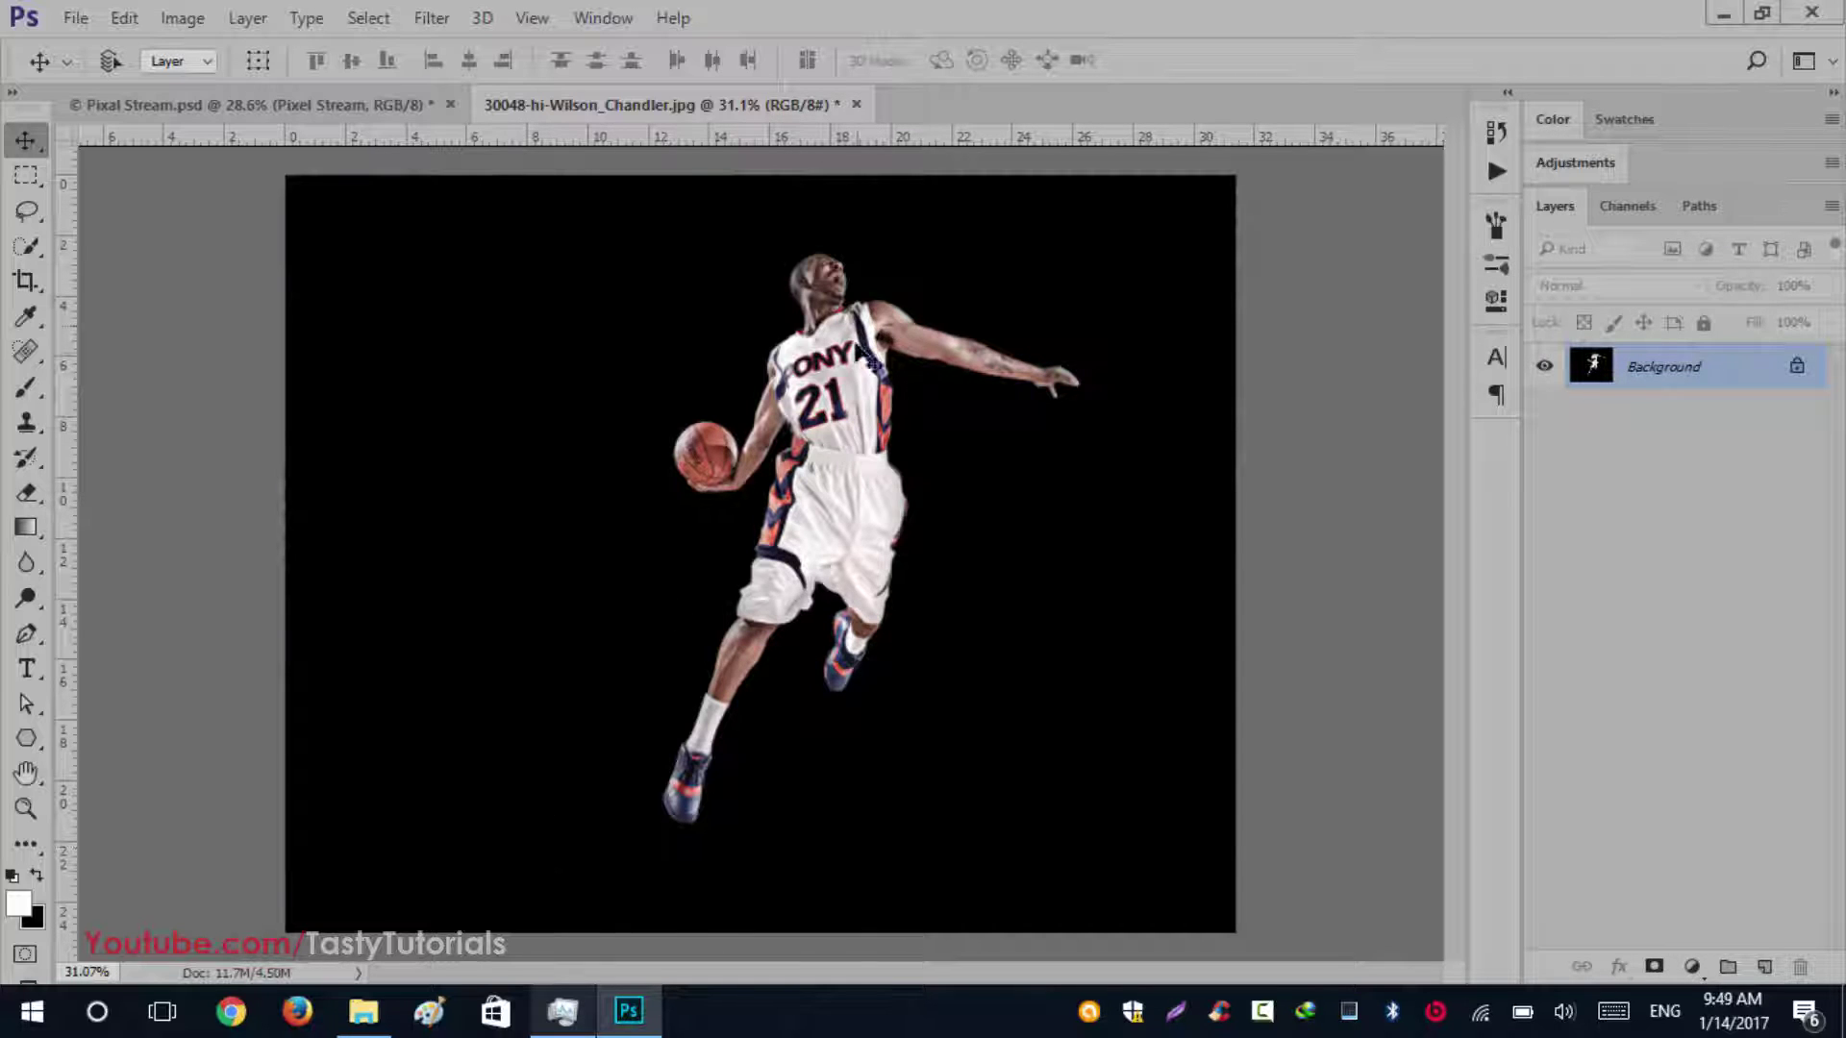
Add a new empty layer above the Background and name it Brush
{"action": "left_click", "coordinate": [1770, 964]}
{"action": "double_click", "coordinate": [1646, 366]}
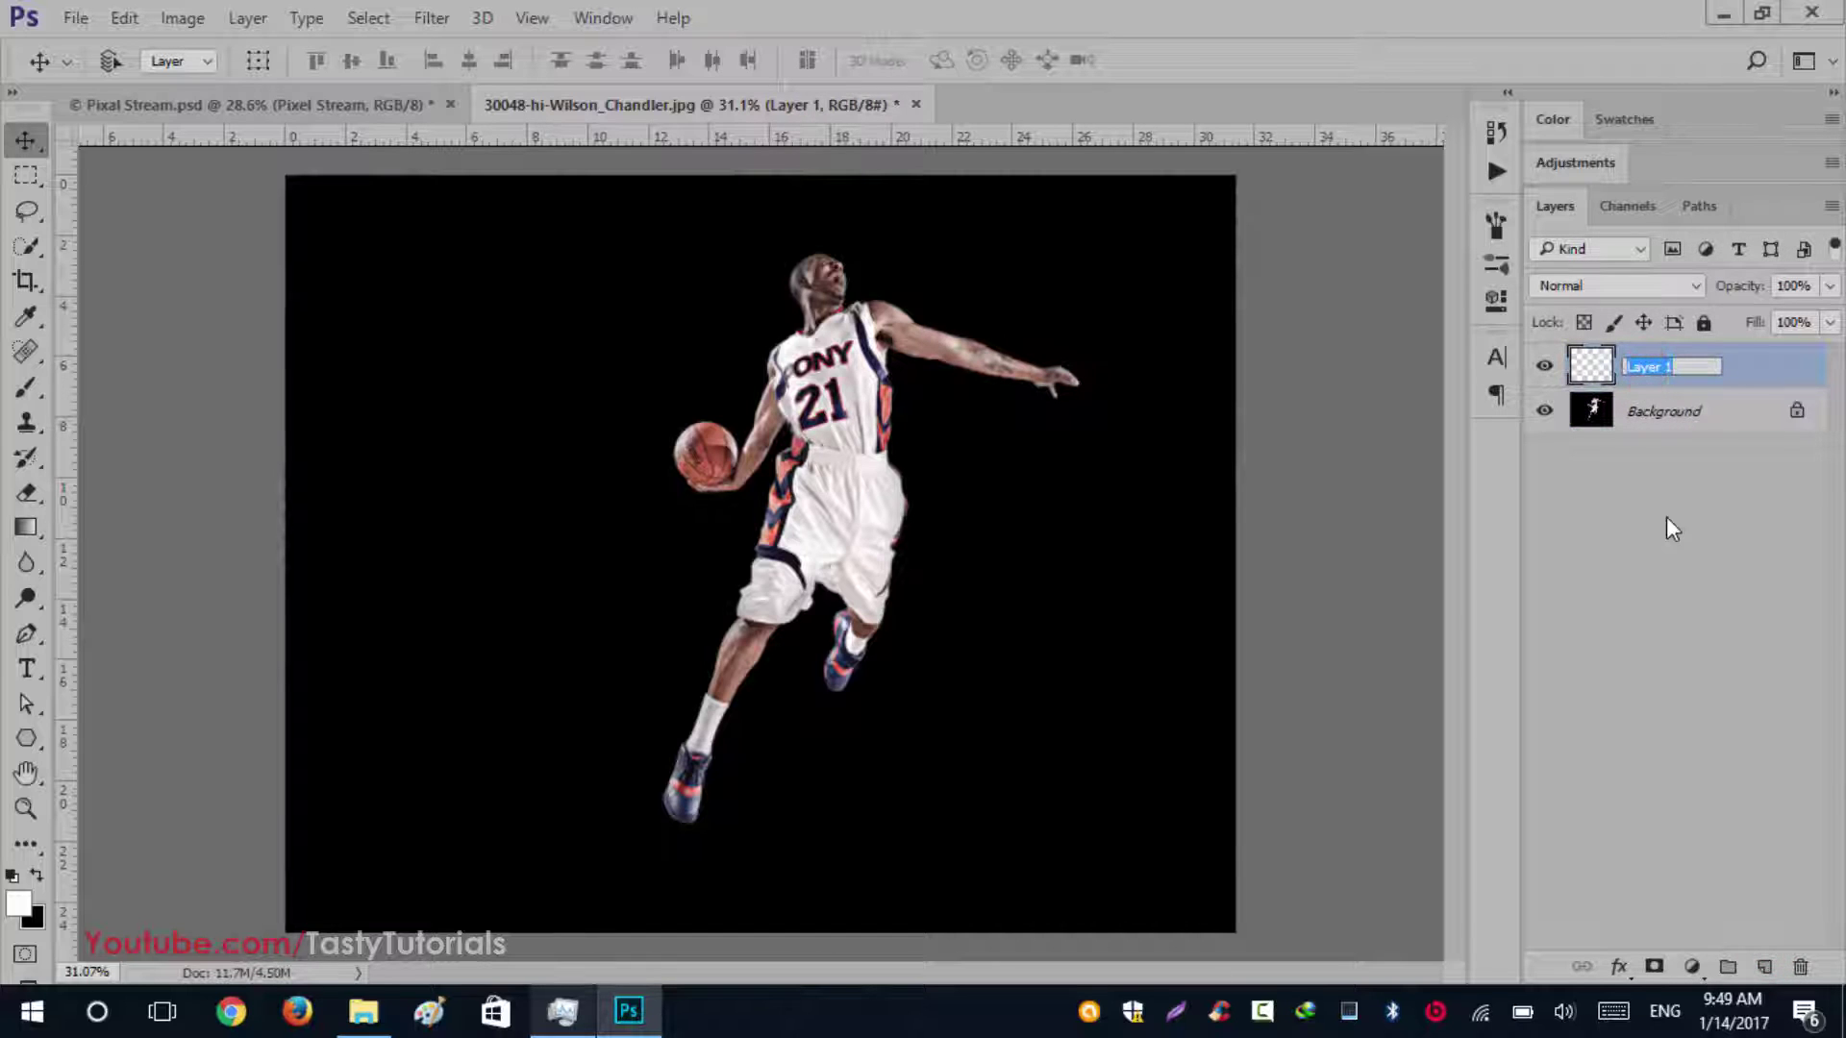
{"action": "type", "text": "Brush"}
{"action": "key", "text": "Return"}
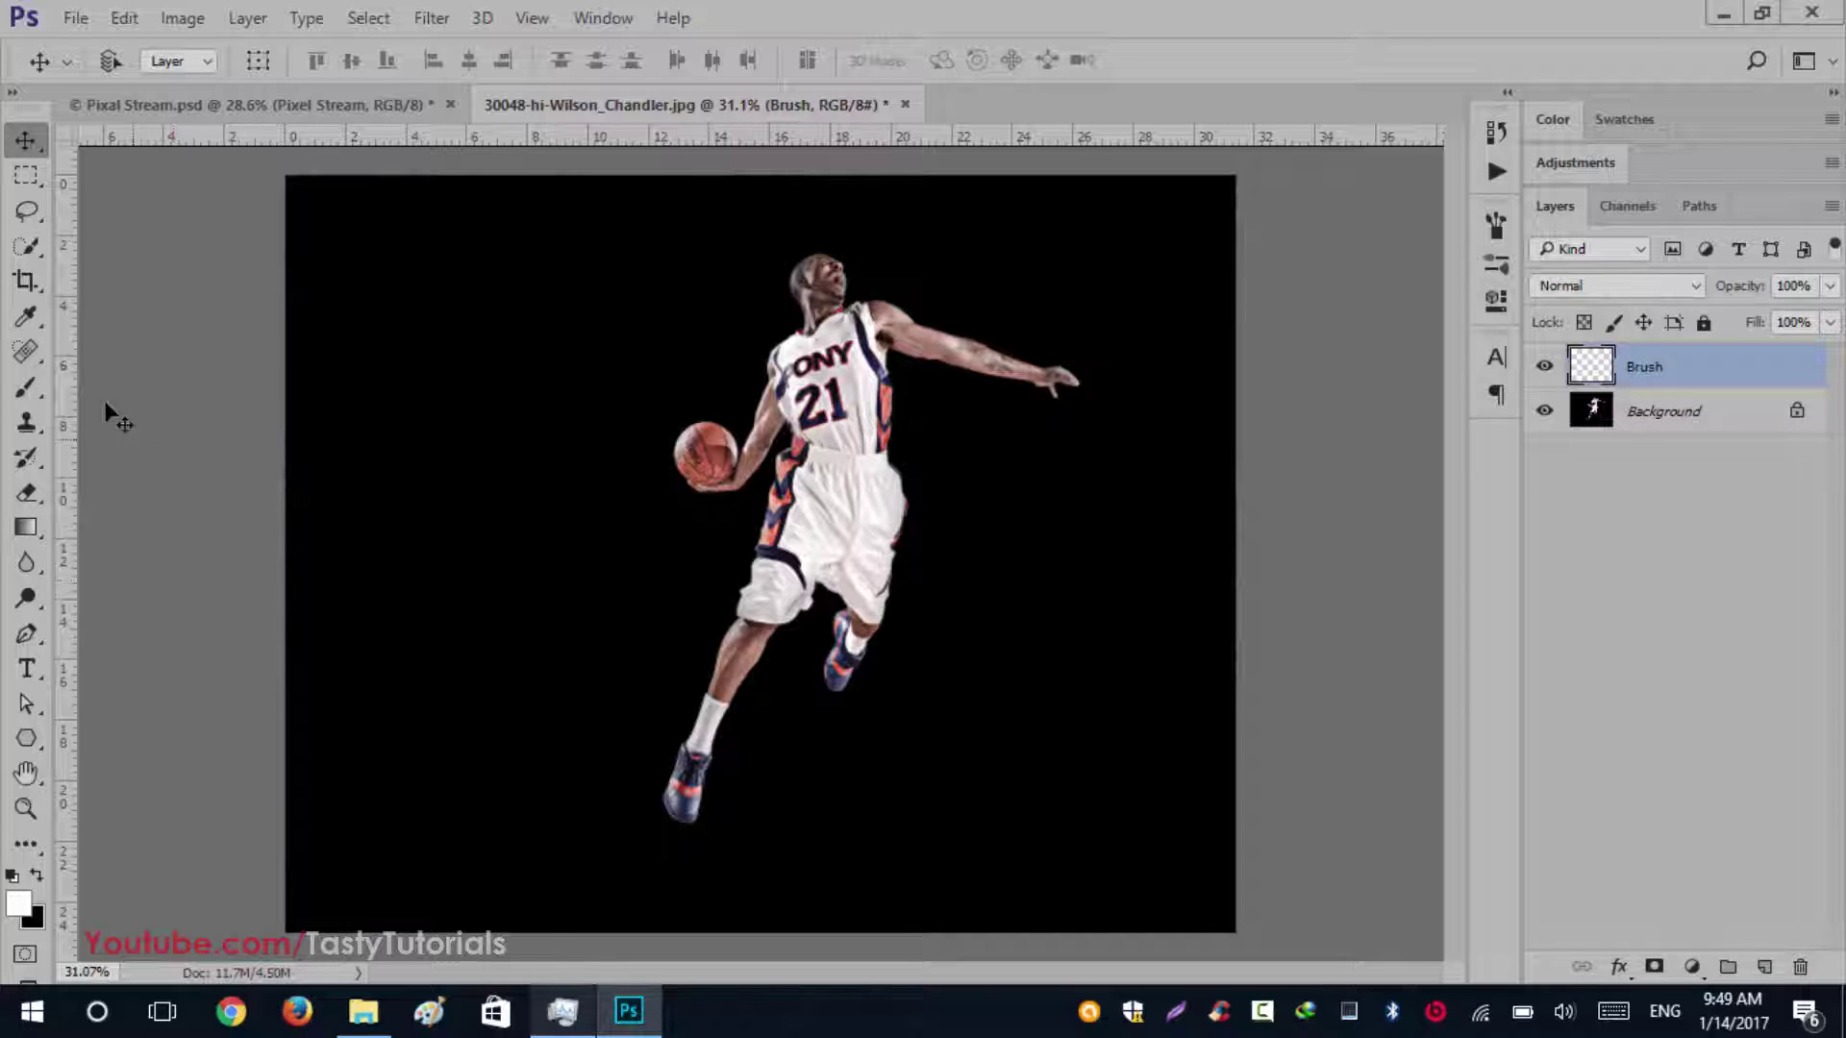
On the Background layer, select the black backdrop around the basketball player with the Quick Selection tool
{"action": "left_click_drag", "start_coordinate": [38, 252], "coordinate": [152, 252]}
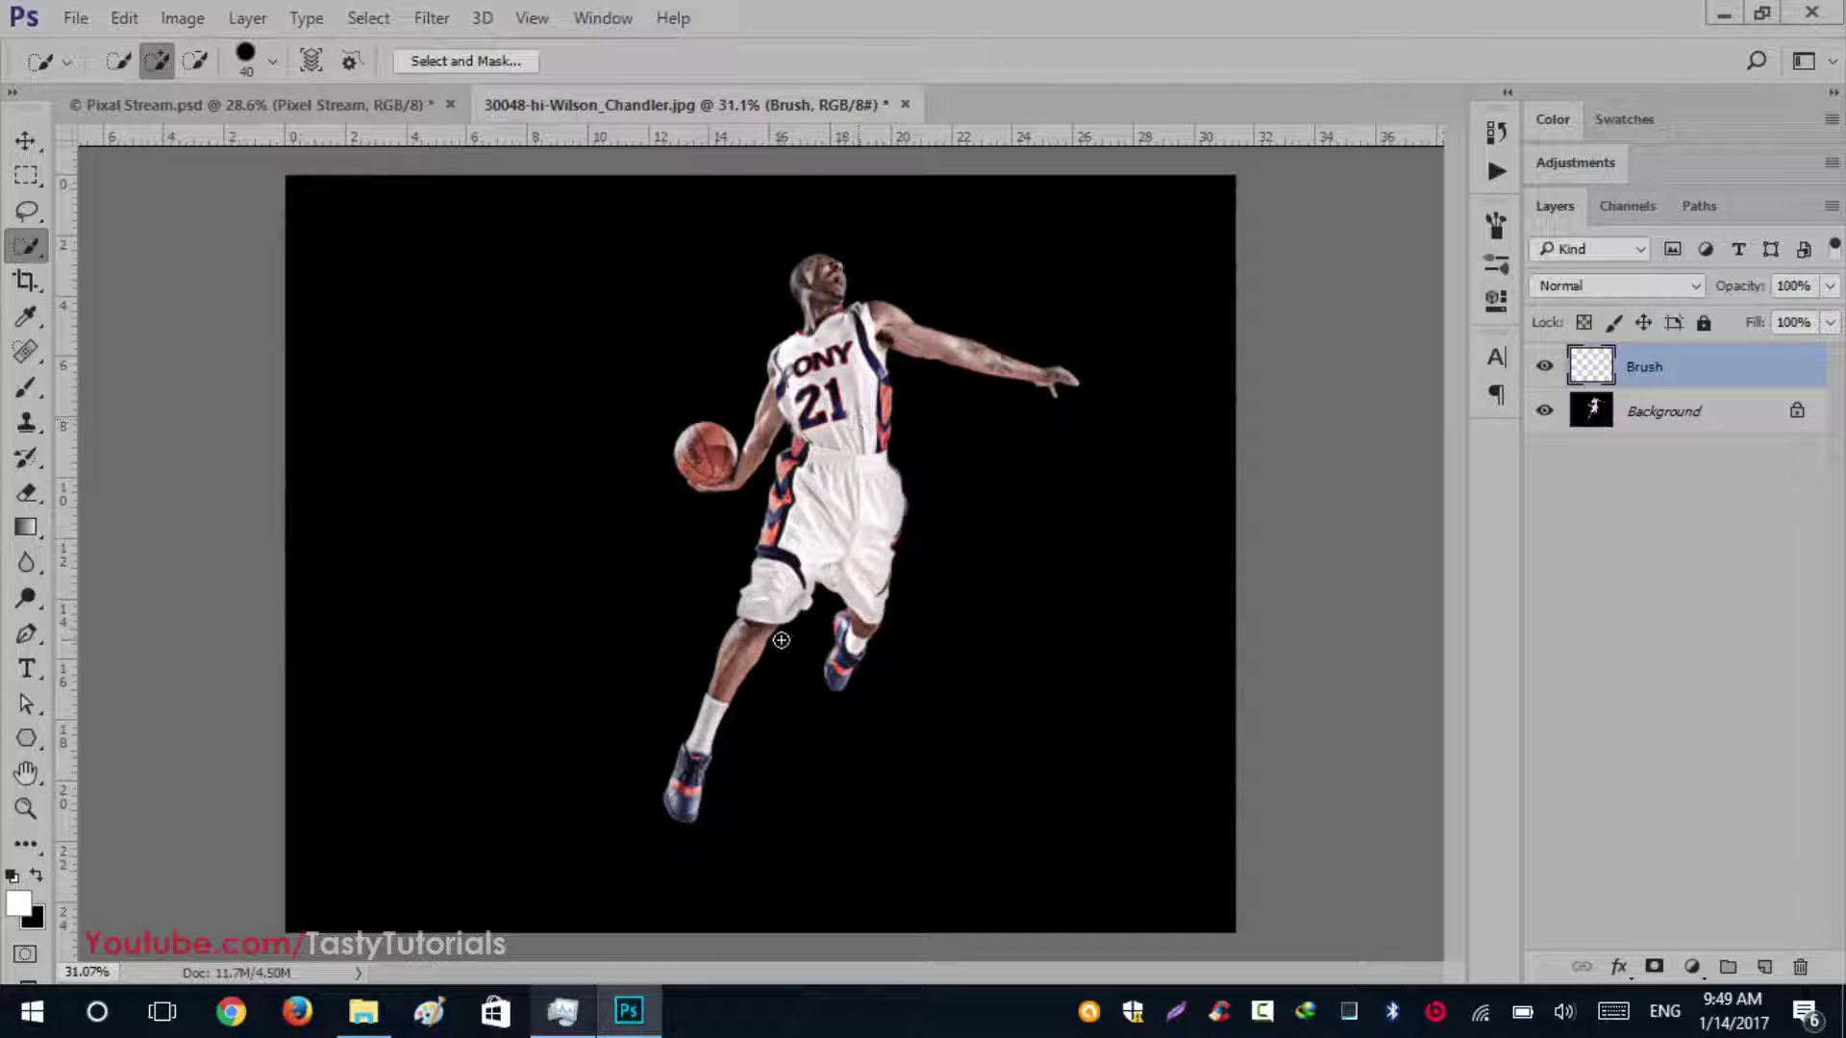
{"action": "mouse_move", "coordinate": [507, 247]}
{"action": "left_mouse_down"}
{"action": "mouse_move", "coordinate": [414, 498]}
{"action": "mouse_move", "coordinate": [398, 602]}
{"action": "mouse_move", "coordinate": [413, 768]}
{"action": "mouse_move", "coordinate": [468, 877]}
{"action": "mouse_move", "coordinate": [636, 953]}
{"action": "mouse_move", "coordinate": [836, 958]}
{"action": "mouse_move", "coordinate": [972, 874]}
{"action": "left_mouse_up"}
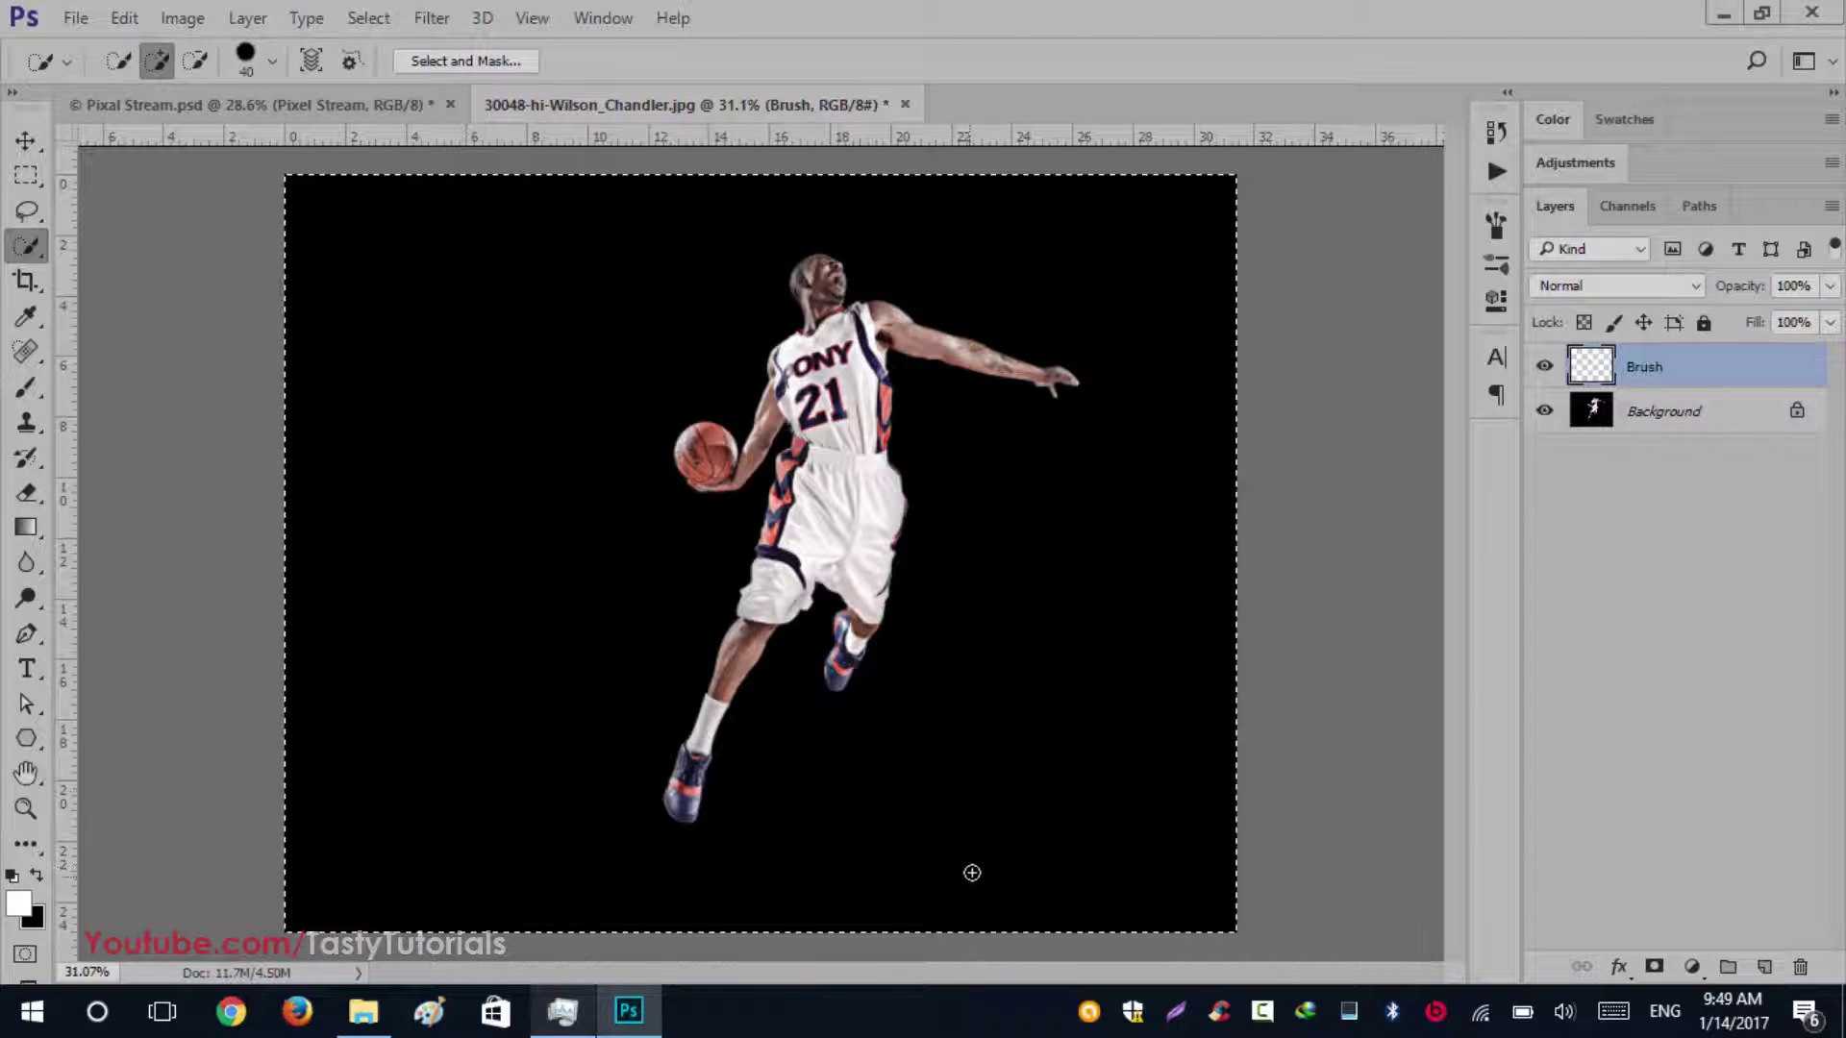
{"action": "key", "text": "ctrl+d"}
{"action": "left_click", "coordinate": [1714, 410]}
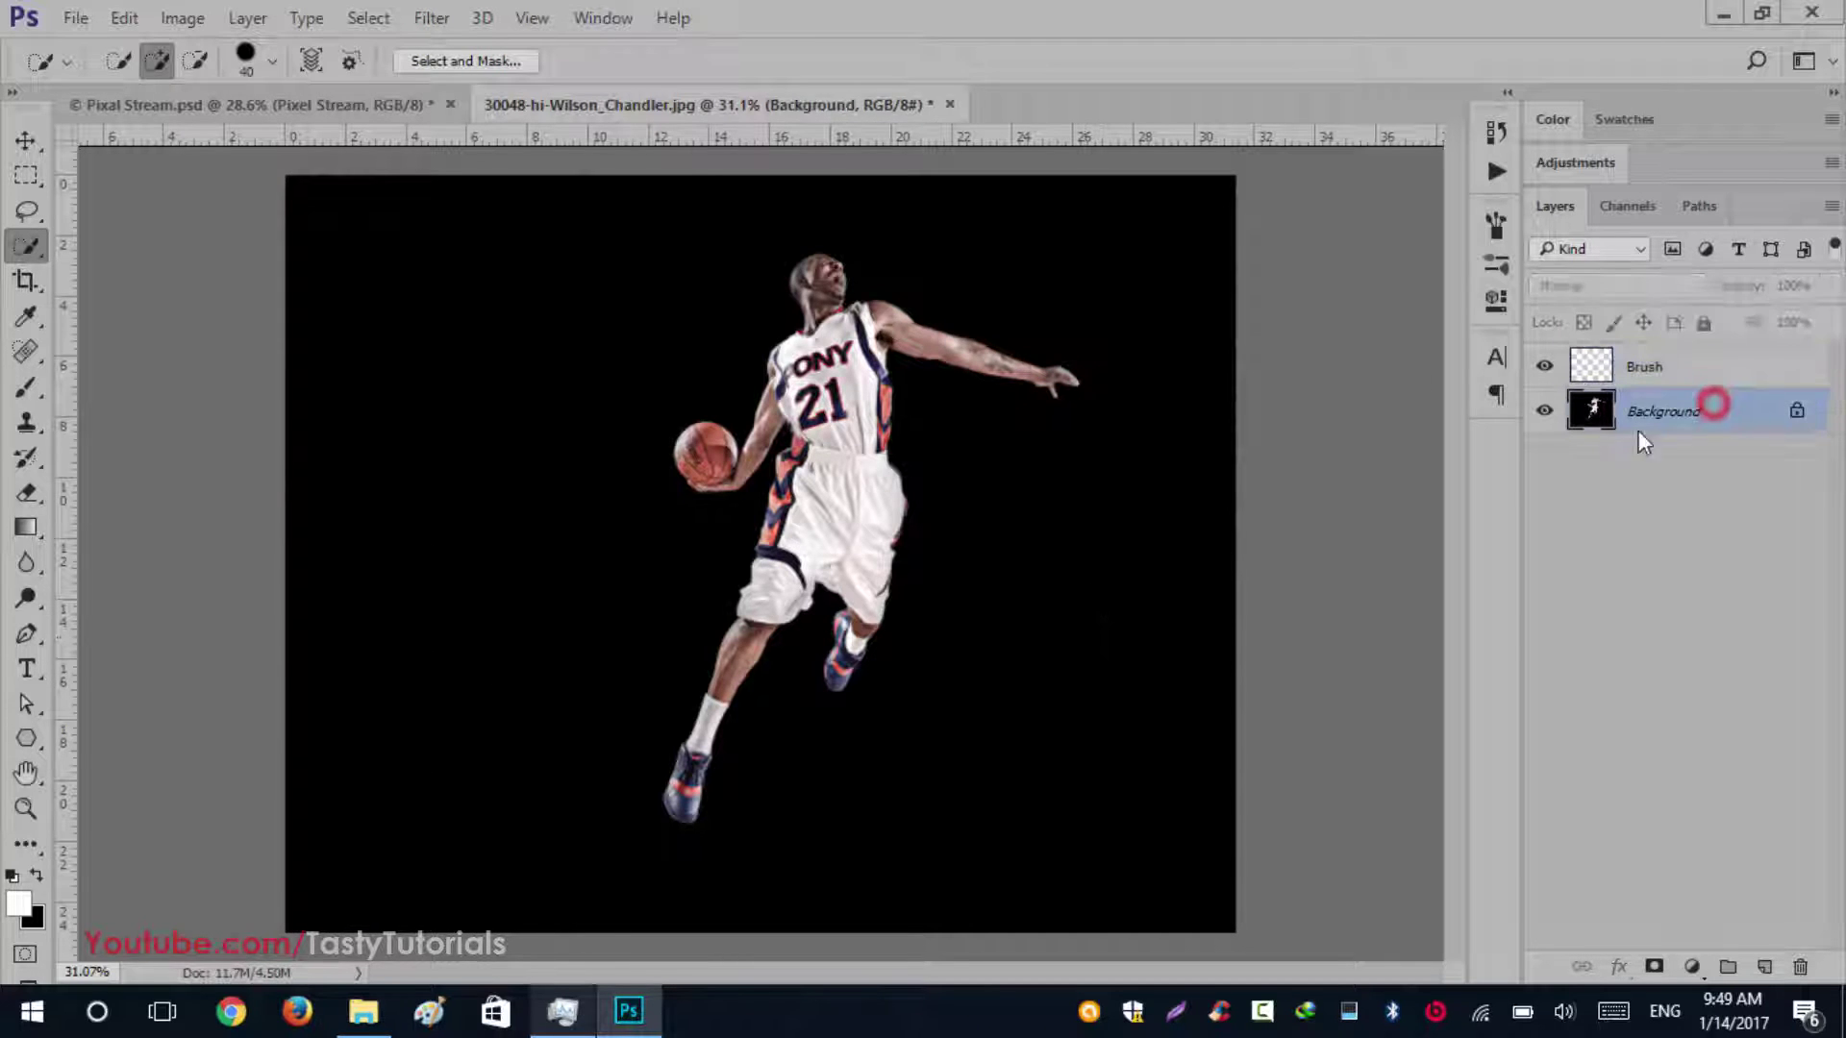
{"action": "left_click", "coordinate": [558, 269]}
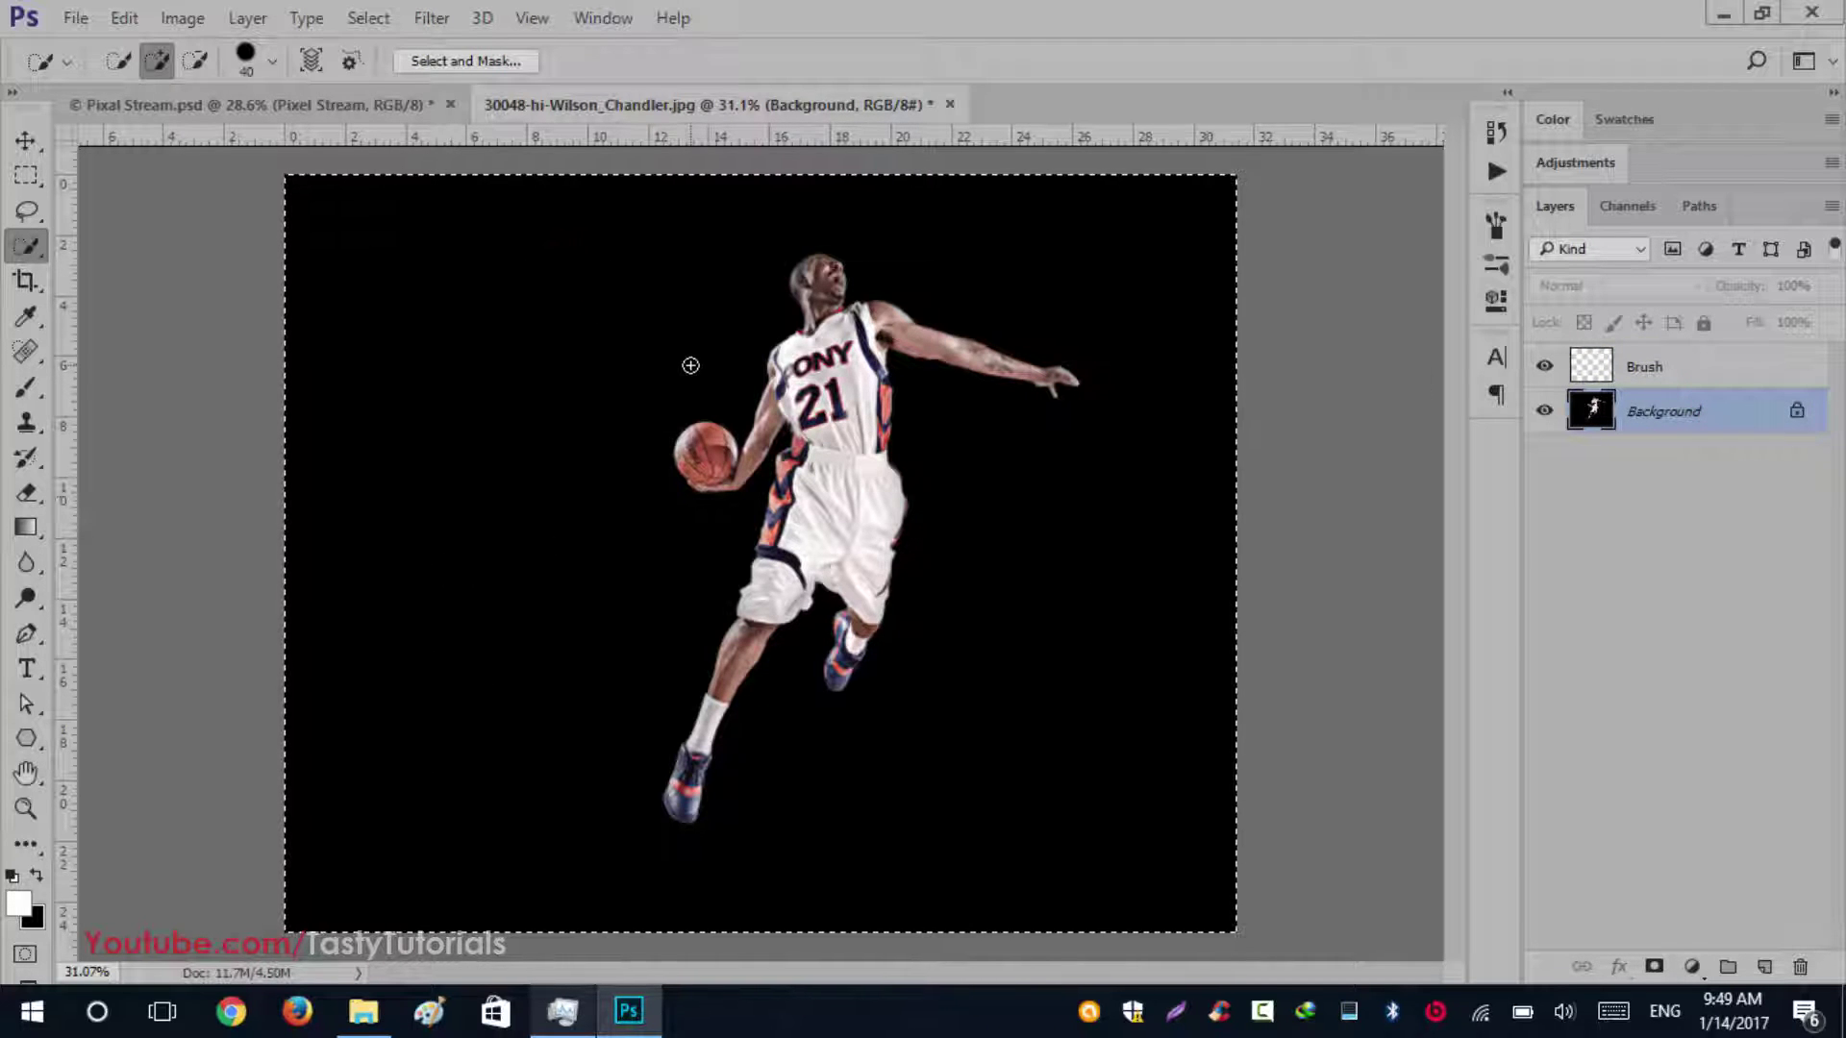
{"action": "key", "text": "ctrl+d"}
{"action": "left_click", "coordinate": [719, 289]}
{"action": "left_click_drag", "start_coordinate": [670, 360], "coordinate": [512, 517]}
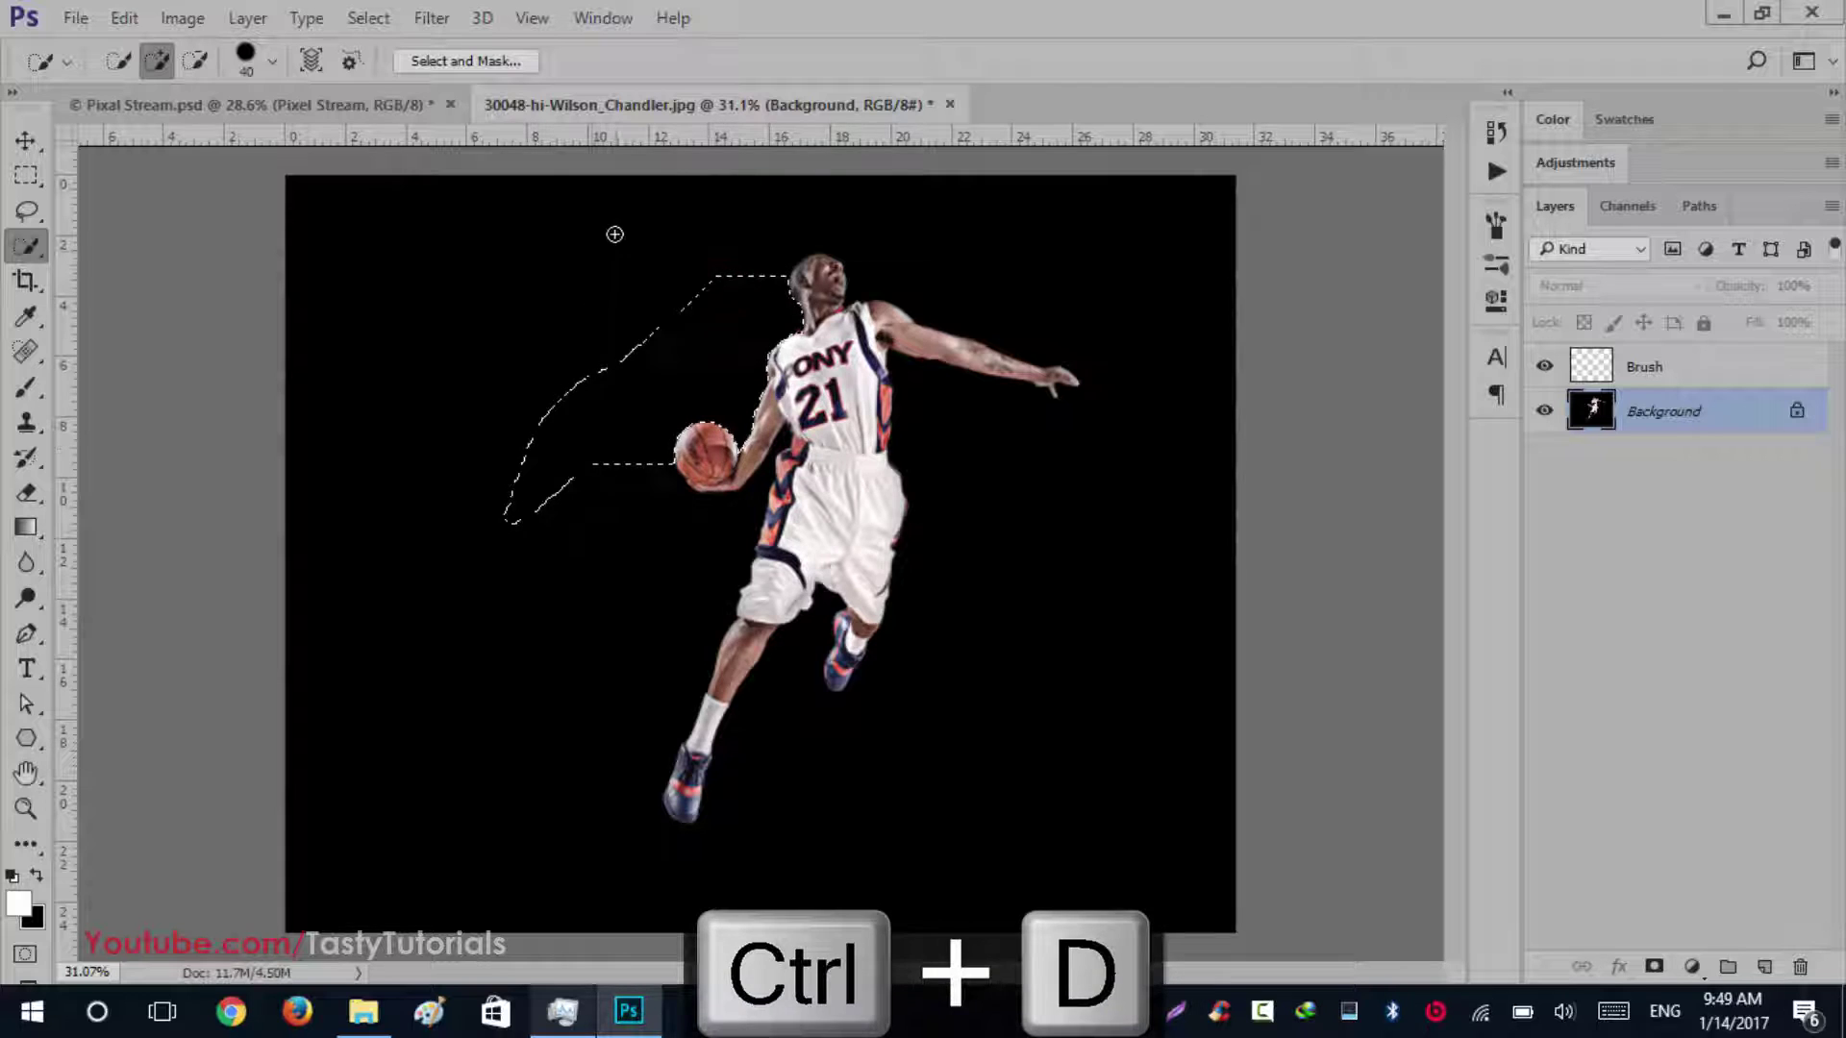
{"action": "mouse_move", "coordinate": [593, 319]}
{"action": "left_mouse_down"}
{"action": "mouse_move", "coordinate": [405, 276]}
{"action": "mouse_move", "coordinate": [332, 398]}
{"action": "mouse_move", "coordinate": [452, 821]}
{"action": "mouse_move", "coordinate": [640, 575]}
{"action": "left_mouse_up"}
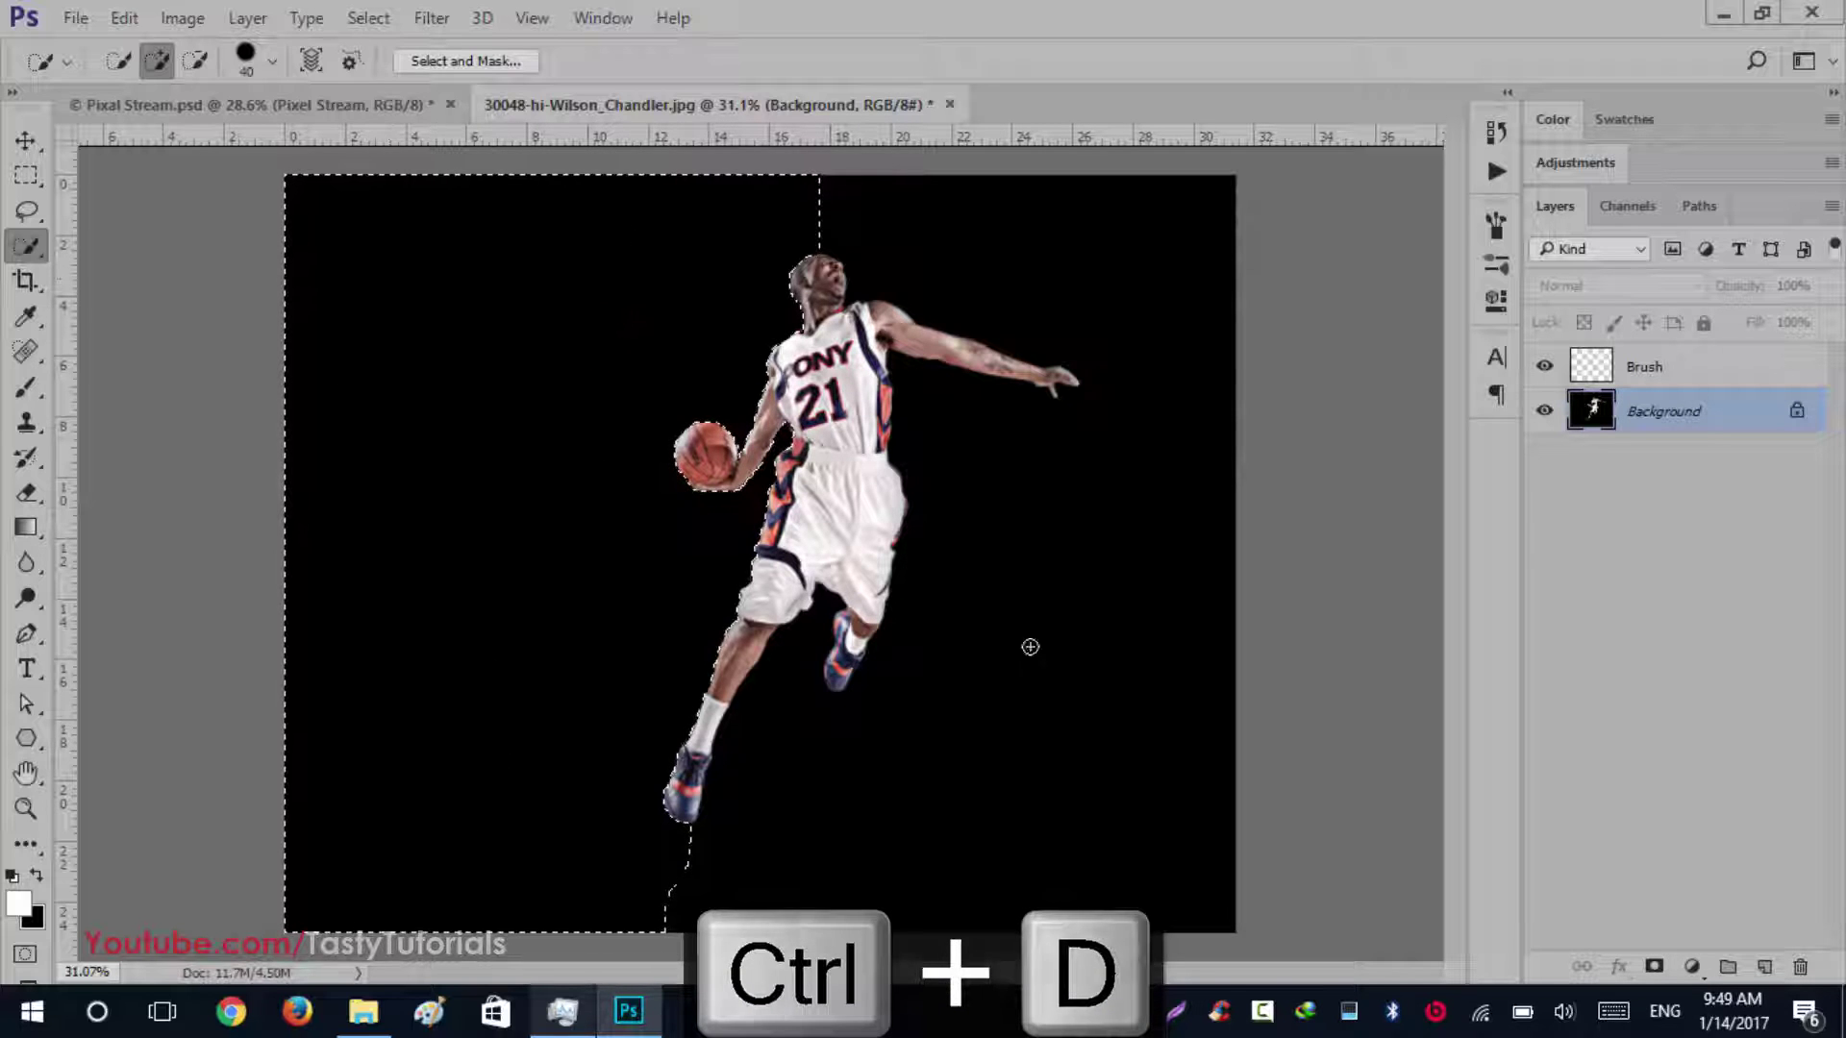
{"action": "left_click_drag", "start_coordinate": [1007, 449], "coordinate": [1055, 642]}
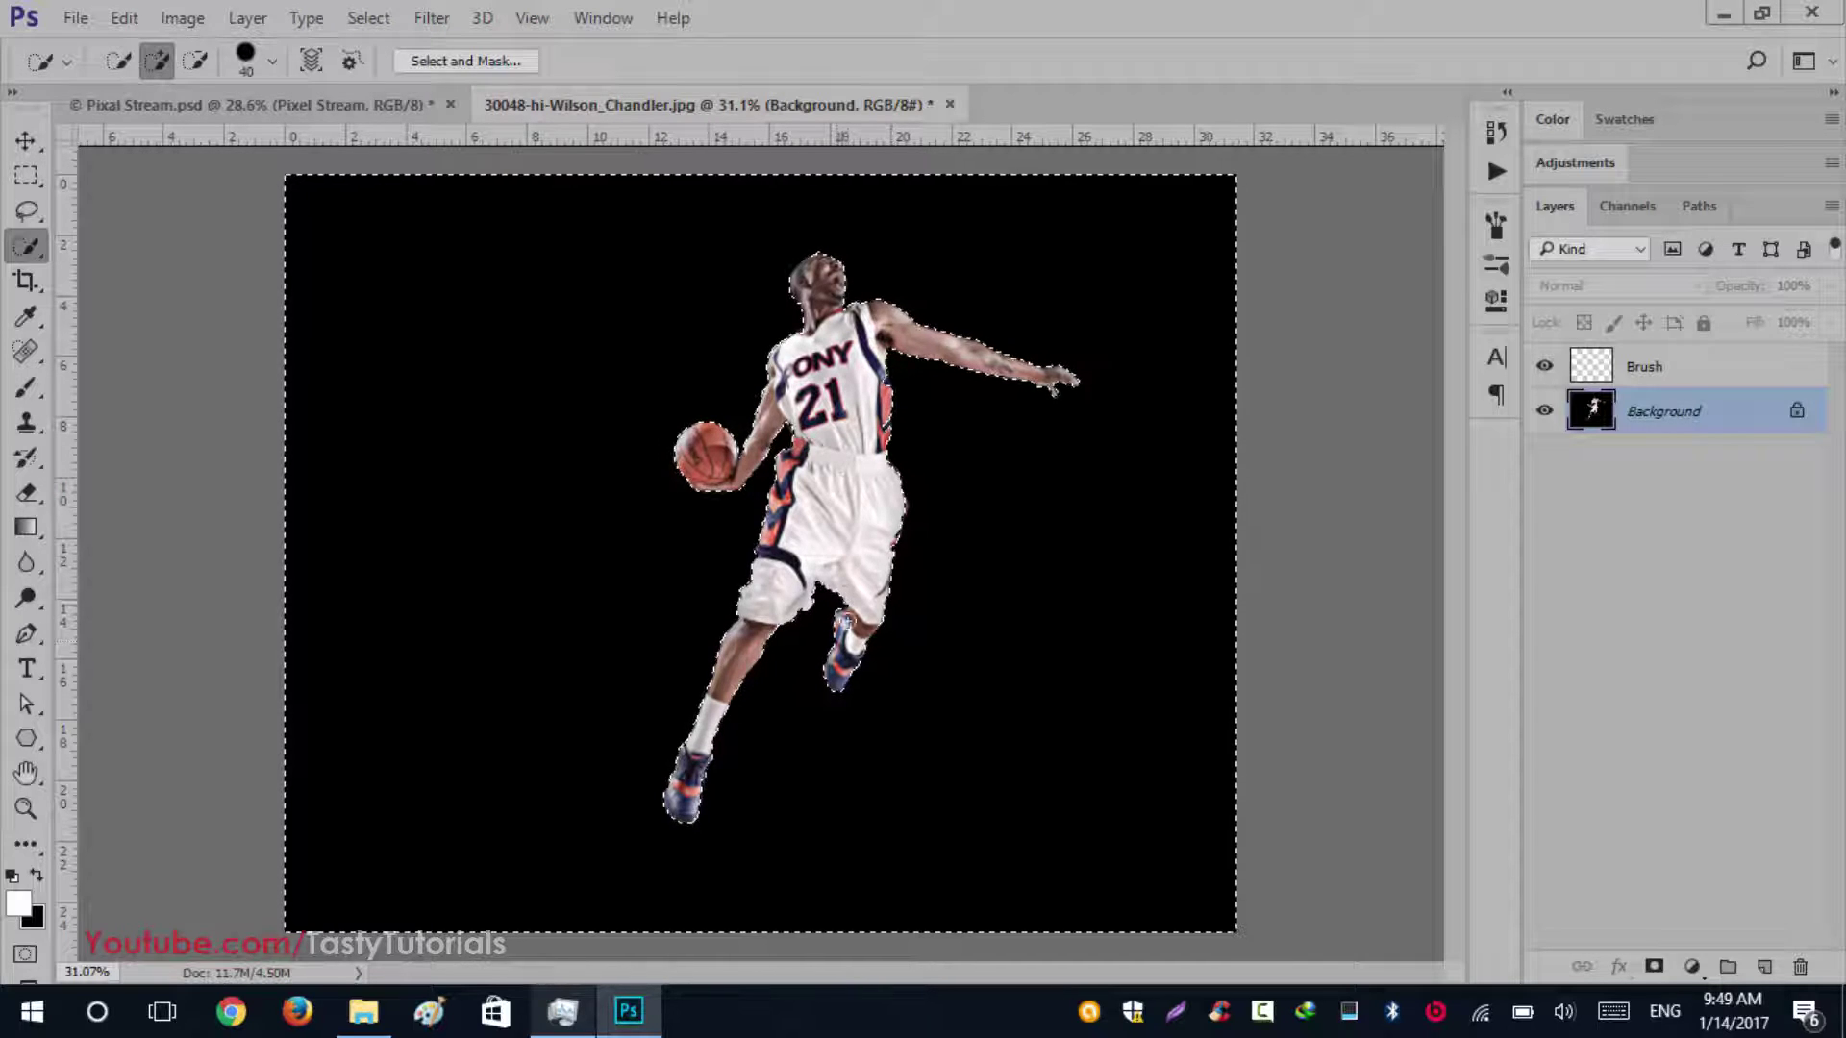
Undo the last selection stroke over the player's collar and jersey lettering
{"action": "scroll", "coordinate": [822, 226], "scroll_direction": "up", "scroll_amount": 2}
{"action": "scroll", "coordinate": [857, 486], "scroll_direction": "up", "scroll_amount": 5}
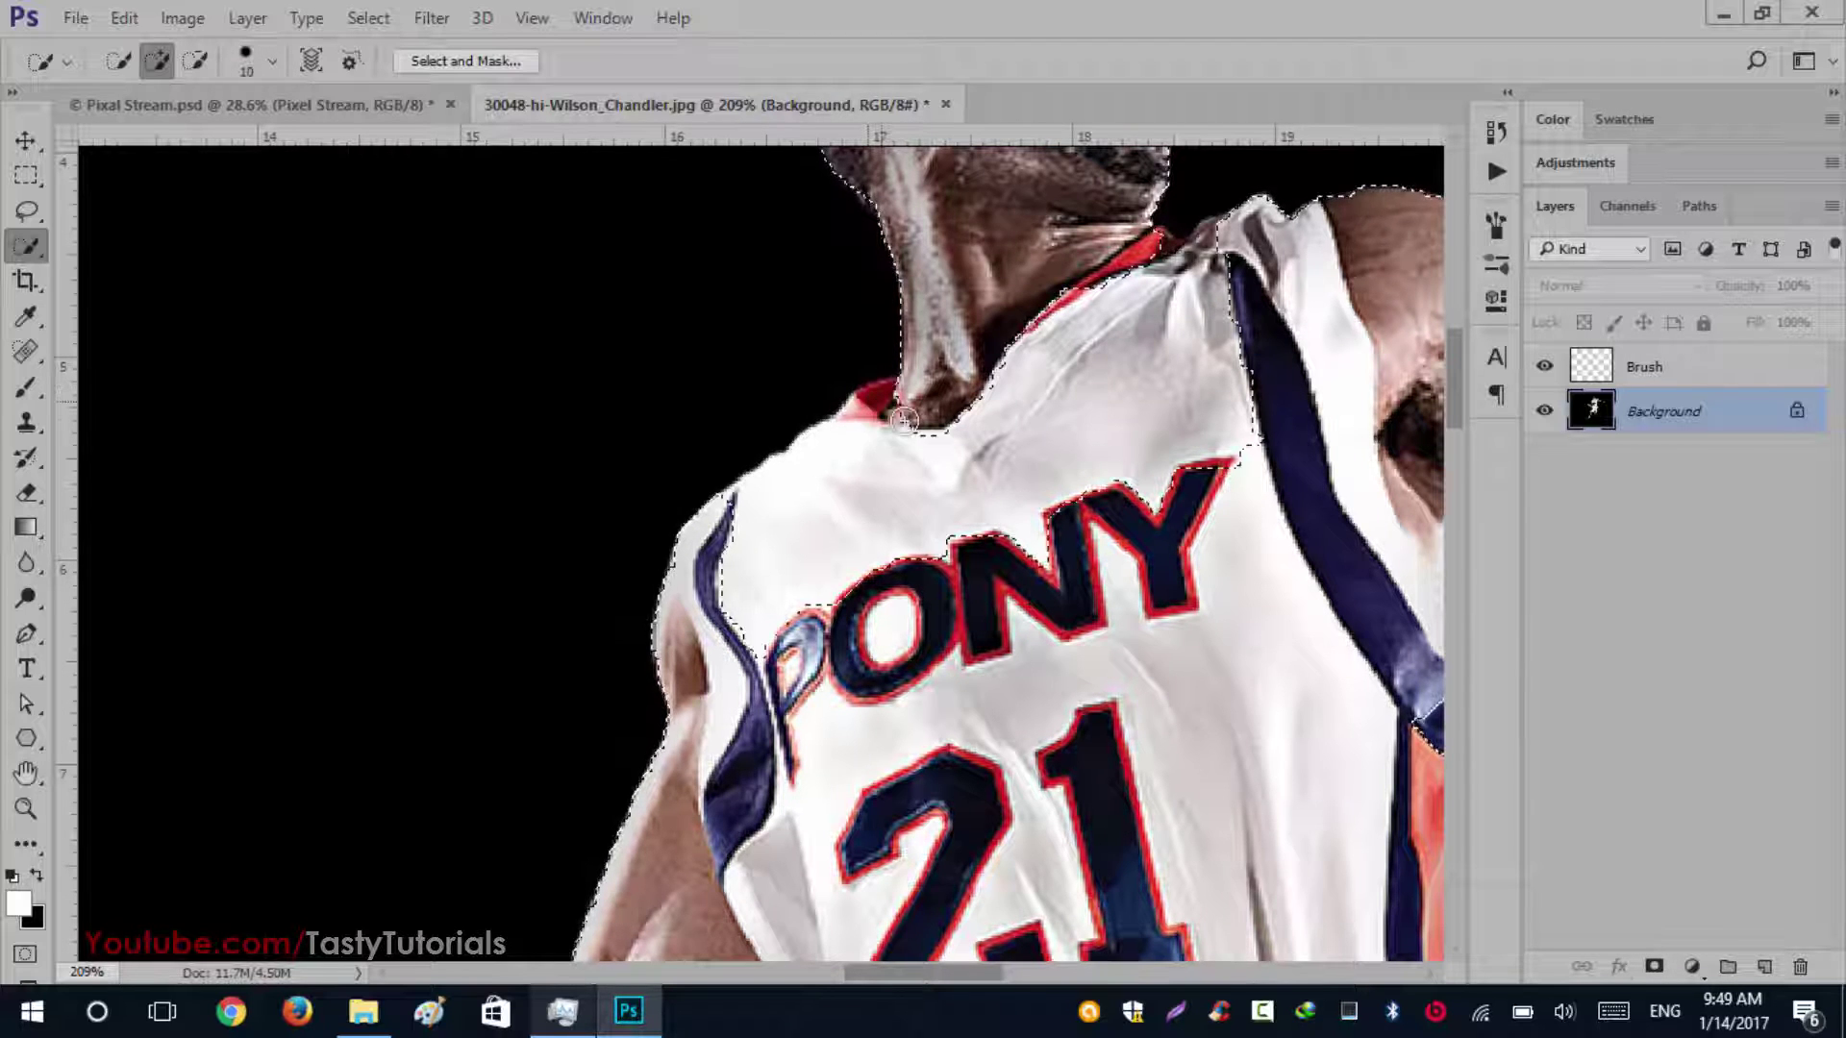
{"action": "key", "text": "ctrl+alt+z"}
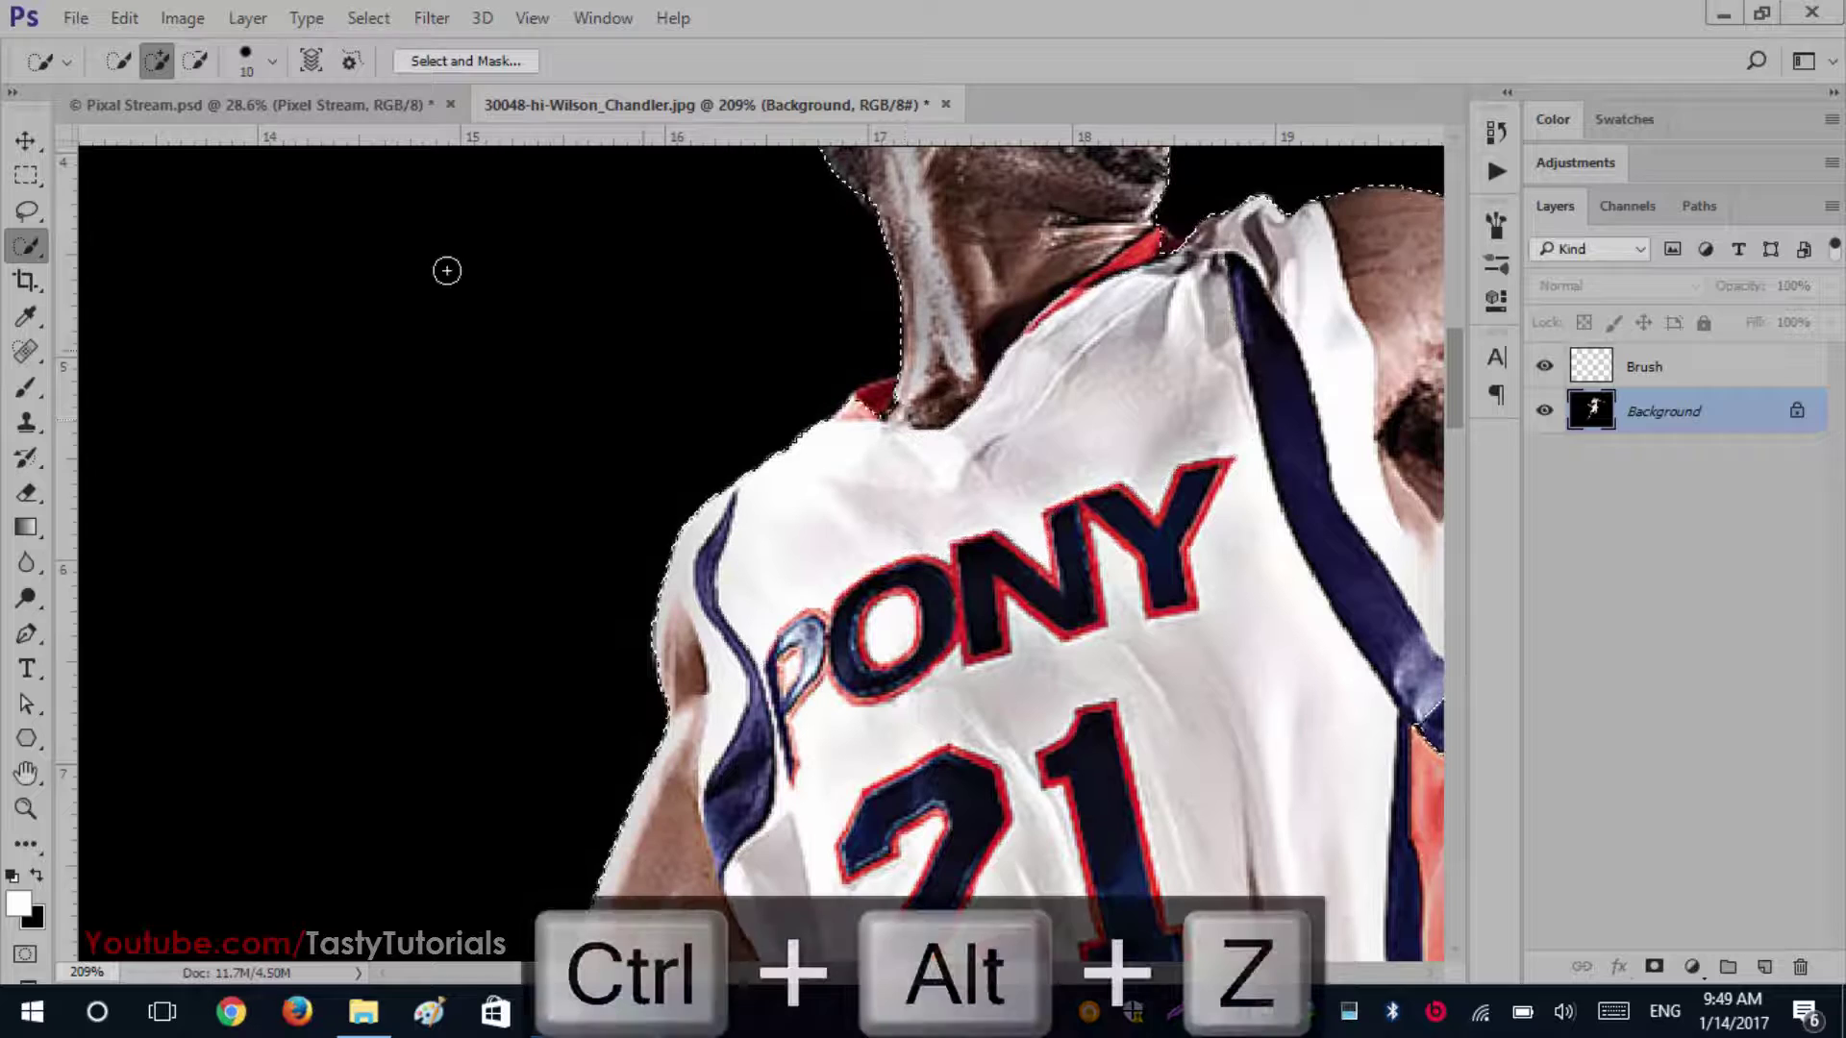
Subtract the jersey and shorts side trim from the backdrop selection with the Quick Selection tool
{"action": "left_click", "coordinate": [195, 61]}
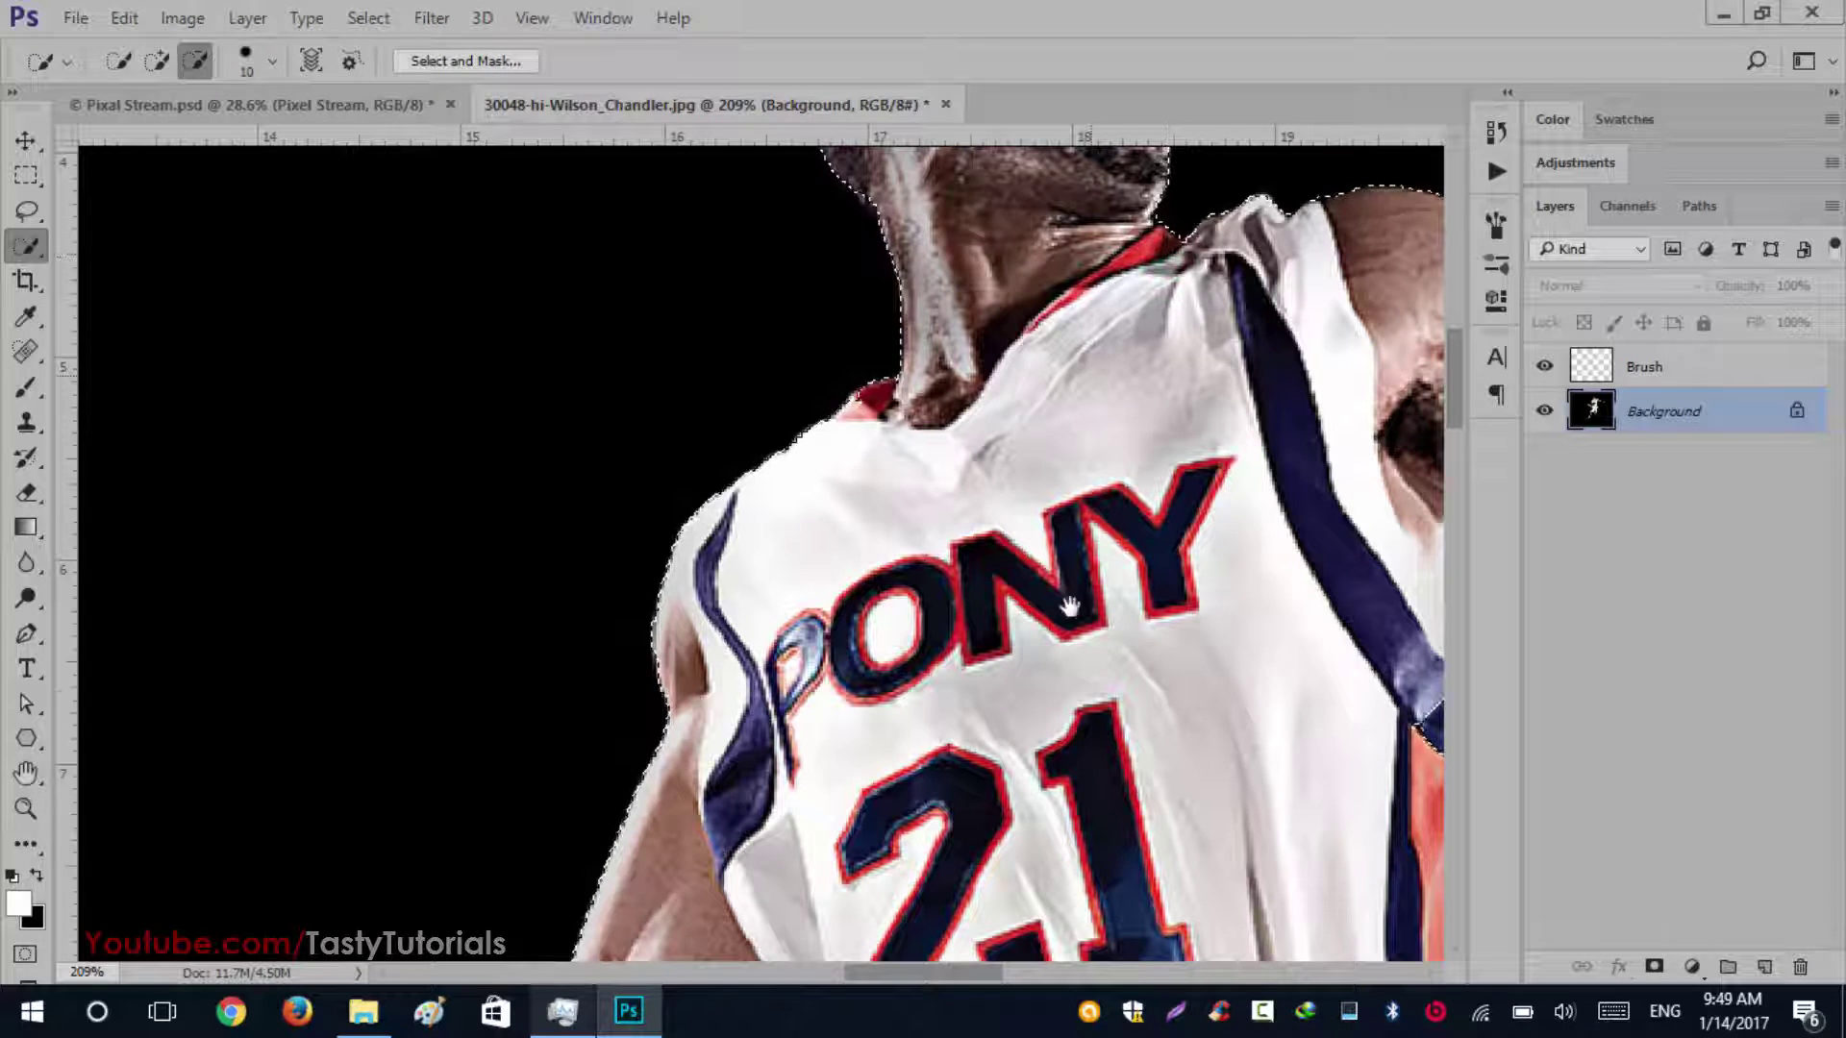
{"action": "mouse_move", "coordinate": [1192, 798]}
{"action": "left_mouse_down"}
{"action": "mouse_move", "coordinate": [859, 691]}
{"action": "mouse_move", "coordinate": [930, 577]}
{"action": "mouse_move", "coordinate": [1011, 256]}
{"action": "mouse_move", "coordinate": [1065, 413]}
{"action": "left_mouse_up"}
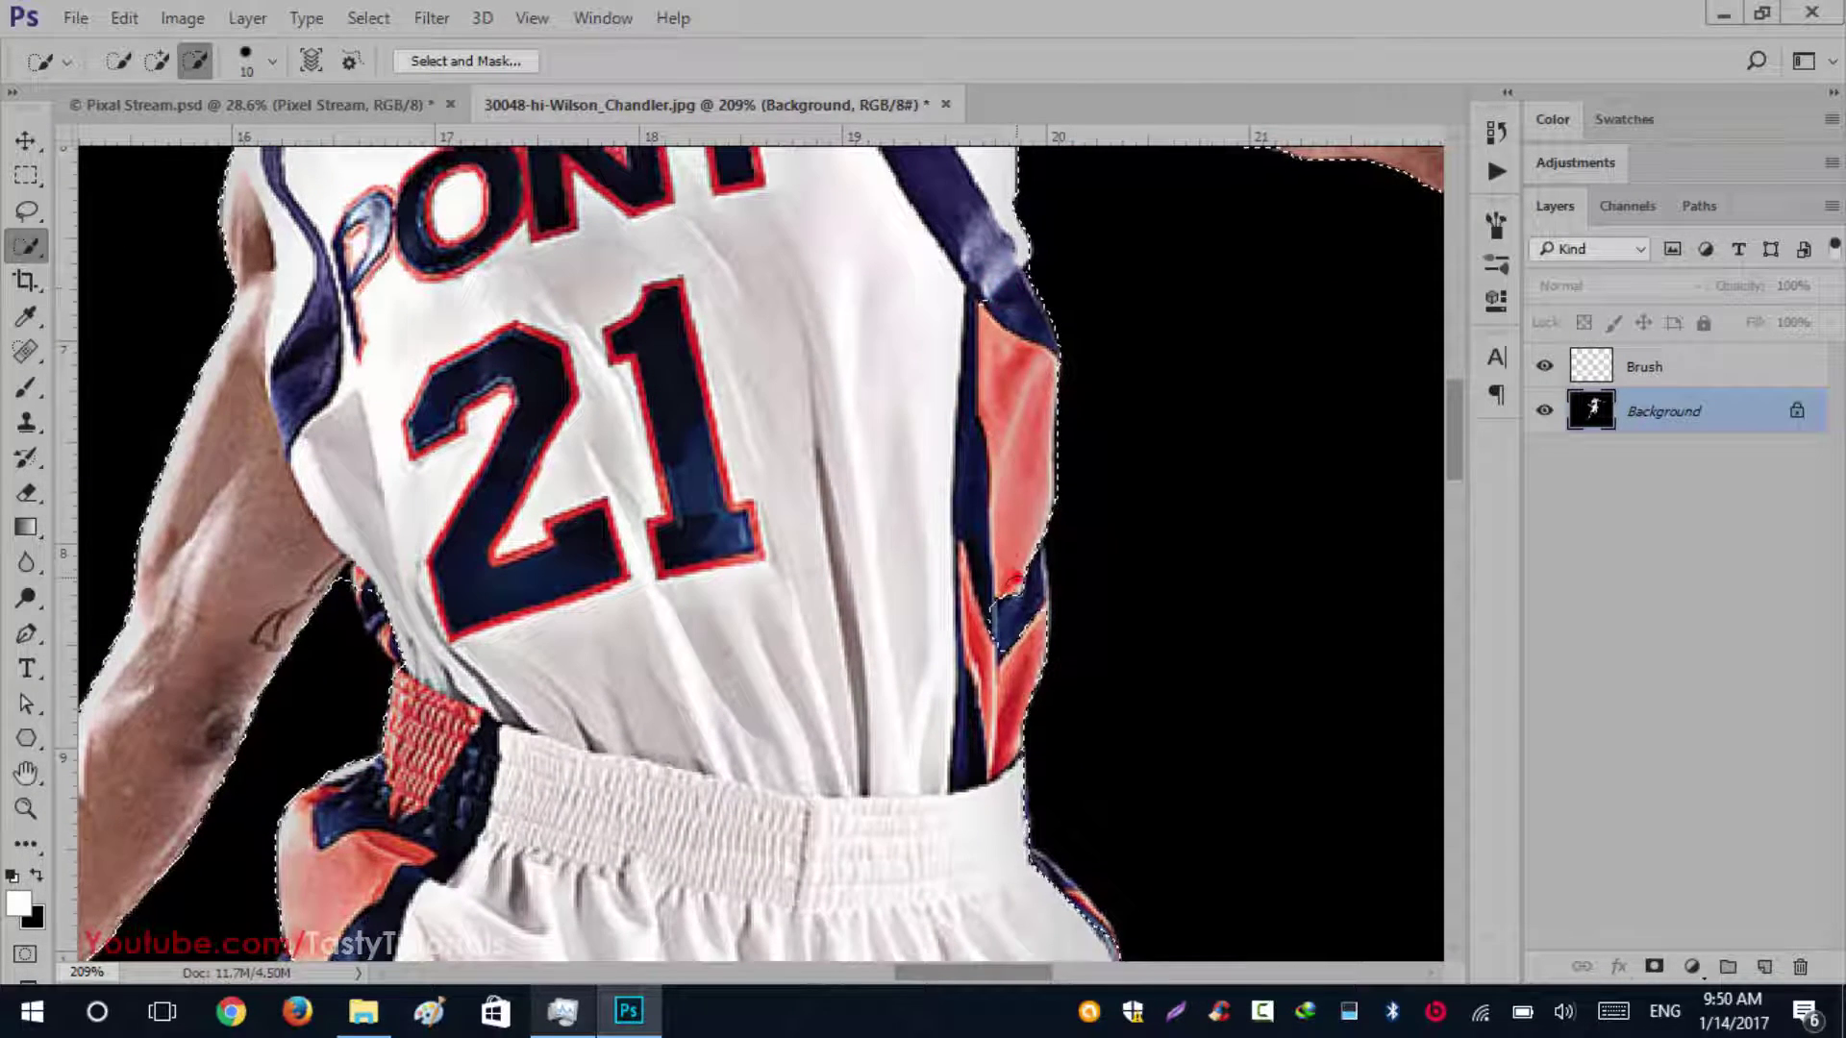
{"action": "left_click_drag", "start_coordinate": [829, 589], "coordinate": [969, 435]}
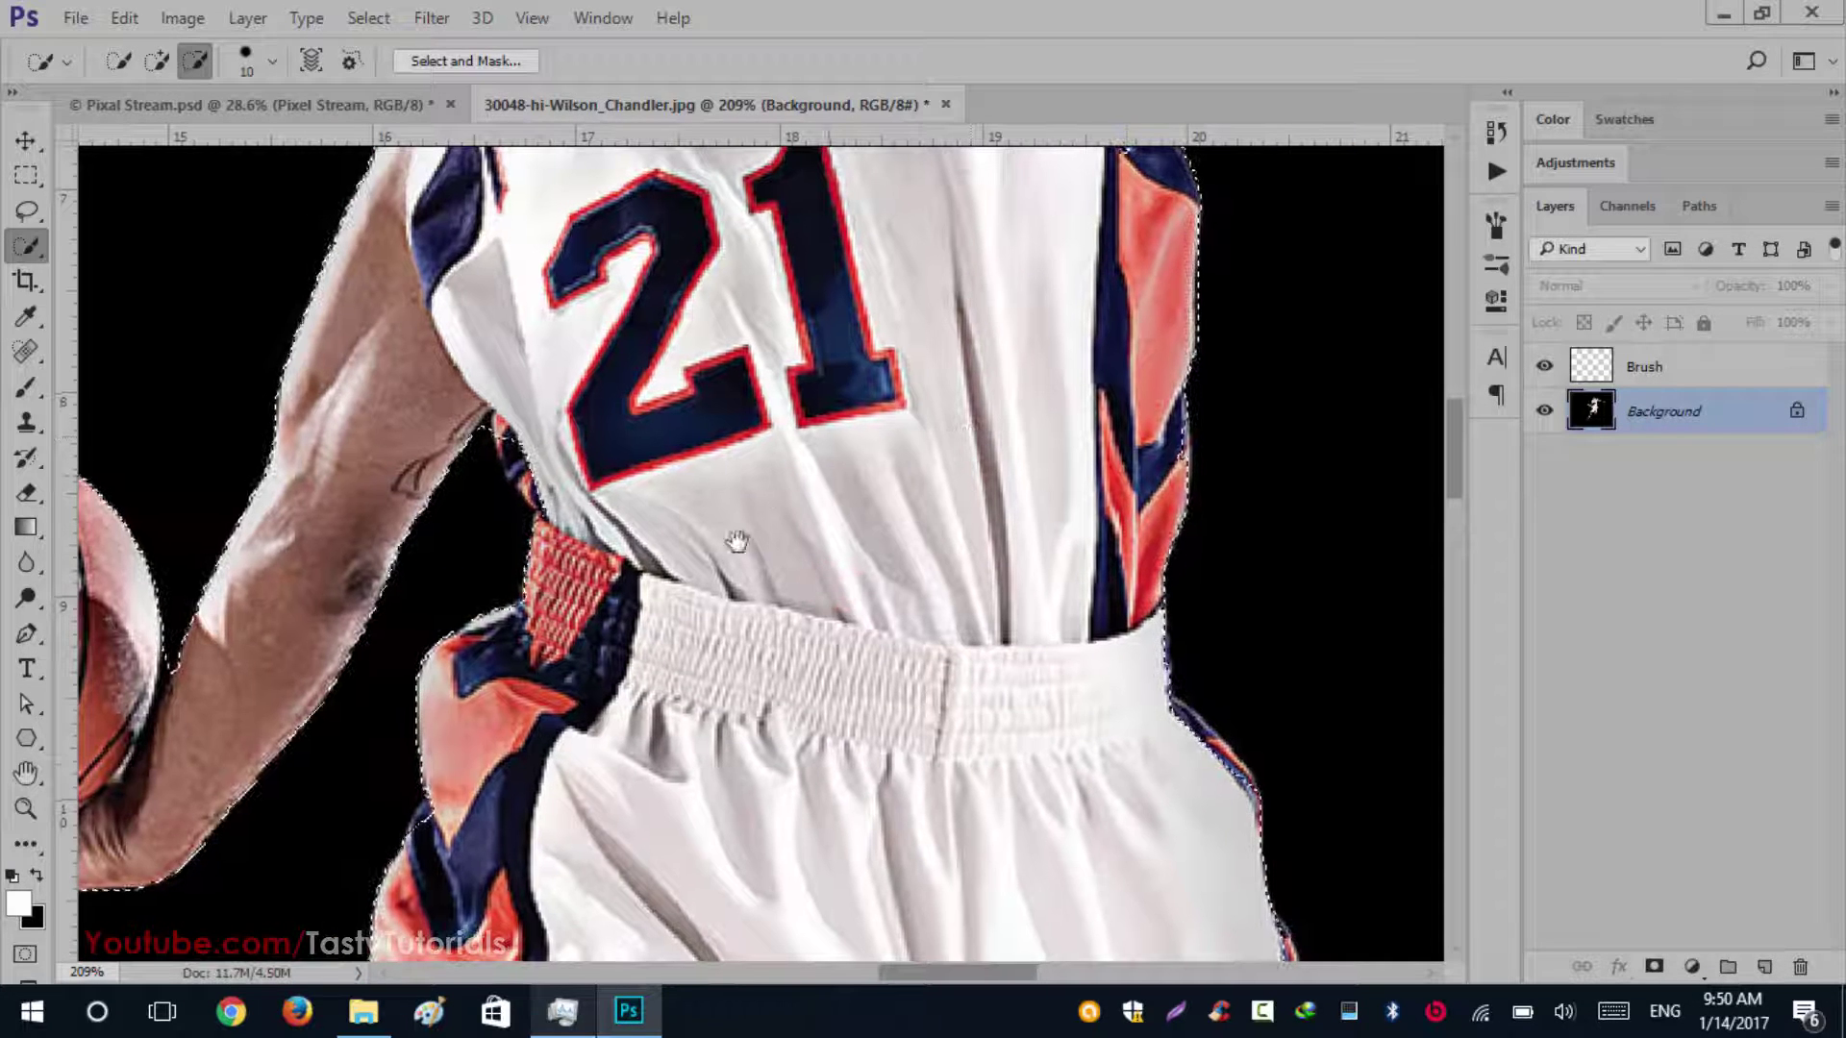
{"action": "left_click_drag", "start_coordinate": [1184, 734], "coordinate": [1231, 798]}
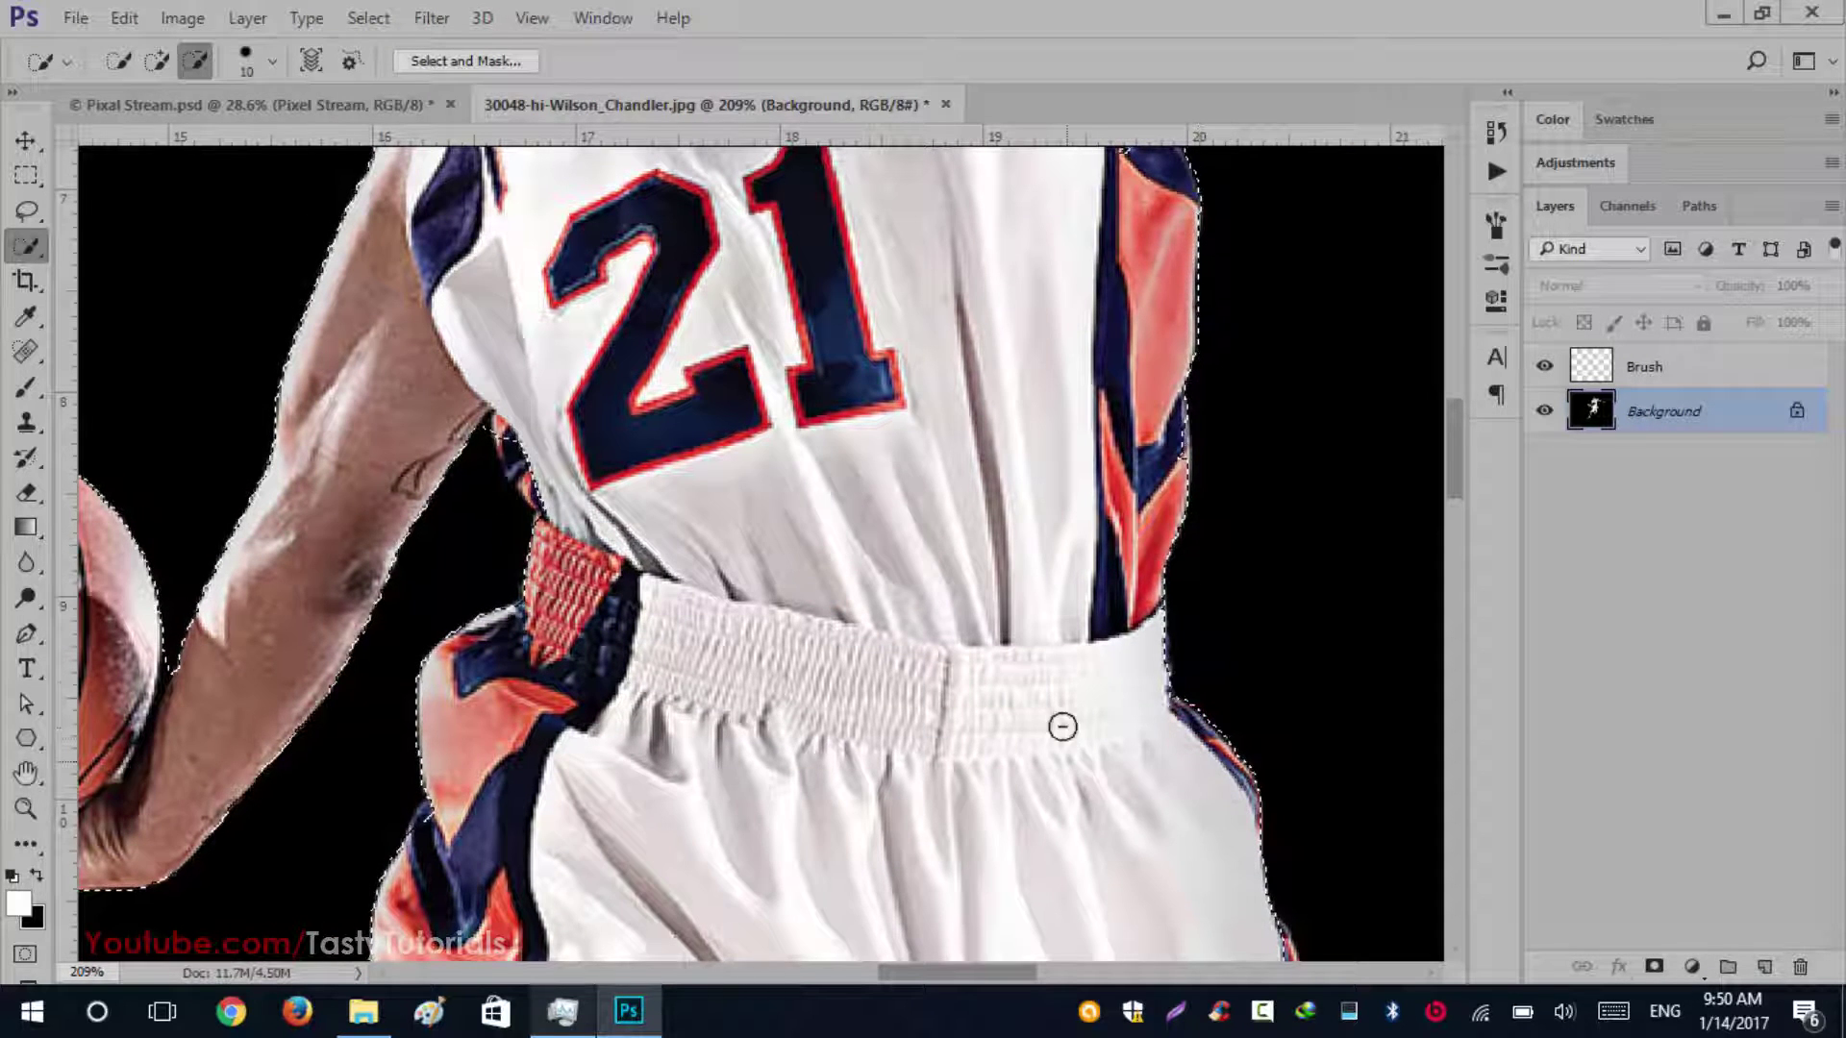
{"action": "left_click_drag", "start_coordinate": [882, 589], "coordinate": [1051, 567]}
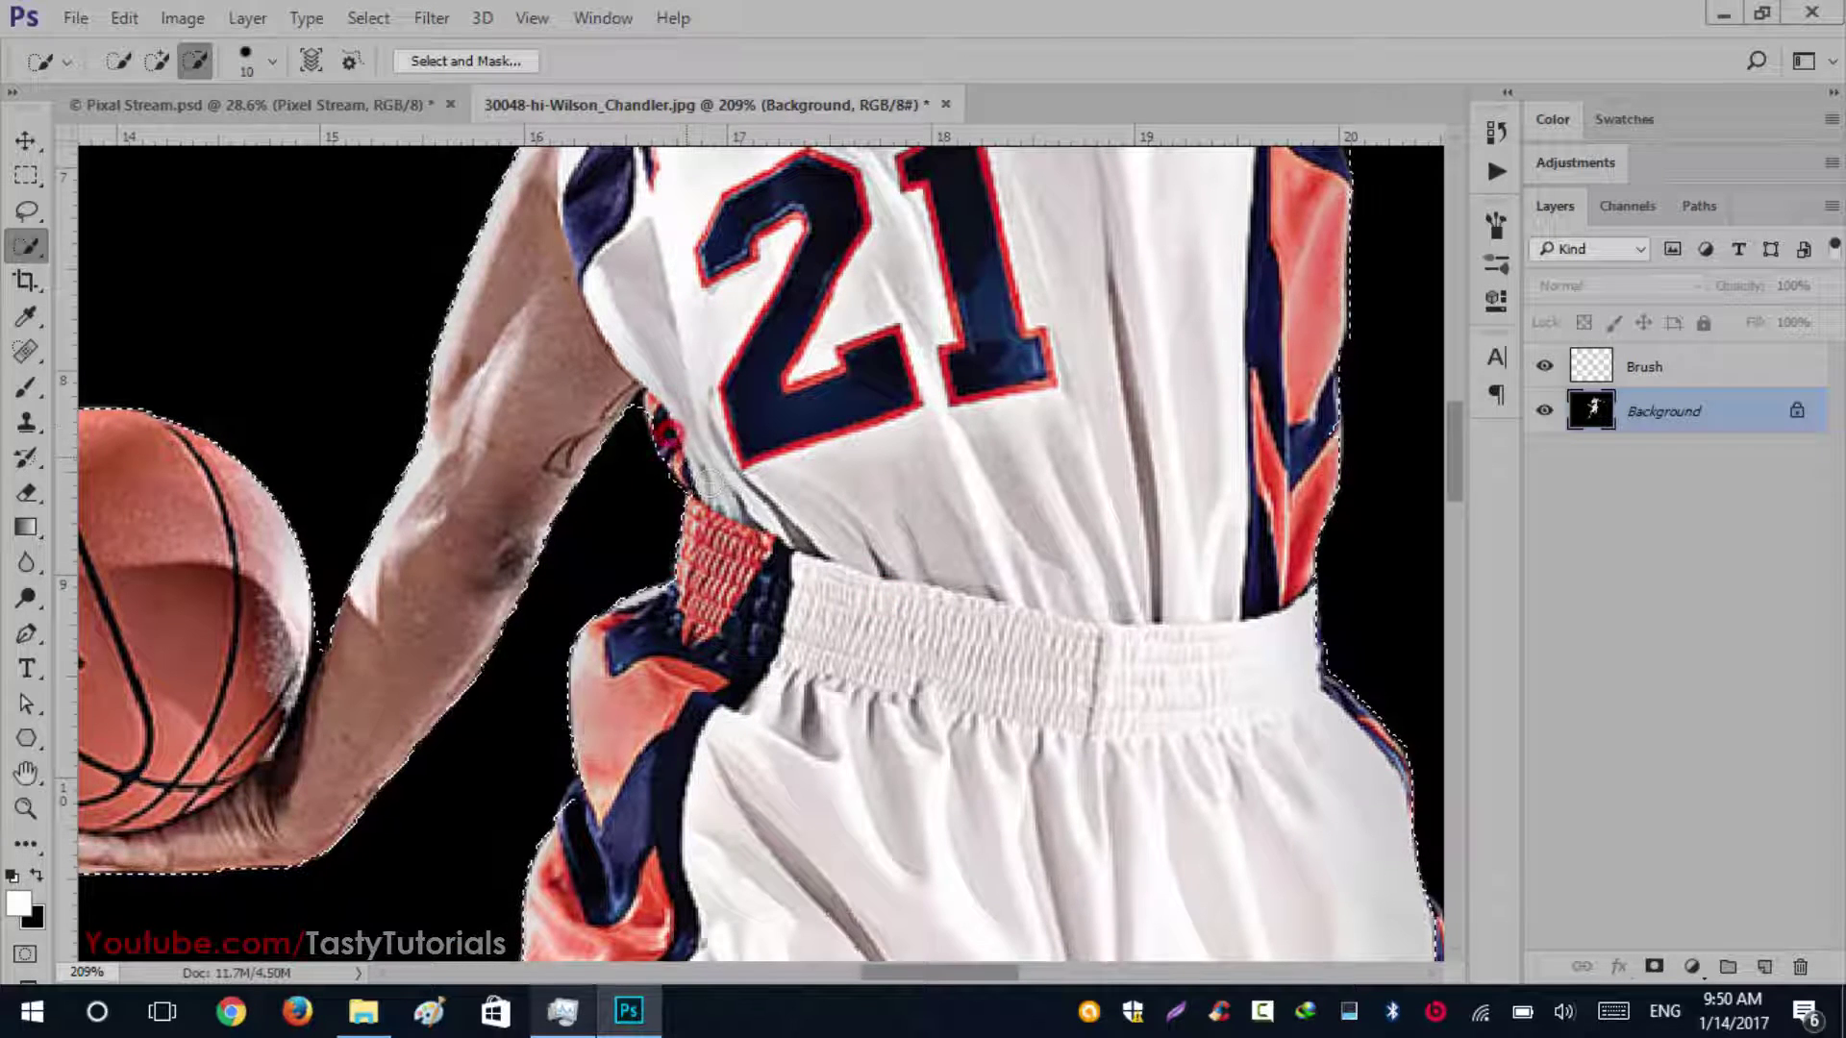
{"action": "left_click_drag", "start_coordinate": [836, 791], "coordinate": [1183, 702]}
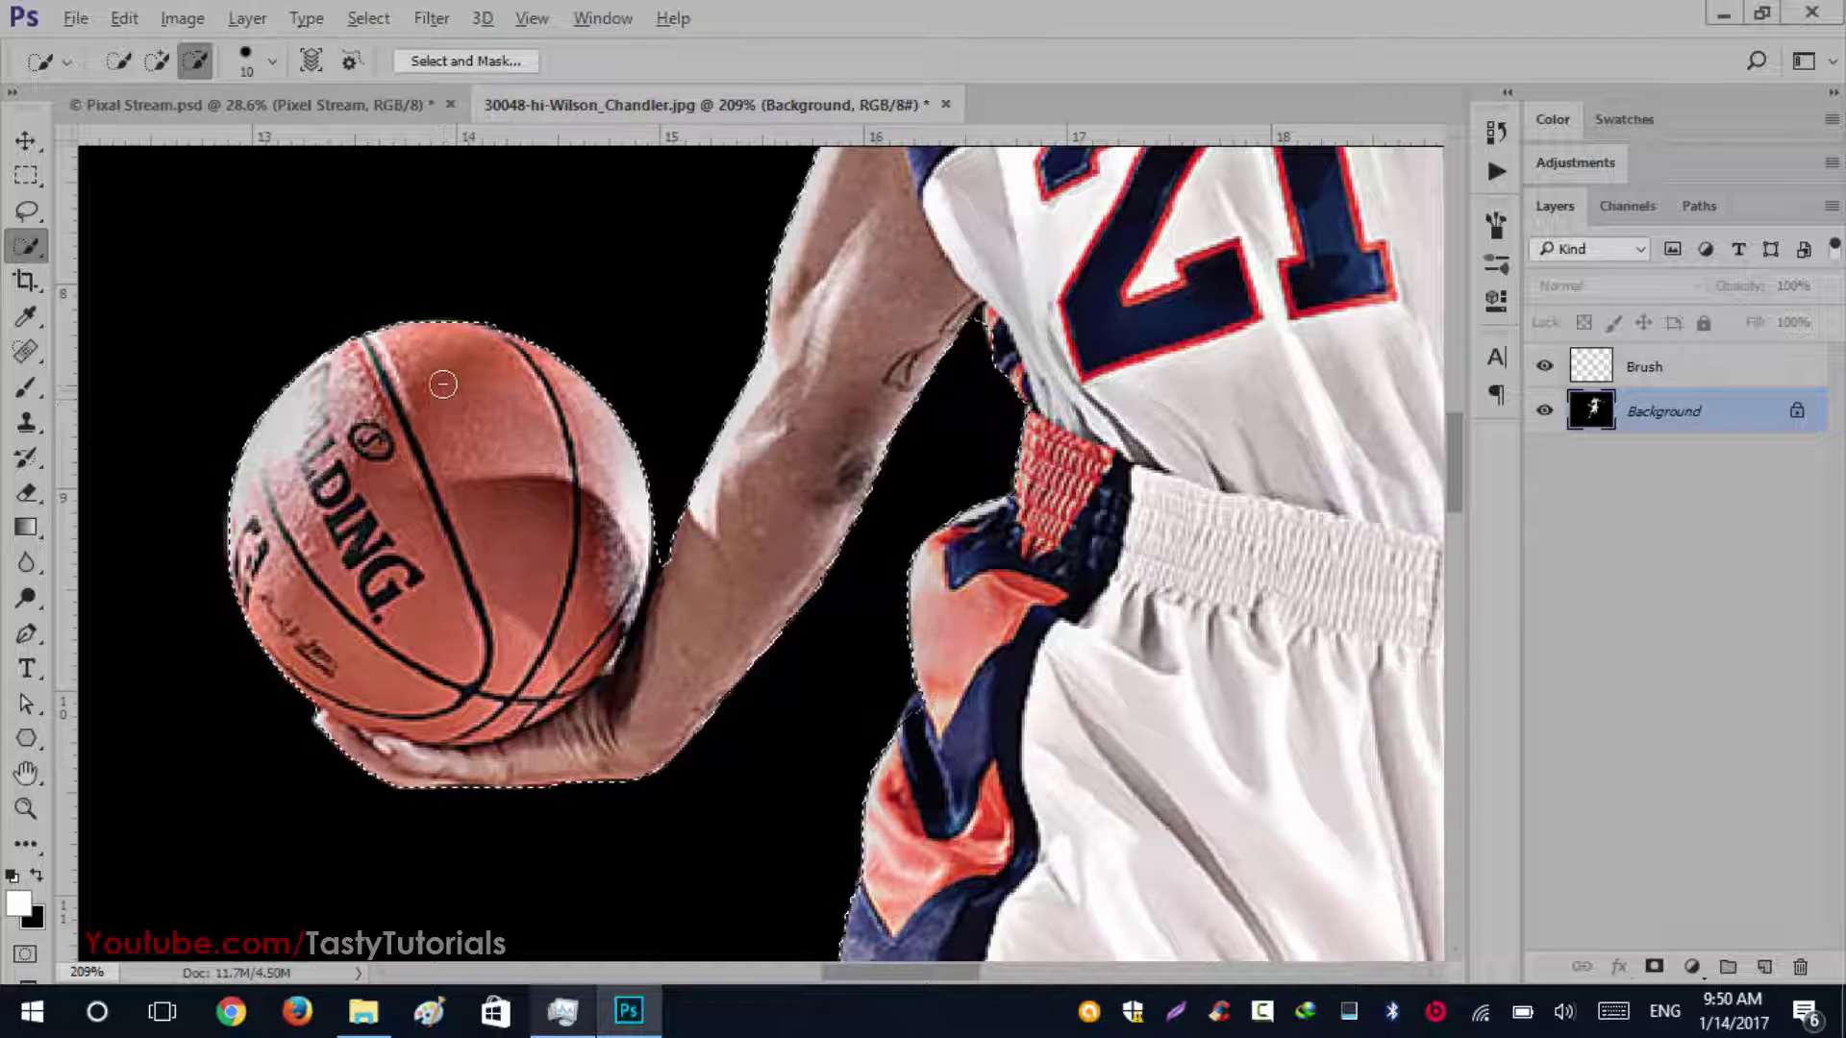
Add the basketball to the backdrop selection, and subtract the fingers beneath it using a brush size of 6
{"action": "key", "text": "alt"}
{"action": "mouse_move", "coordinate": [459, 401]}
{"action": "left_mouse_down"}
{"action": "mouse_move", "coordinate": [381, 458]}
{"action": "mouse_move", "coordinate": [418, 513]}
{"action": "mouse_move", "coordinate": [474, 481]}
{"action": "mouse_move", "coordinate": [488, 420]}
{"action": "mouse_move", "coordinate": [478, 366]}
{"action": "mouse_move", "coordinate": [452, 347]}
{"action": "mouse_move", "coordinate": [410, 443]}
{"action": "mouse_move", "coordinate": [445, 450]}
{"action": "mouse_move", "coordinate": [402, 387]}
{"action": "mouse_move", "coordinate": [406, 418]}
{"action": "mouse_move", "coordinate": [379, 394]}
{"action": "mouse_move", "coordinate": [431, 390]}
{"action": "mouse_move", "coordinate": [413, 438]}
{"action": "left_mouse_up"}
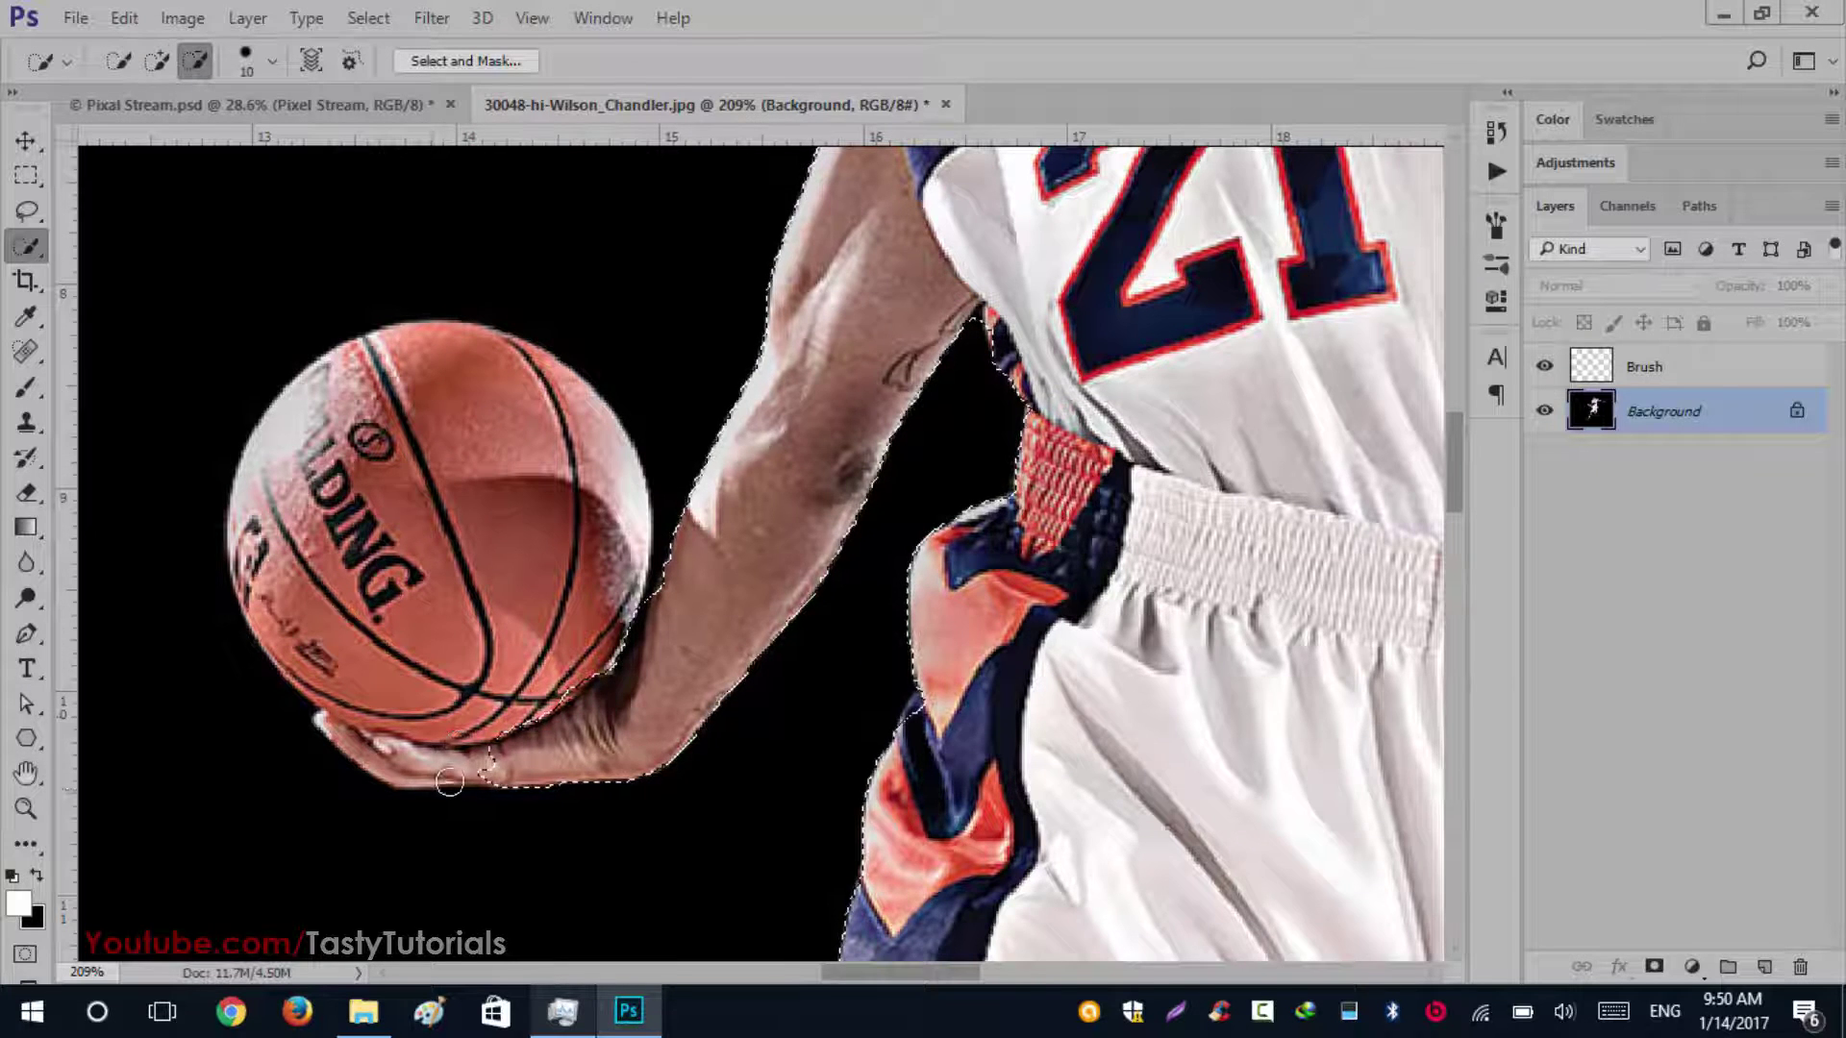
{"action": "scroll", "coordinate": [440, 781], "scroll_direction": "up", "scroll_amount": 3}
{"action": "key", "text": "bracketleft"}
{"action": "key", "text": "bracketleft"}
{"action": "key", "text": "bracketleft"}
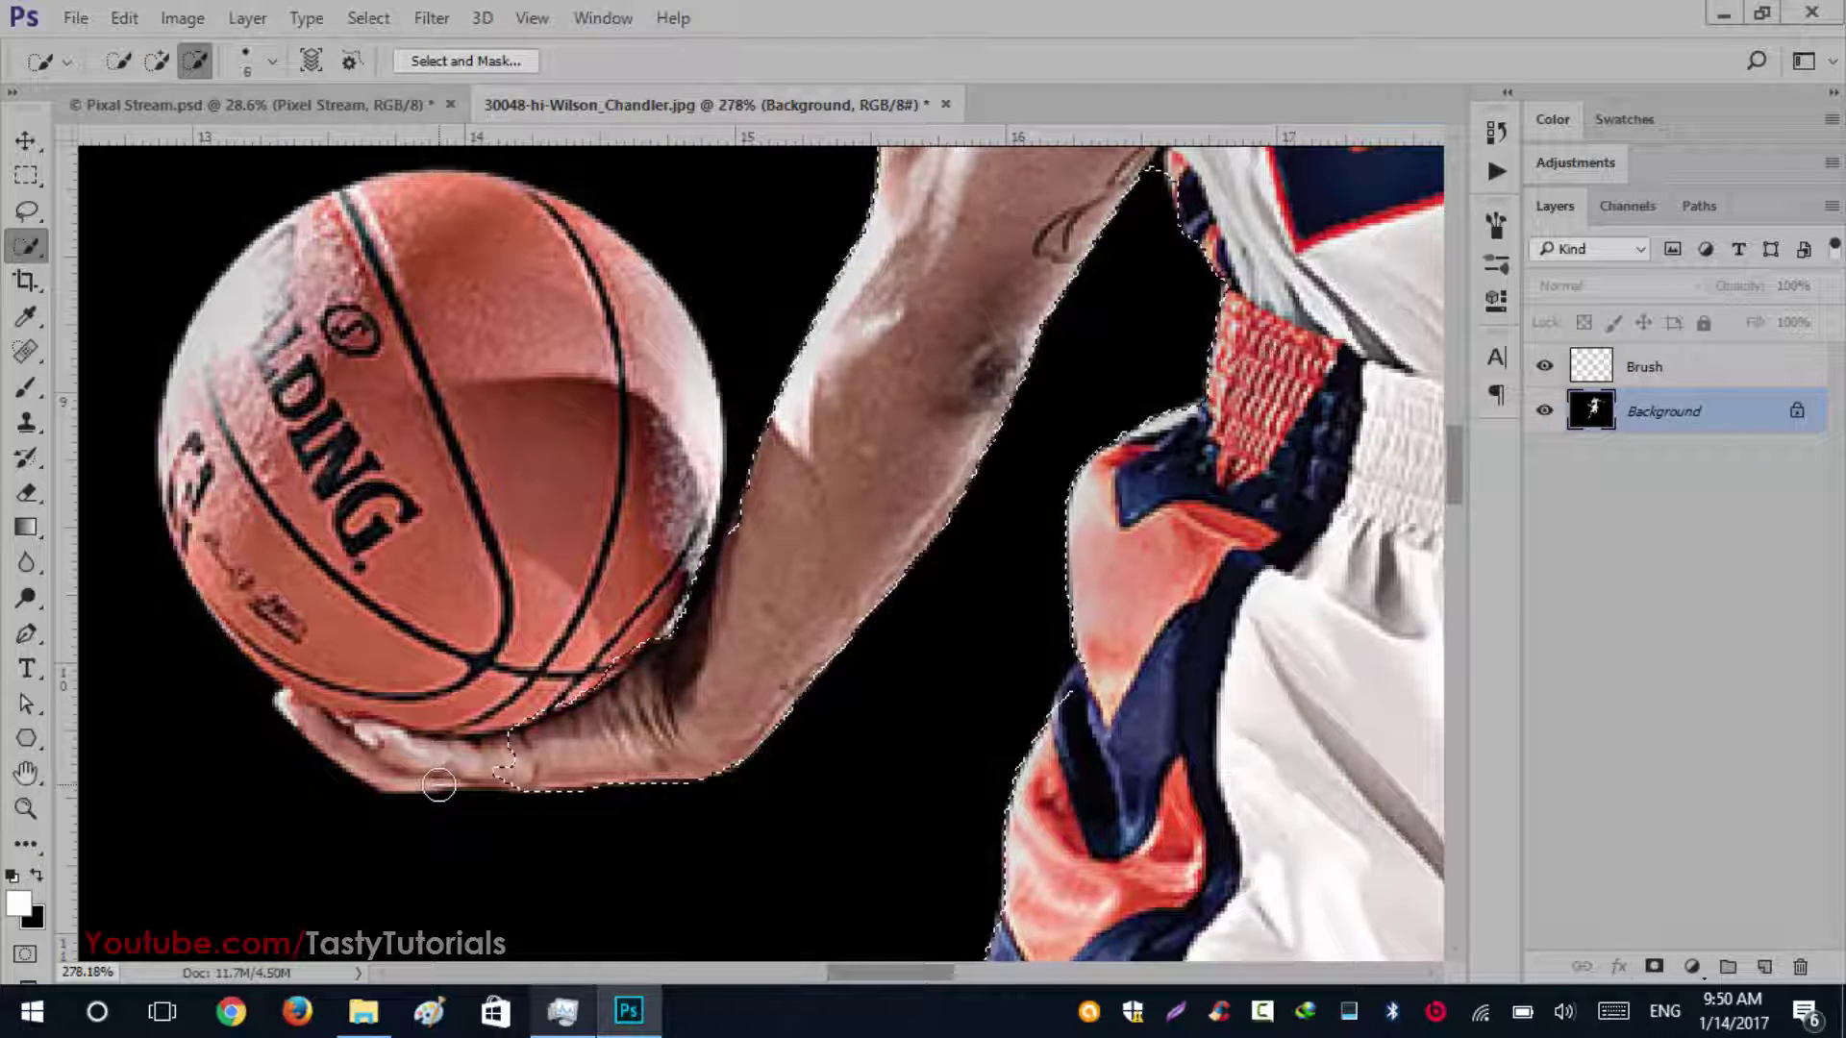
{"action": "right_click", "coordinate": [439, 783], "text": "alt"}
{"action": "left_click_drag", "start_coordinate": [441, 775], "coordinate": [294, 715]}
{"action": "left_click_drag", "start_coordinate": [481, 786], "coordinate": [503, 754]}
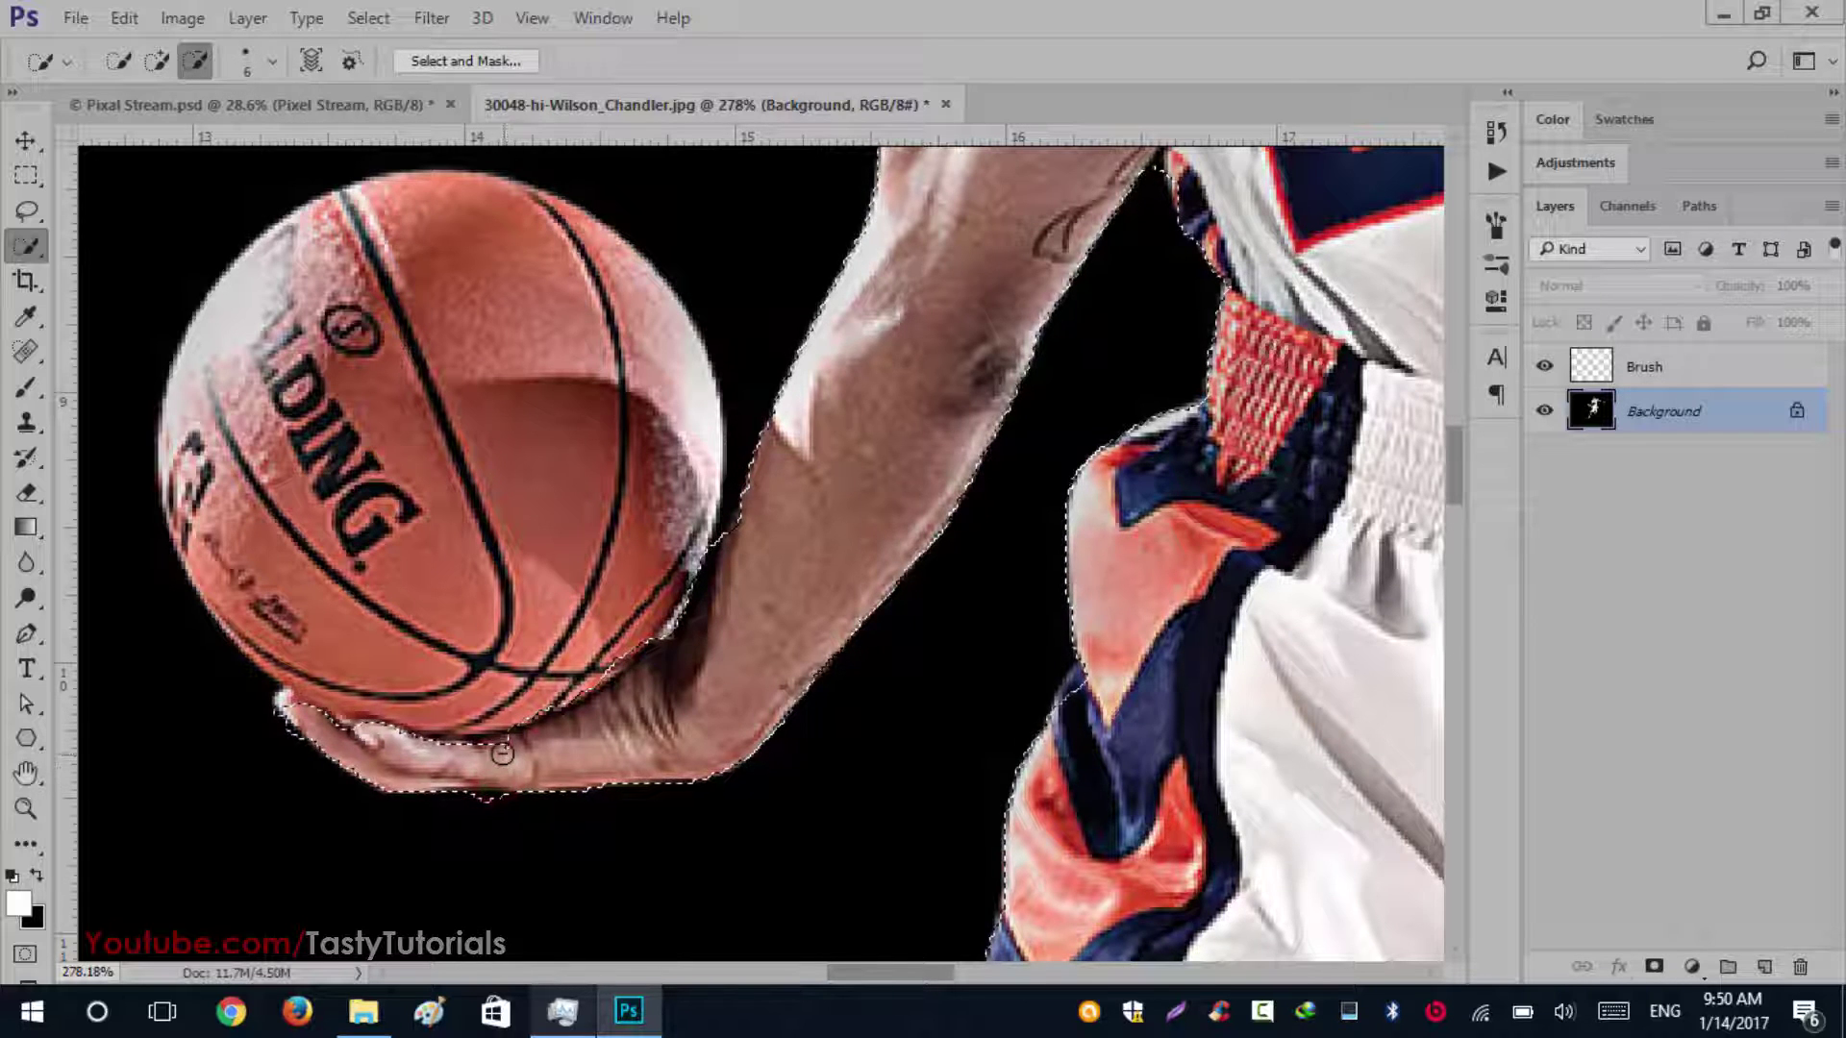
Refine the backdrop selection edge along the palm and fingertips under the basketball
{"action": "right_click", "coordinate": [465, 717], "text": "alt"}
{"action": "right_click", "coordinate": [496, 709], "text": "alt"}
{"action": "mouse_move", "coordinate": [495, 709]}
{"action": "left_mouse_down"}
{"action": "mouse_move", "coordinate": [458, 711]}
{"action": "mouse_move", "coordinate": [495, 713]}
{"action": "left_mouse_up"}
{"action": "scroll", "coordinate": [407, 833], "scroll_direction": "up", "scroll_amount": 2}
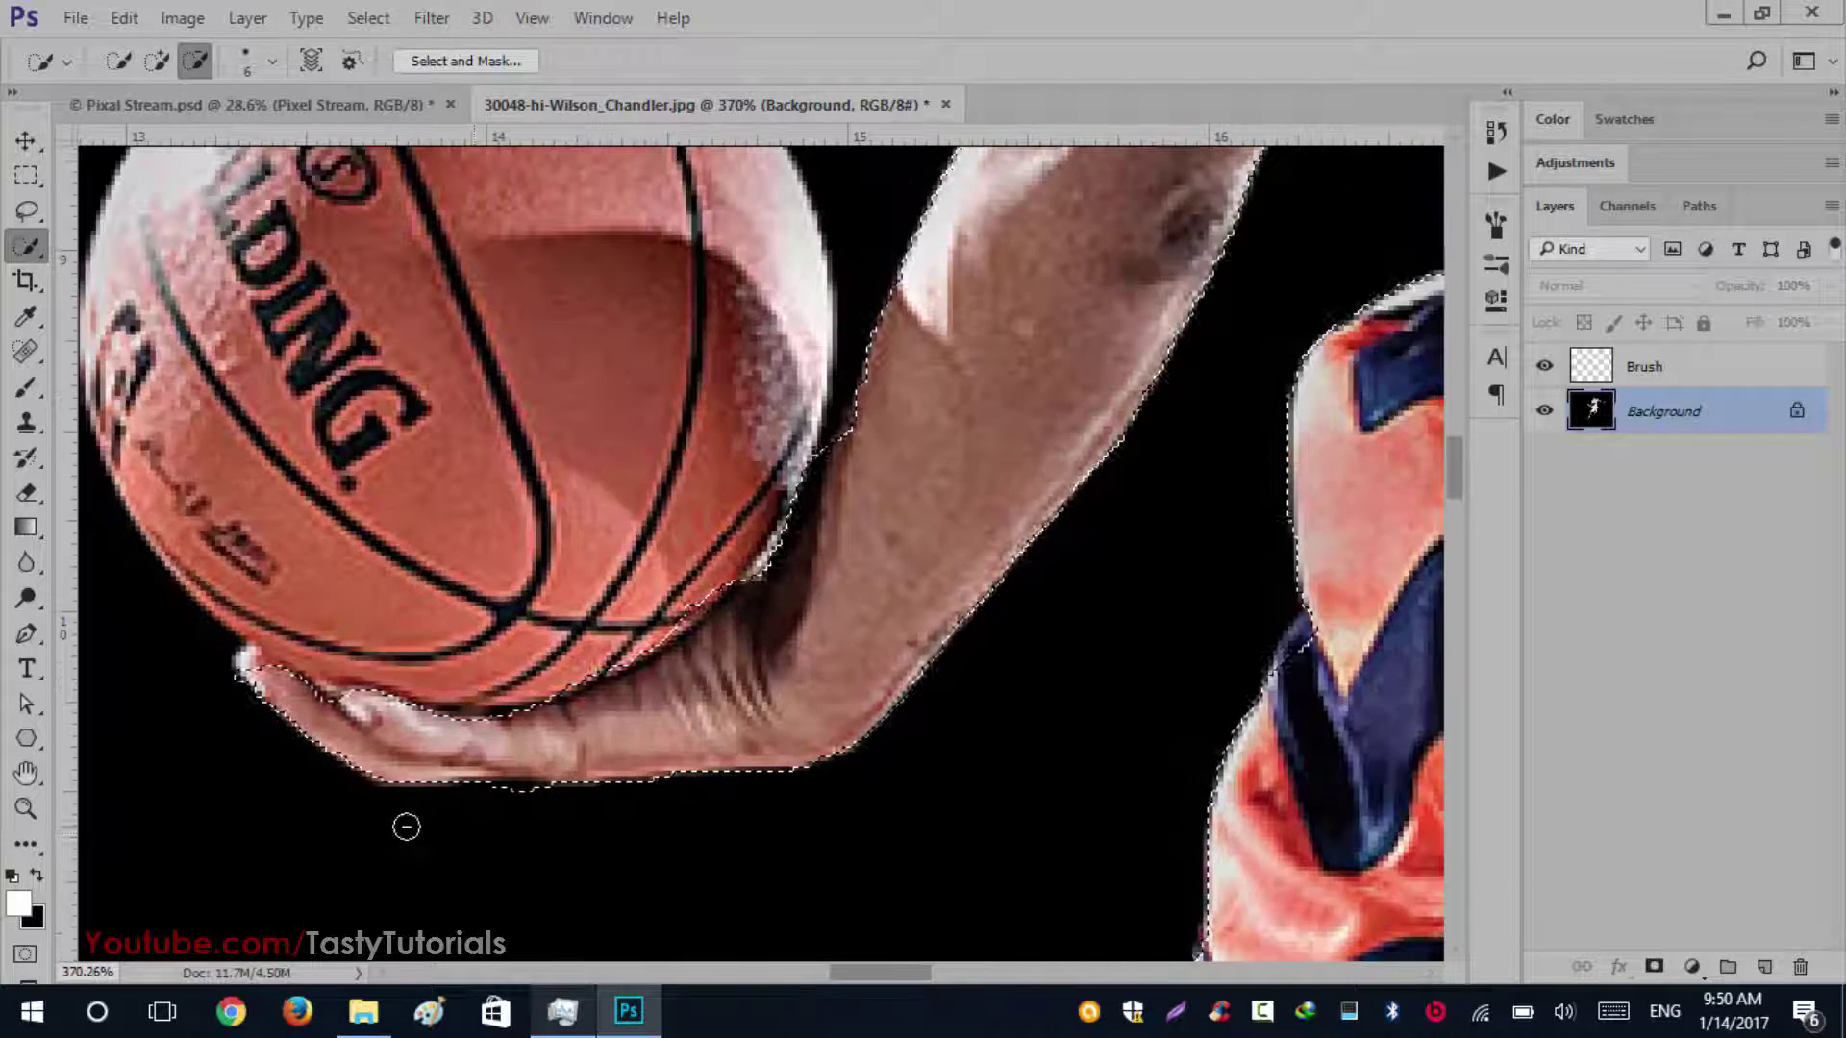
{"action": "right_click", "coordinate": [518, 802], "text": "alt"}
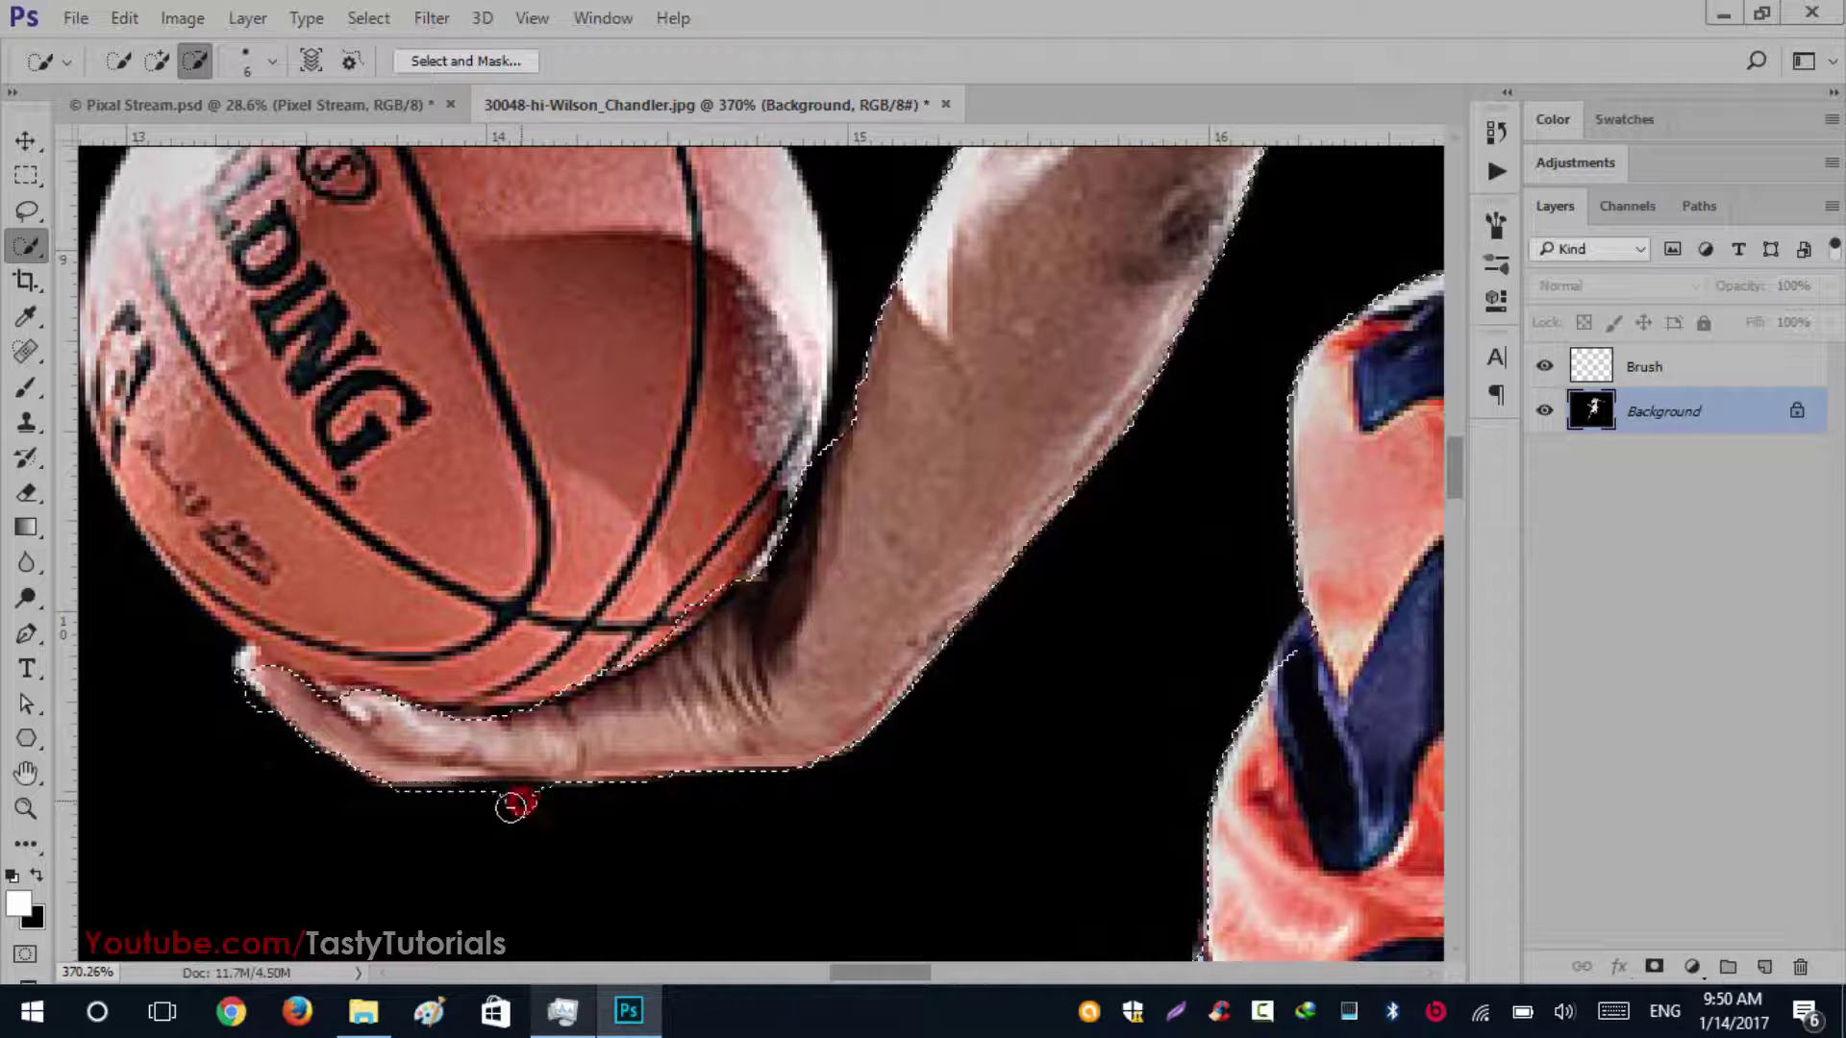
{"action": "key", "text": "ctrl+alt+z"}
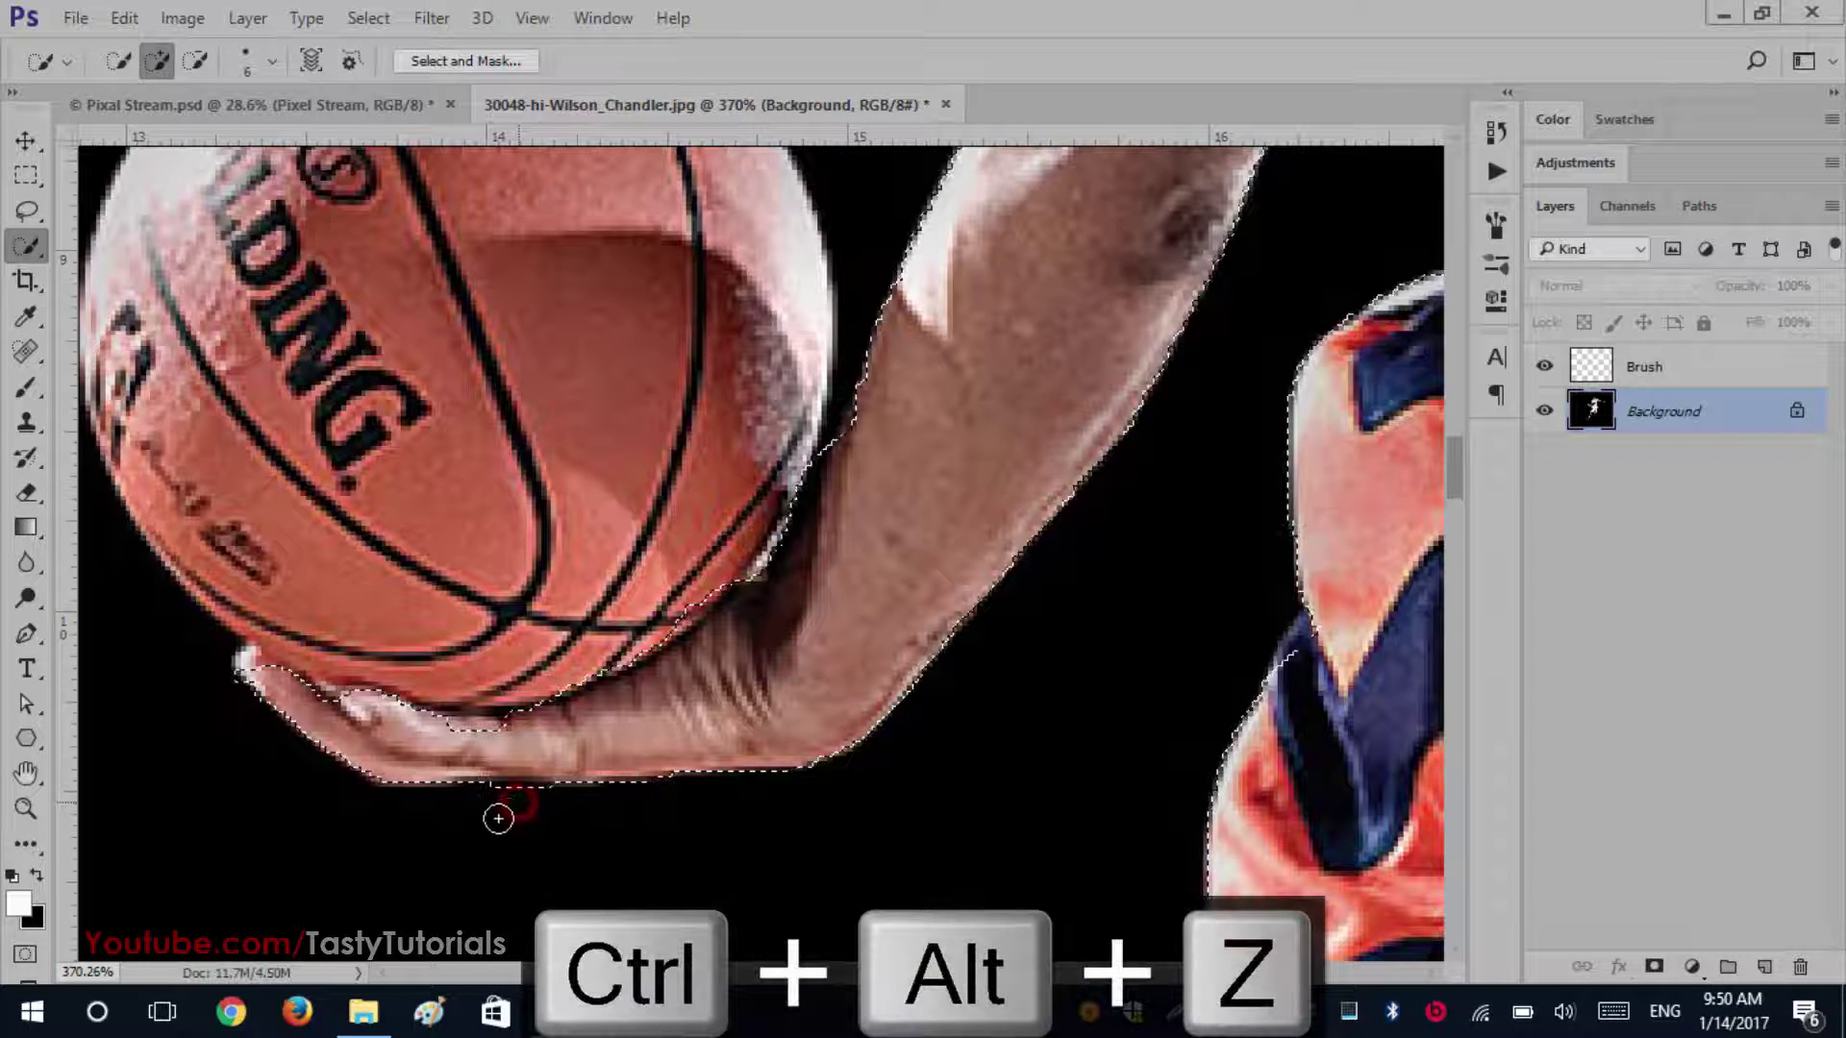
{"action": "right_click", "coordinate": [249, 662], "text": "alt"}
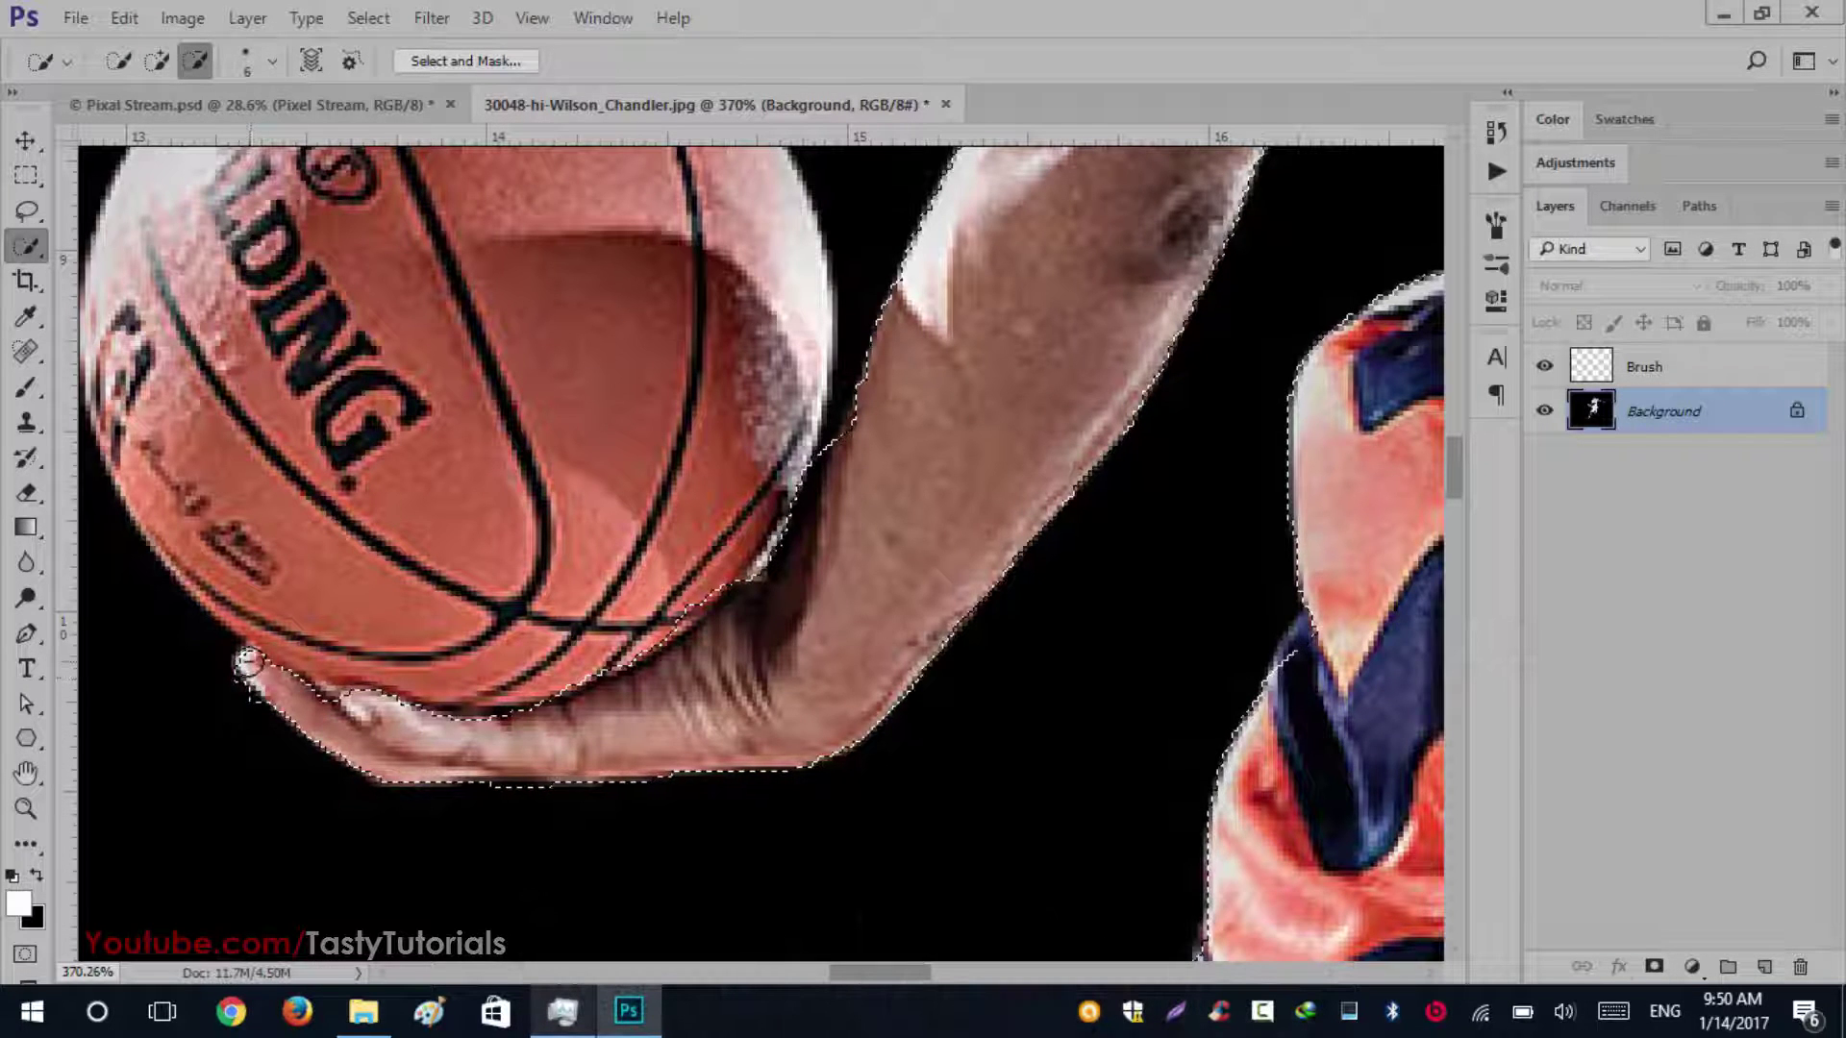
{"action": "right_click", "coordinate": [325, 707], "text": "alt"}
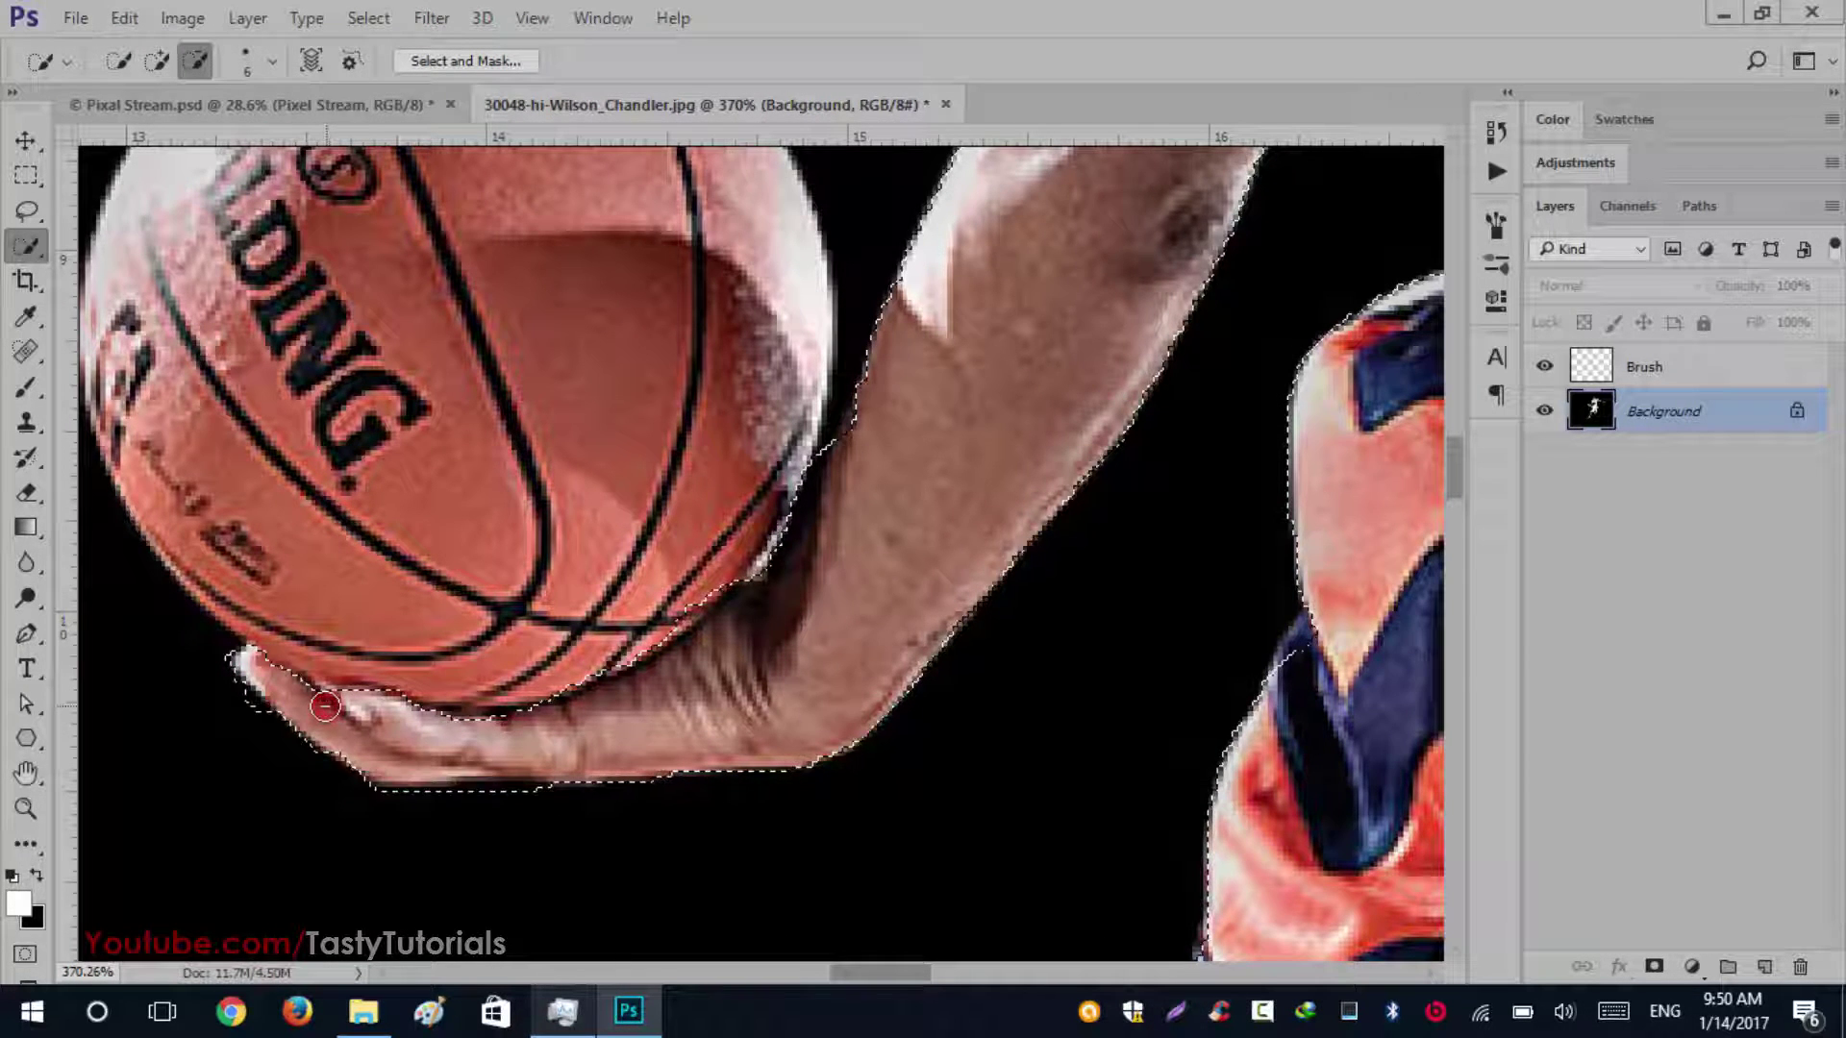
{"action": "right_click", "coordinate": [687, 604], "text": "alt"}
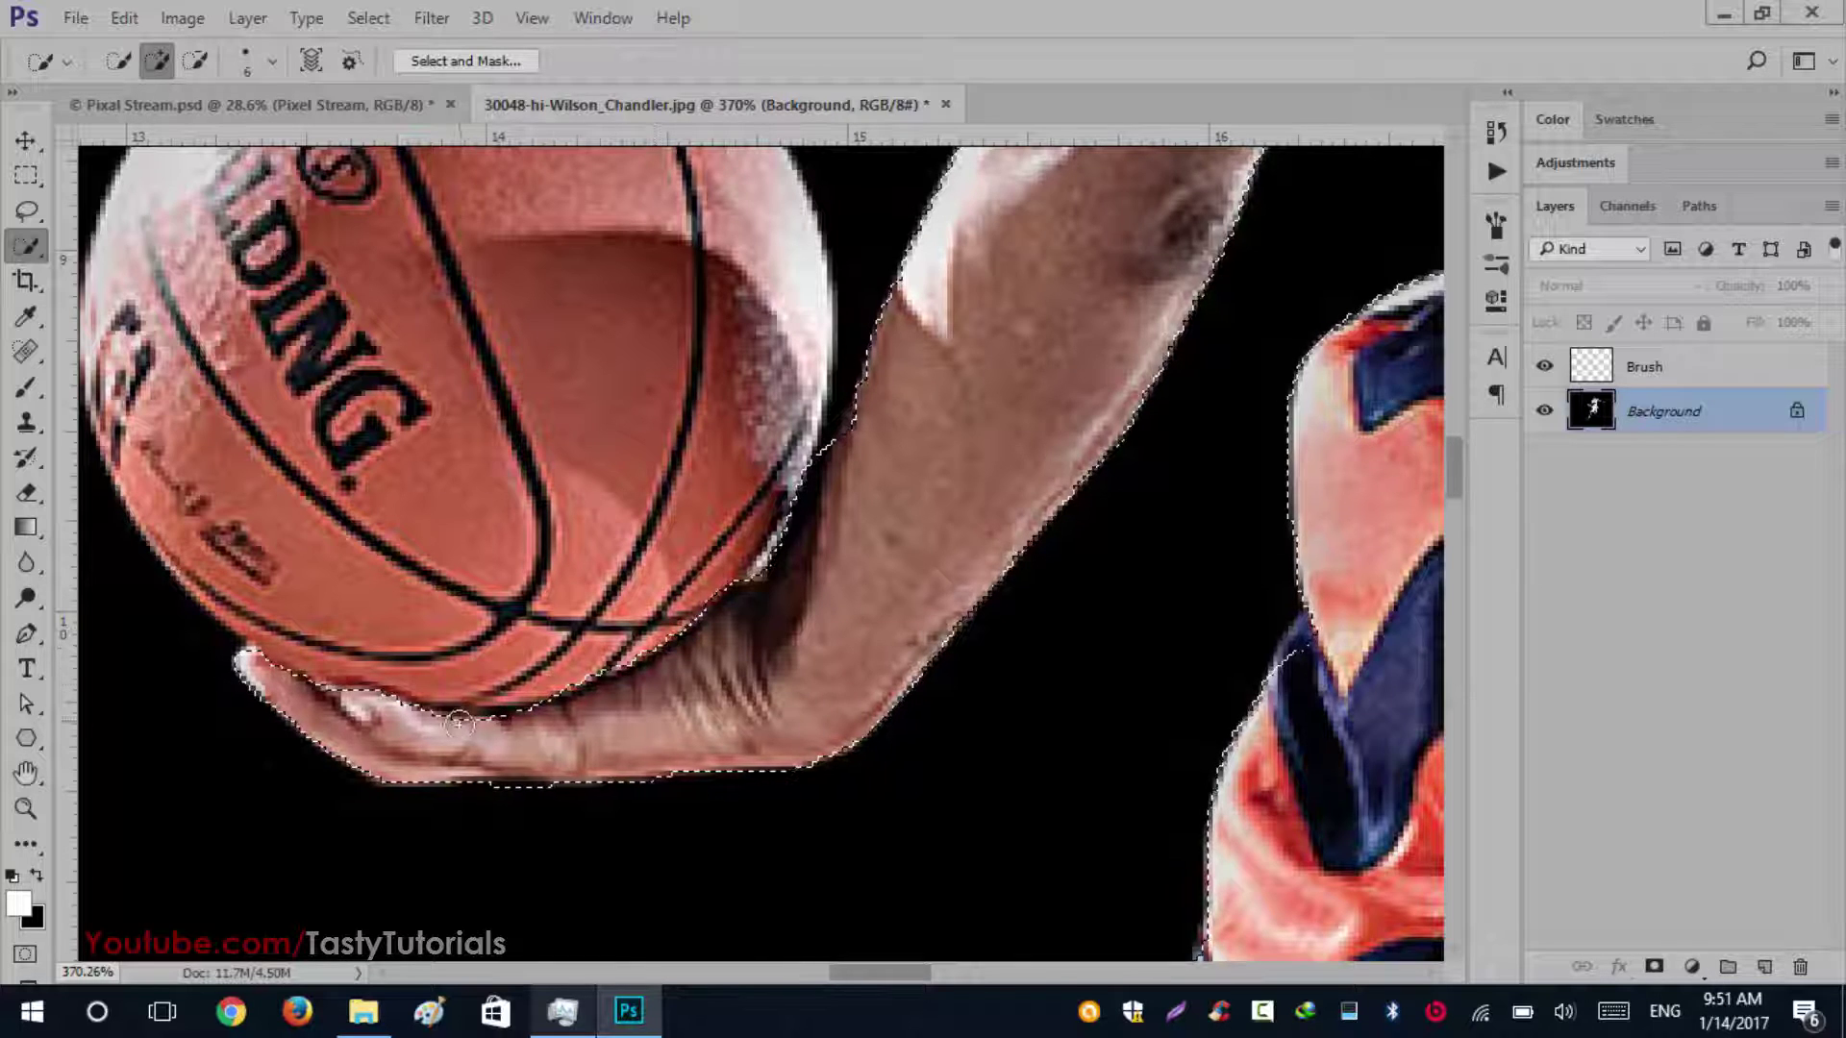
Clean up the selection edge in the gap between the basketball and the player's forearm
{"action": "key", "text": "alt"}
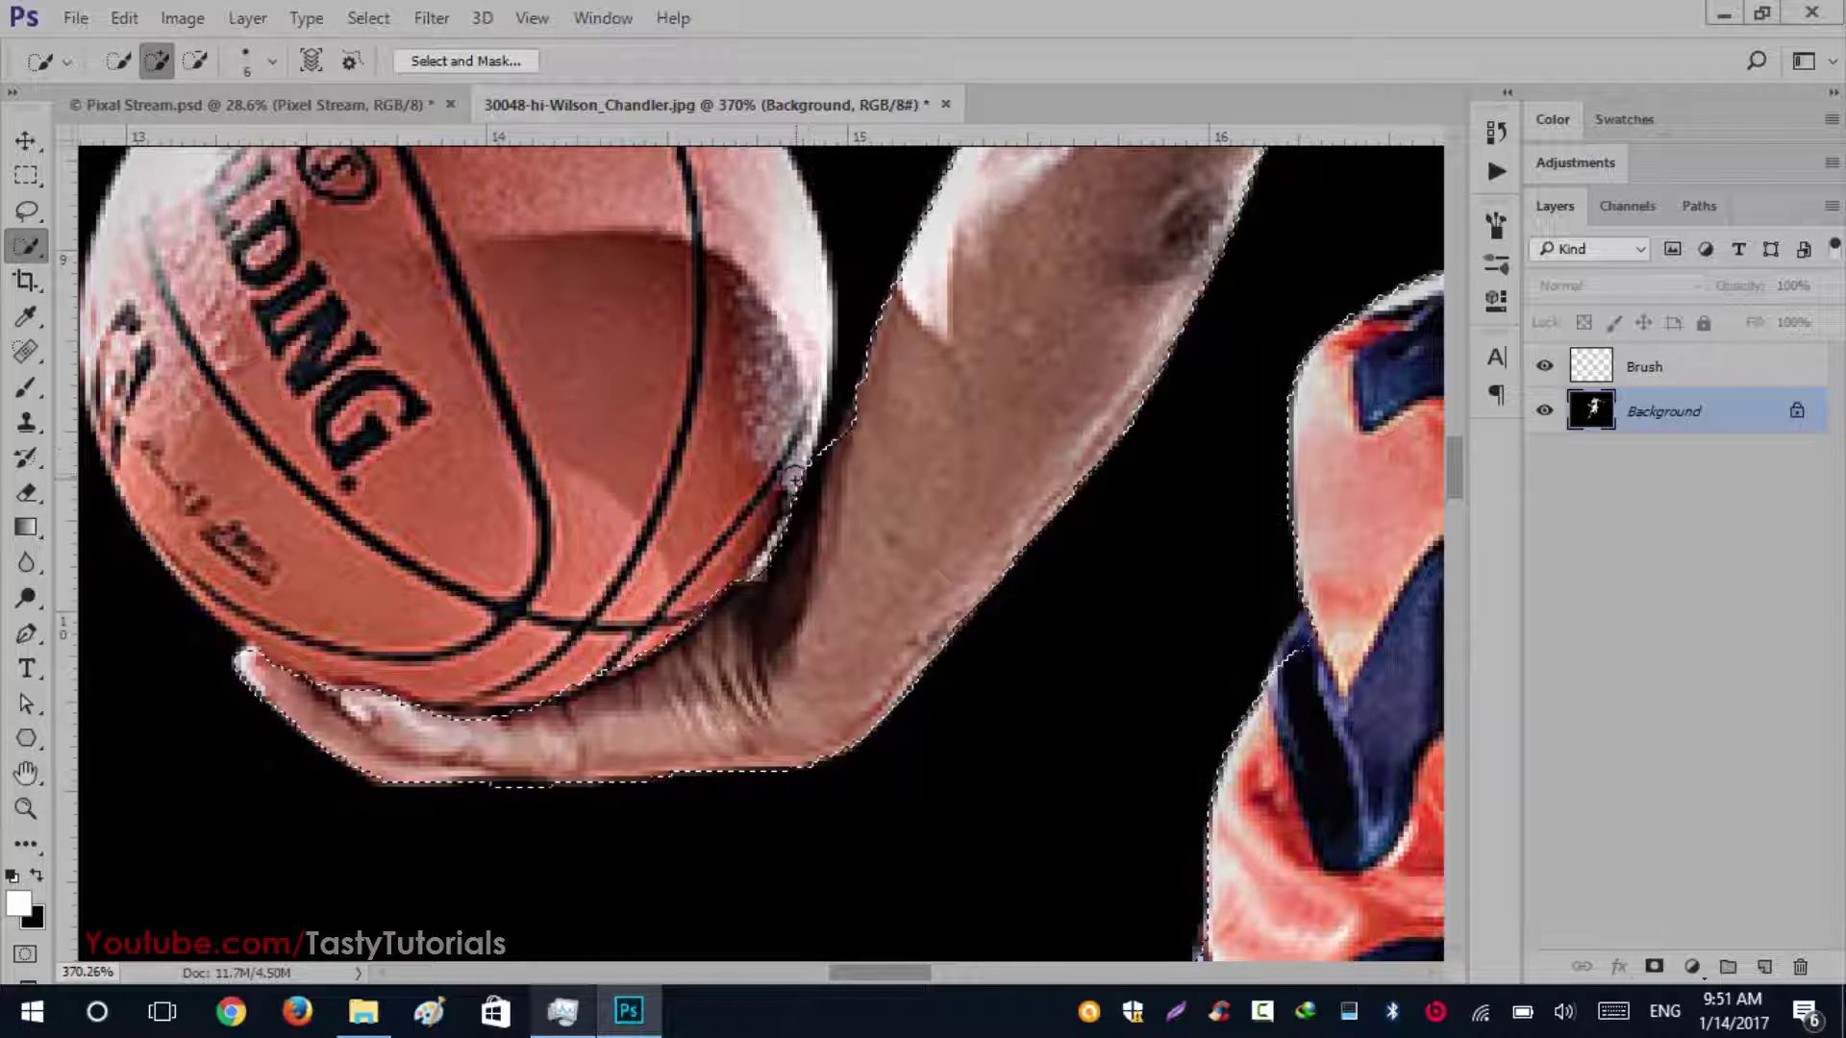
{"action": "key", "text": "alt"}
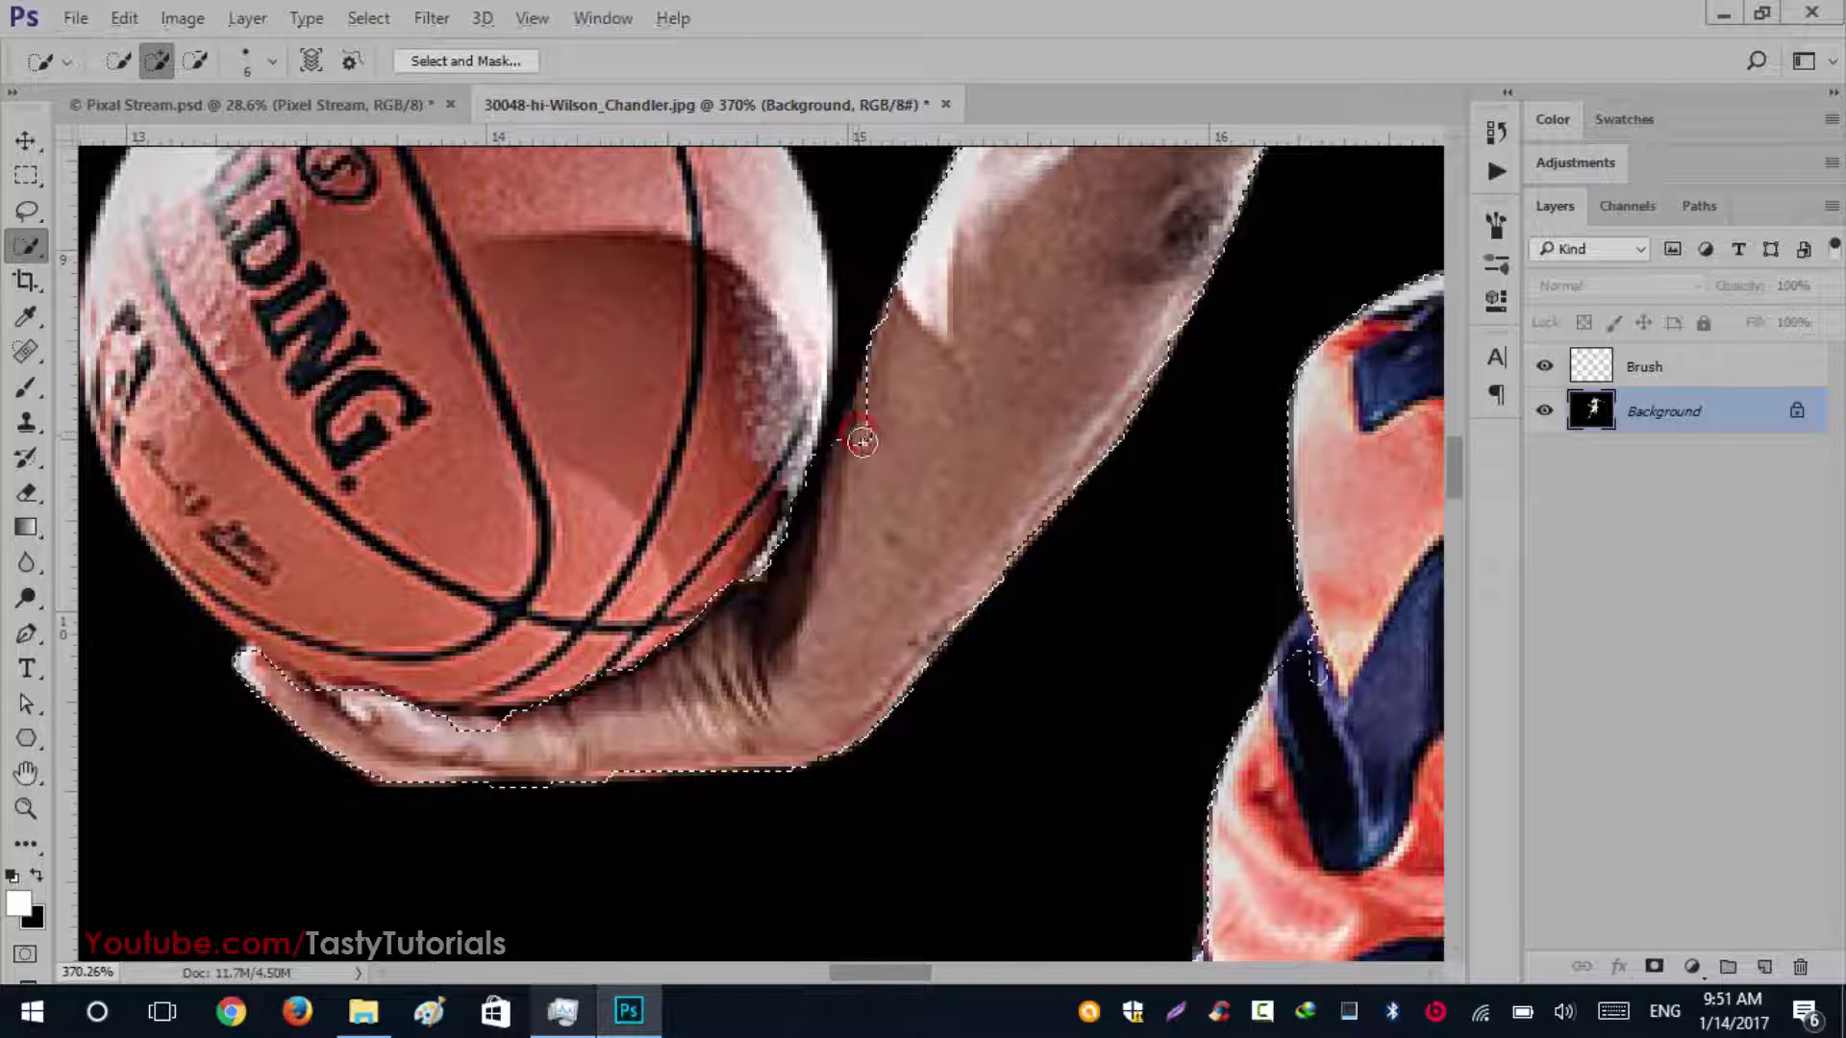
{"action": "left_click", "coordinate": [857, 433]}
{"action": "left_click", "coordinate": [846, 449], "text": "alt"}
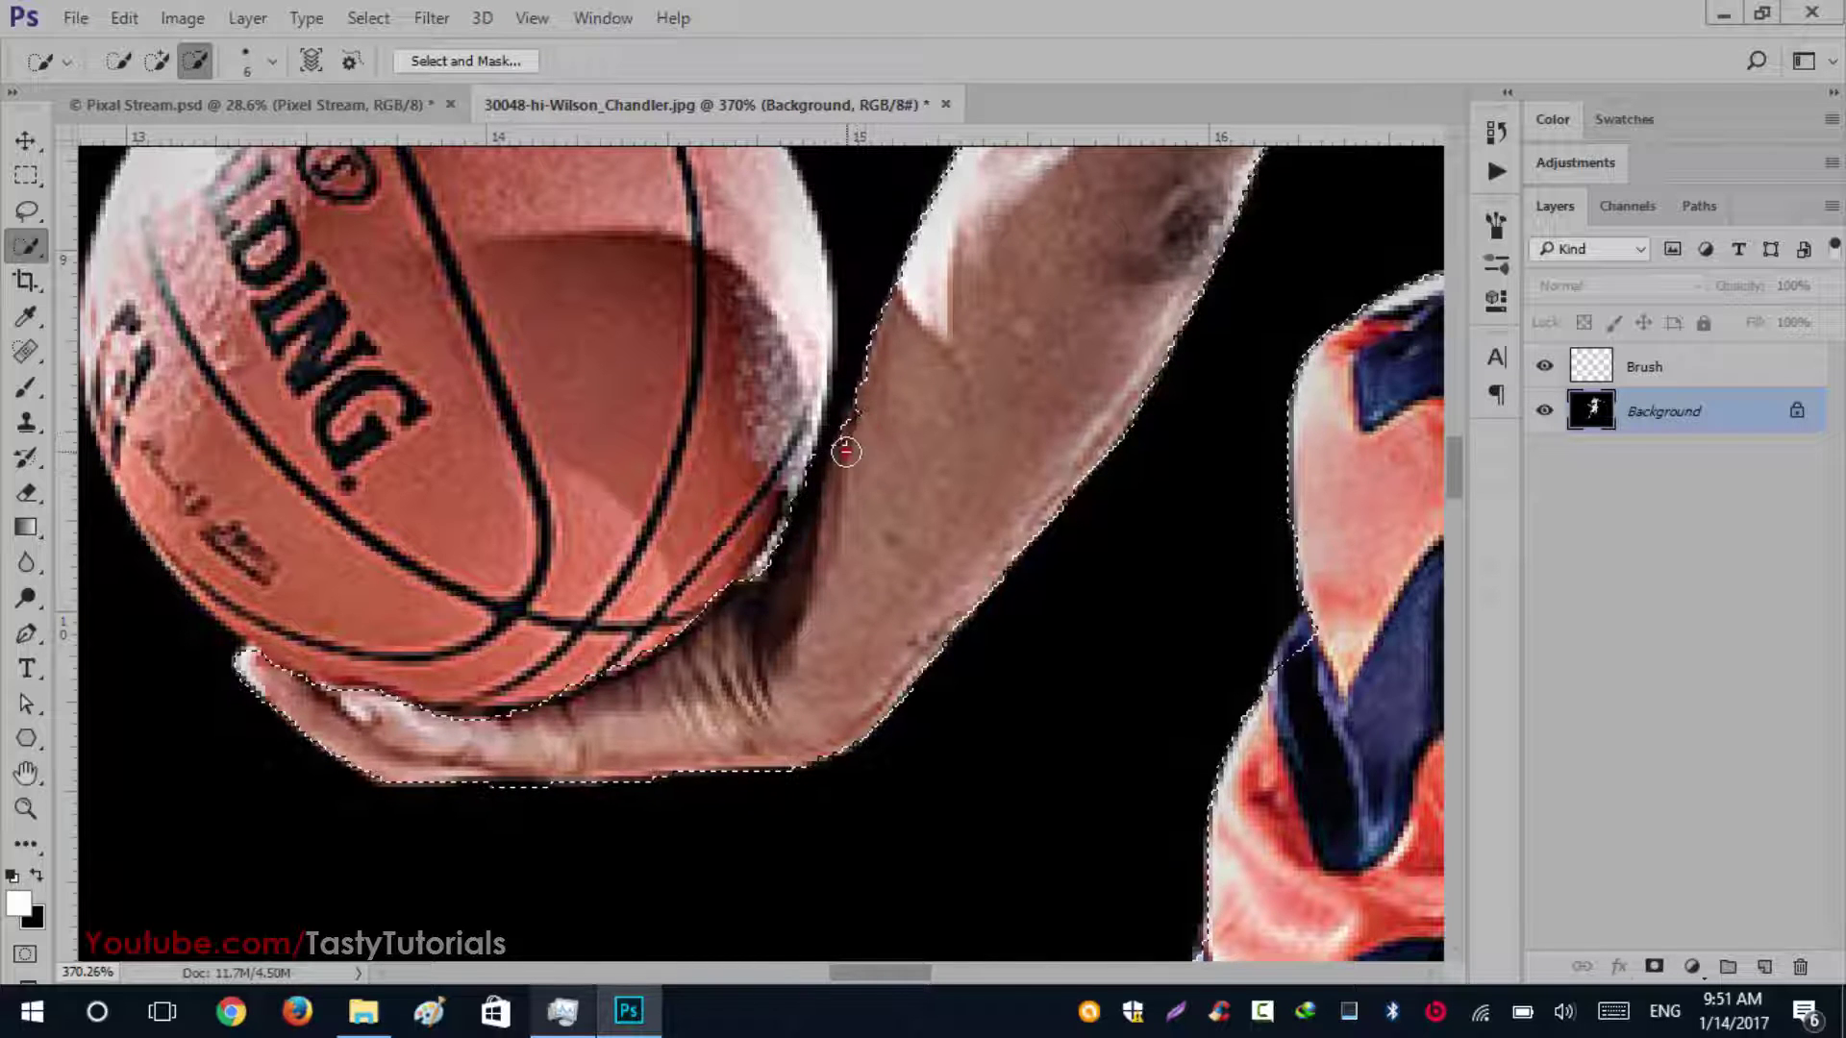
{"action": "left_click", "coordinate": [860, 428], "text": "alt"}
Subtract the dark and red trim on the outer edge of the player's shorts from the backdrop selection
{"action": "scroll", "coordinate": [855, 537], "scroll_direction": "down", "scroll_amount": 2}
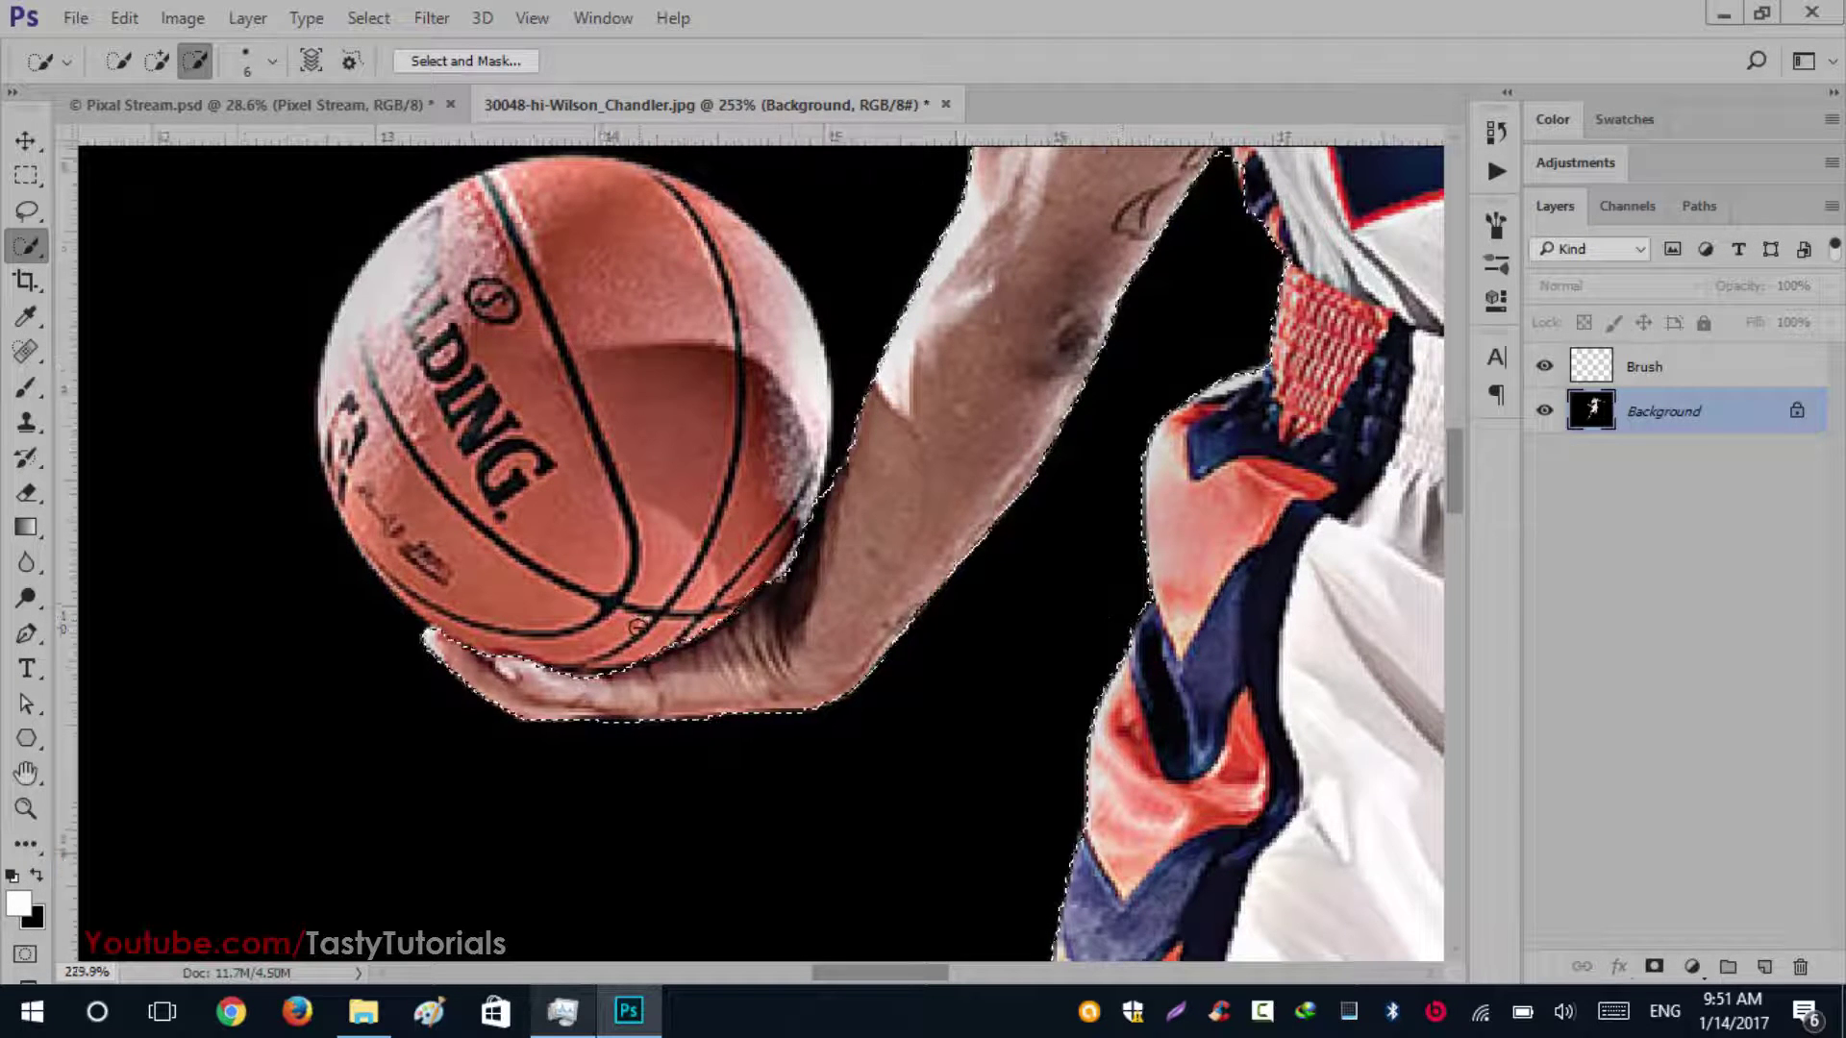
{"action": "scroll", "coordinate": [1122, 617], "scroll_direction": "down", "scroll_amount": 4}
{"action": "scroll", "coordinate": [1113, 750], "scroll_direction": "down", "scroll_amount": 2}
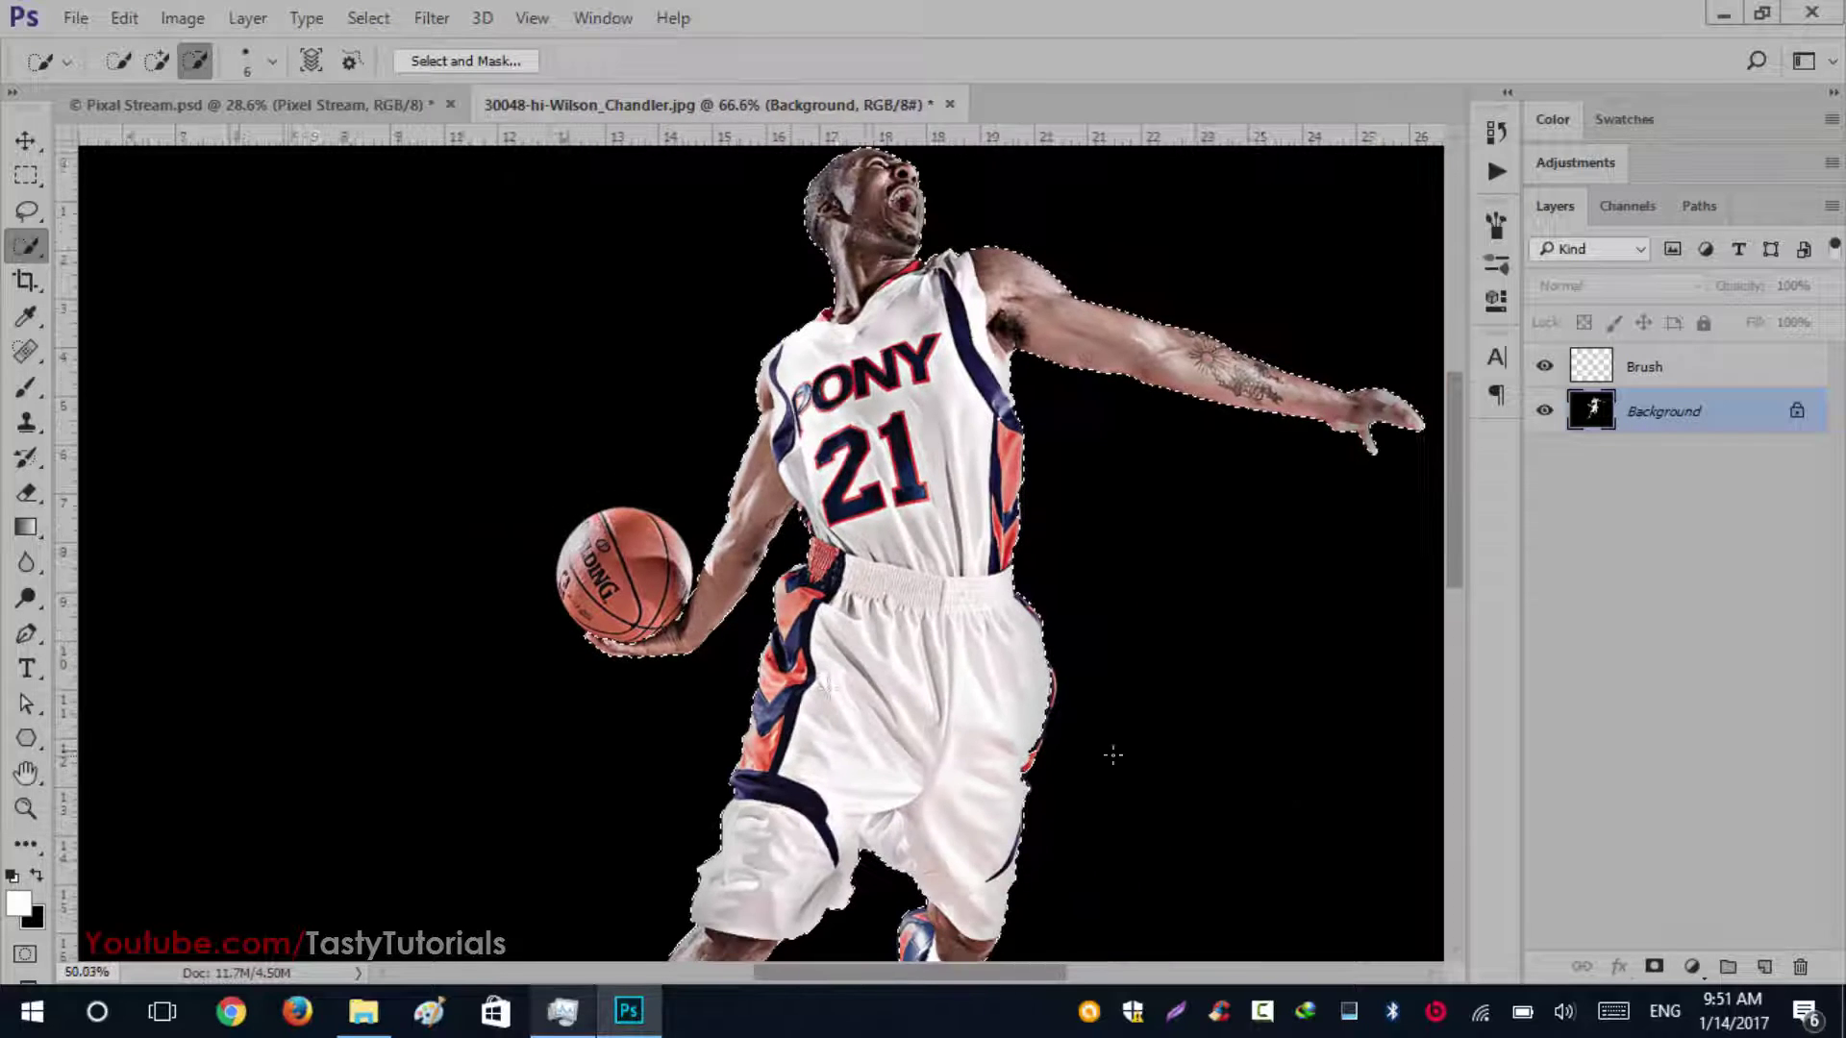
{"action": "scroll", "coordinate": [947, 695], "scroll_direction": "up", "scroll_amount": 5}
{"action": "scroll", "coordinate": [947, 694], "scroll_direction": "up", "scroll_amount": 2}
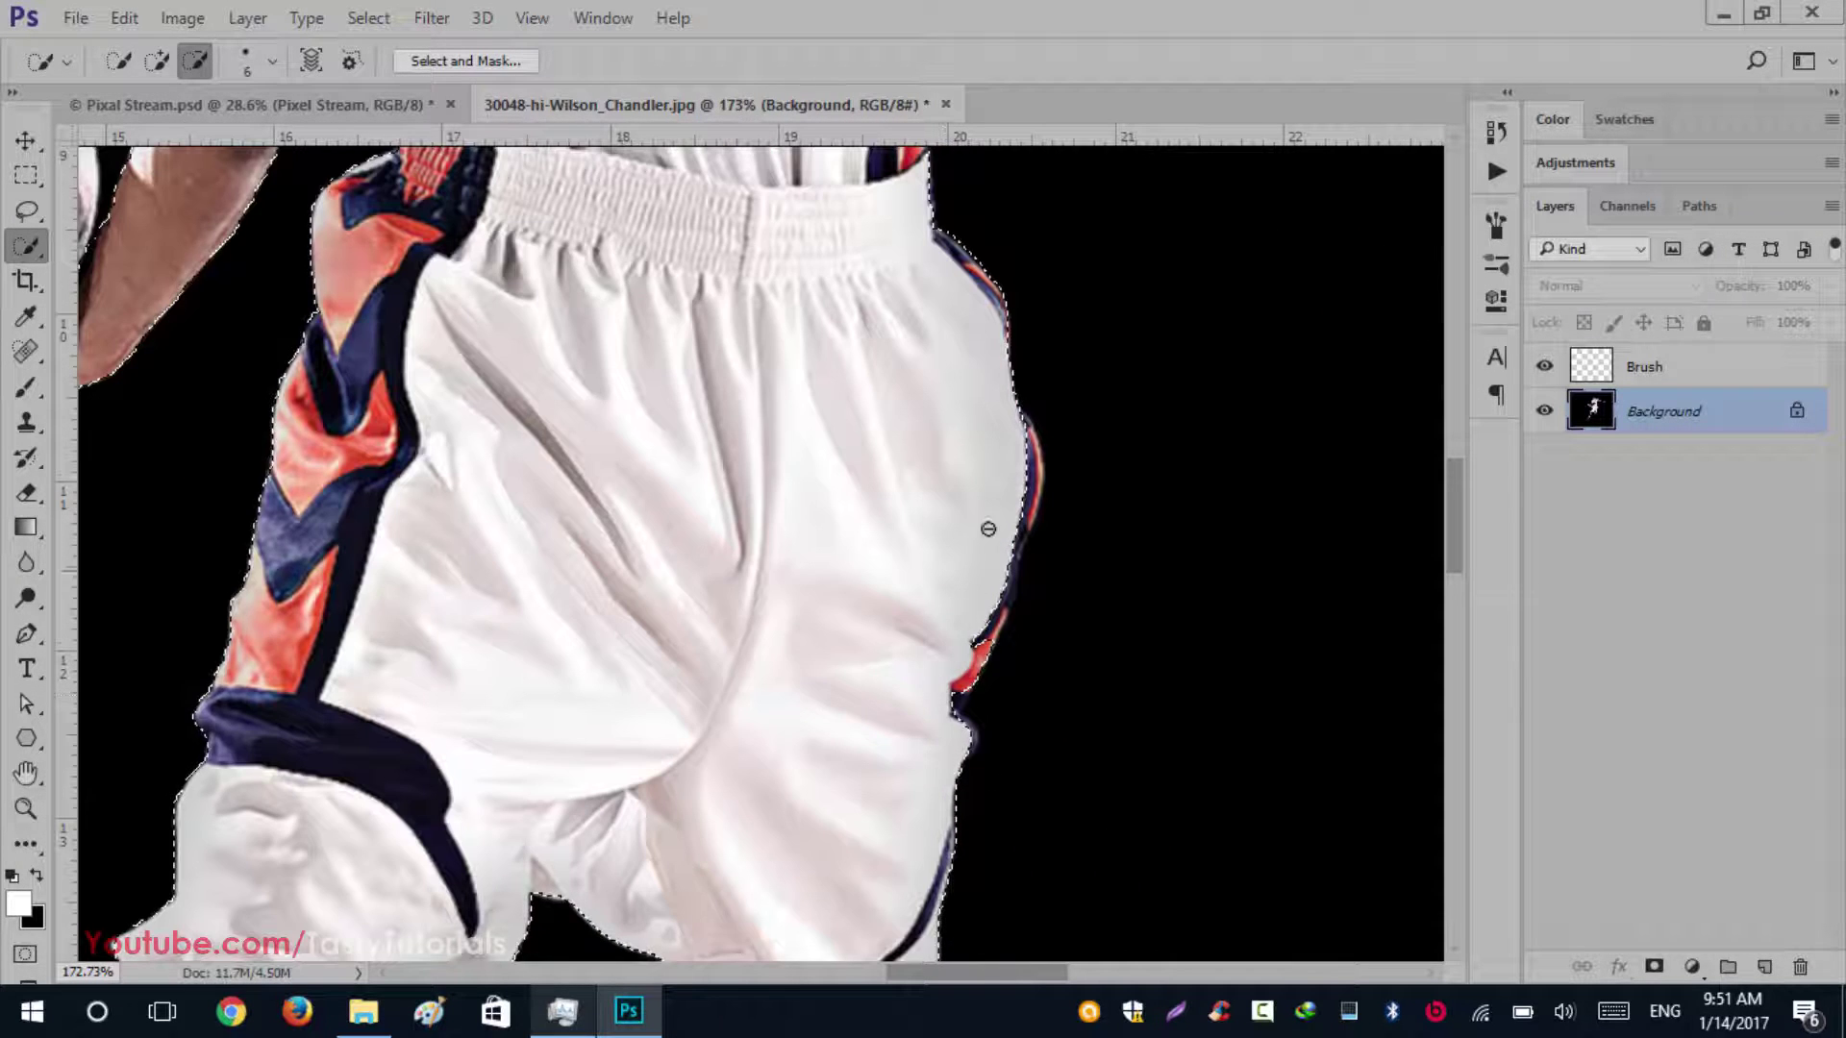
{"action": "left_click_drag", "start_coordinate": [1025, 444], "coordinate": [983, 646]}
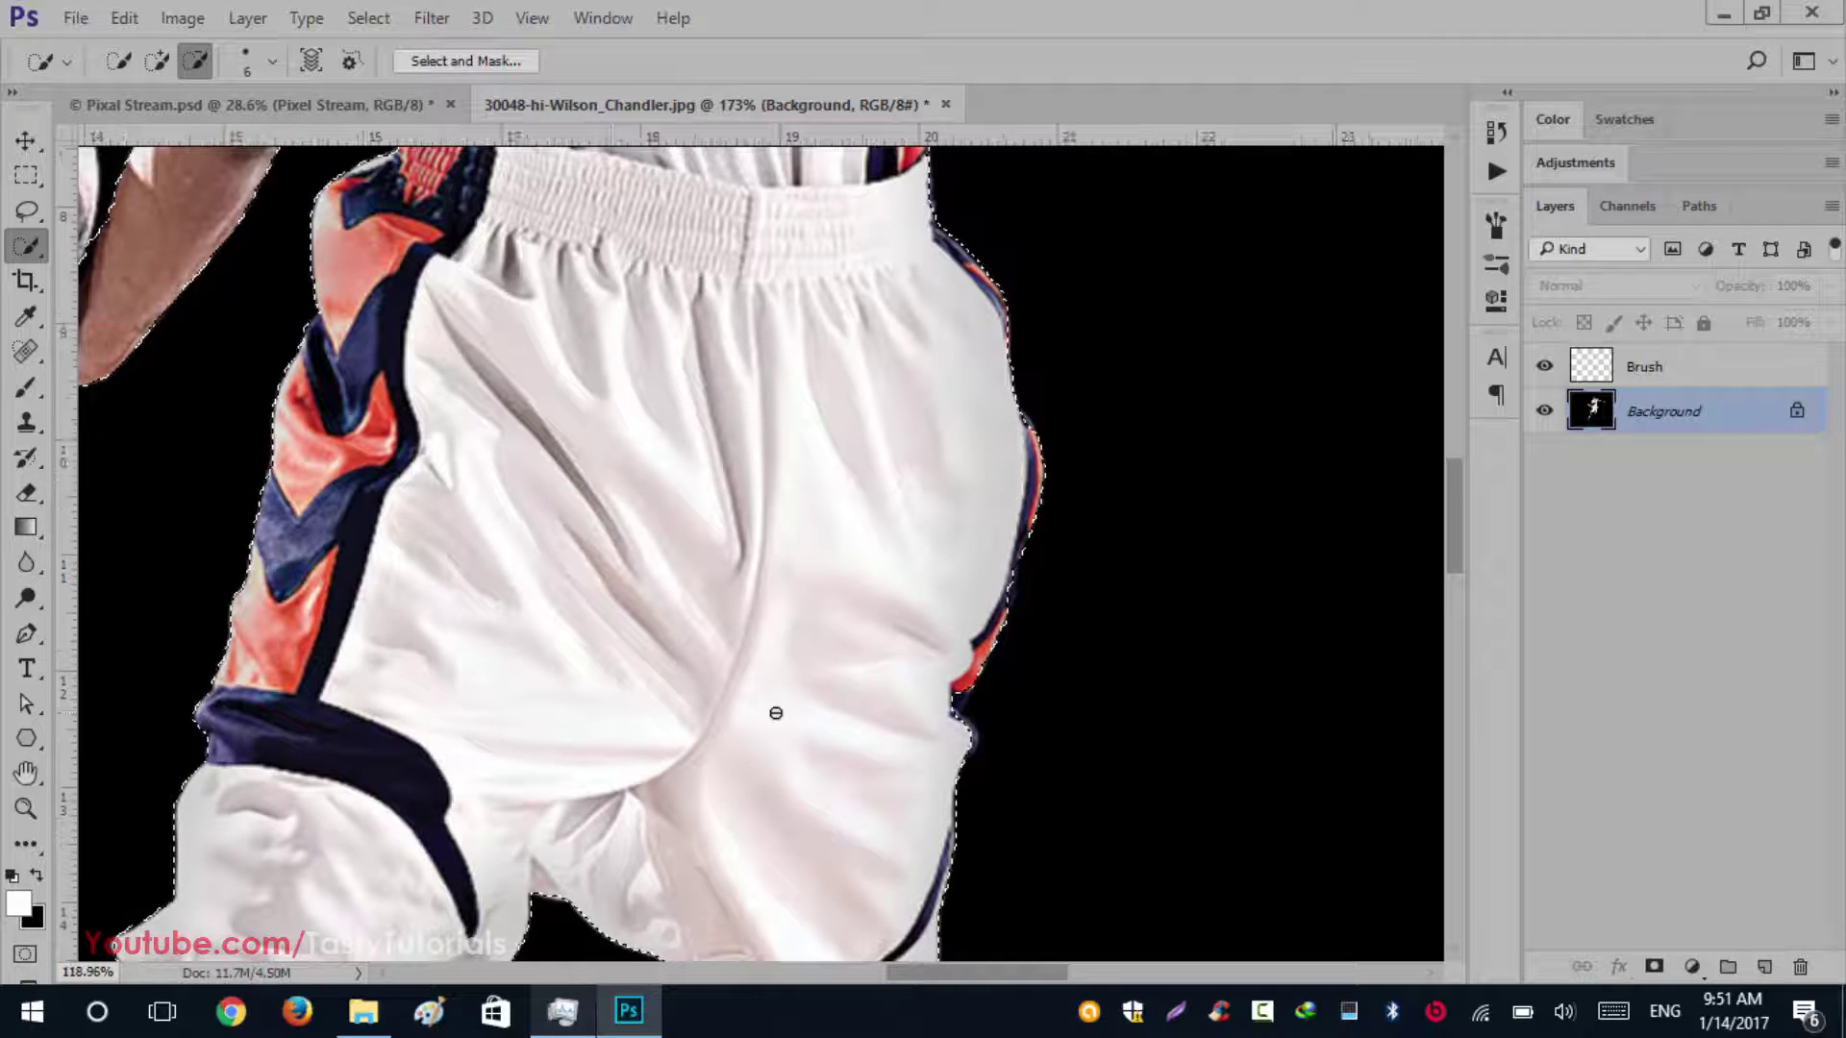
Make the Brush layer active and invert the backdrop selection to select the player instead
{"action": "scroll", "coordinate": [775, 709], "scroll_direction": "down", "scroll_amount": 3}
{"action": "left_click_drag", "start_coordinate": [763, 642], "coordinate": [799, 878]}
{"action": "left_click_drag", "start_coordinate": [858, 664], "coordinate": [805, 524]}
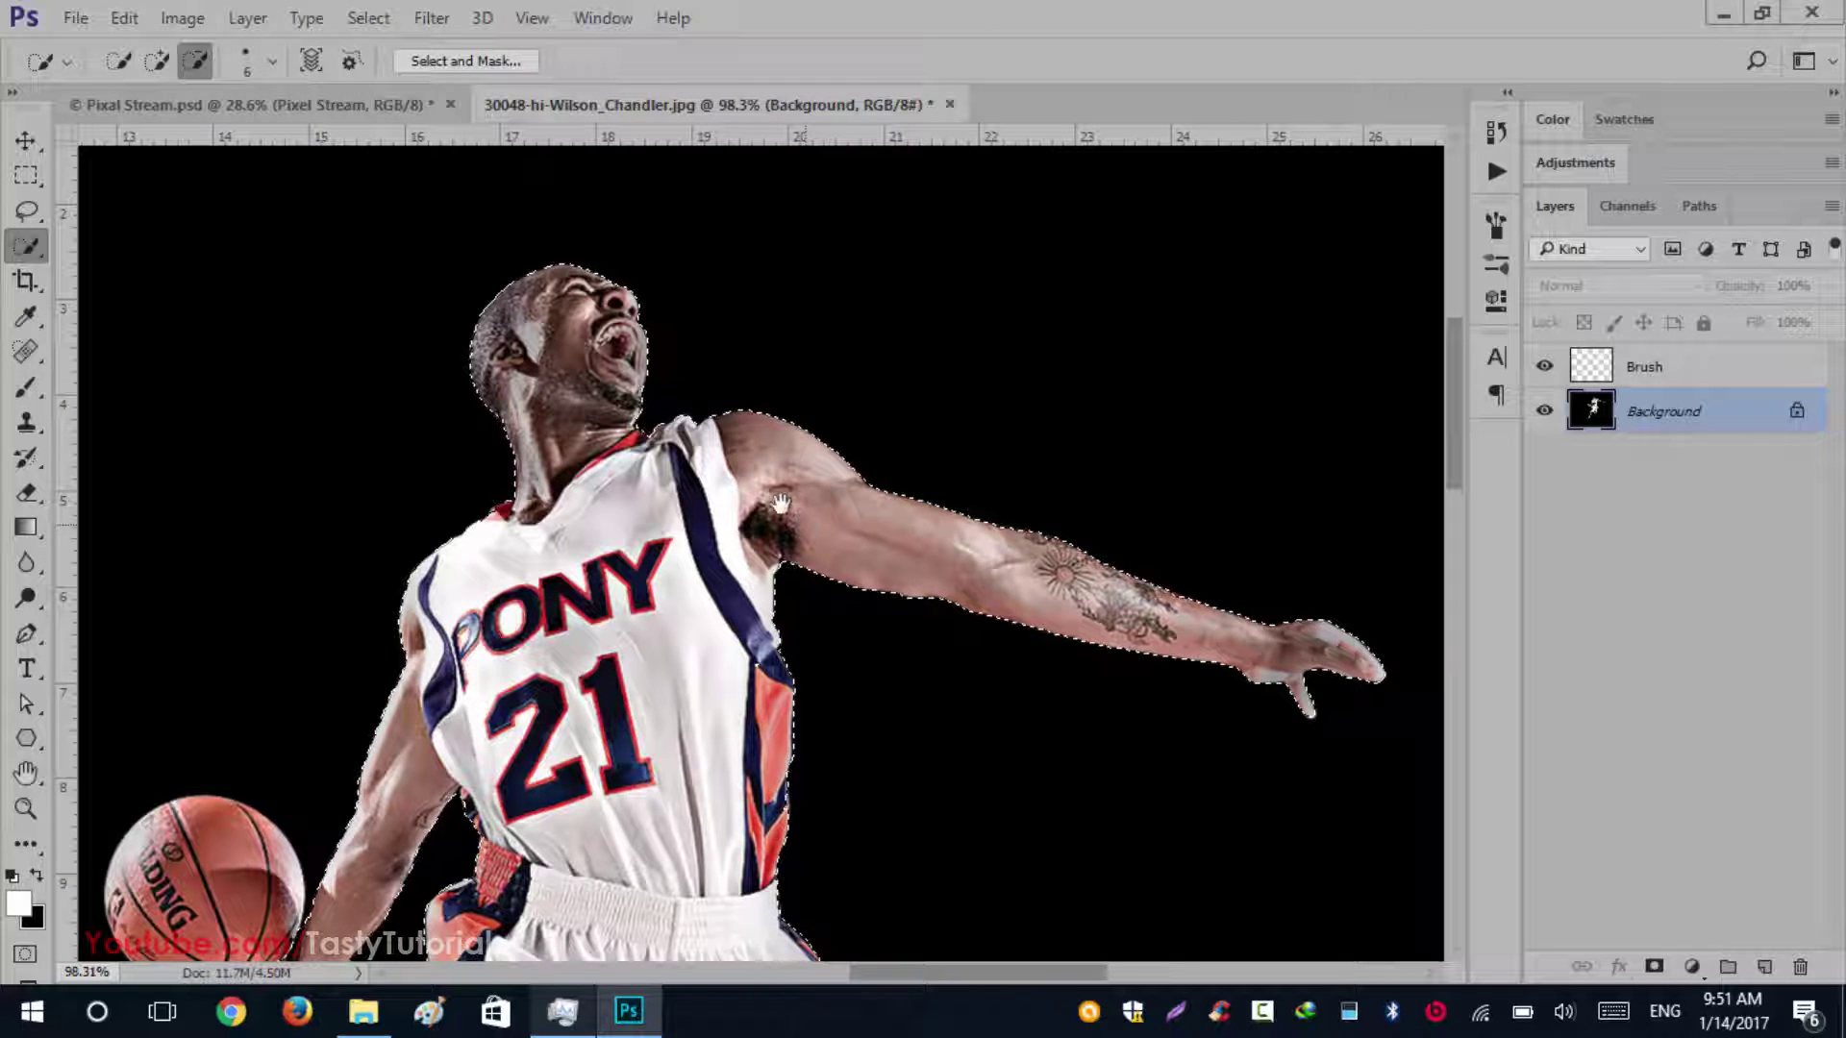
{"action": "scroll", "coordinate": [781, 502], "scroll_direction": "down", "scroll_amount": 5}
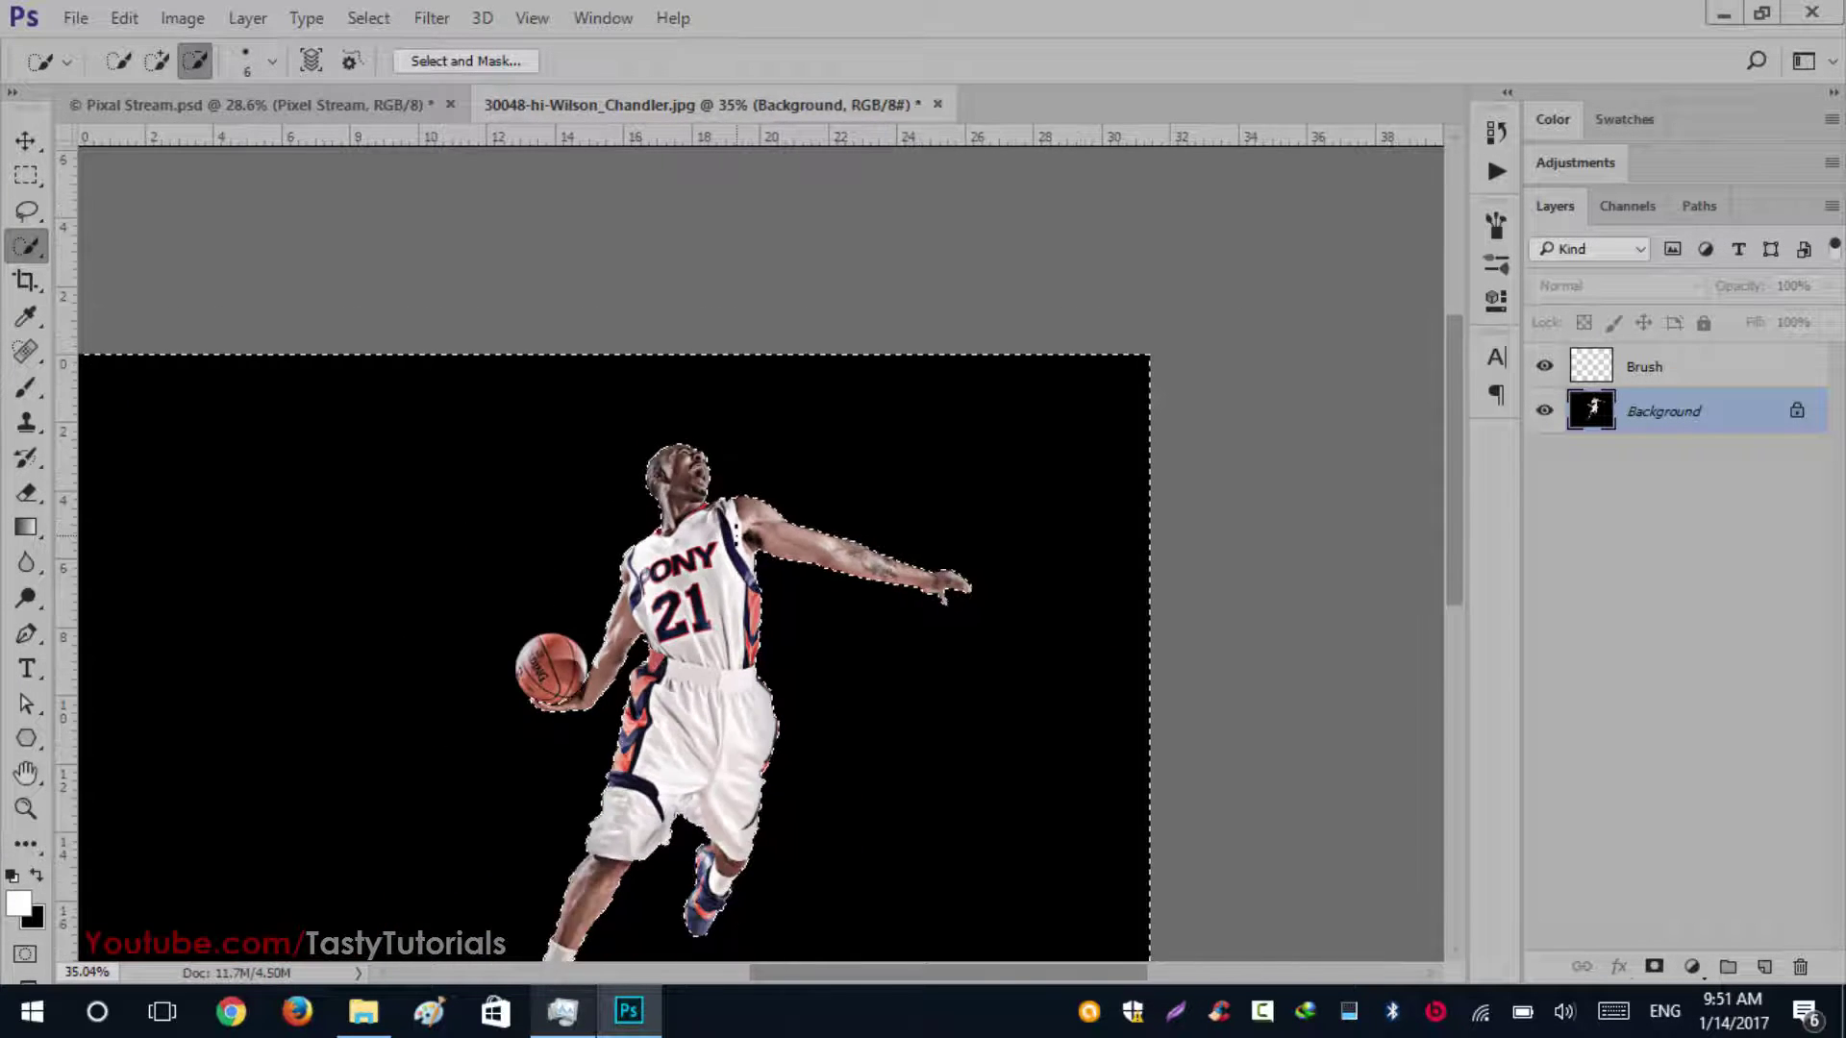
{"action": "scroll", "coordinate": [780, 502], "scroll_direction": "down", "scroll_amount": 1}
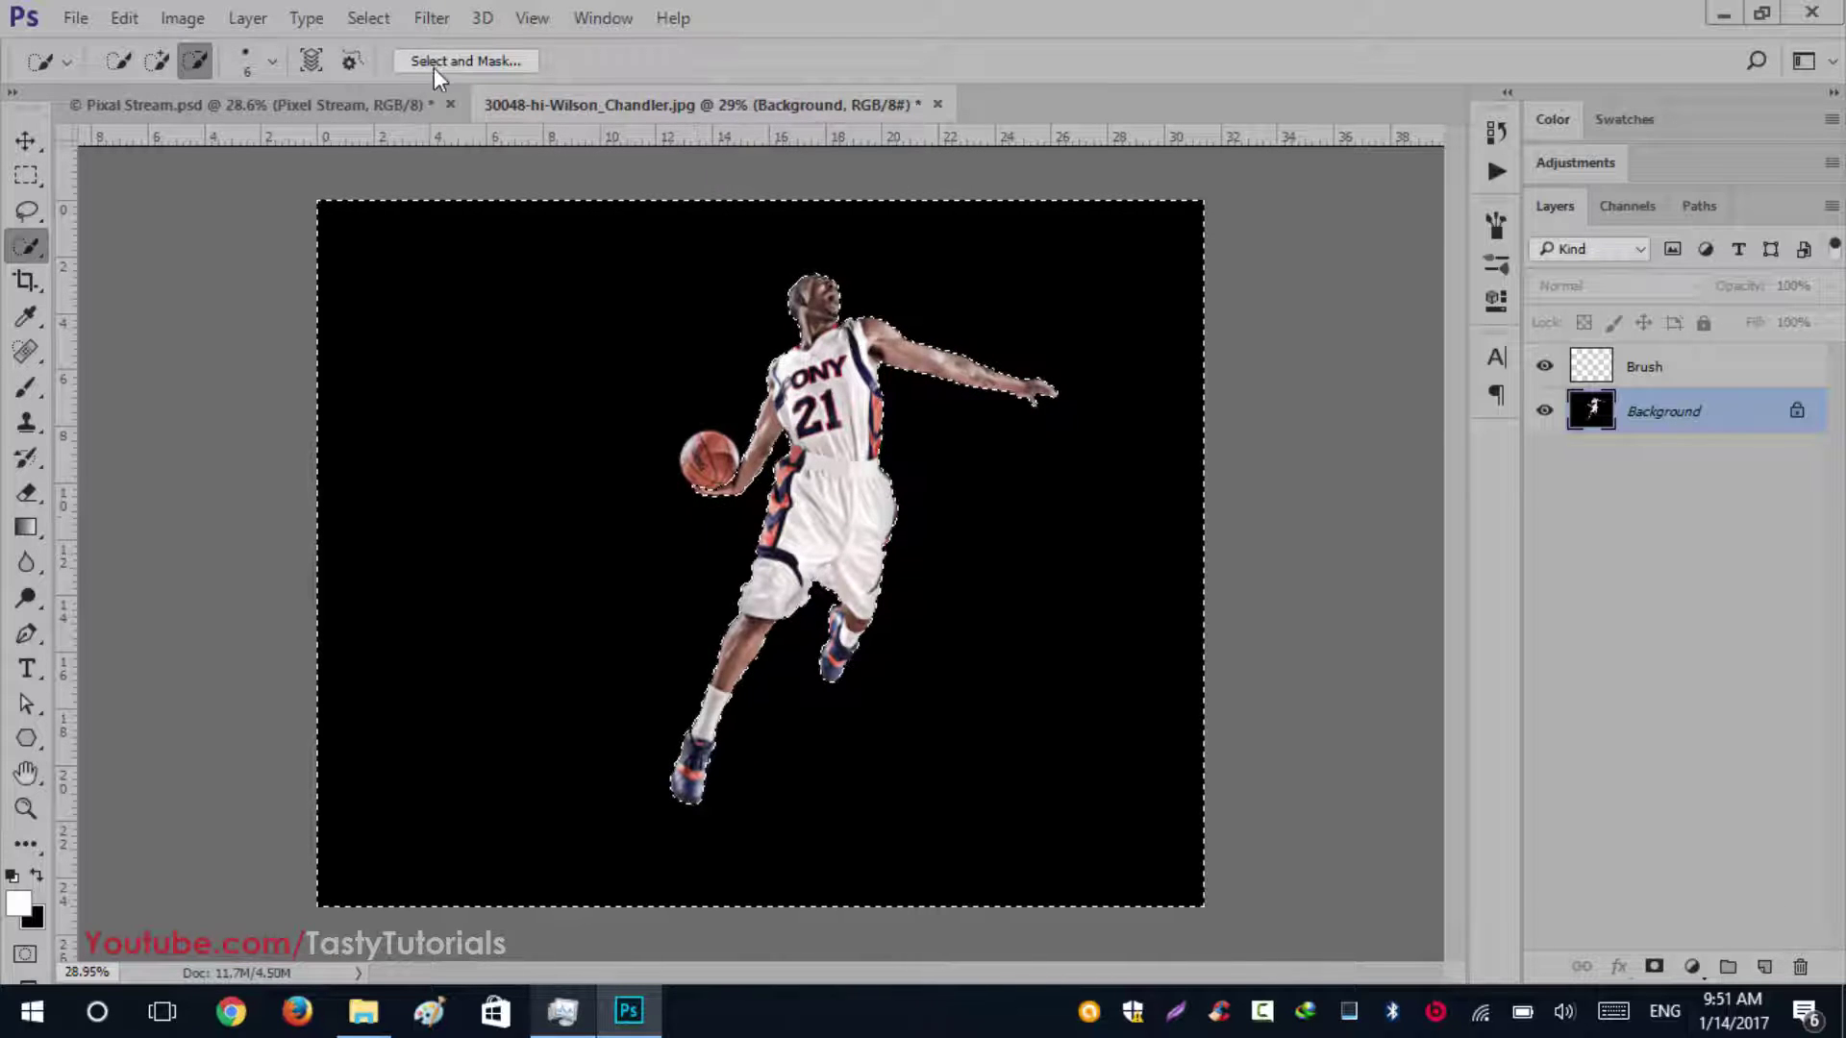
{"action": "left_click", "coordinate": [1700, 383]}
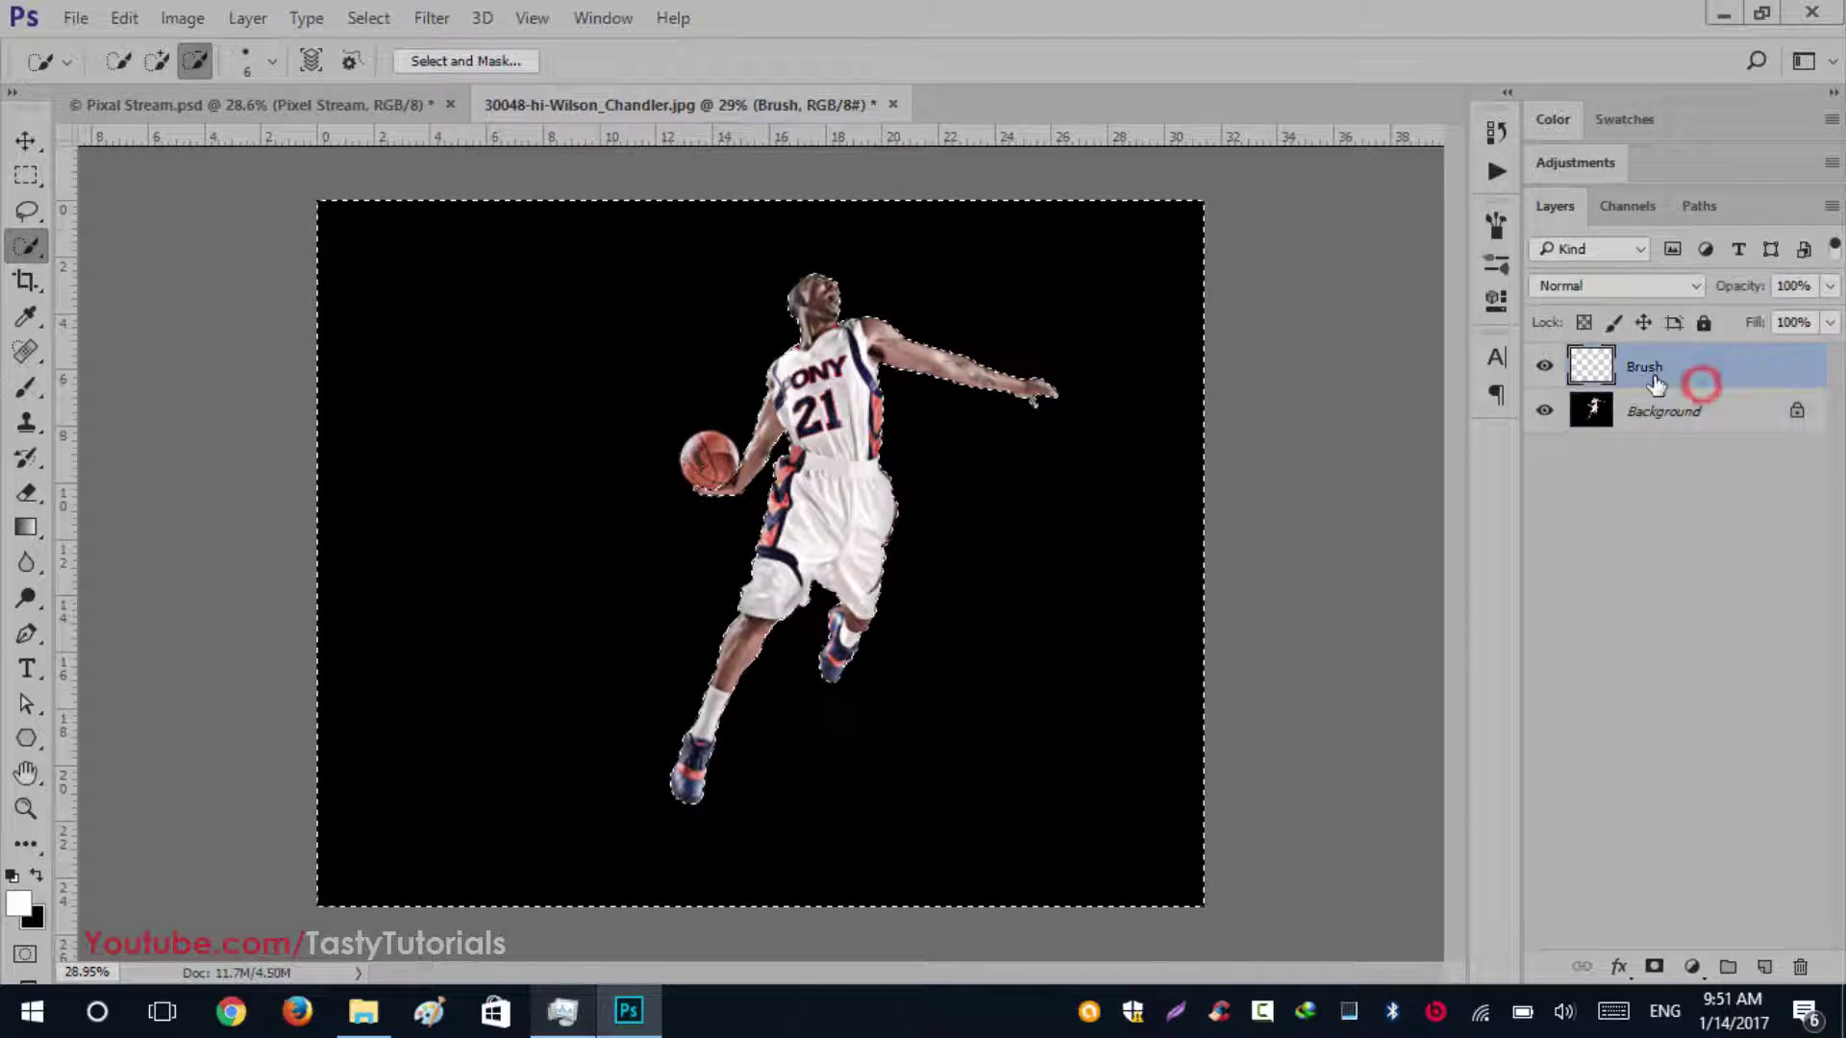
{"action": "left_click", "coordinate": [369, 18]}
{"action": "left_click", "coordinate": [380, 124]}
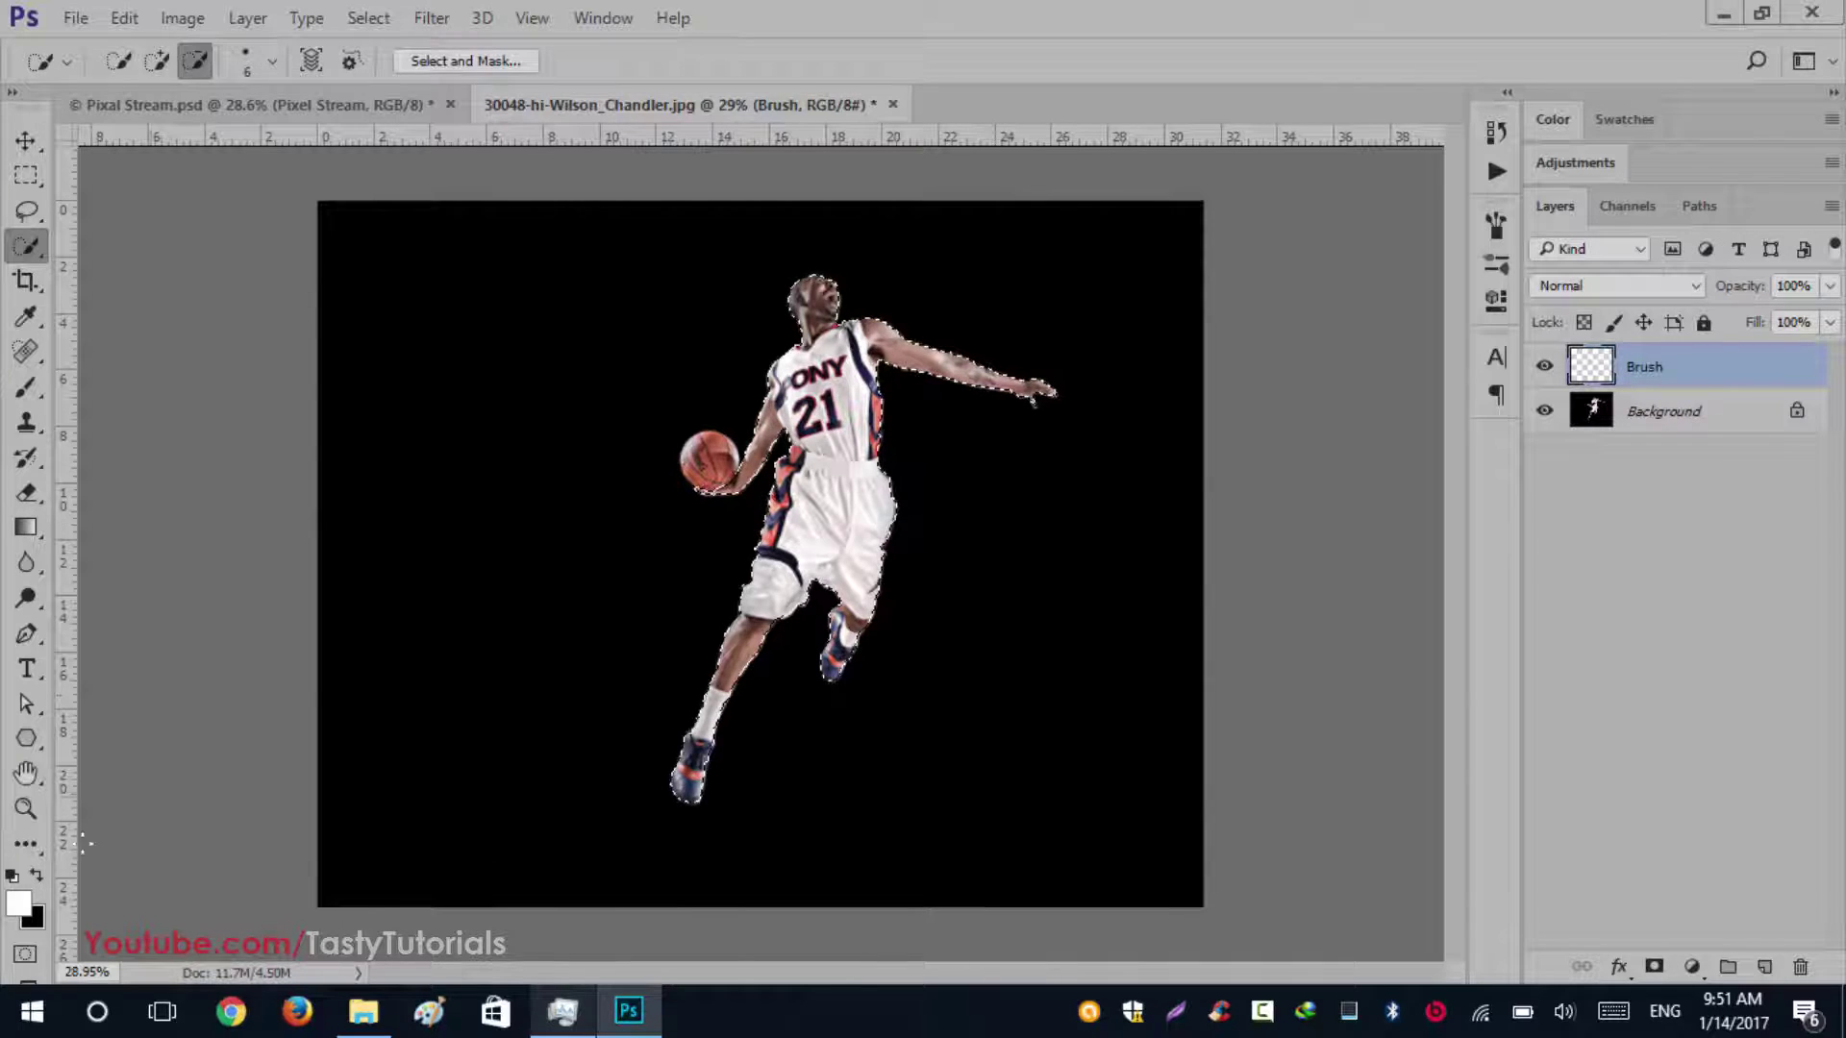
Set the foreground colour to bright green
{"action": "left_click", "coordinate": [1533, 122]}
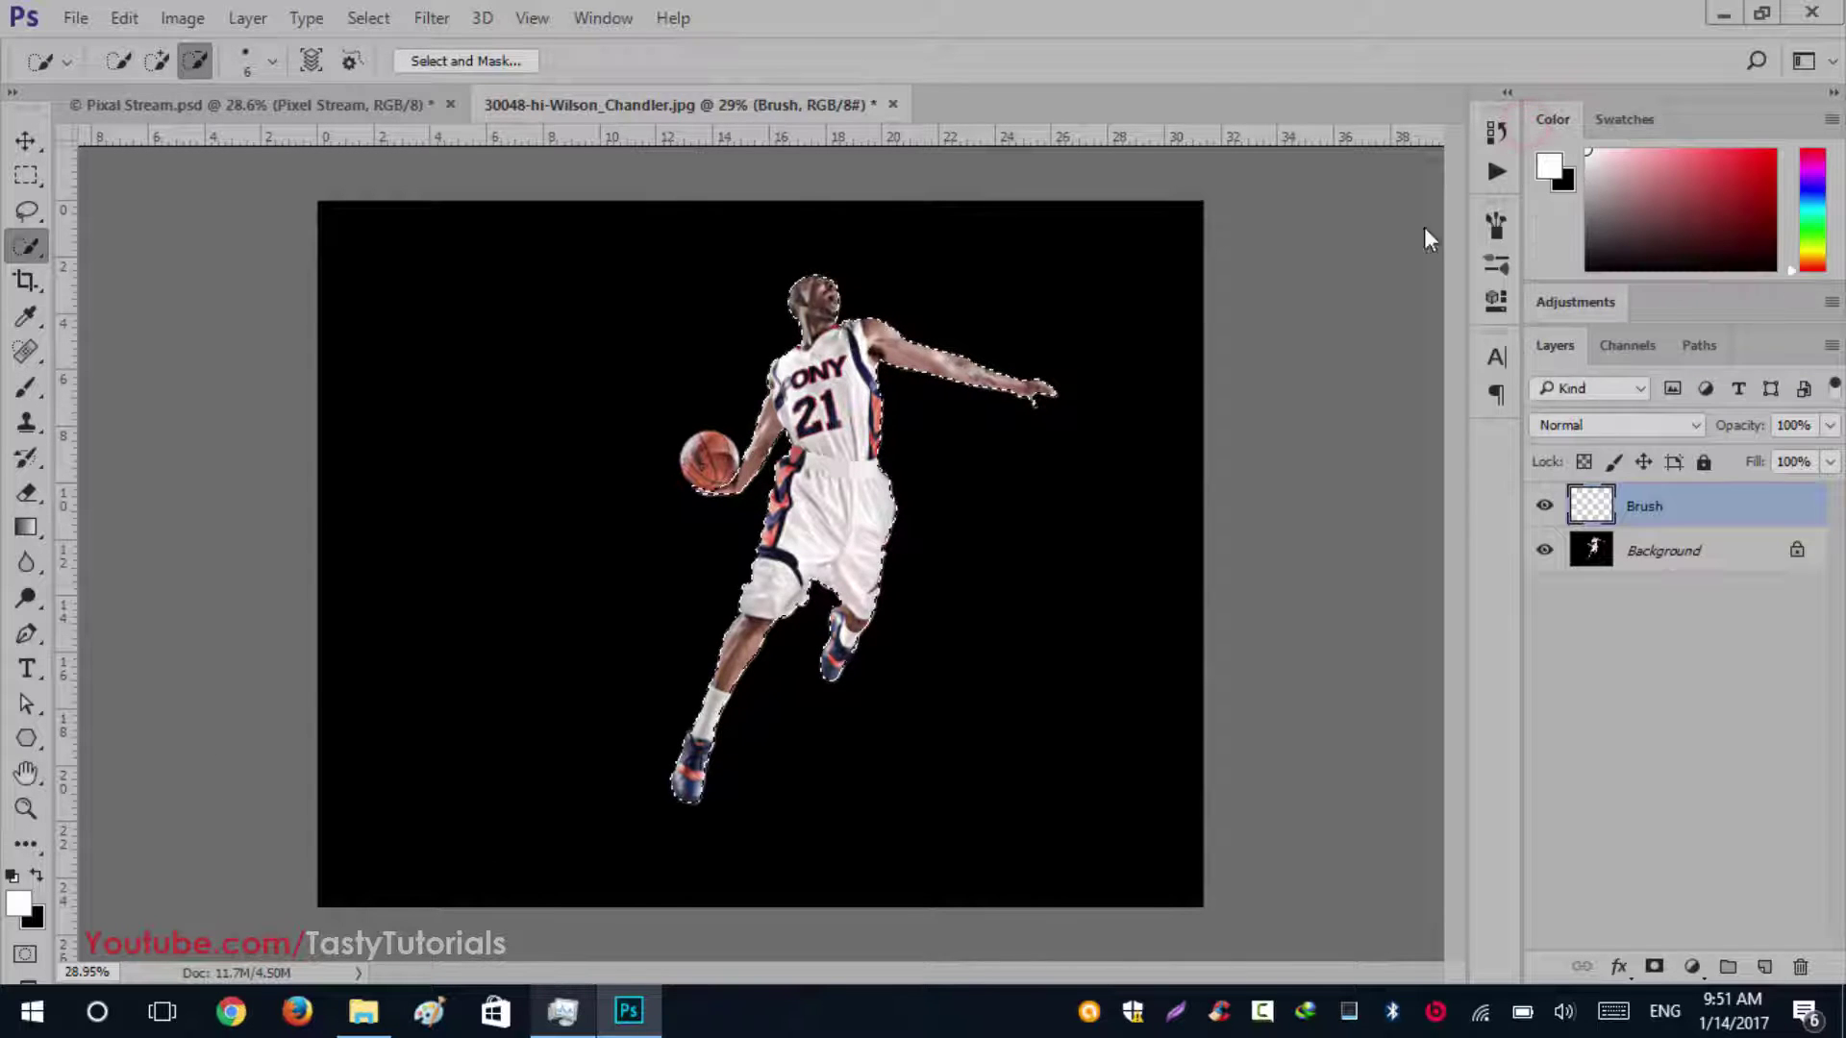
{"action": "key", "text": "x"}
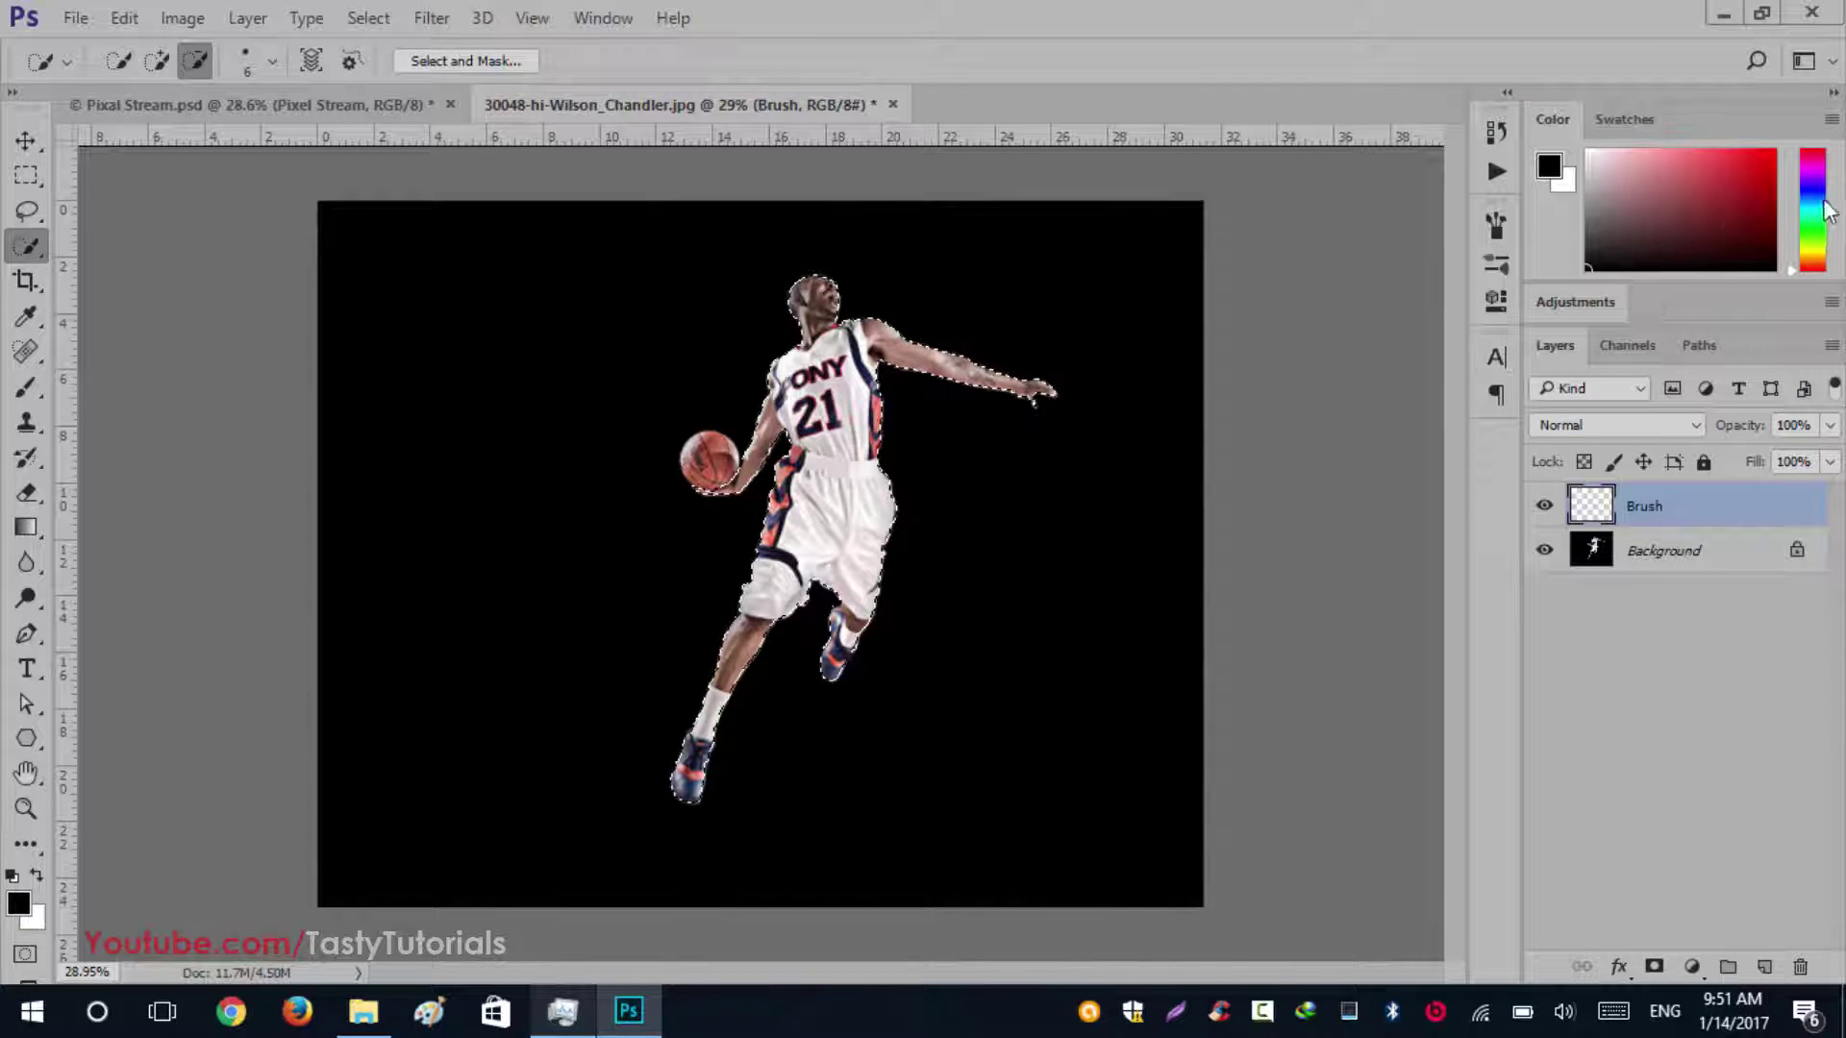
{"action": "left_click_drag", "start_coordinate": [1820, 277], "coordinate": [1777, 151]}
{"action": "left_click", "coordinate": [1751, 198]}
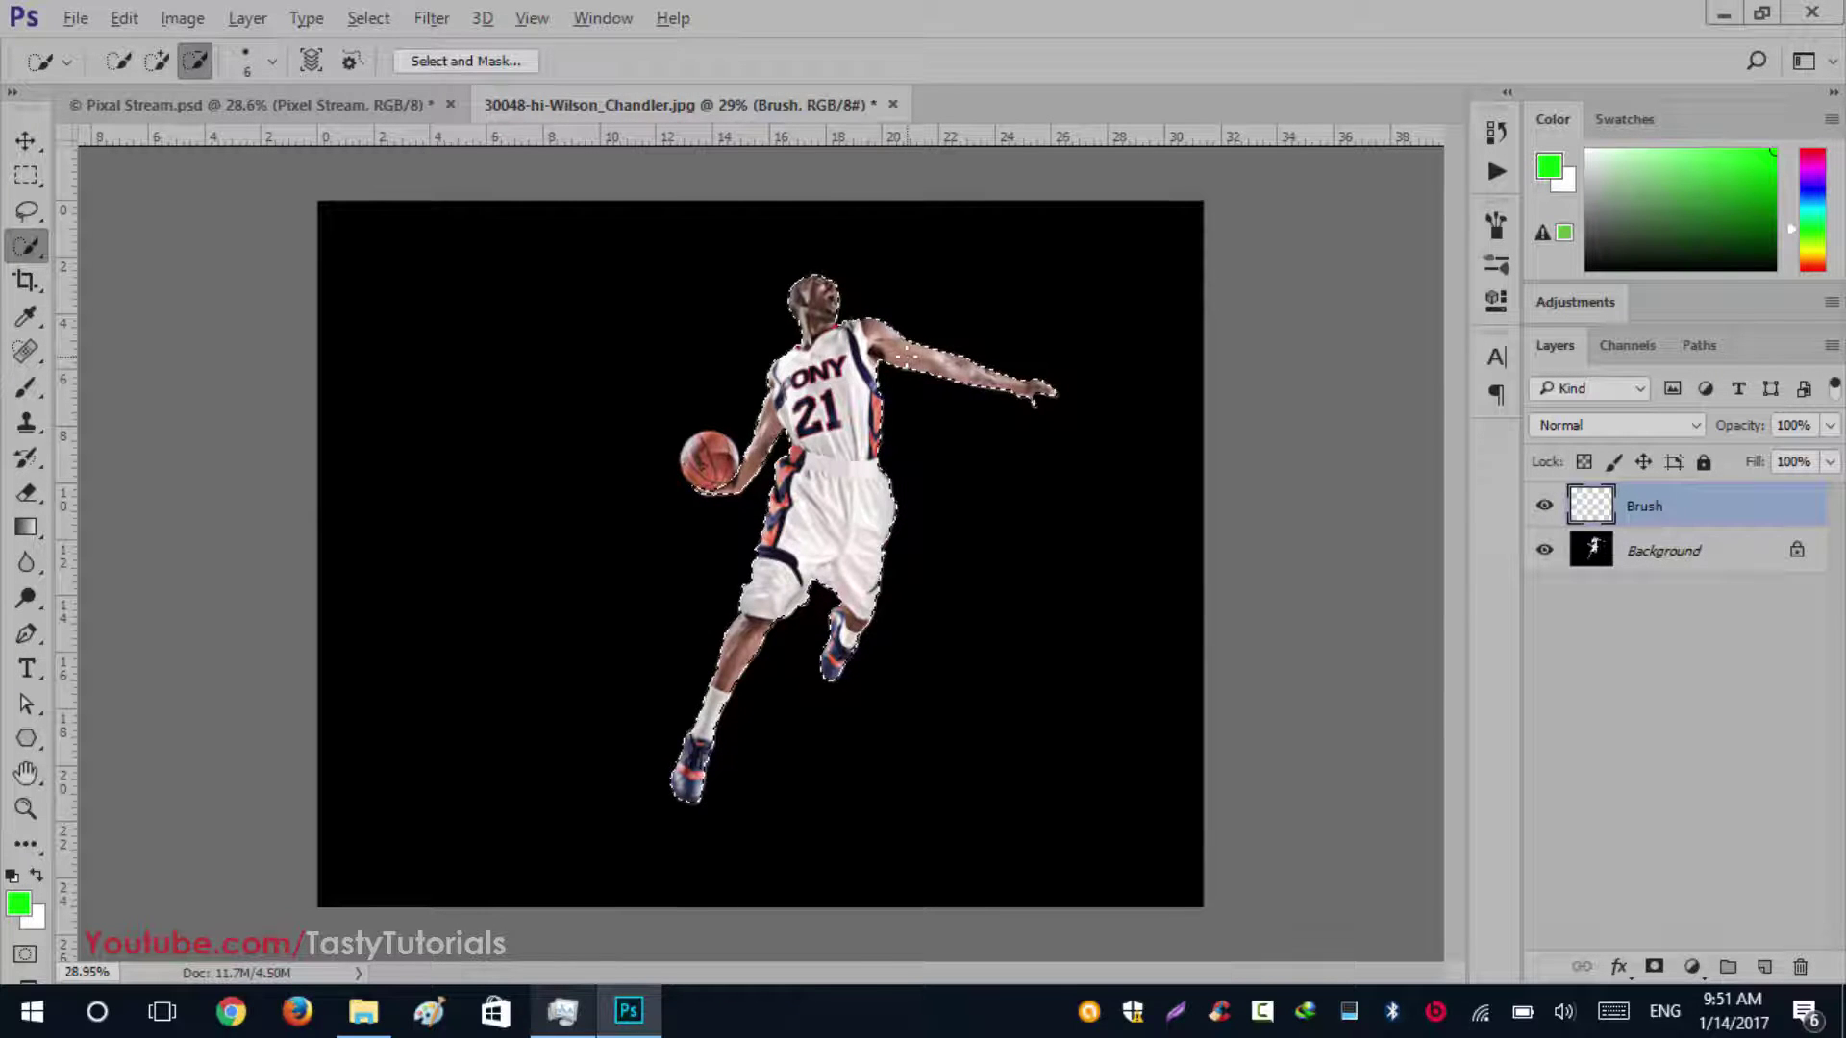
Fill the player selection on the Brush layer with the green foreground colour, deselect, and switch to the Move tool
{"action": "key", "text": "alt+BackSpace"}
{"action": "key", "text": "ctrl+d"}
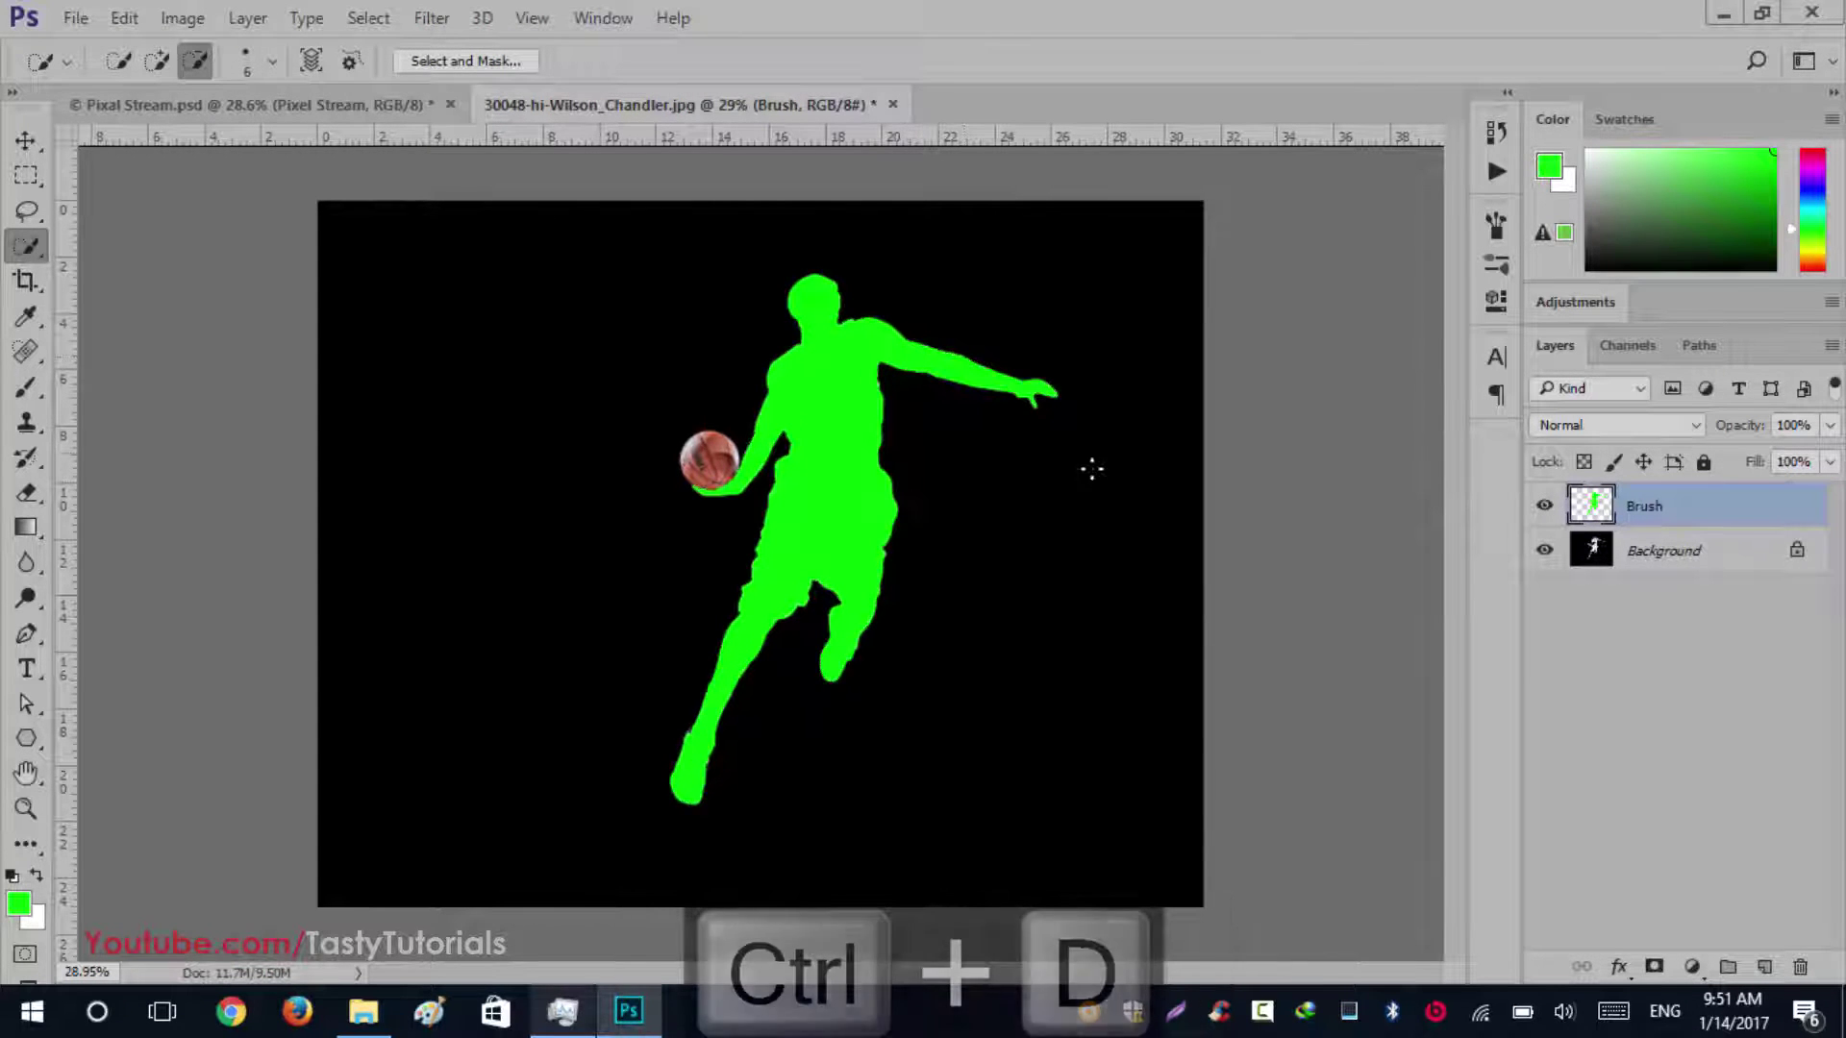
{"action": "key", "text": "v"}
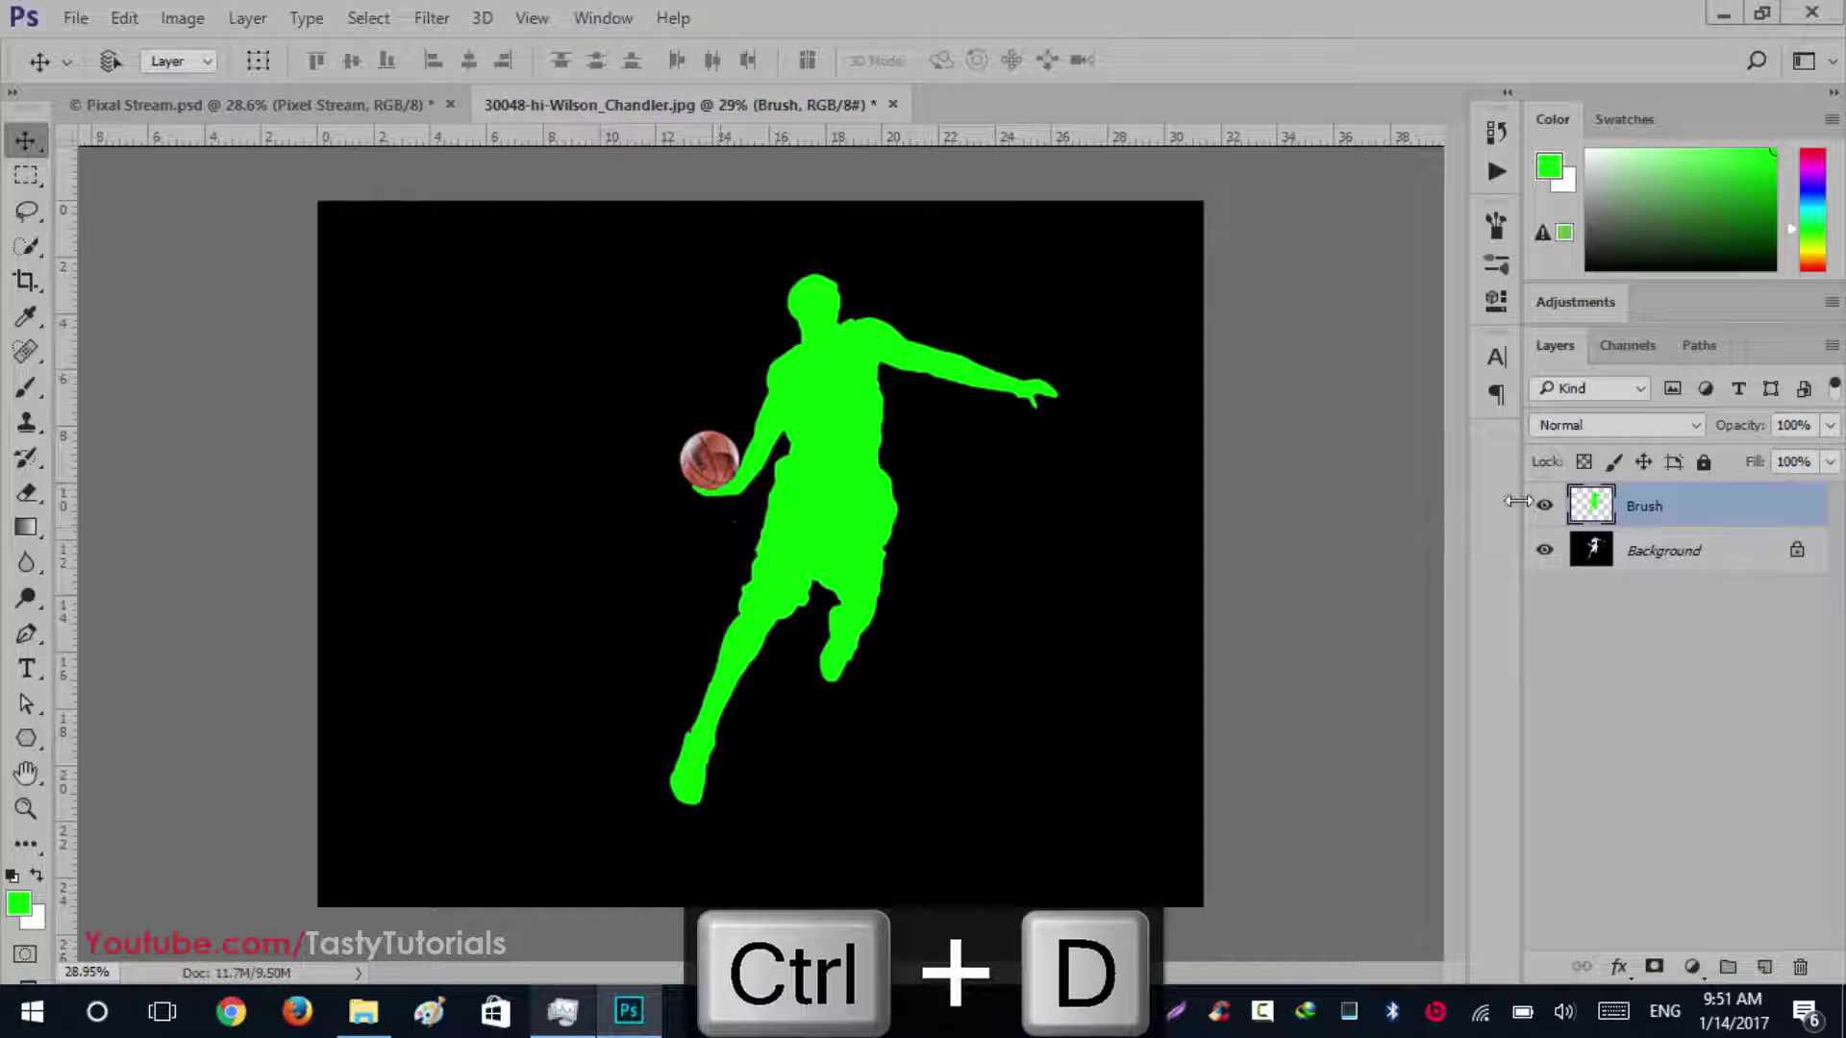
Toggle the Brush layer's visibility to compare the green silhouette with the original player photo
{"action": "left_click", "coordinate": [1544, 505]}
{"action": "left_click", "coordinate": [1544, 505]}
{"action": "left_click", "coordinate": [1544, 505]}
{"action": "left_click", "coordinate": [1544, 506]}
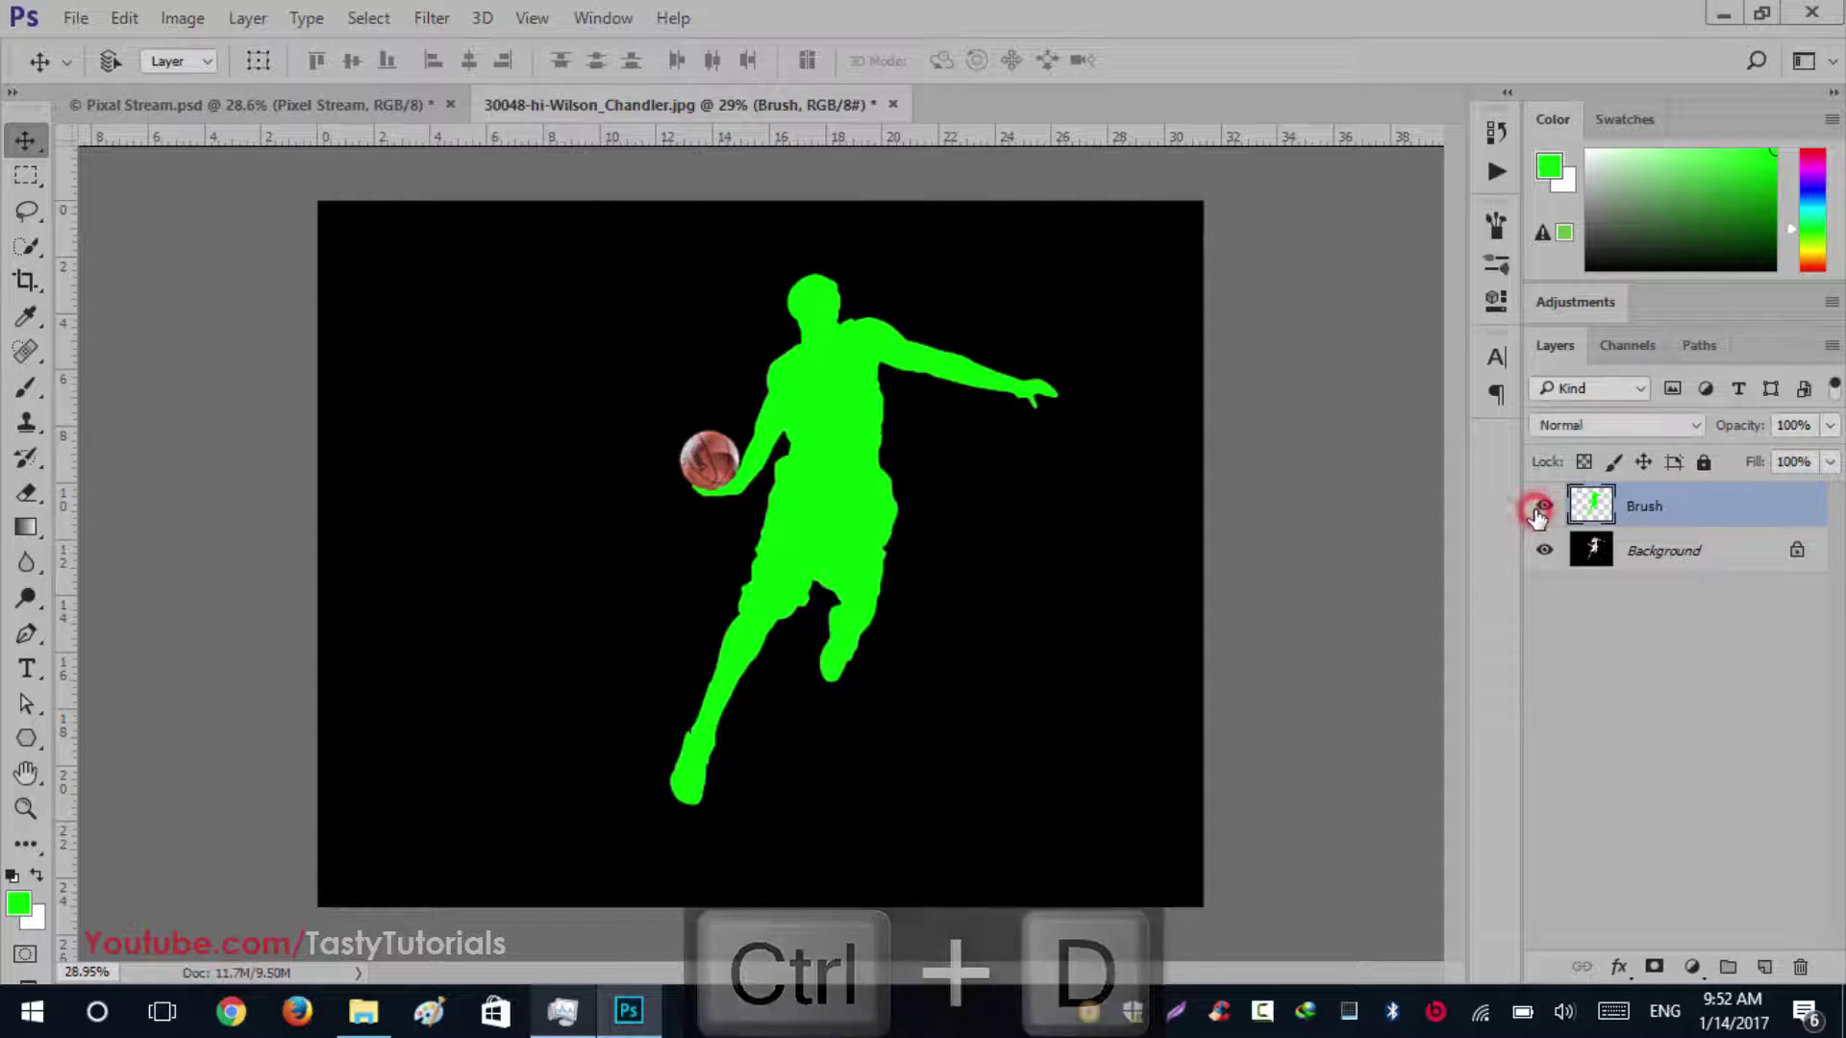
{"action": "left_click", "coordinate": [1541, 510]}
{"action": "left_click", "coordinate": [1542, 510]}
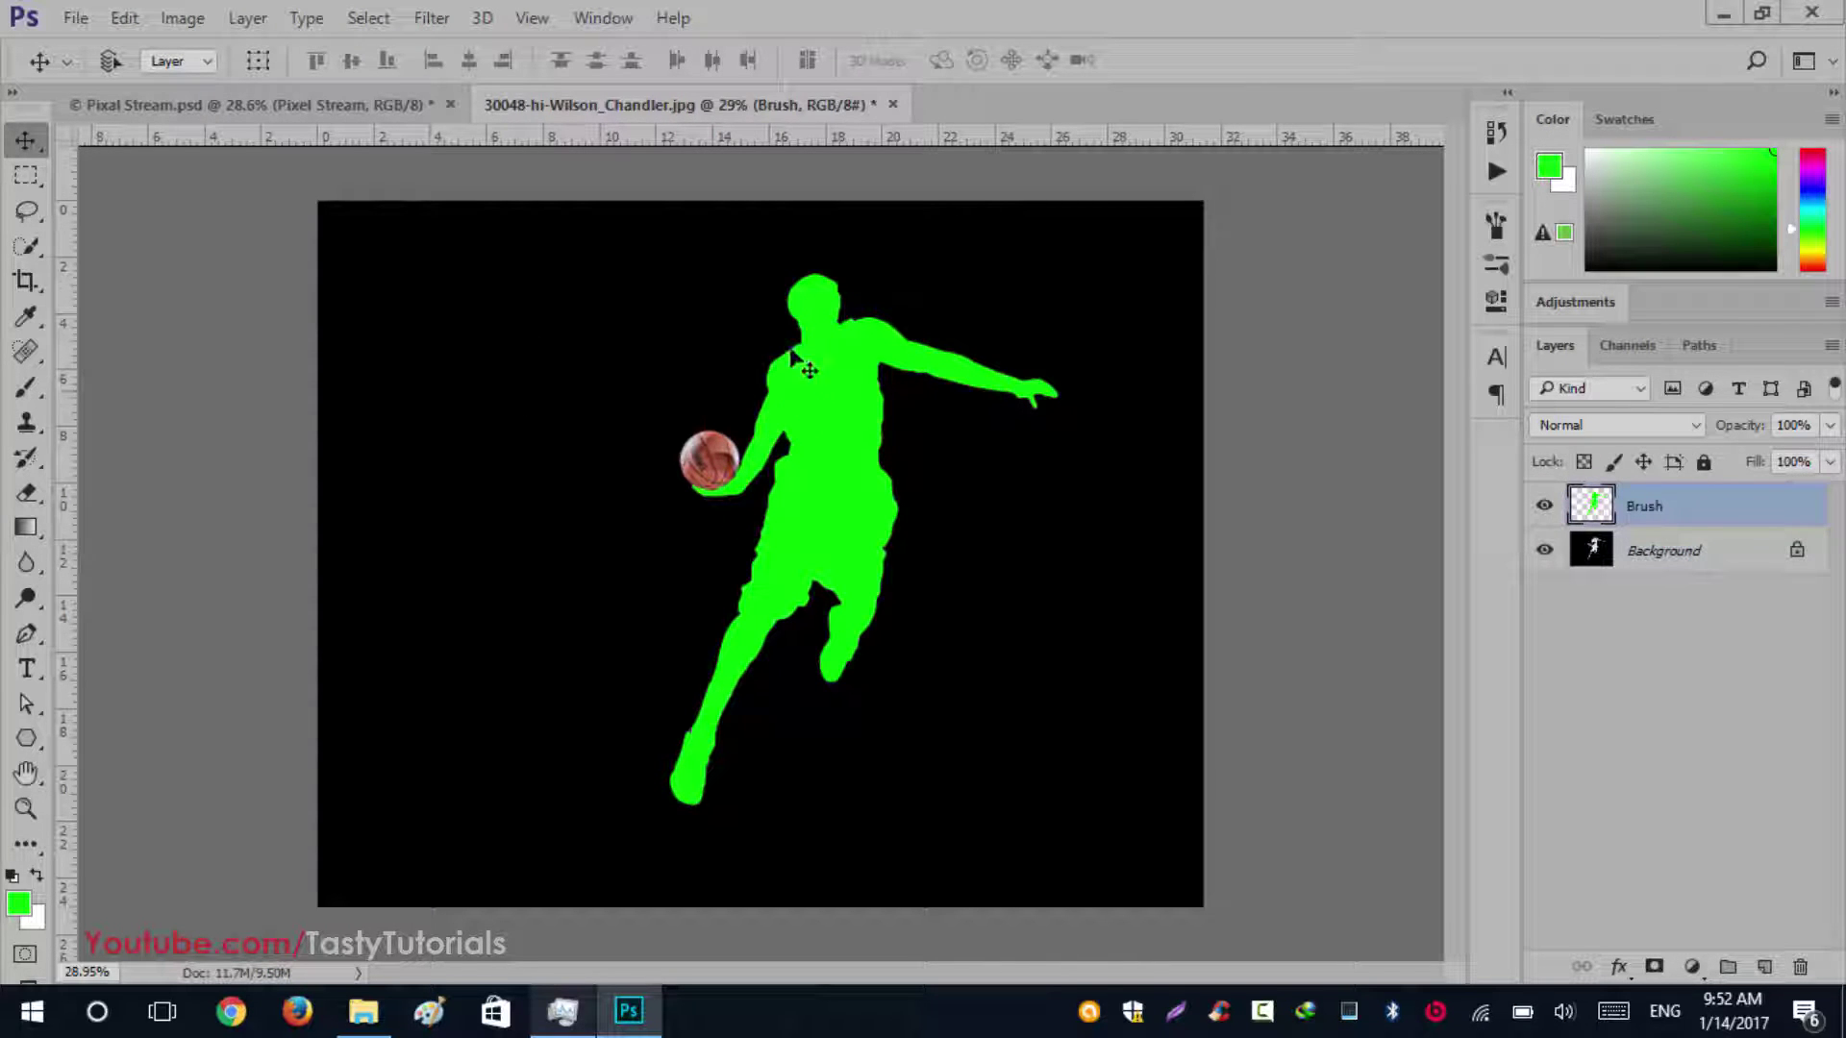
Load the Pixel Stream Brushes ABR file into the brush presets through the Preset Manager
{"action": "left_click", "coordinate": [124, 18]}
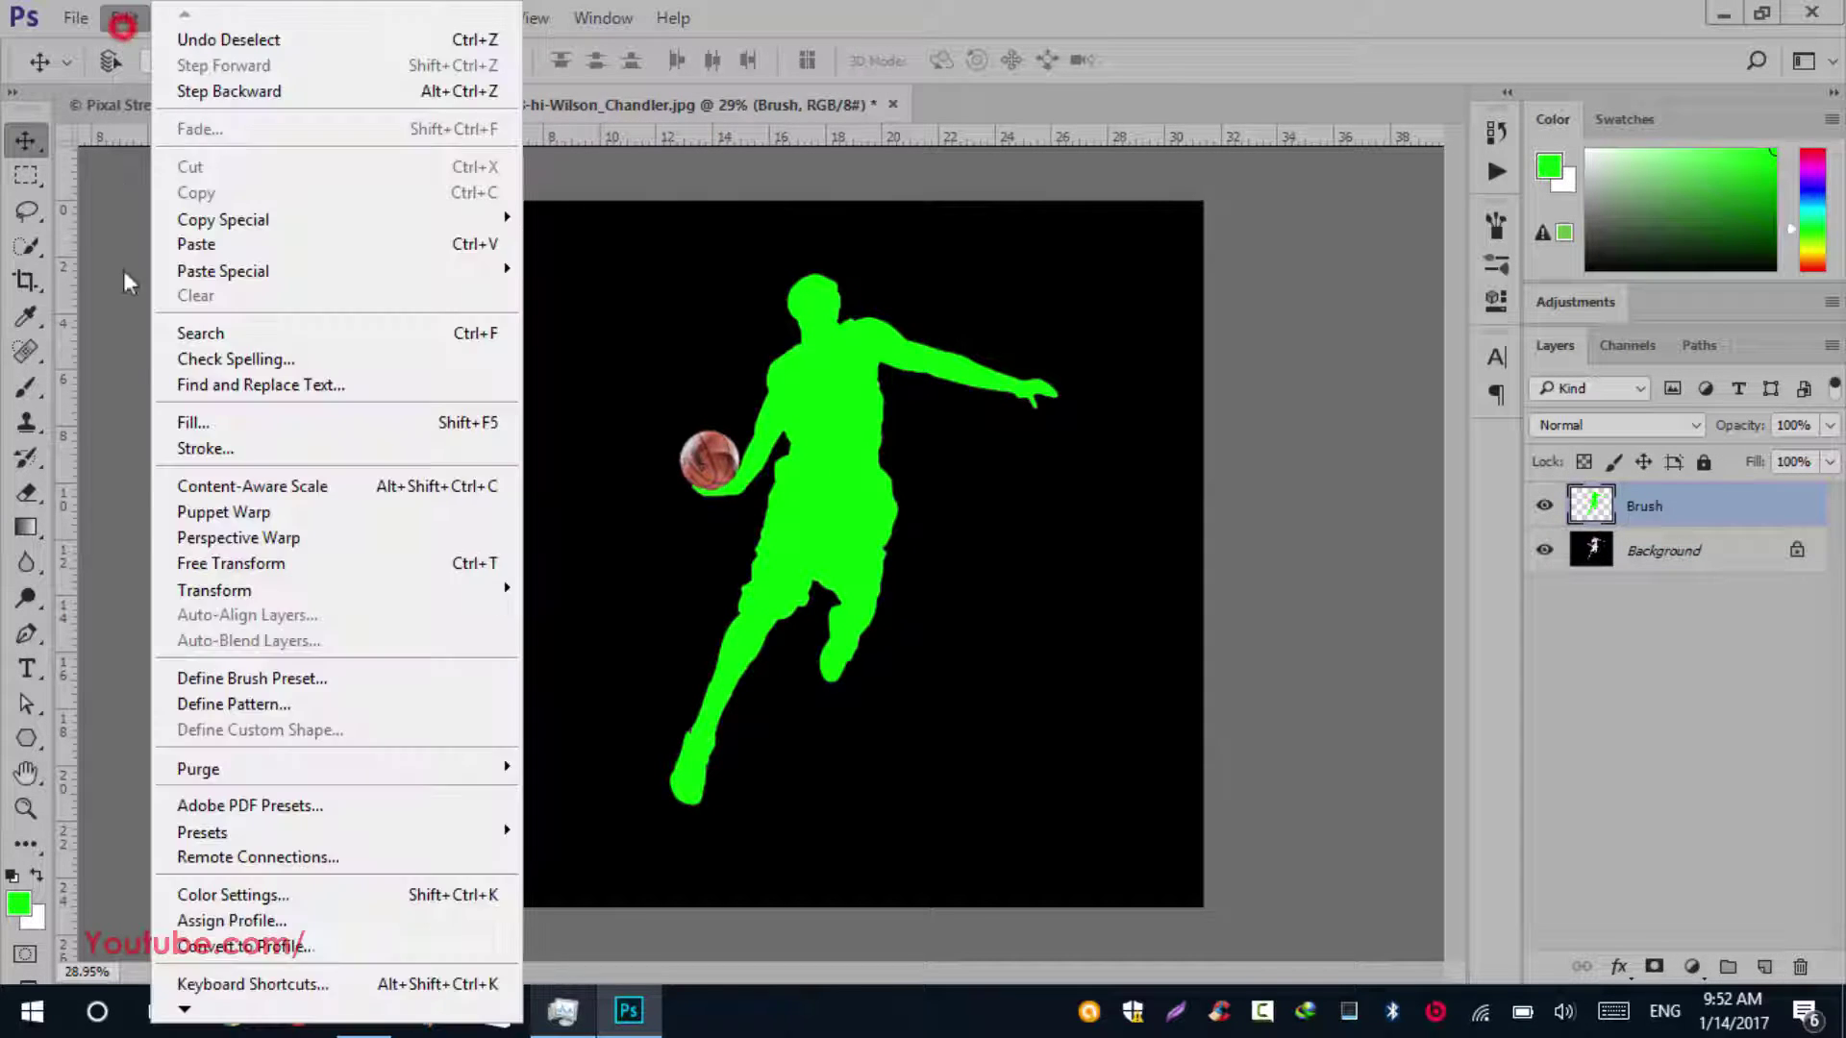
{"action": "mouse_move", "coordinate": [332, 832]}
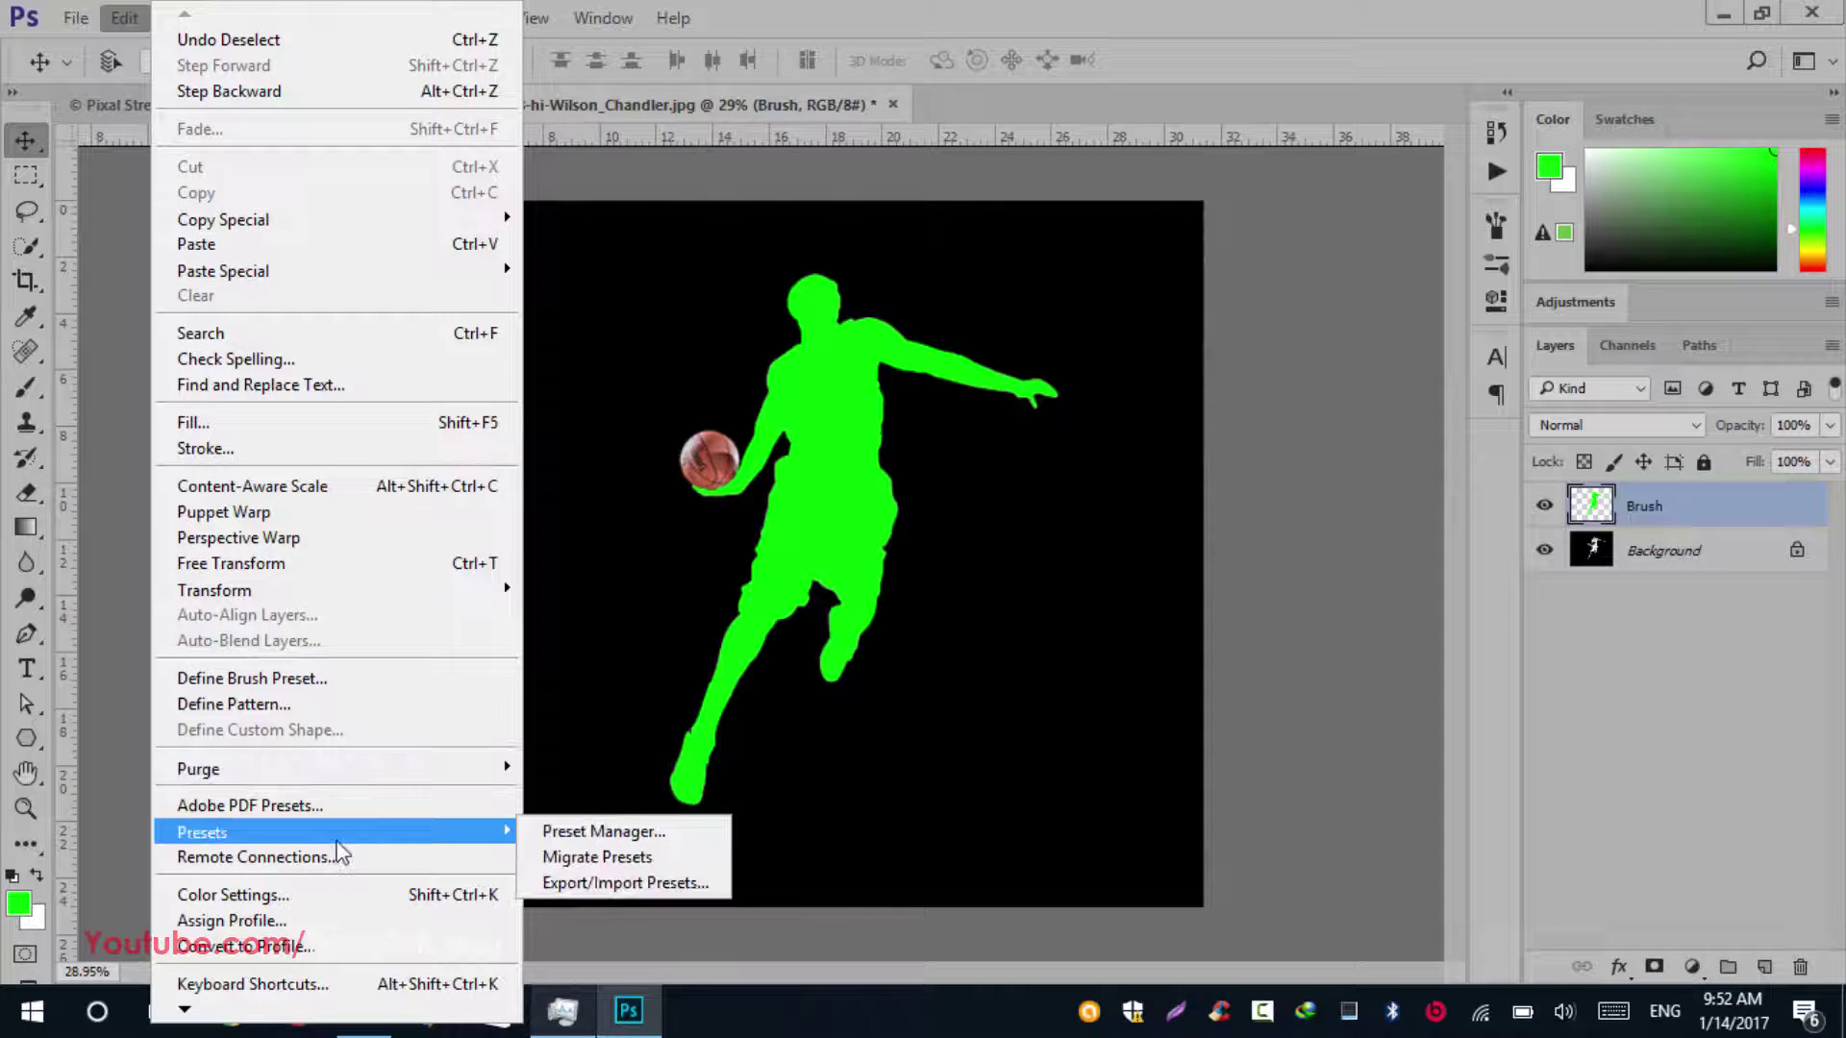
{"action": "left_click", "coordinate": [581, 832]}
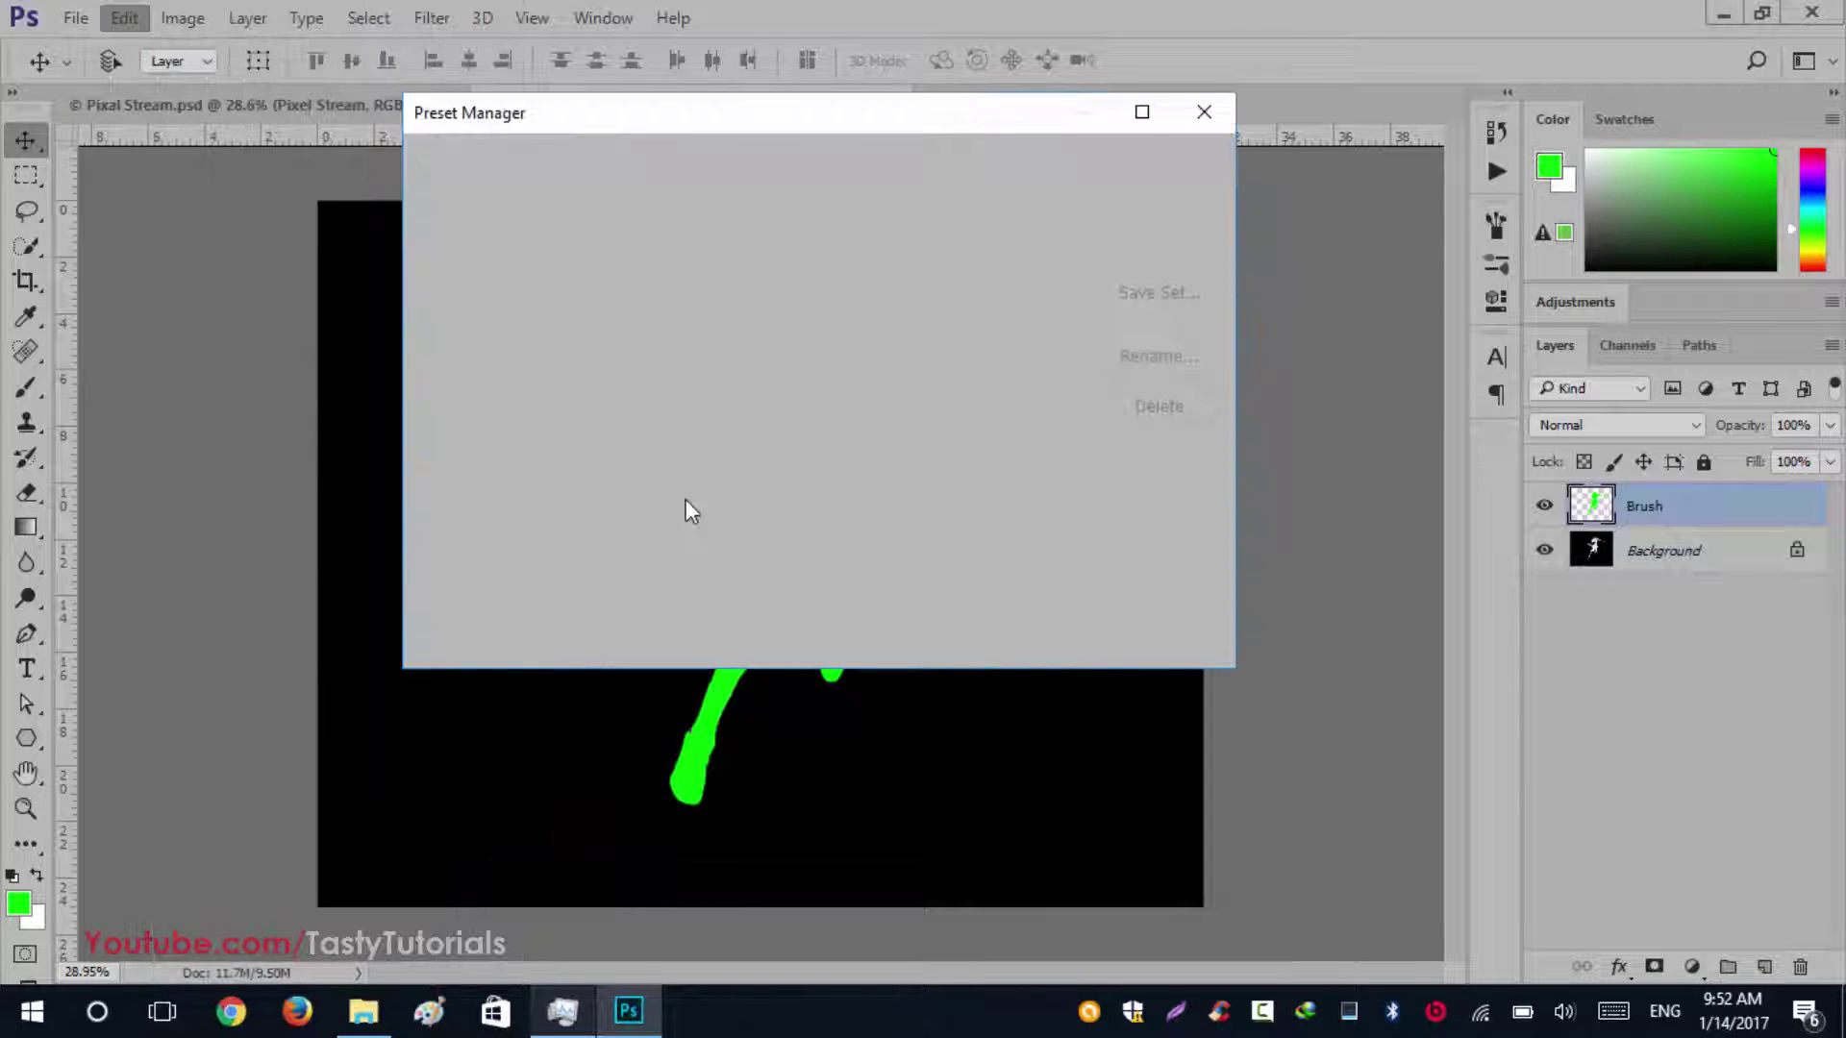
{"action": "left_click_drag", "start_coordinate": [750, 113], "coordinate": [850, 113]}
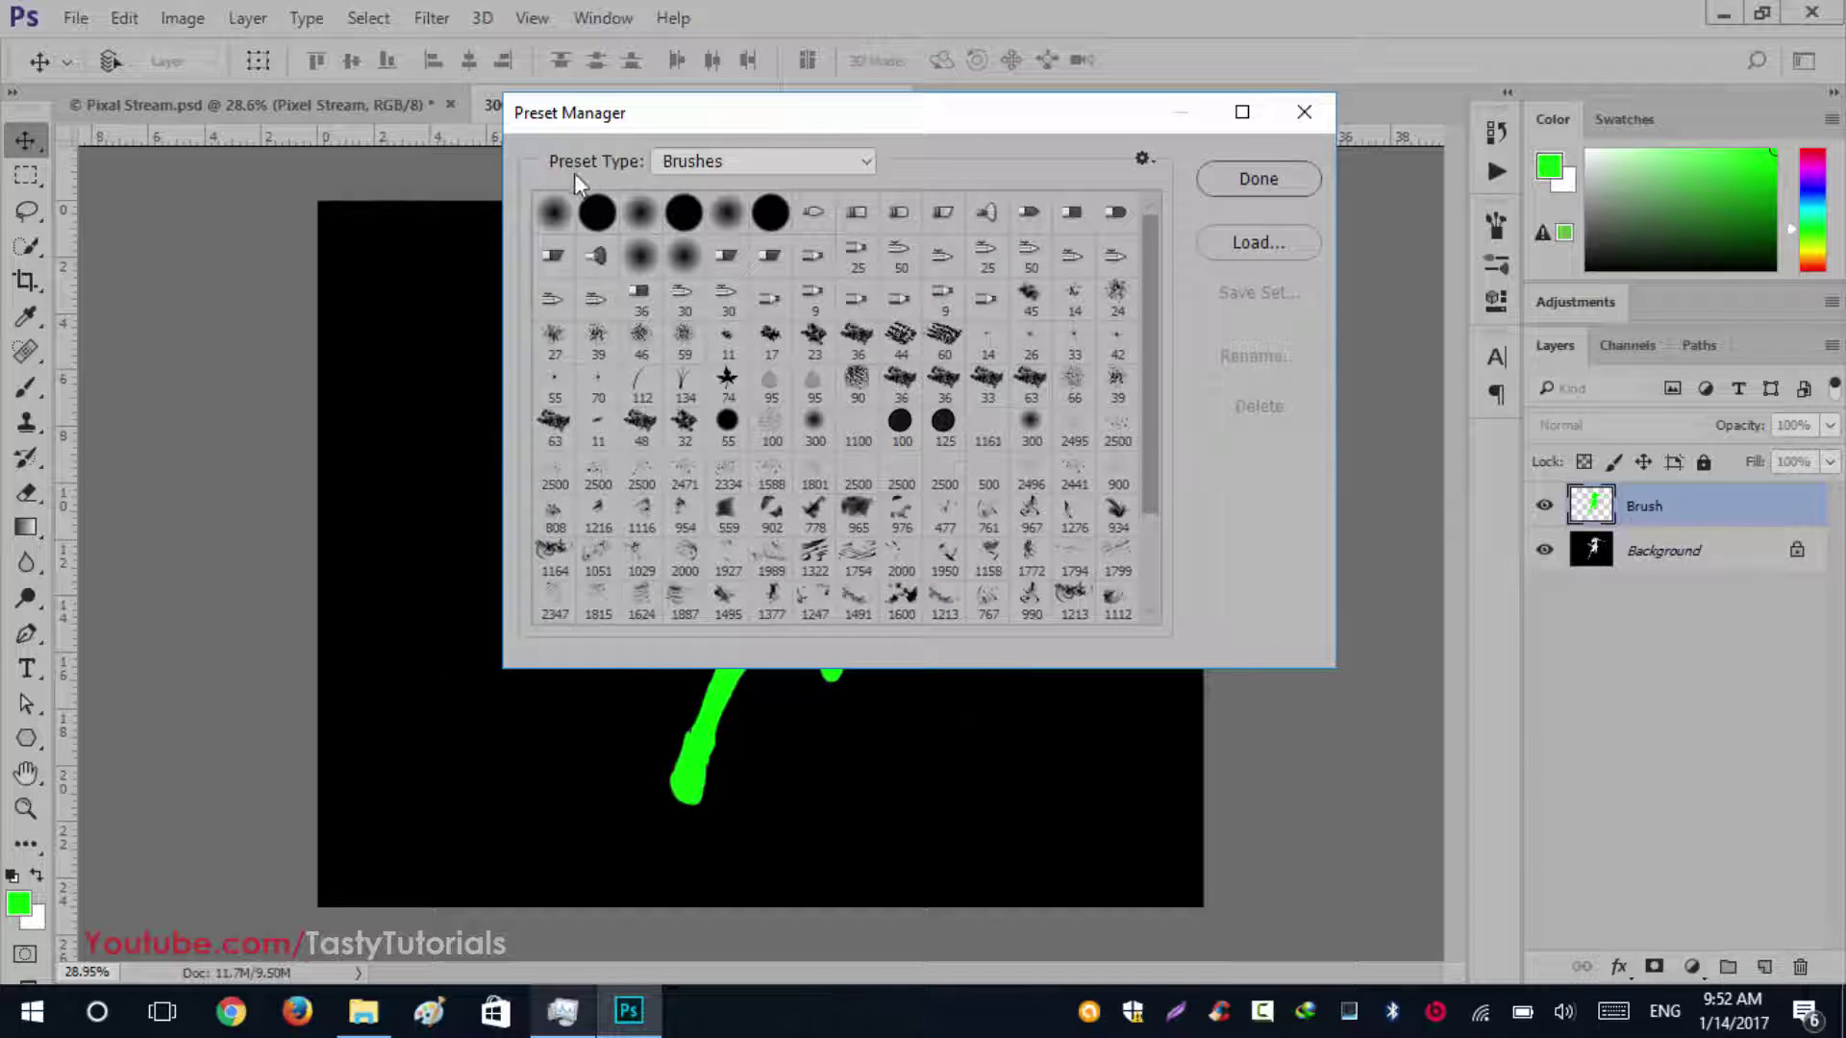
{"action": "left_click", "coordinate": [1248, 244]}
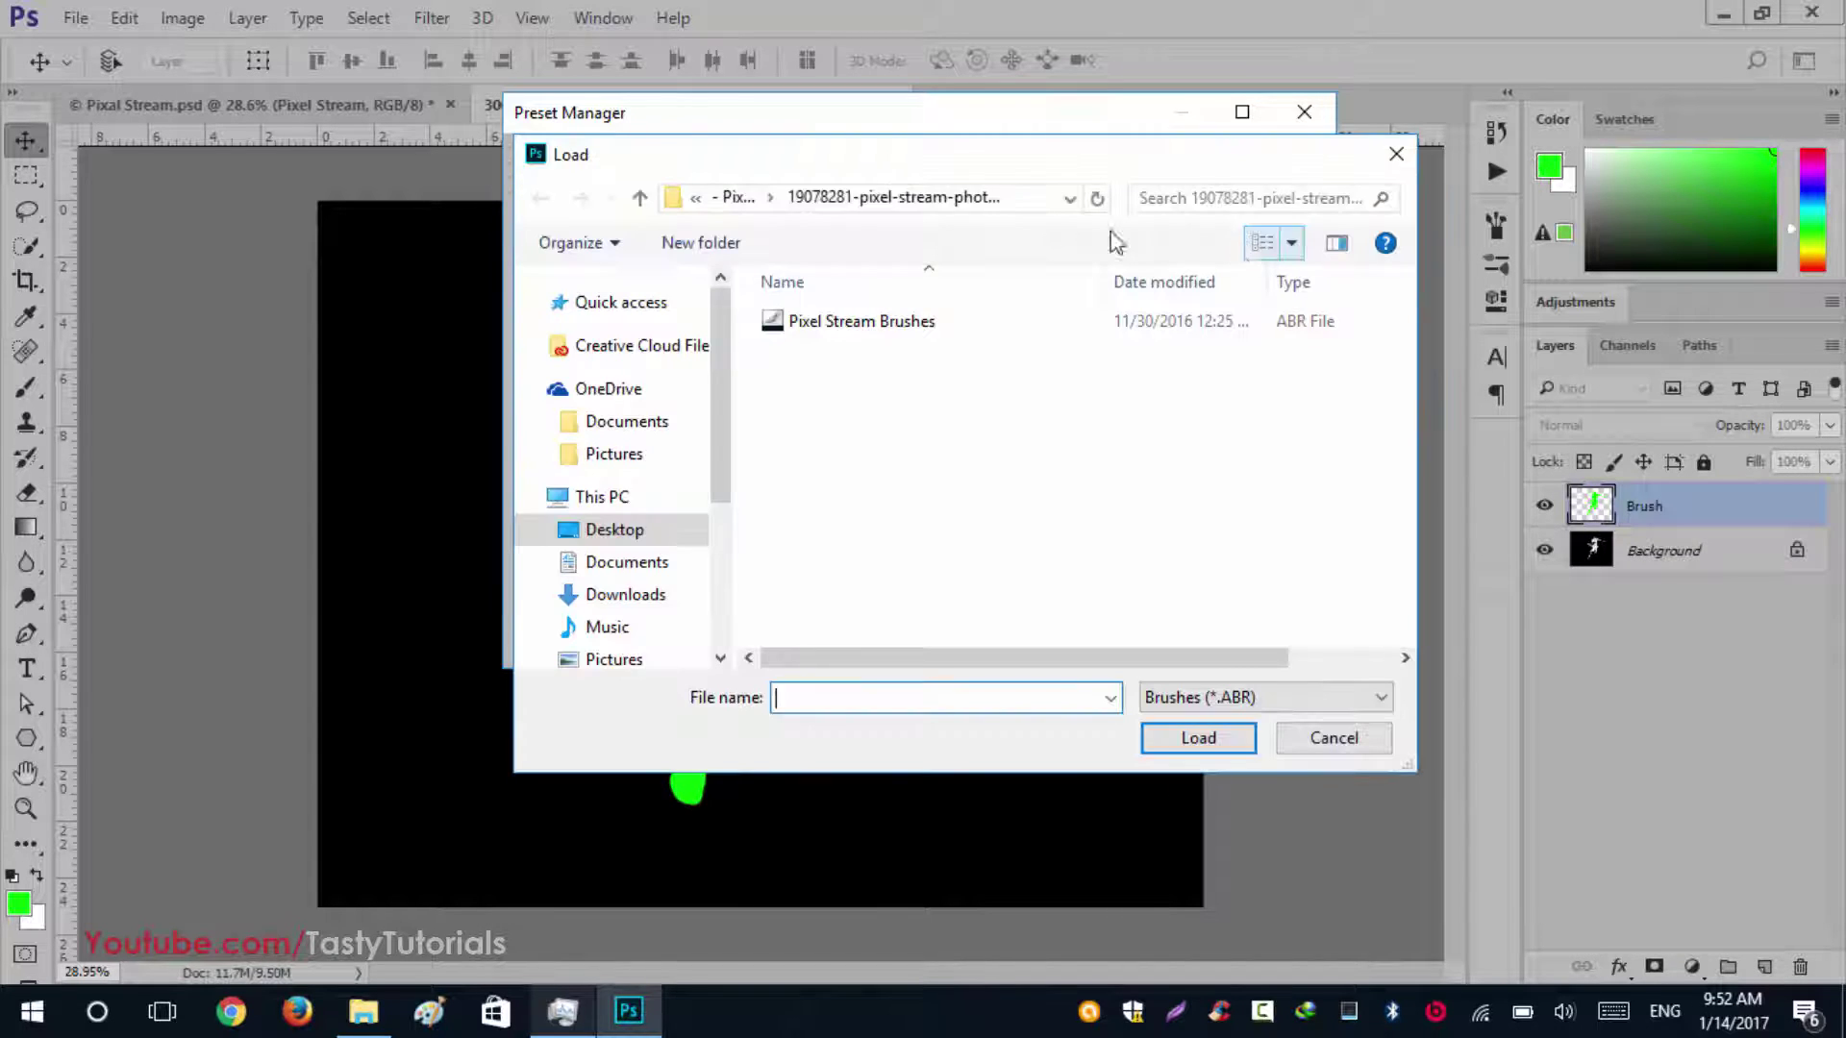
{"action": "left_click_drag", "start_coordinate": [1012, 168], "coordinate": [878, 138]}
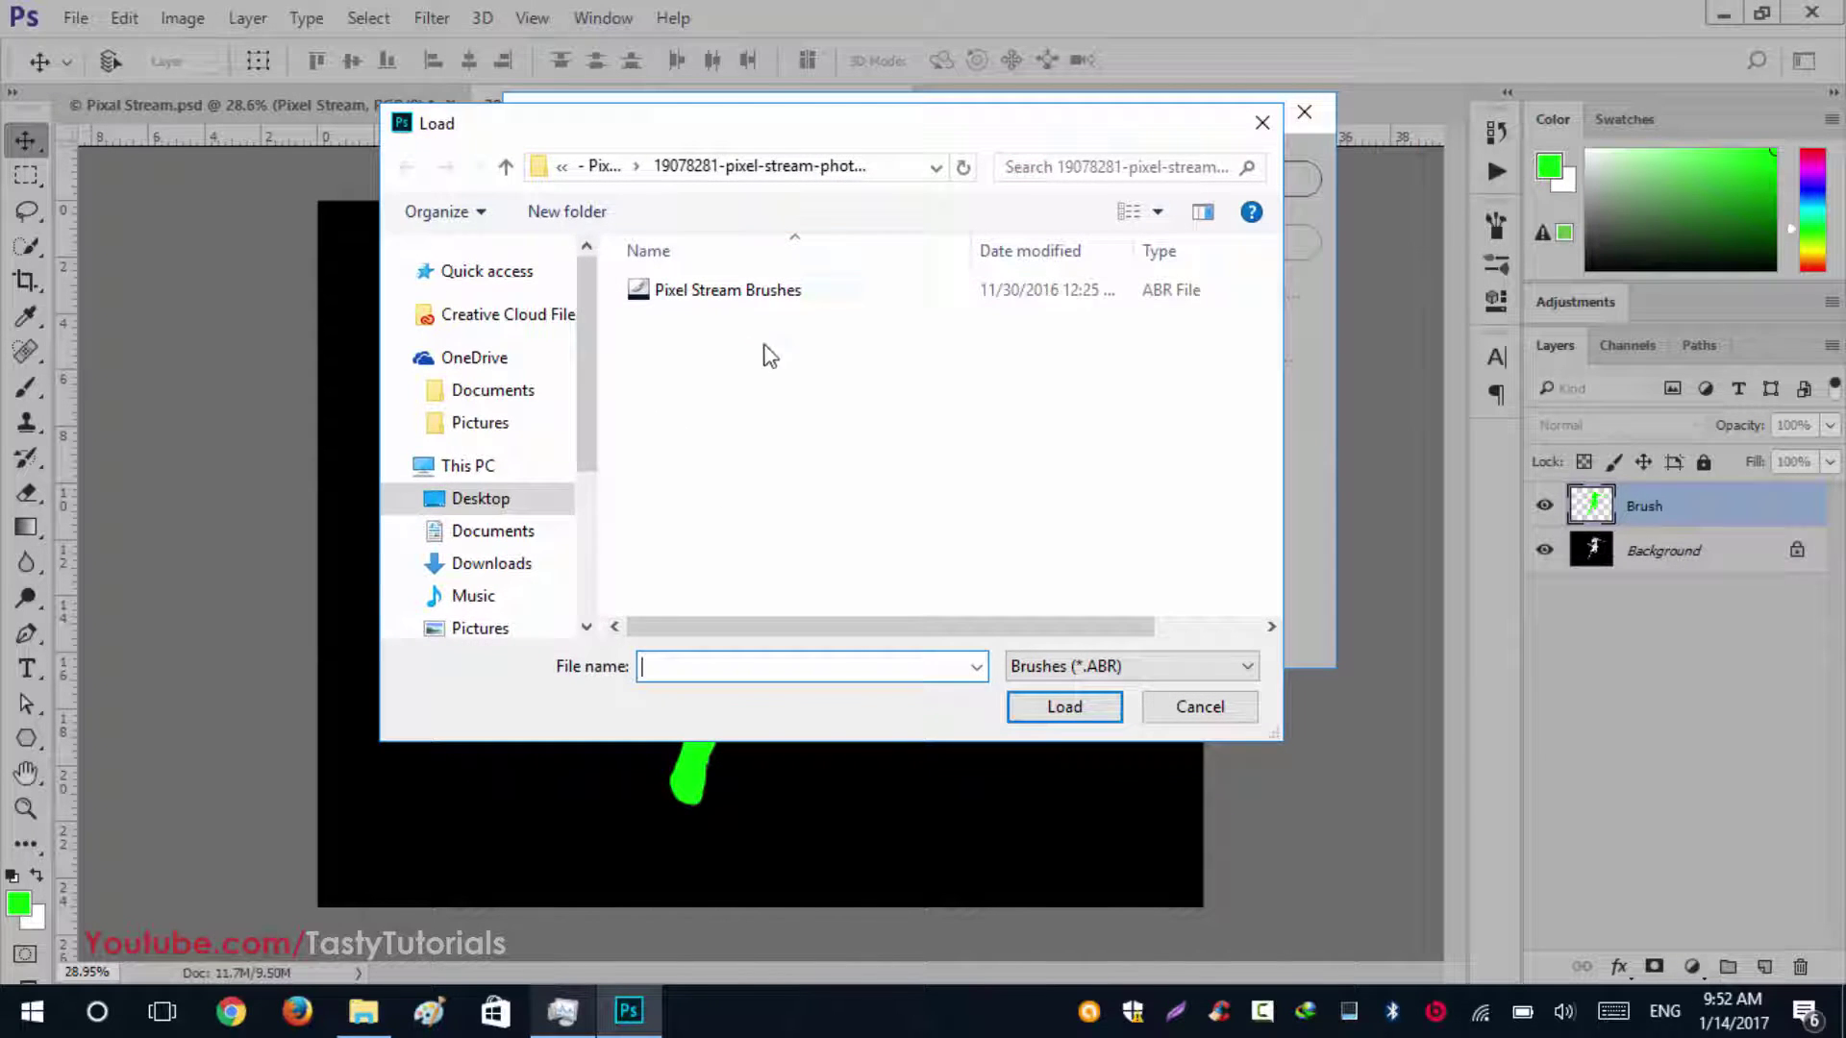
{"action": "left_click", "coordinate": [757, 382]}
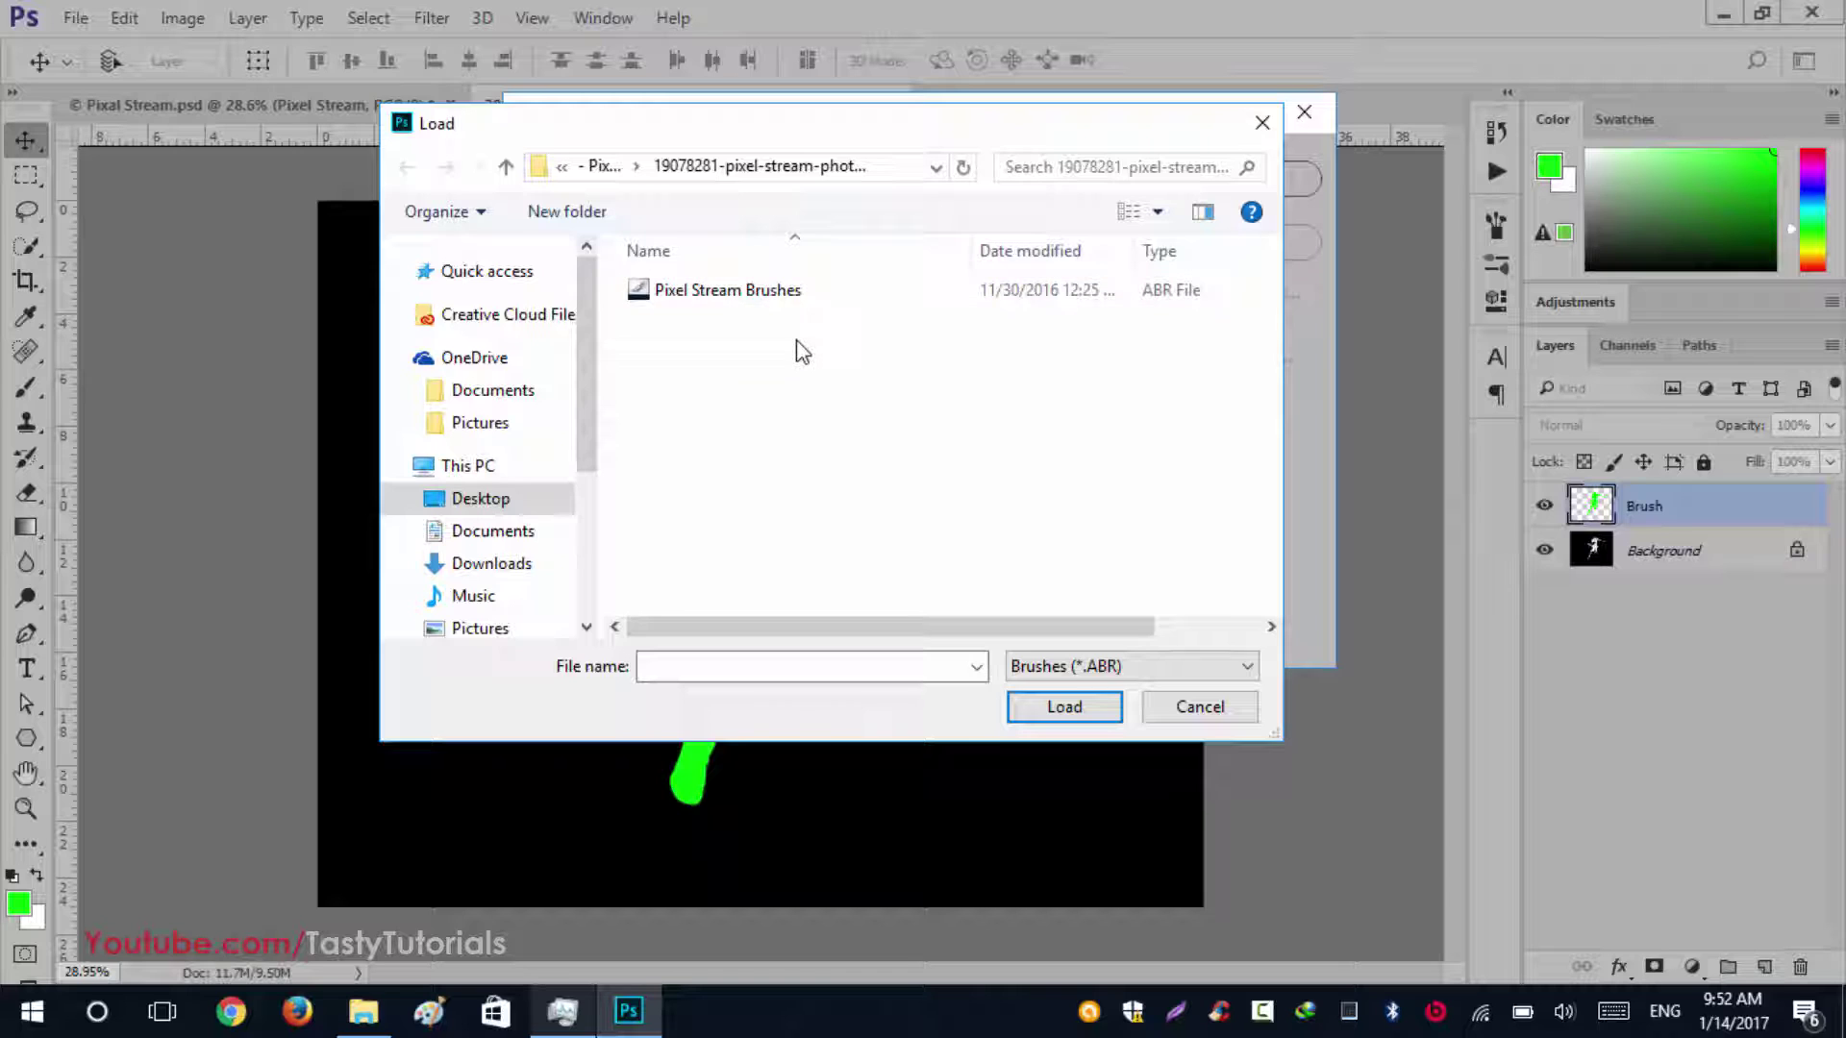
{"action": "left_click", "coordinate": [749, 291]}
{"action": "left_click", "coordinate": [1059, 698]}
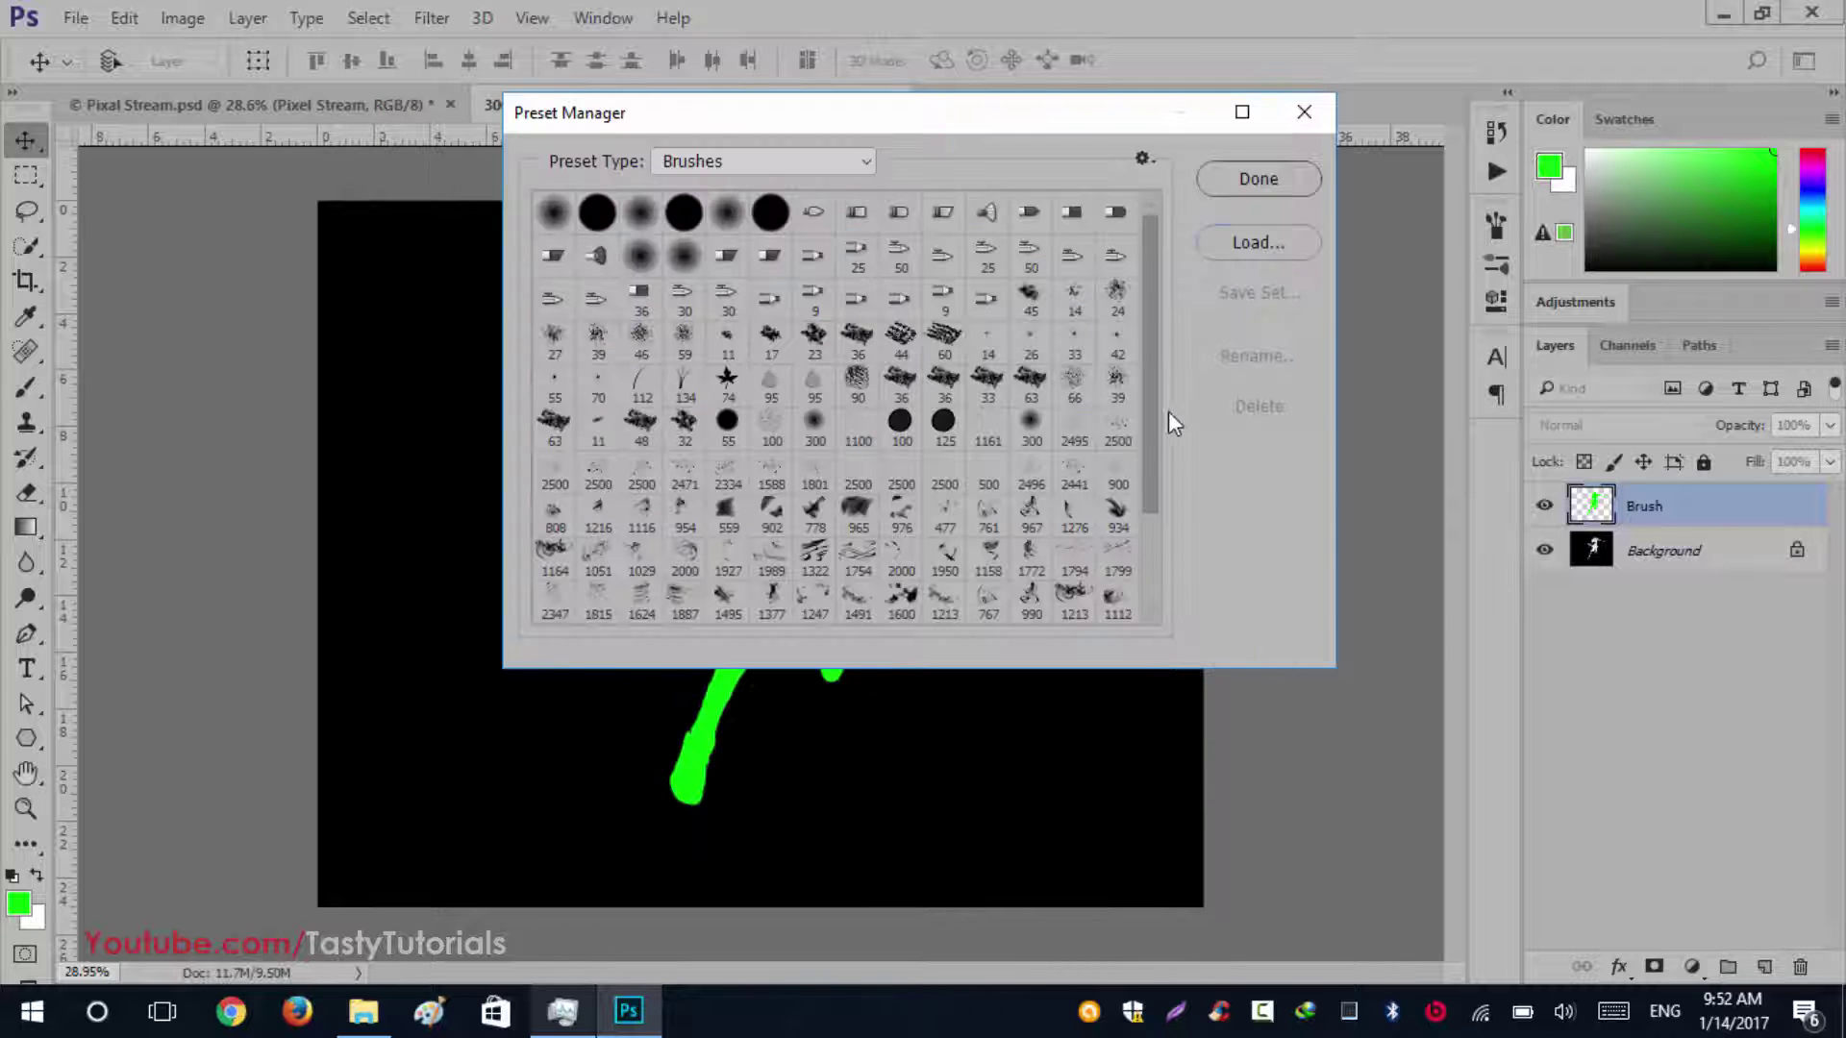
{"action": "left_click_drag", "start_coordinate": [1153, 413], "coordinate": [1162, 569]}
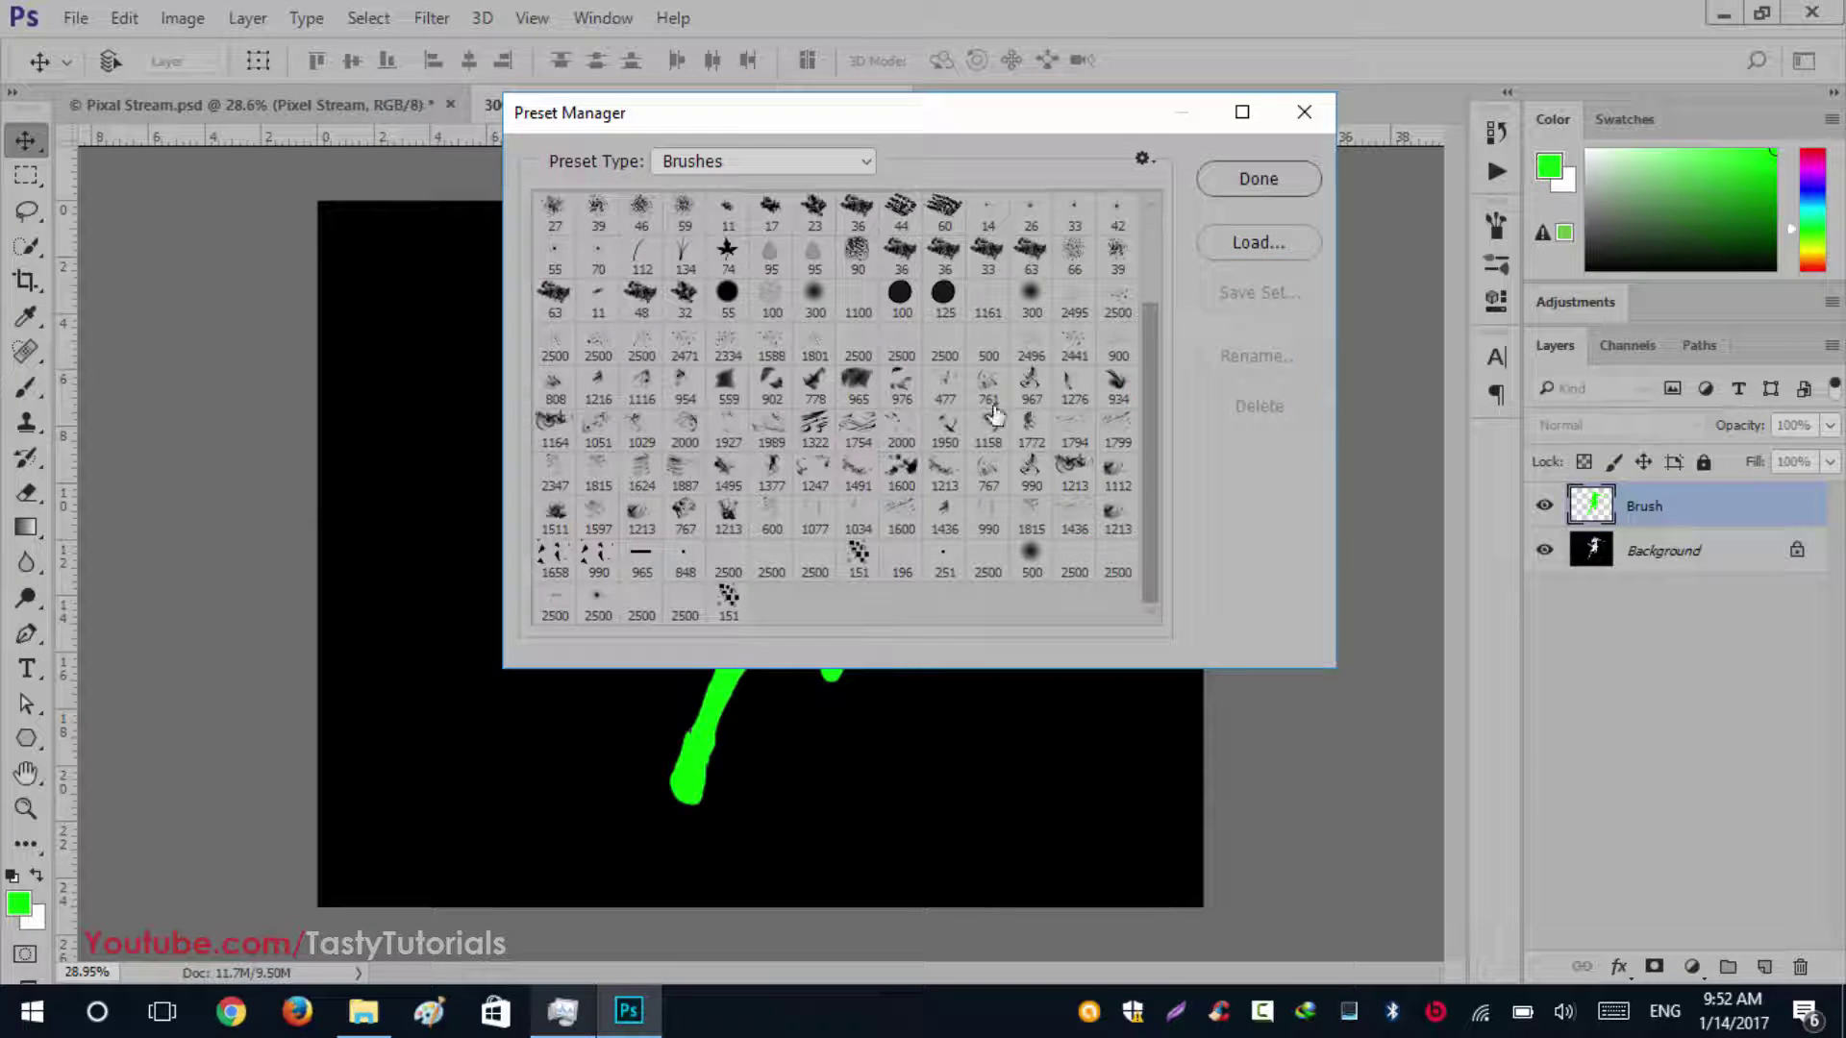
{"action": "left_click", "coordinate": [1267, 177]}
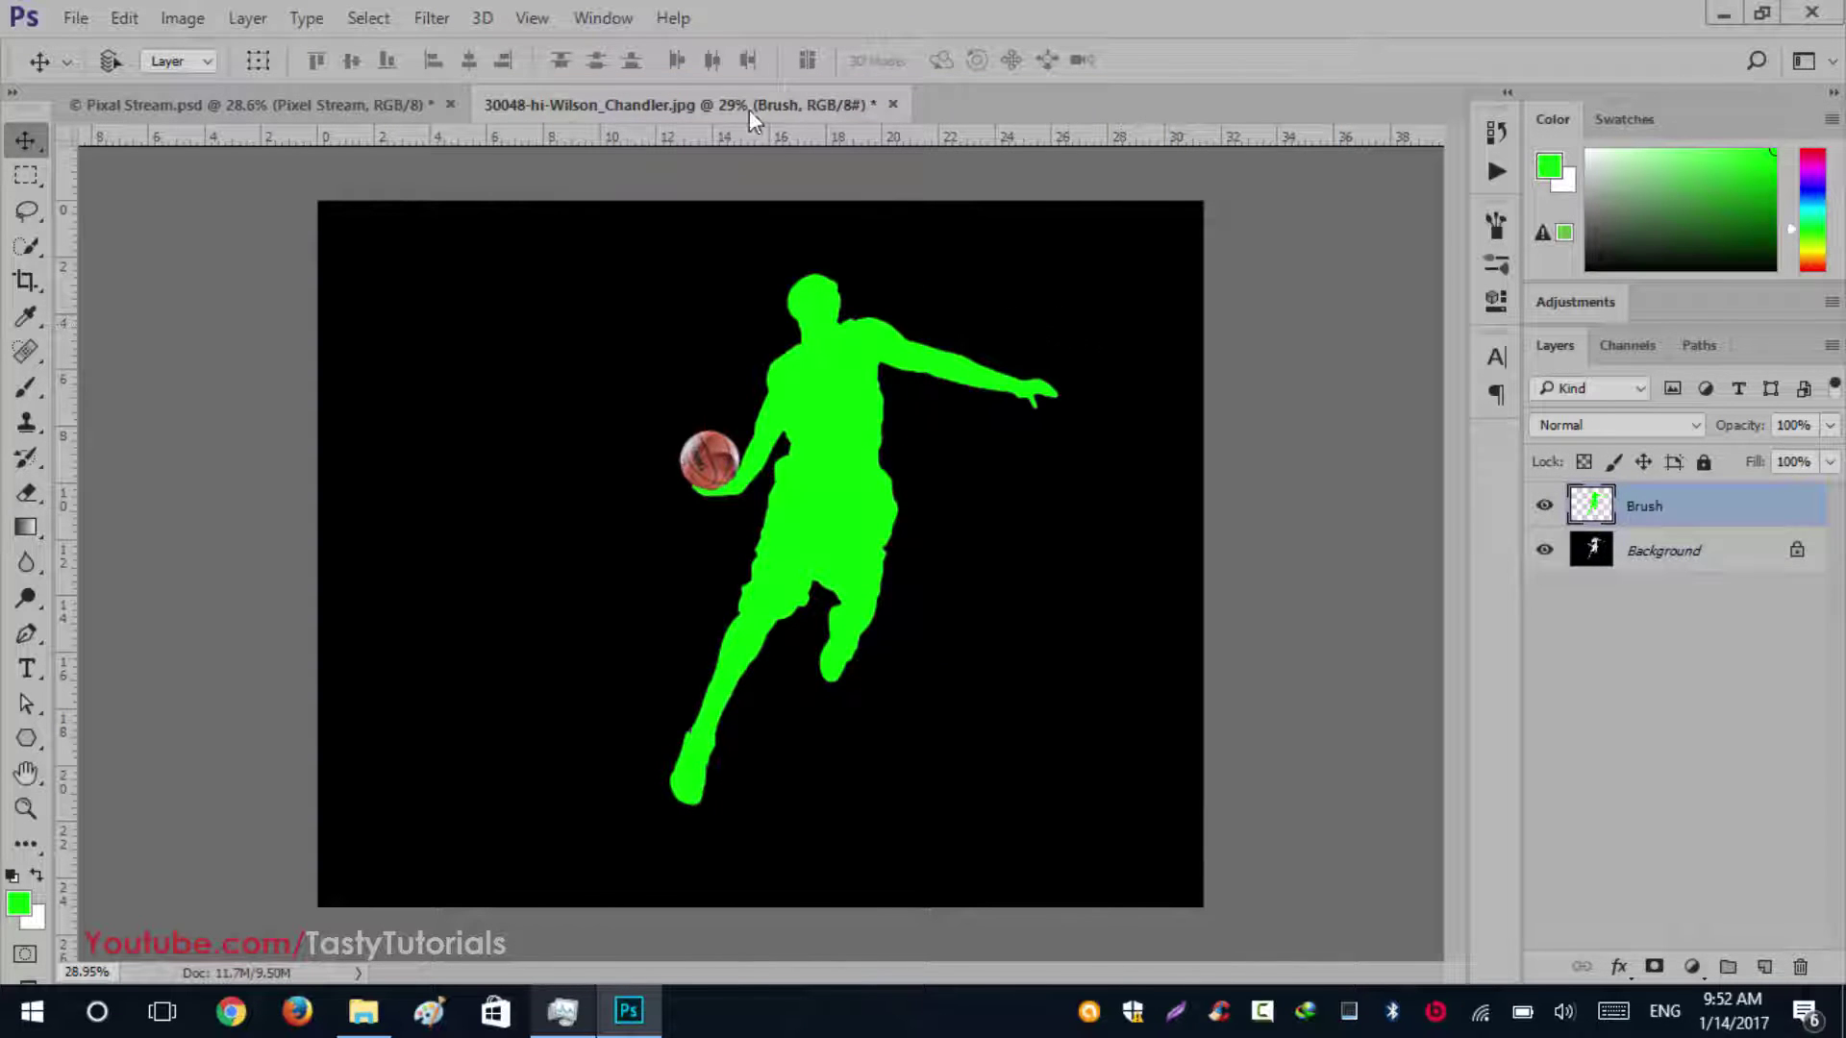
Show the Actions list and expand the Pixel Stream Left action in the Pixel Stream Photoshop Actions set
{"action": "left_click", "coordinate": [600, 13]}
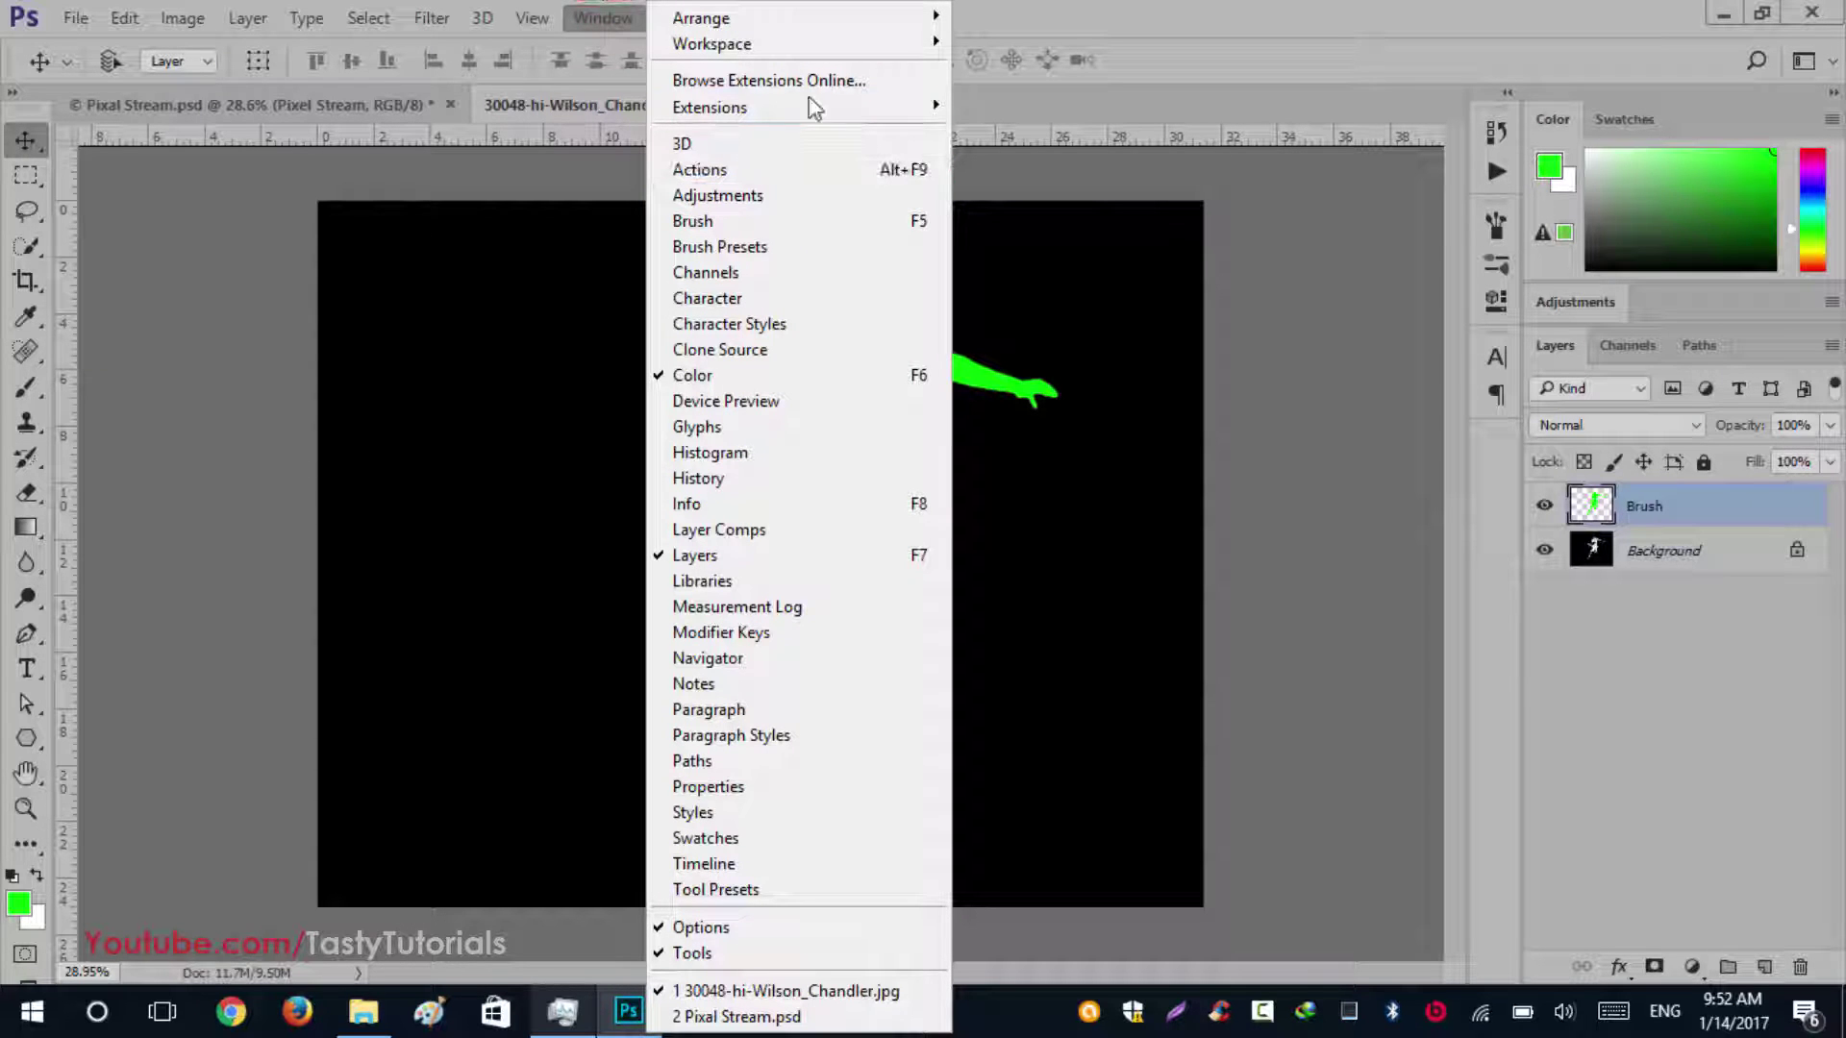
{"action": "left_click", "coordinate": [727, 169]}
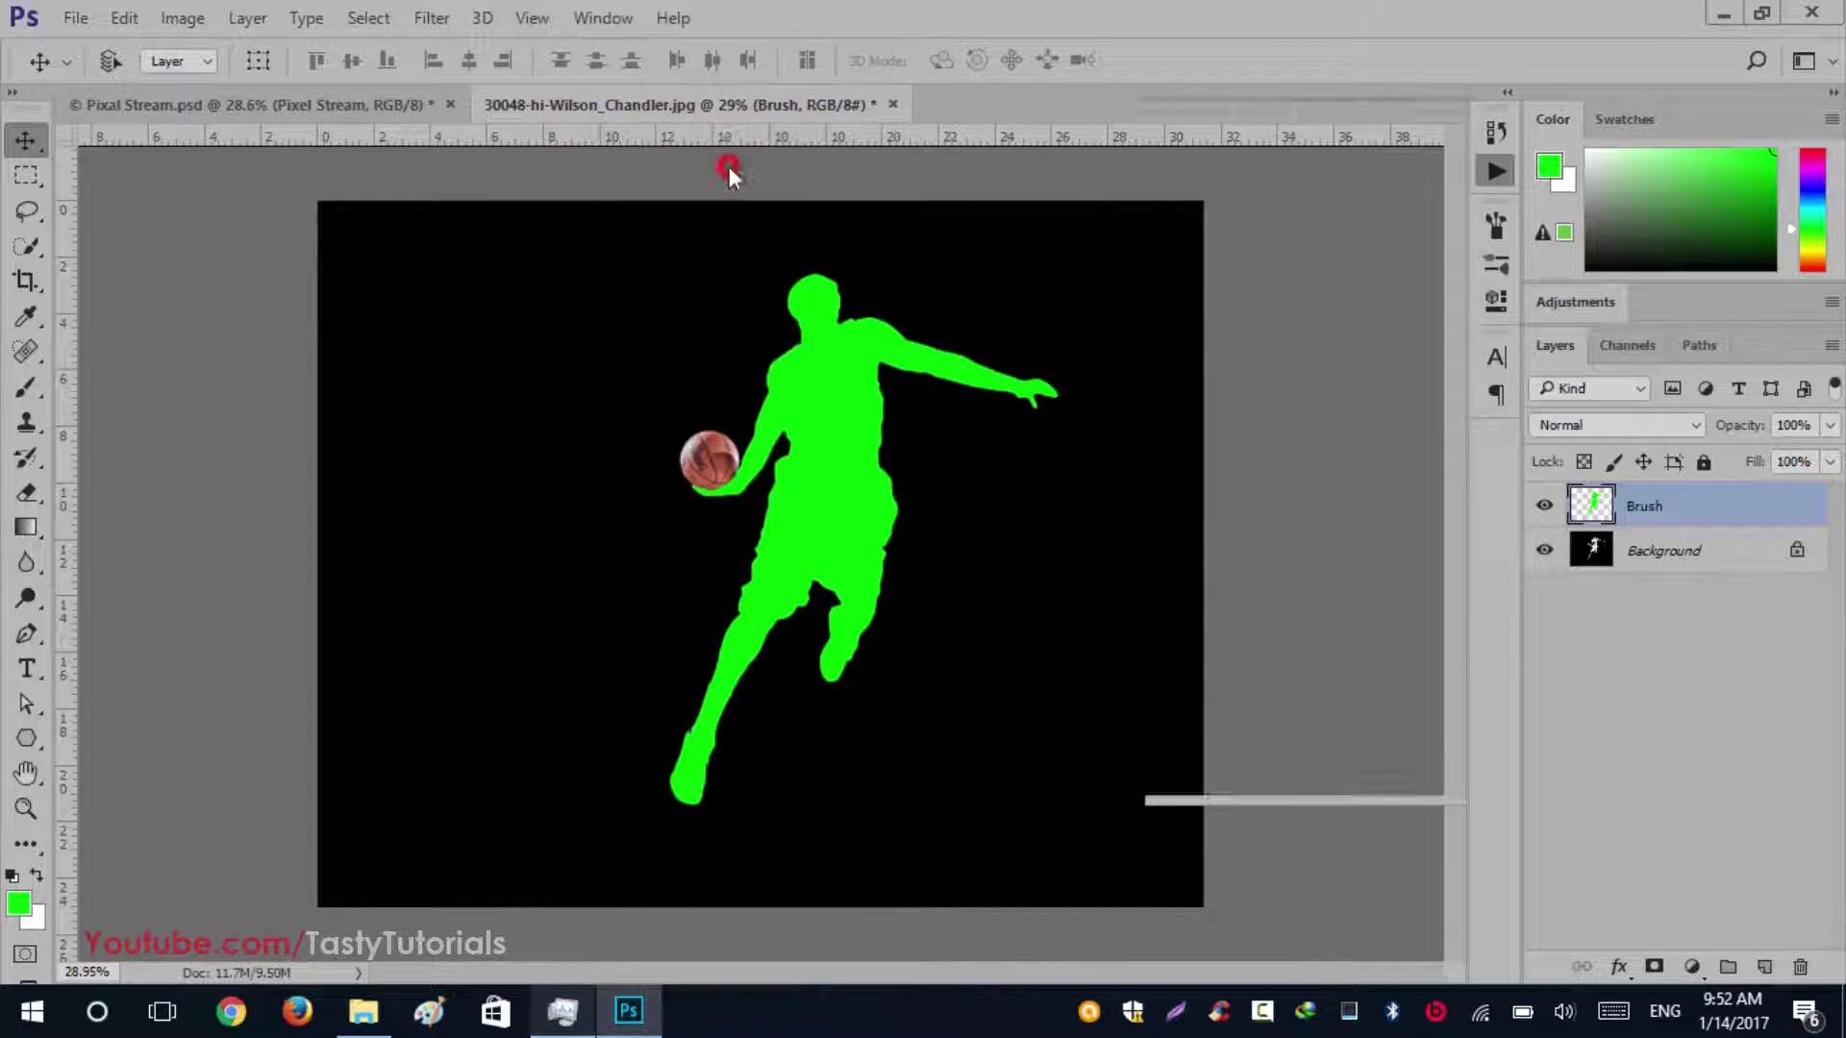
{"action": "left_click", "coordinate": [1240, 158]}
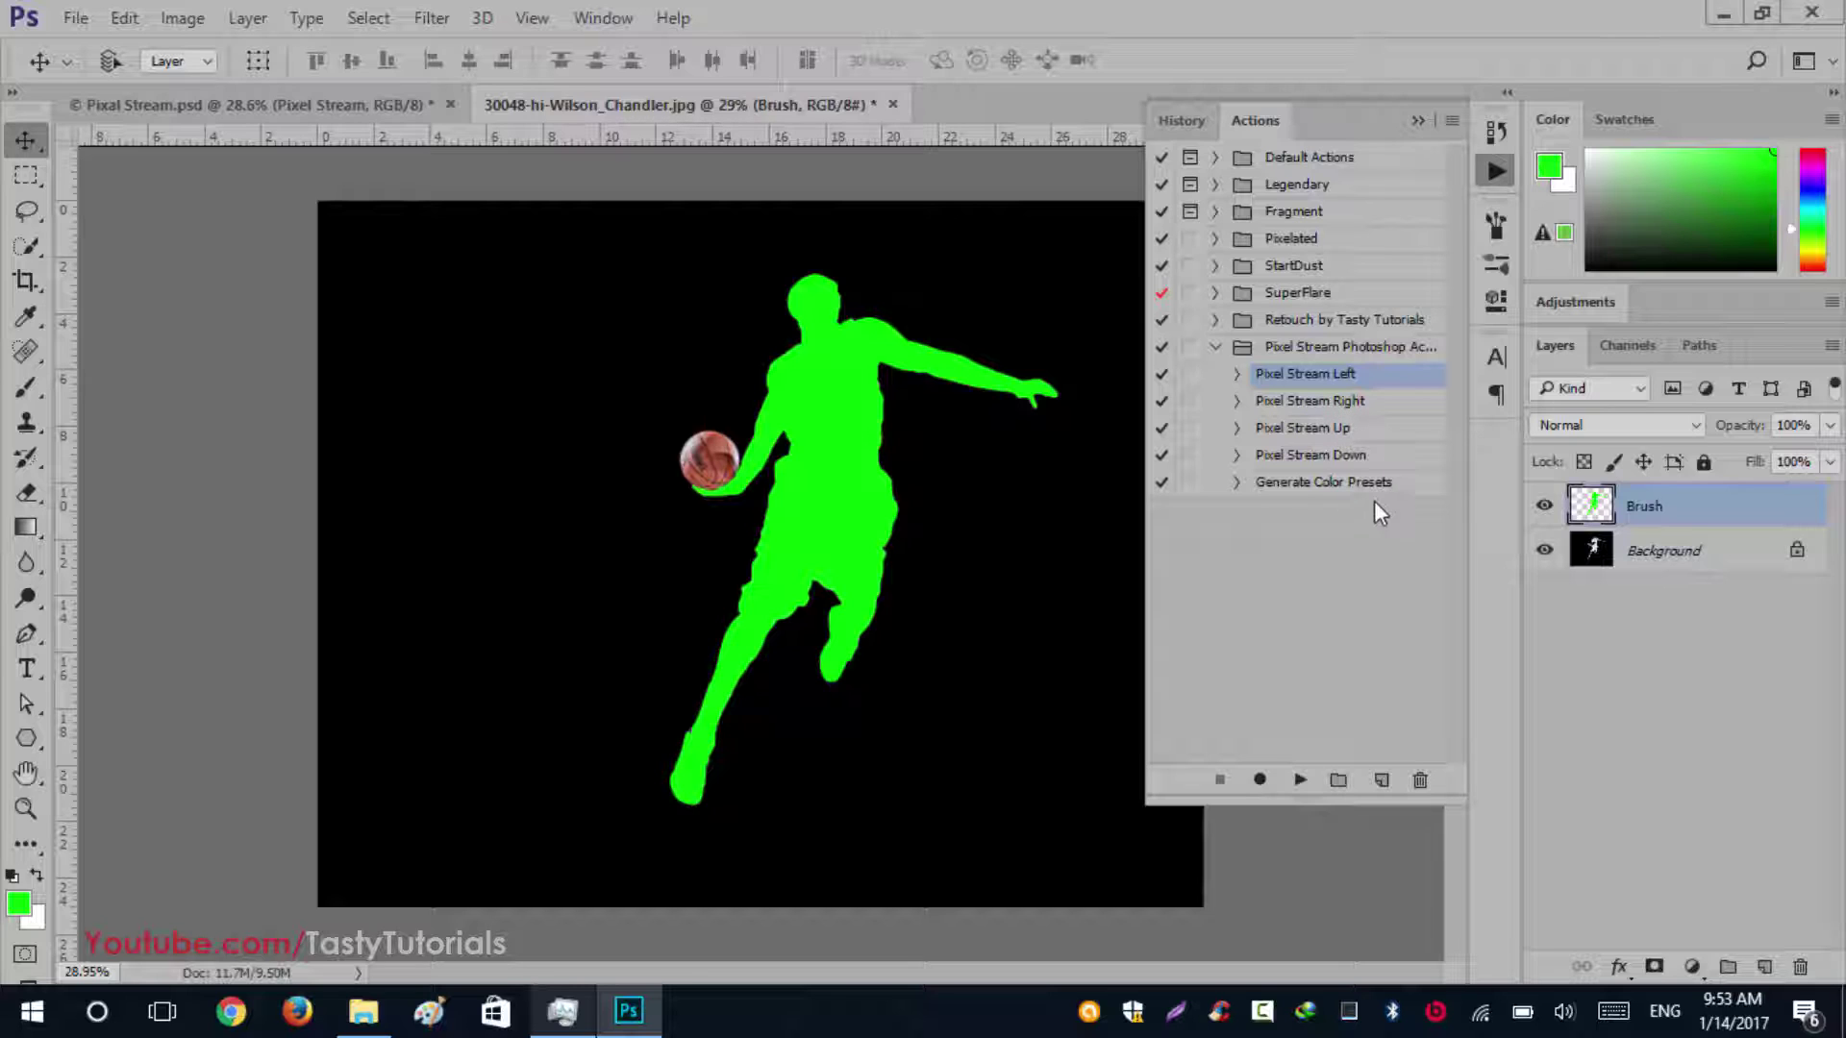
{"action": "left_click", "coordinate": [1355, 483]}
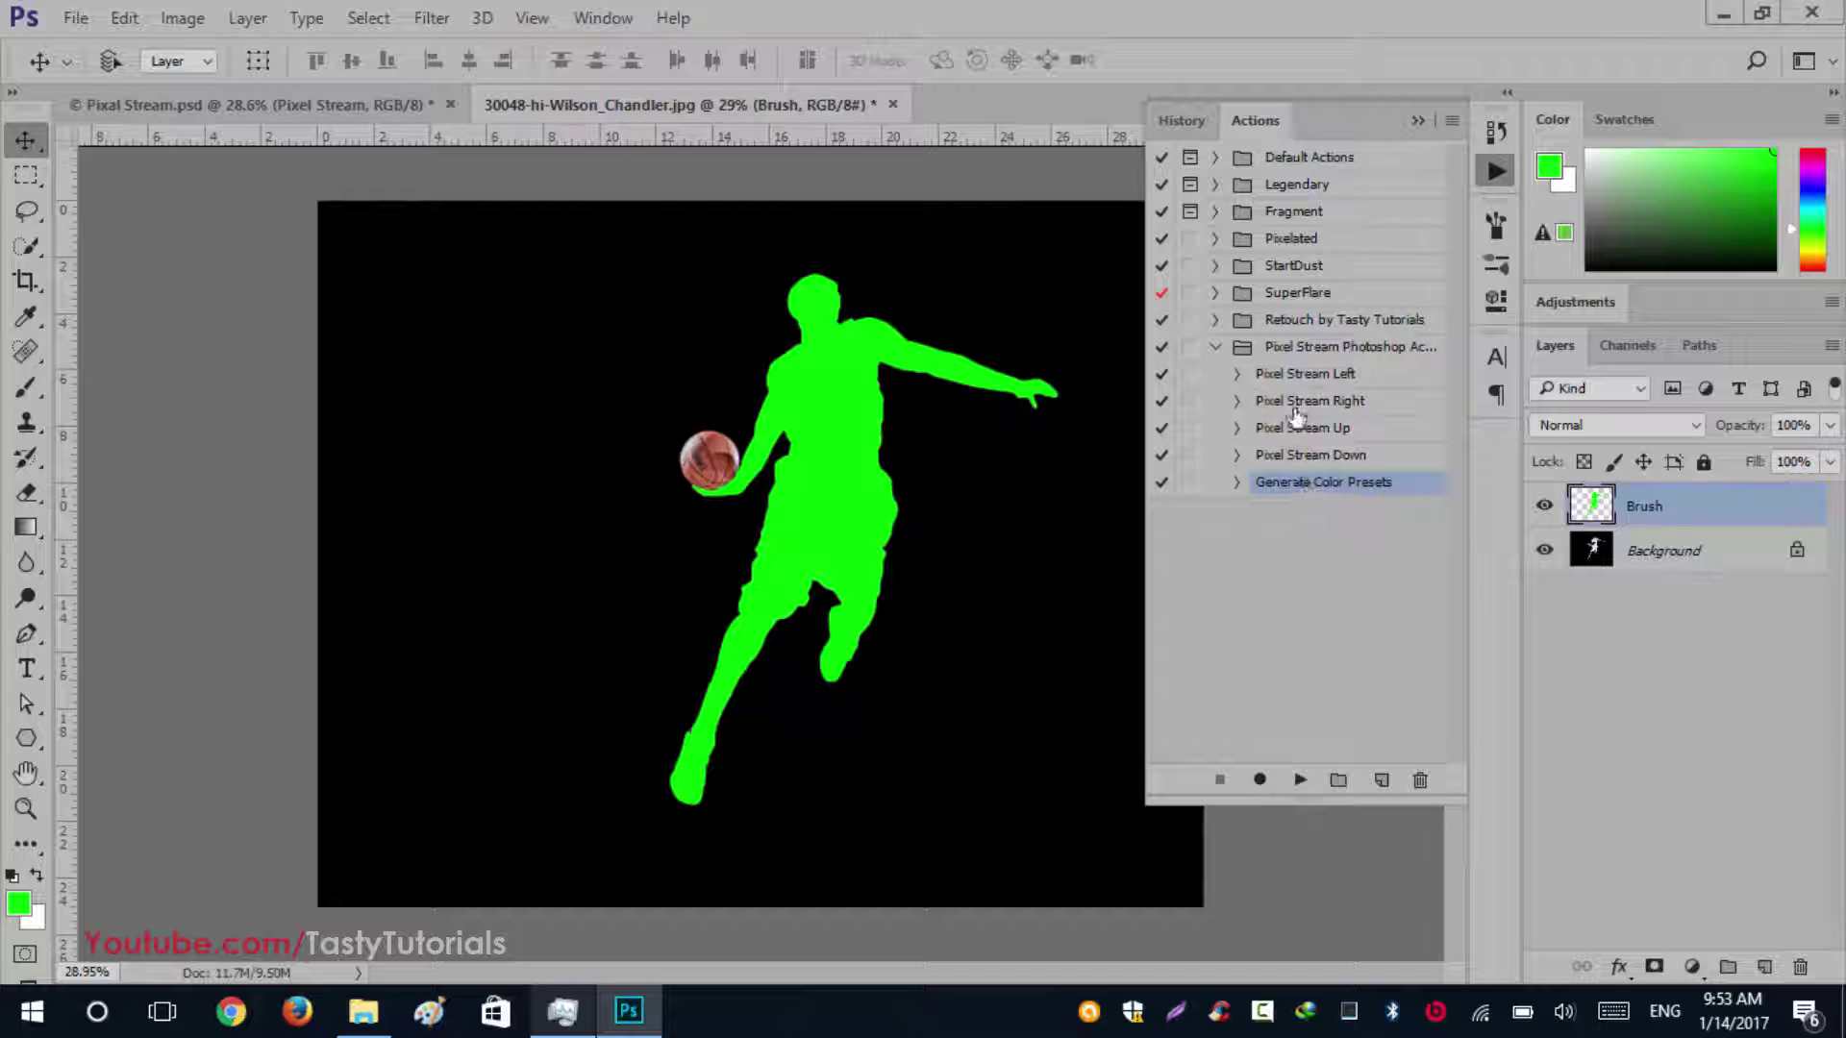
{"action": "scroll", "coordinate": [832, 506], "scroll_direction": "down", "scroll_amount": 1}
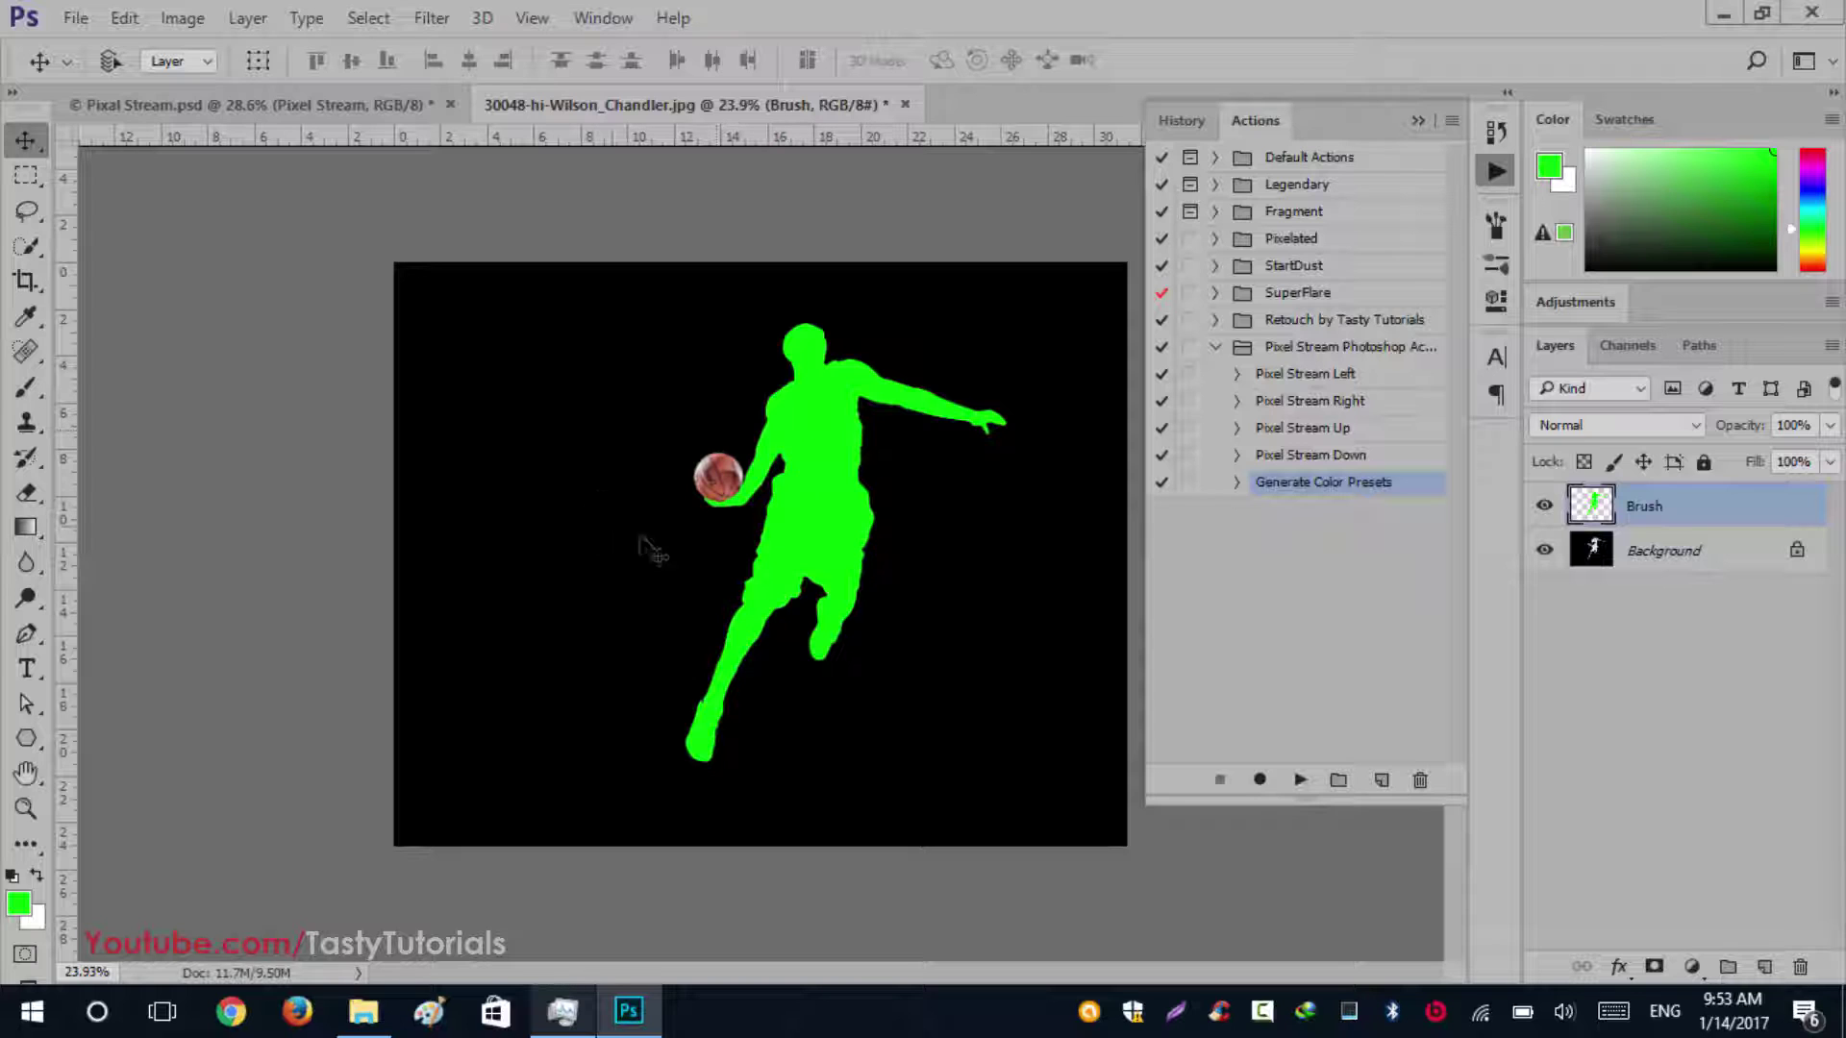
{"action": "left_click", "coordinate": [1288, 375]}
{"action": "left_click", "coordinate": [1237, 373]}
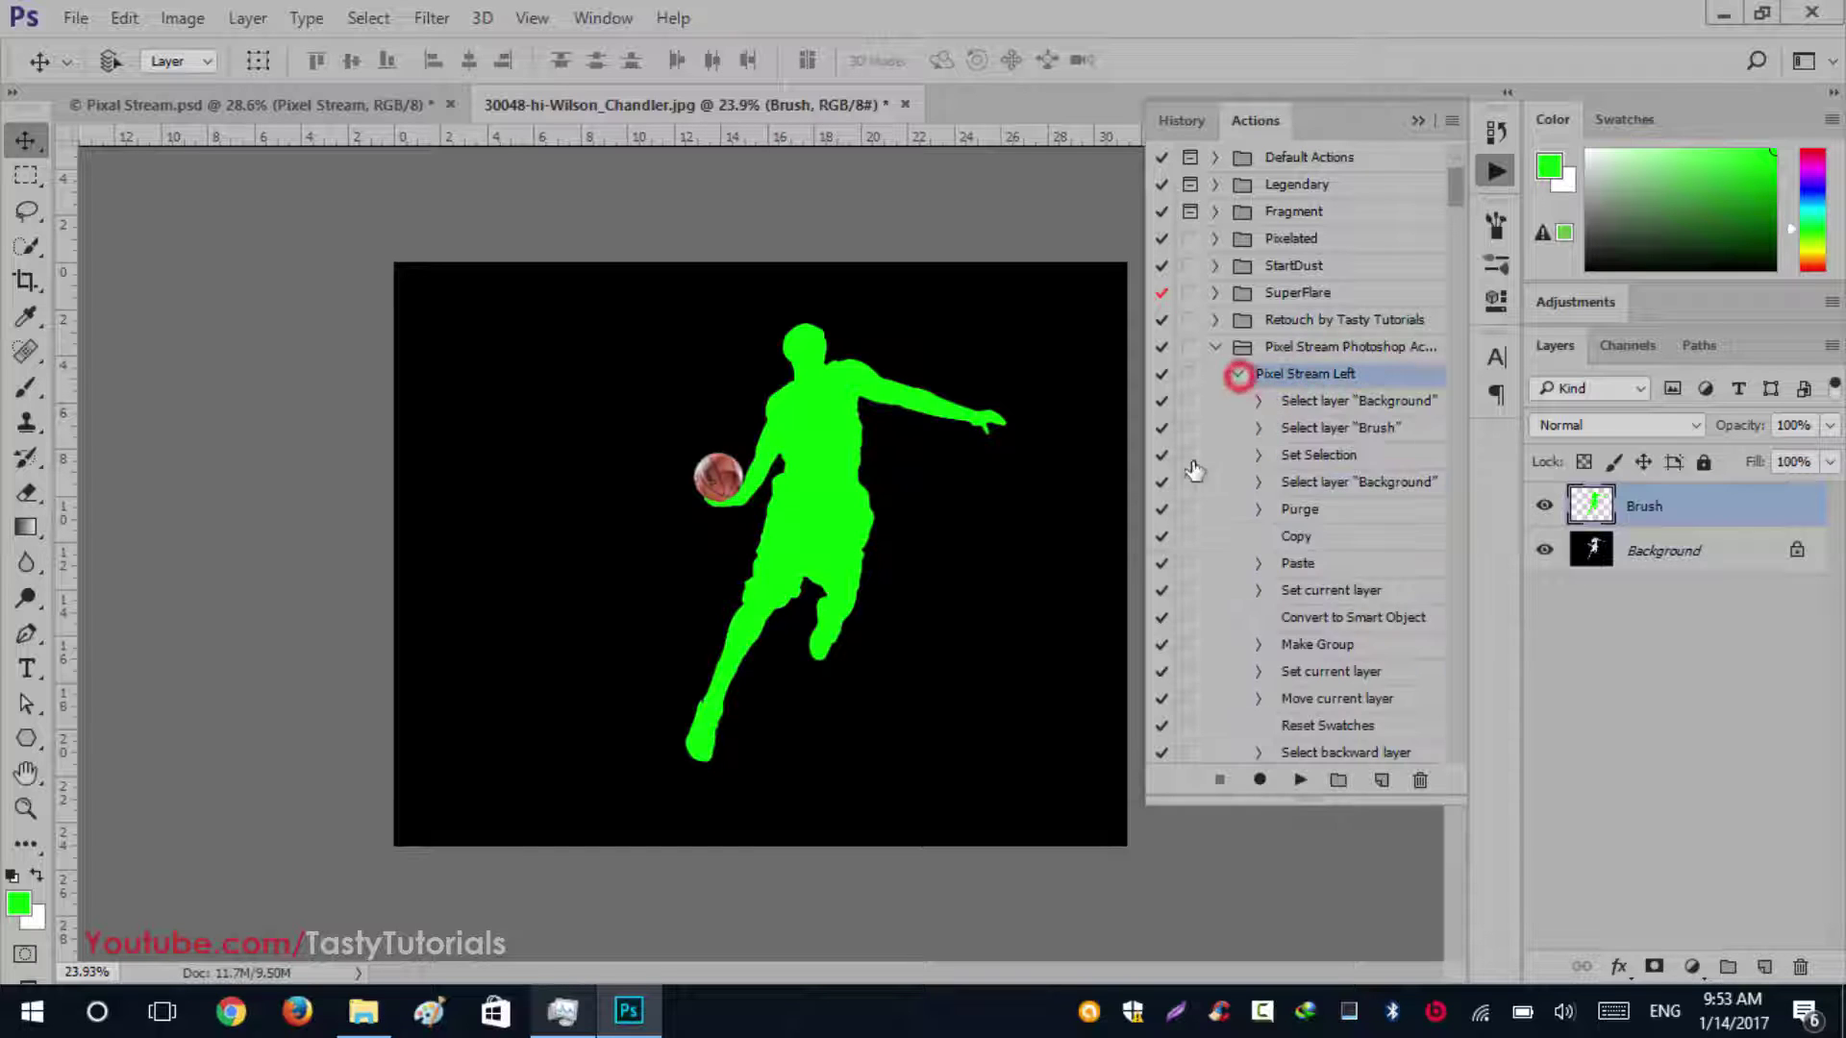
Purge all cached undo, clipboard and history data from memory
{"action": "left_click", "coordinate": [1301, 782]}
{"action": "left_click", "coordinate": [124, 18]}
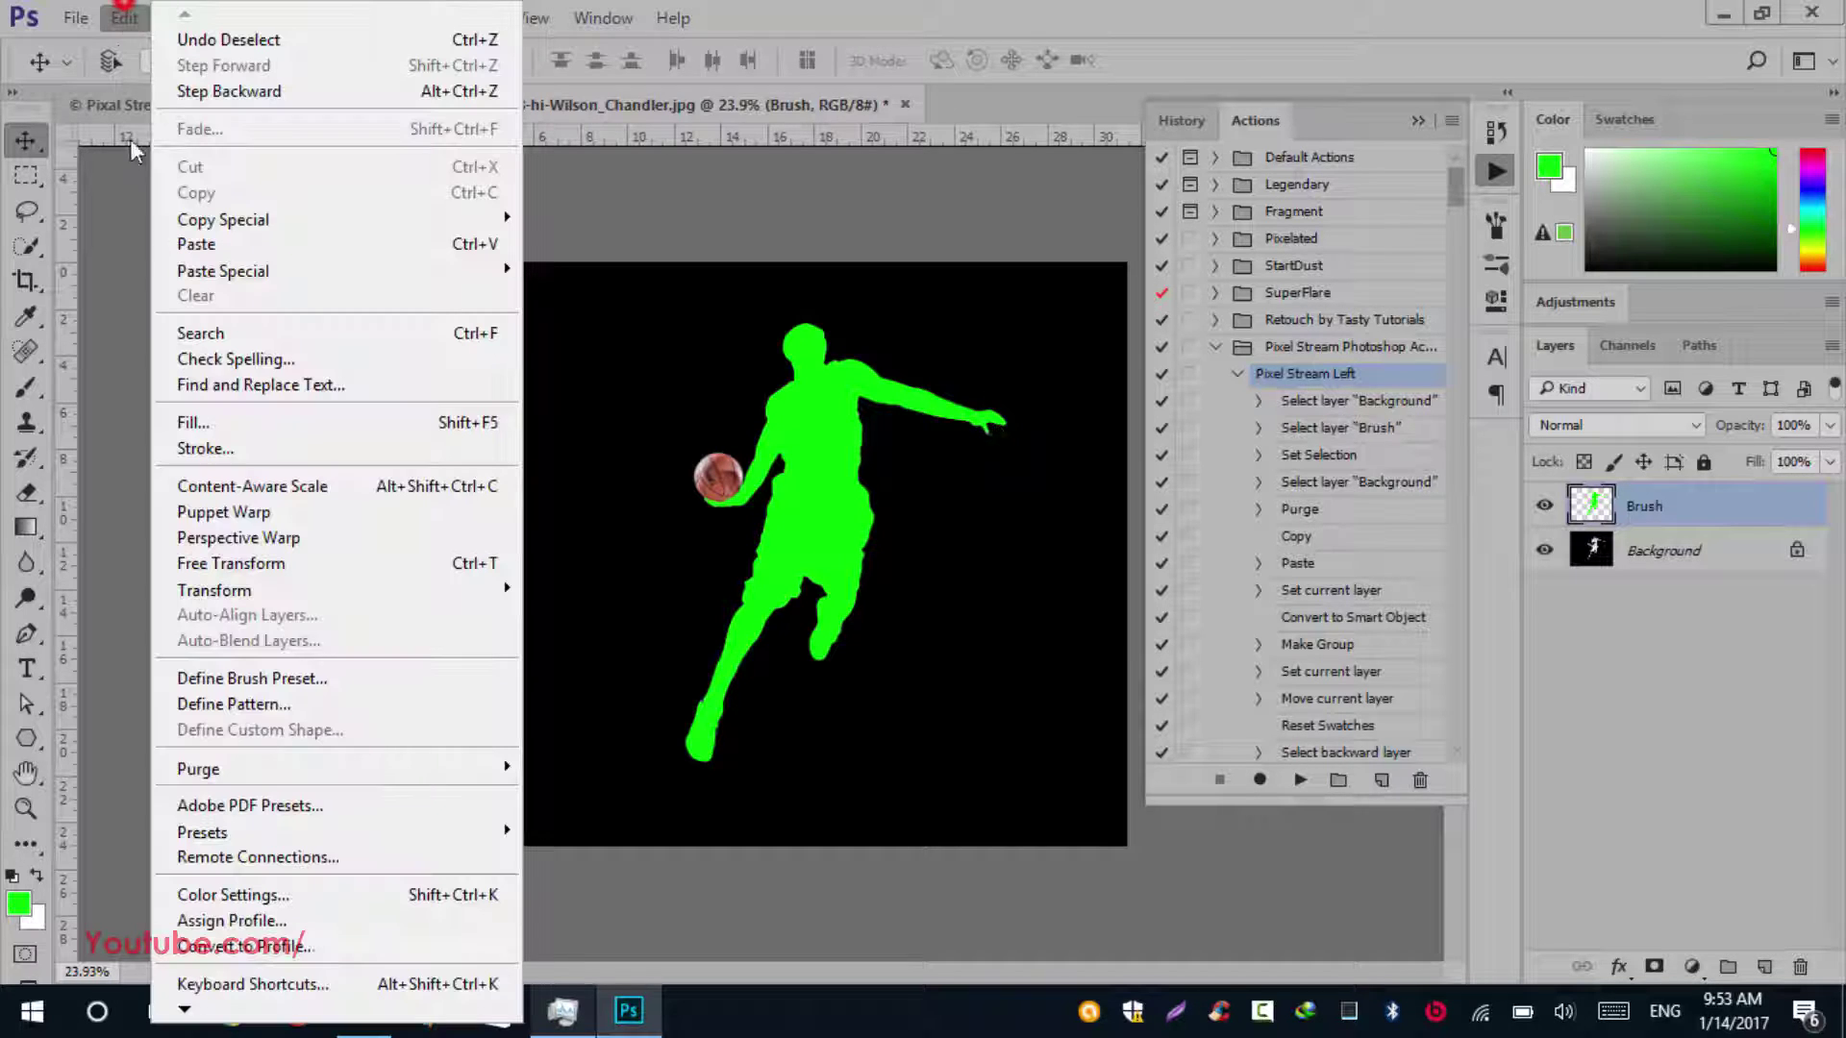
{"action": "mouse_move", "coordinate": [414, 769]}
{"action": "left_click", "coordinate": [551, 841]}
{"action": "left_click_drag", "start_coordinate": [894, 274], "coordinate": [940, 258]}
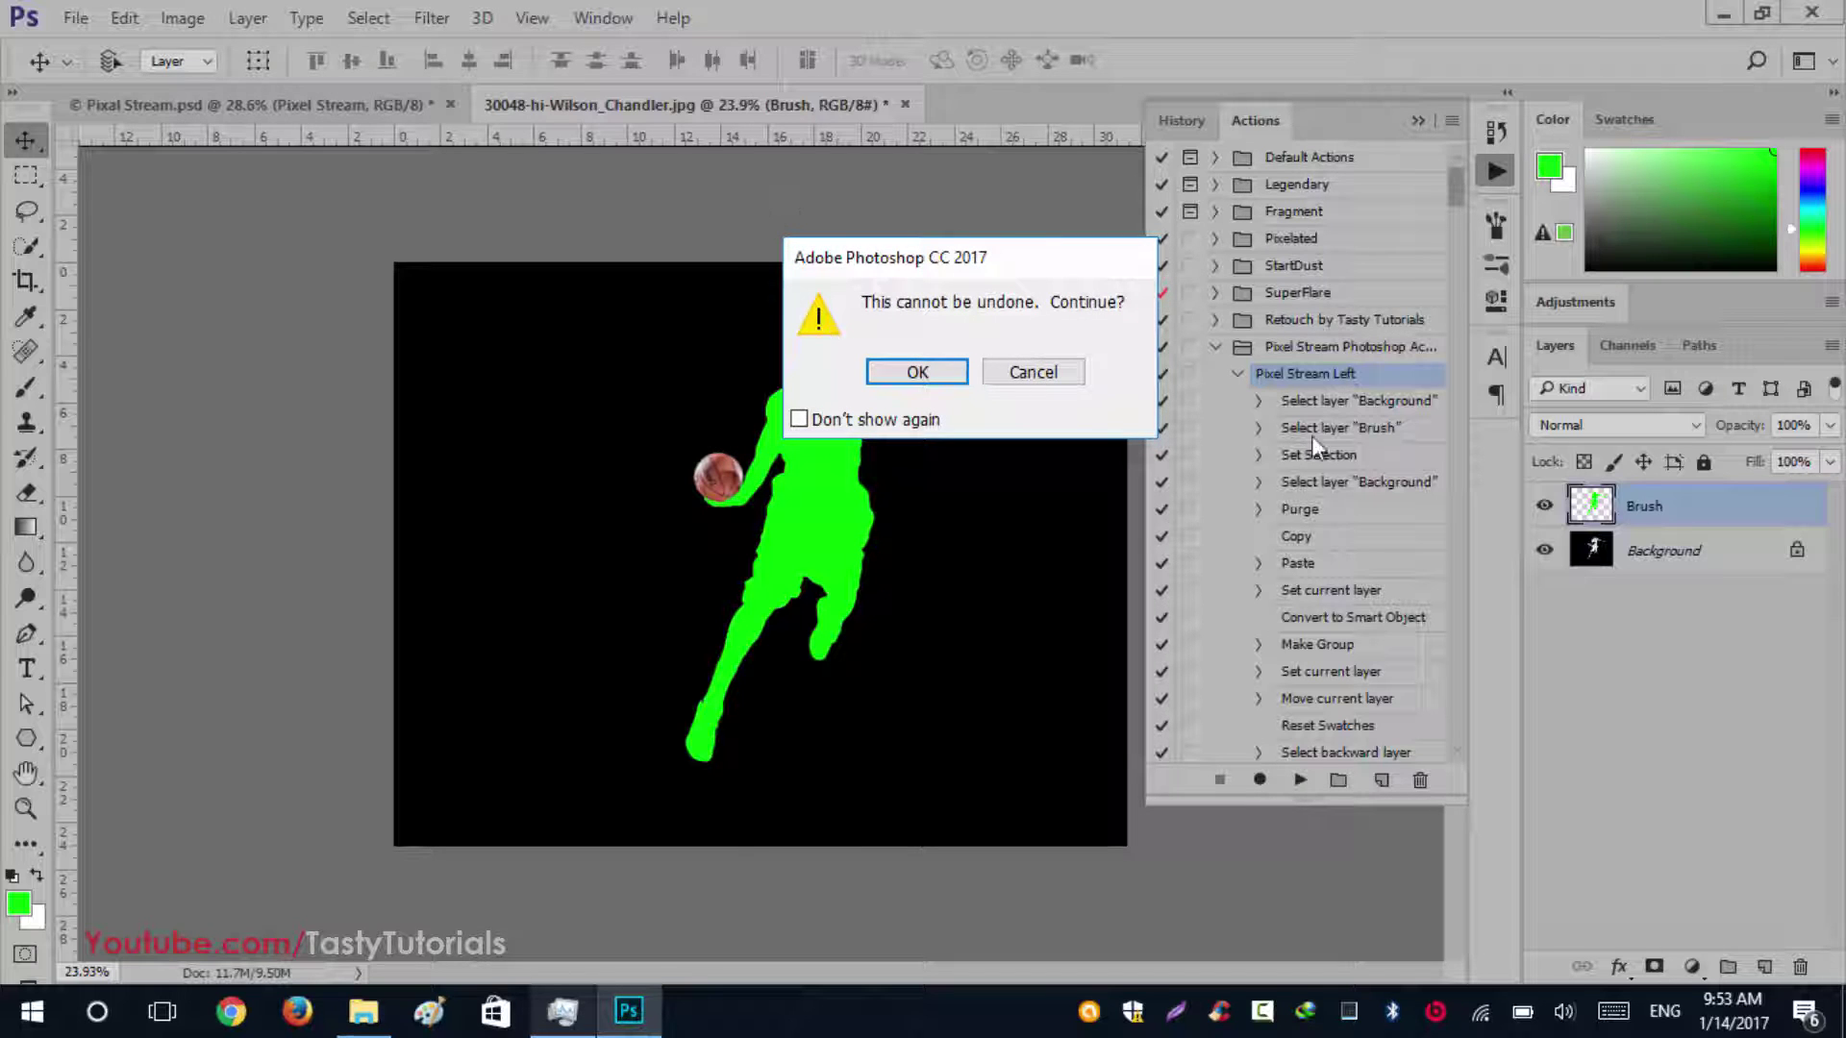
{"action": "left_click", "coordinate": [902, 371]}
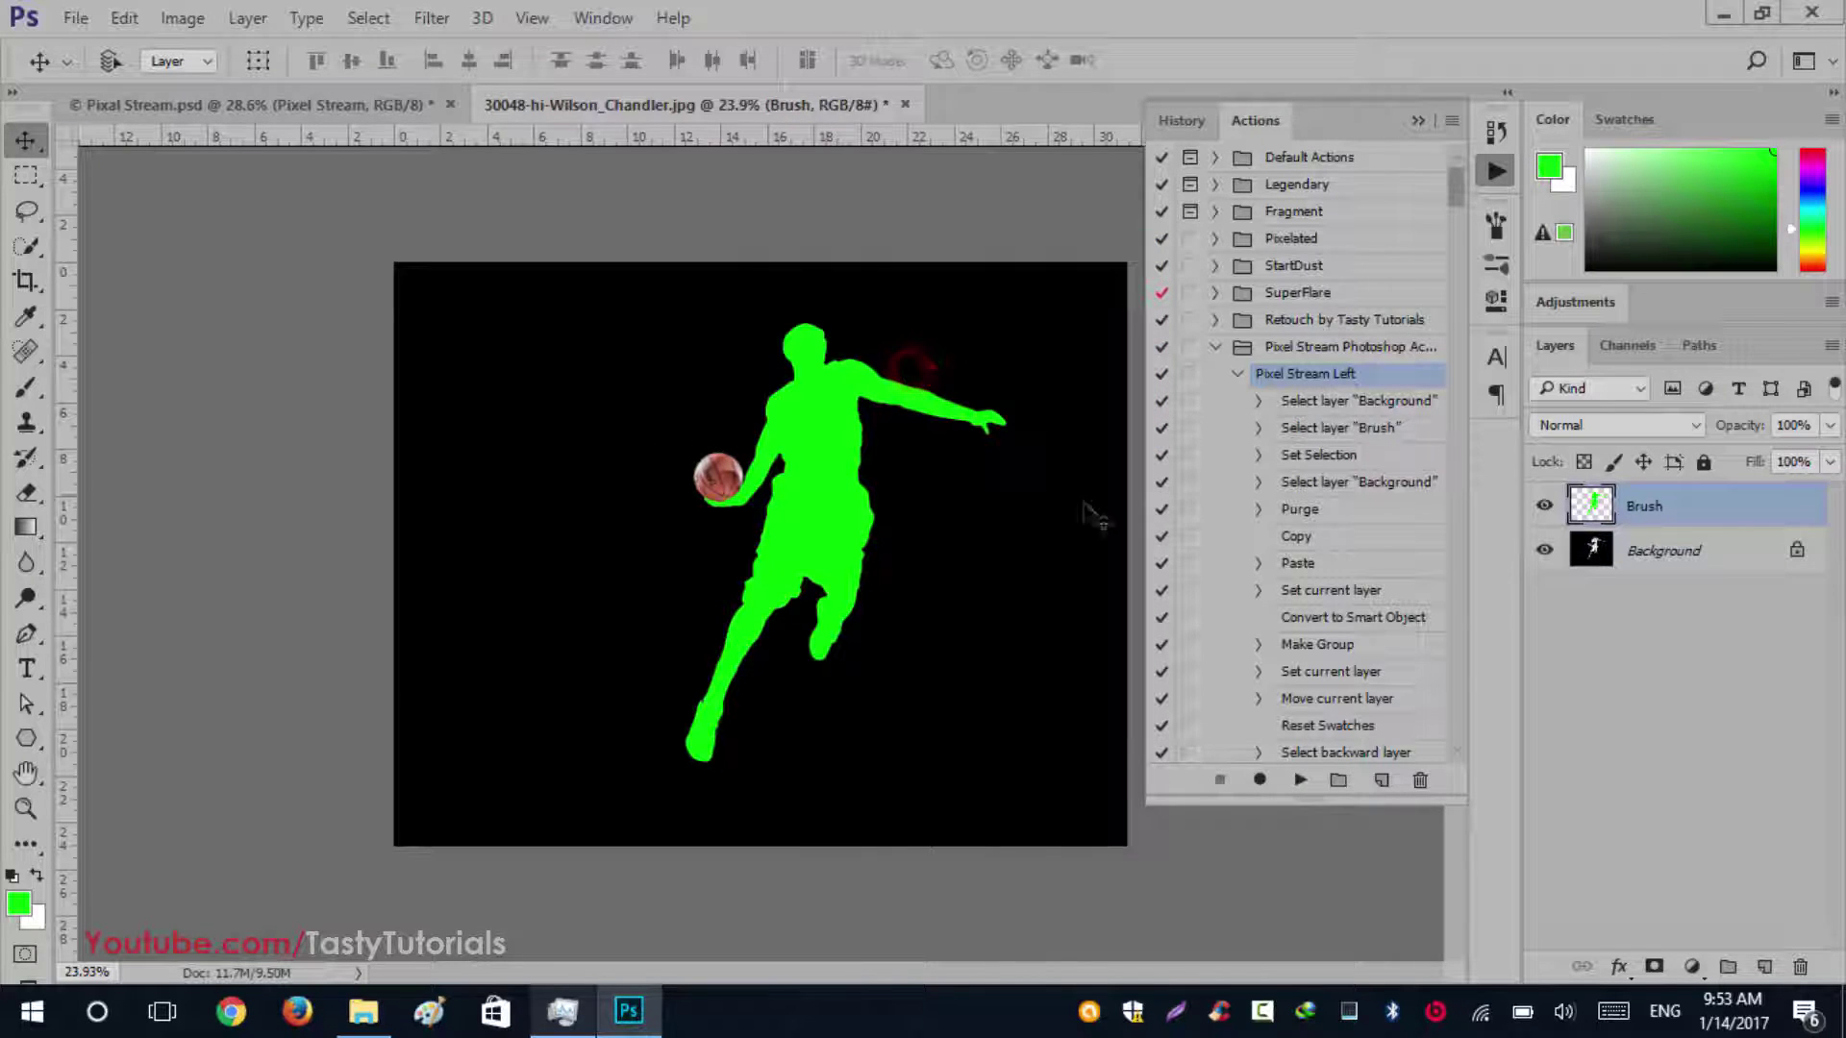
Play the Pixel Stream Left action, collapse its action set and the Actions list, and switch to the Move tool
{"action": "left_click", "coordinate": [1304, 782]}
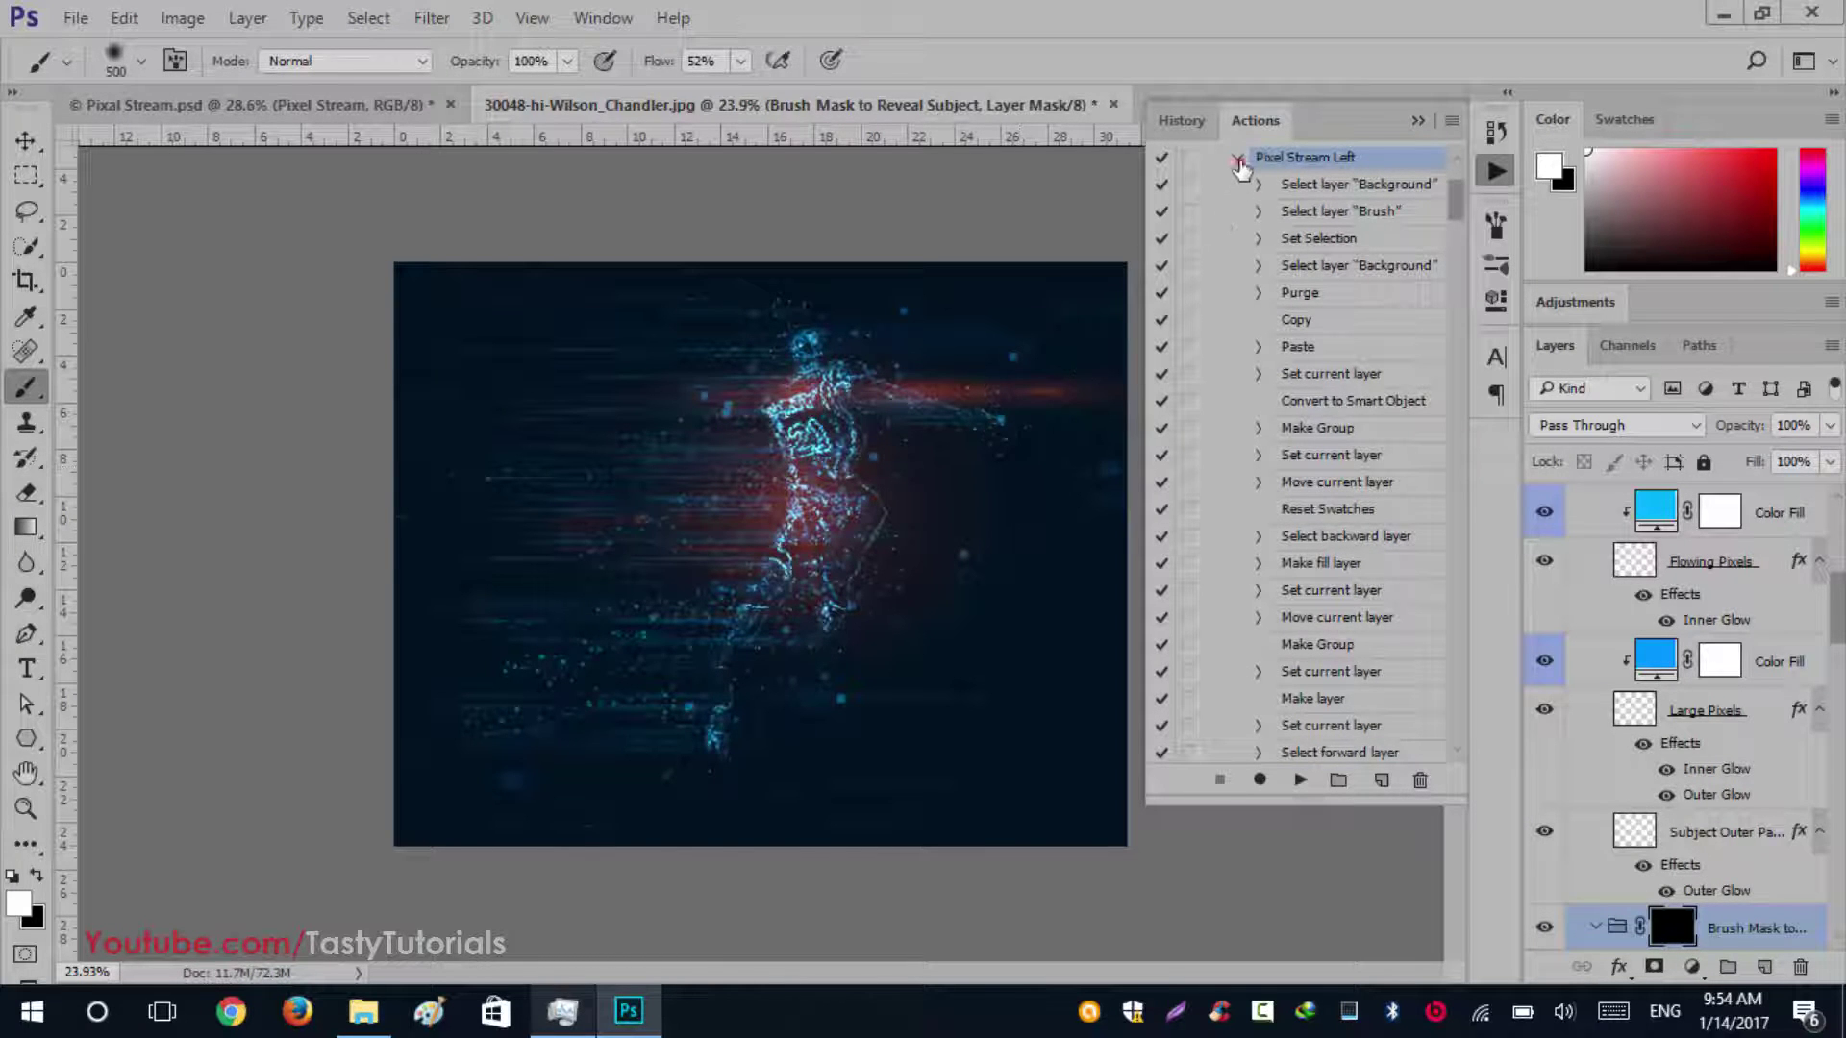
{"action": "left_click", "coordinate": [1238, 160]}
{"action": "left_click", "coordinate": [1215, 347]}
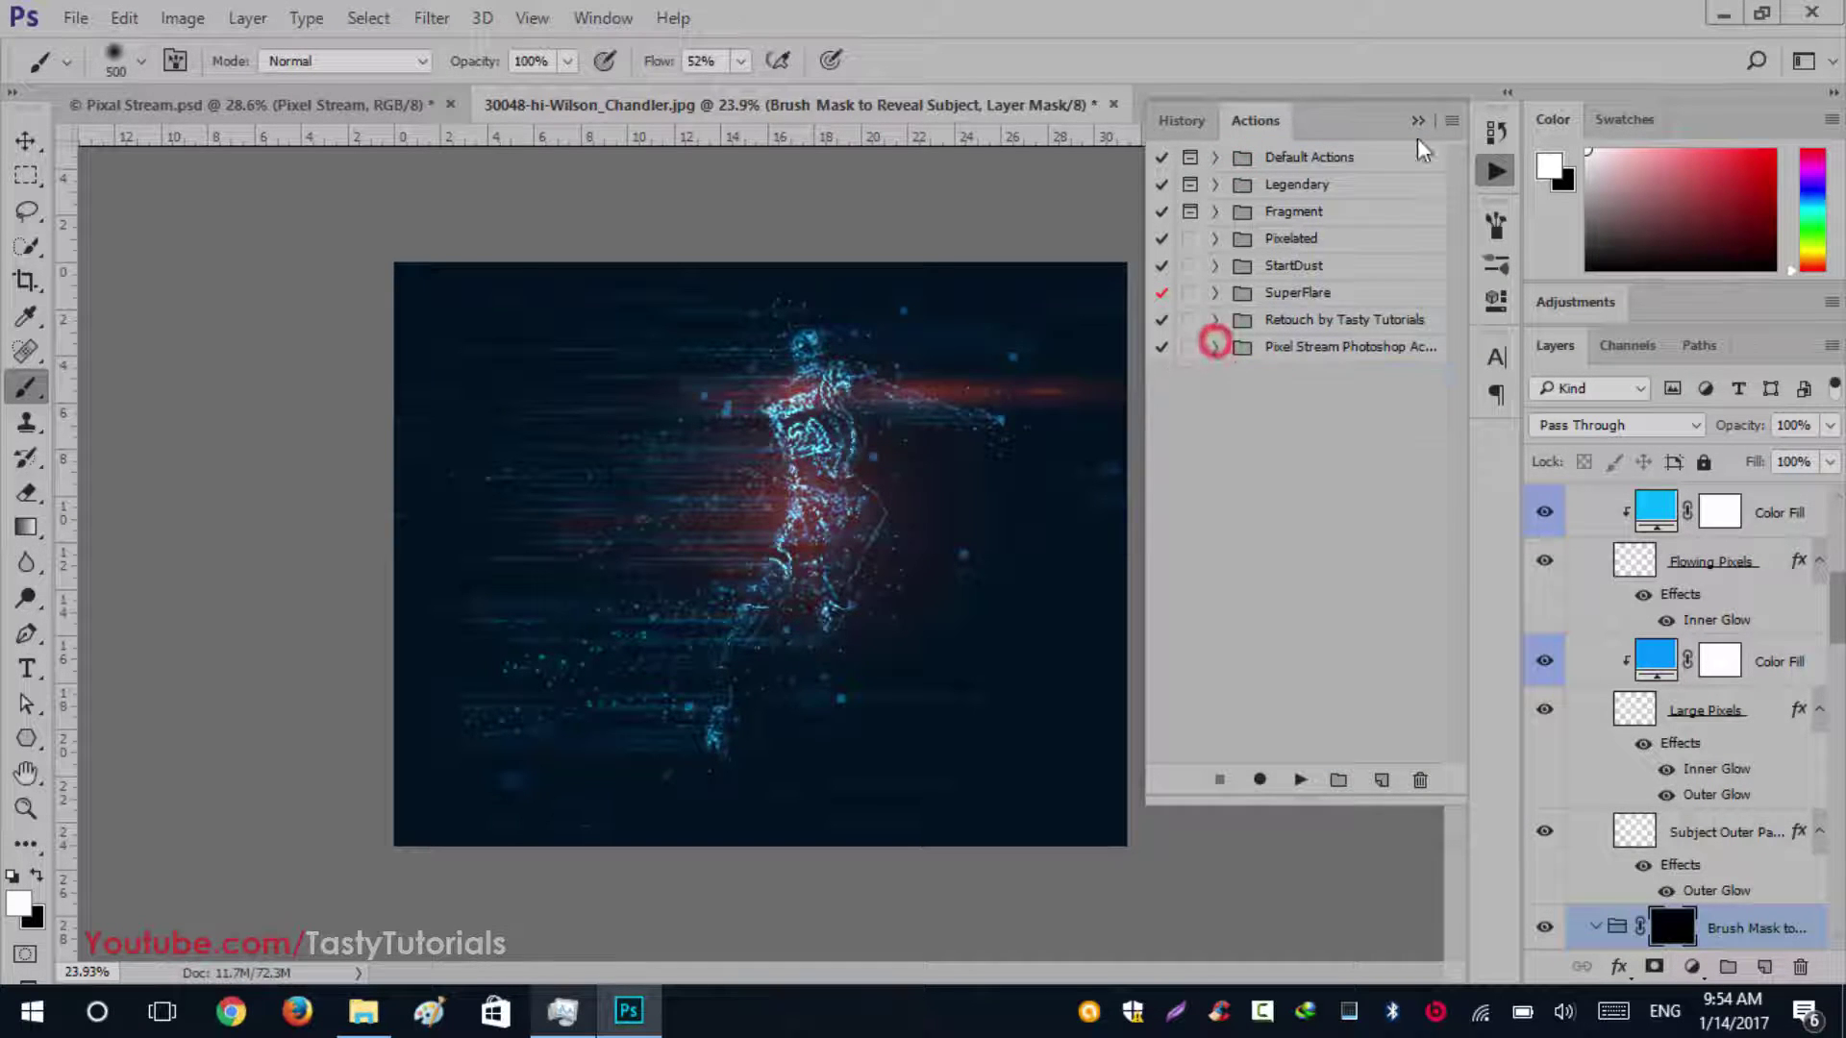
{"action": "left_click", "coordinate": [1418, 121]}
{"action": "left_click", "coordinate": [26, 141]}
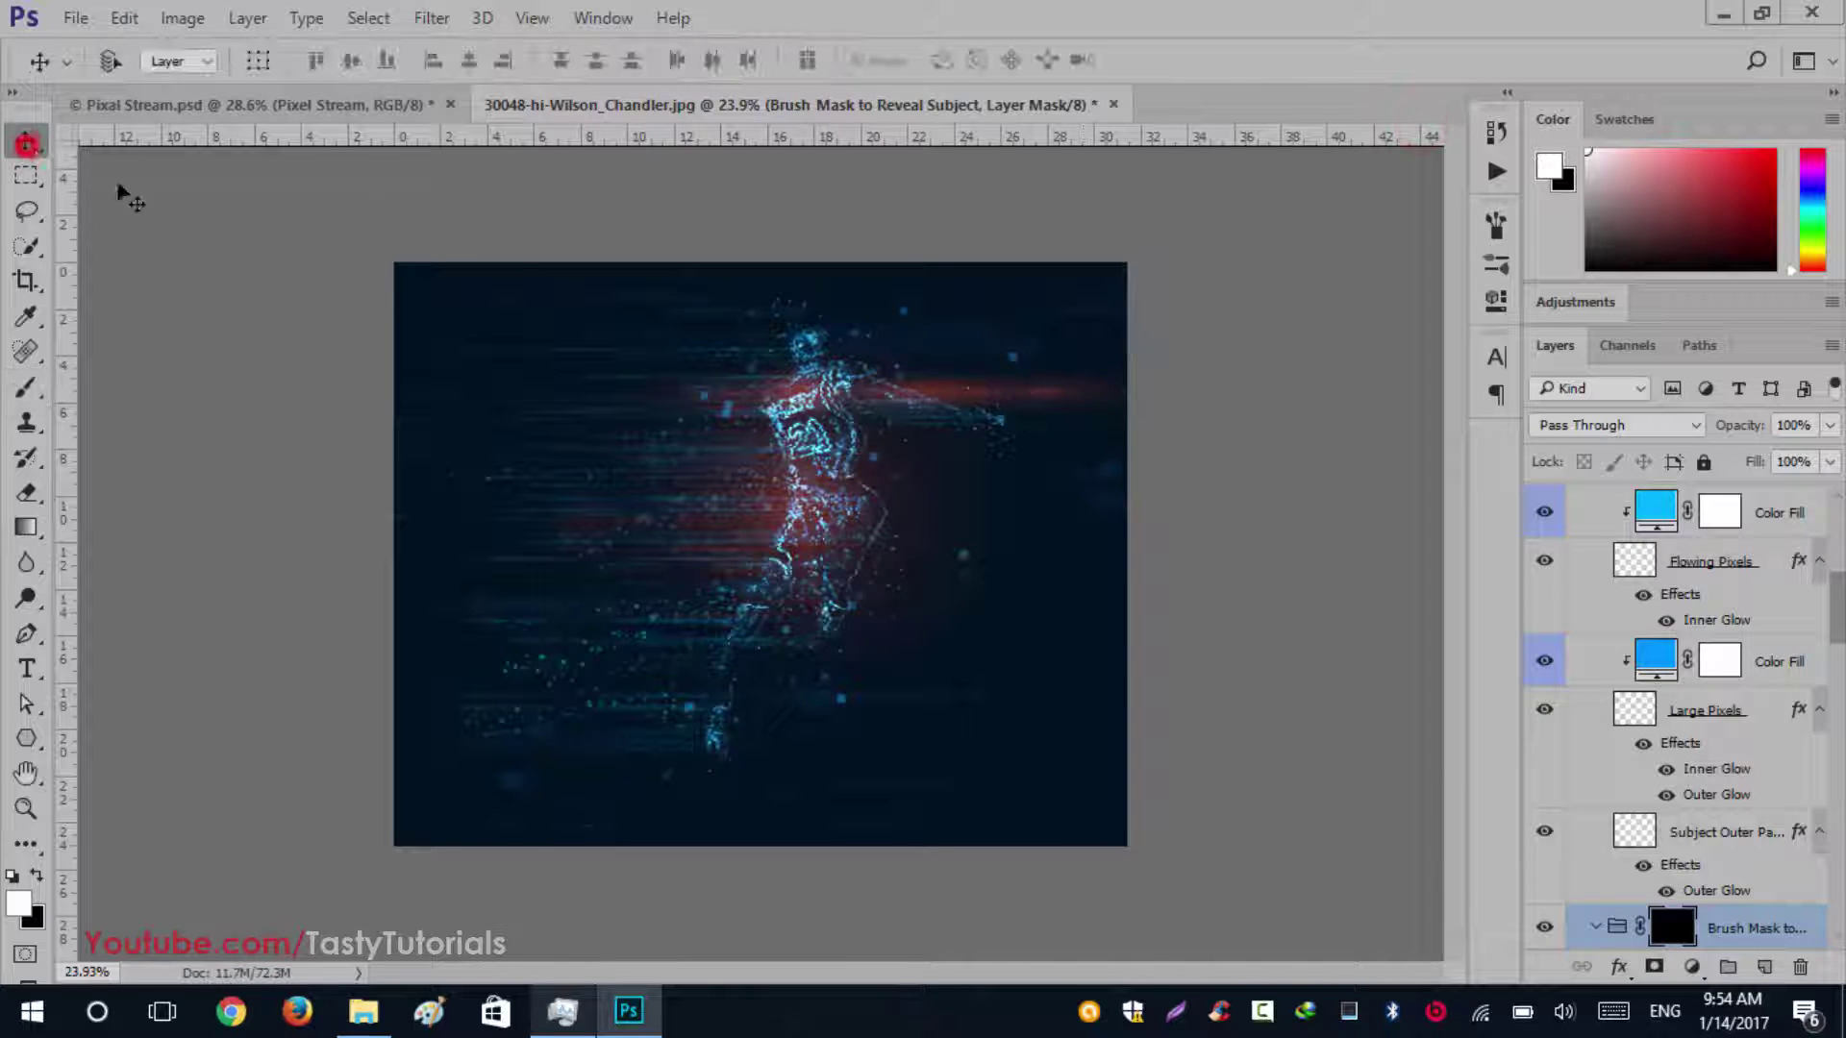
Select the Pixel Stream group at the head of the layer stack and collapse it
{"action": "scroll", "coordinate": [1838, 832], "scroll_direction": "up", "scroll_amount": 2}
{"action": "left_click_drag", "start_coordinate": [1843, 611], "coordinate": [1839, 480]}
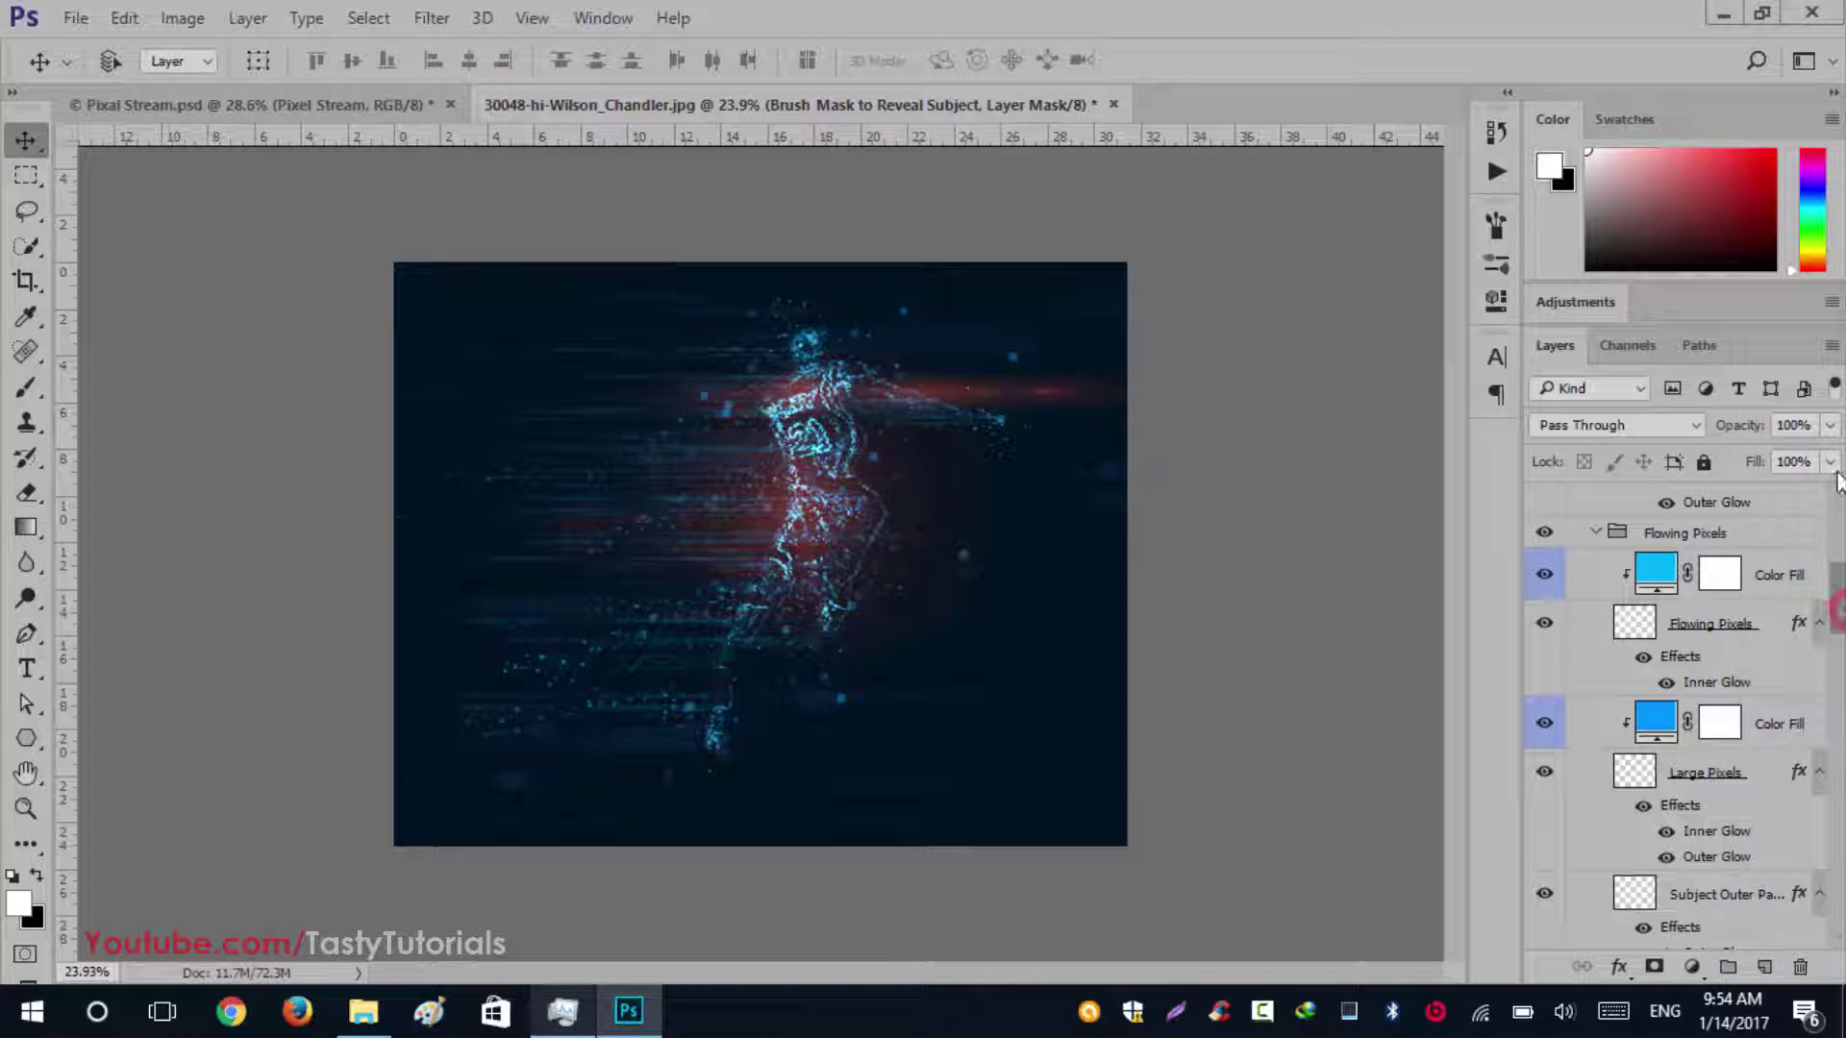
{"action": "left_click_drag", "start_coordinate": [1841, 601], "coordinate": [1838, 529]}
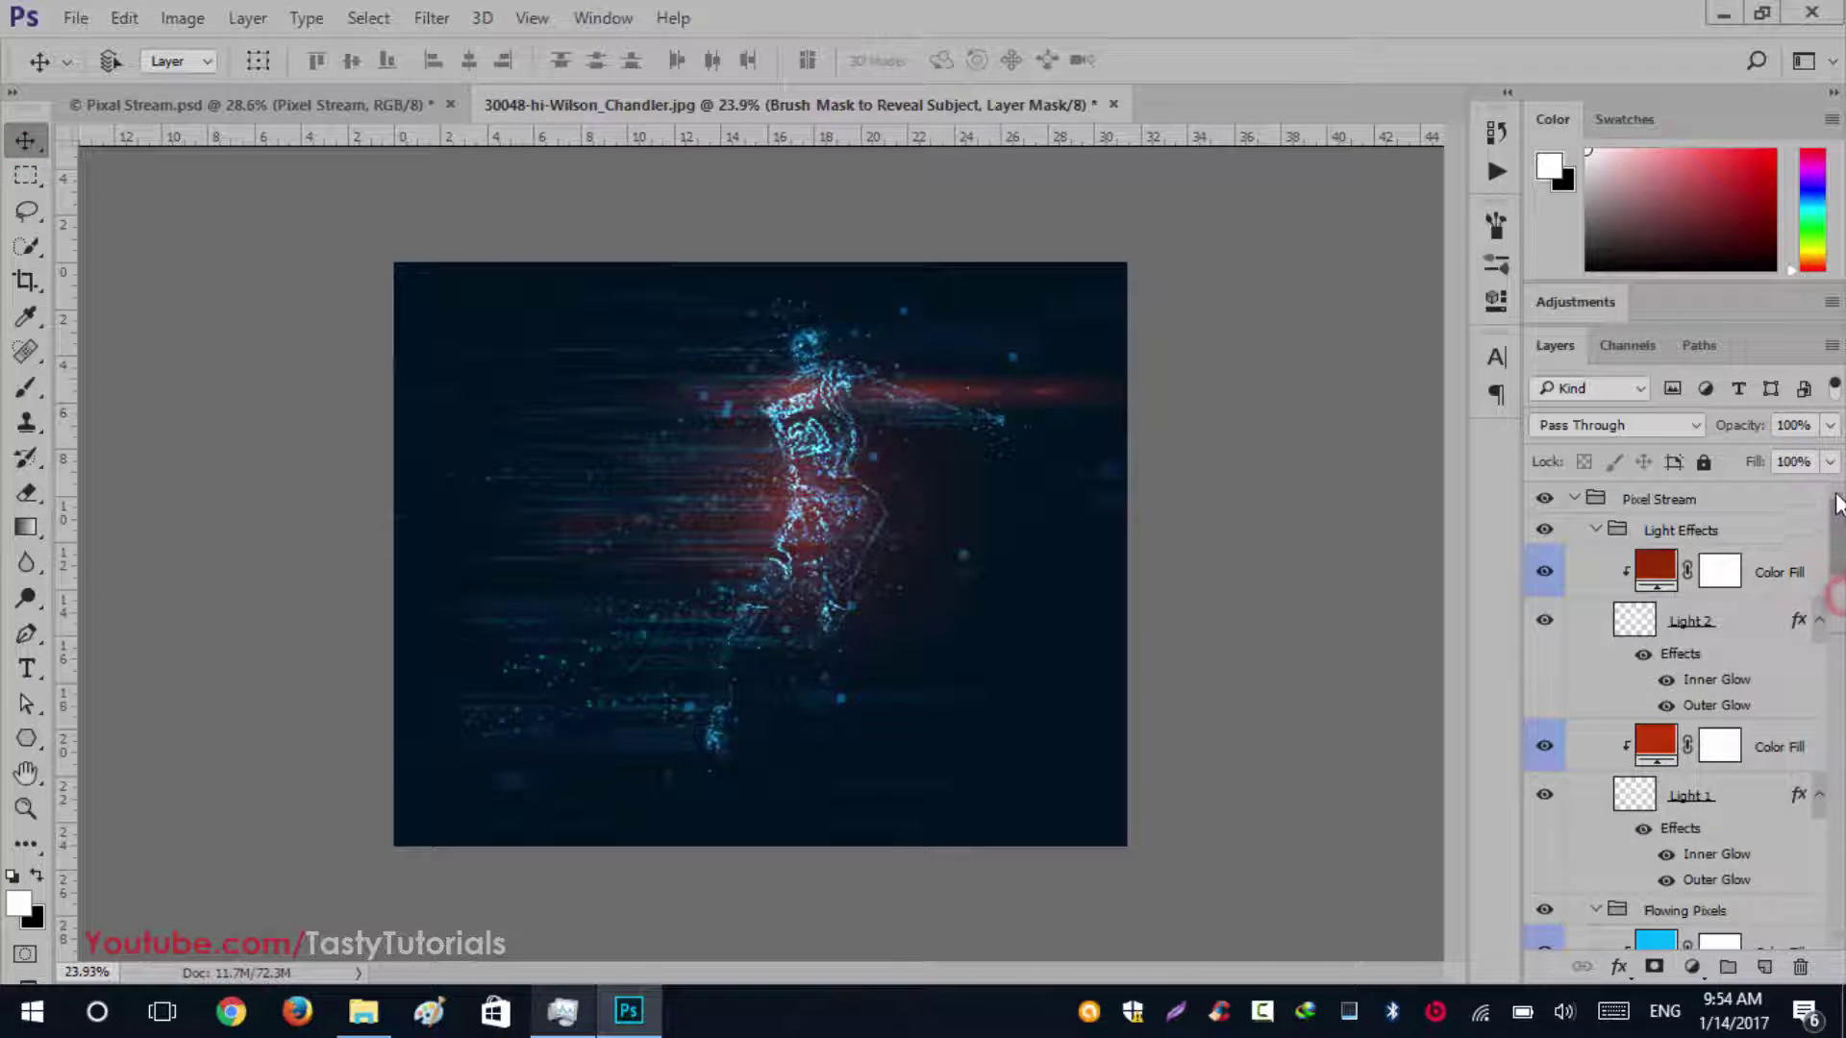
{"action": "left_click", "coordinate": [1704, 540]}
{"action": "left_click", "coordinate": [1730, 619]}
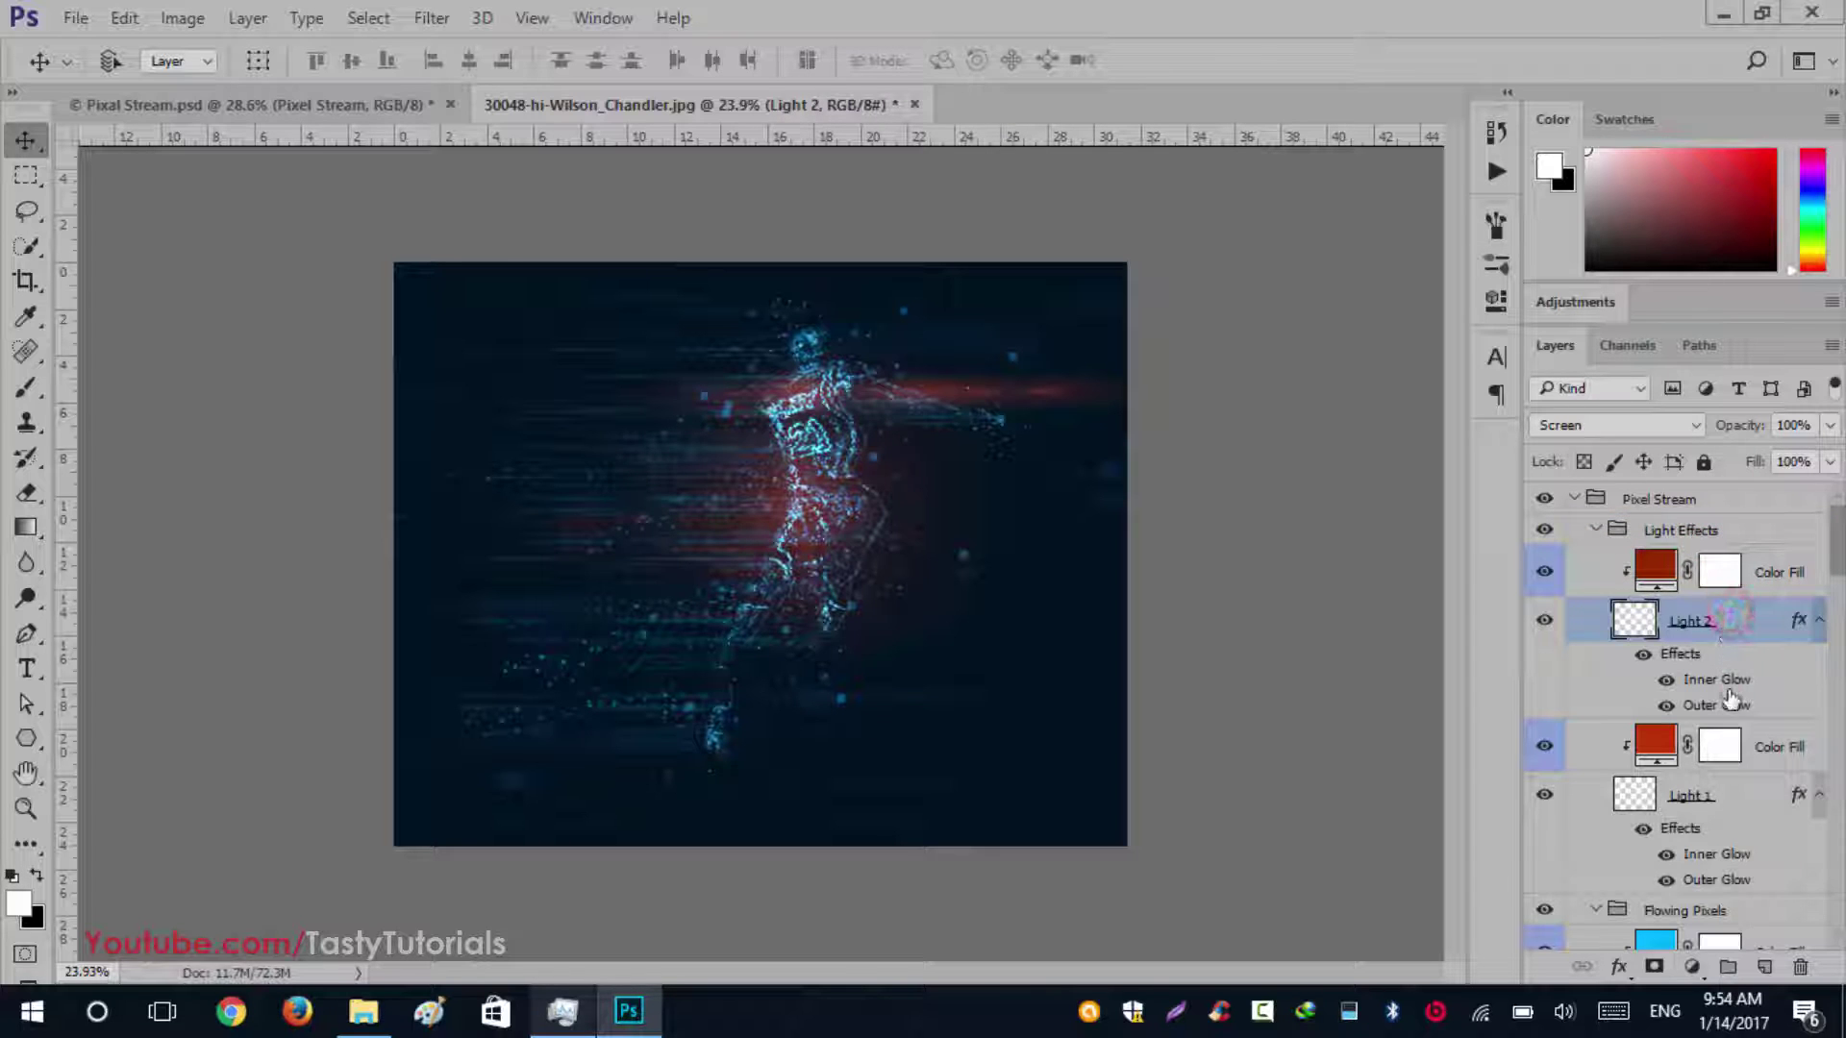
{"action": "left_click", "coordinate": [1733, 501]}
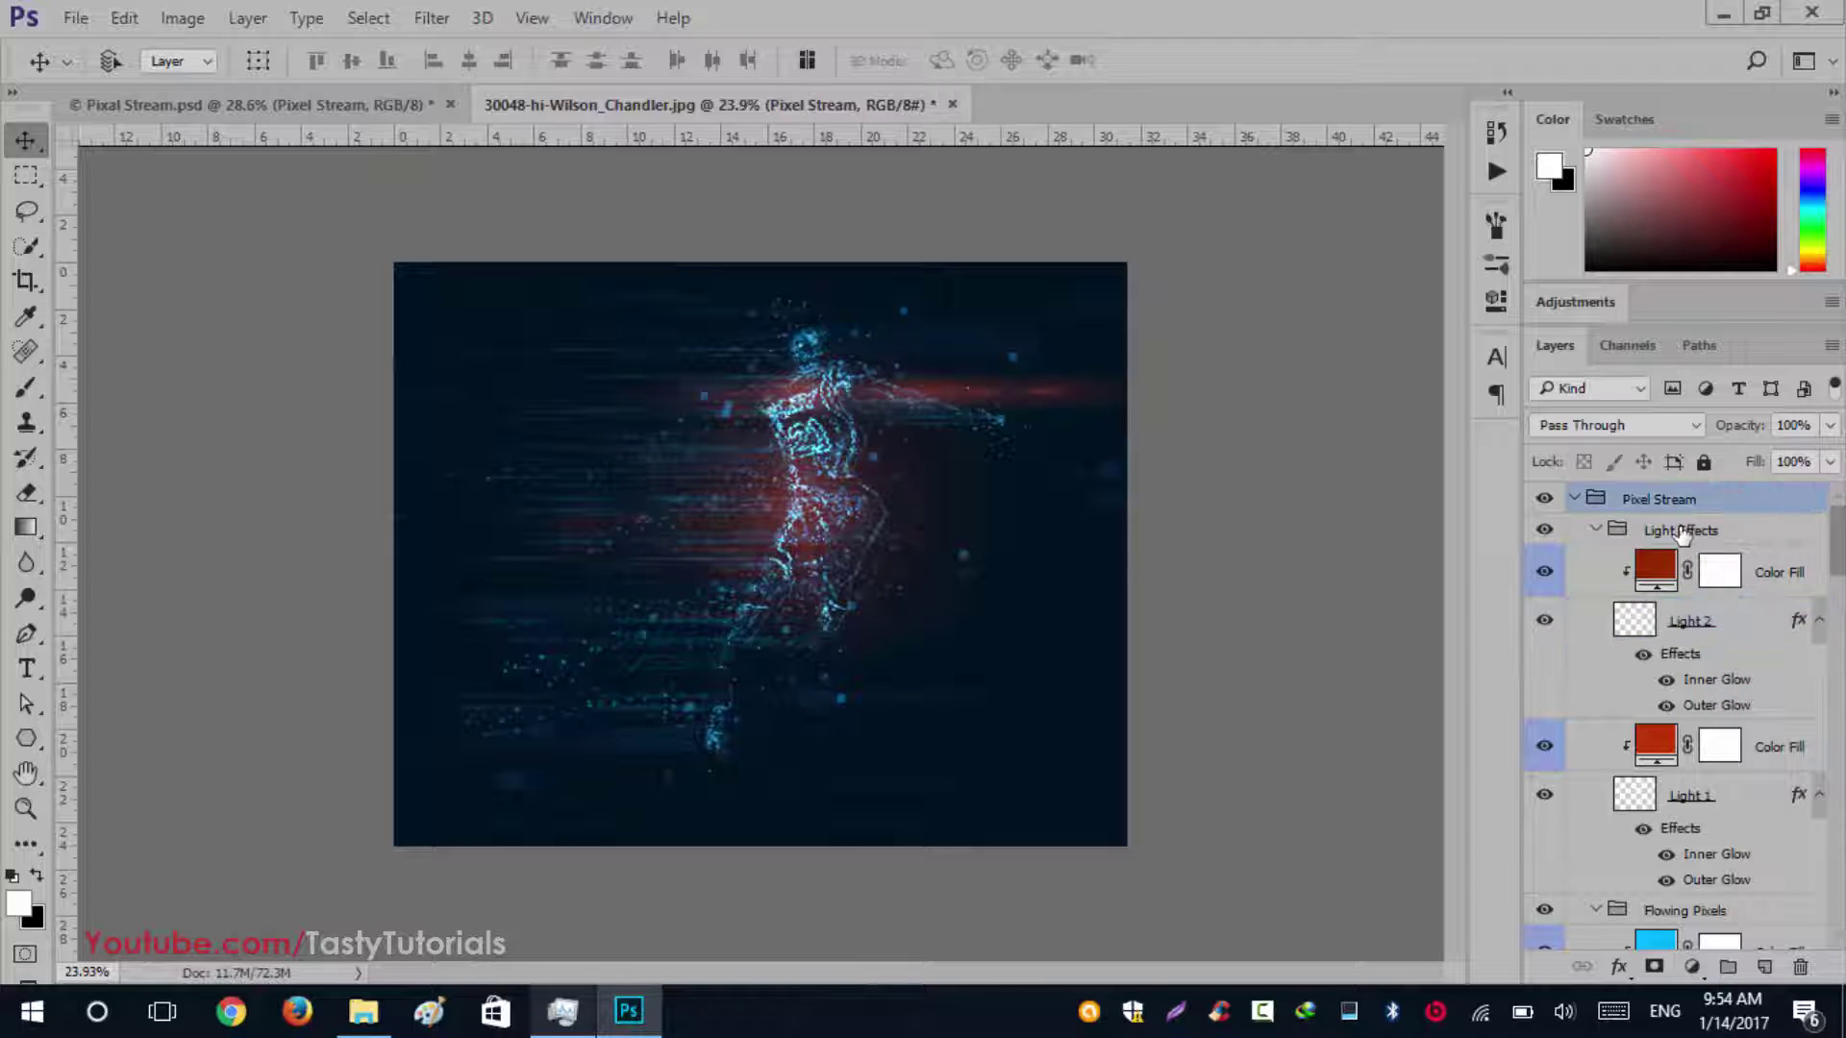
{"action": "left_click", "coordinate": [1575, 499]}
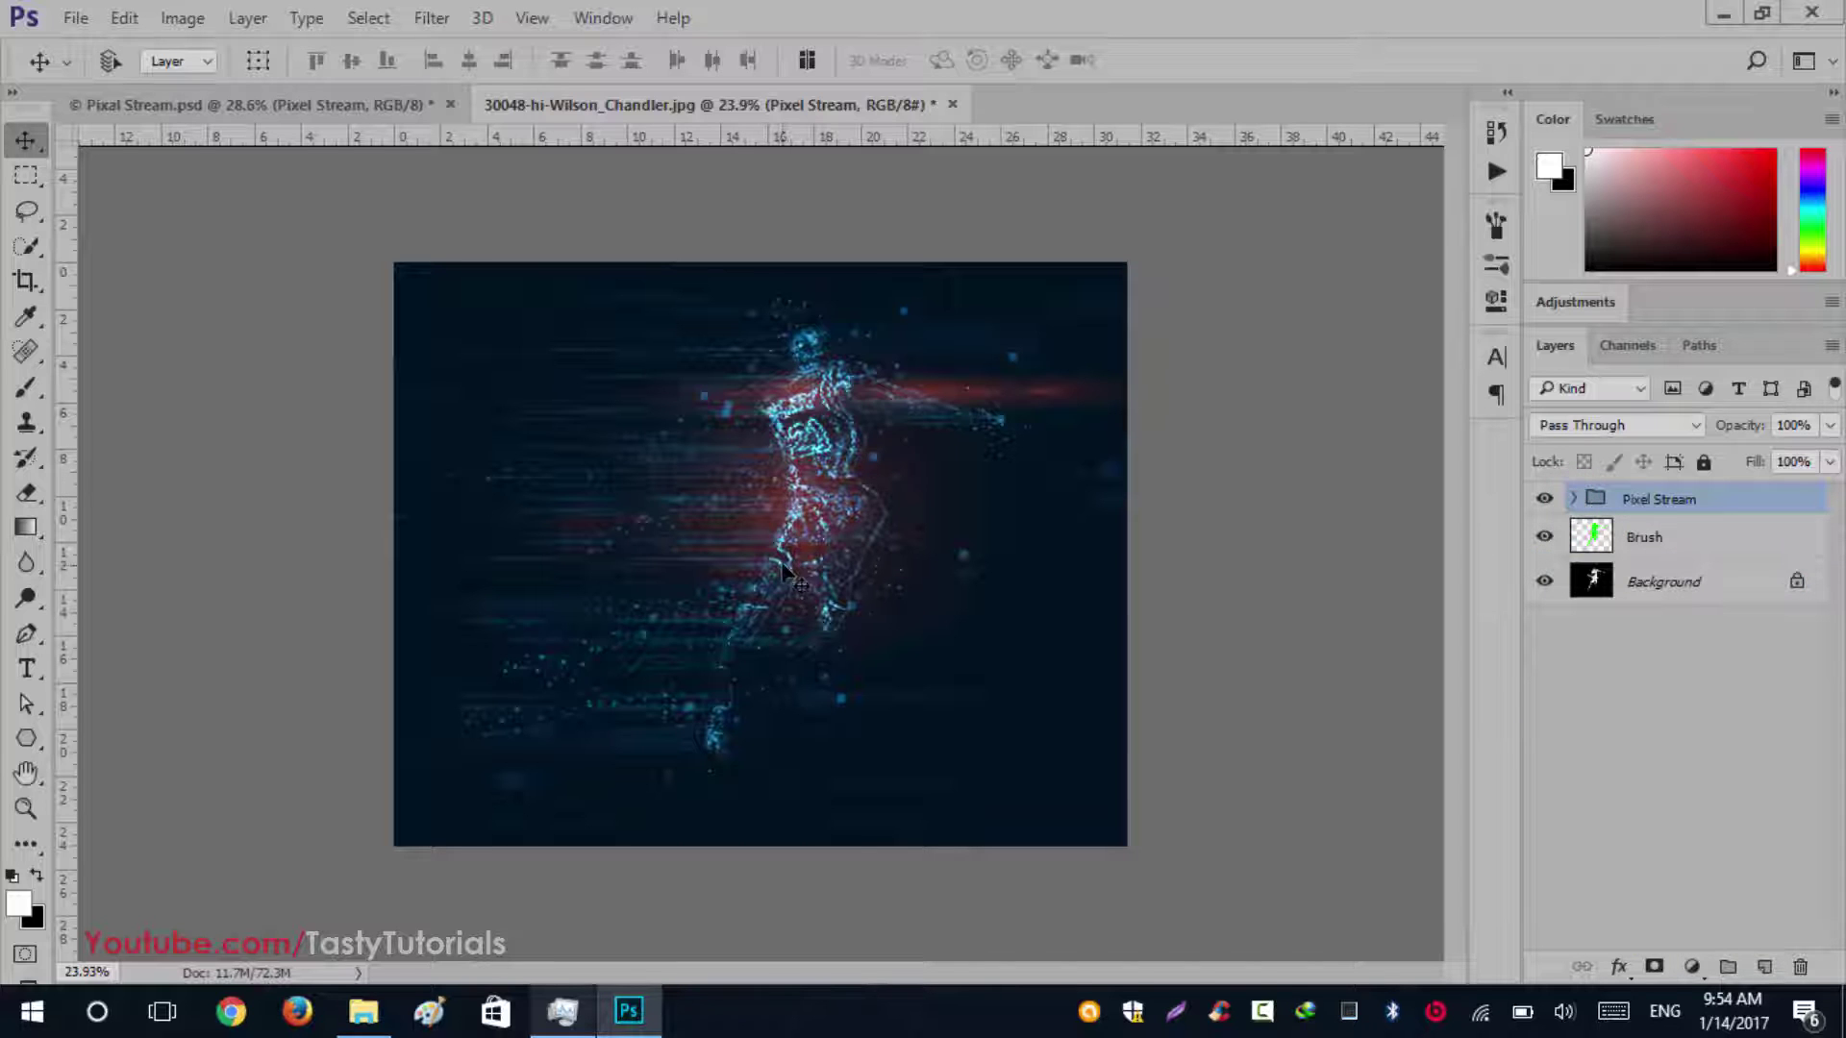
Expand the Pixel Stream group with its nested groups collapsed and inspect the pixel effect on the player
{"action": "scroll", "coordinate": [783, 567], "scroll_direction": "up", "scroll_amount": 4}
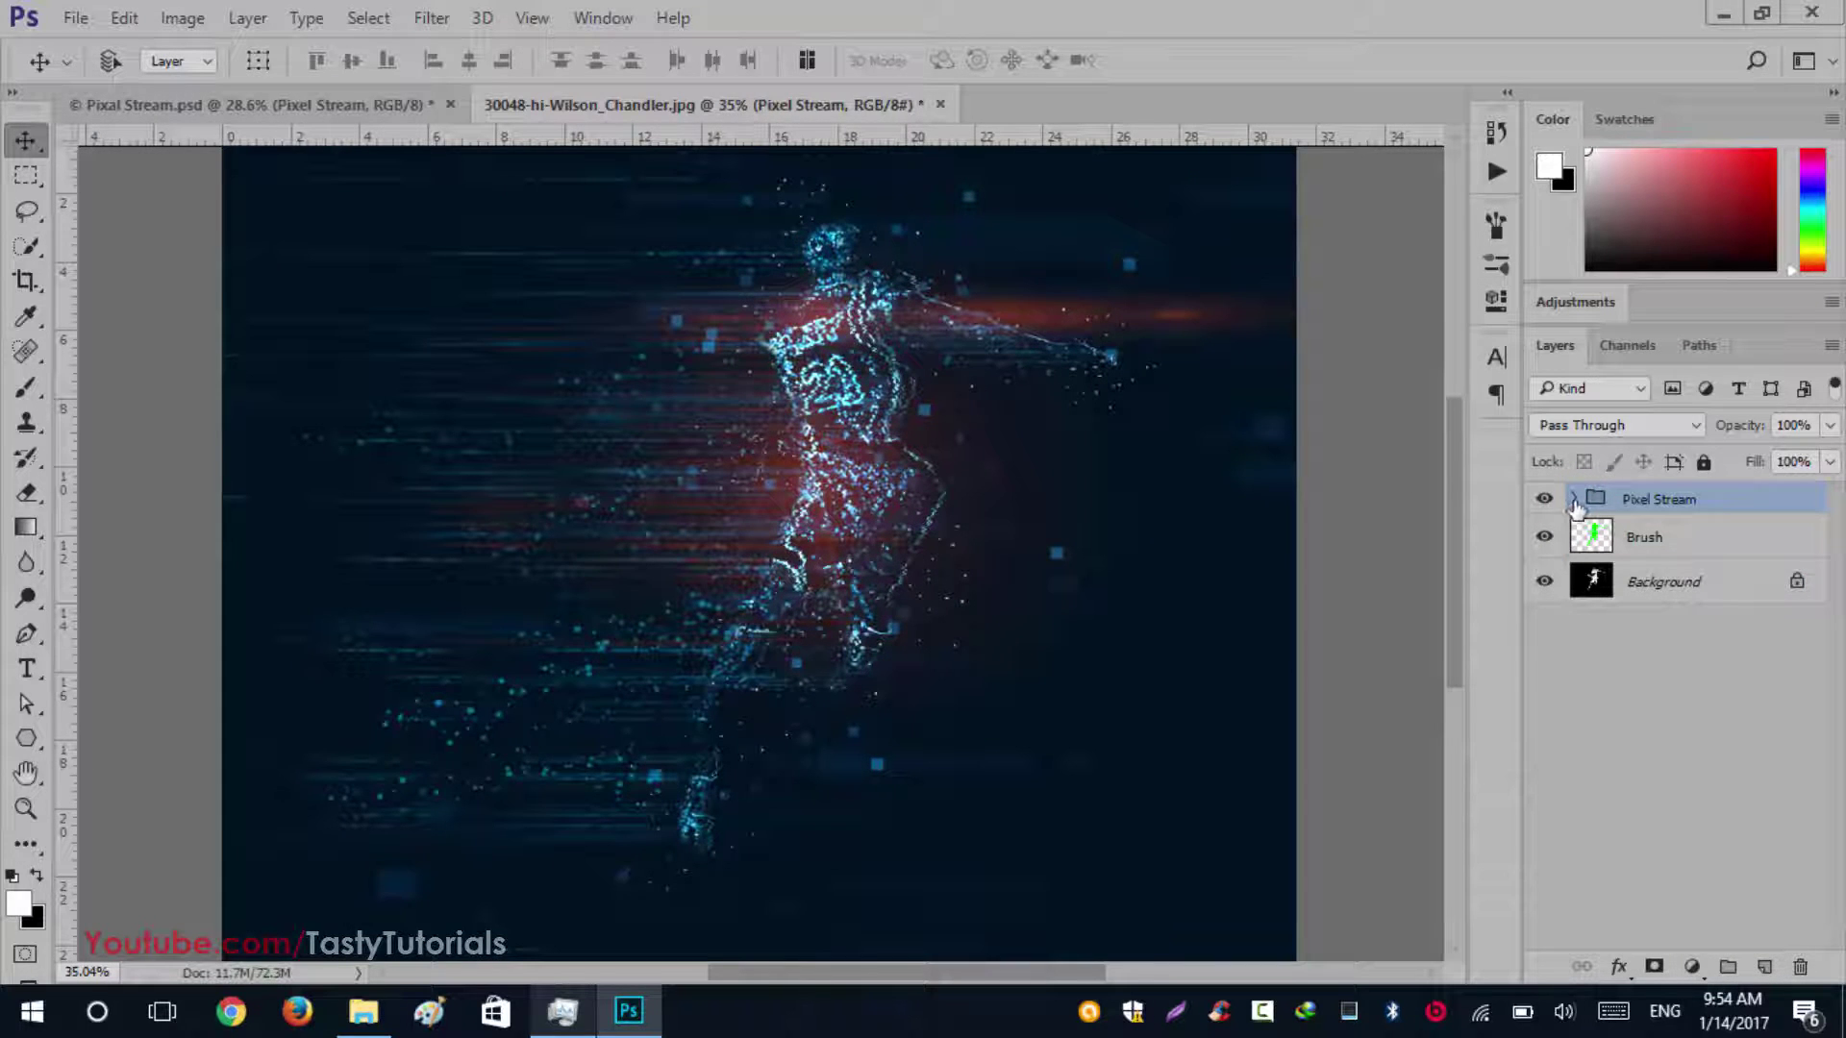
{"action": "left_click", "coordinate": [1577, 498]}
{"action": "scroll", "coordinate": [1778, 634], "scroll_direction": "down", "scroll_amount": 3}
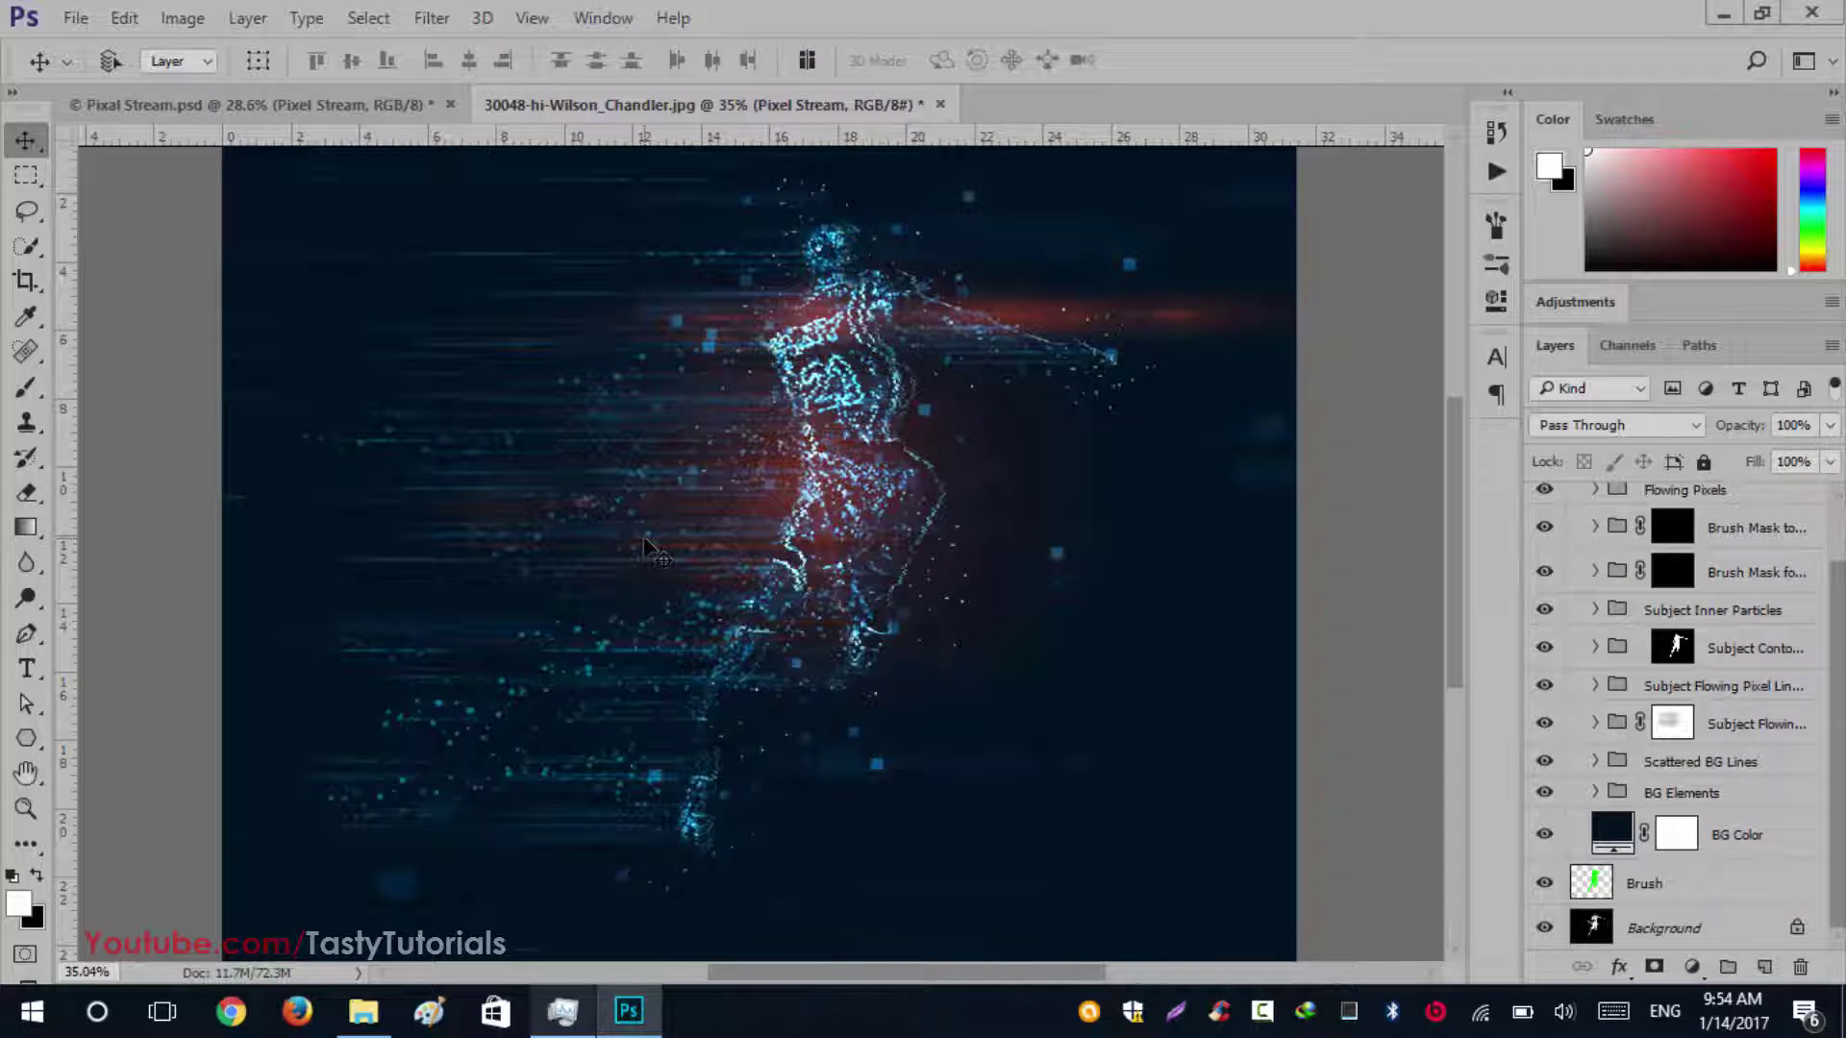
{"action": "scroll", "coordinate": [775, 545], "scroll_direction": "down", "scroll_amount": 2}
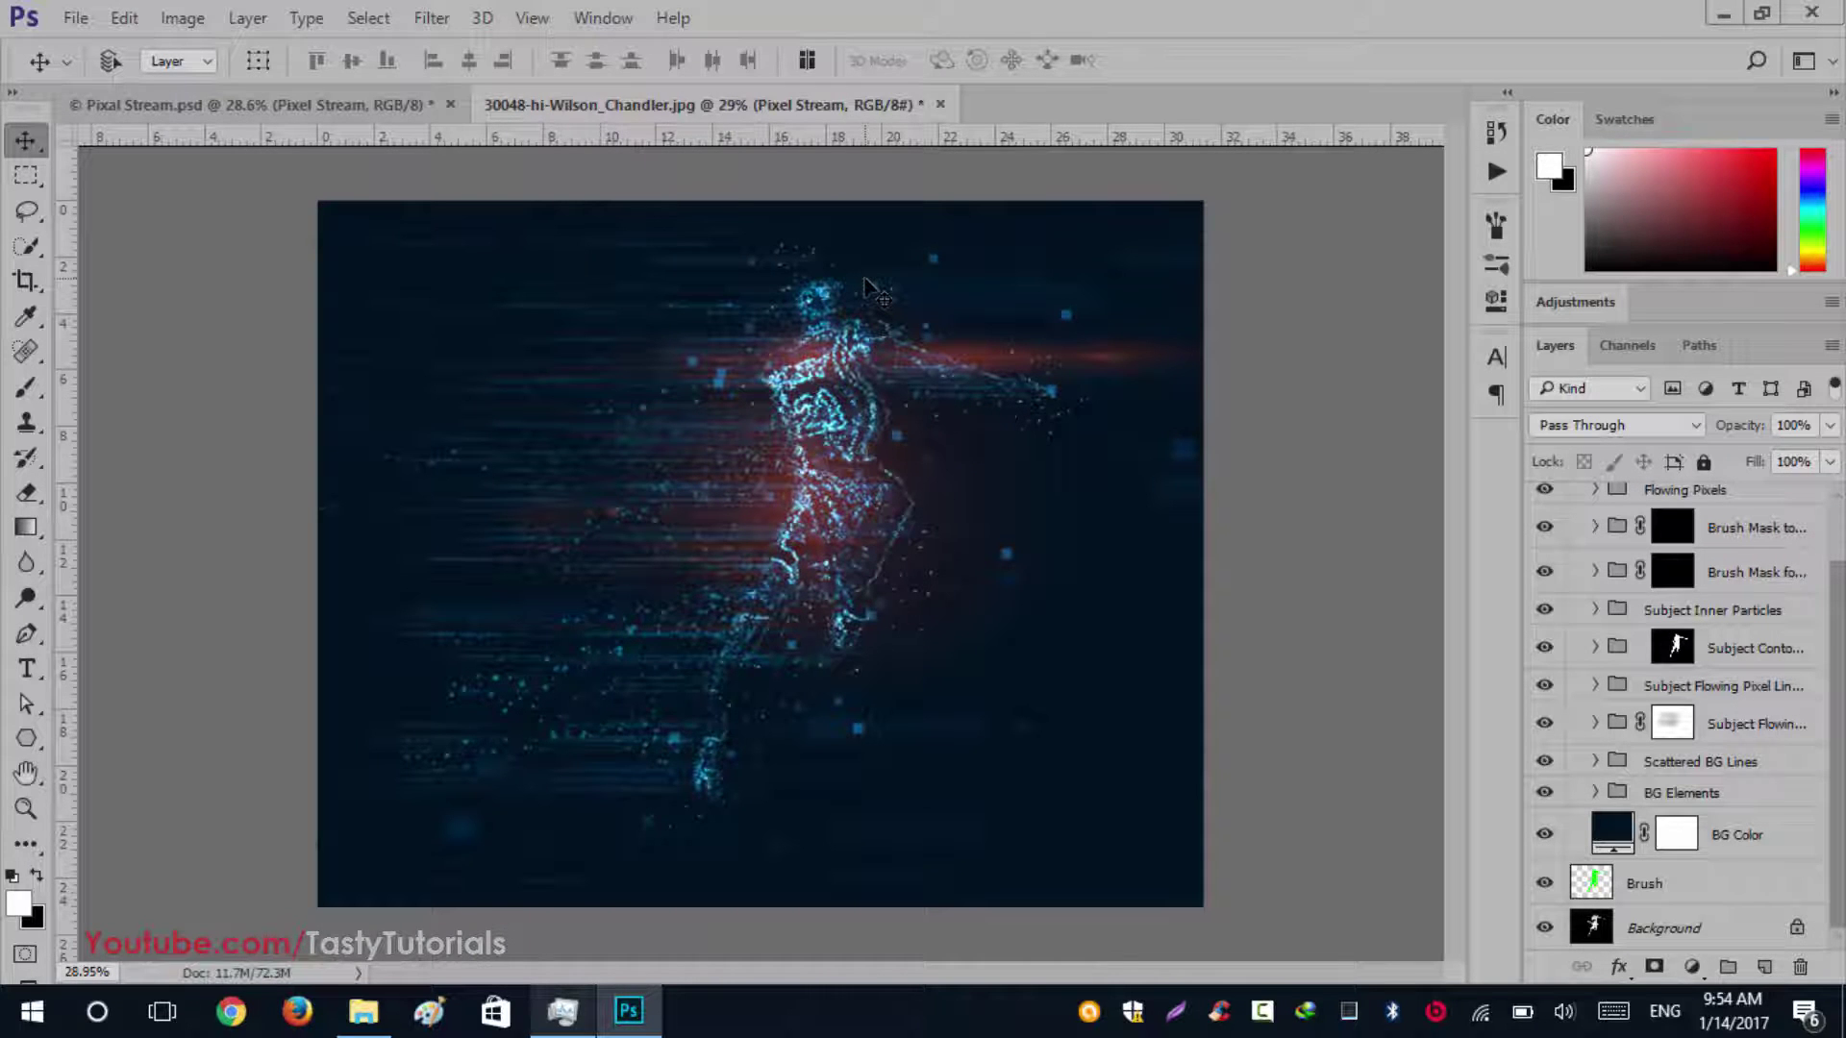
{"action": "scroll", "coordinate": [844, 302], "scroll_direction": "up", "scroll_amount": 3}
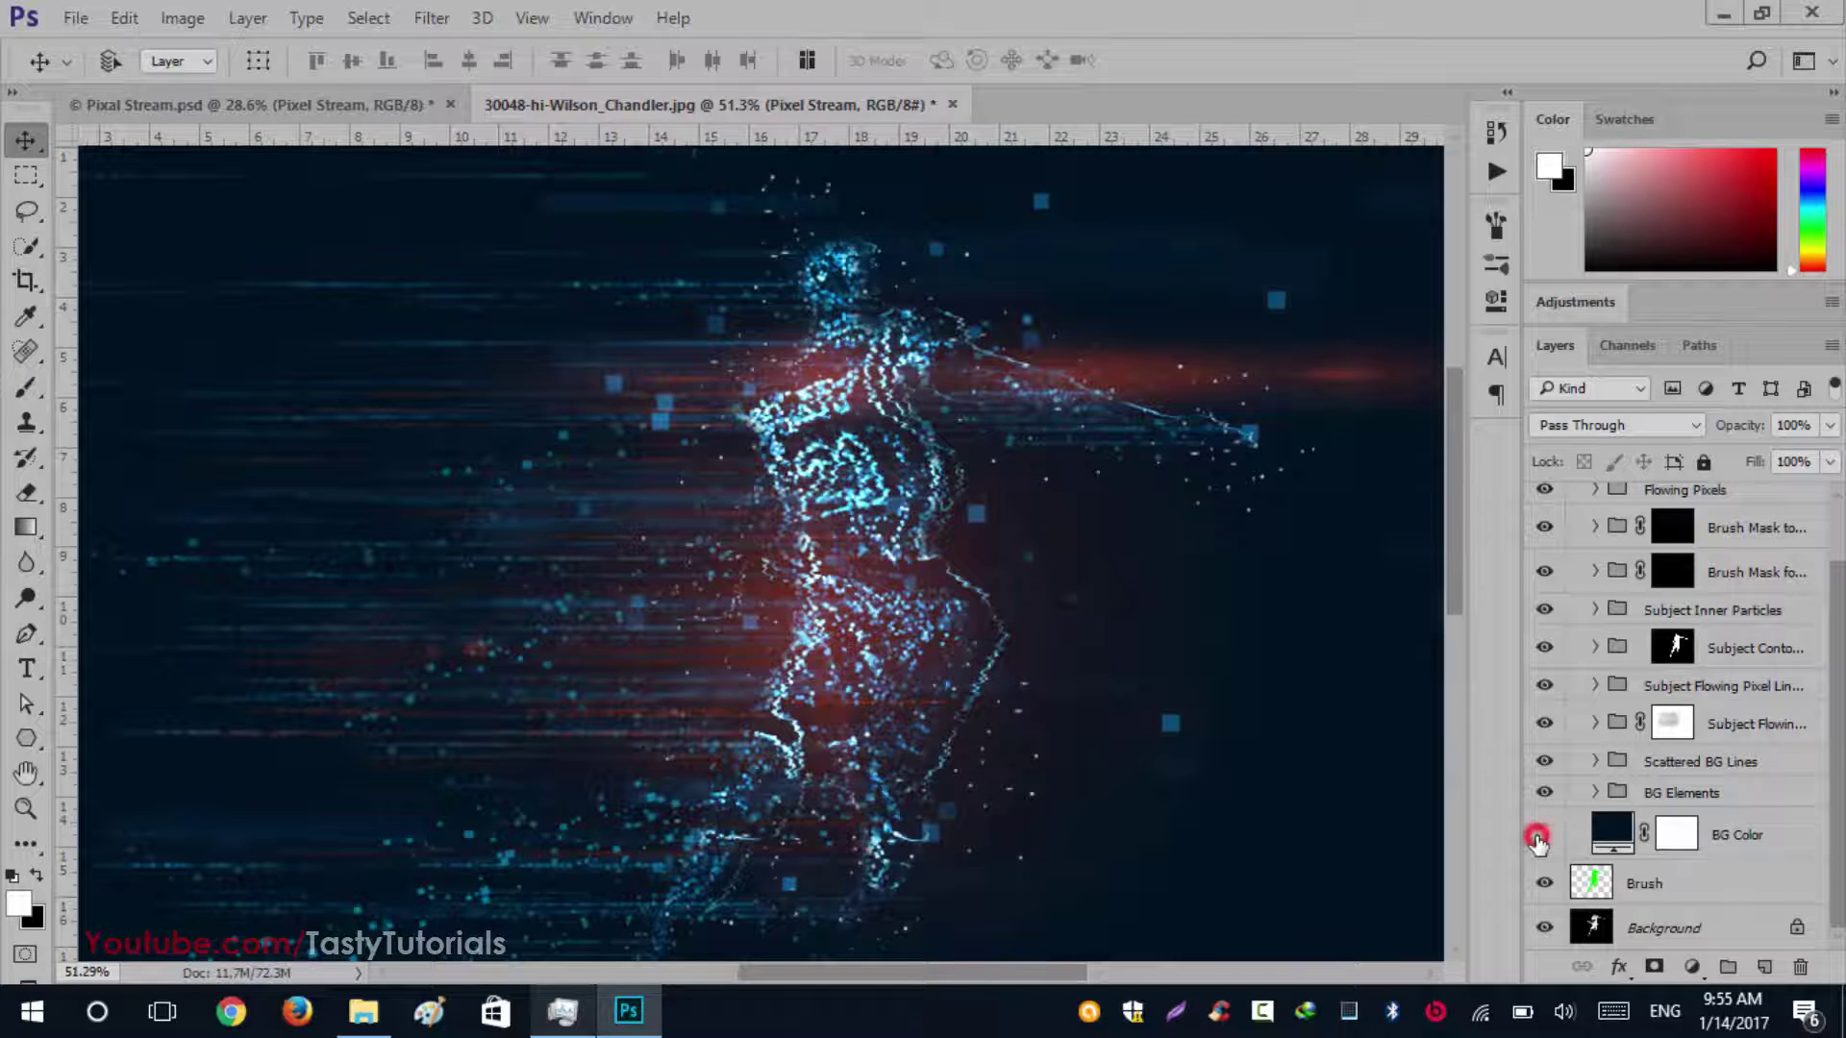
Hide the Brush layer and the BG Color layer, and inspect the basketball and the player's hand up close
{"action": "left_click", "coordinate": [1539, 840]}
{"action": "left_click", "coordinate": [1538, 839]}
{"action": "left_click", "coordinate": [1544, 883]}
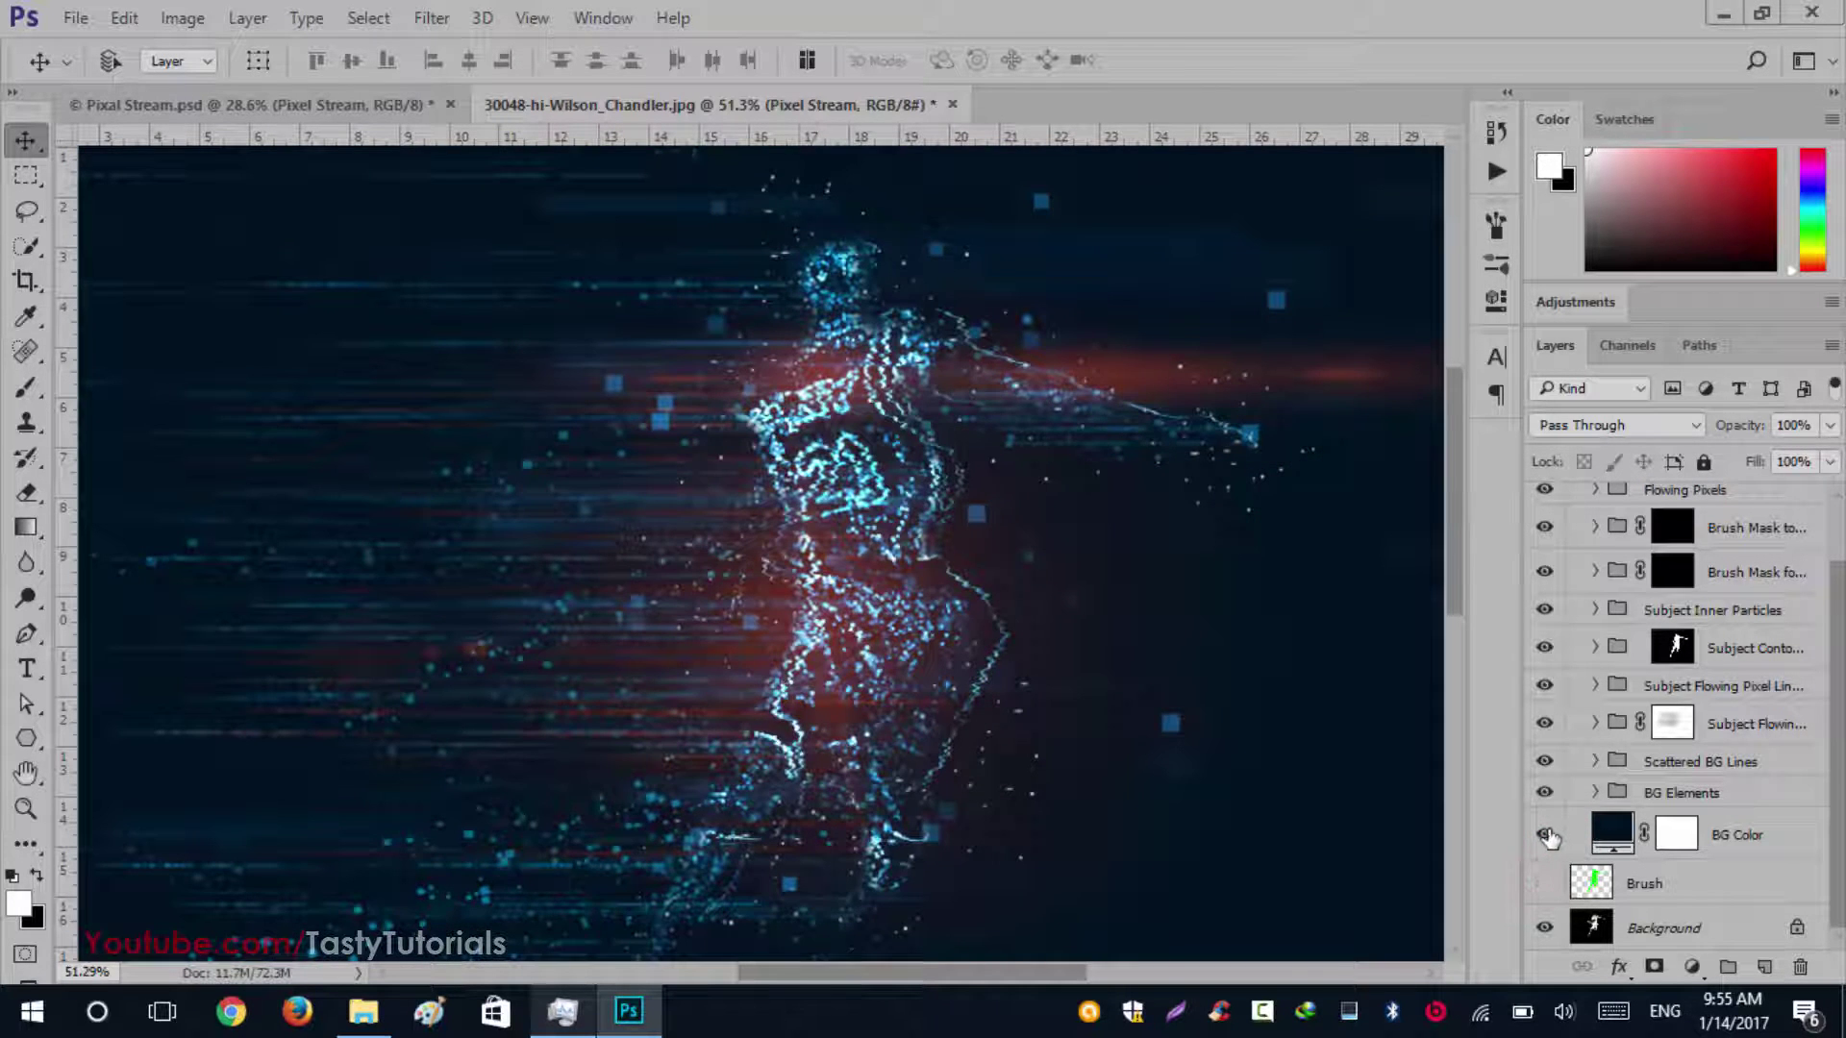
{"action": "left_click", "coordinate": [1545, 836]}
{"action": "left_click", "coordinate": [1545, 836]}
{"action": "left_click", "coordinate": [1545, 835]}
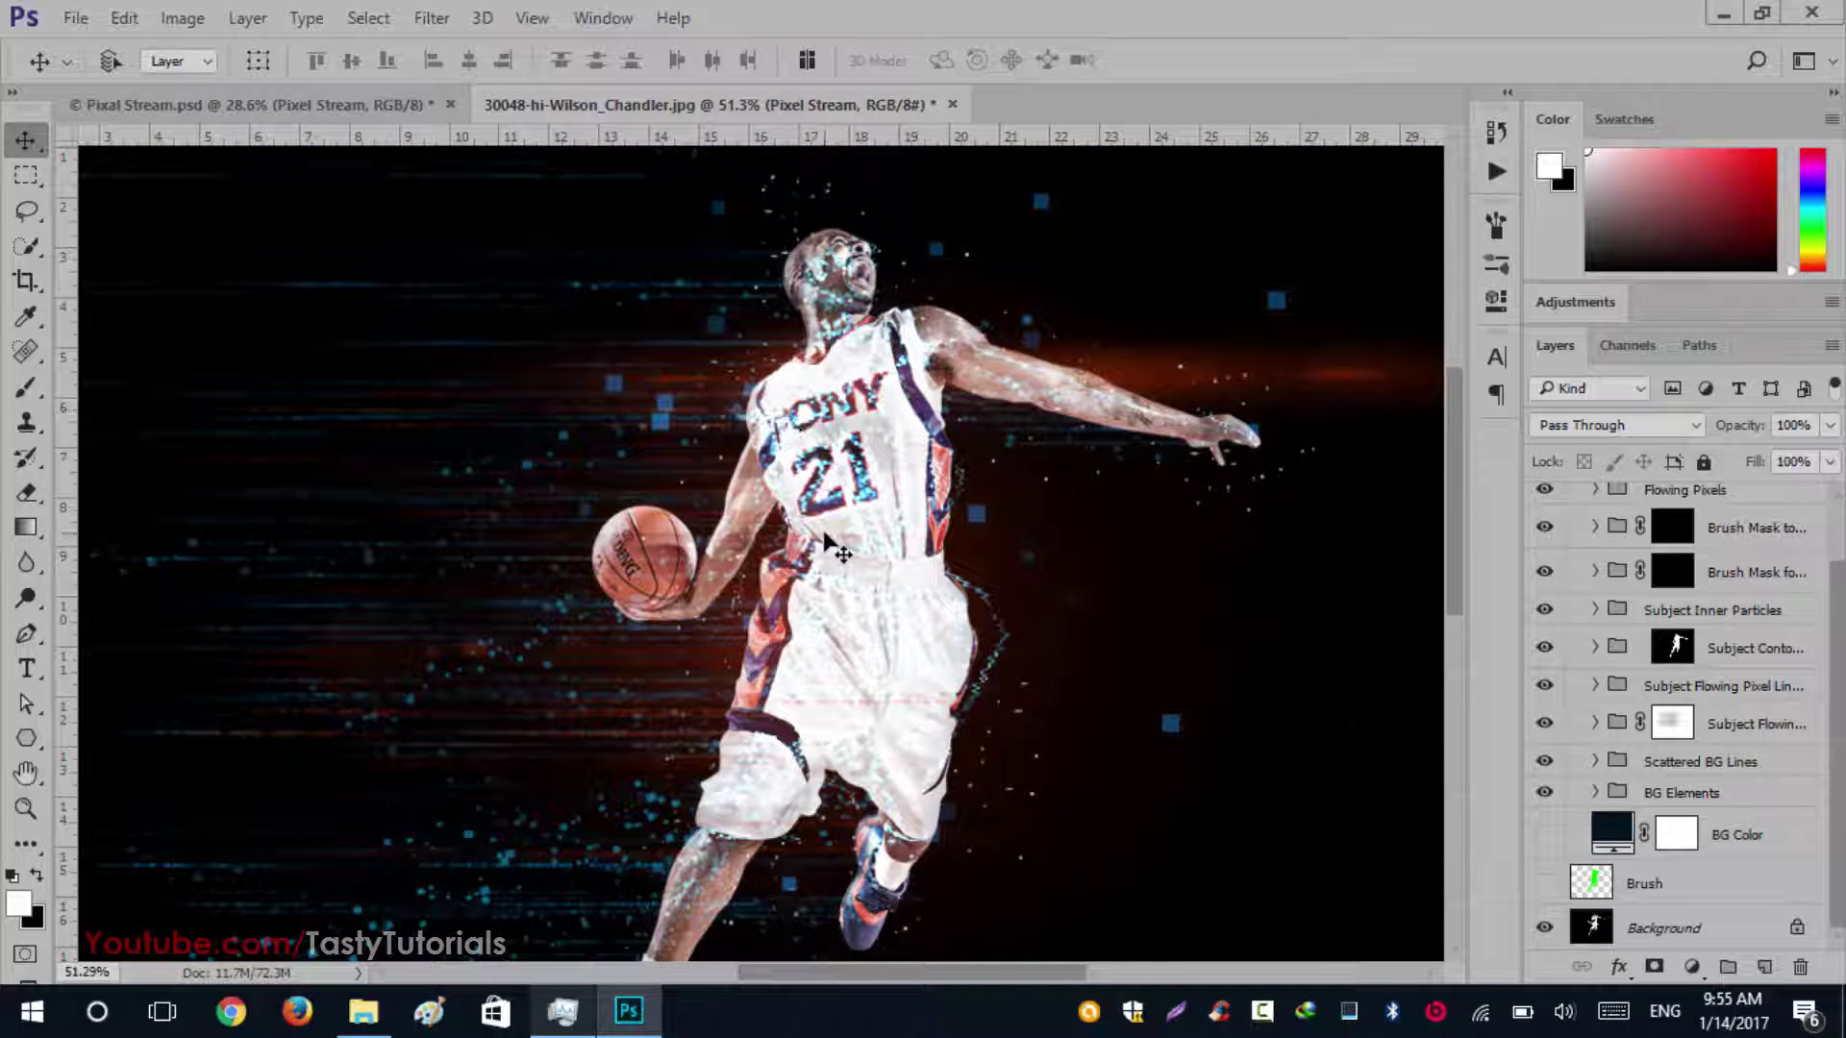
{"action": "scroll", "coordinate": [817, 577], "scroll_direction": "down", "scroll_amount": 2}
{"action": "scroll", "coordinate": [649, 601], "scroll_direction": "up", "scroll_amount": 6}
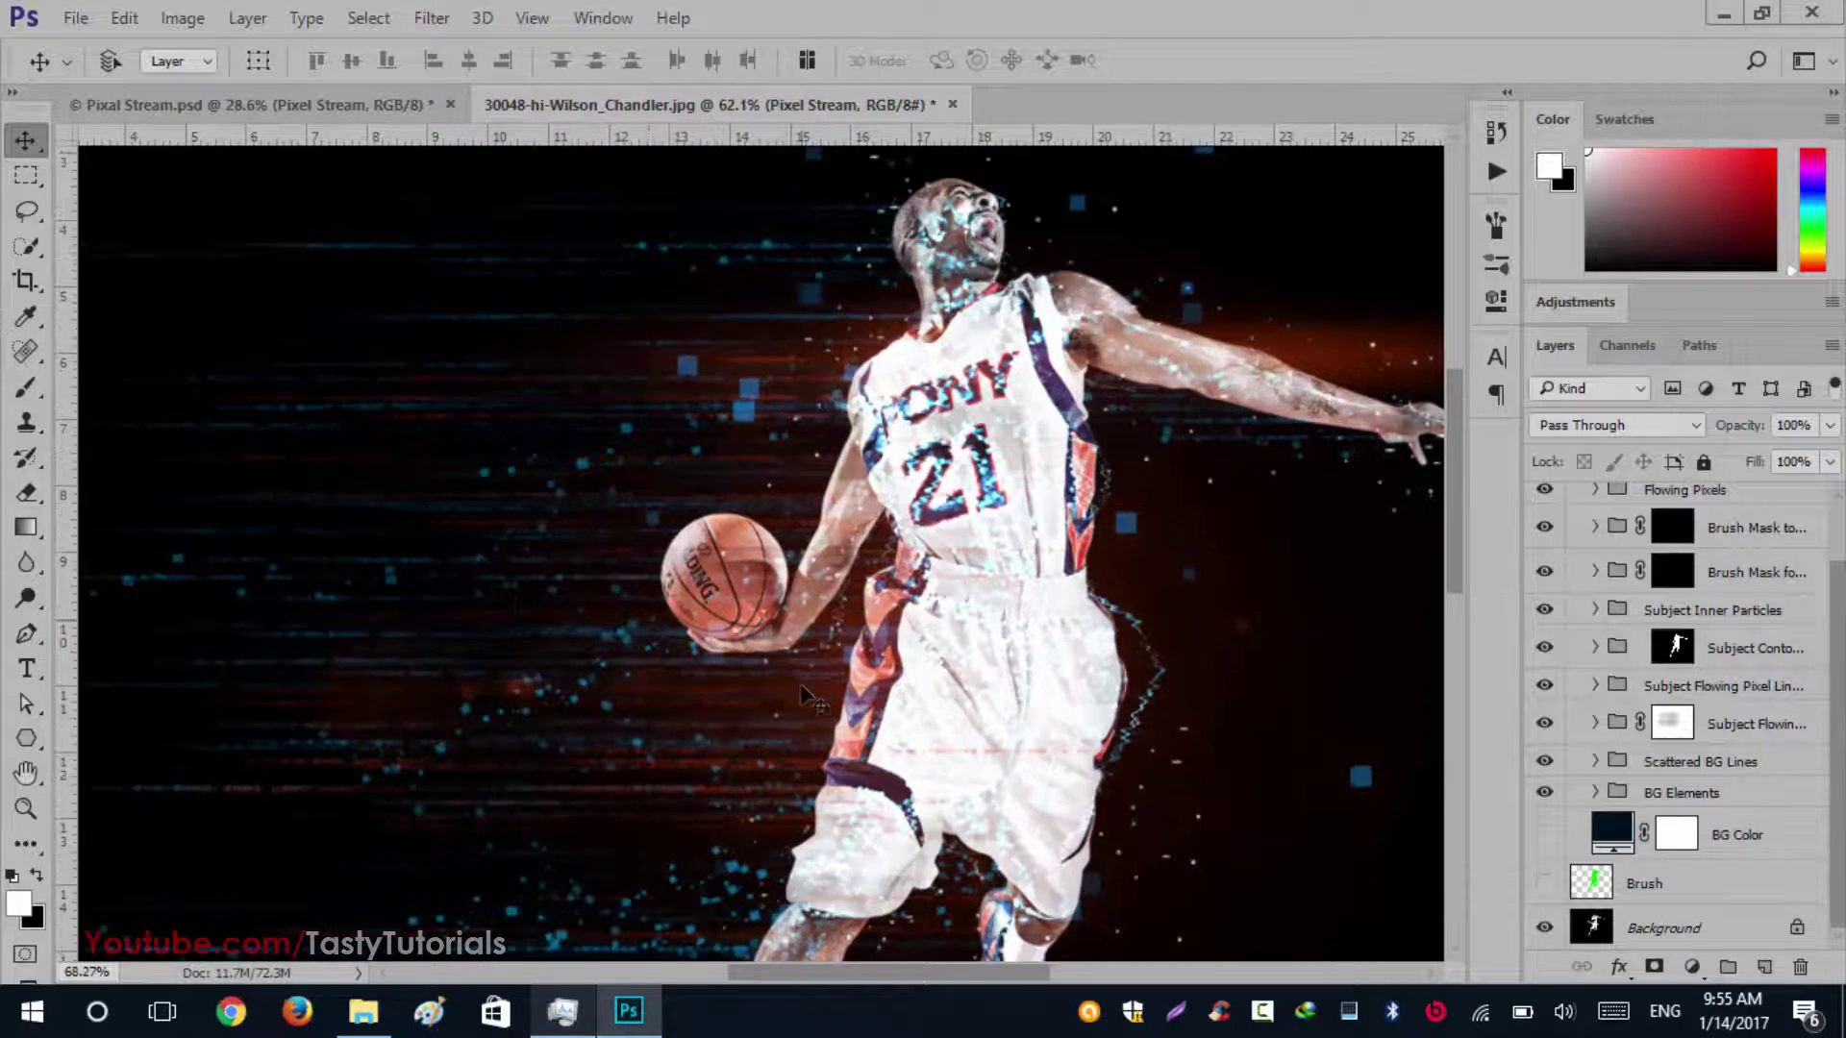
{"action": "scroll", "coordinate": [649, 601], "scroll_direction": "up", "scroll_amount": 3}
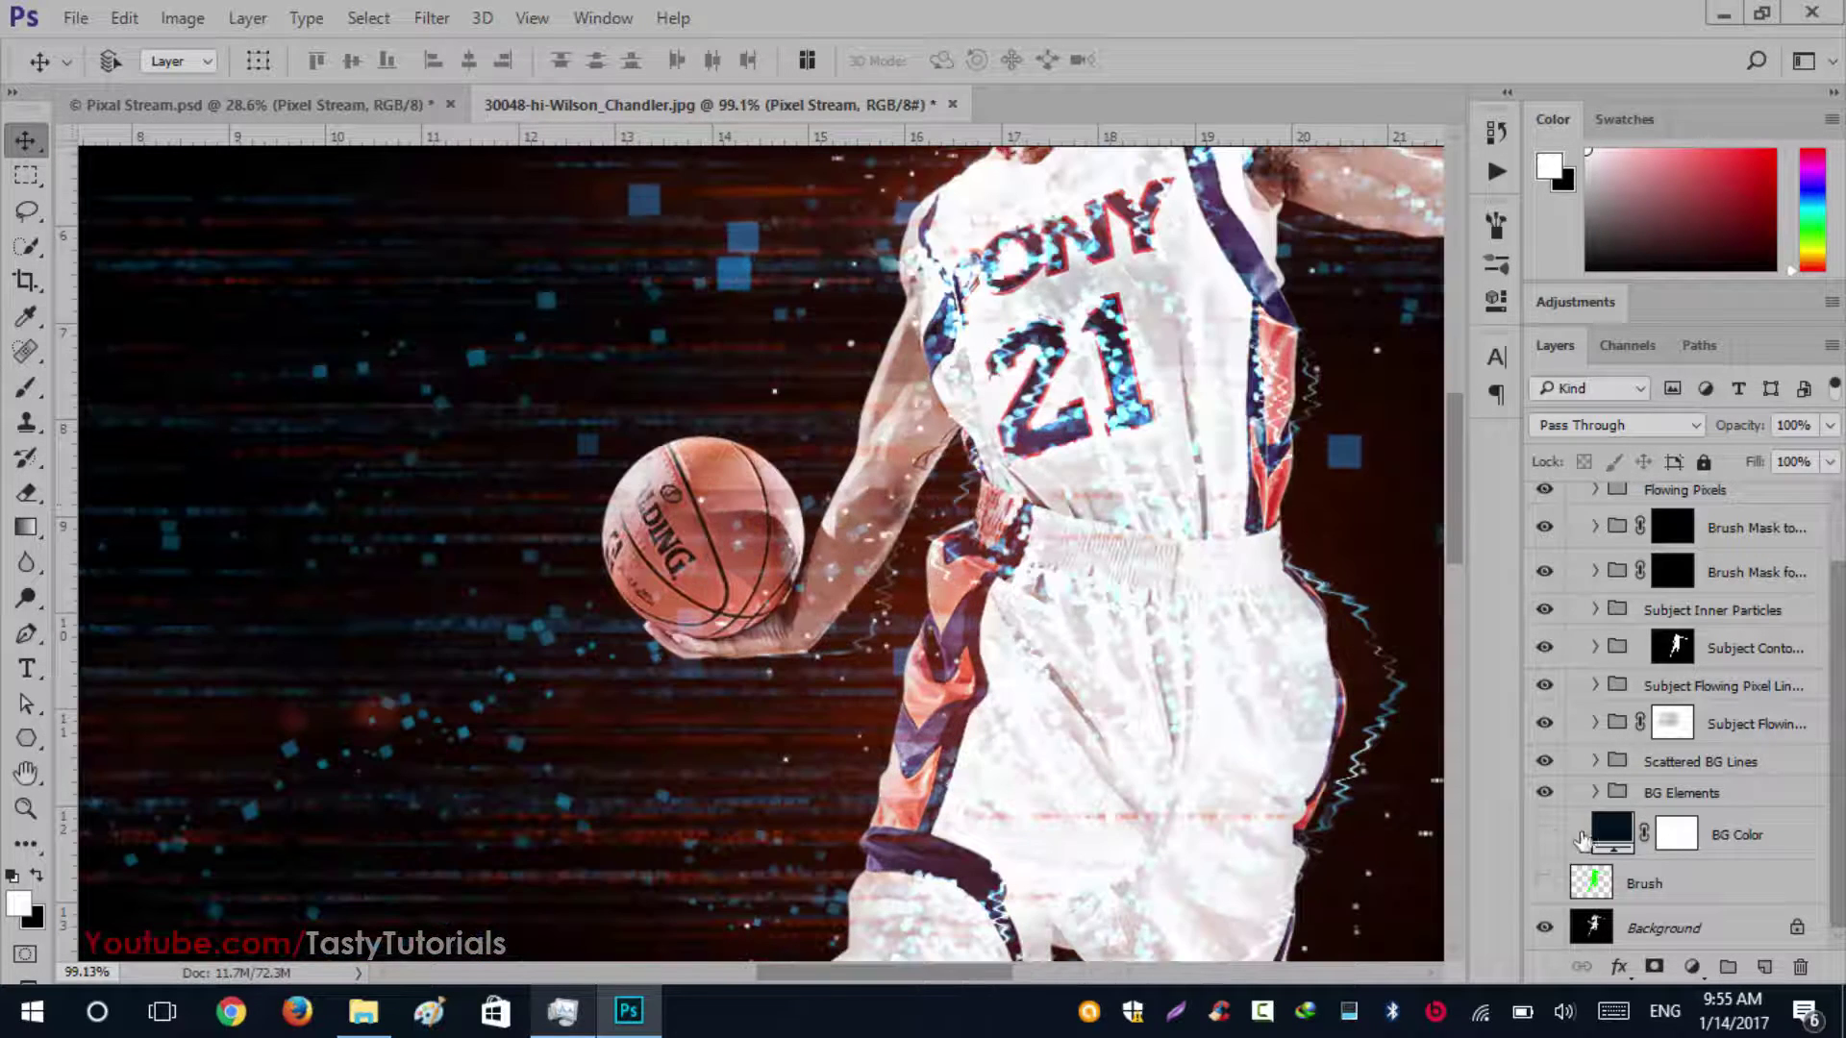
Show the BG Color layer, make its mask active, and load the Brush layer's outline as a selection
{"action": "left_click", "coordinate": [1543, 836]}
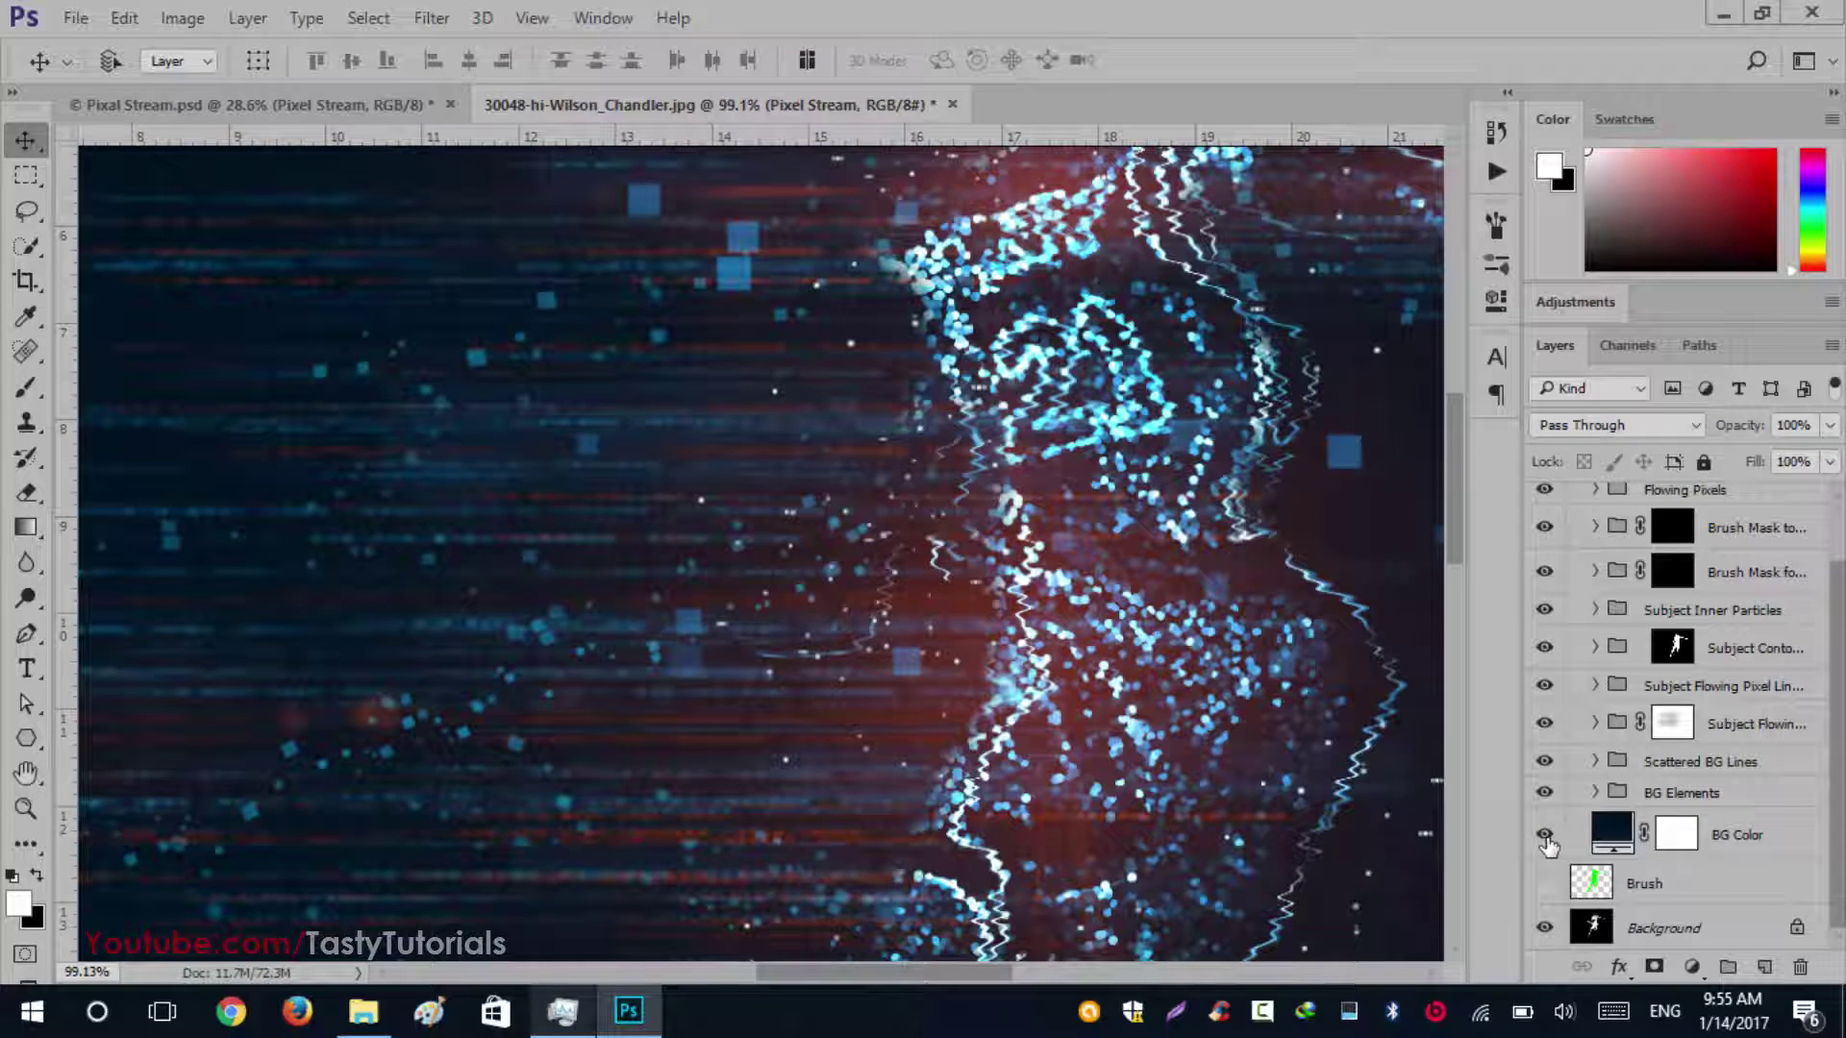
{"action": "left_click", "coordinate": [1676, 837]}
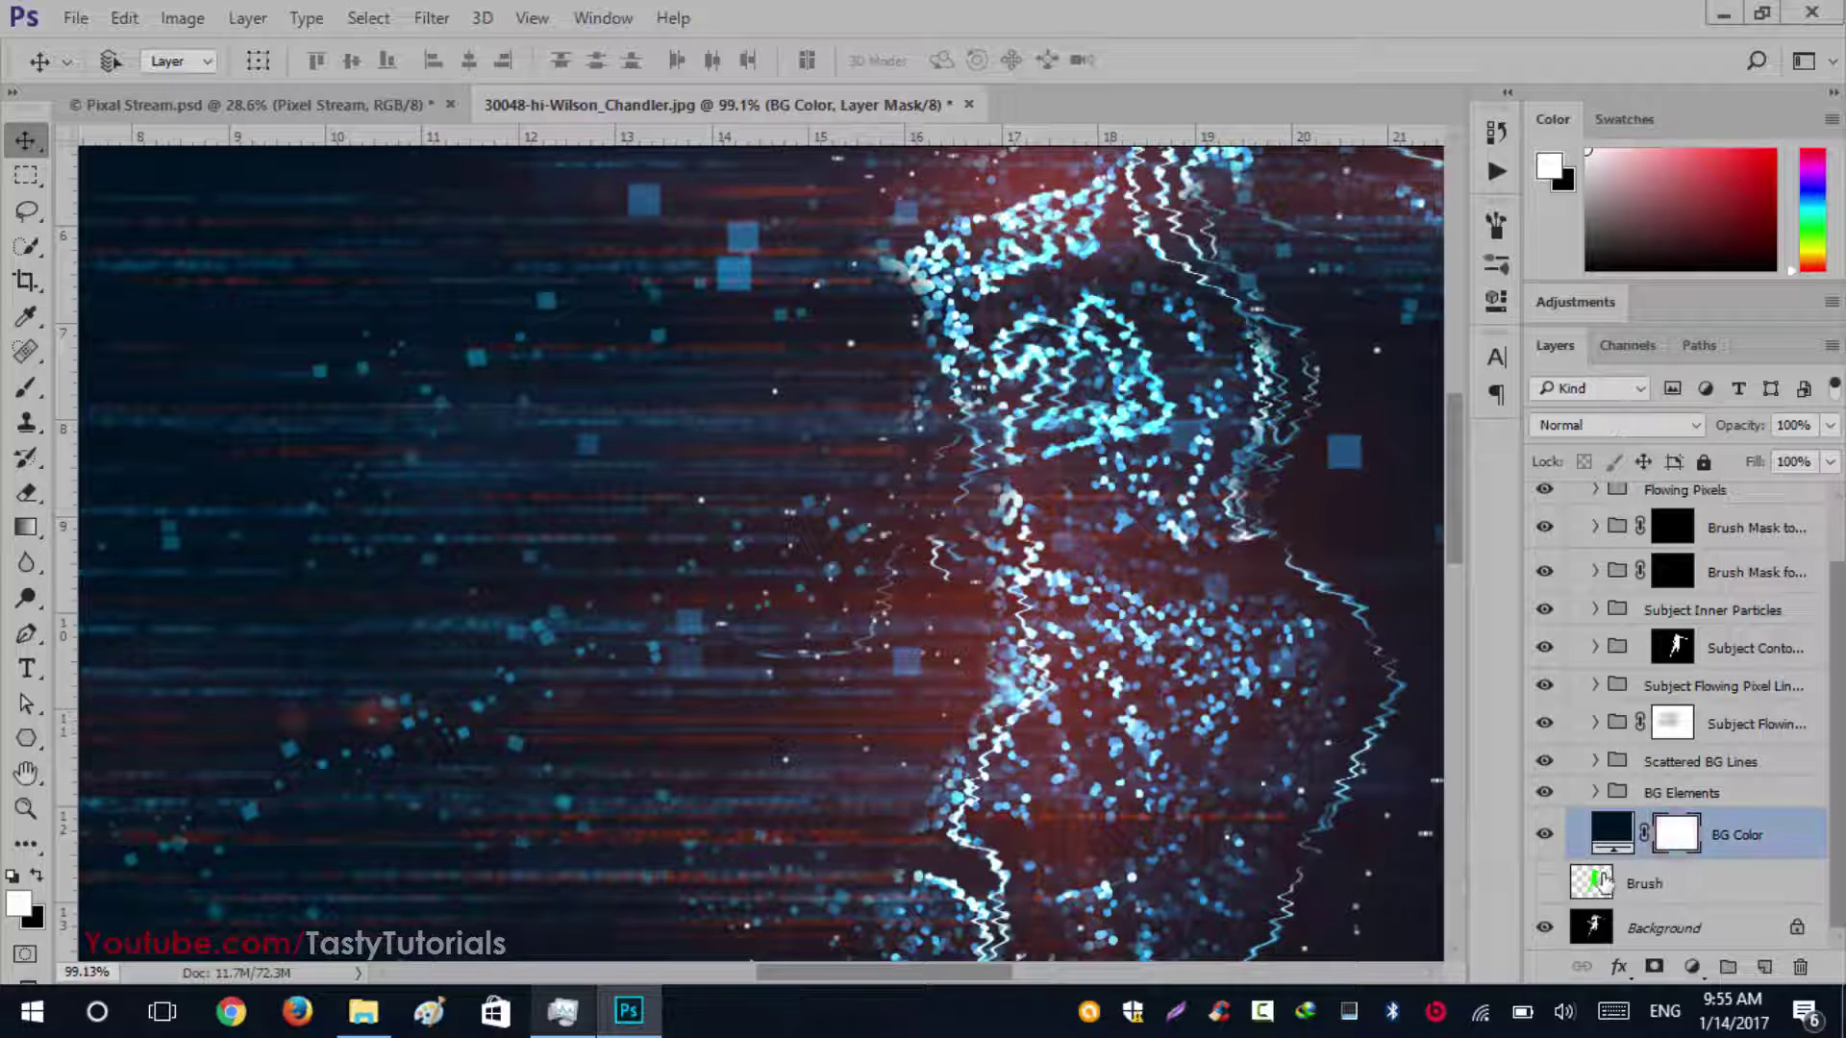
{"action": "key", "text": "ctrl"}
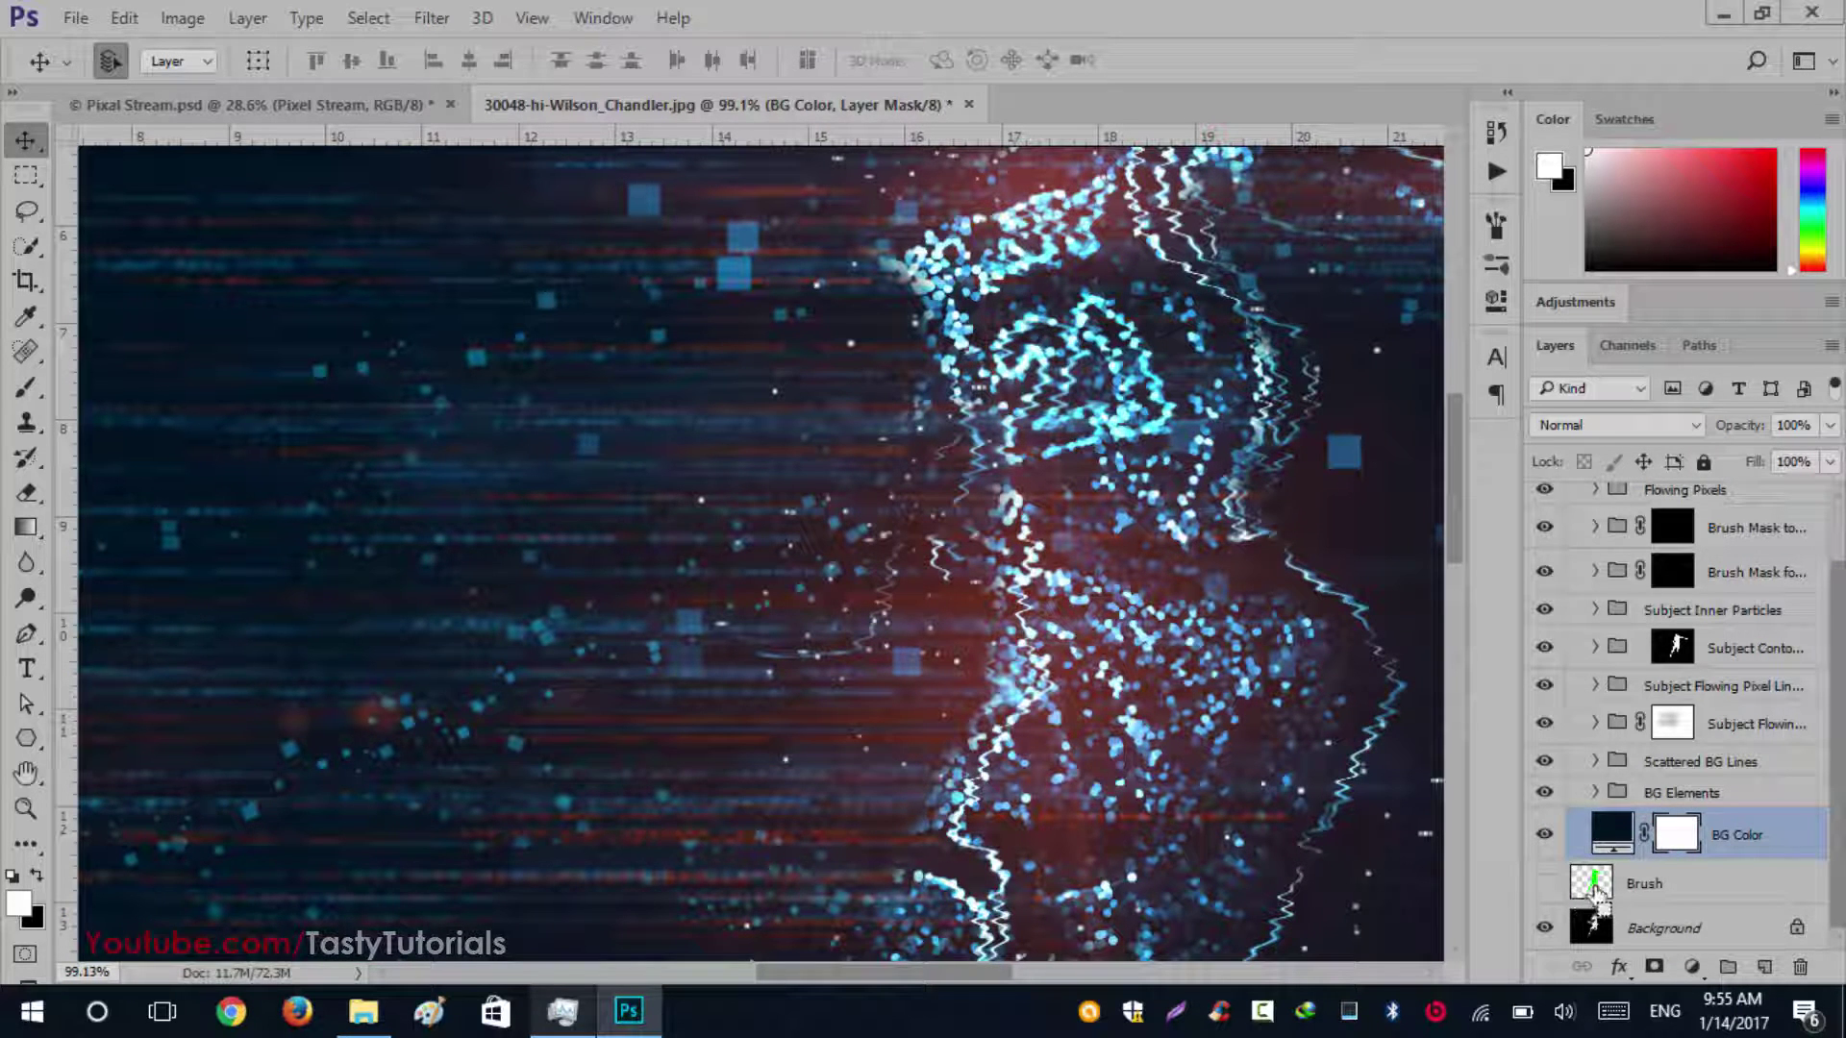
{"action": "left_click", "coordinate": [1596, 881], "text": "ctrl"}
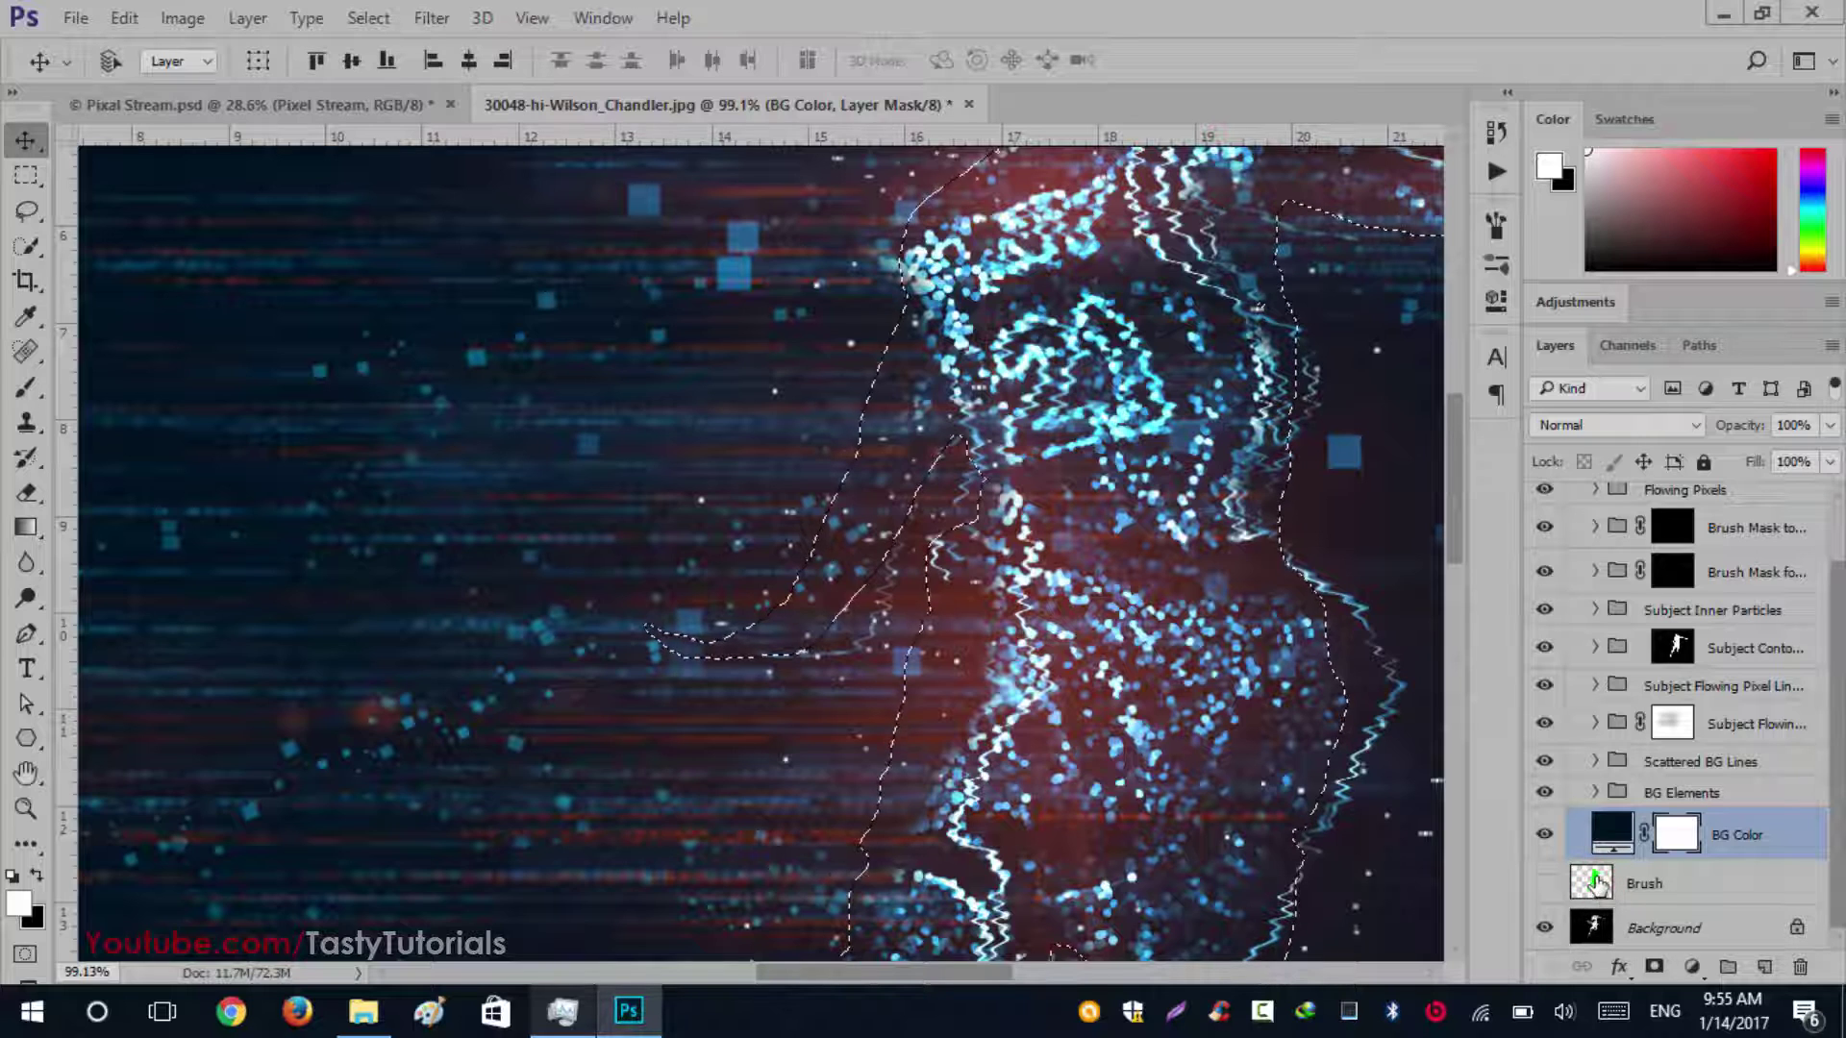
{"action": "scroll", "coordinate": [1046, 595], "scroll_direction": "down", "scroll_amount": 5}
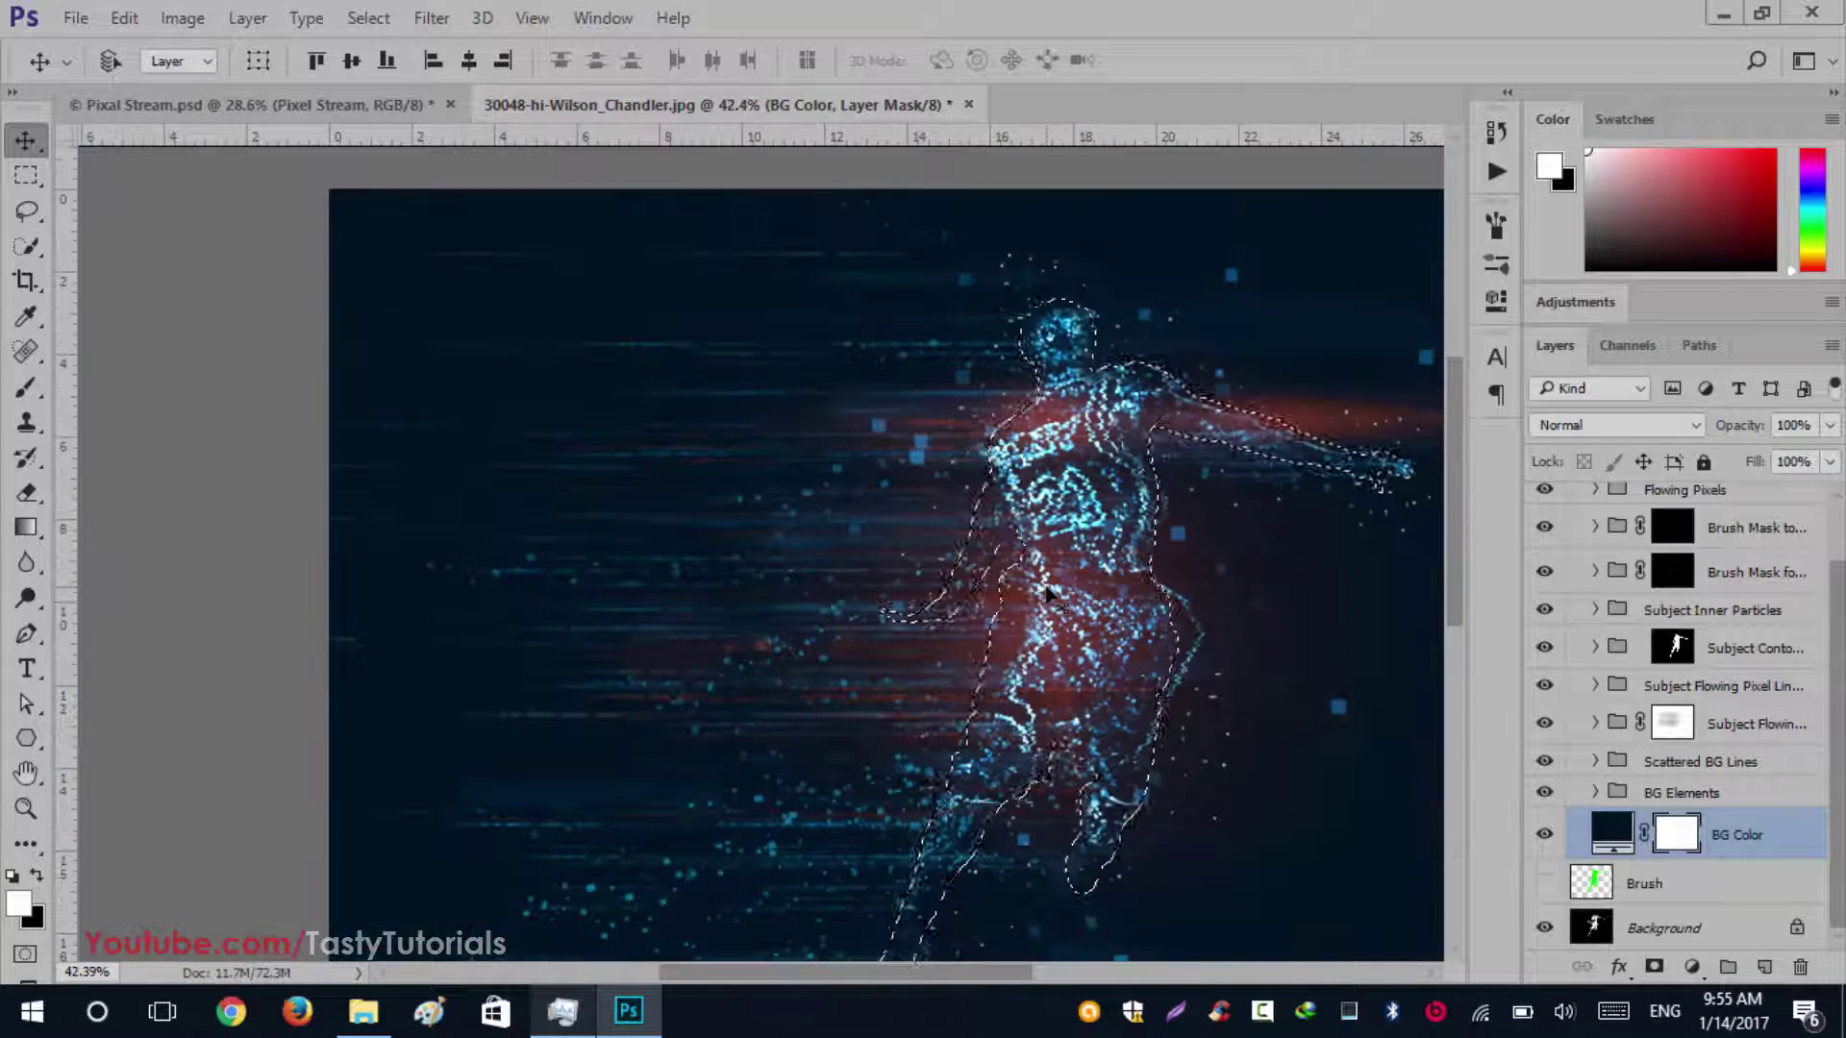
{"action": "scroll", "coordinate": [1046, 594], "scroll_direction": "down", "scroll_amount": 1}
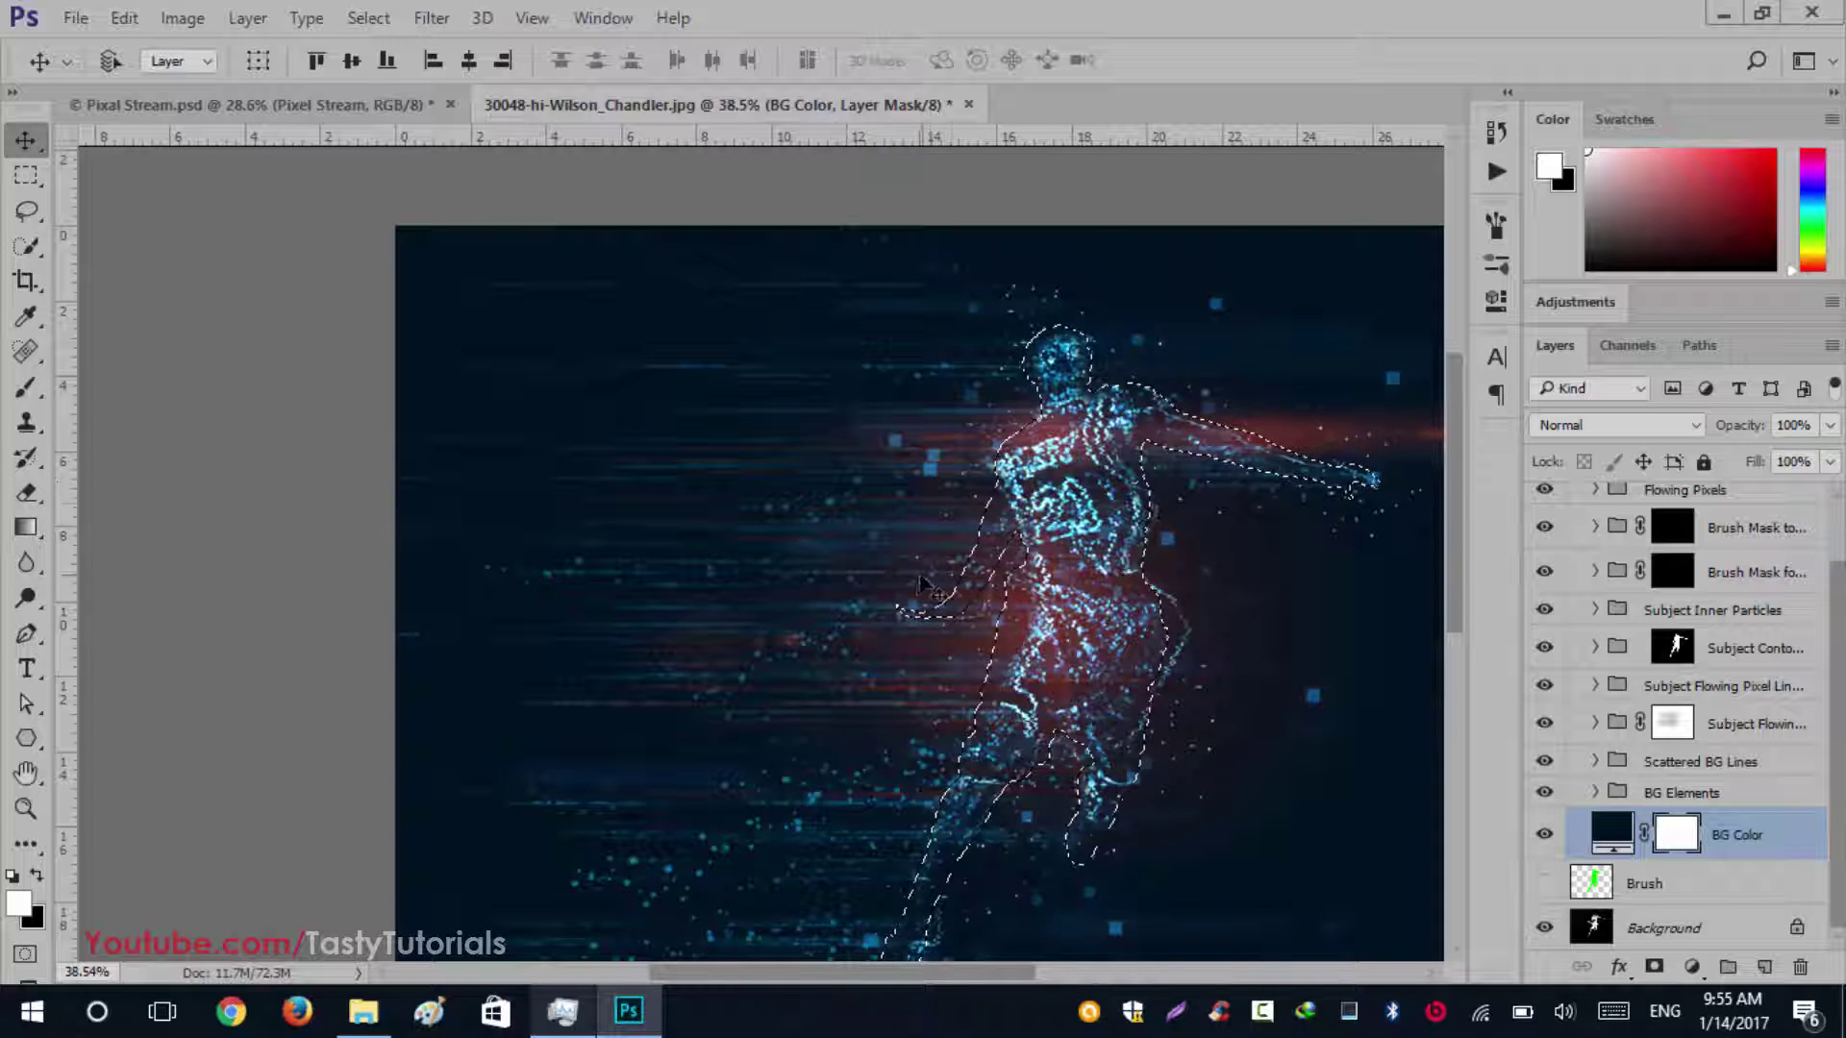
Choose the 151 px scattered-squares brush, reduce it to 90 px, and dab black over the player's torso and arm on the mask
{"action": "key", "text": "b"}
{"action": "right_click", "coordinate": [907, 374]}
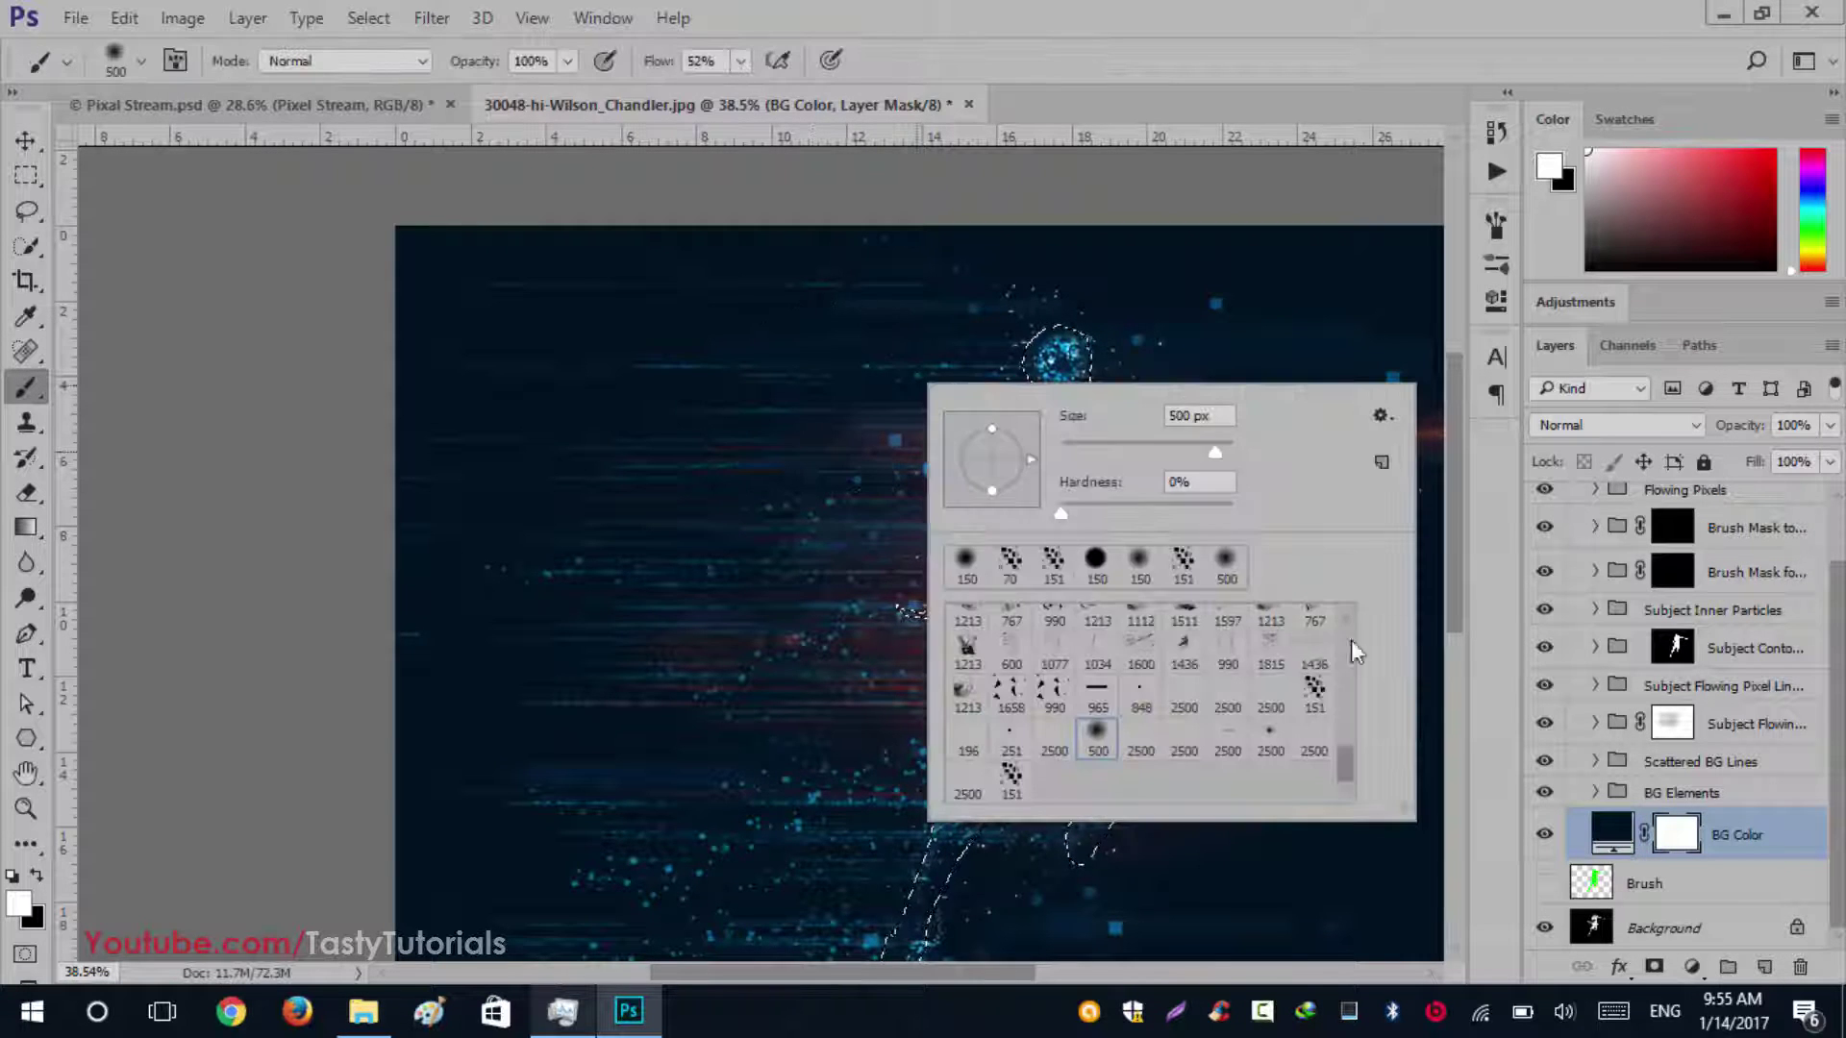
{"action": "left_click", "coordinate": [1012, 778]}
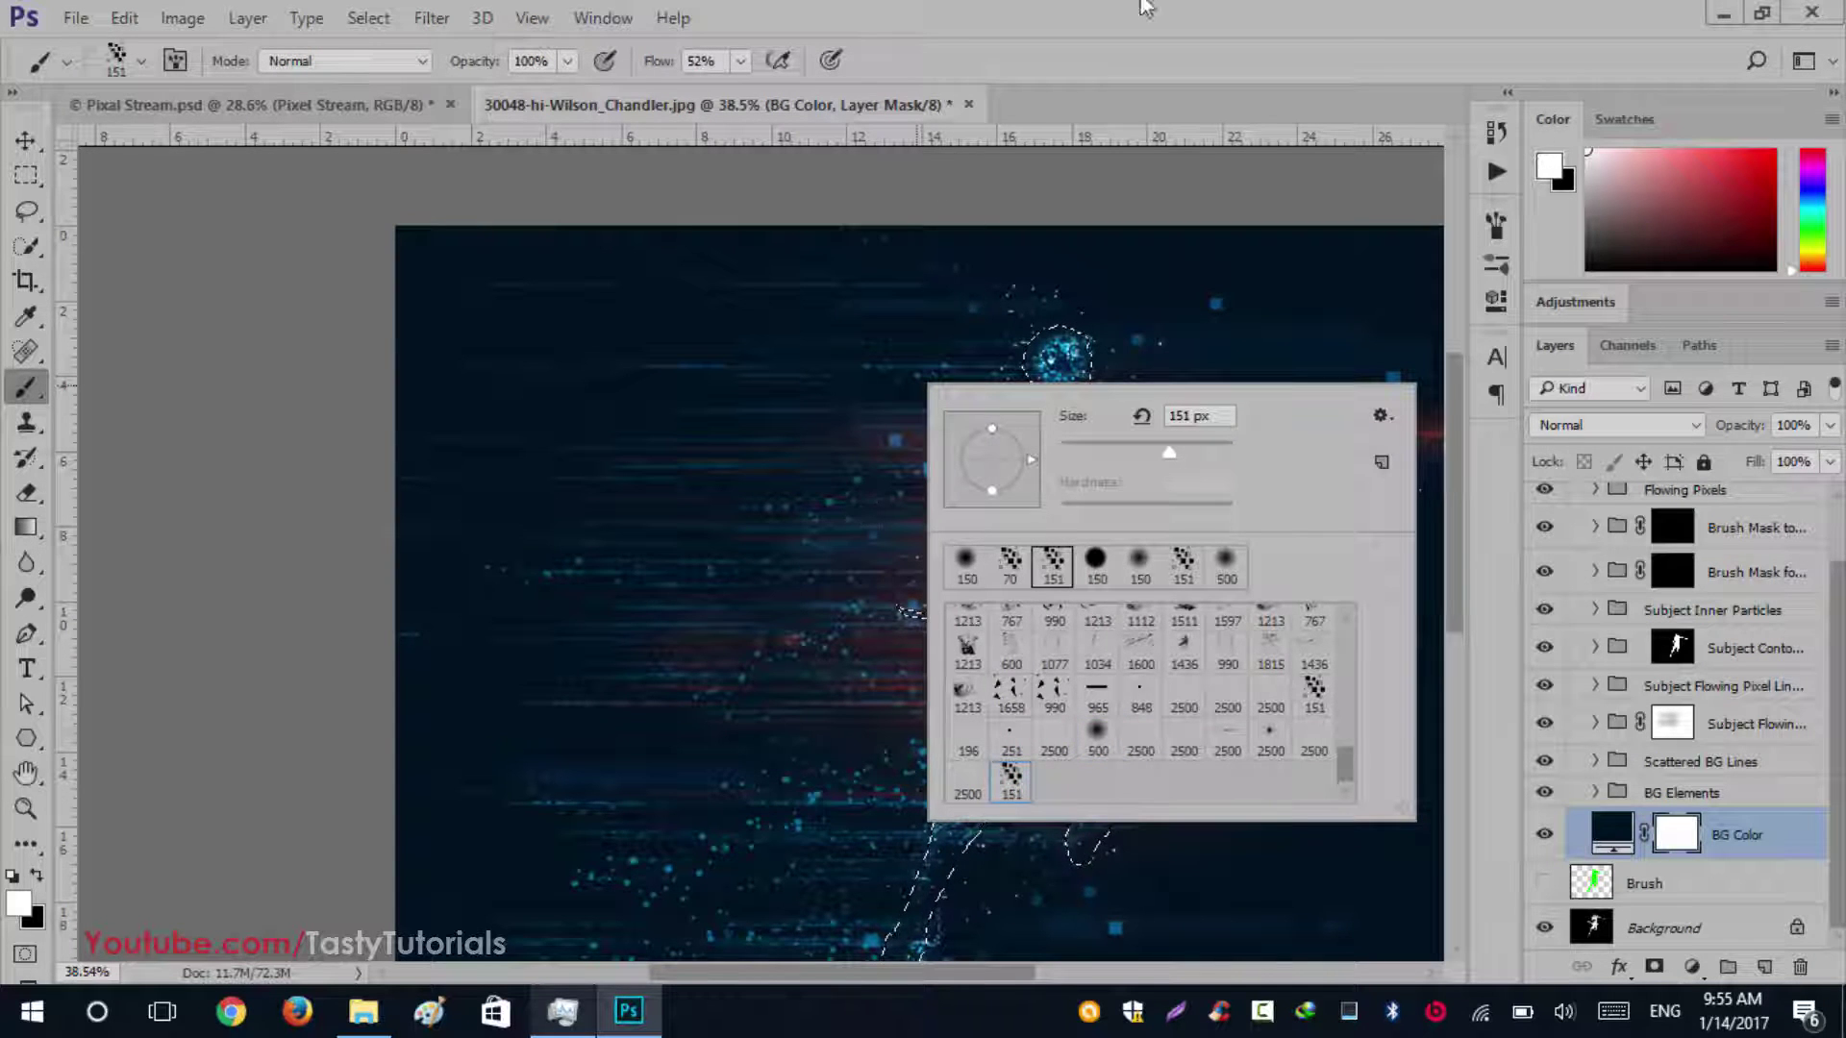
{"action": "key", "text": "Return"}
{"action": "scroll", "coordinate": [1077, 577], "scroll_direction": "up", "scroll_amount": 2}
{"action": "left_click", "coordinate": [1093, 415]}
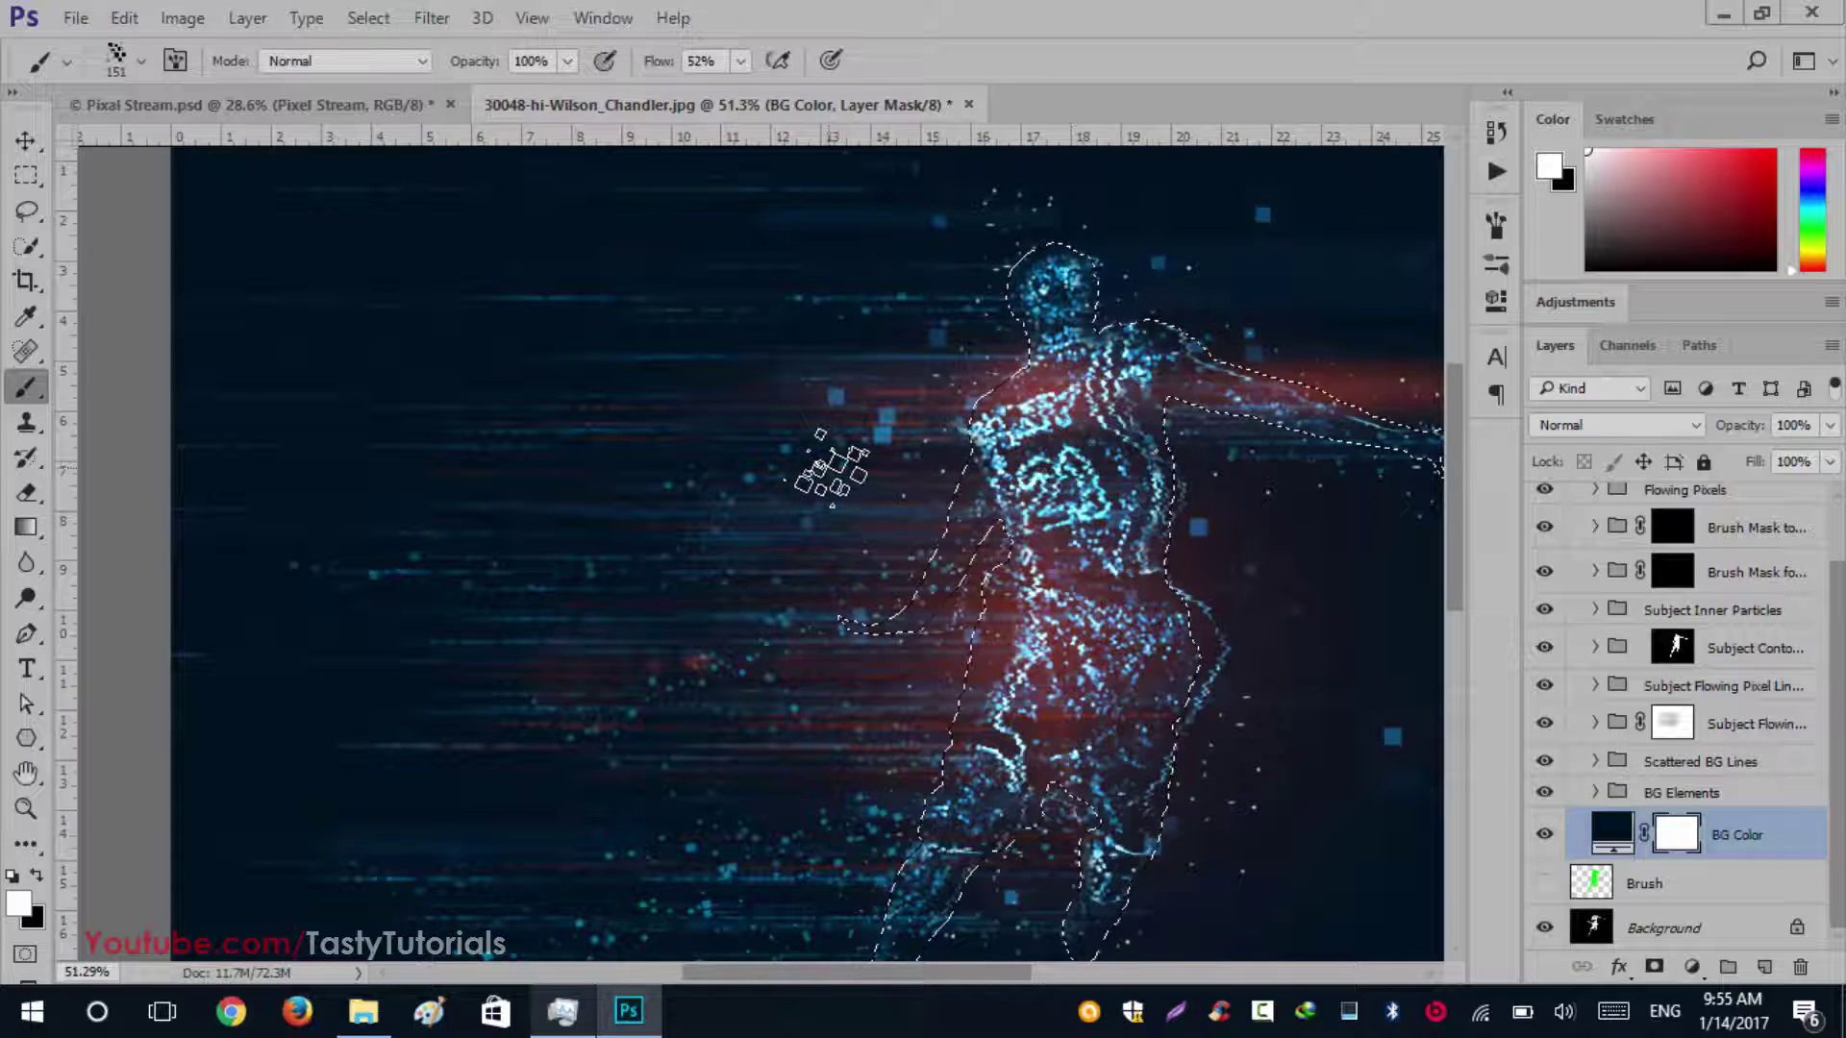
{"action": "left_click", "coordinate": [37, 875]}
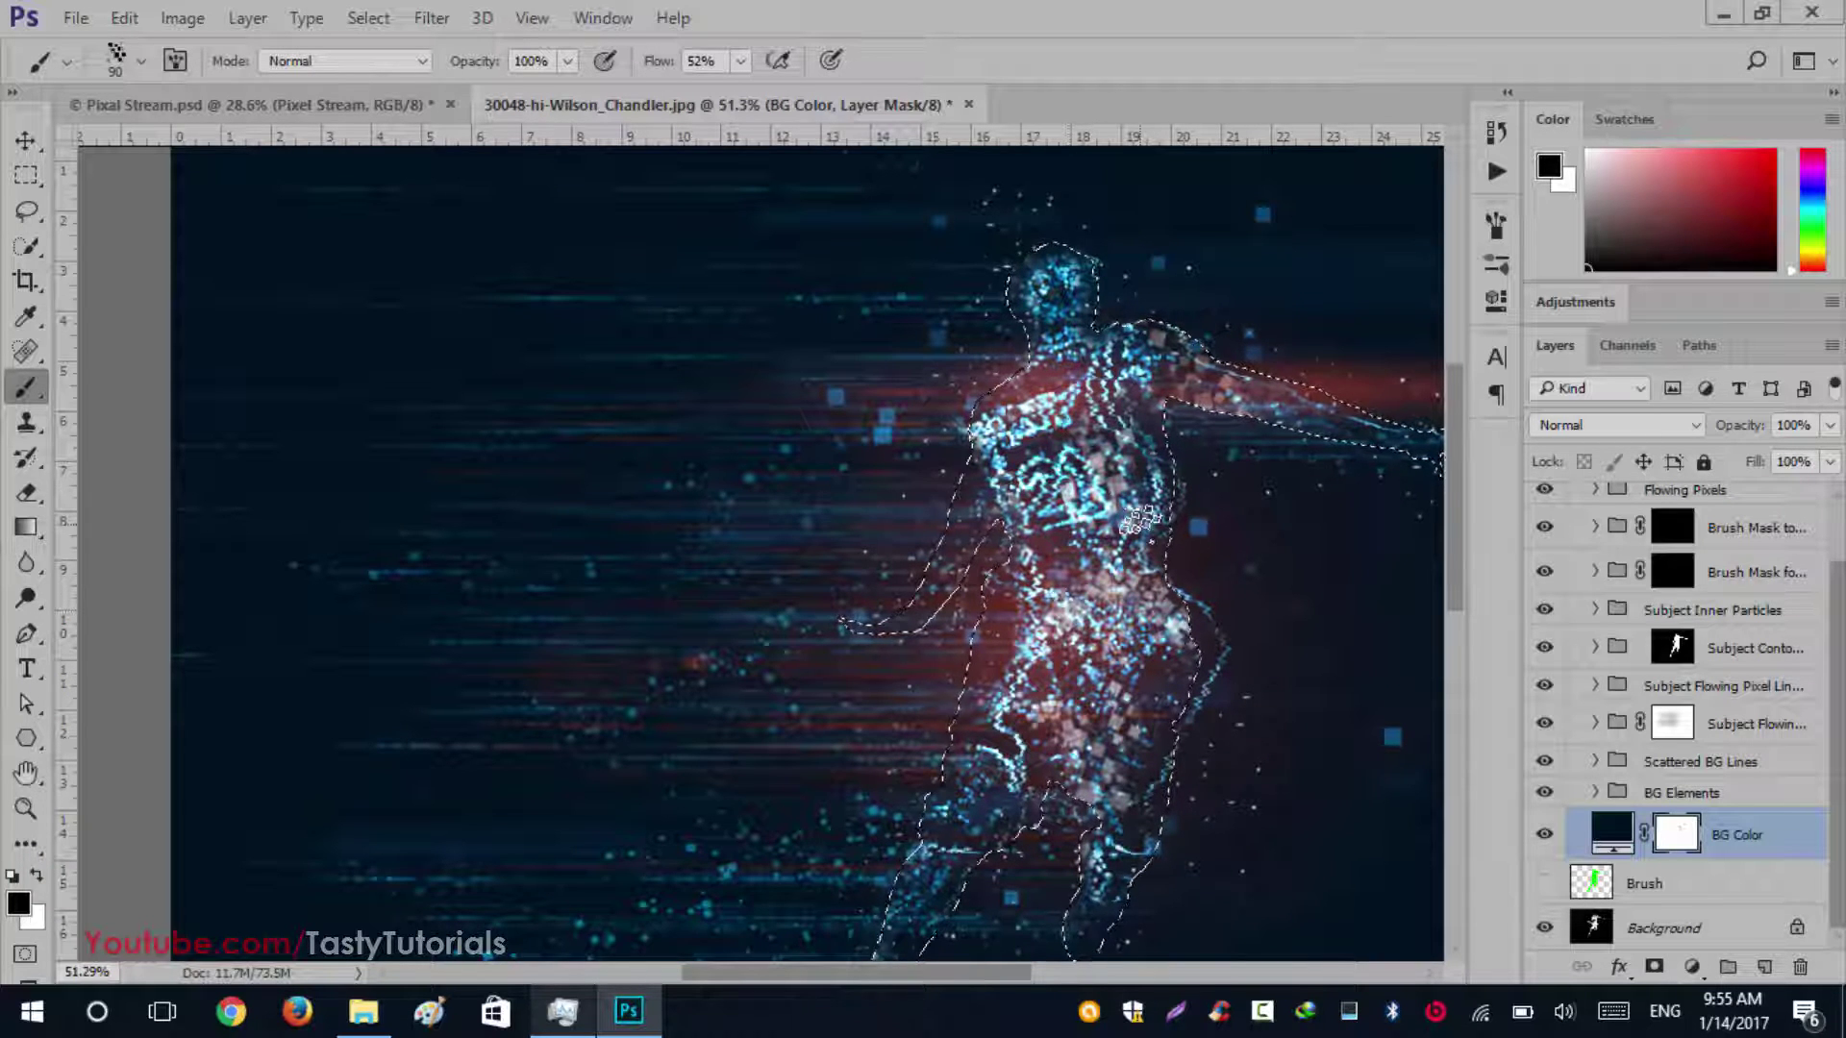
Undo the last dabs, set the brush Flow to 100%, and paint black over the player's torso, shorts and arm on the mask
{"action": "key", "text": "ctrl+alt+z"}
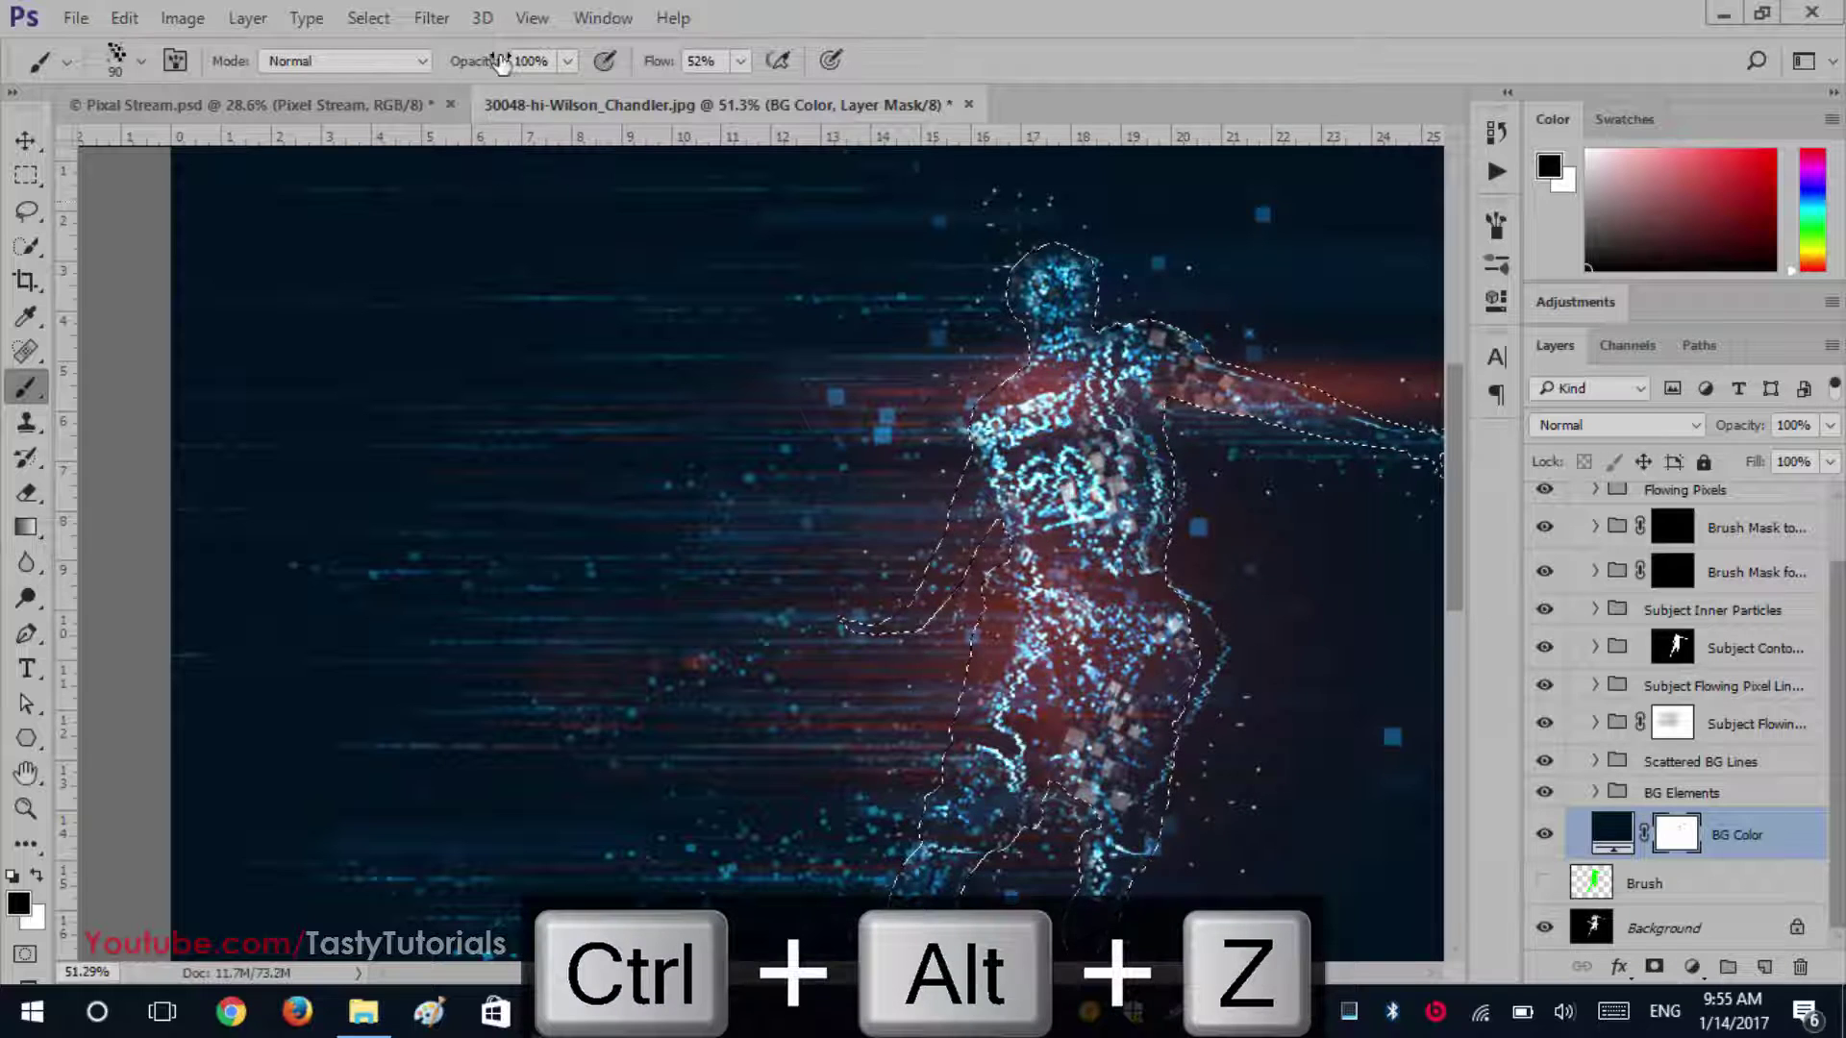
{"action": "left_click_drag", "start_coordinate": [652, 64], "coordinate": [702, 65]}
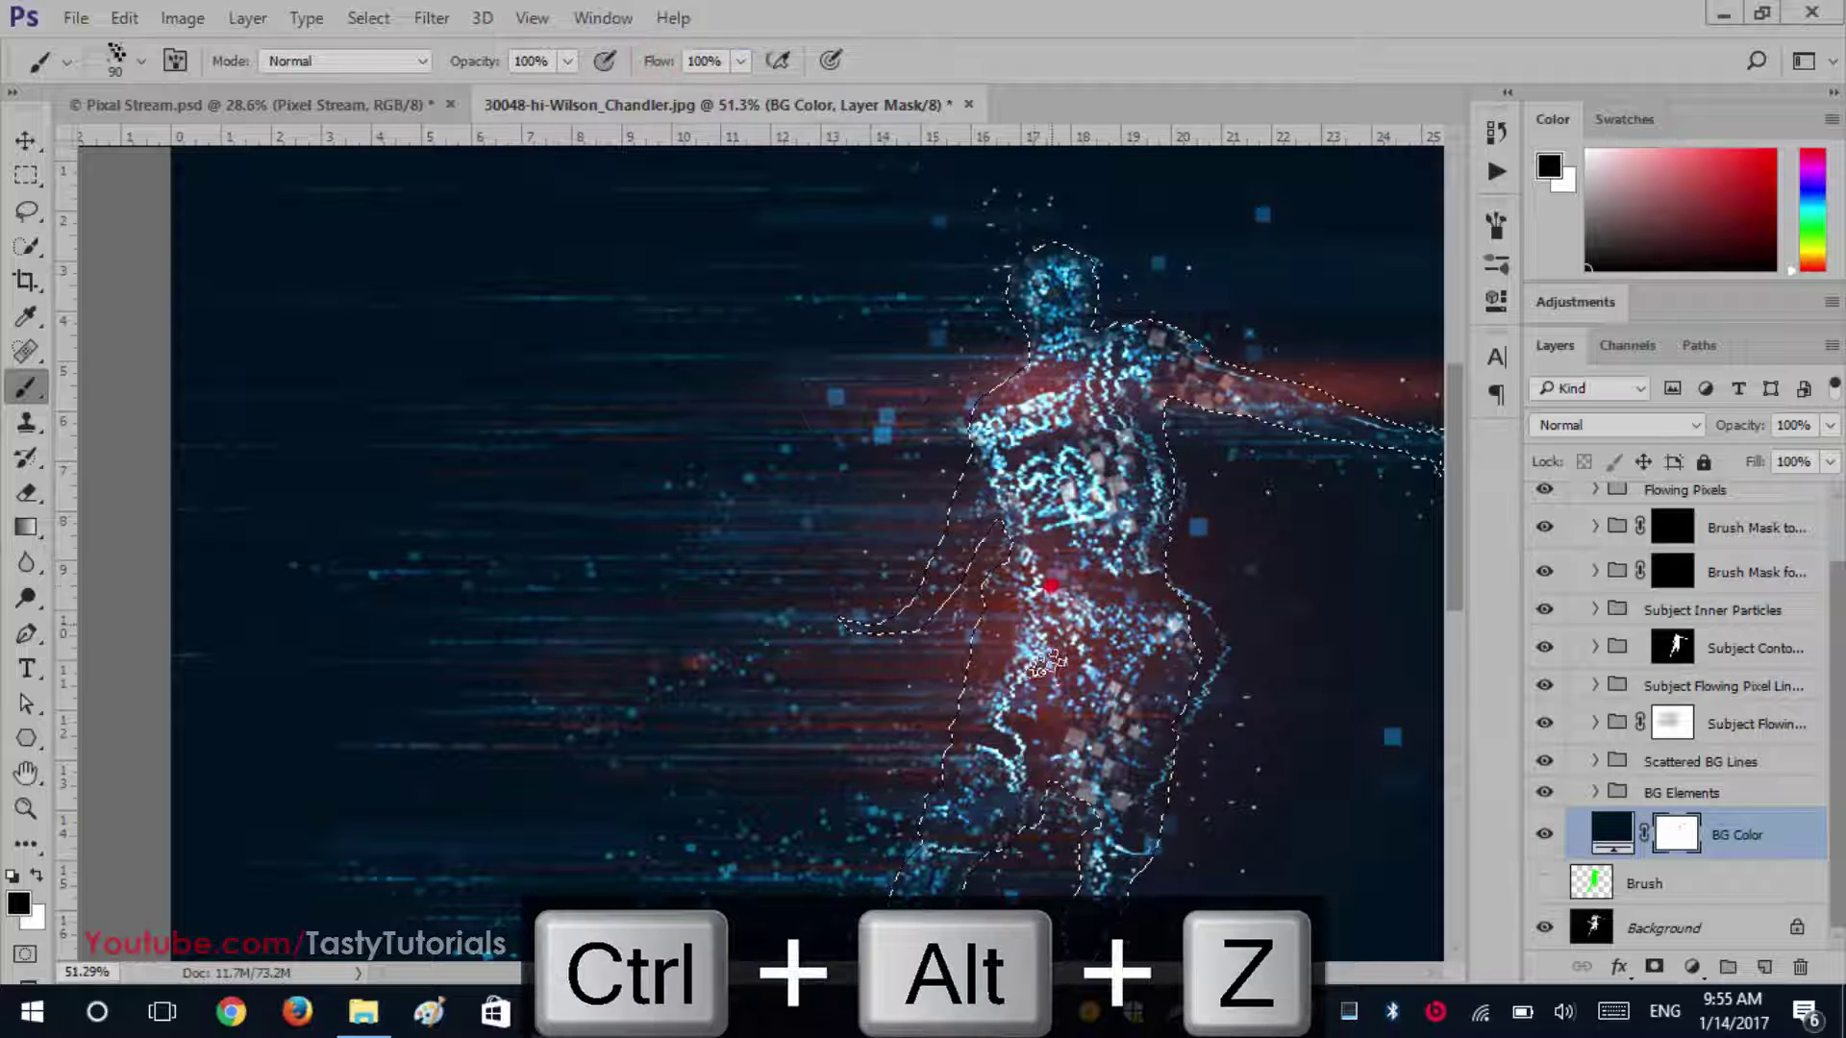
{"action": "mouse_move", "coordinate": [1051, 585]}
{"action": "left_mouse_down"}
{"action": "mouse_move", "coordinate": [1125, 654]}
{"action": "mouse_move", "coordinate": [1086, 538]}
{"action": "left_mouse_up"}
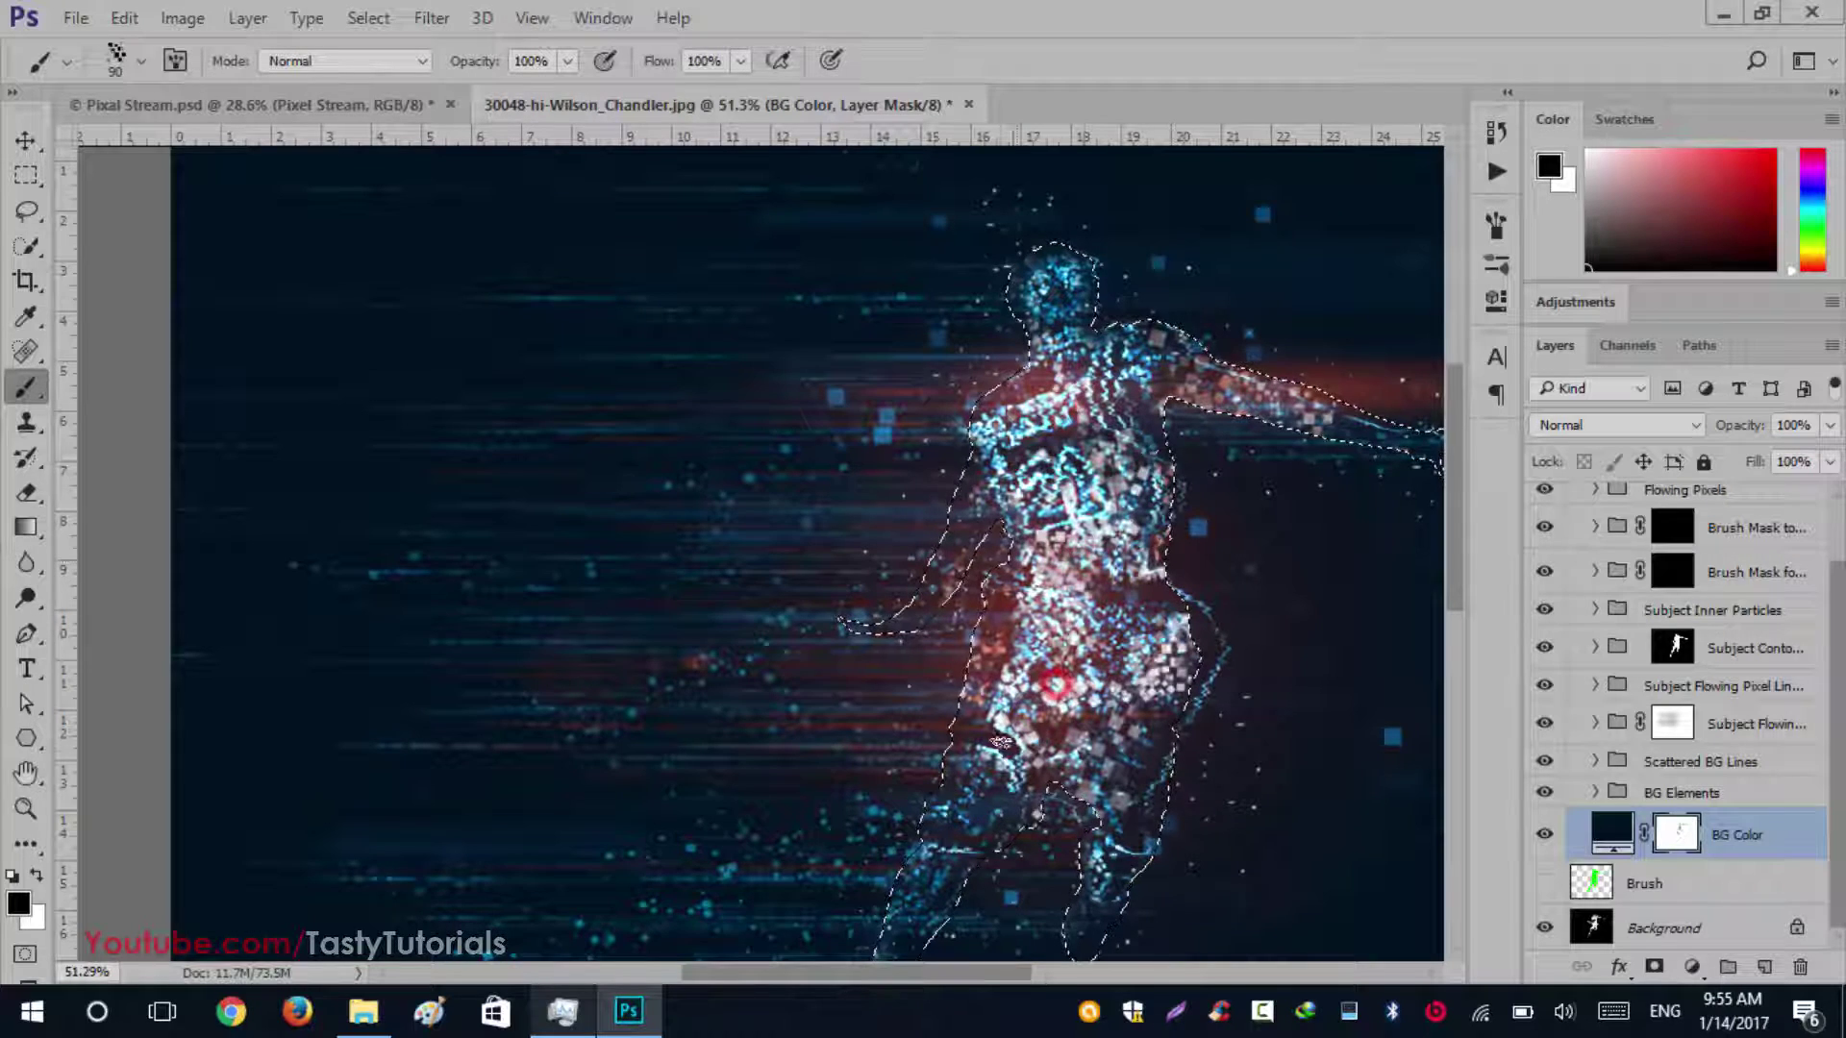
{"action": "scroll", "coordinate": [1075, 549], "scroll_direction": "up", "scroll_amount": 3}
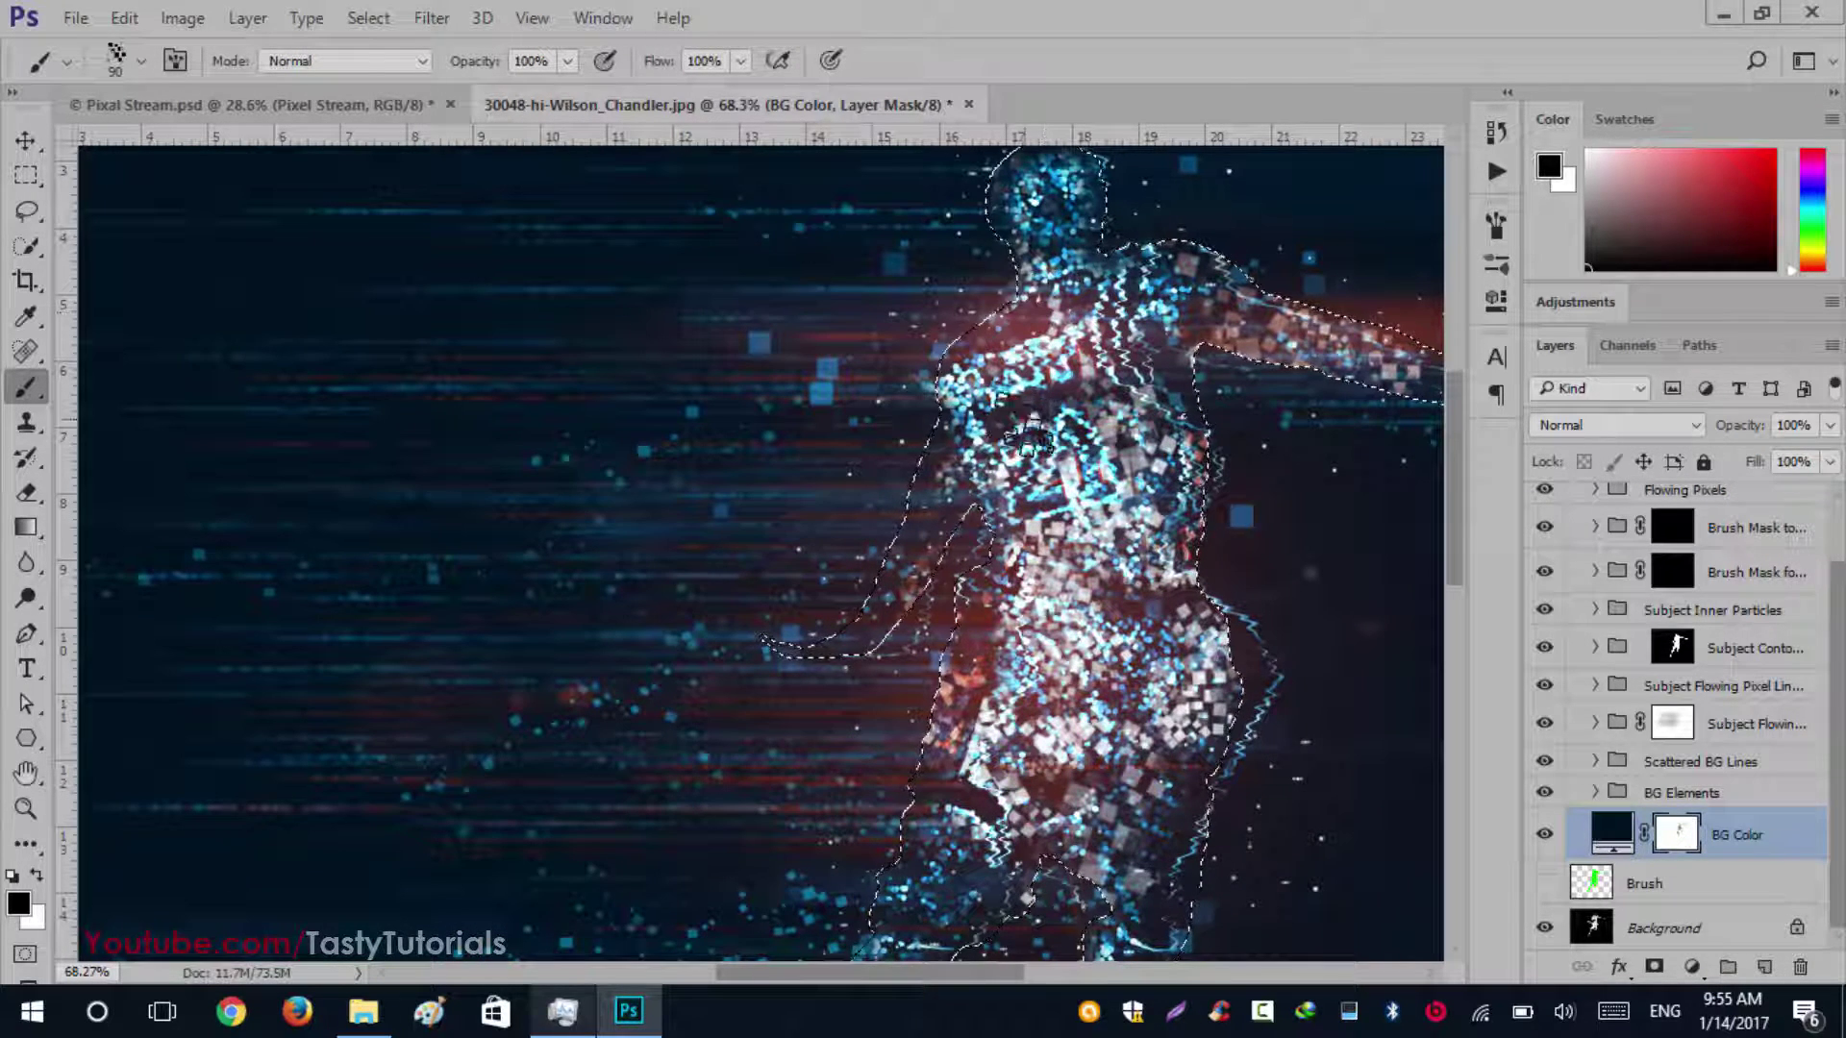
{"action": "left_click", "coordinate": [1025, 420]}
{"action": "left_click", "coordinate": [1065, 455]}
Reduce the brush to 60 px and fill in more black squares over the chest, shorts and ball-side arm on the mask
{"action": "key", "text": "bracketleft"}
{"action": "key", "text": "bracketleft"}
{"action": "key", "text": "bracketleft"}
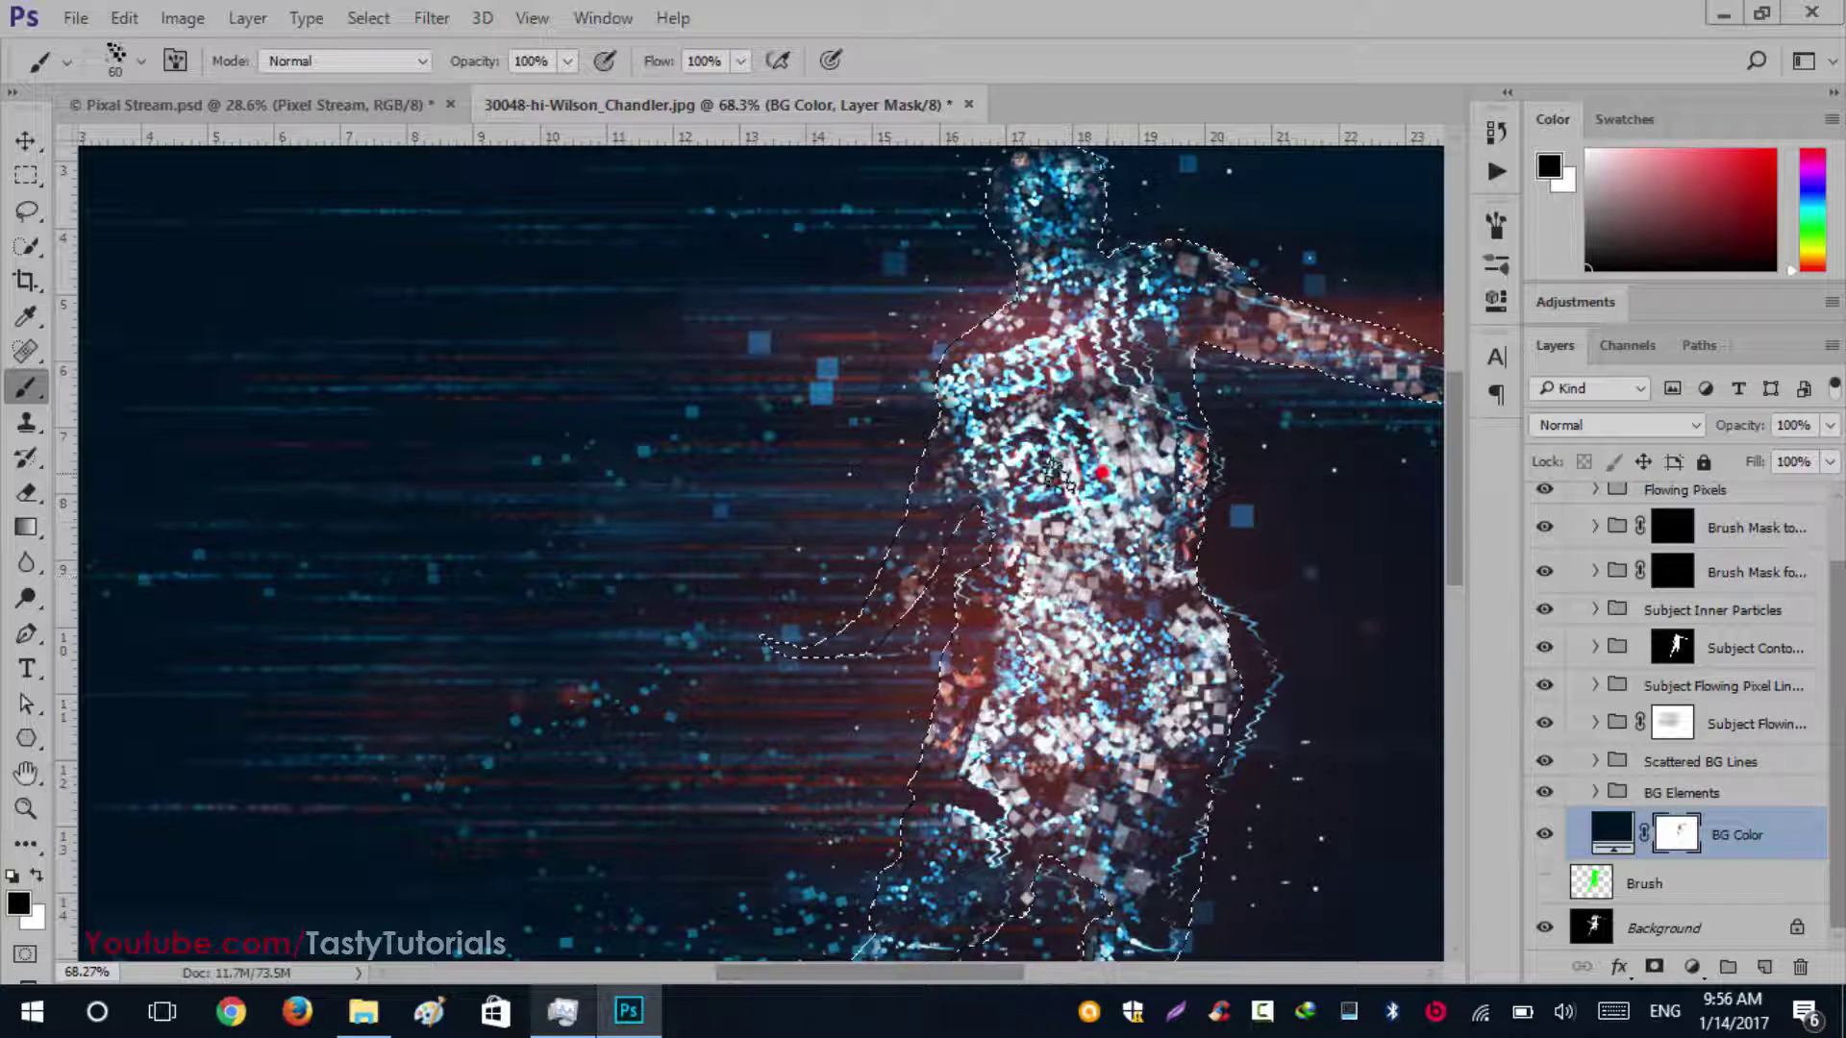
{"action": "left_click", "coordinate": [1228, 642]}
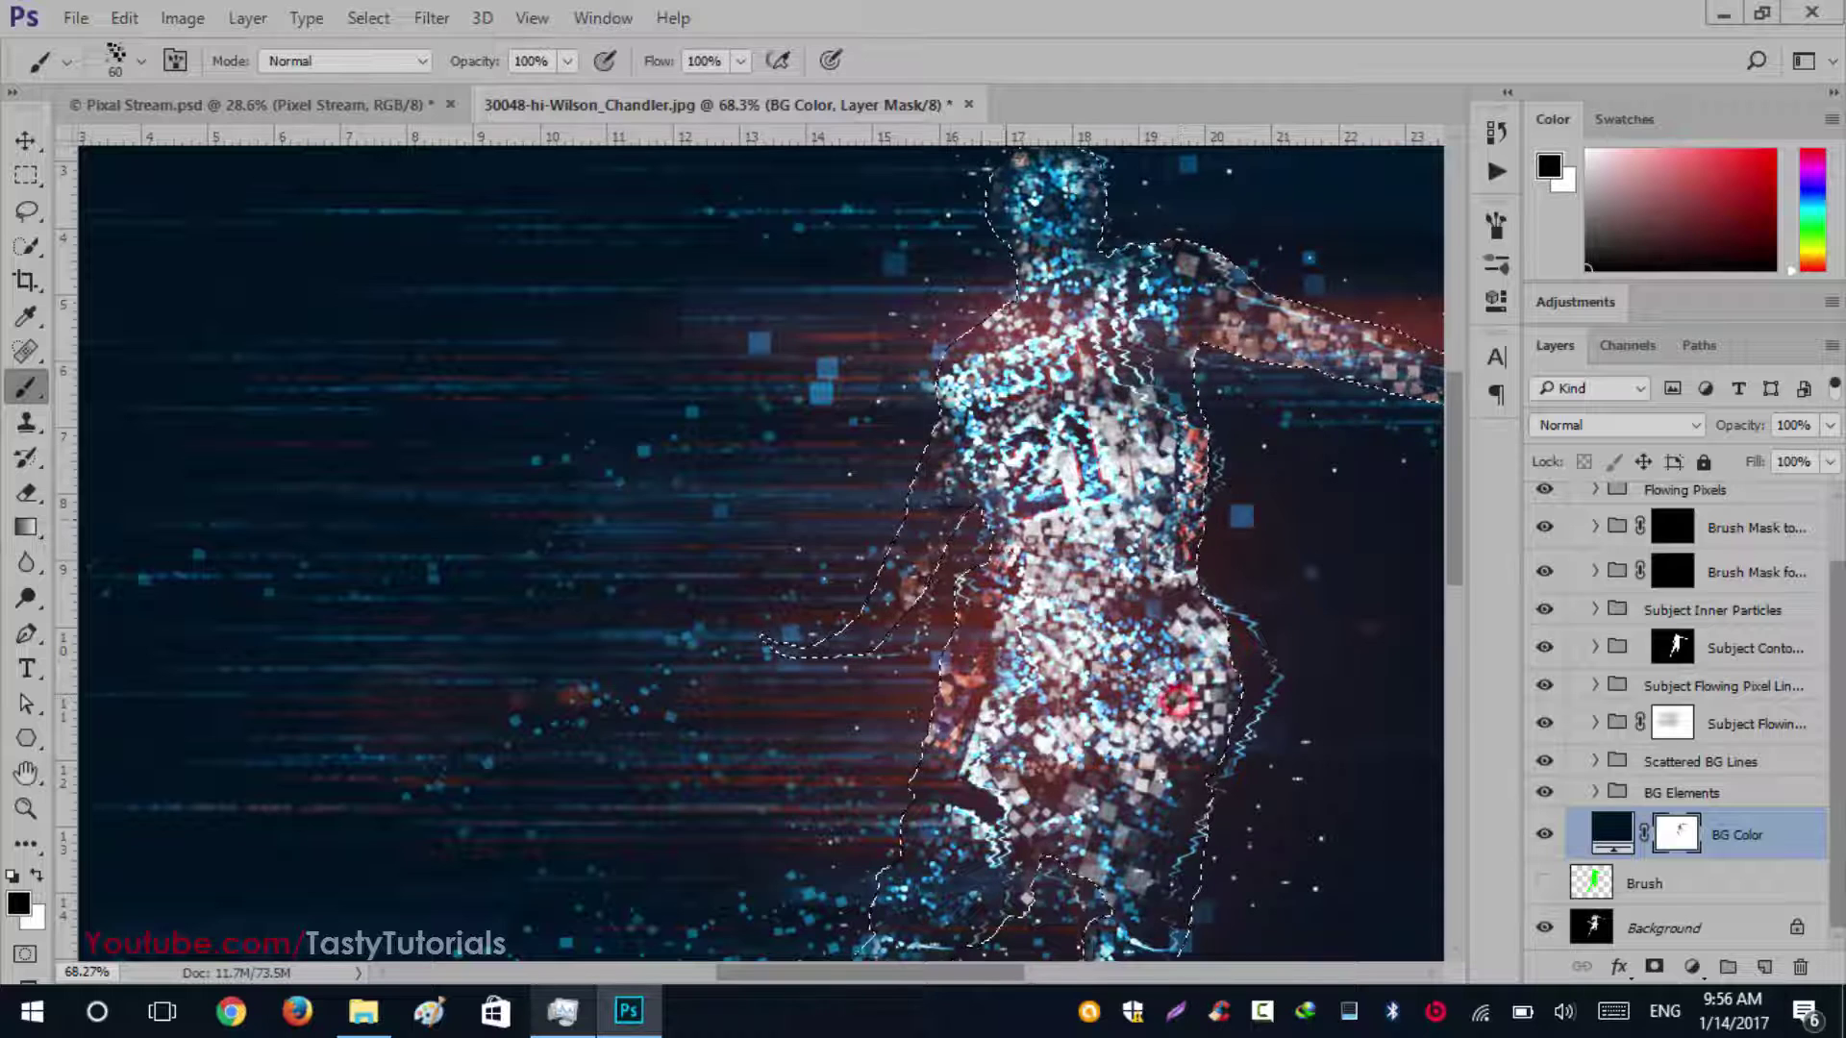
{"action": "left_click", "coordinate": [938, 474]}
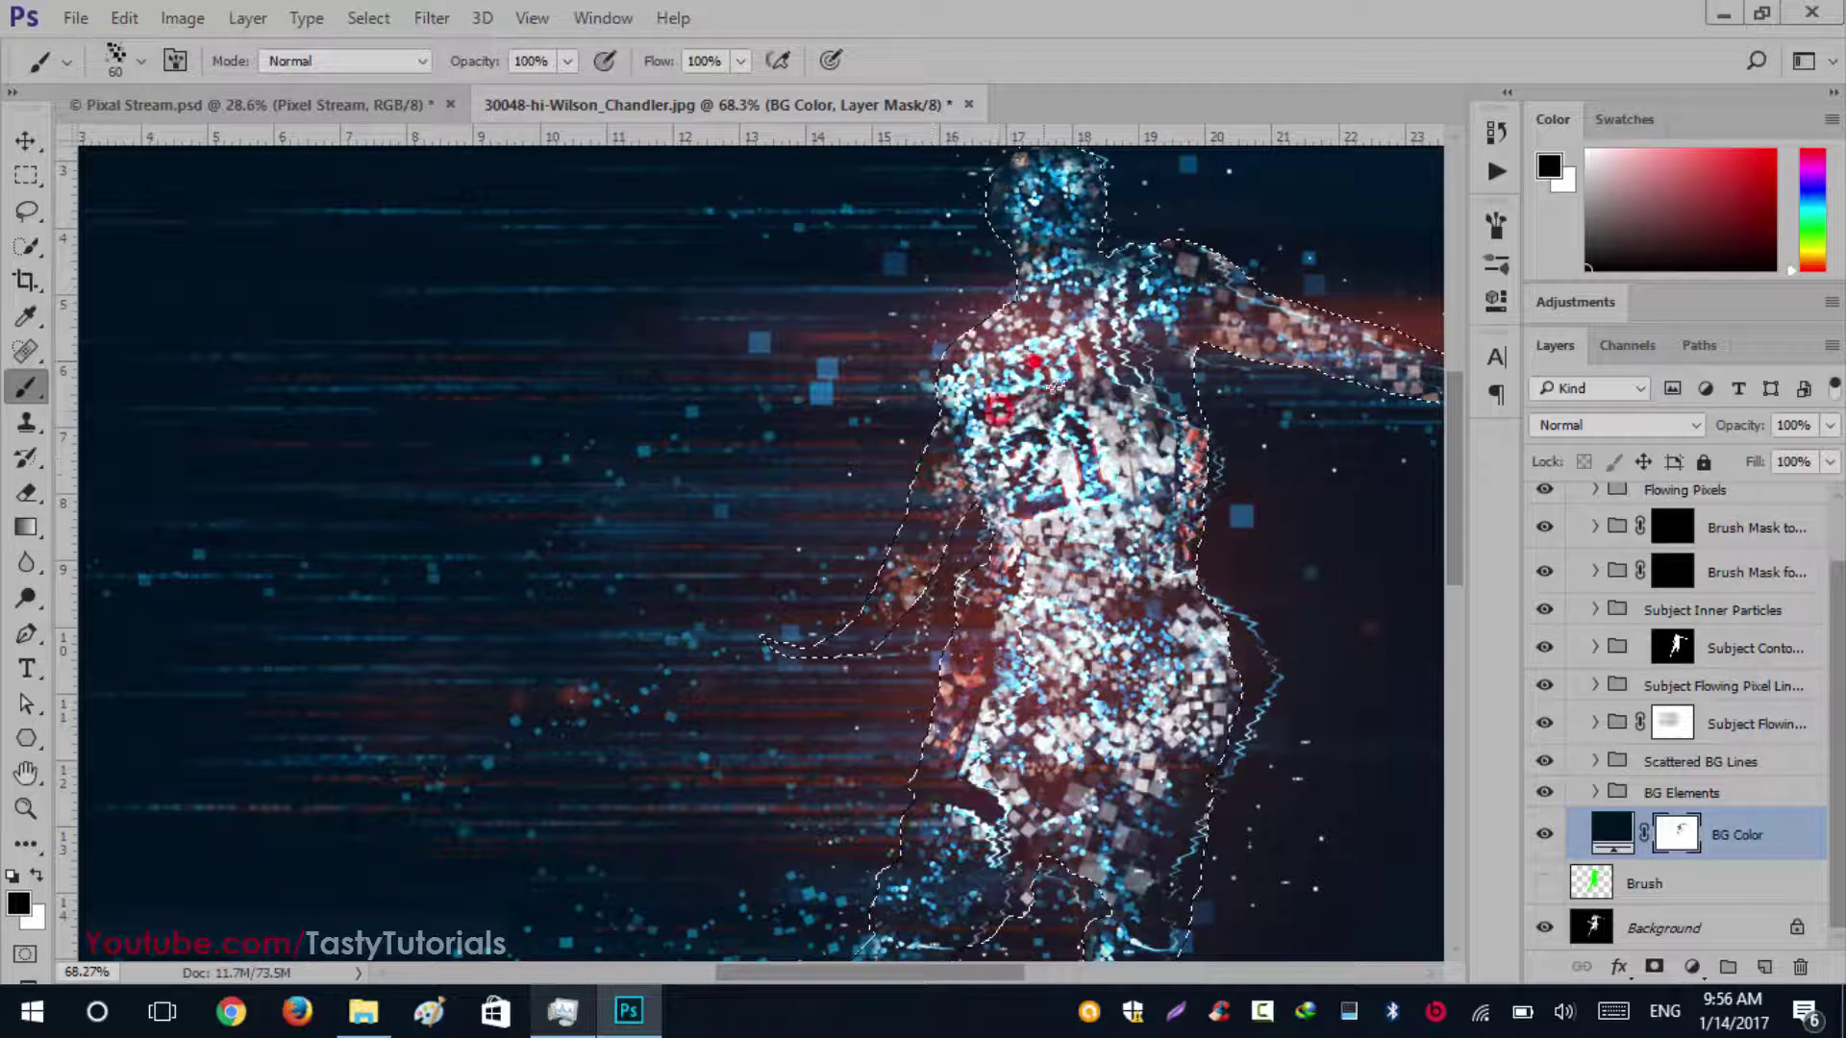
Paint black squares over both of the player's legs on the BG Color mask with the 60 px brush
{"action": "scroll", "coordinate": [1091, 737], "scroll_direction": "down", "scroll_amount": 4}
{"action": "left_click_drag", "start_coordinate": [1093, 737], "coordinate": [1115, 465]}
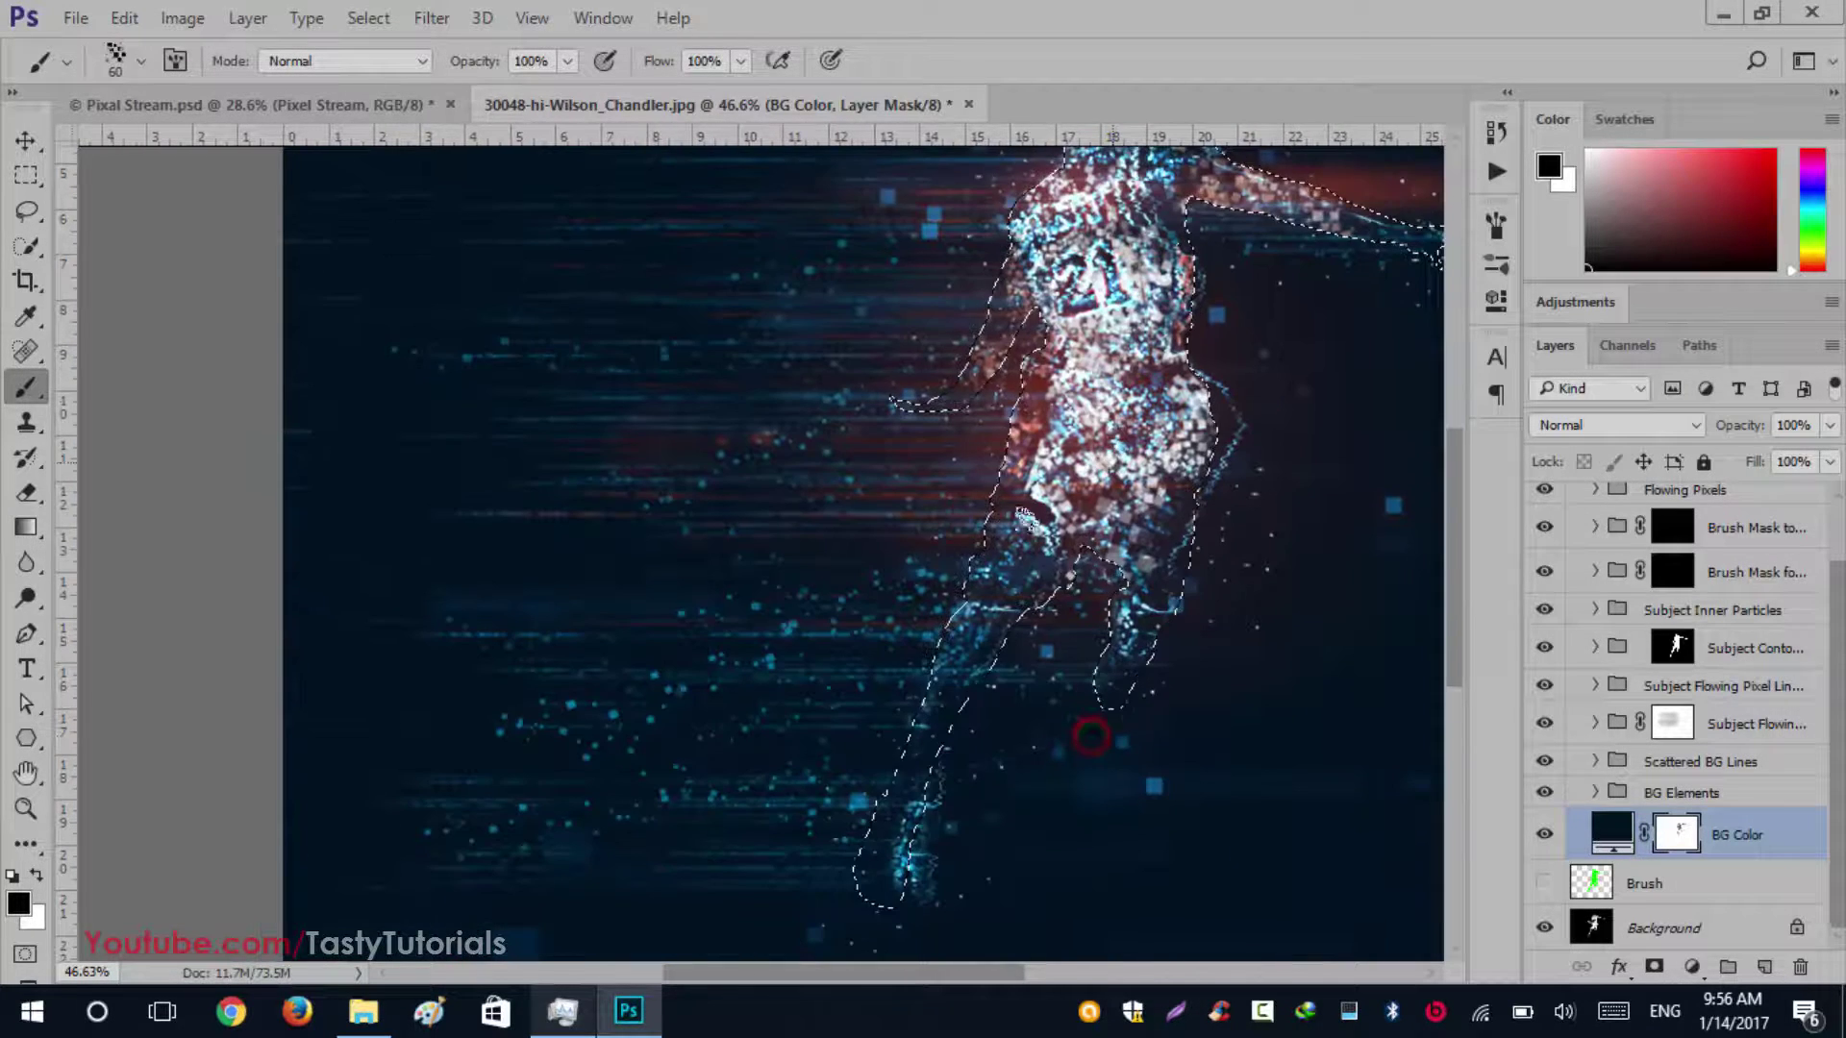
{"action": "left_click", "coordinate": [997, 538]}
{"action": "mouse_move", "coordinate": [964, 643]}
{"action": "left_mouse_down"}
{"action": "mouse_move", "coordinate": [937, 702]}
{"action": "mouse_move", "coordinate": [950, 731]}
{"action": "mouse_move", "coordinate": [935, 762]}
{"action": "mouse_move", "coordinate": [949, 696]}
{"action": "mouse_move", "coordinate": [893, 860]}
{"action": "left_mouse_up"}
{"action": "left_click_drag", "start_coordinate": [1163, 551], "coordinate": [1115, 686]}
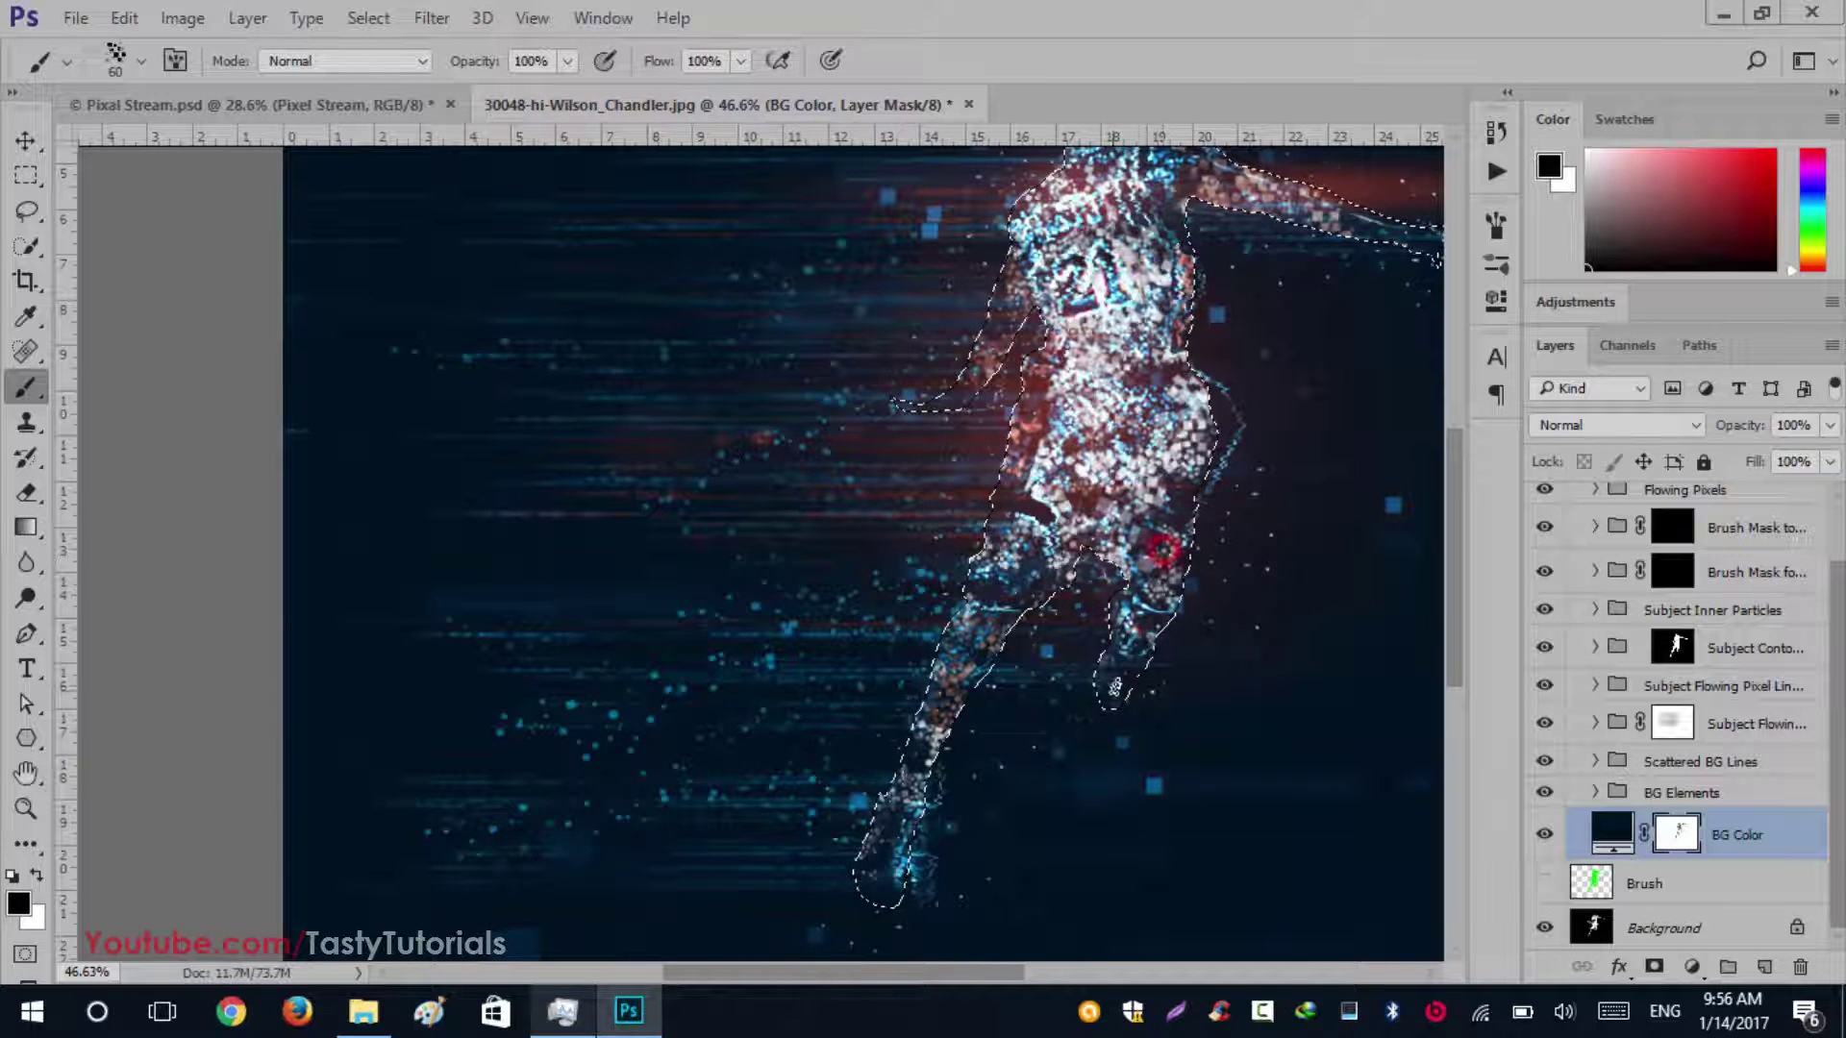
{"action": "scroll", "coordinate": [952, 788], "scroll_direction": "up", "scroll_amount": 1}
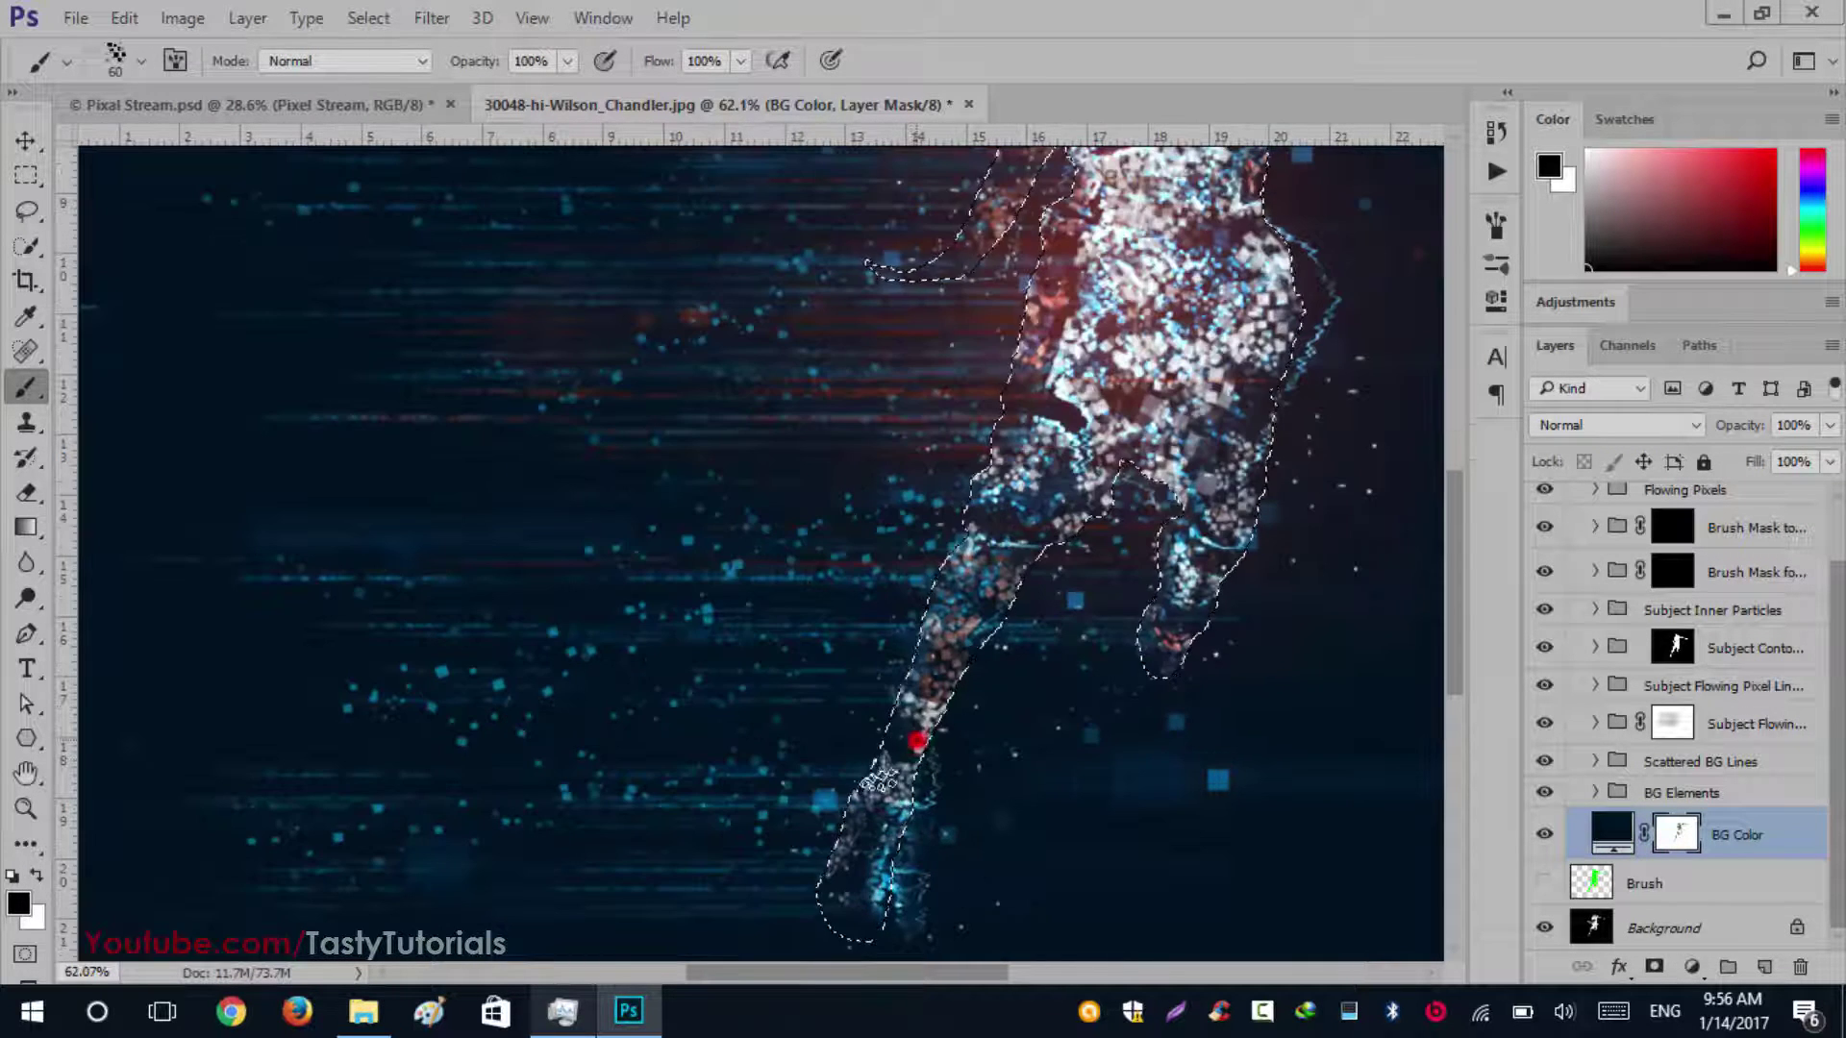
{"action": "mouse_move", "coordinate": [914, 750]}
{"action": "left_mouse_down"}
{"action": "mouse_move", "coordinate": [857, 894]}
{"action": "mouse_move", "coordinate": [939, 709]}
{"action": "left_mouse_up"}
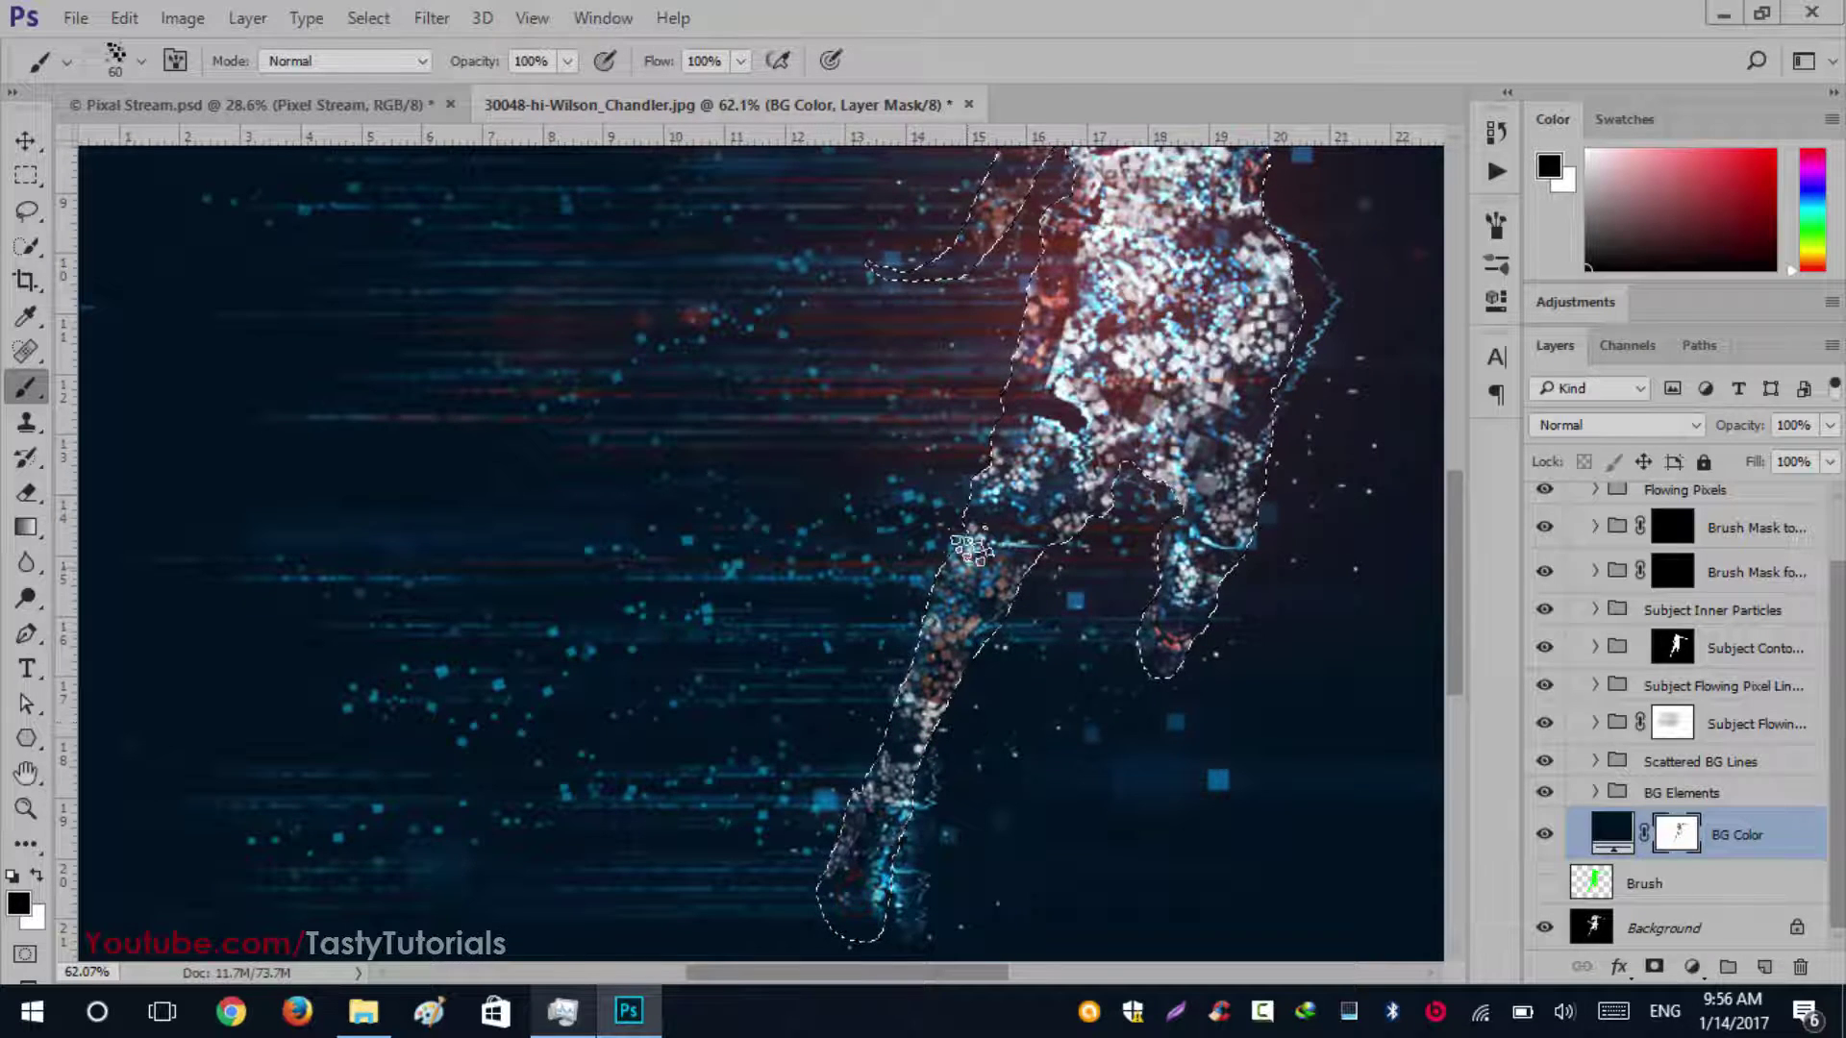
{"action": "mouse_move", "coordinate": [977, 536]}
{"action": "left_mouse_down"}
{"action": "mouse_move", "coordinate": [1086, 447]}
{"action": "mouse_move", "coordinate": [1079, 765]}
{"action": "left_mouse_up"}
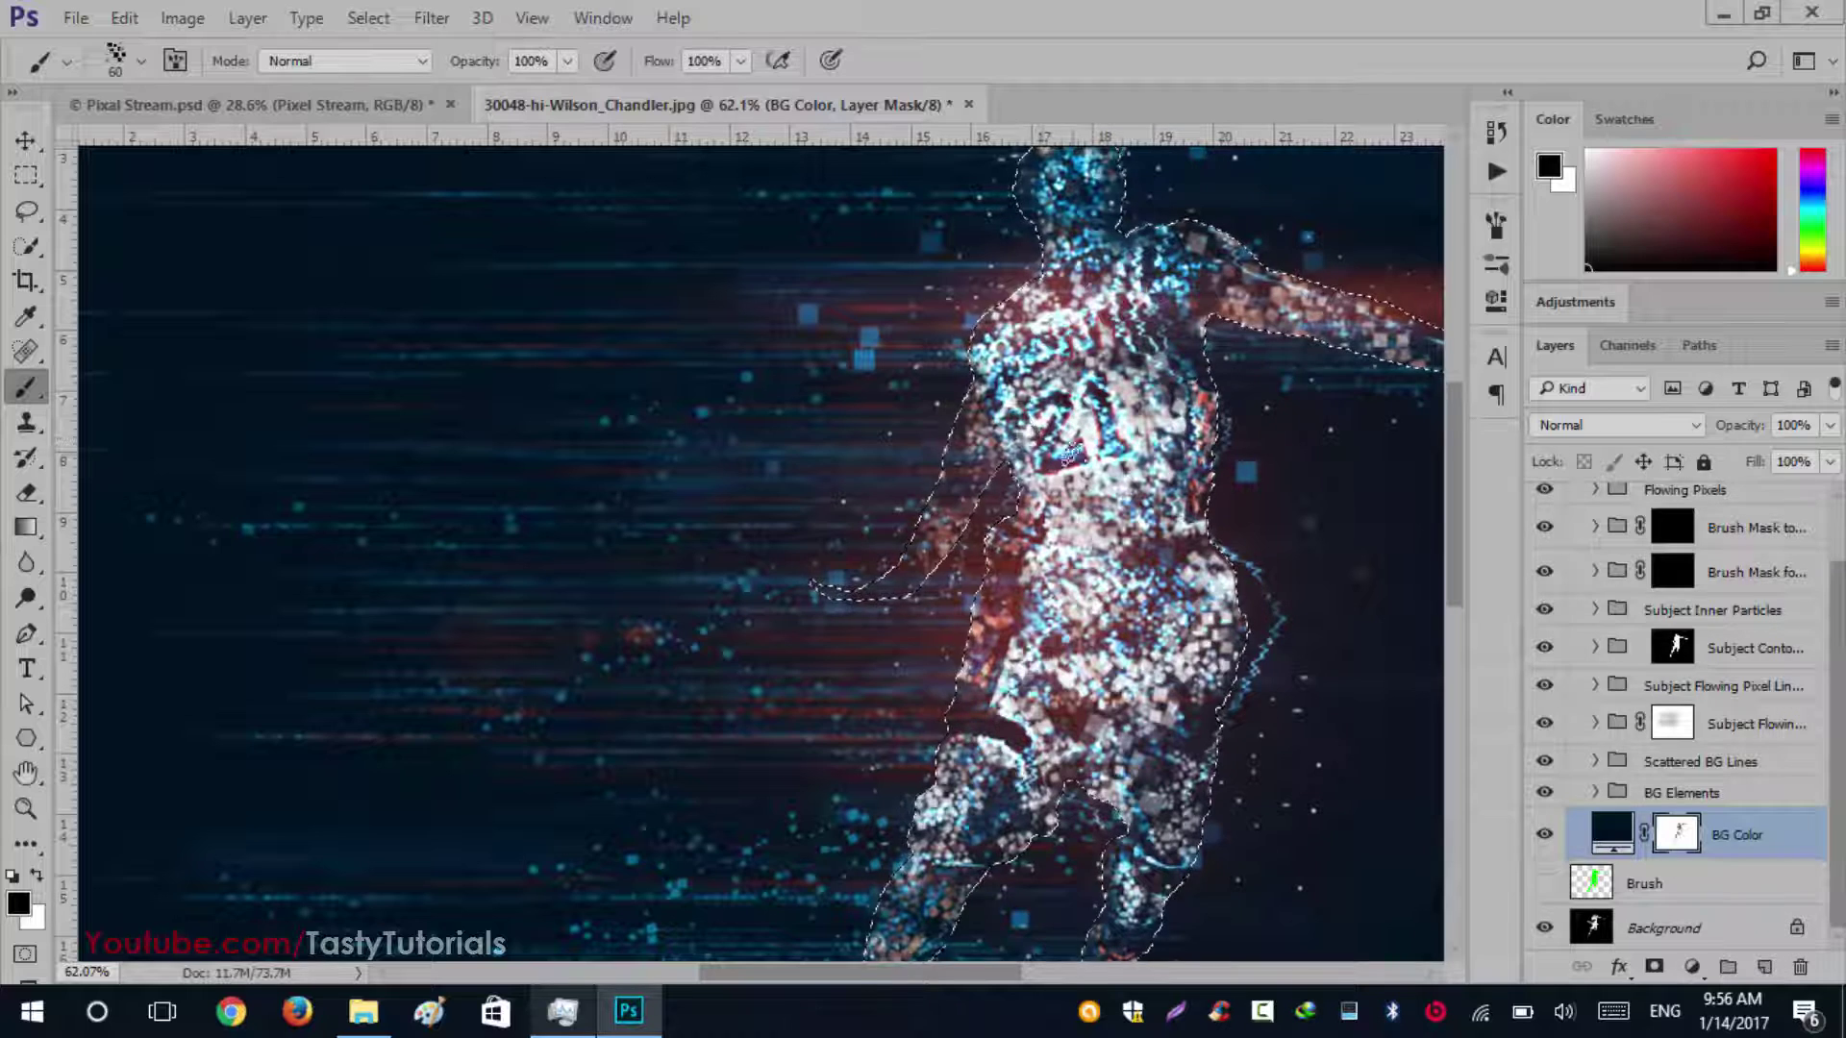
Clear the selection and inspect the masked effect on the whole player and up close around the head
{"action": "key", "text": "ctrl+d"}
{"action": "scroll", "coordinate": [1042, 510], "scroll_direction": "down", "scroll_amount": 5}
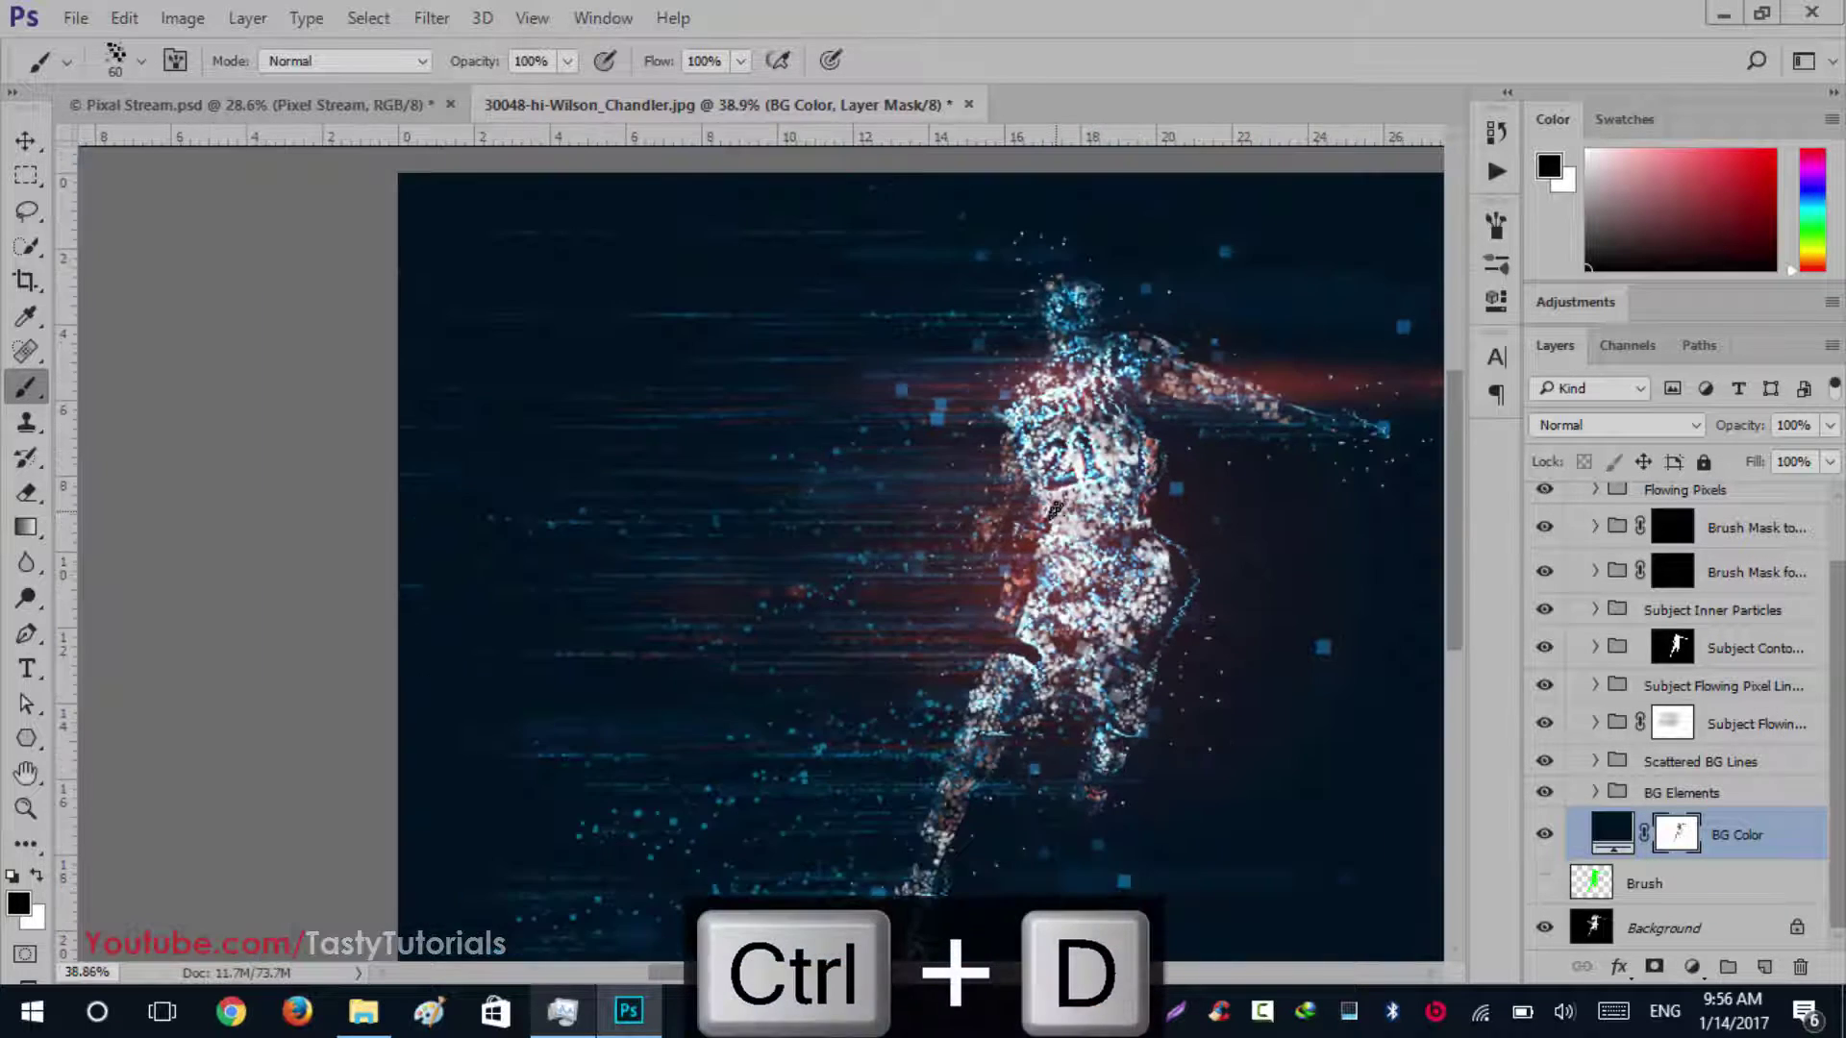
{"action": "scroll", "coordinate": [769, 410], "scroll_direction": "up", "scroll_amount": 2}
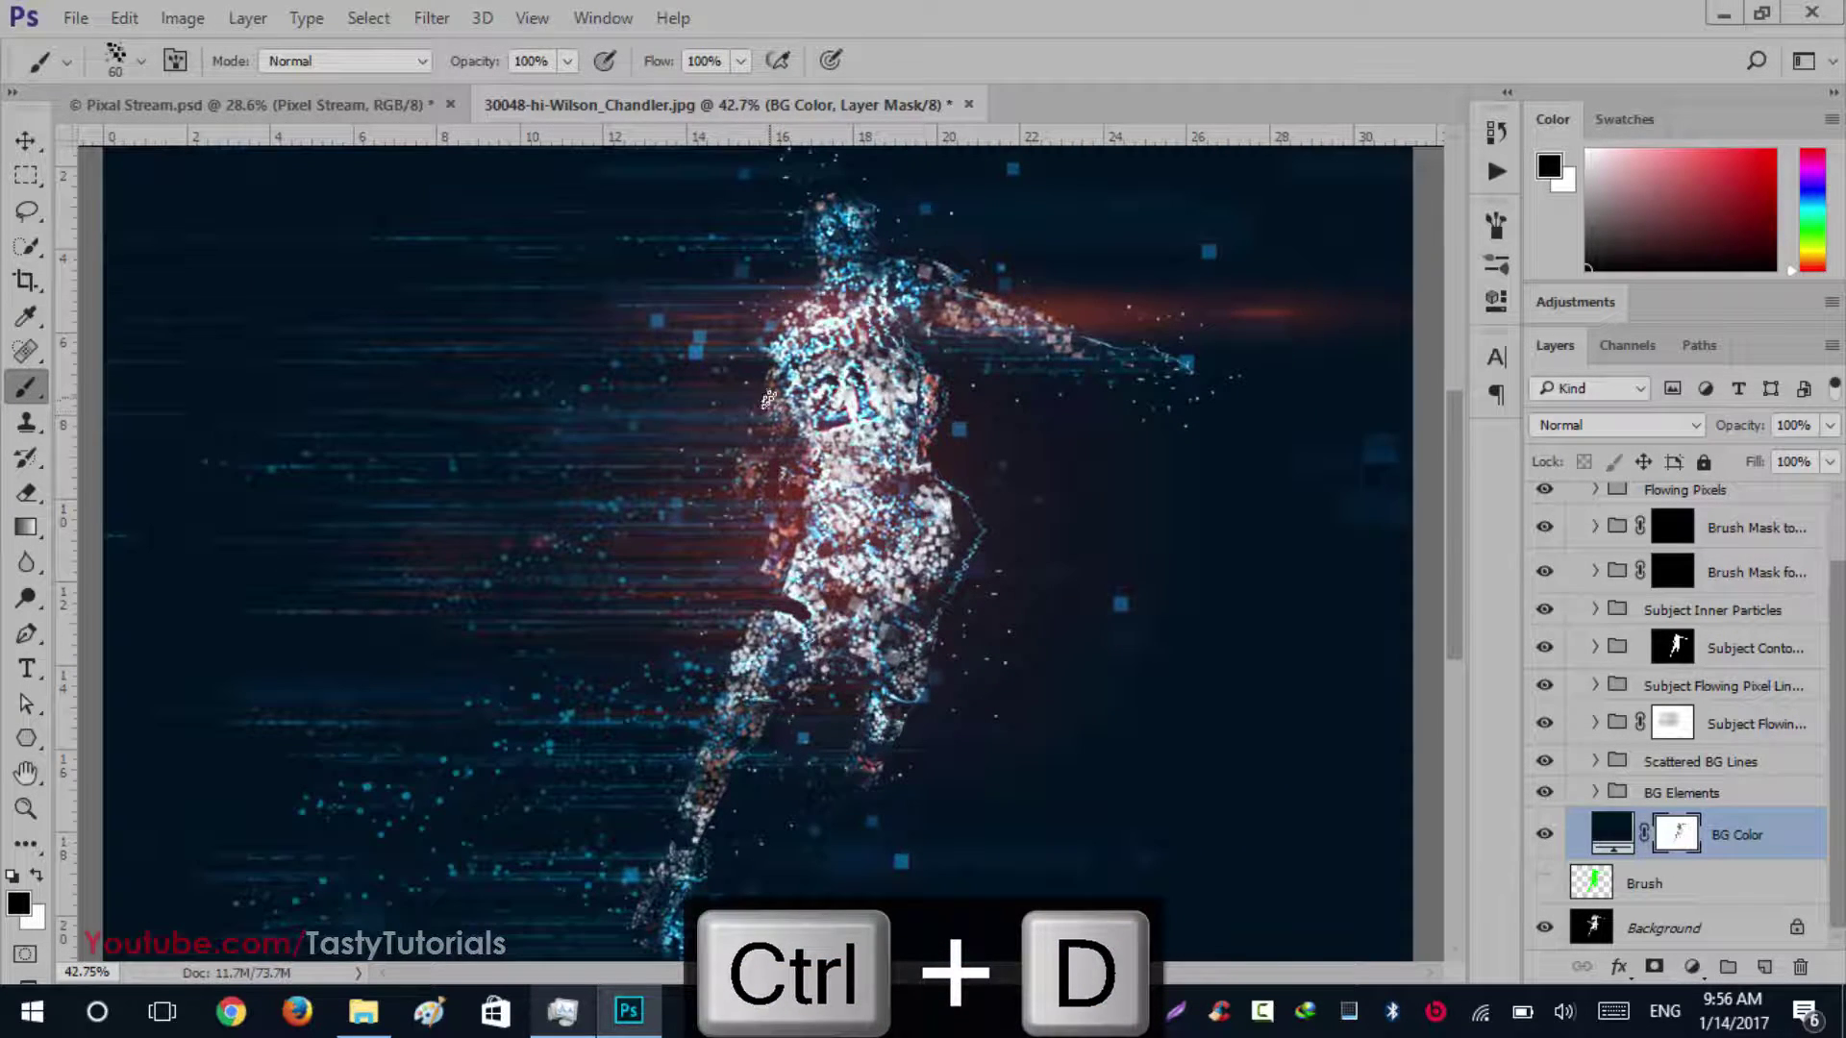
{"action": "scroll", "coordinate": [769, 397], "scroll_direction": "up", "scroll_amount": 2}
{"action": "left_click_drag", "start_coordinate": [938, 279], "coordinate": [947, 587]}
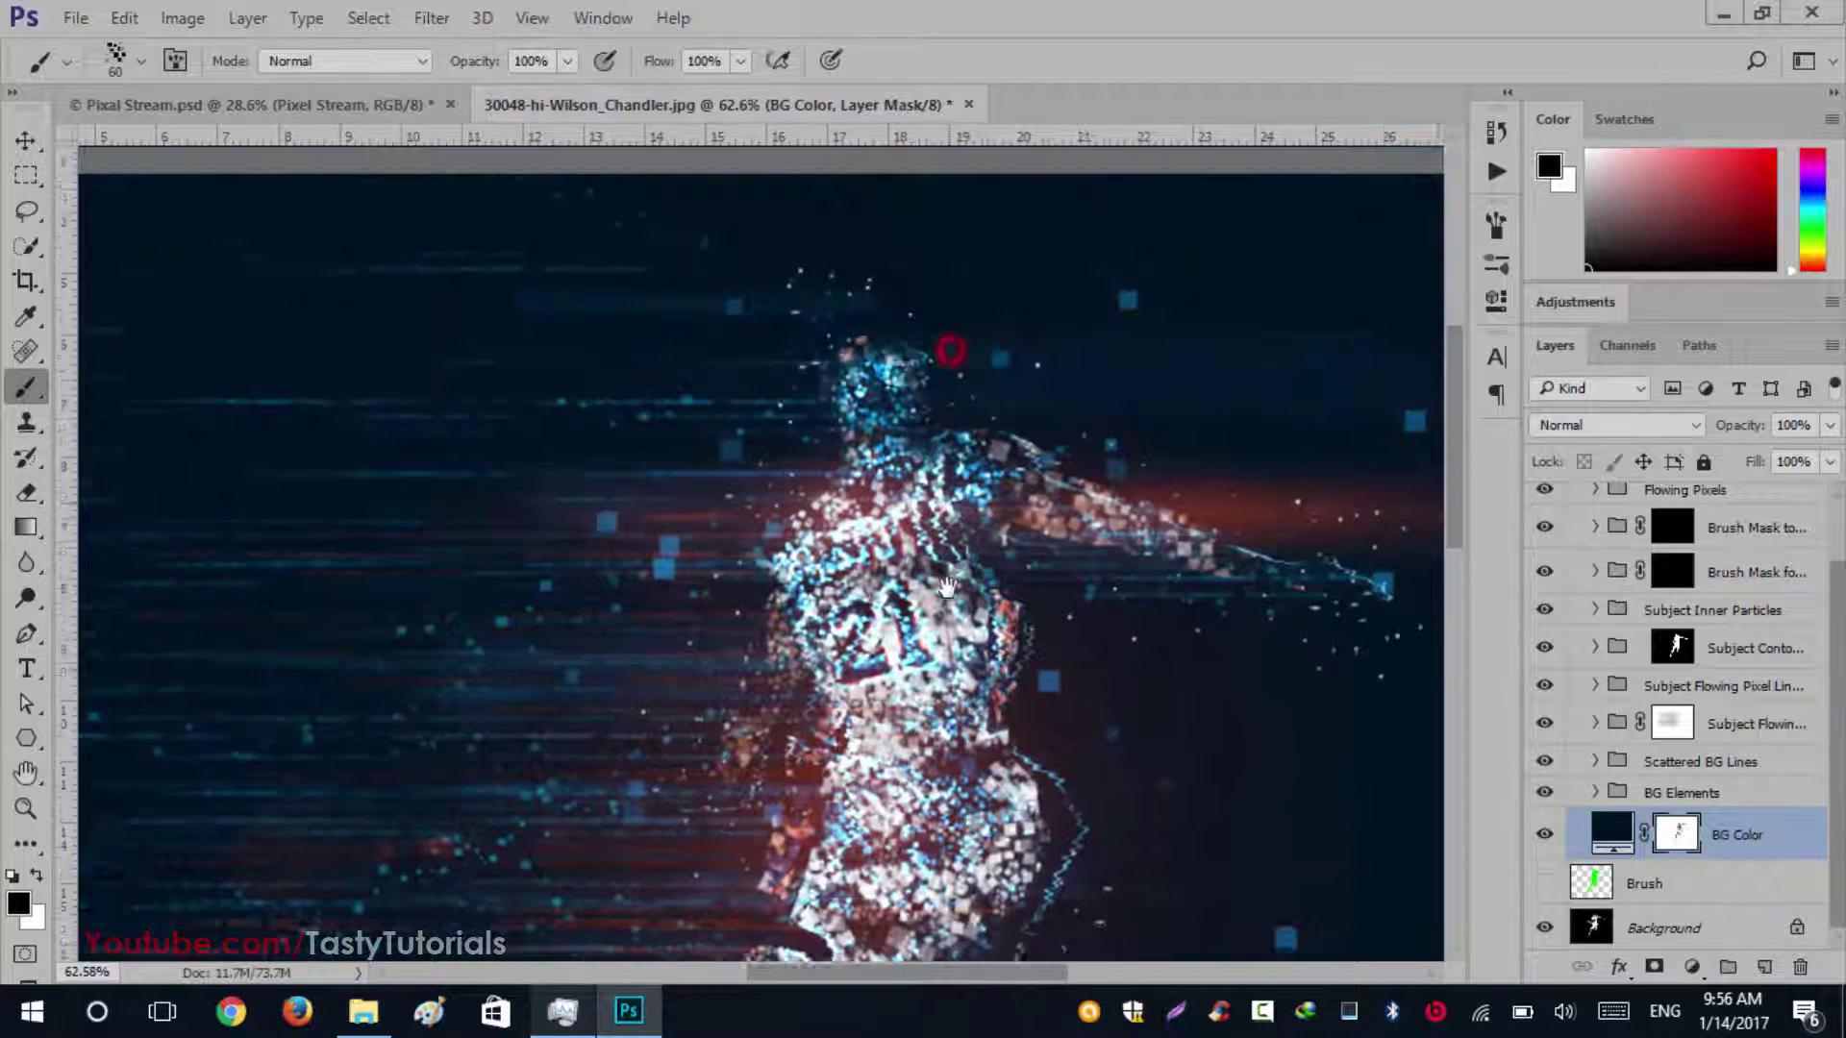
{"action": "scroll", "coordinate": [923, 383], "scroll_direction": "up", "scroll_amount": 2}
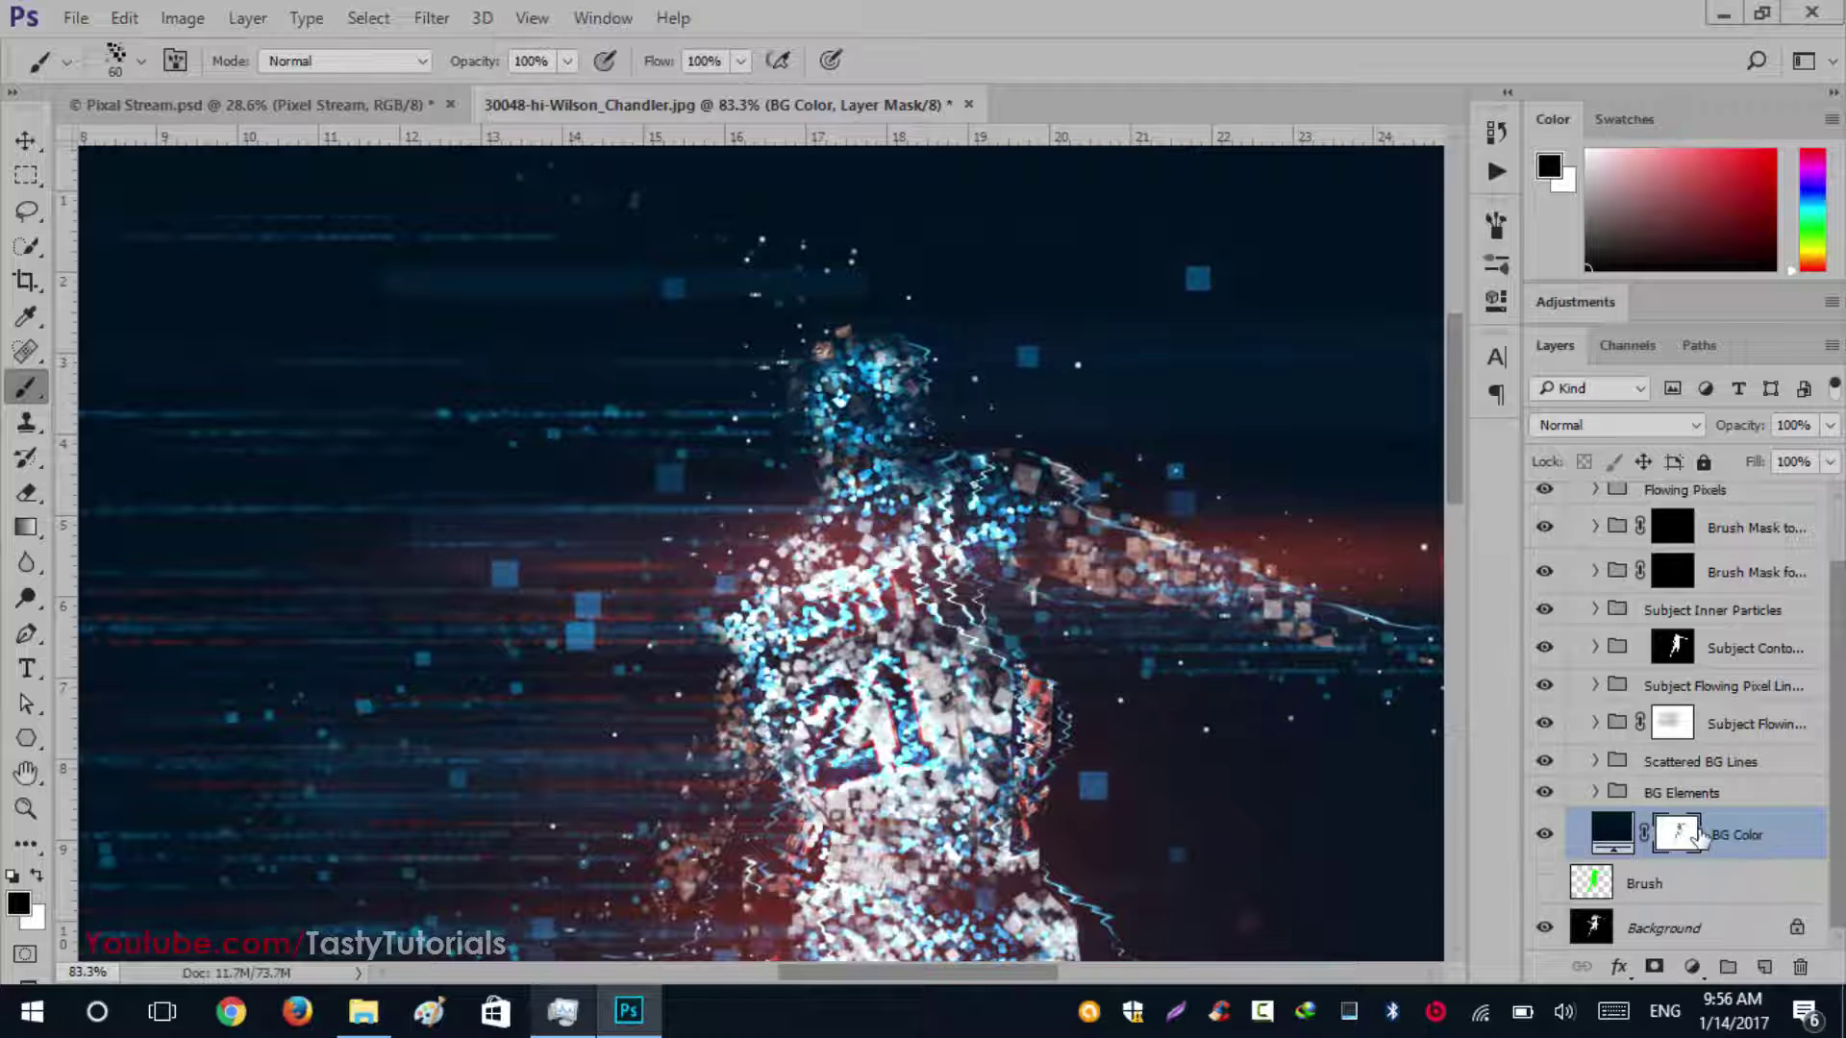
Reload the Brush layer's outline as a selection and choose a 60 px round brush with 43% hardness for the BG Color mask
{"action": "left_click", "coordinate": [1593, 883], "text": "ctrl"}
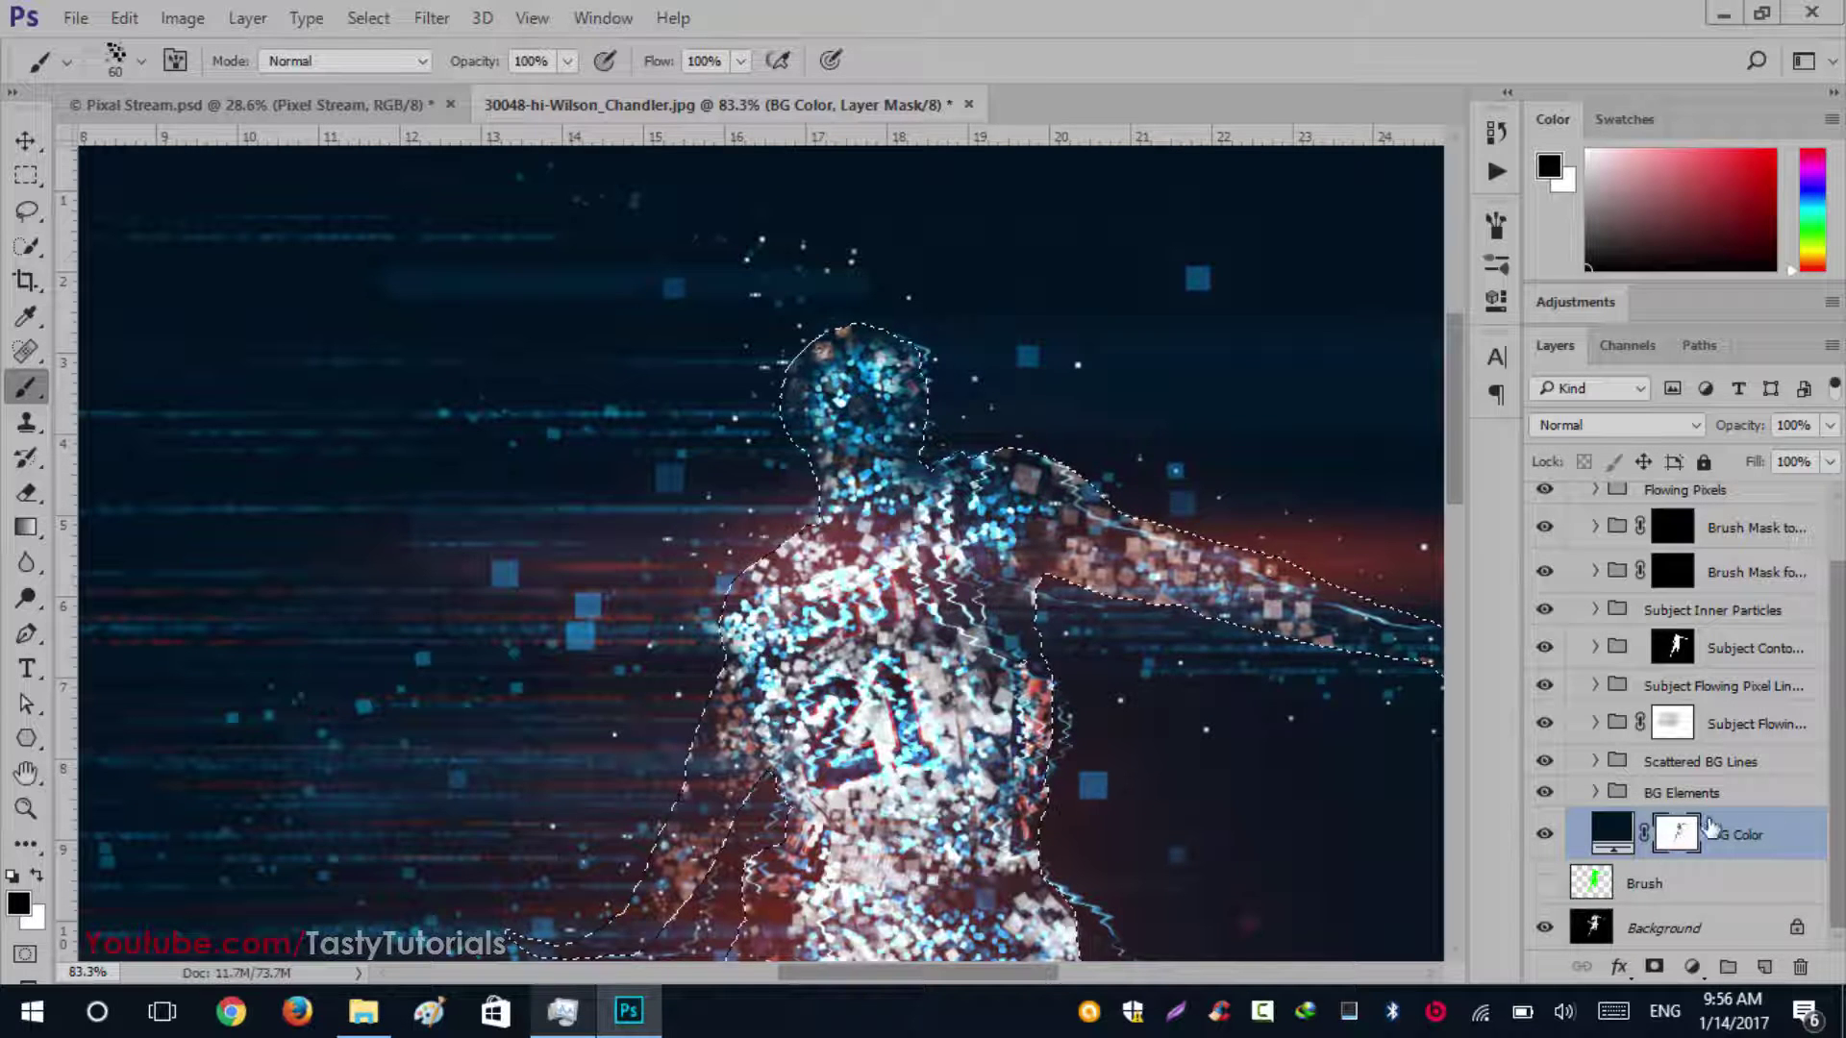
{"action": "left_click", "coordinate": [1550, 834]}
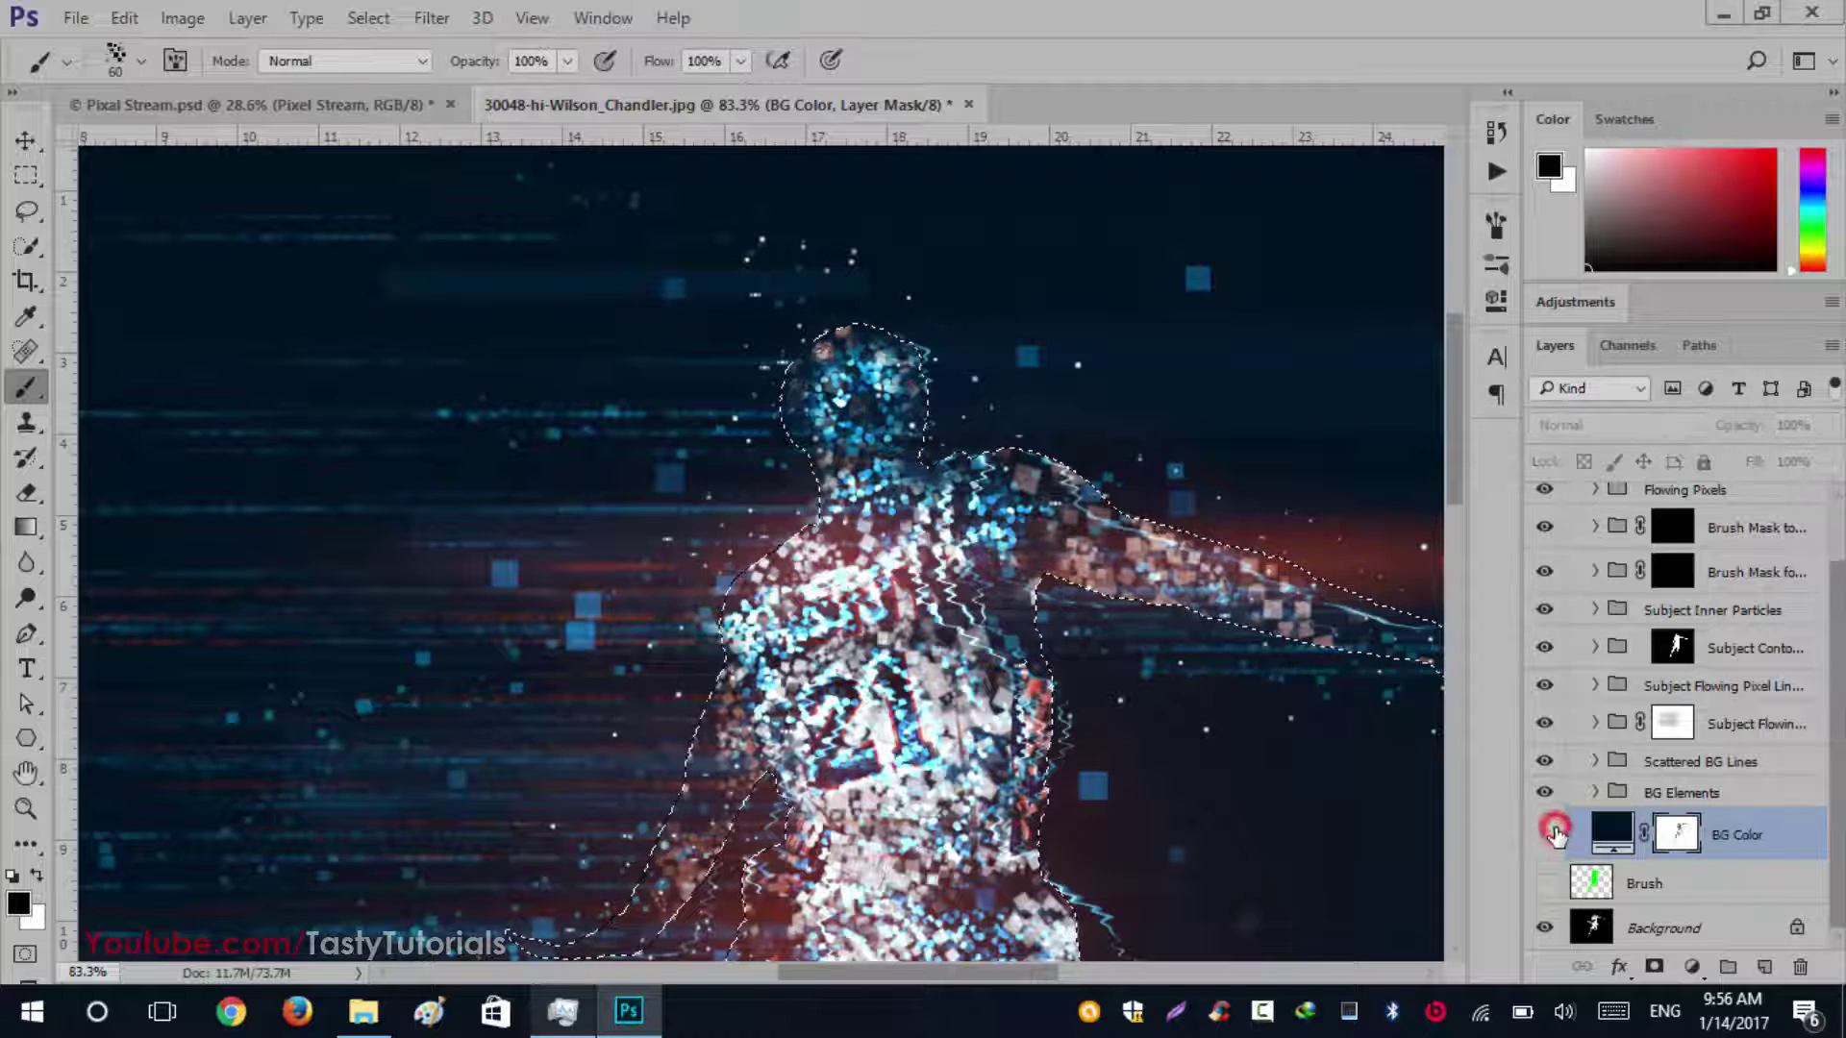
{"action": "left_click", "coordinate": [1550, 835]}
{"action": "right_click", "coordinate": [846, 435]}
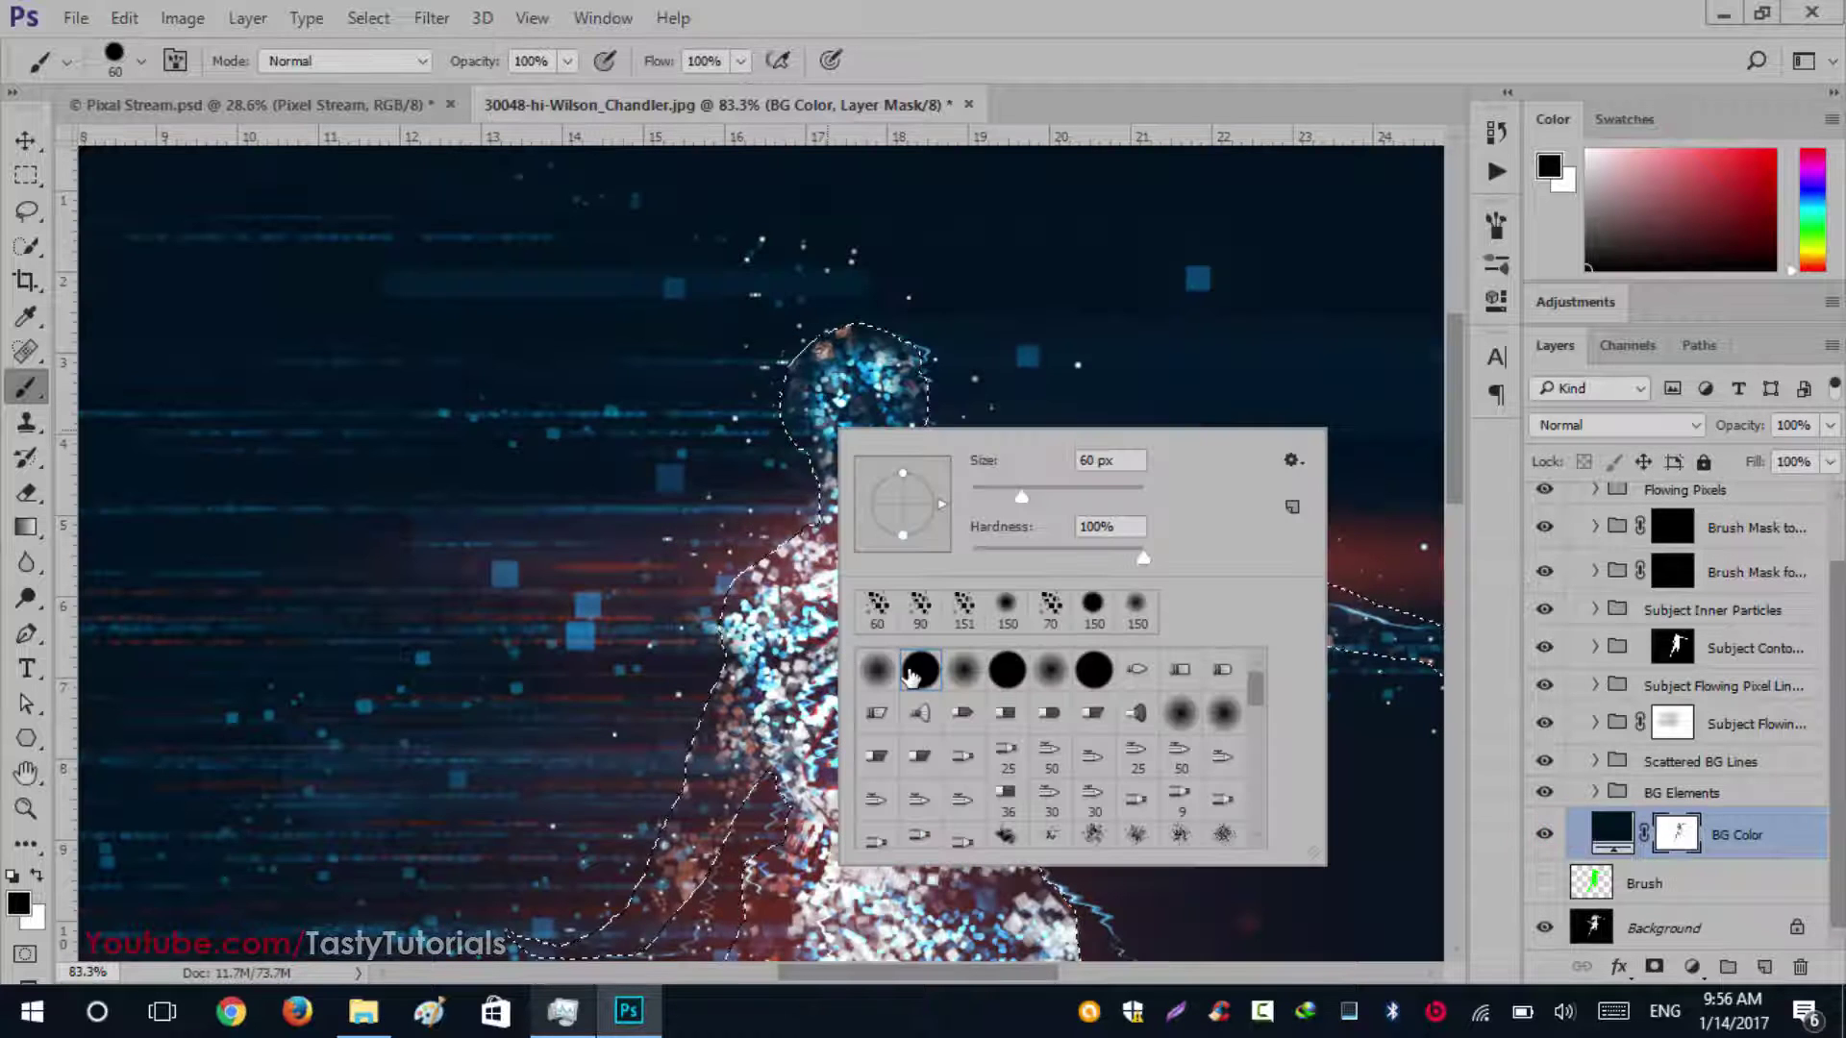
{"action": "left_click", "coordinate": [921, 670]}
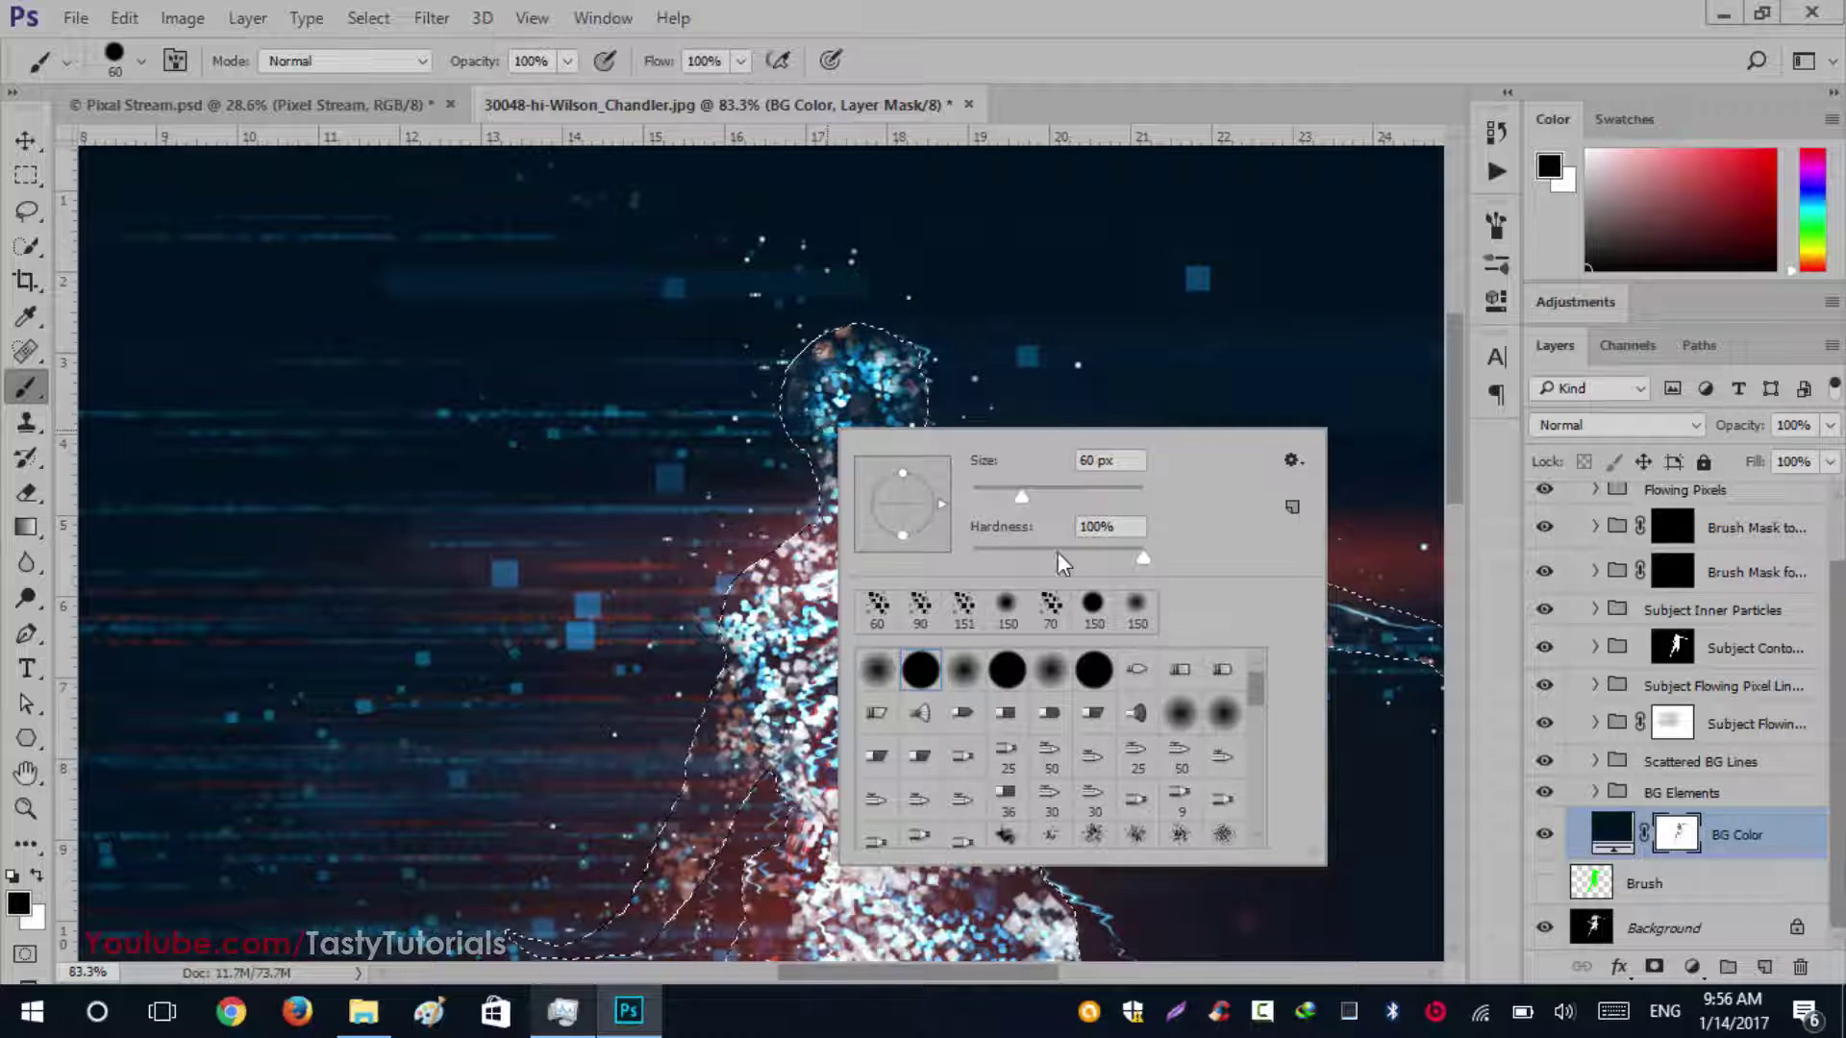
{"action": "mouse_move", "coordinate": [1057, 553]}
{"action": "left_mouse_down"}
{"action": "mouse_move", "coordinate": [1082, 552]}
{"action": "mouse_move", "coordinate": [1046, 555]}
{"action": "left_mouse_up"}
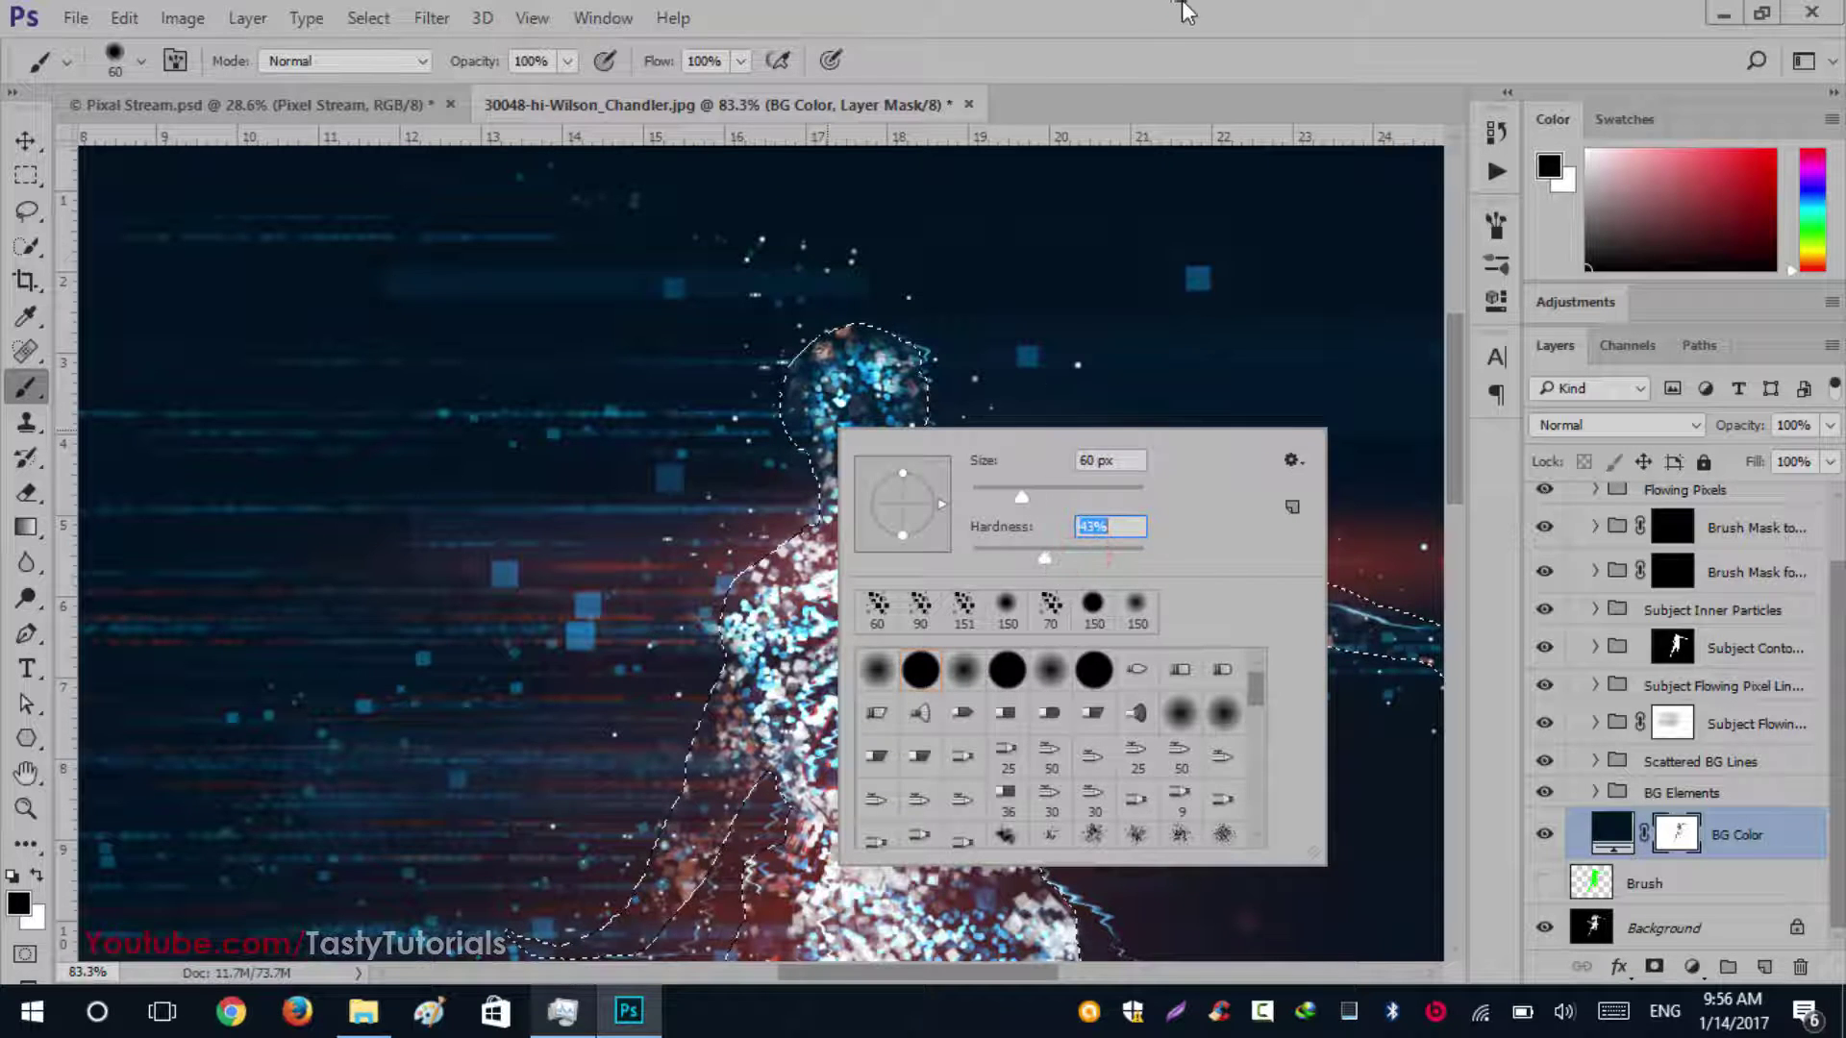
{"action": "left_click", "coordinate": [1182, 3]}
Set the brush Flow to 75% and paint black over the player's head on the mask to reveal the face
{"action": "scroll", "coordinate": [870, 416], "scroll_direction": "up", "scroll_amount": 3}
{"action": "left_click_drag", "start_coordinate": [666, 60], "coordinate": [629, 67]}
{"action": "mouse_move", "coordinate": [816, 279]}
{"action": "left_mouse_down"}
{"action": "mouse_move", "coordinate": [914, 326]}
{"action": "mouse_move", "coordinate": [842, 361]}
{"action": "mouse_move", "coordinate": [846, 423]}
{"action": "mouse_move", "coordinate": [883, 467]}
{"action": "left_mouse_up"}
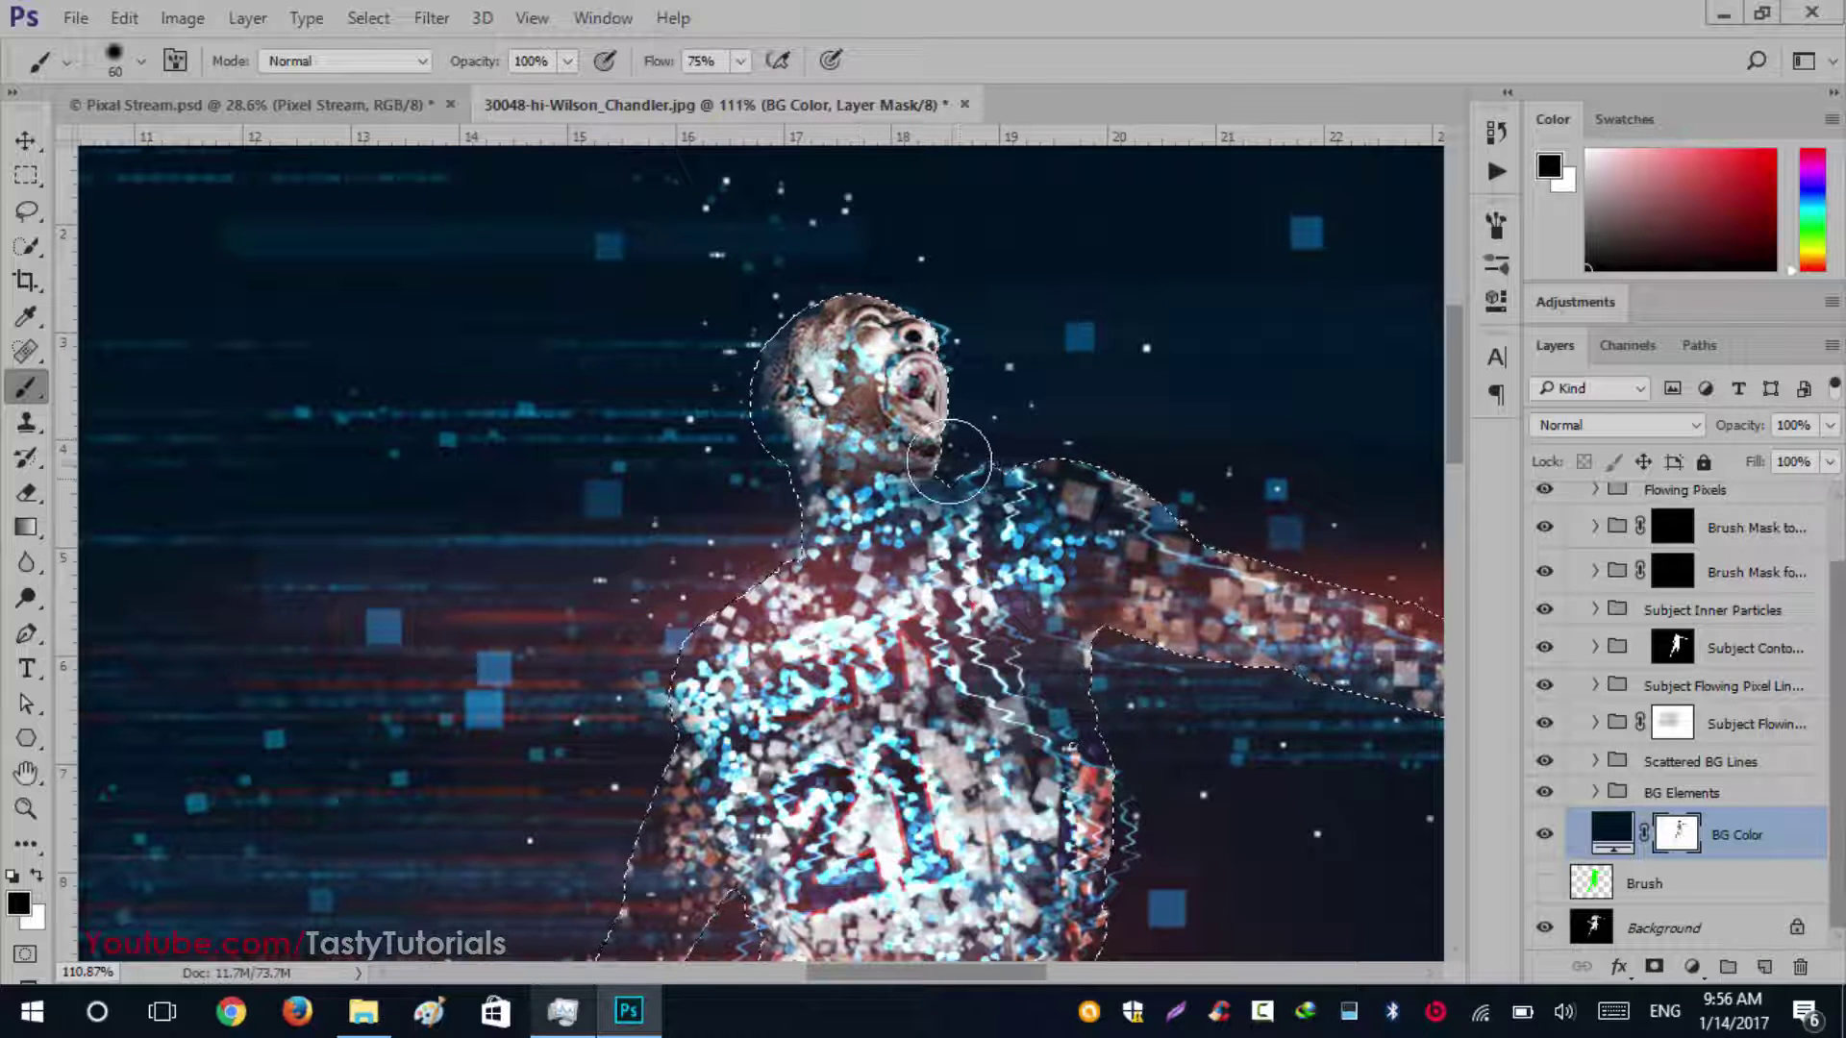
{"action": "scroll", "coordinate": [888, 496], "scroll_direction": "down", "scroll_amount": 3}
{"action": "scroll", "coordinate": [883, 471], "scroll_direction": "up", "scroll_amount": 3}
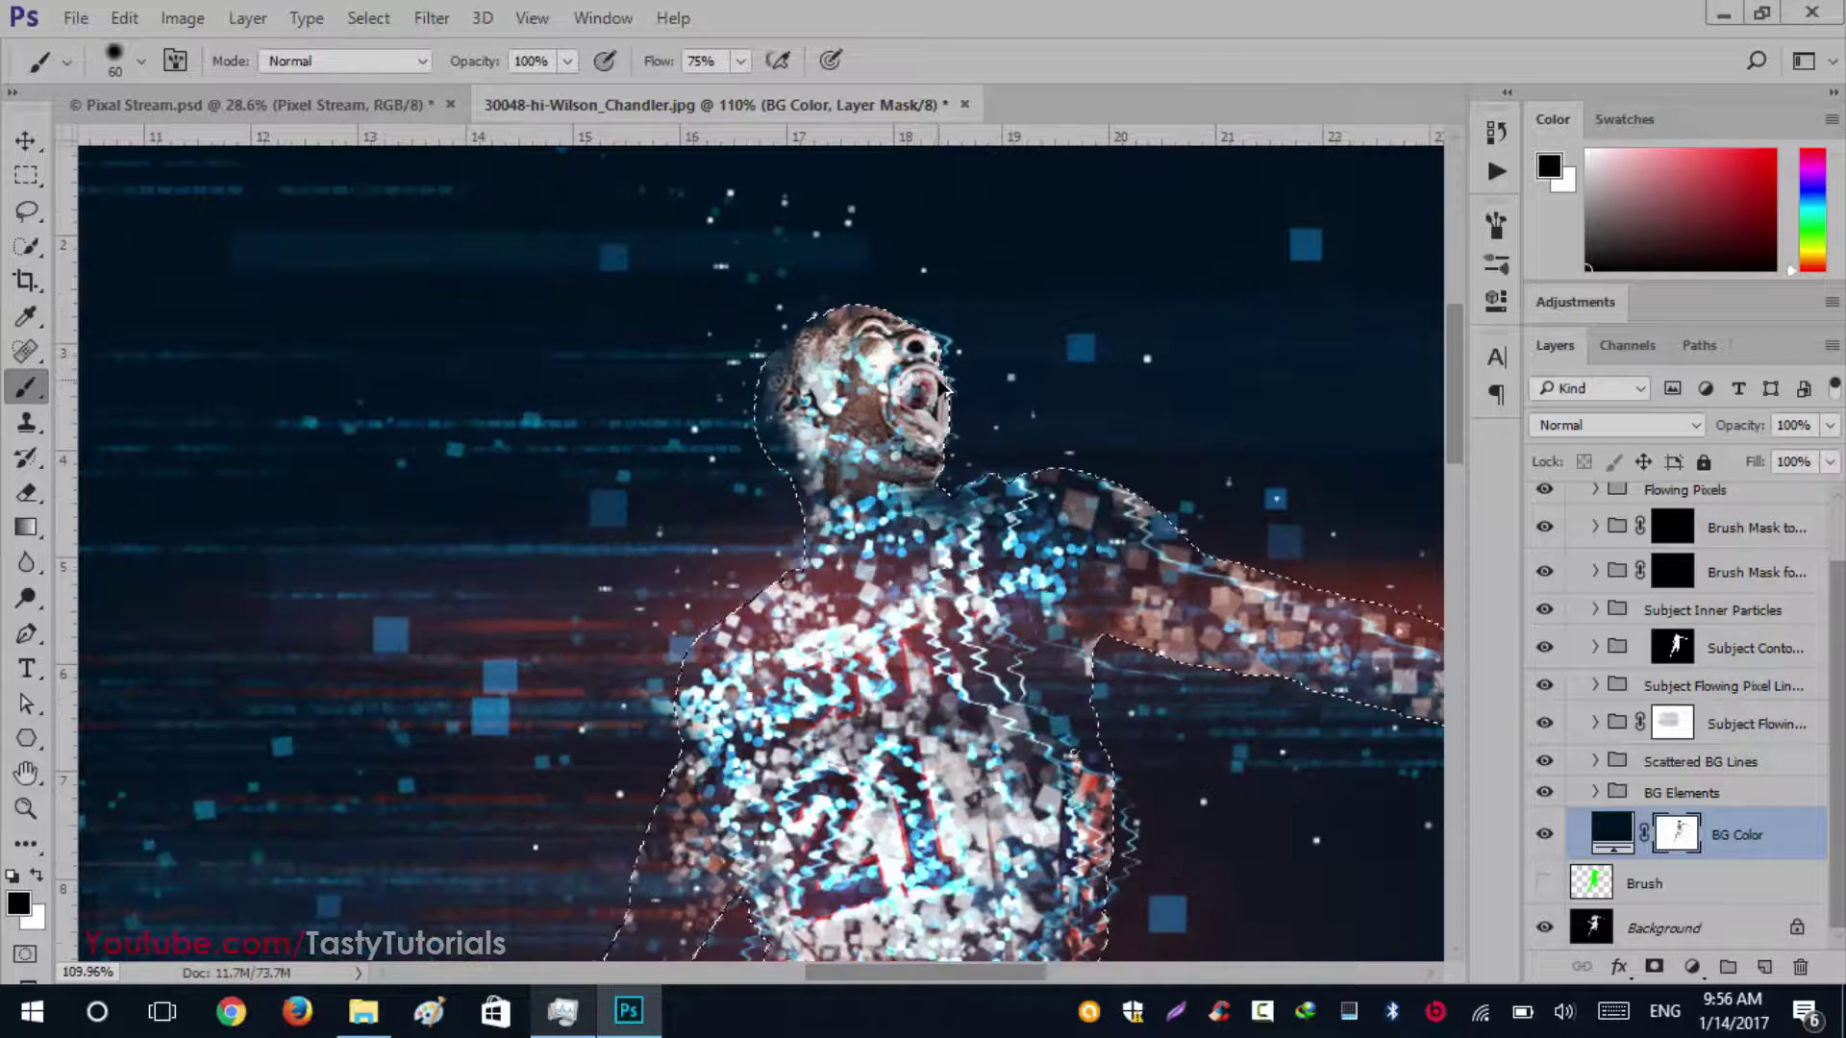
Undo the strokes on the player's head while keeping the selection of the player's outline active
{"action": "key", "text": "ctrl+alt+z"}
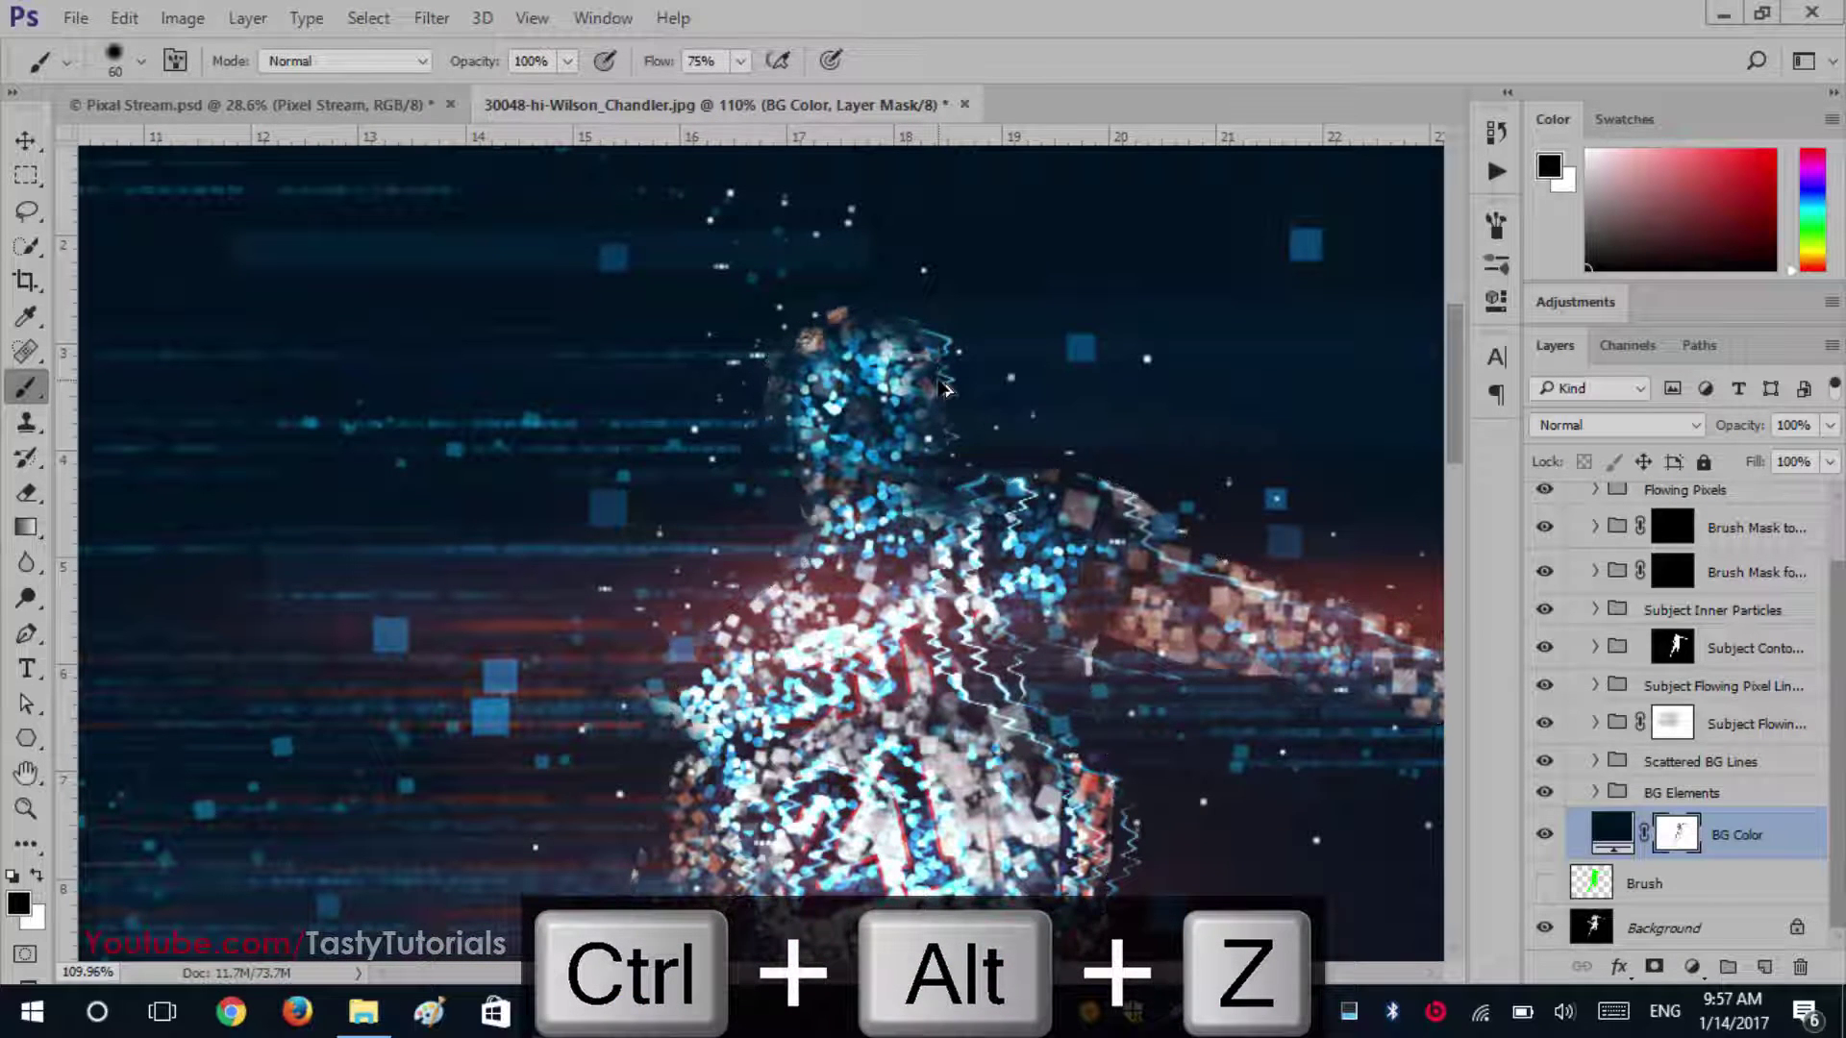
{"action": "key", "text": "ctrl+shift+z"}
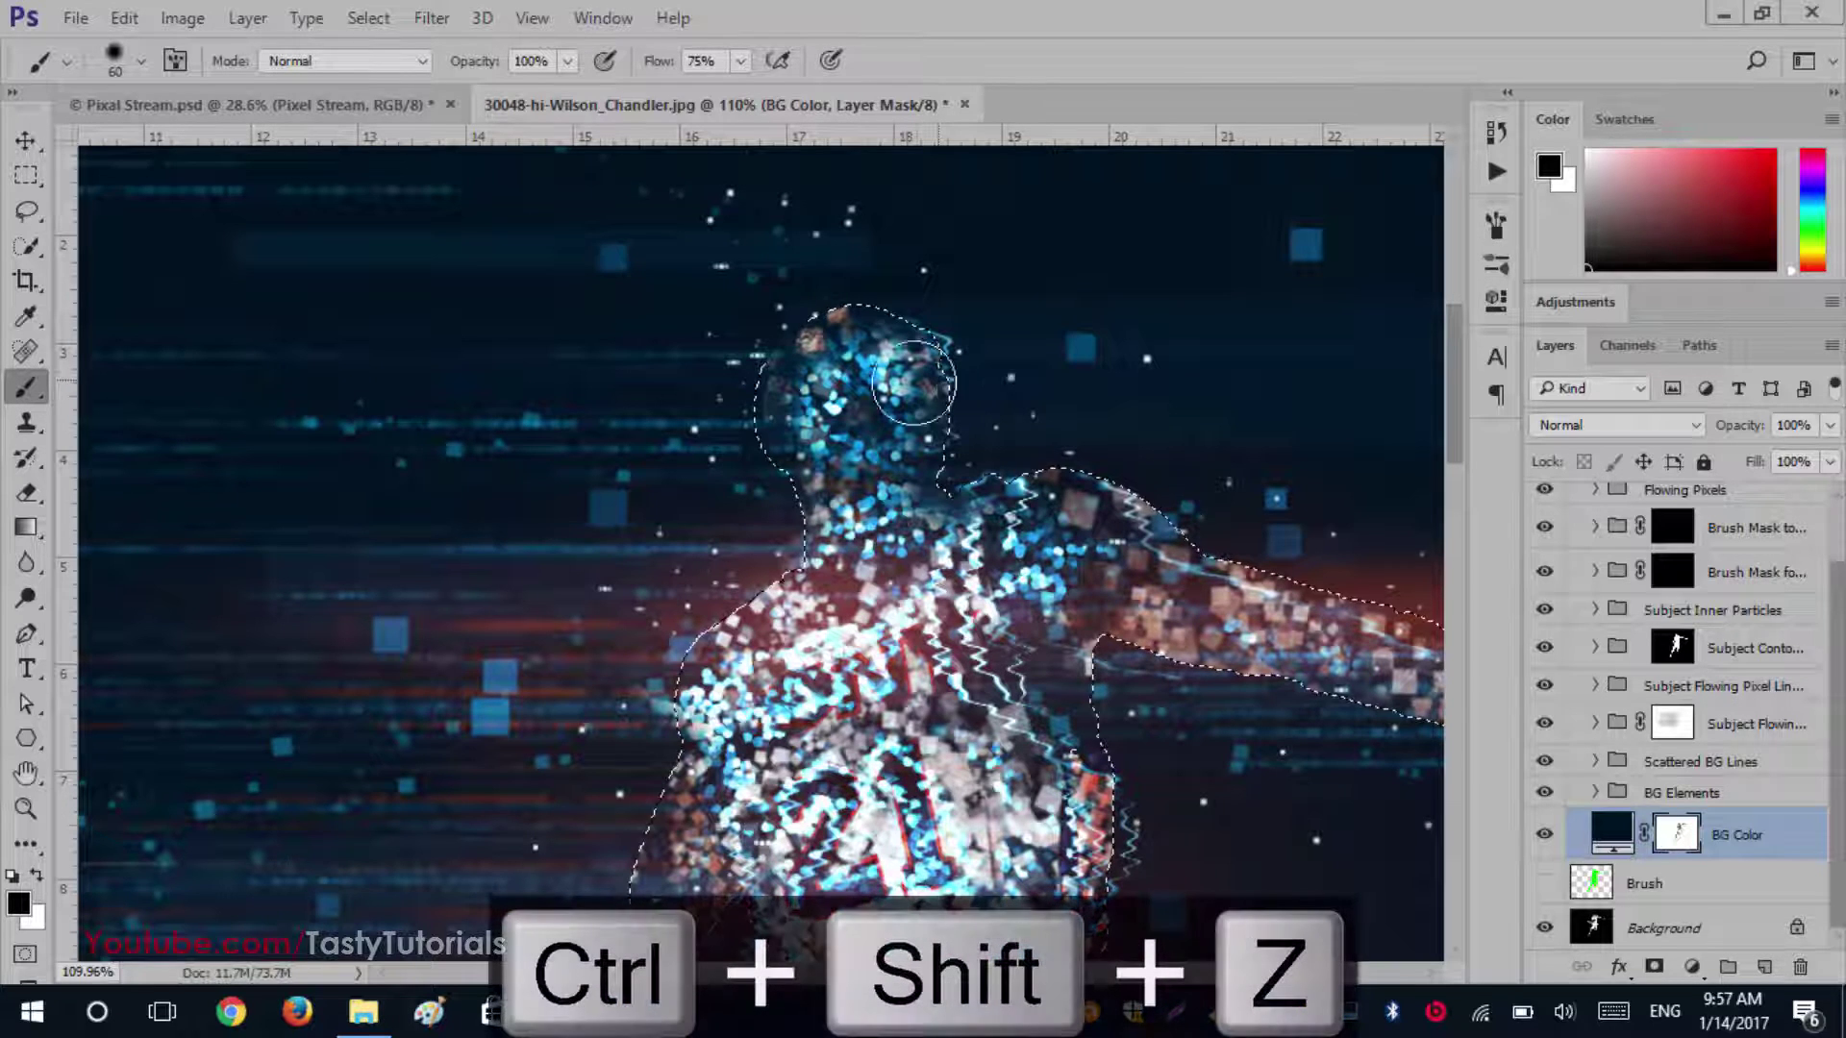
Set the brush Opacity to 51% and Flow to 58%, paint black over the player's head on the BG Color mask, and deselect
{"action": "left_click_drag", "start_coordinate": [642, 67], "coordinate": [614, 70]}
{"action": "left_click_drag", "start_coordinate": [484, 70], "coordinate": [424, 70]}
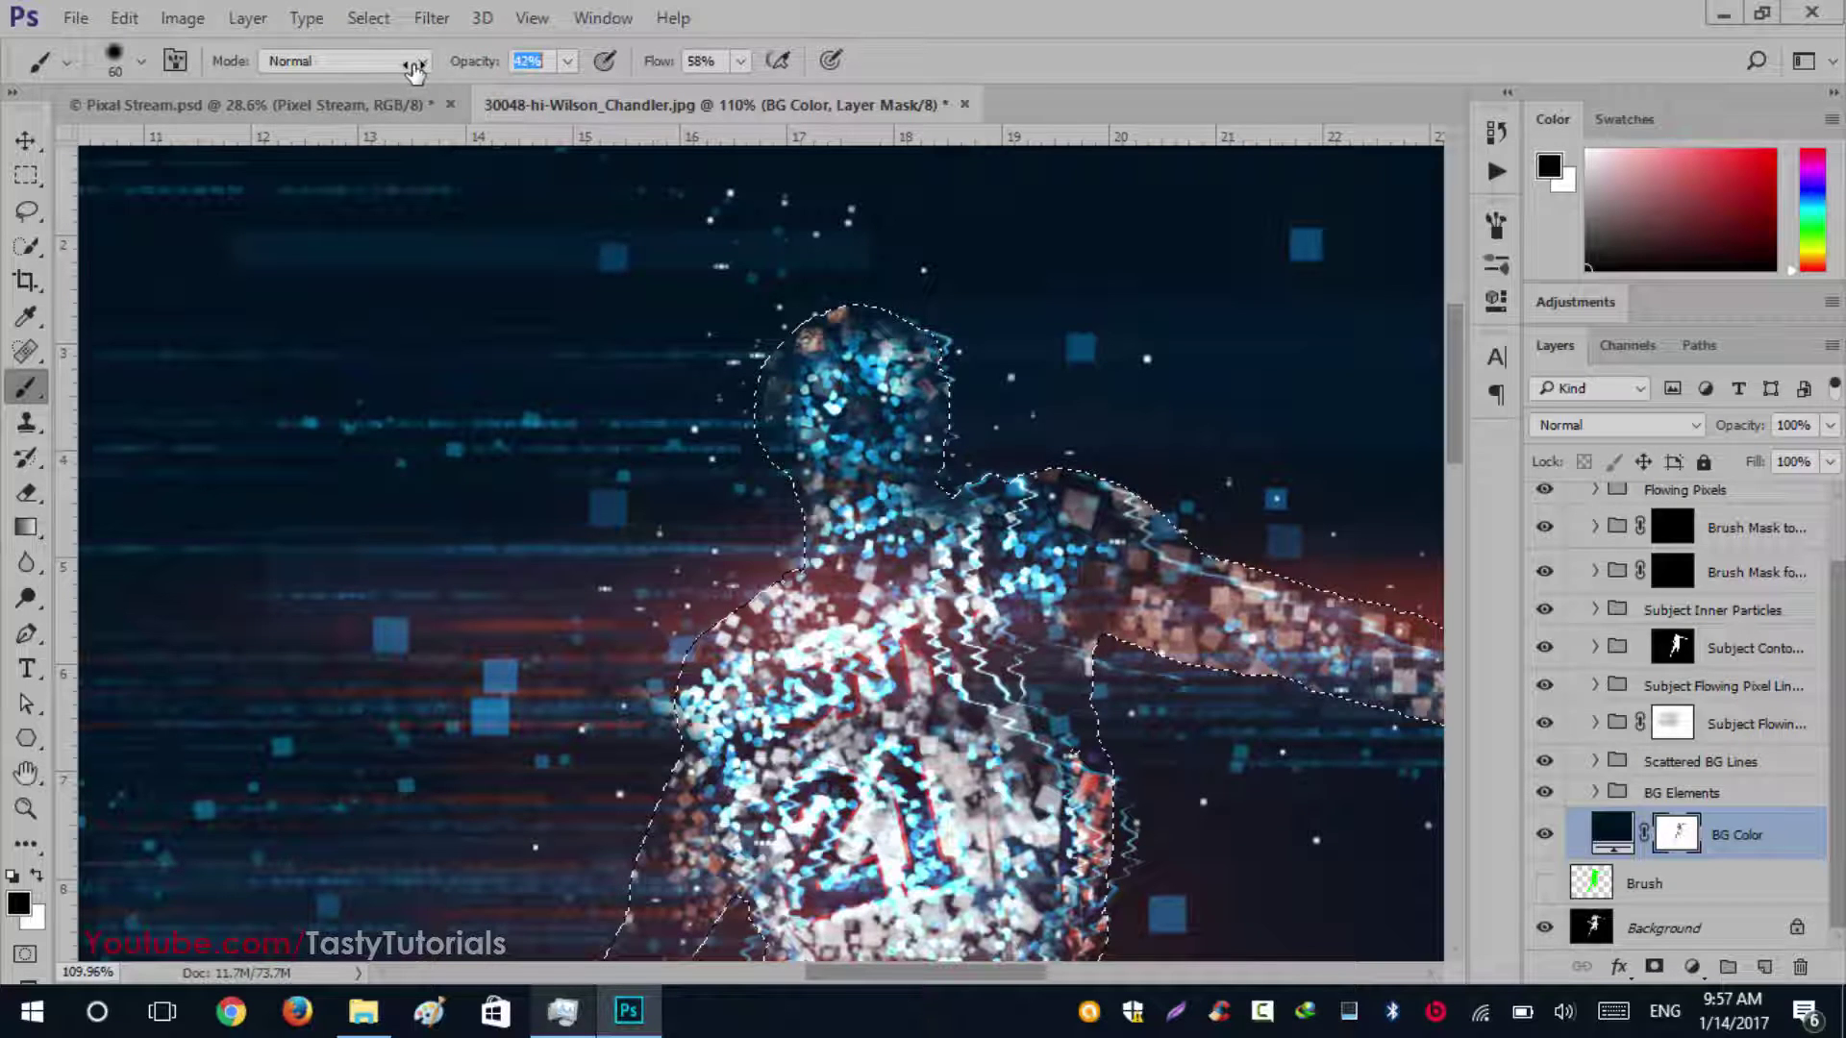
{"action": "mouse_move", "coordinate": [904, 375]}
{"action": "left_mouse_down"}
{"action": "mouse_move", "coordinate": [904, 475]}
{"action": "mouse_move", "coordinate": [886, 353]}
{"action": "mouse_move", "coordinate": [841, 345]}
{"action": "mouse_move", "coordinate": [810, 367]}
{"action": "mouse_move", "coordinate": [863, 462]}
{"action": "mouse_move", "coordinate": [819, 407]}
{"action": "mouse_move", "coordinate": [808, 341]}
{"action": "mouse_move", "coordinate": [826, 423]}
{"action": "mouse_move", "coordinate": [814, 400]}
{"action": "mouse_move", "coordinate": [838, 340]}
{"action": "mouse_move", "coordinate": [915, 408]}
{"action": "mouse_move", "coordinate": [922, 446]}
{"action": "mouse_move", "coordinate": [893, 327]}
{"action": "mouse_move", "coordinate": [863, 413]}
{"action": "mouse_move", "coordinate": [947, 534]}
{"action": "mouse_move", "coordinate": [894, 539]}
{"action": "left_mouse_up"}
{"action": "scroll", "coordinate": [894, 539], "scroll_direction": "down", "scroll_amount": 2}
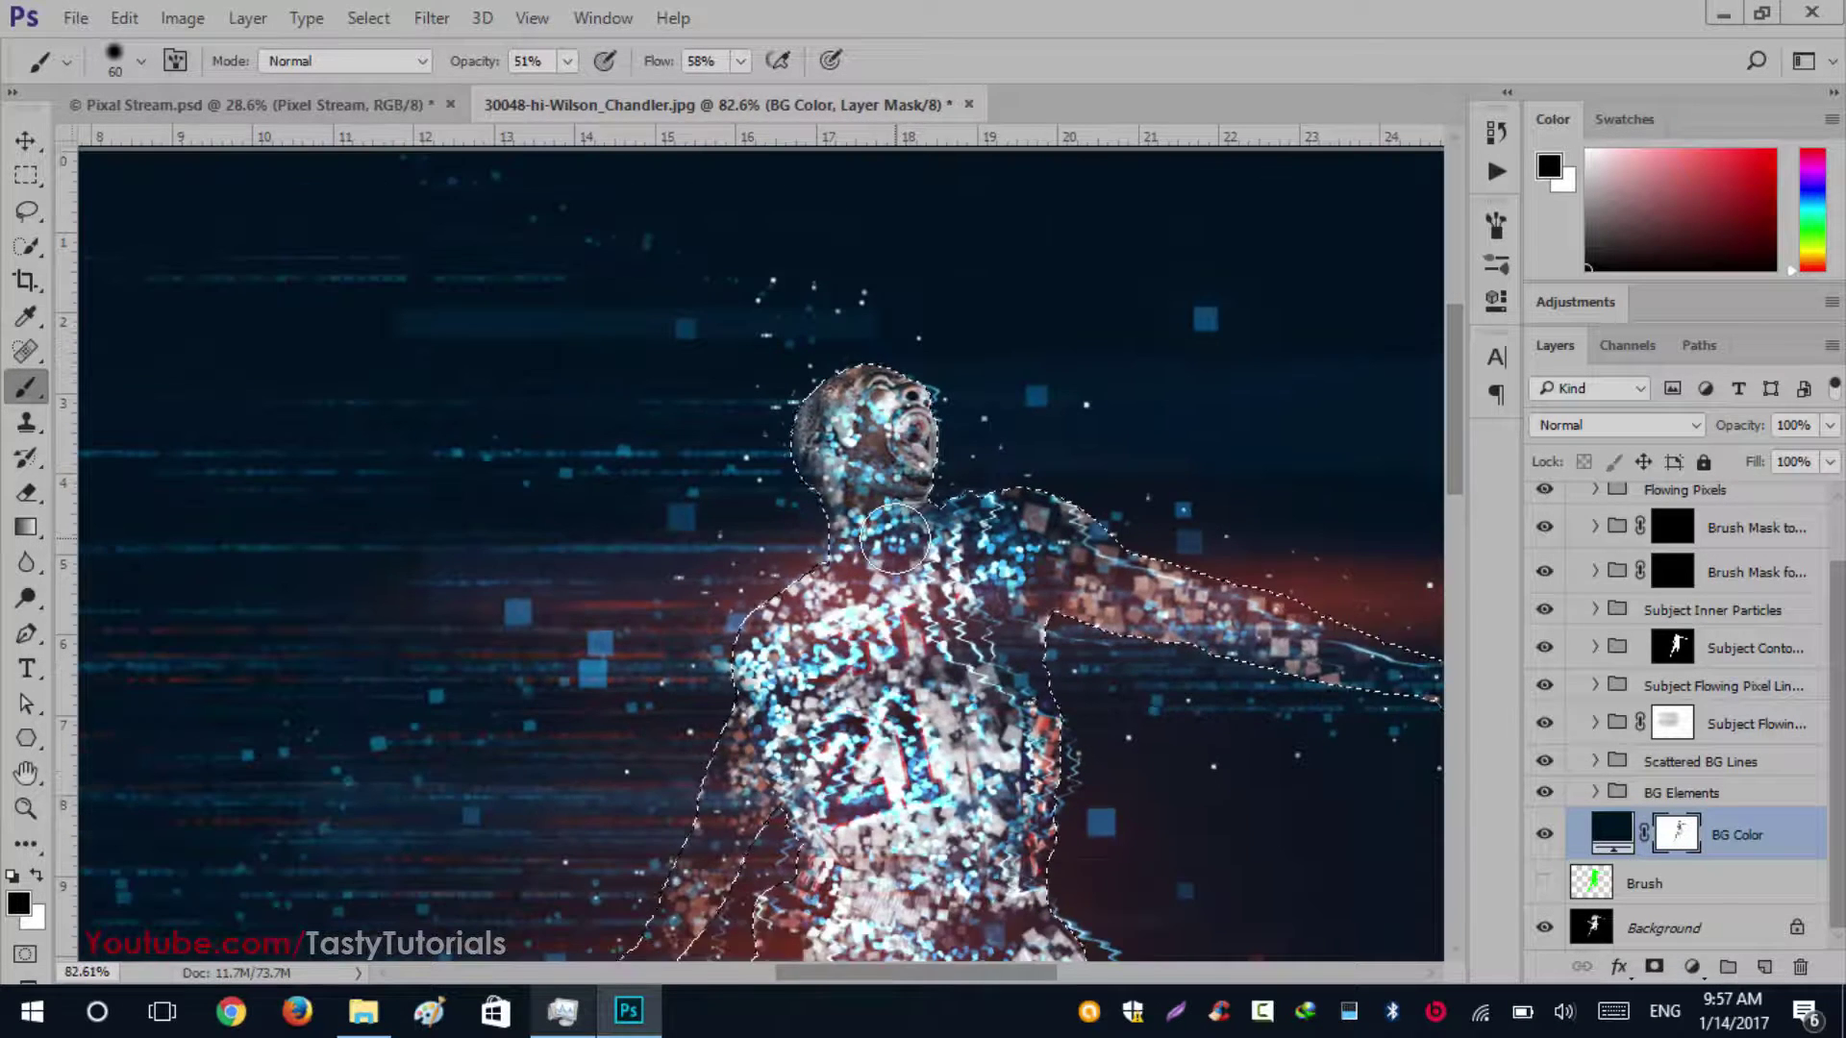
{"action": "key", "text": "ctrl+d"}
{"action": "scroll", "coordinate": [894, 541], "scroll_direction": "down", "scroll_amount": 3}
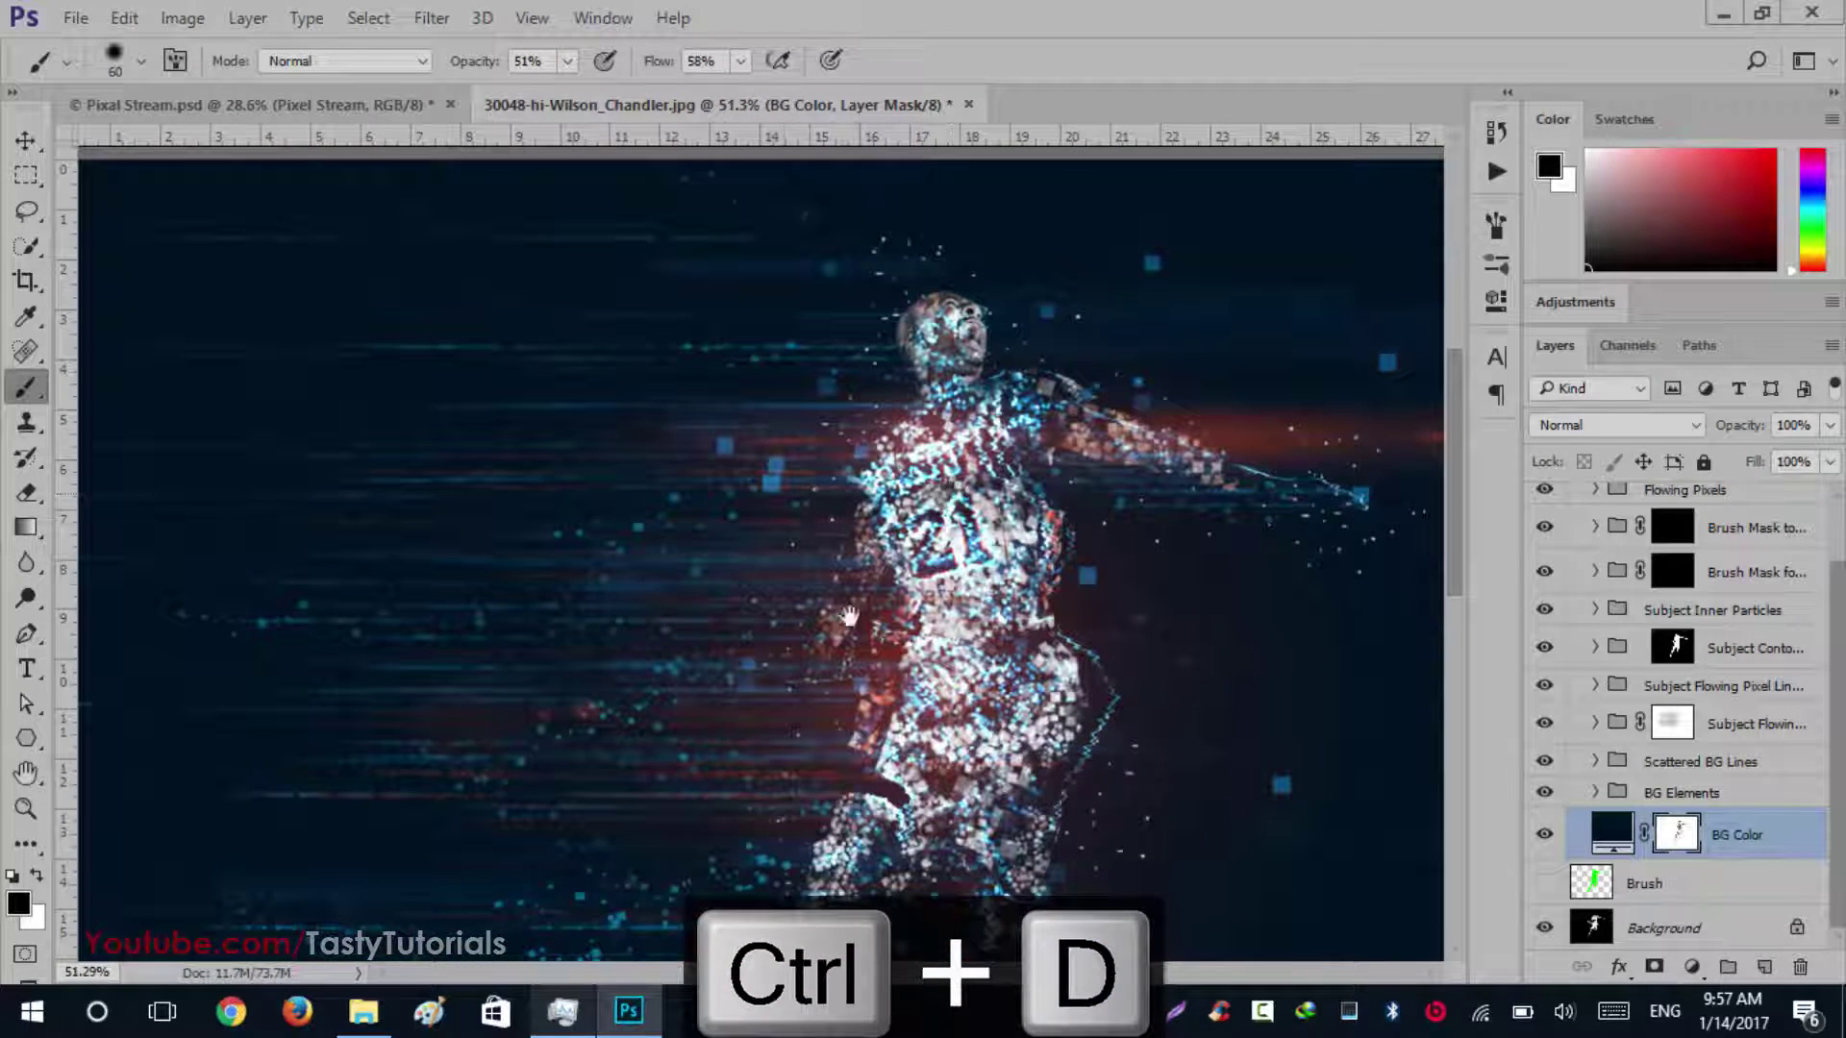
Collapse and hide the Pixel Stream group, keep the Brush layer hidden, and select the Background layer
{"action": "scroll", "coordinate": [779, 725], "scroll_direction": "up", "scroll_amount": 2}
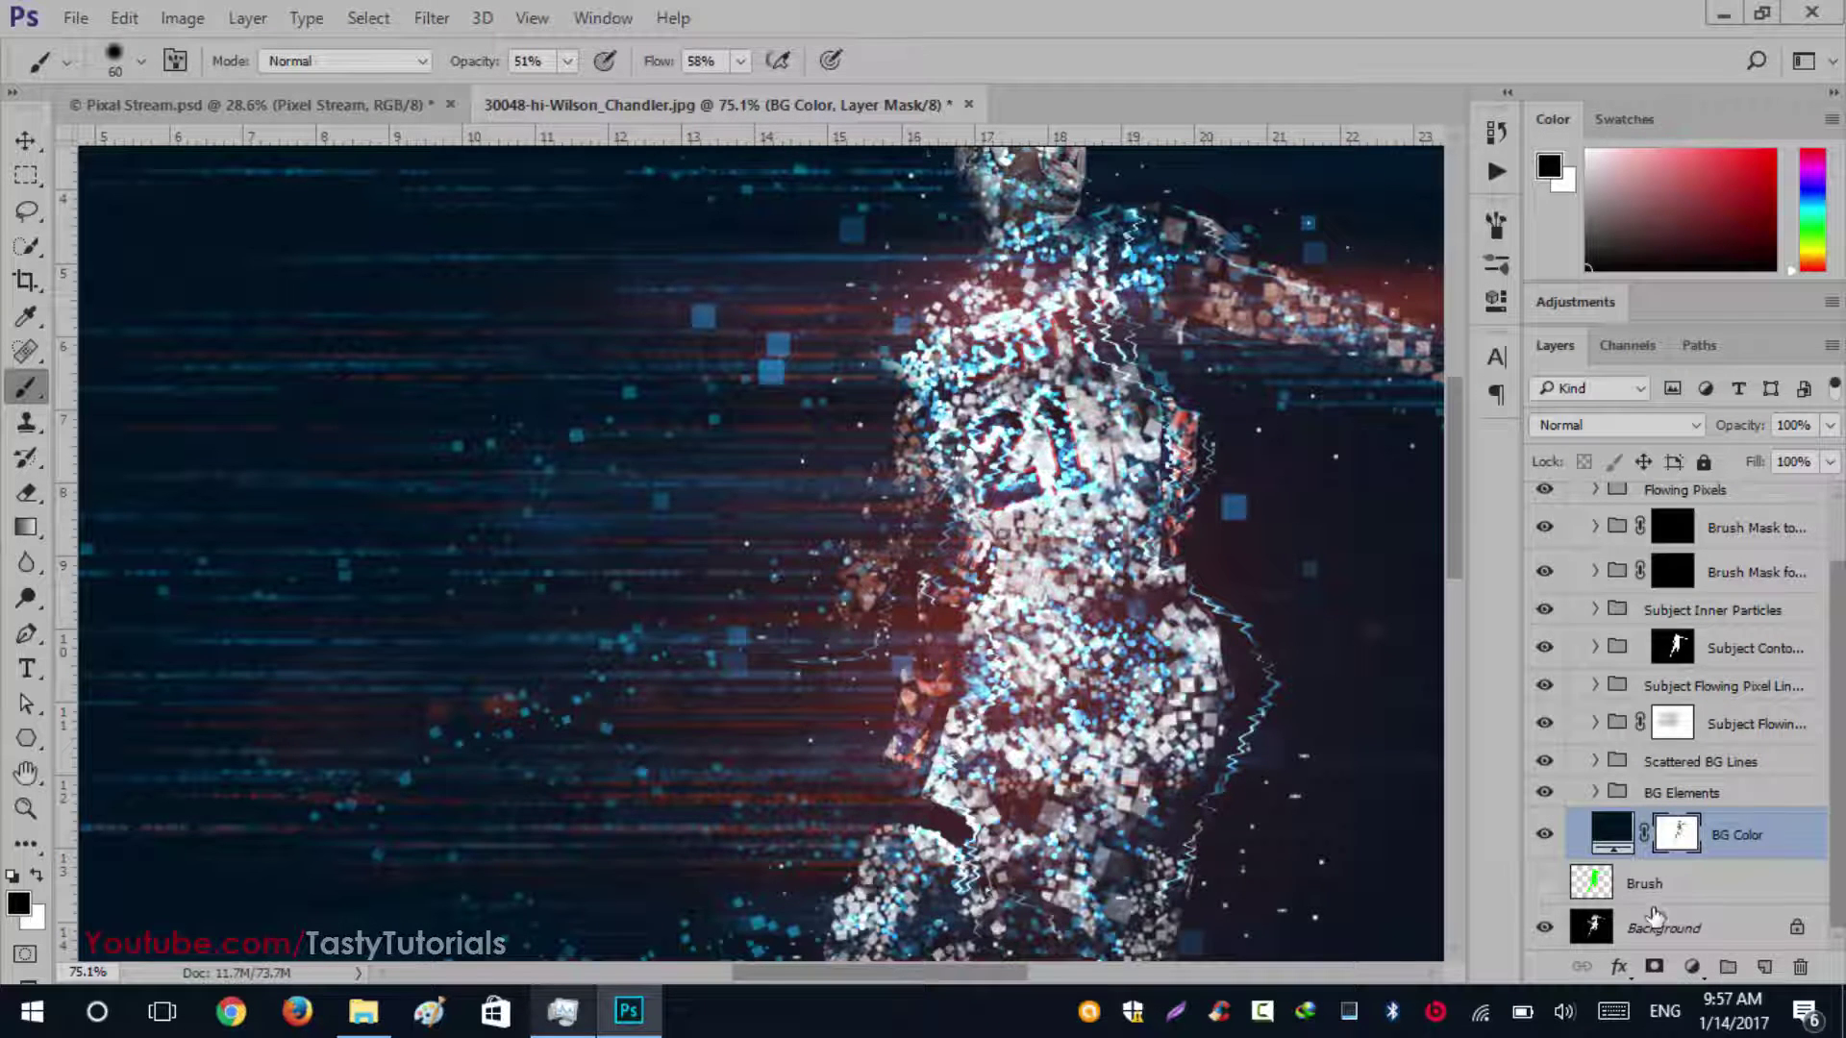
{"action": "scroll", "coordinate": [1656, 654], "scroll_direction": "up", "scroll_amount": 2}
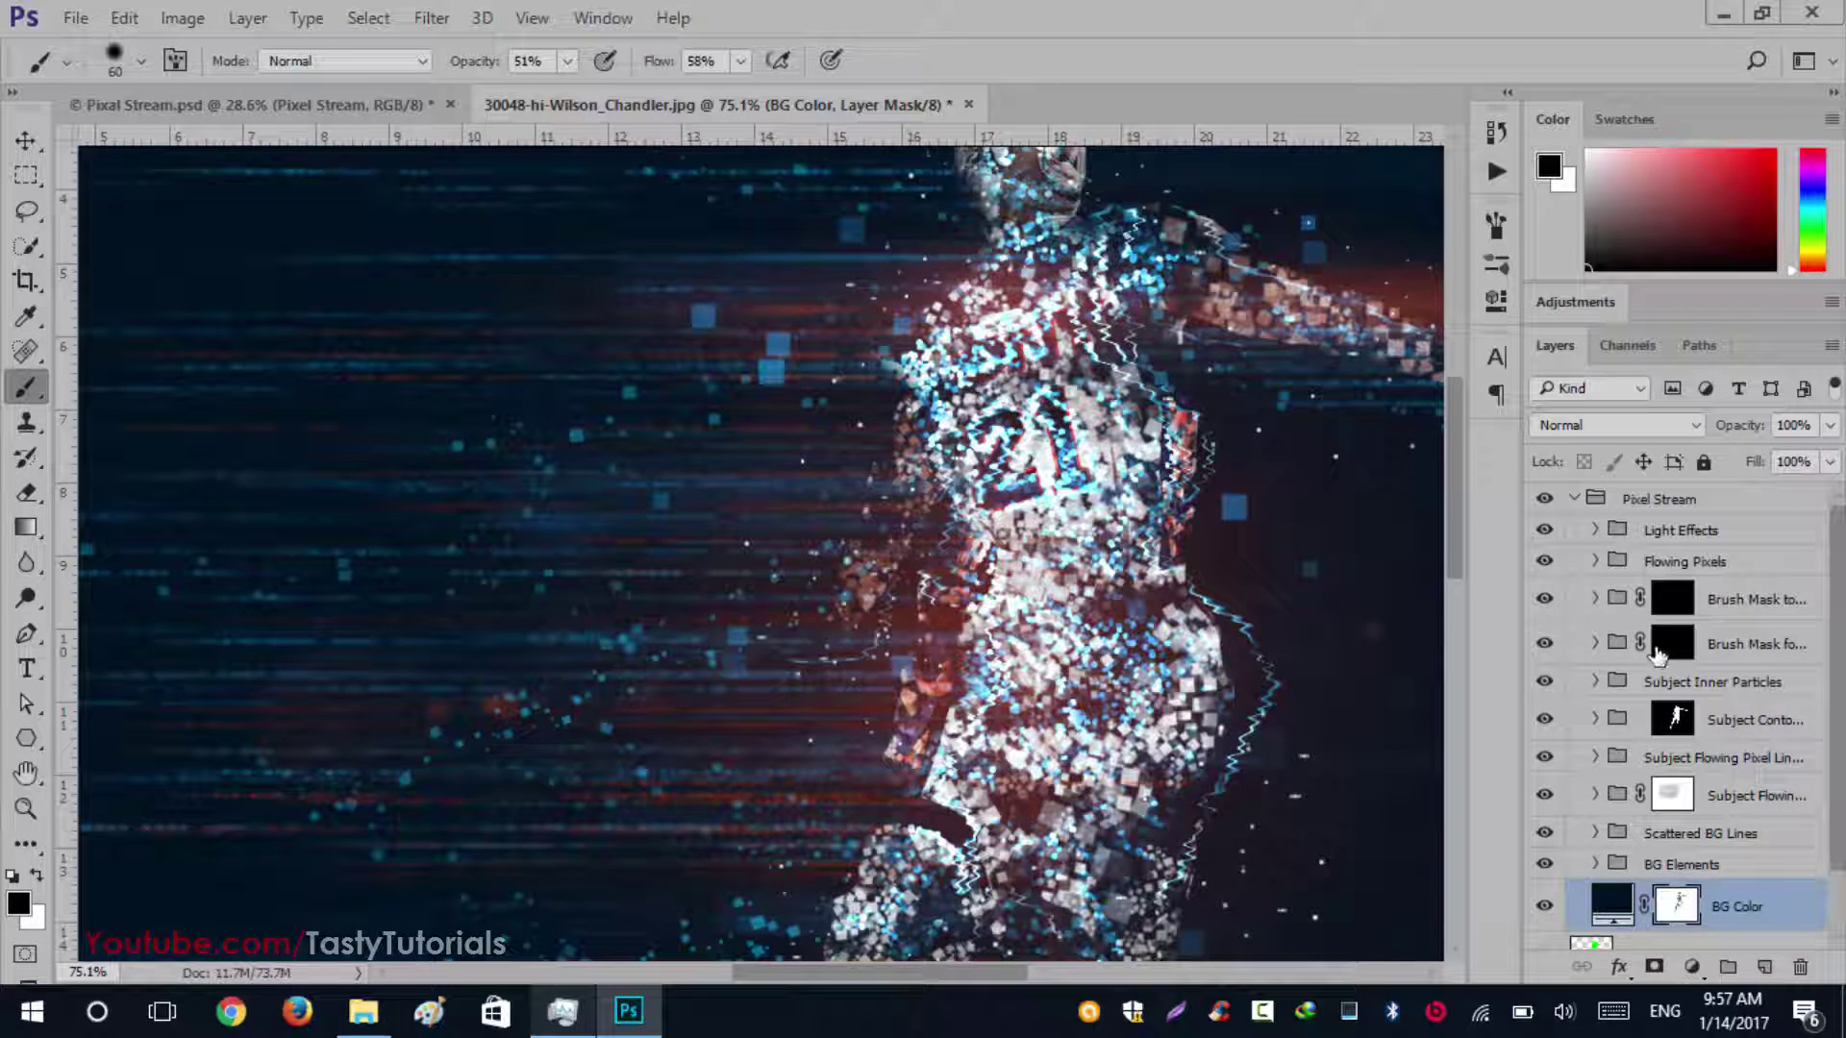
{"action": "left_click", "coordinate": [1569, 499]}
{"action": "left_click", "coordinate": [1574, 499]}
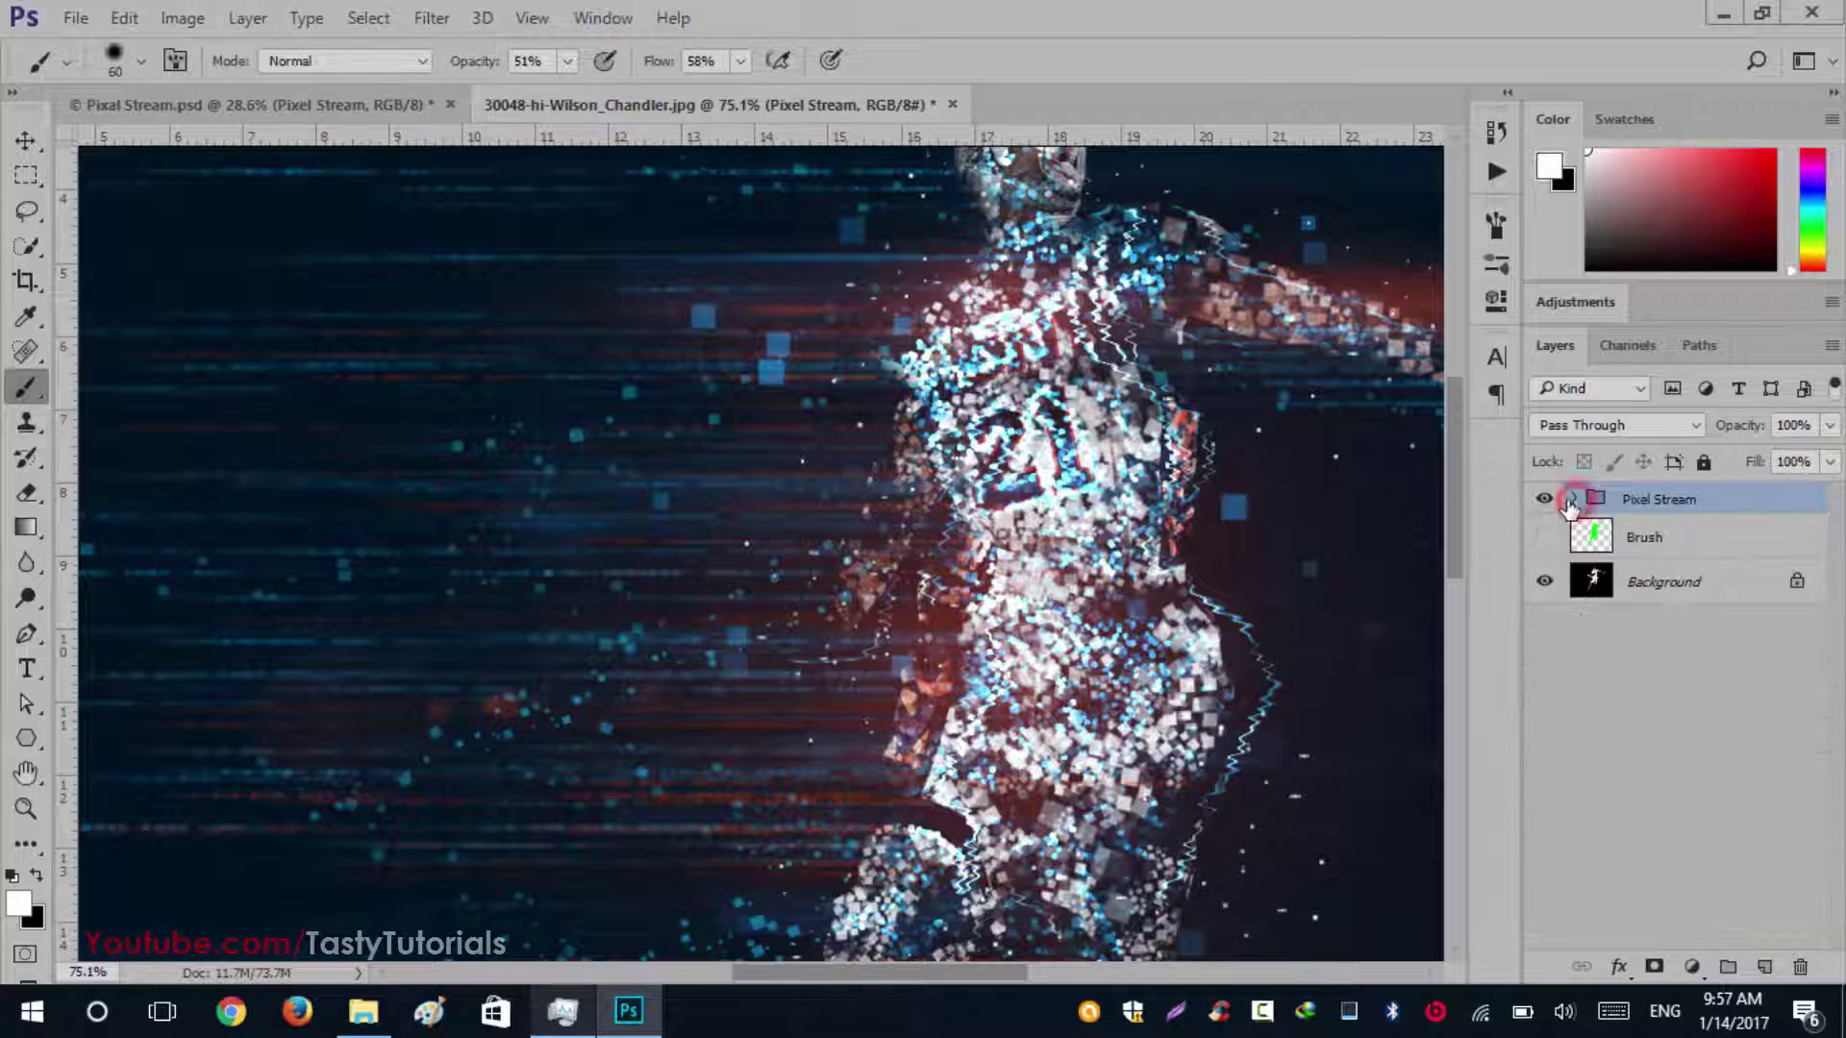
{"action": "left_click", "coordinate": [1544, 499]}
{"action": "left_click", "coordinate": [1544, 538]}
{"action": "left_click", "coordinate": [1545, 538]}
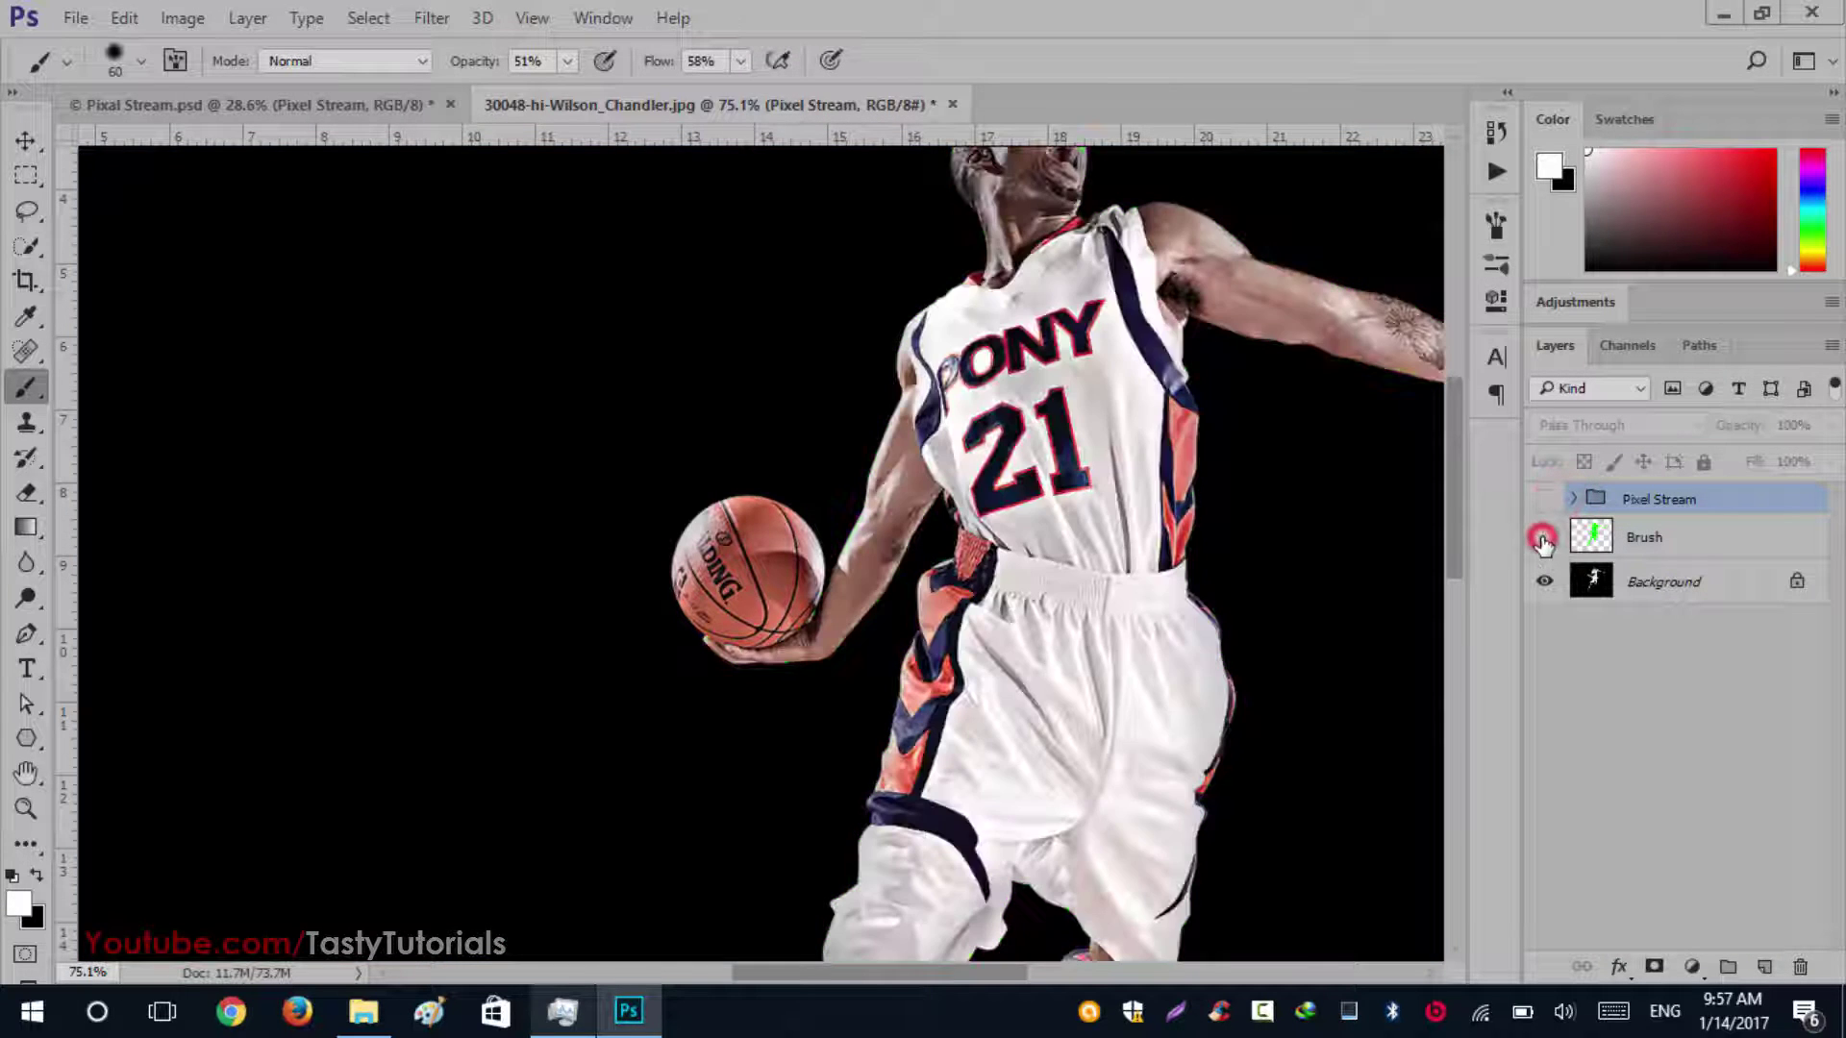
{"action": "left_click", "coordinate": [1623, 537]}
{"action": "left_click", "coordinate": [1635, 582]}
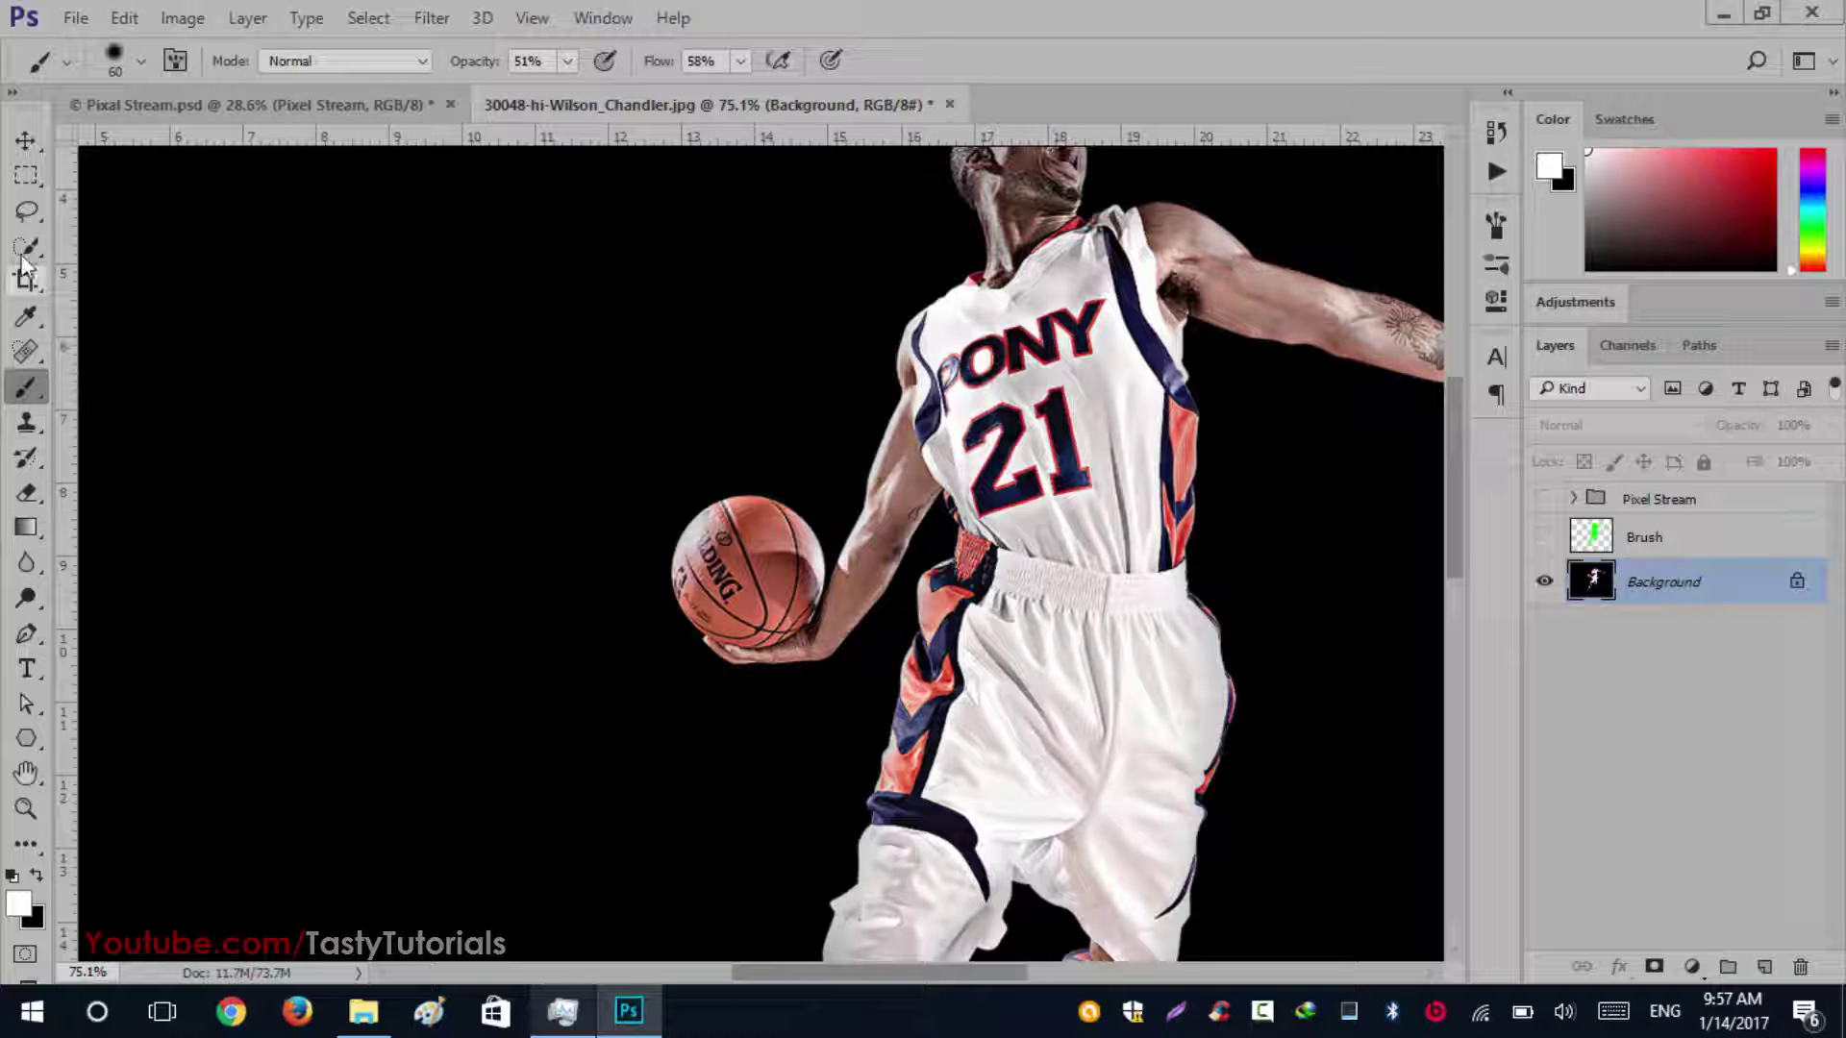
Select the basketball on the Background layer with the Quick Selection tool
{"action": "left_click", "coordinate": [27, 245]}
{"action": "scroll", "coordinate": [713, 612], "scroll_direction": "up", "scroll_amount": 6}
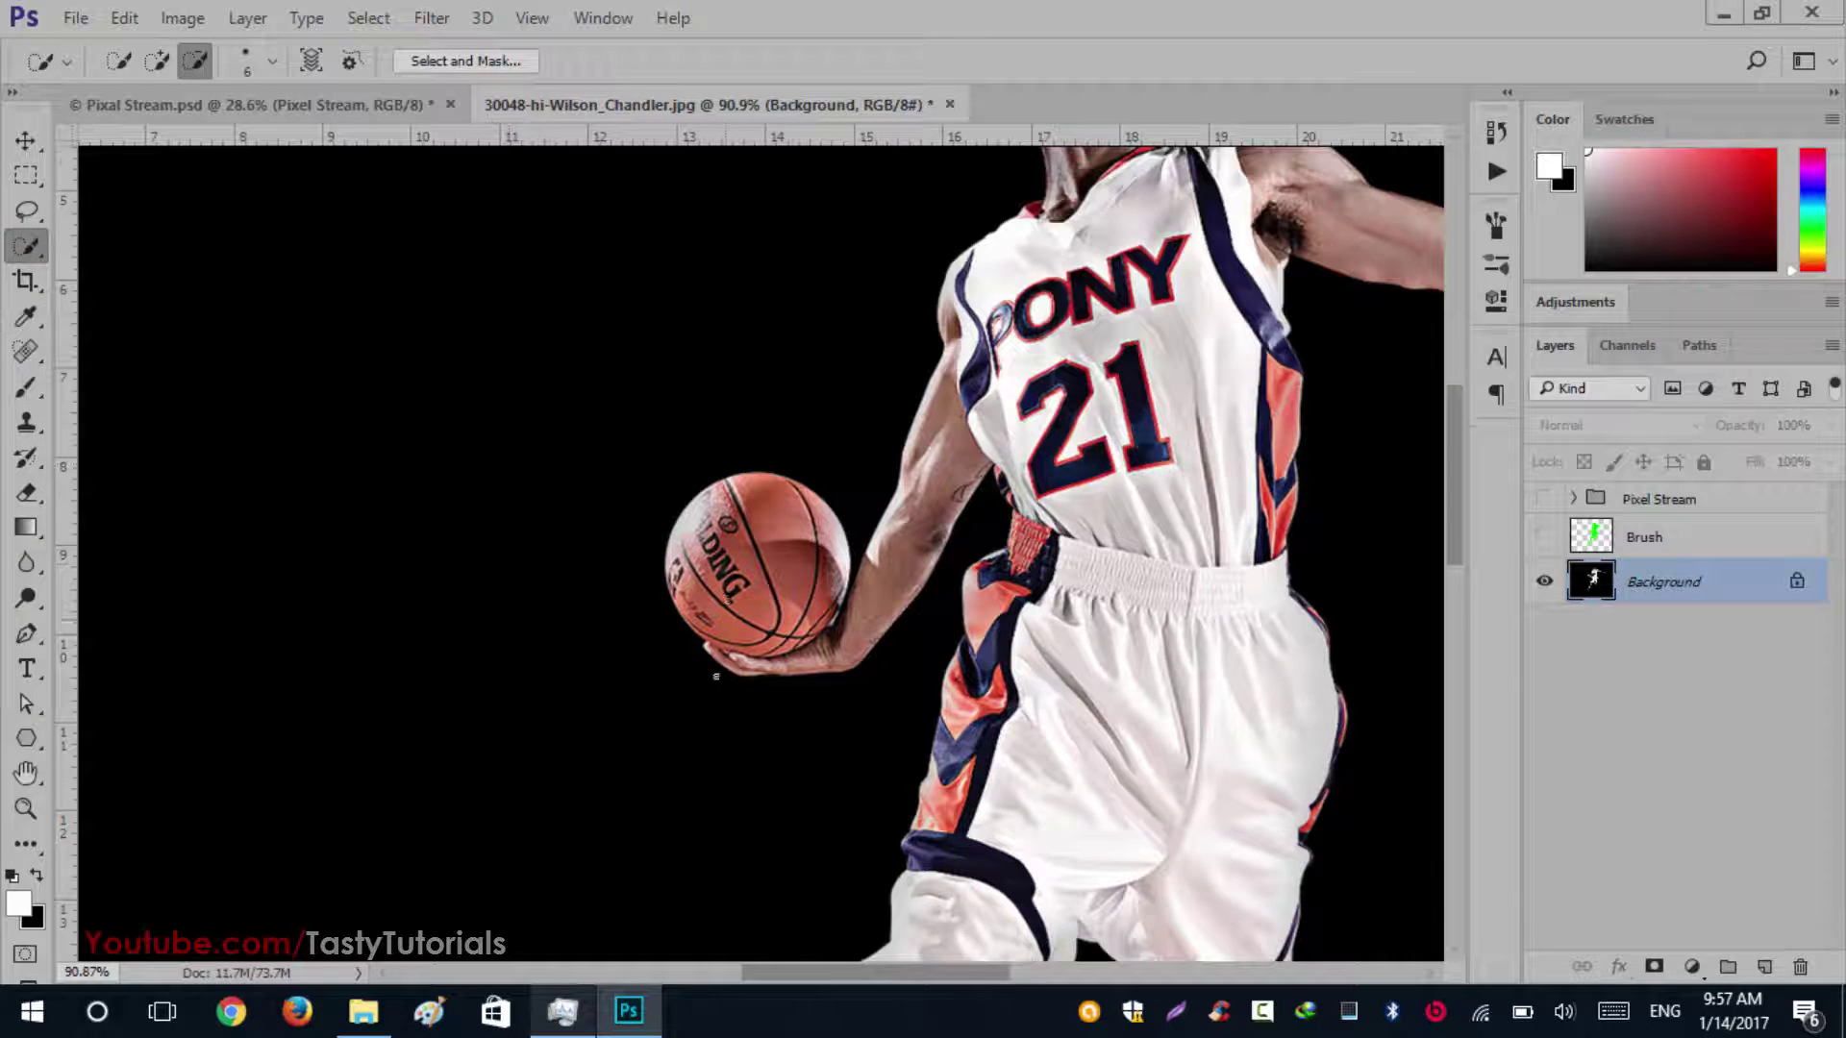
{"action": "mouse_move", "coordinate": [688, 551]}
{"action": "left_mouse_down"}
{"action": "mouse_move", "coordinate": [786, 591]}
{"action": "mouse_move", "coordinate": [842, 535]}
{"action": "mouse_move", "coordinate": [803, 593]}
{"action": "left_mouse_up"}
{"action": "scroll", "coordinate": [723, 726], "scroll_direction": "up", "scroll_amount": 2}
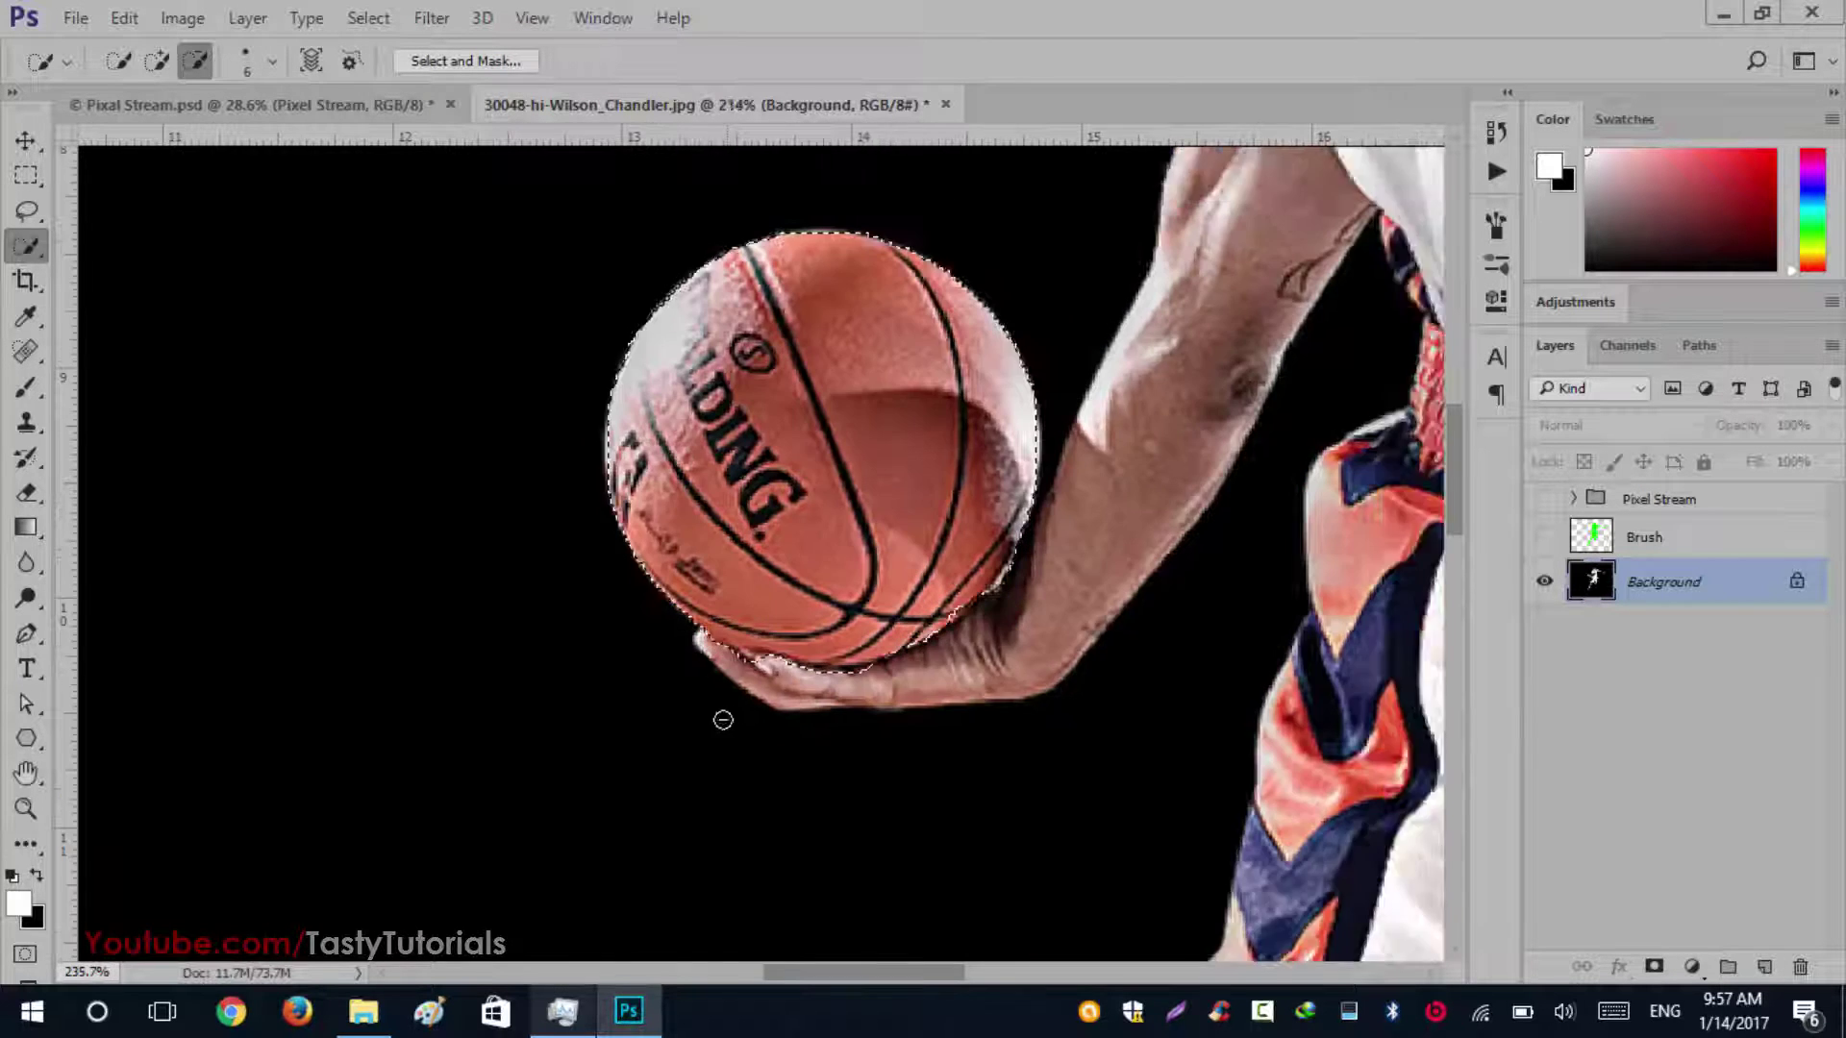
{"action": "scroll", "coordinate": [736, 652], "scroll_direction": "down", "scroll_amount": 1}
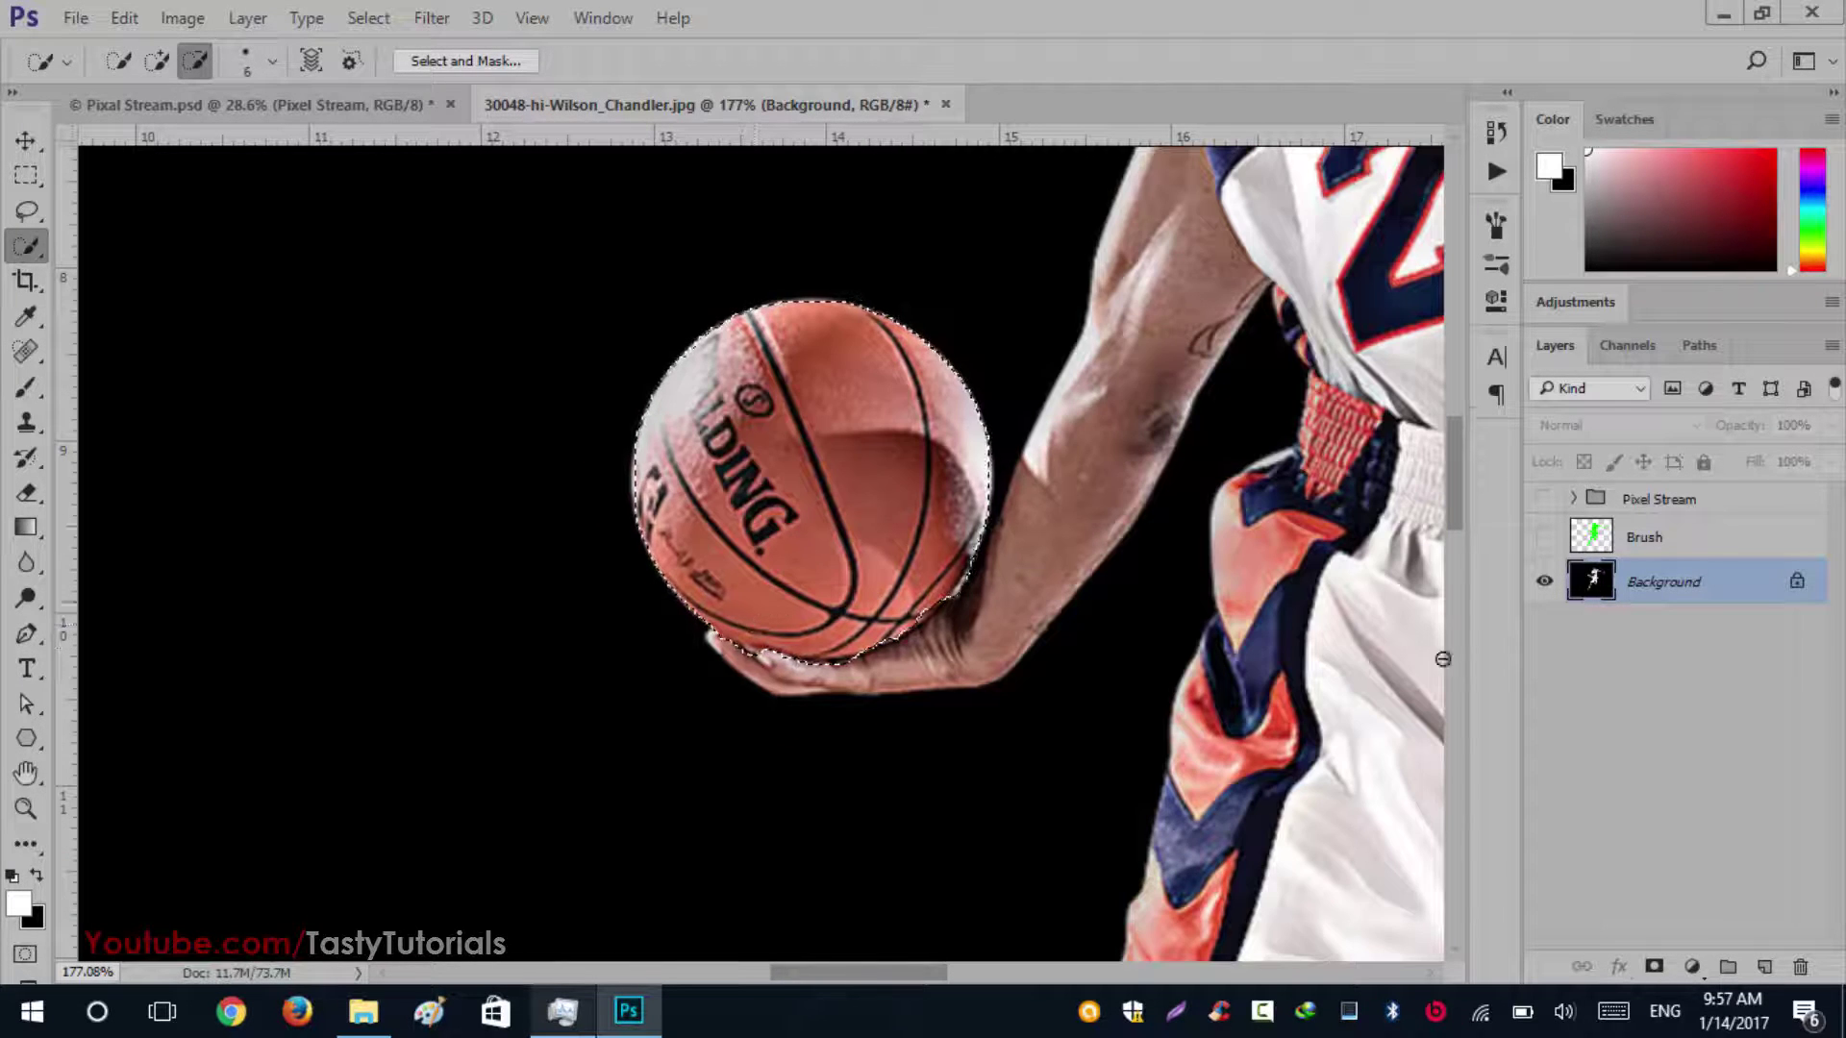
Show the expanded Pixel Stream group again, fill the basketball selection with black on the BG Color mask, and deselect
{"action": "left_click", "coordinate": [1574, 498]}
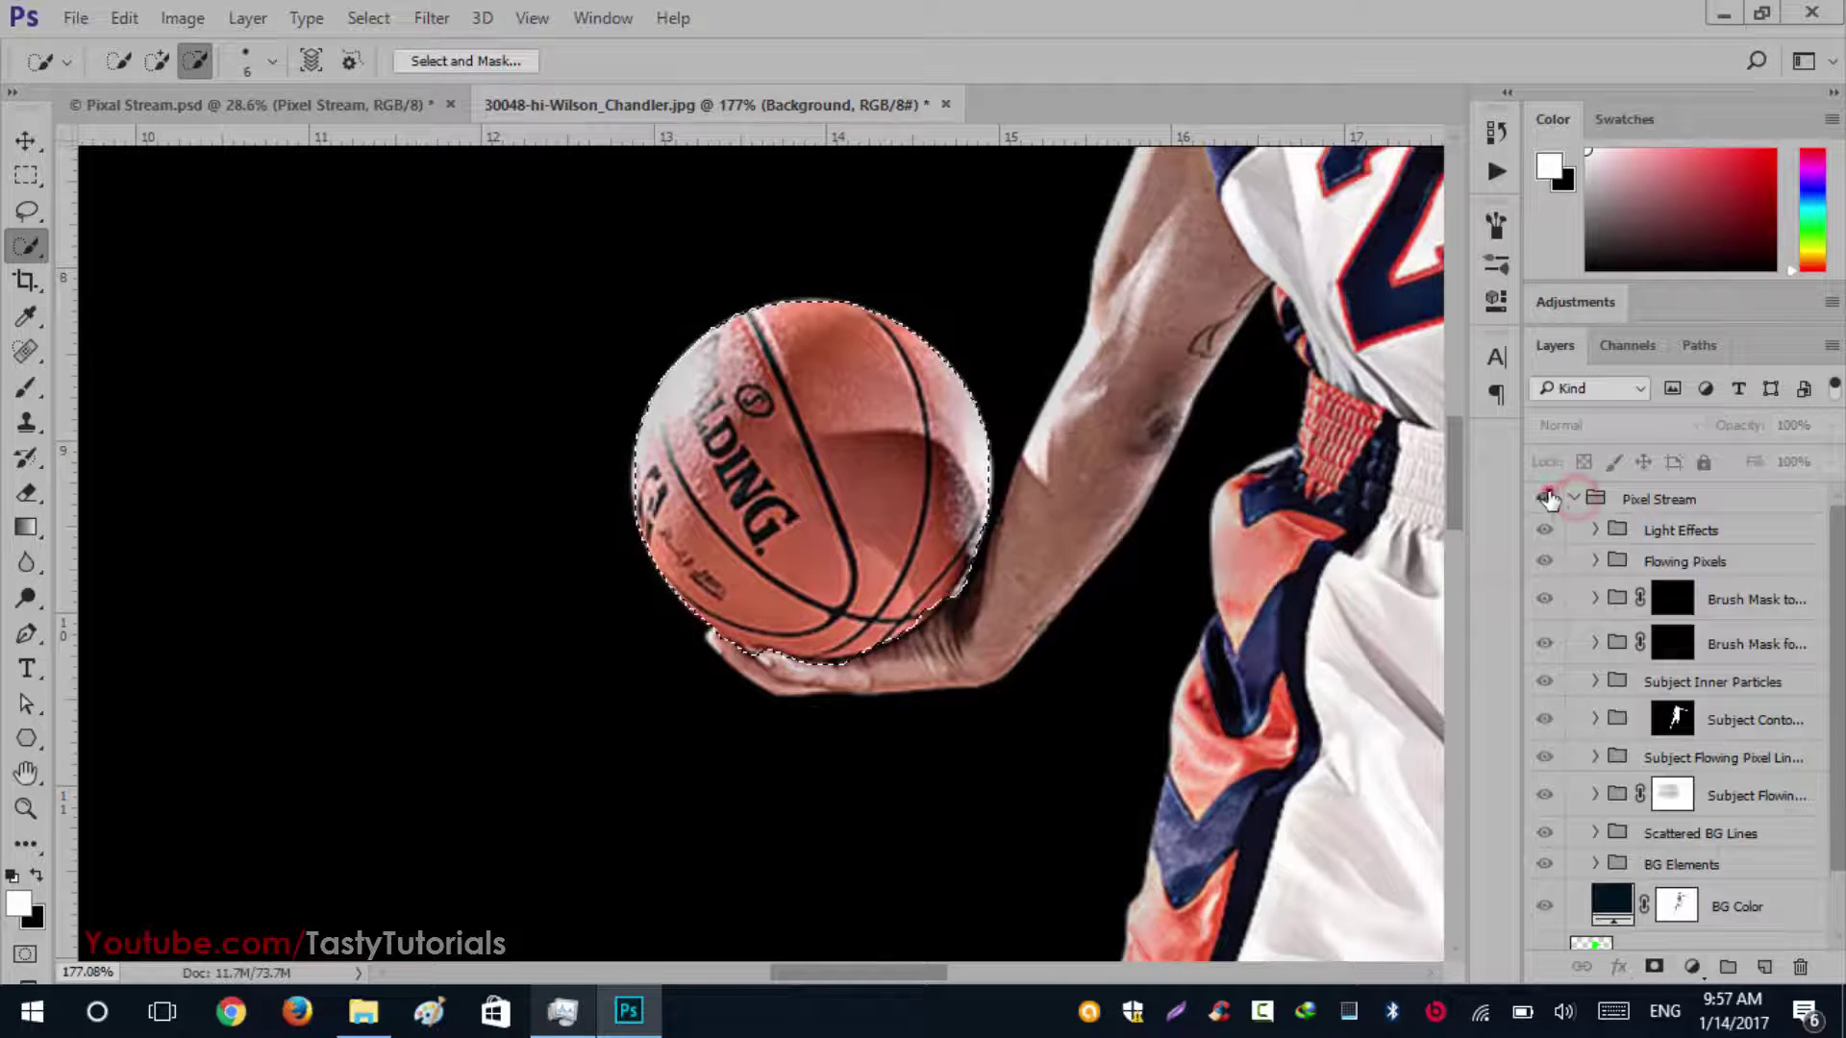
{"action": "left_click", "coordinate": [1546, 498]}
{"action": "scroll", "coordinate": [1683, 817], "scroll_direction": "down", "scroll_amount": 1}
{"action": "left_click", "coordinate": [1682, 839]}
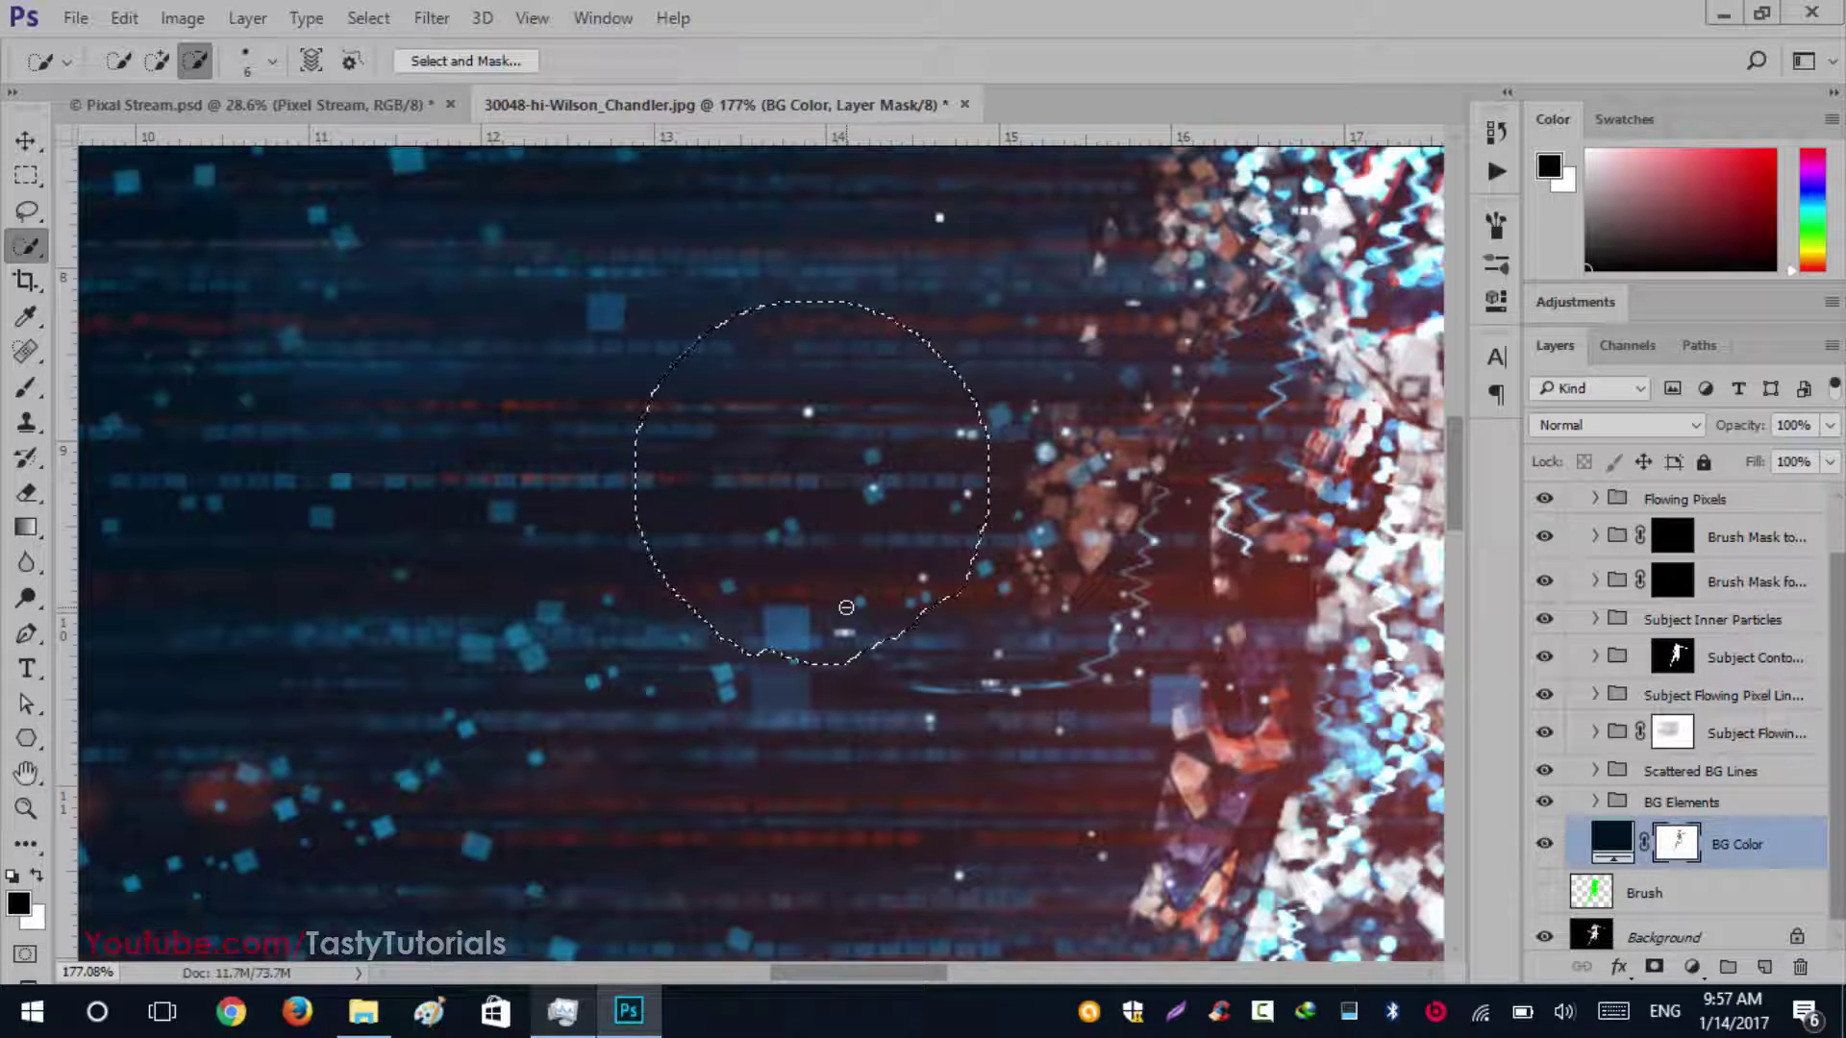
{"action": "key", "text": "alt+BackSpace"}
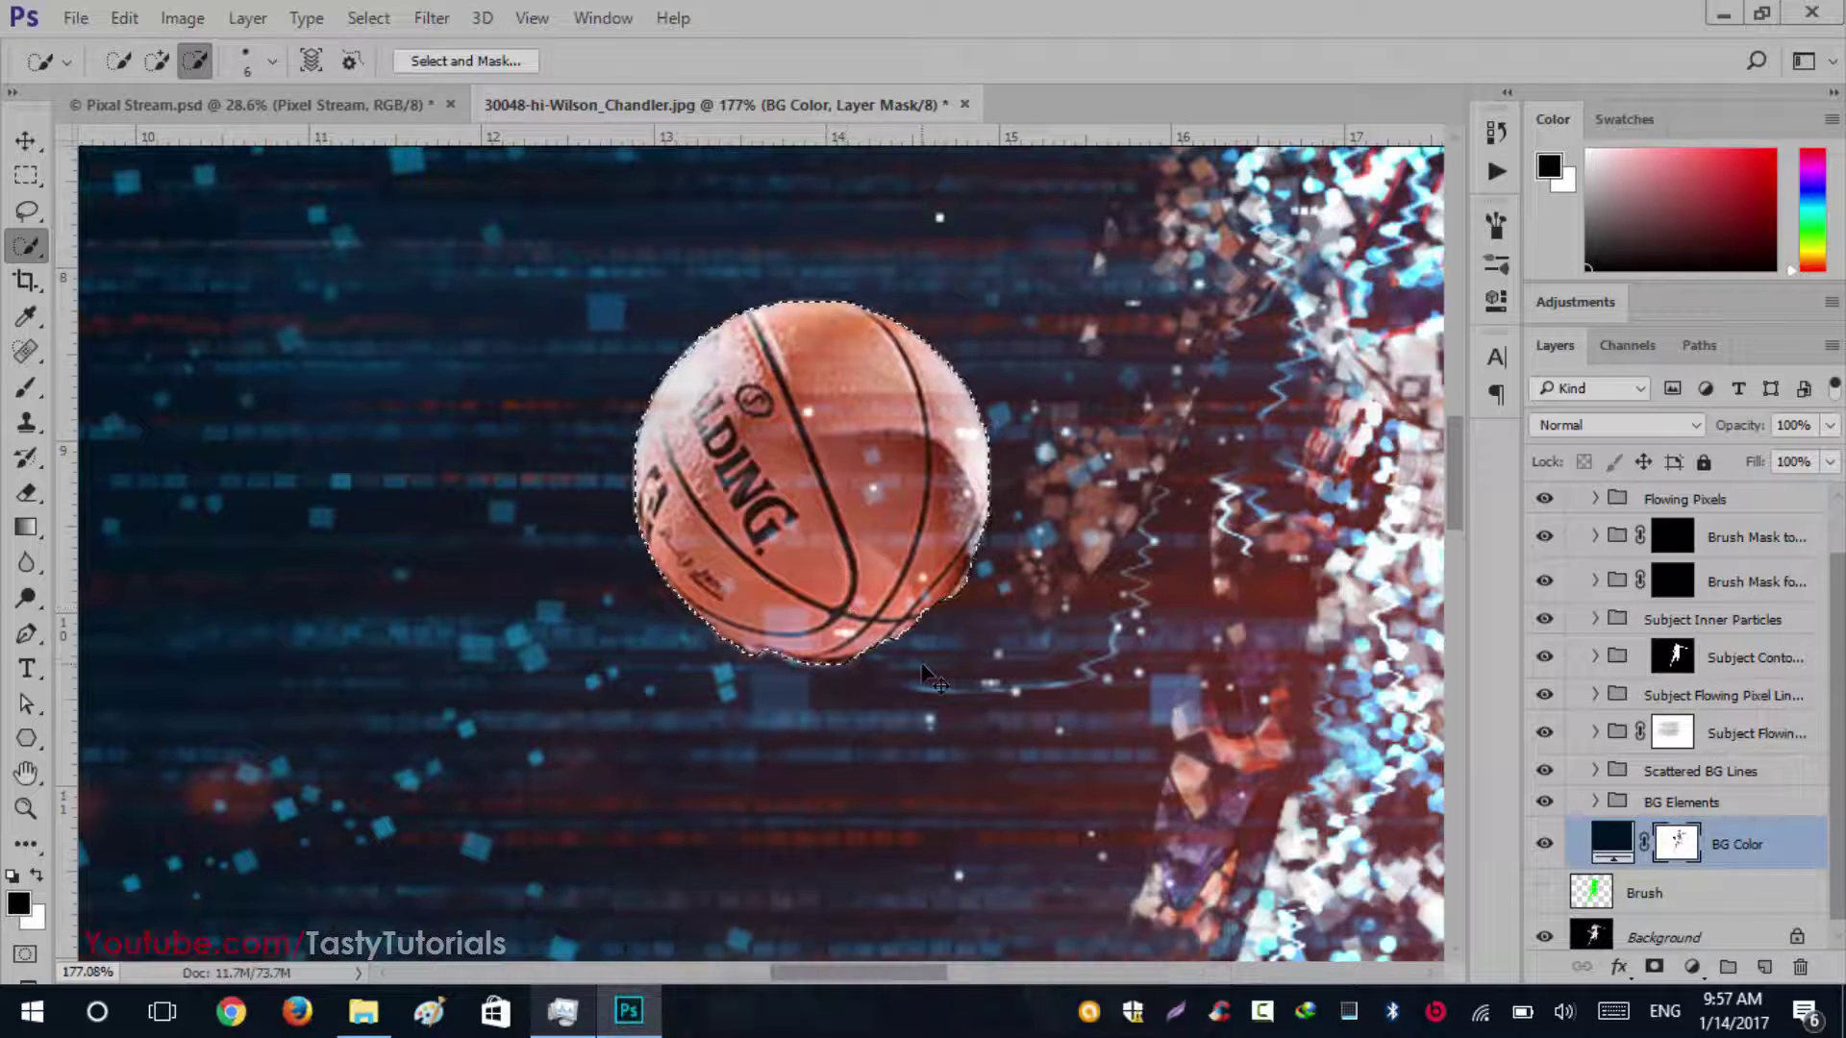
{"action": "key", "text": "ctrl+d"}
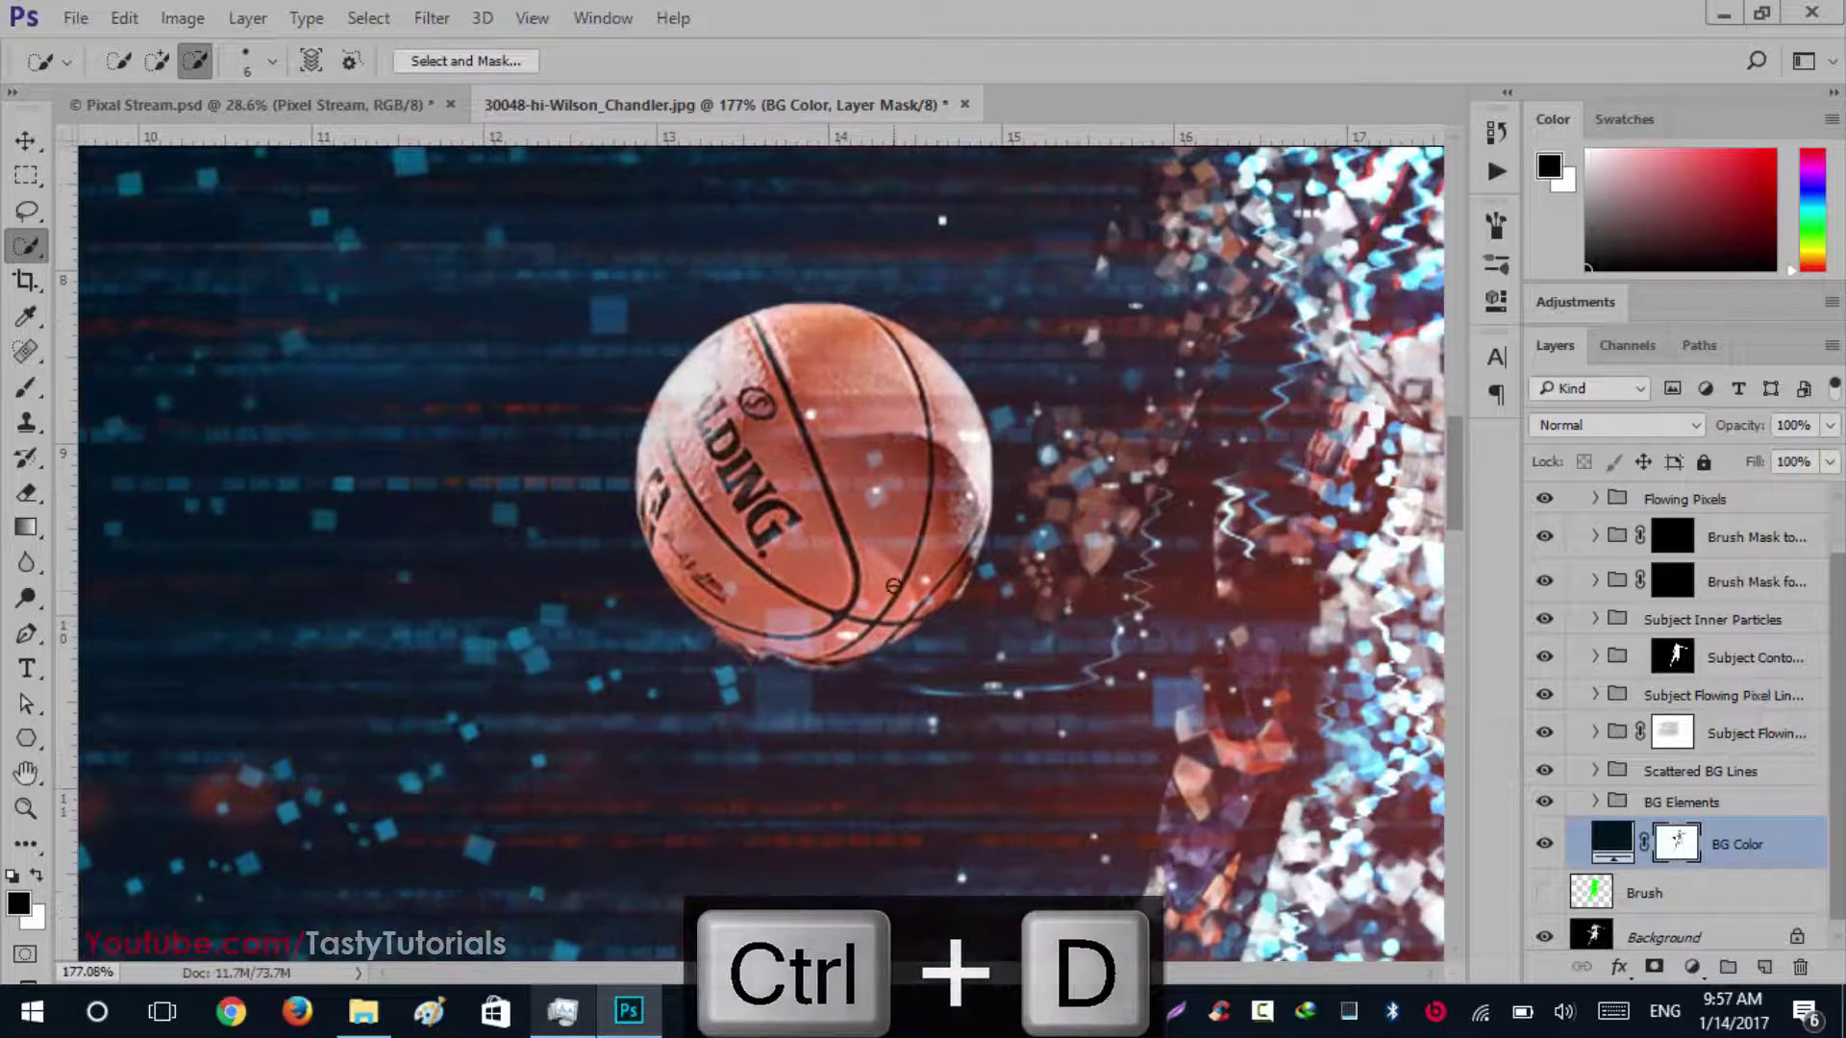
Set the brush Opacity to 33% and Flow to 38%, and paint white along the basketball's left edge on the mask
{"action": "left_click", "coordinate": [27, 388]}
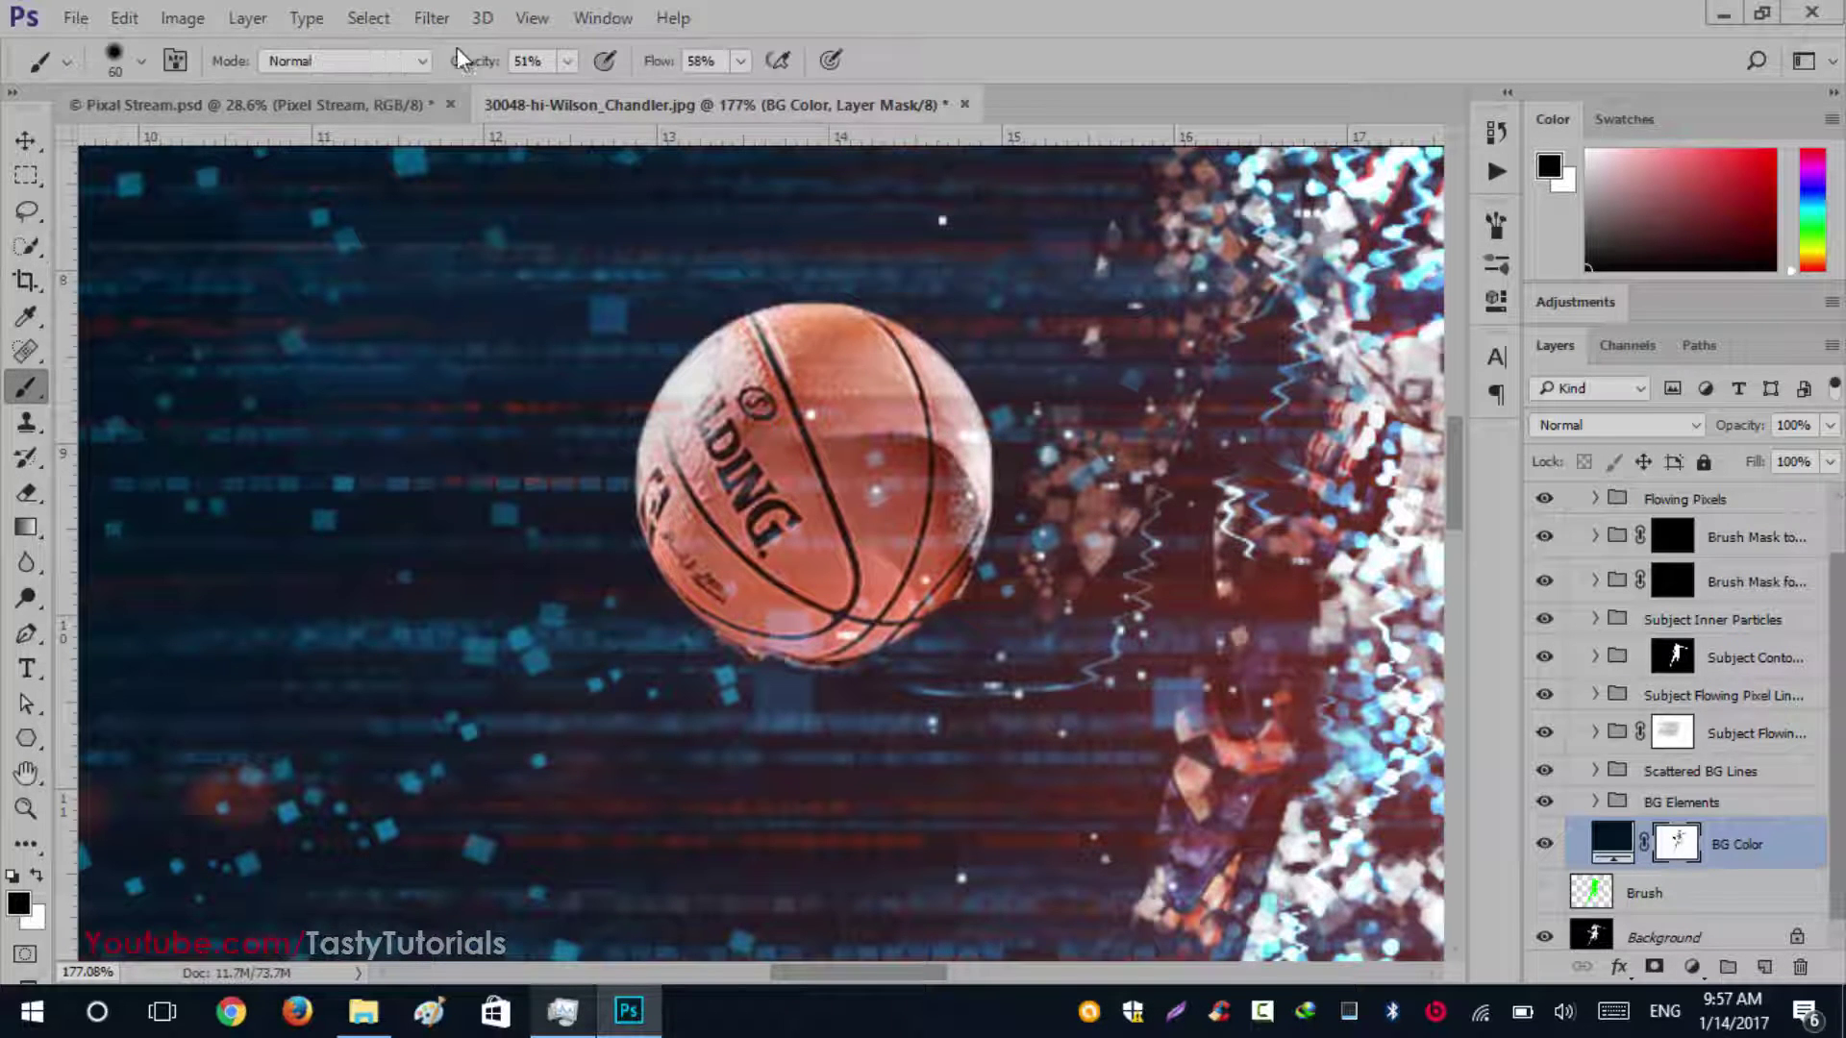
{"action": "left_click_drag", "start_coordinate": [462, 68], "coordinate": [432, 74]}
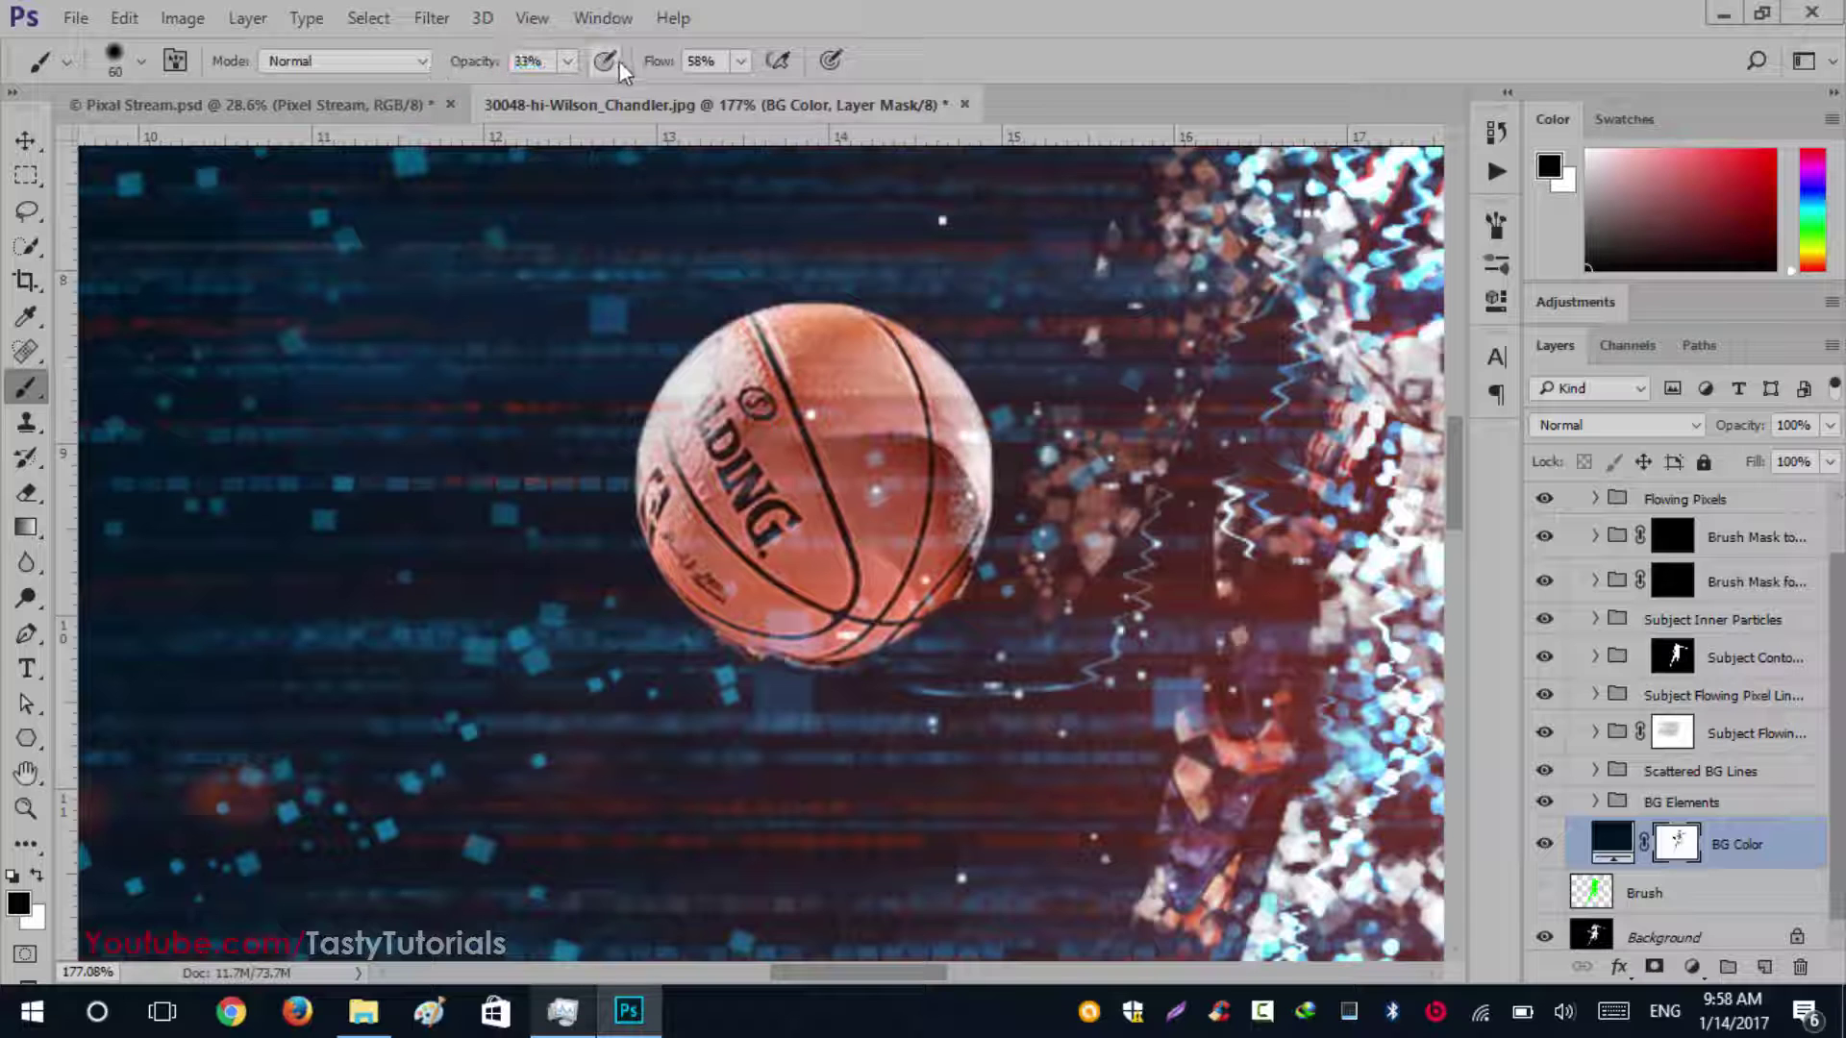
{"action": "left_click_drag", "start_coordinate": [627, 65], "coordinate": [618, 65]}
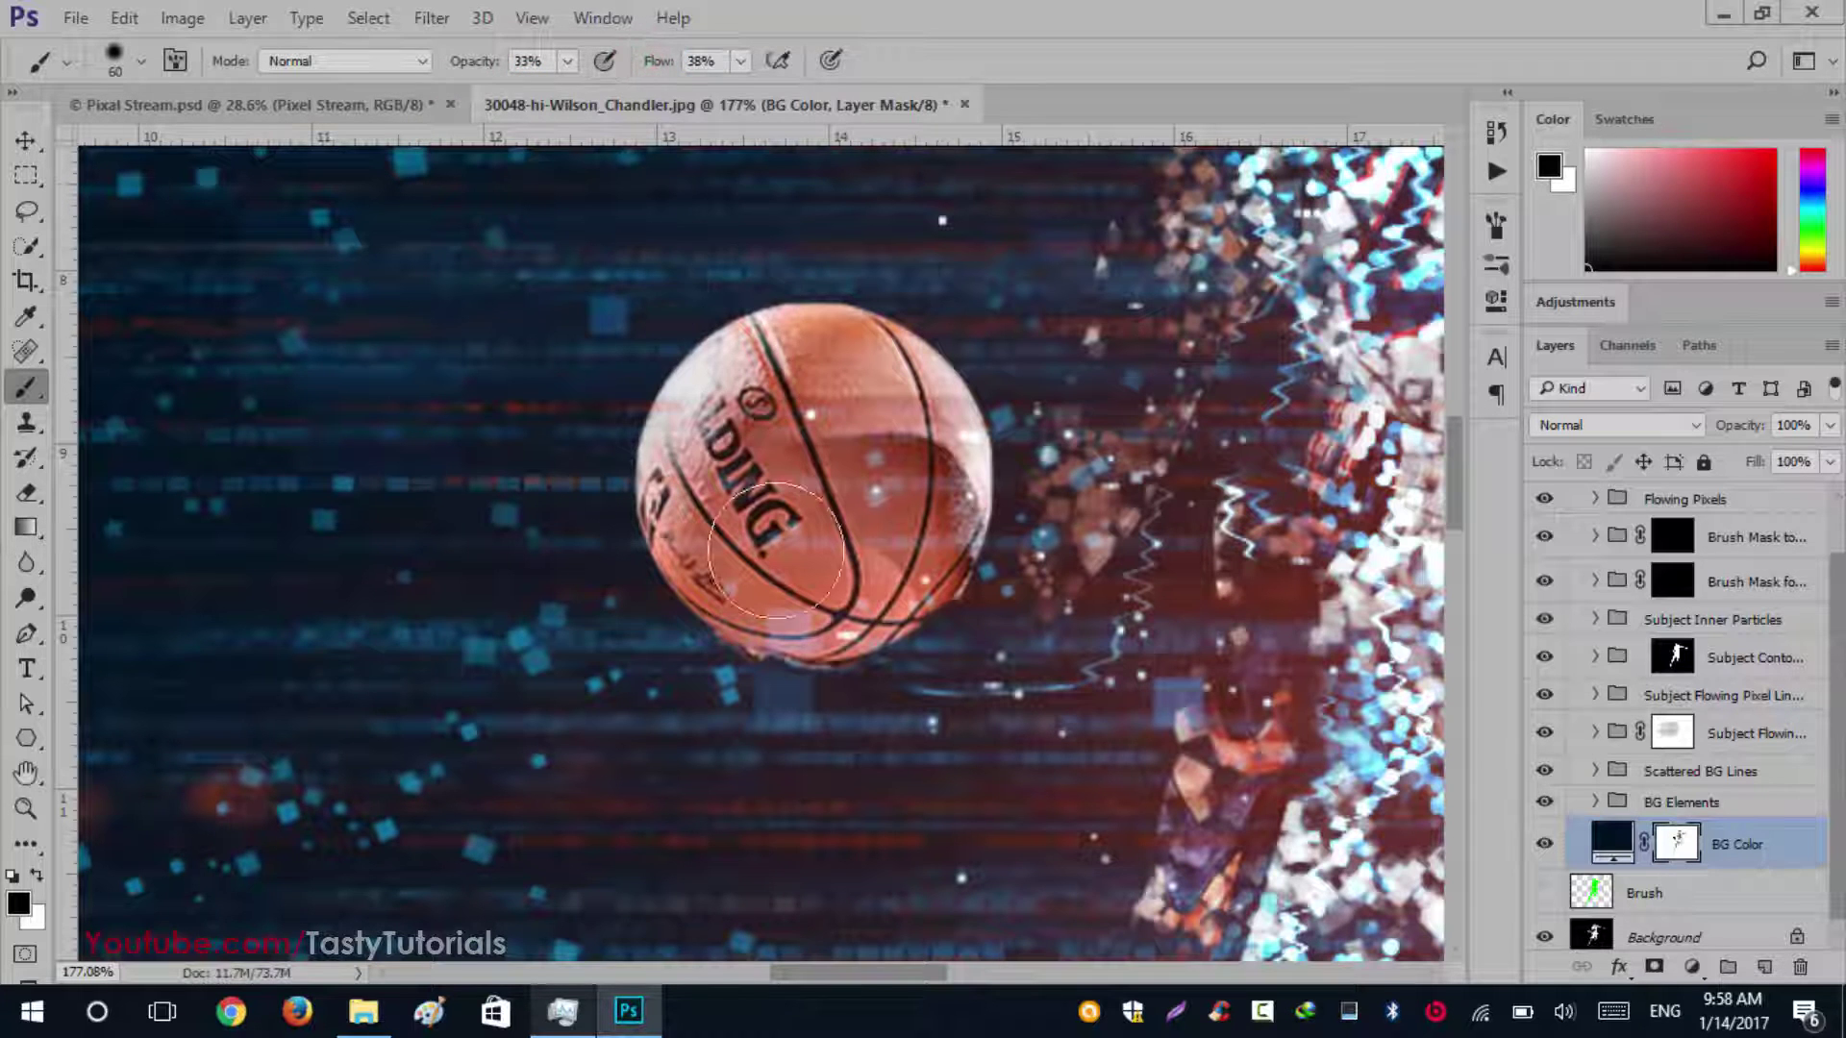
{"action": "mouse_move", "coordinate": [630, 422]}
{"action": "left_mouse_down"}
{"action": "mouse_move", "coordinate": [672, 363]}
{"action": "mouse_move", "coordinate": [676, 413]}
{"action": "left_mouse_up"}
{"action": "key", "text": "ctrl+alt+z"}
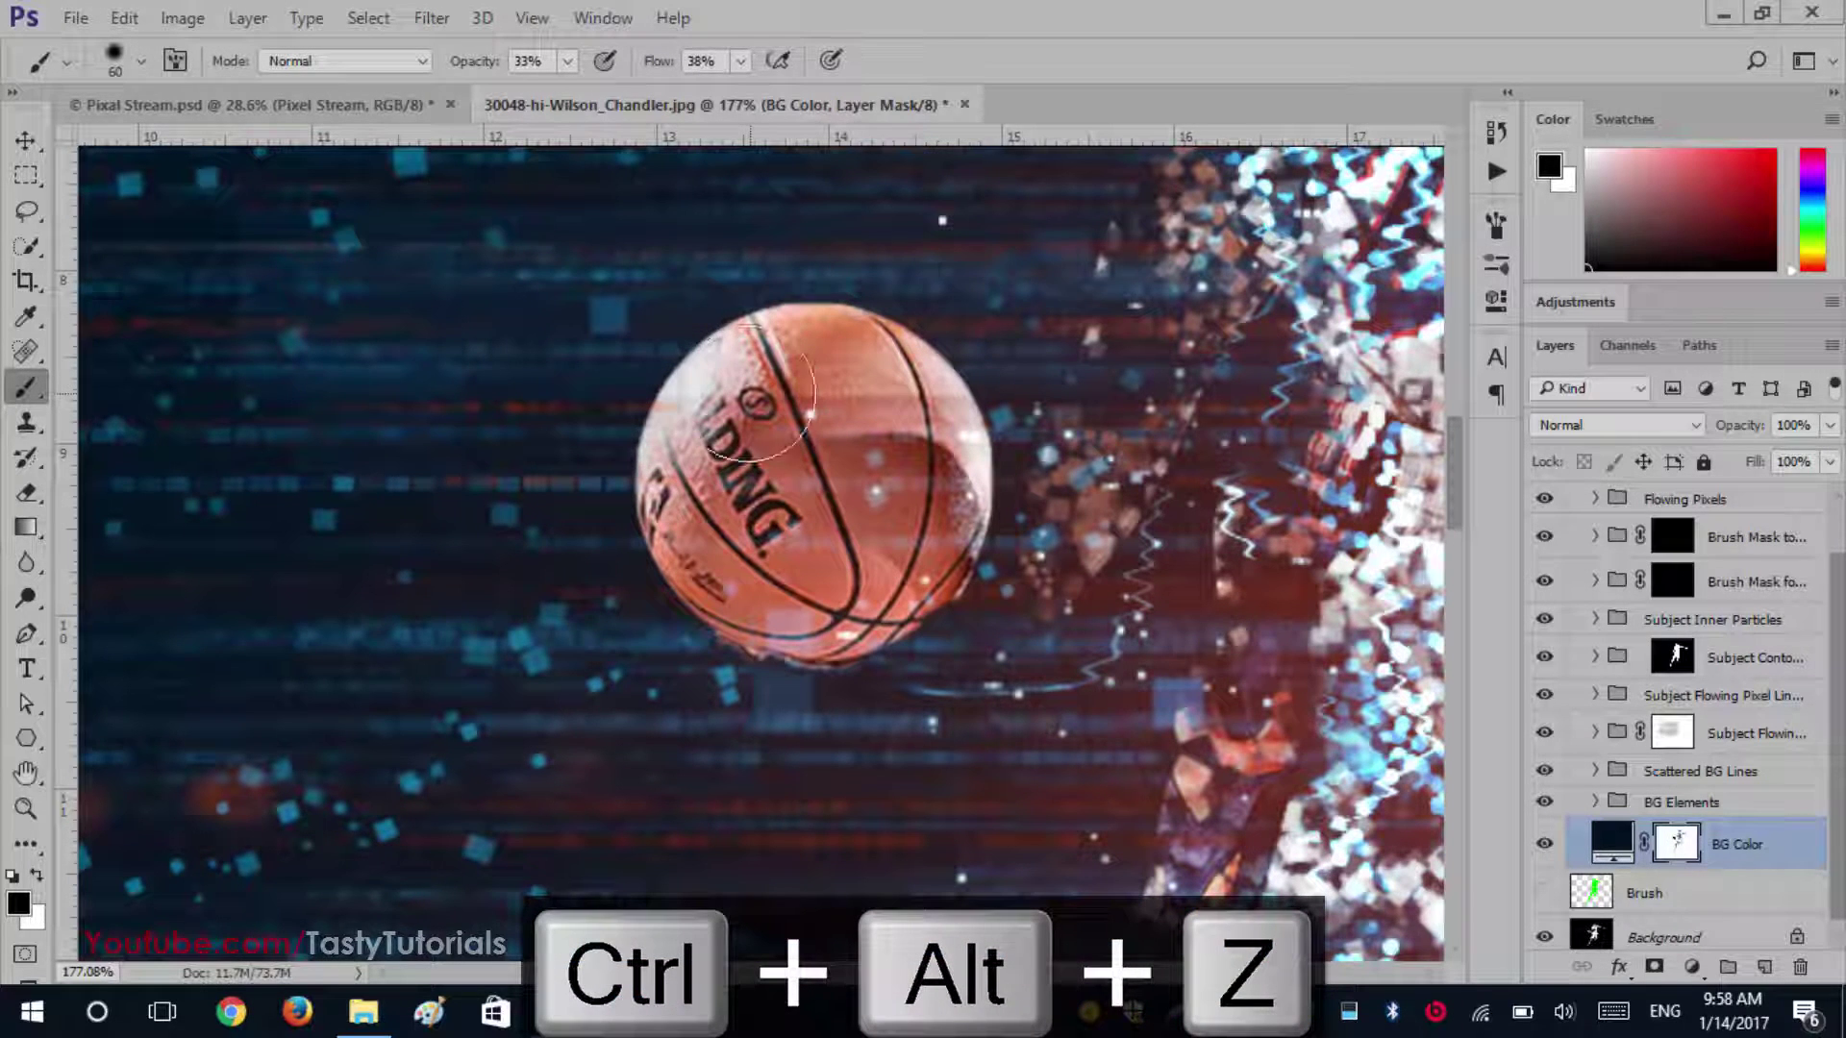
{"action": "key", "text": "x"}
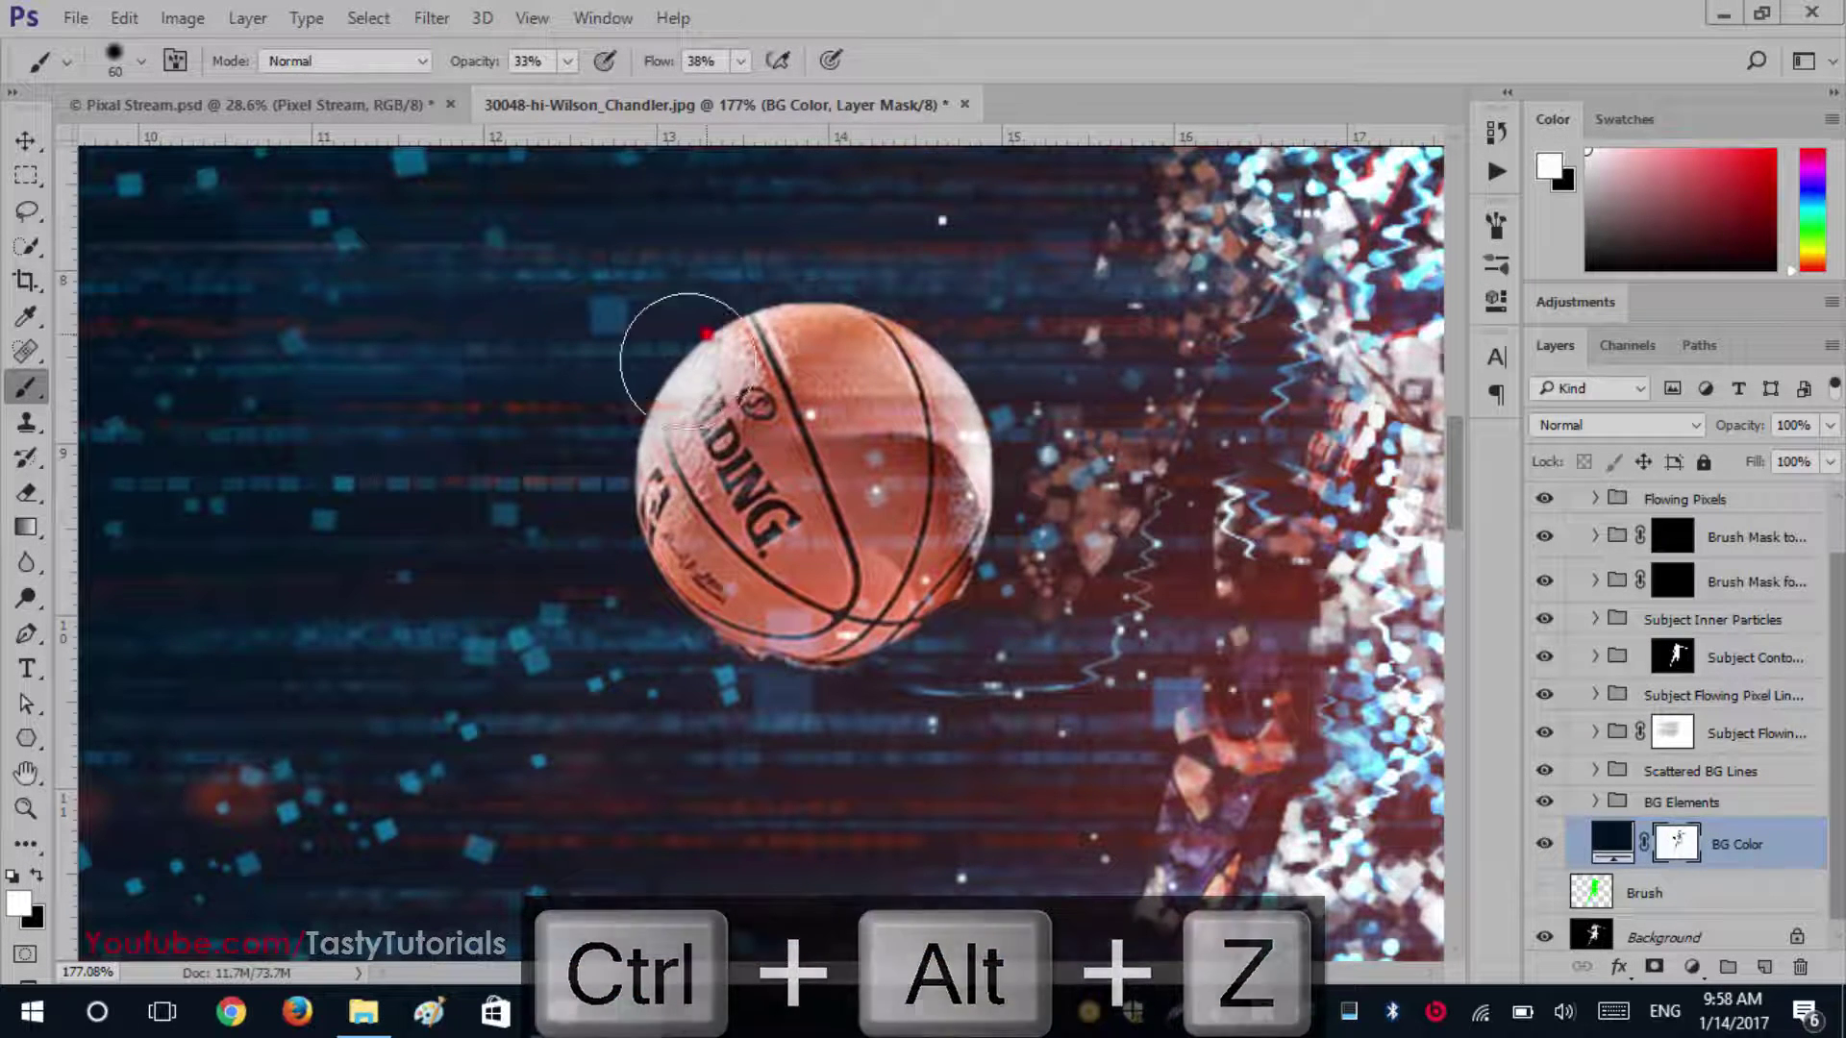
{"action": "mouse_move", "coordinate": [681, 358]}
{"action": "left_mouse_down"}
{"action": "mouse_move", "coordinate": [687, 612]}
{"action": "mouse_move", "coordinate": [755, 645]}
{"action": "mouse_move", "coordinate": [954, 605]}
{"action": "mouse_move", "coordinate": [814, 726]}
{"action": "mouse_move", "coordinate": [1026, 556]}
{"action": "mouse_move", "coordinate": [985, 369]}
{"action": "mouse_move", "coordinate": [863, 300]}
{"action": "mouse_move", "coordinate": [688, 309]}
{"action": "left_mouse_up"}
{"action": "mouse_move", "coordinate": [592, 495]}
{"action": "left_mouse_down"}
{"action": "mouse_move", "coordinate": [667, 665]}
{"action": "mouse_move", "coordinate": [597, 562]}
{"action": "left_mouse_up"}
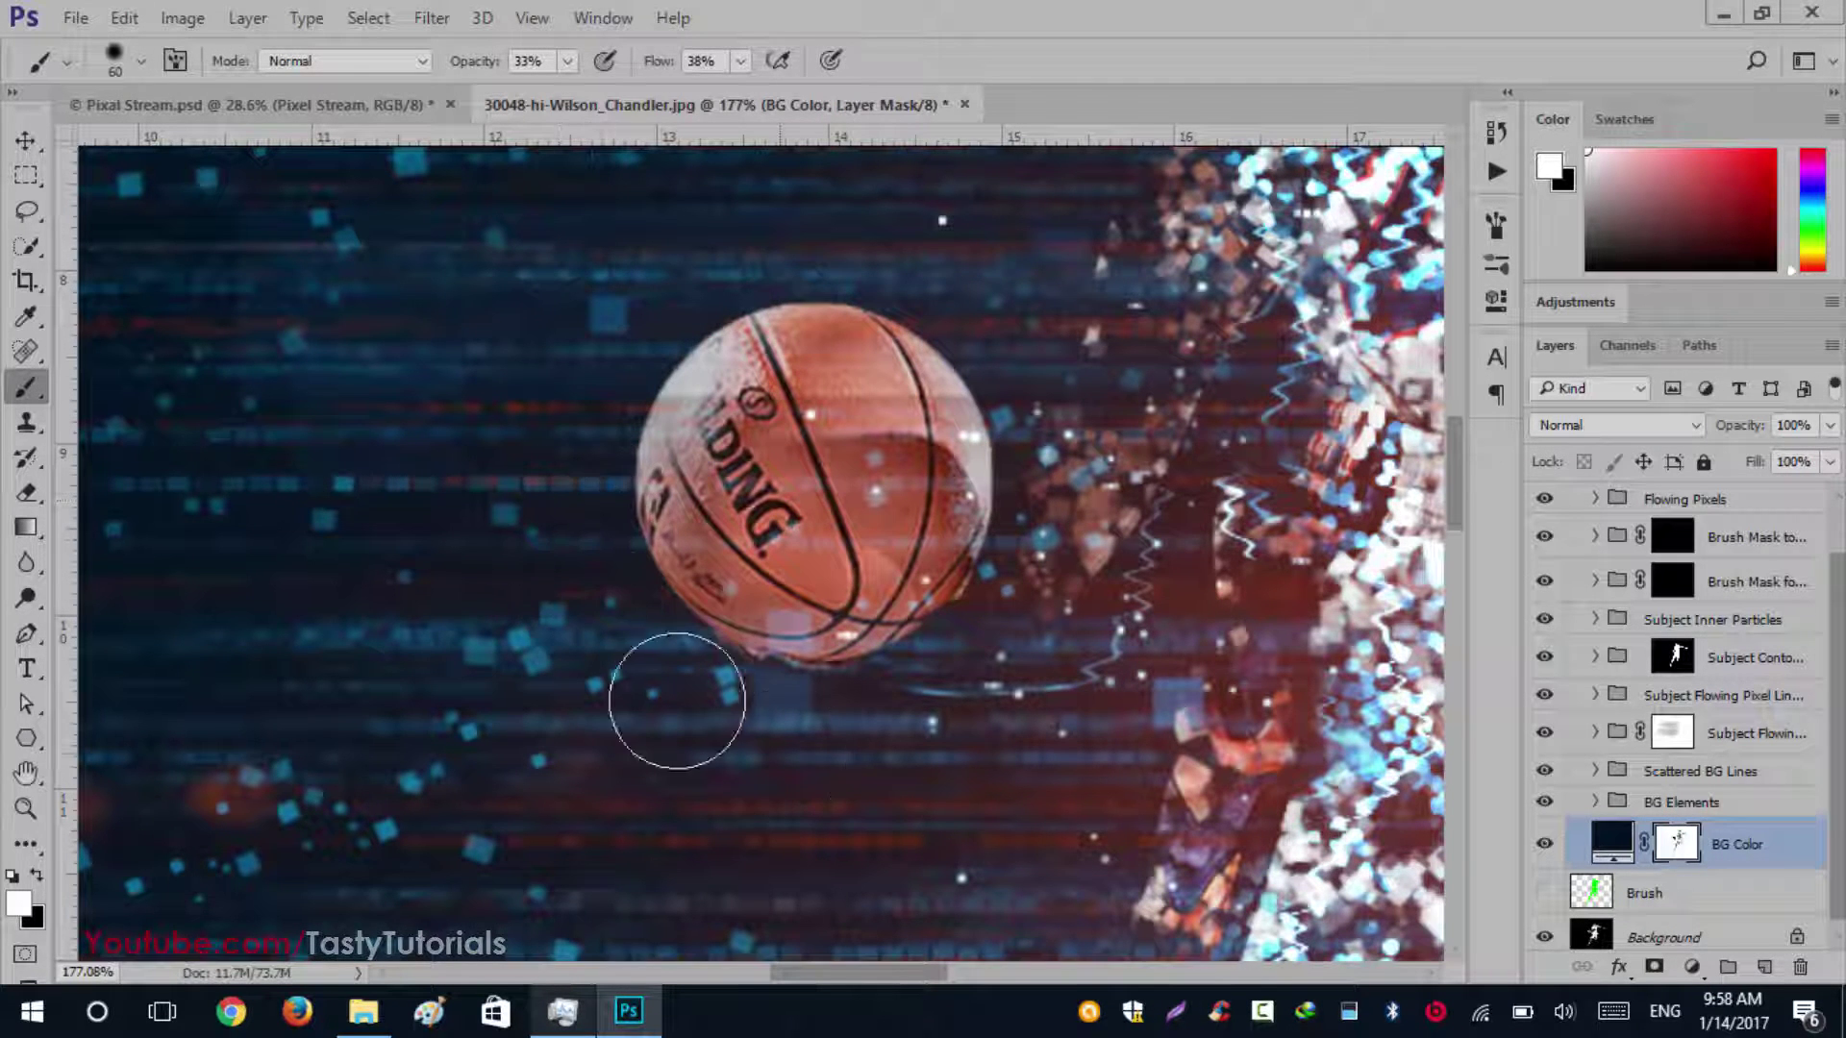
Try painting black over the hand and forearm beside the basketball on the mask, and undo the strokes
{"action": "key", "text": "x"}
{"action": "mouse_move", "coordinate": [1042, 698]}
{"action": "left_mouse_down"}
{"action": "mouse_move", "coordinate": [1101, 612]}
{"action": "mouse_move", "coordinate": [1019, 679]}
{"action": "mouse_move", "coordinate": [1037, 677]}
{"action": "mouse_move", "coordinate": [1009, 672]}
{"action": "mouse_move", "coordinate": [880, 758]}
{"action": "left_mouse_up"}
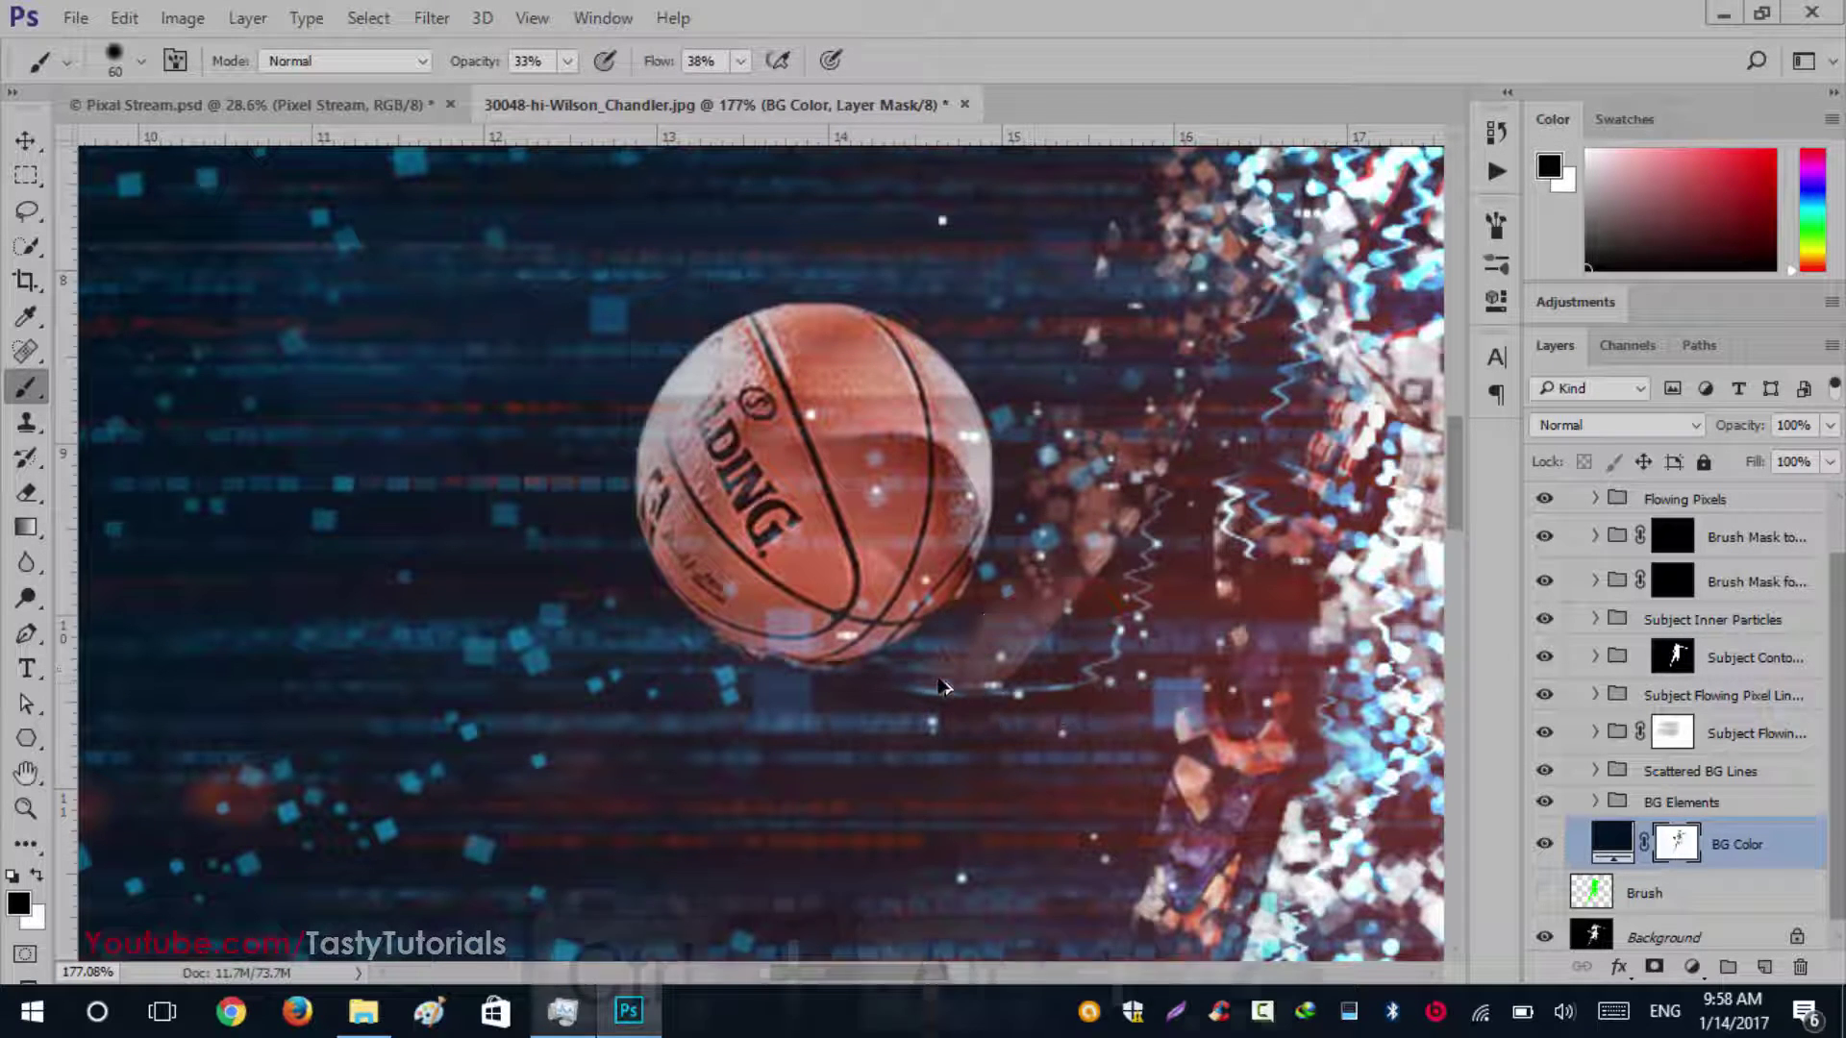
{"action": "key", "text": "ctrl+alt+z"}
{"action": "key", "text": "ctrl+alt+z"}
{"action": "key", "text": "ctrl+alt+z"}
Set the brush Opacity to 17%, choose a scattered-pixel brush tip, and reduce its size to 15 px
{"action": "mouse_move", "coordinate": [464, 72]}
{"action": "left_mouse_down"}
{"action": "mouse_move", "coordinate": [486, 60]}
{"action": "mouse_move", "coordinate": [448, 75]}
{"action": "left_mouse_up"}
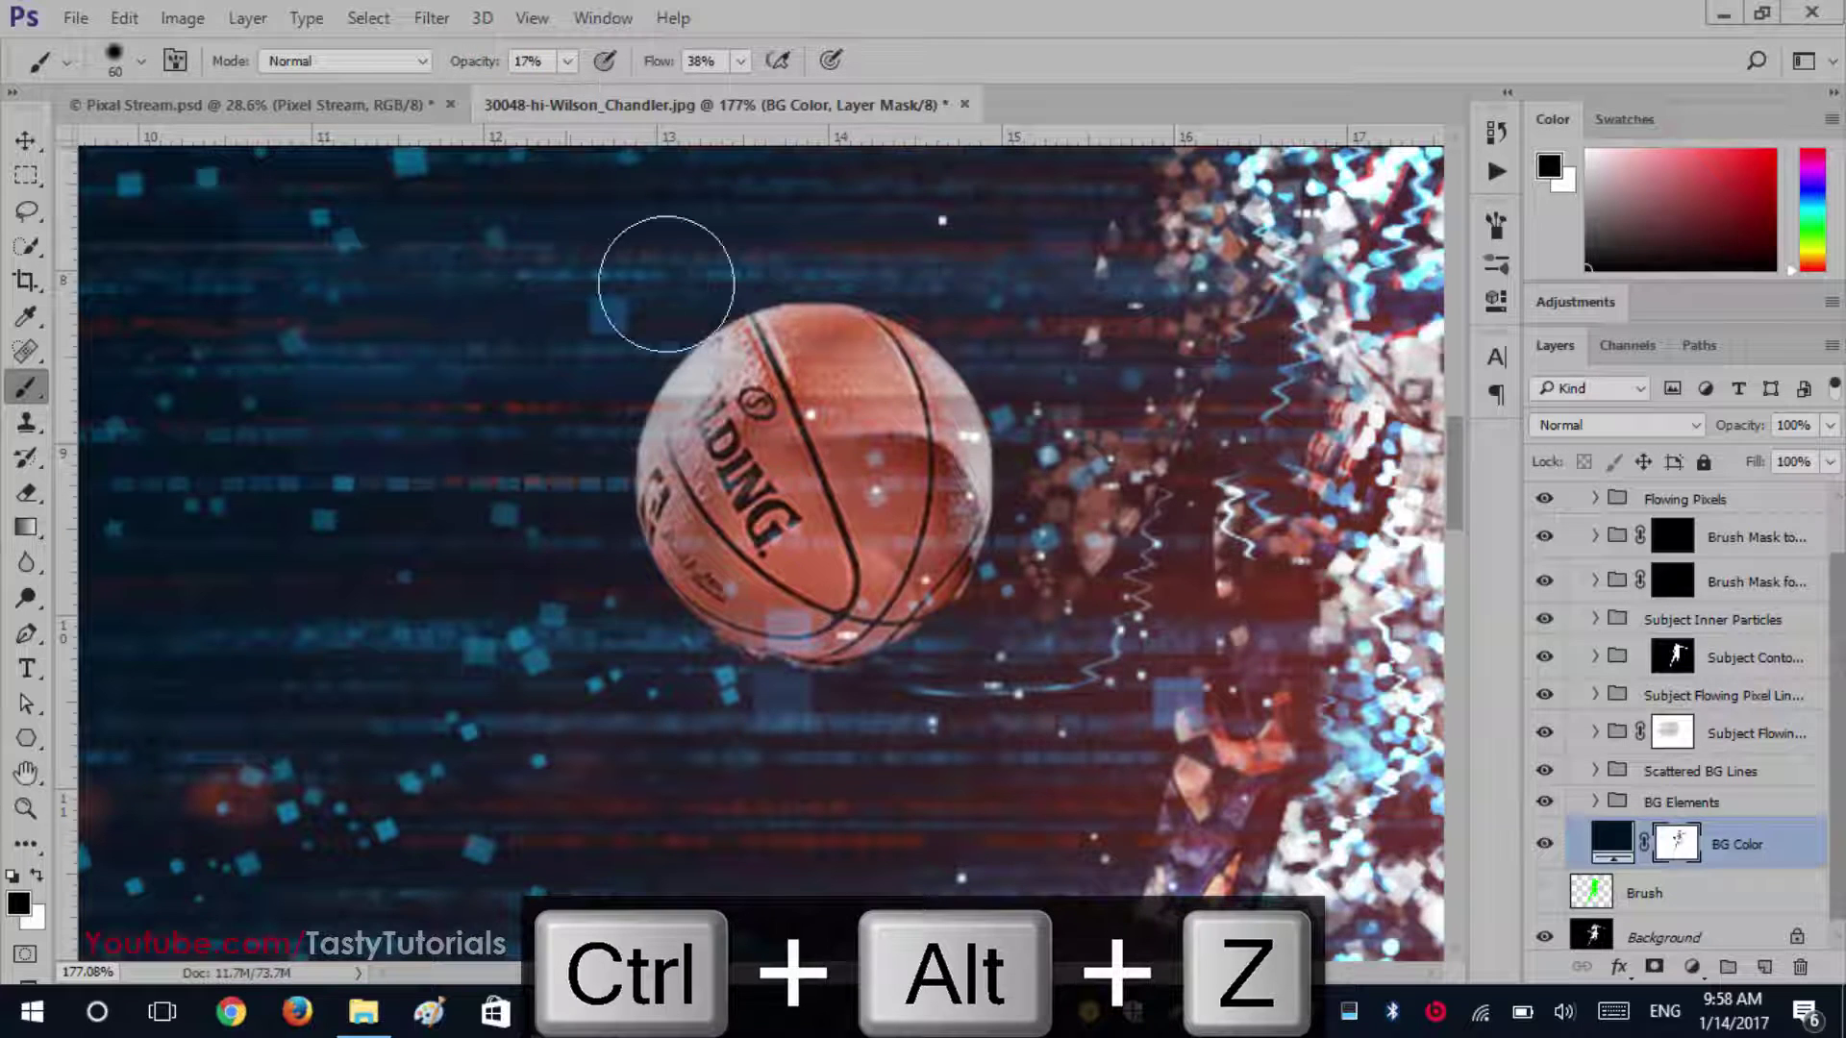
{"action": "right_click", "coordinate": [828, 371]}
{"action": "left_click", "coordinate": [983, 543]}
{"action": "left_click", "coordinate": [1098, 8]}
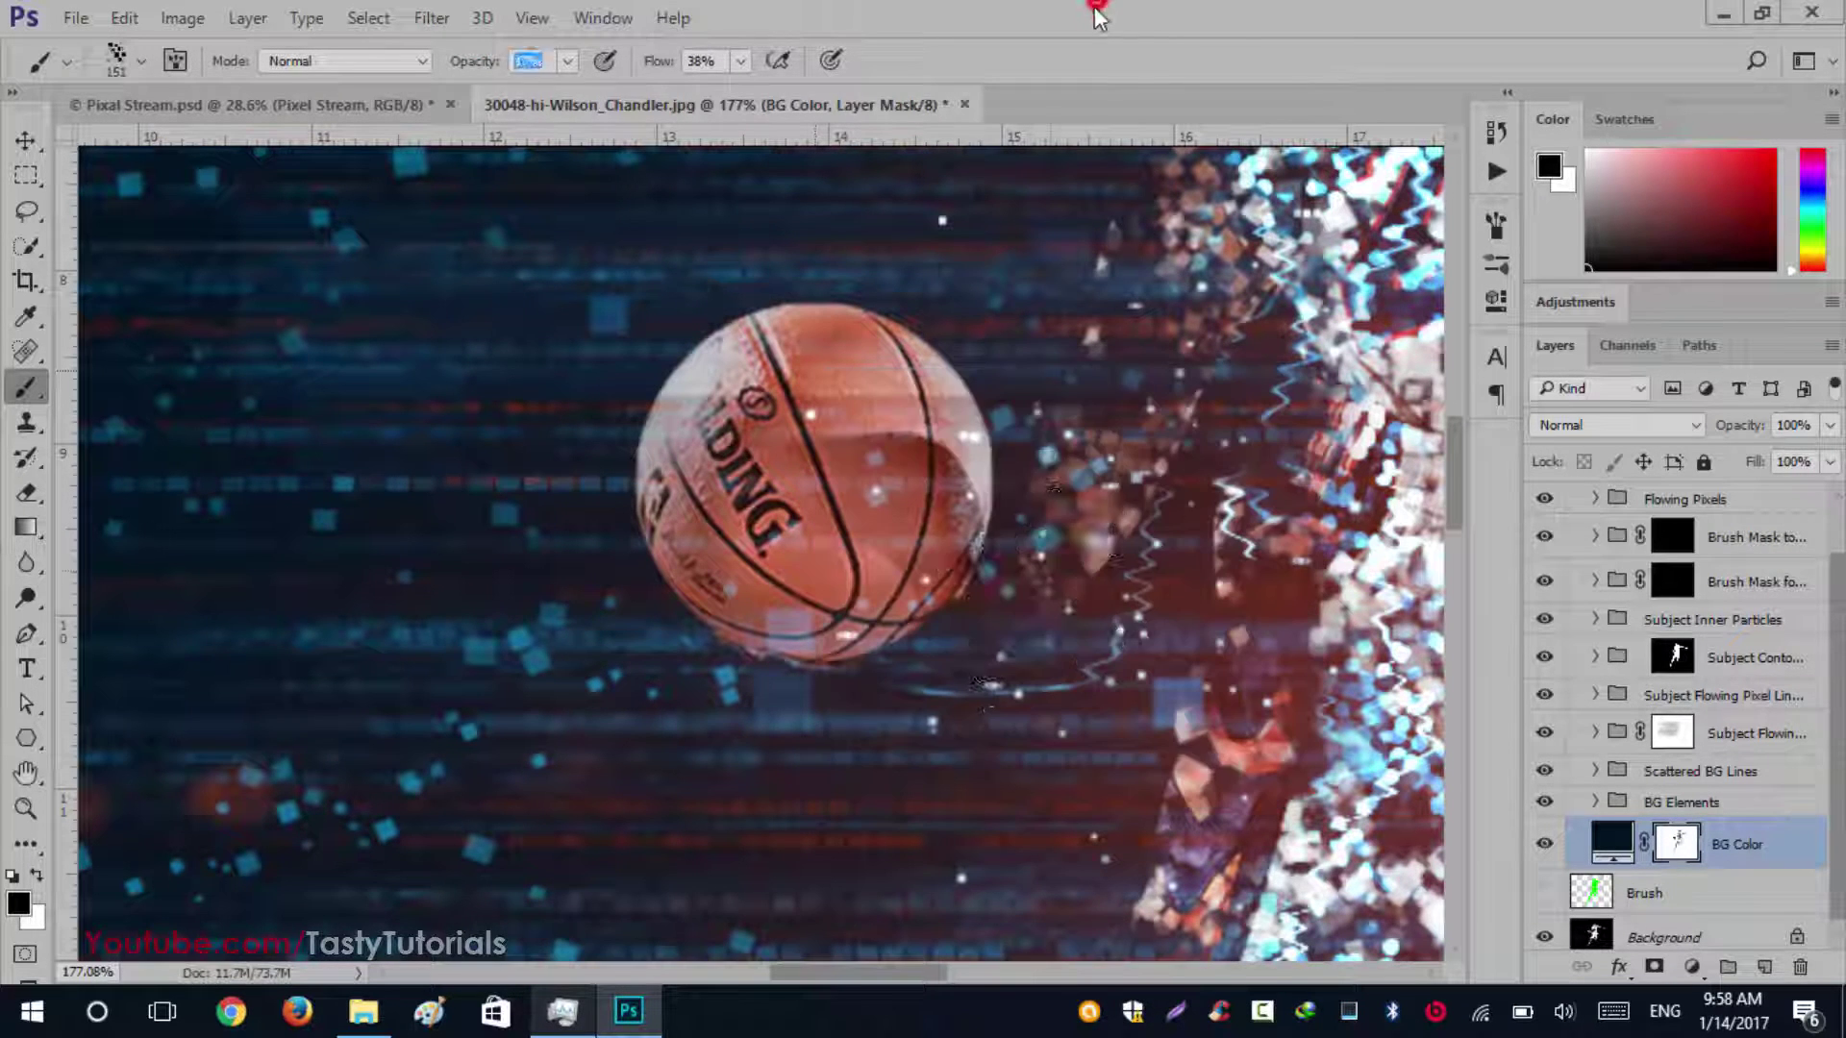
{"action": "key", "text": "bracketleft"}
{"action": "key", "text": "bracketleft"}
{"action": "key", "text": "bracketleft"}
{"action": "key", "text": "bracketleft"}
{"action": "key", "text": "bracketleft"}
{"action": "key", "text": "bracketleft"}
{"action": "key", "text": "bracketleft"}
{"action": "key", "text": "bracketleft"}
{"action": "key", "text": "bracketleft"}
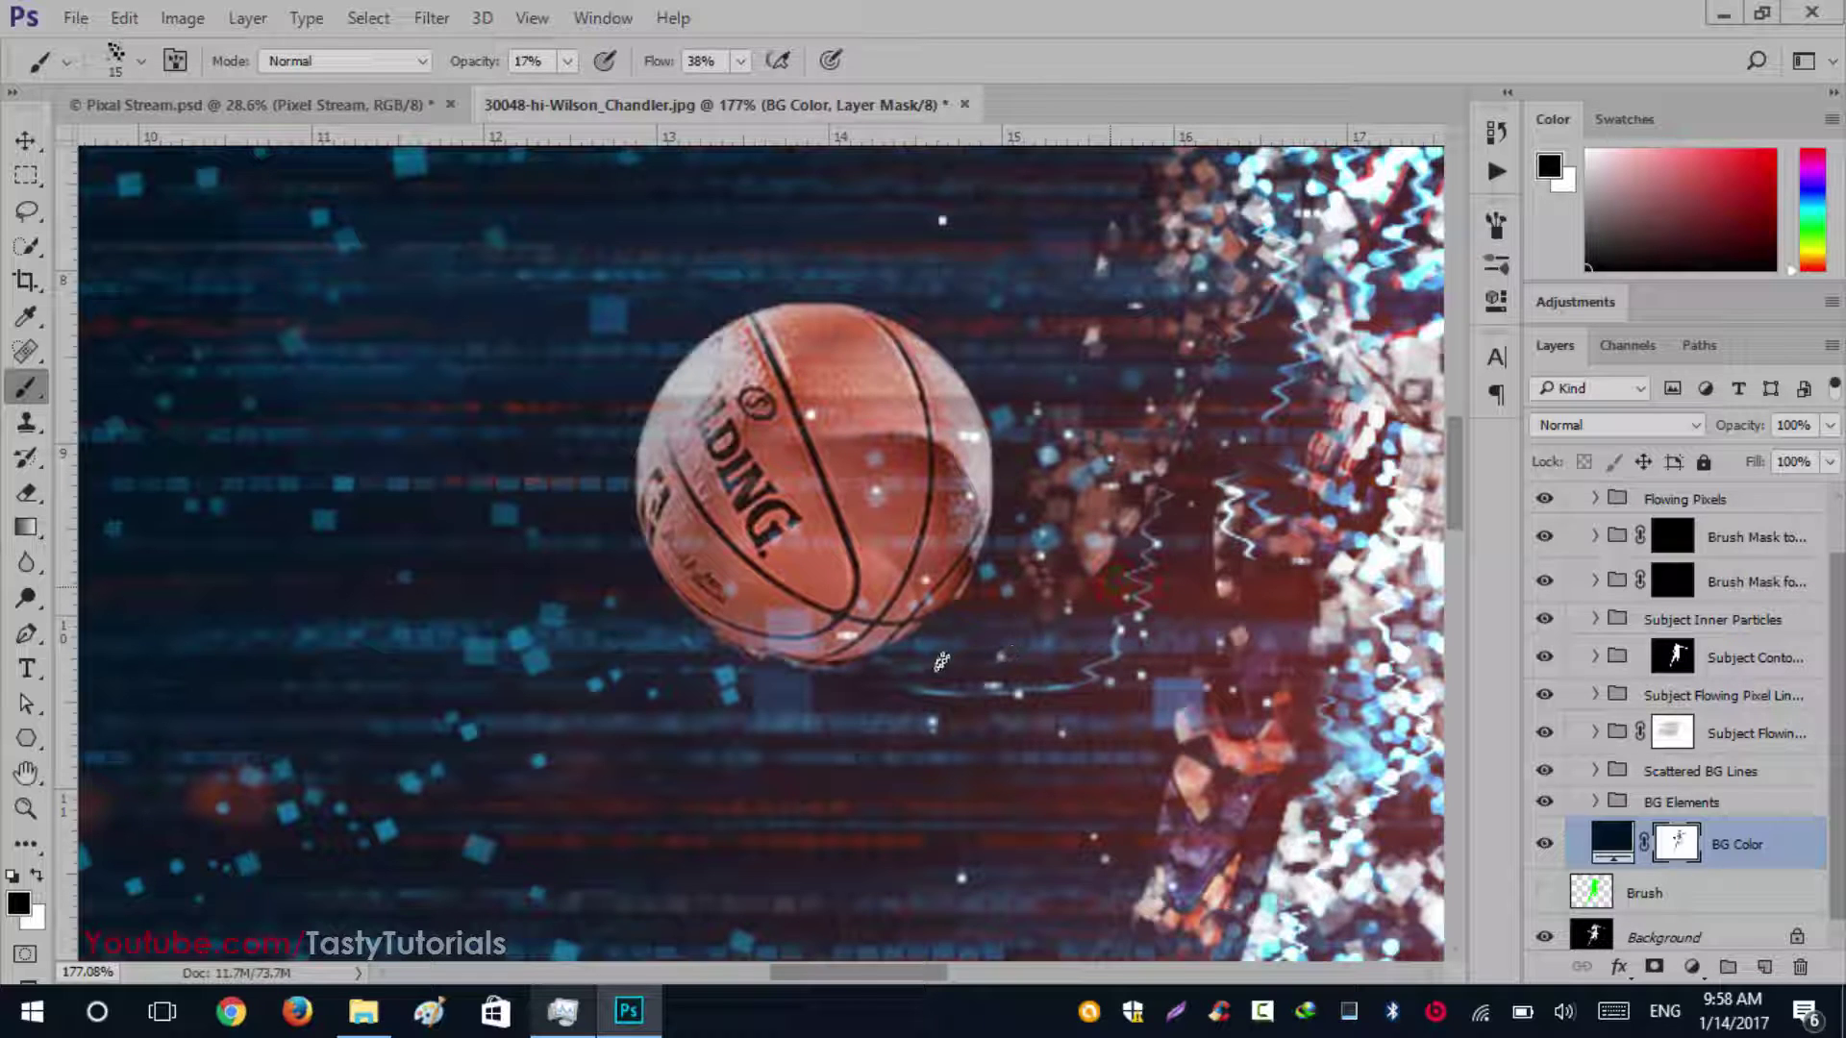
Load the Brush layer's outline as a selection and set the brush Opacity and Flow to 100%
{"action": "key", "text": "x"}
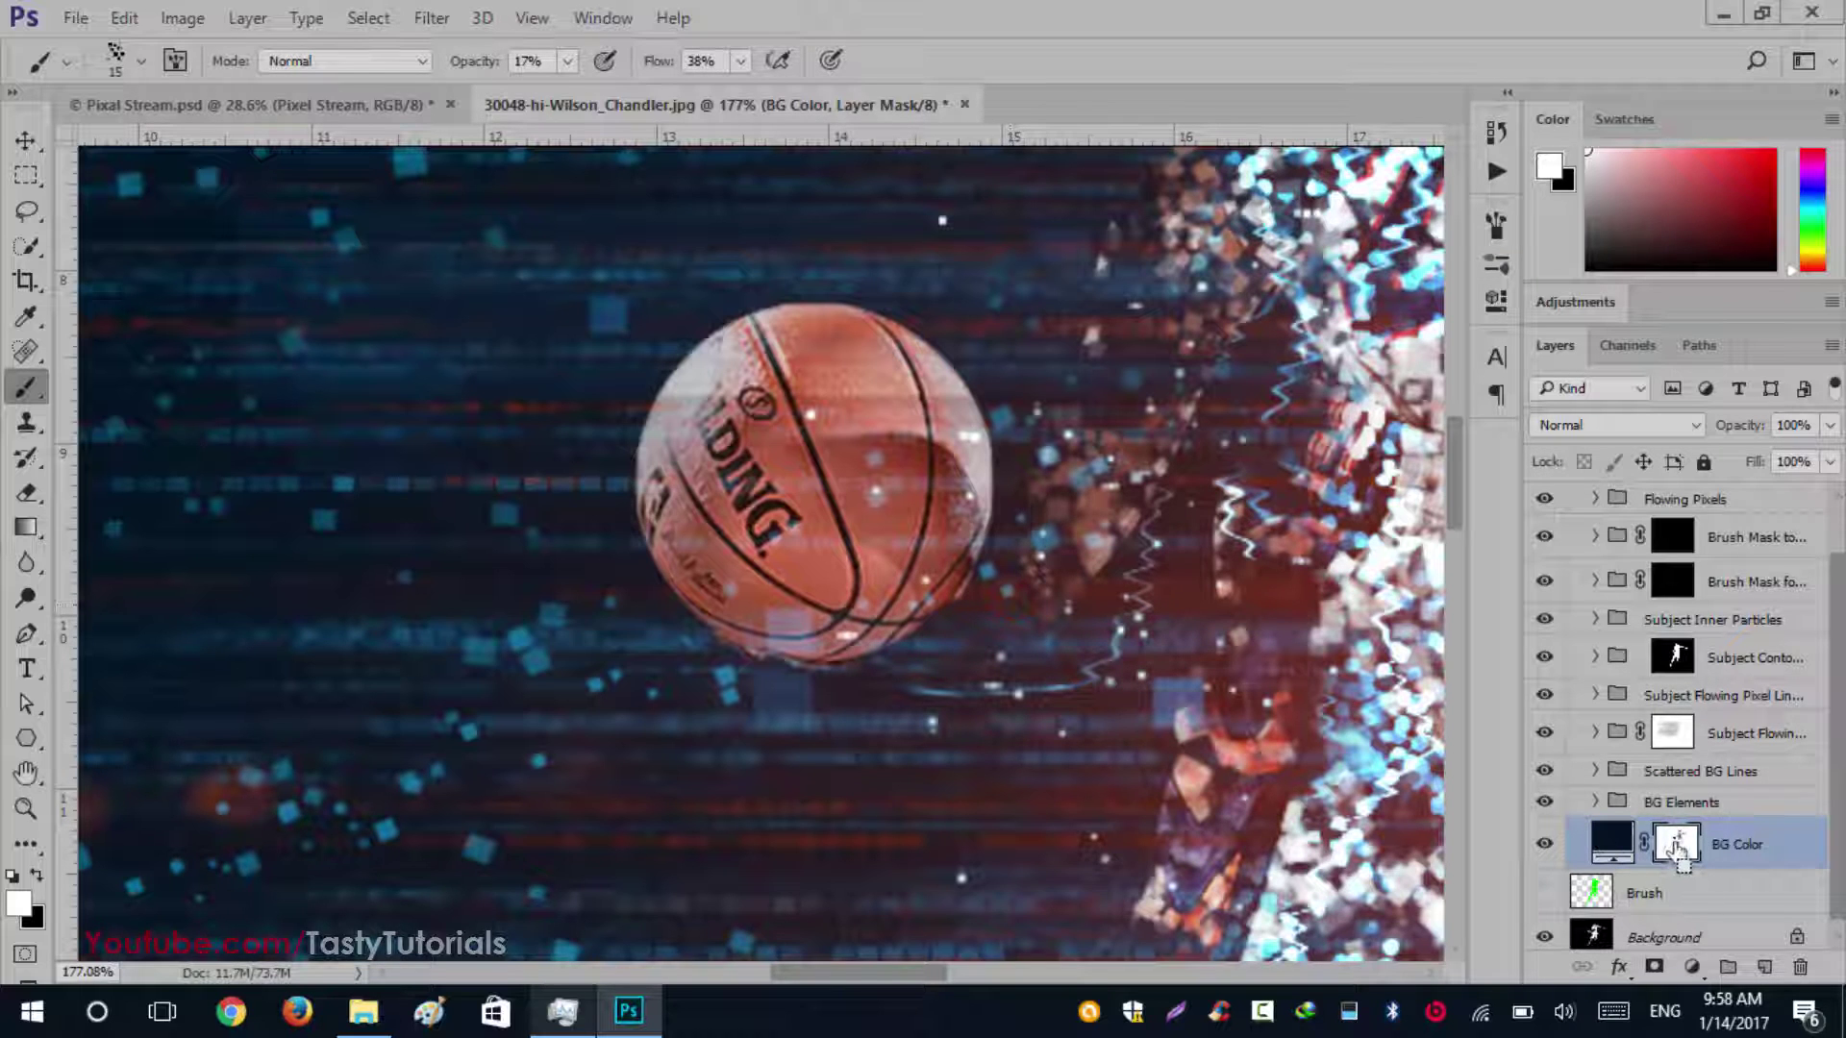
{"action": "left_click", "coordinate": [1592, 899], "text": "ctrl"}
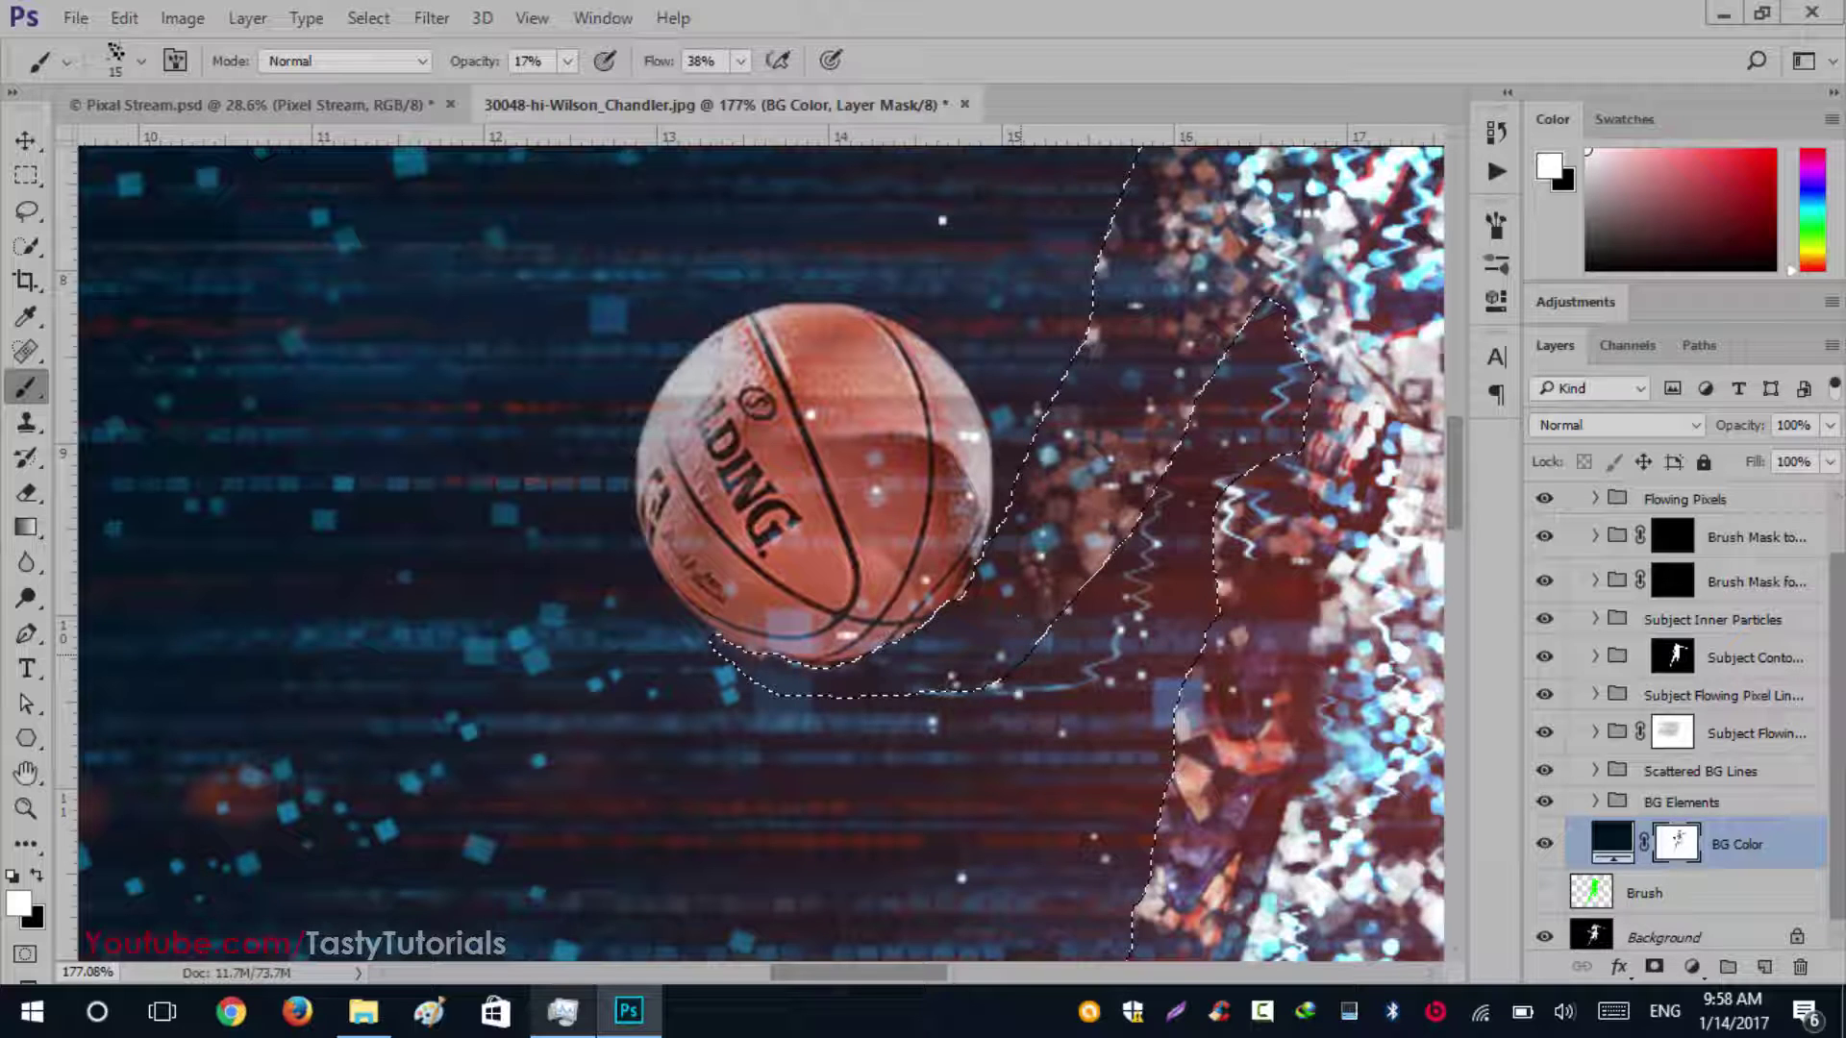
{"action": "left_click_drag", "start_coordinate": [469, 67], "coordinate": [610, 74]}
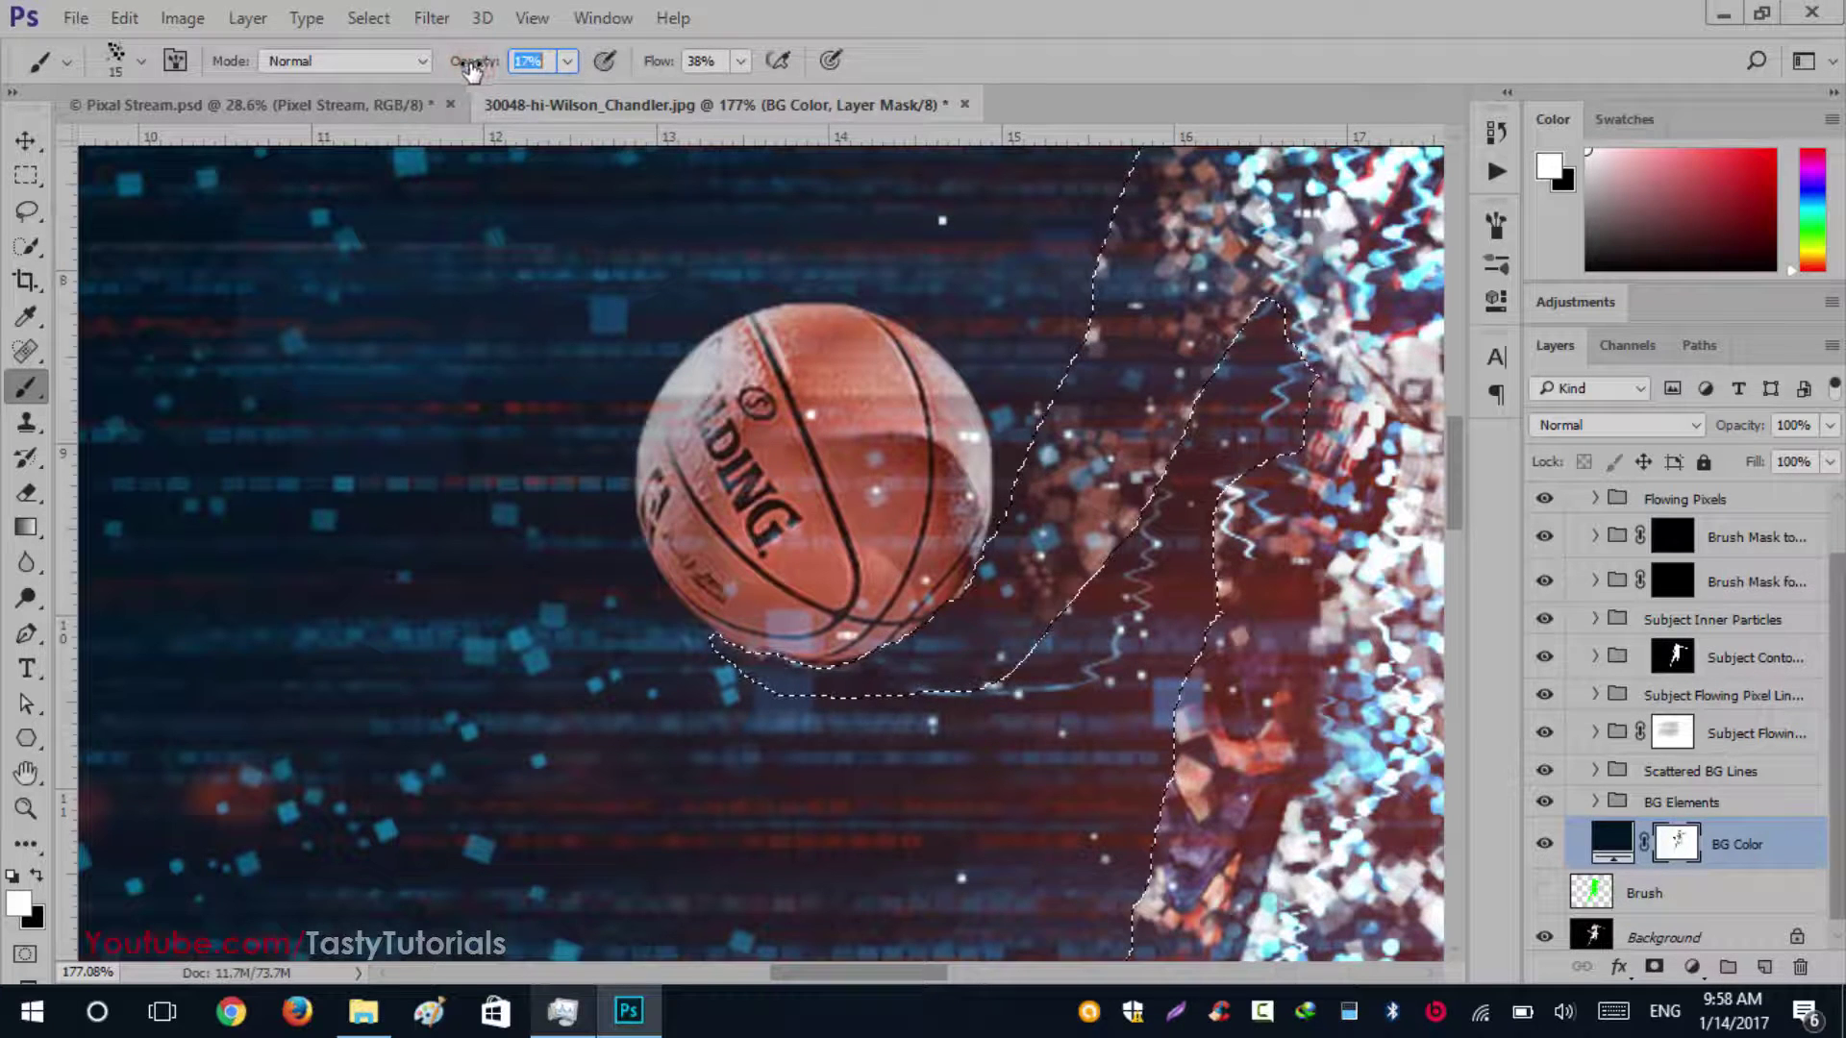
{"action": "left_click_drag", "start_coordinate": [469, 67], "coordinate": [923, 97]}
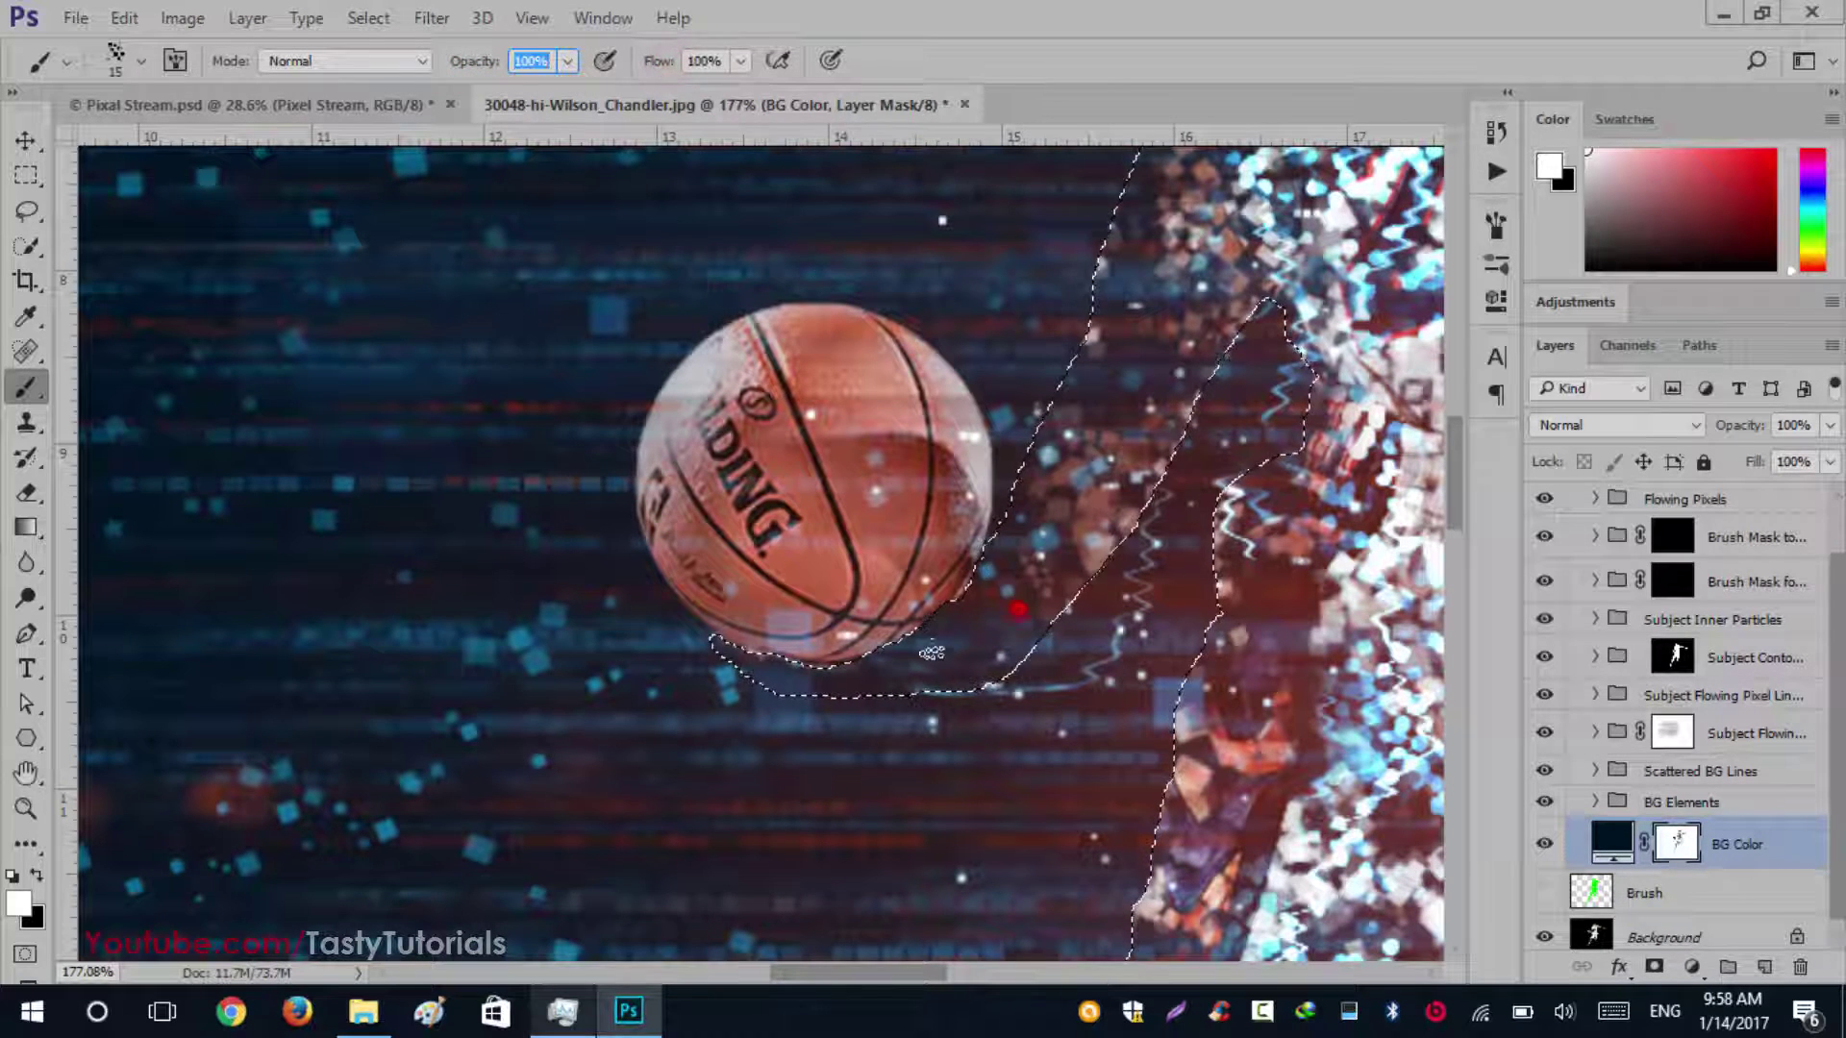
Paint black with the scattered brush over the hand and forearm holding the basketball on the BG Color mask
{"action": "mouse_move", "coordinate": [1002, 636]}
{"action": "left_mouse_down"}
{"action": "mouse_move", "coordinate": [959, 588]}
{"action": "mouse_move", "coordinate": [1030, 671]}
{"action": "mouse_move", "coordinate": [1064, 676]}
{"action": "mouse_move", "coordinate": [1027, 611]}
{"action": "mouse_move", "coordinate": [959, 656]}
{"action": "mouse_move", "coordinate": [892, 664]}
{"action": "left_mouse_up"}
{"action": "key", "text": "x"}
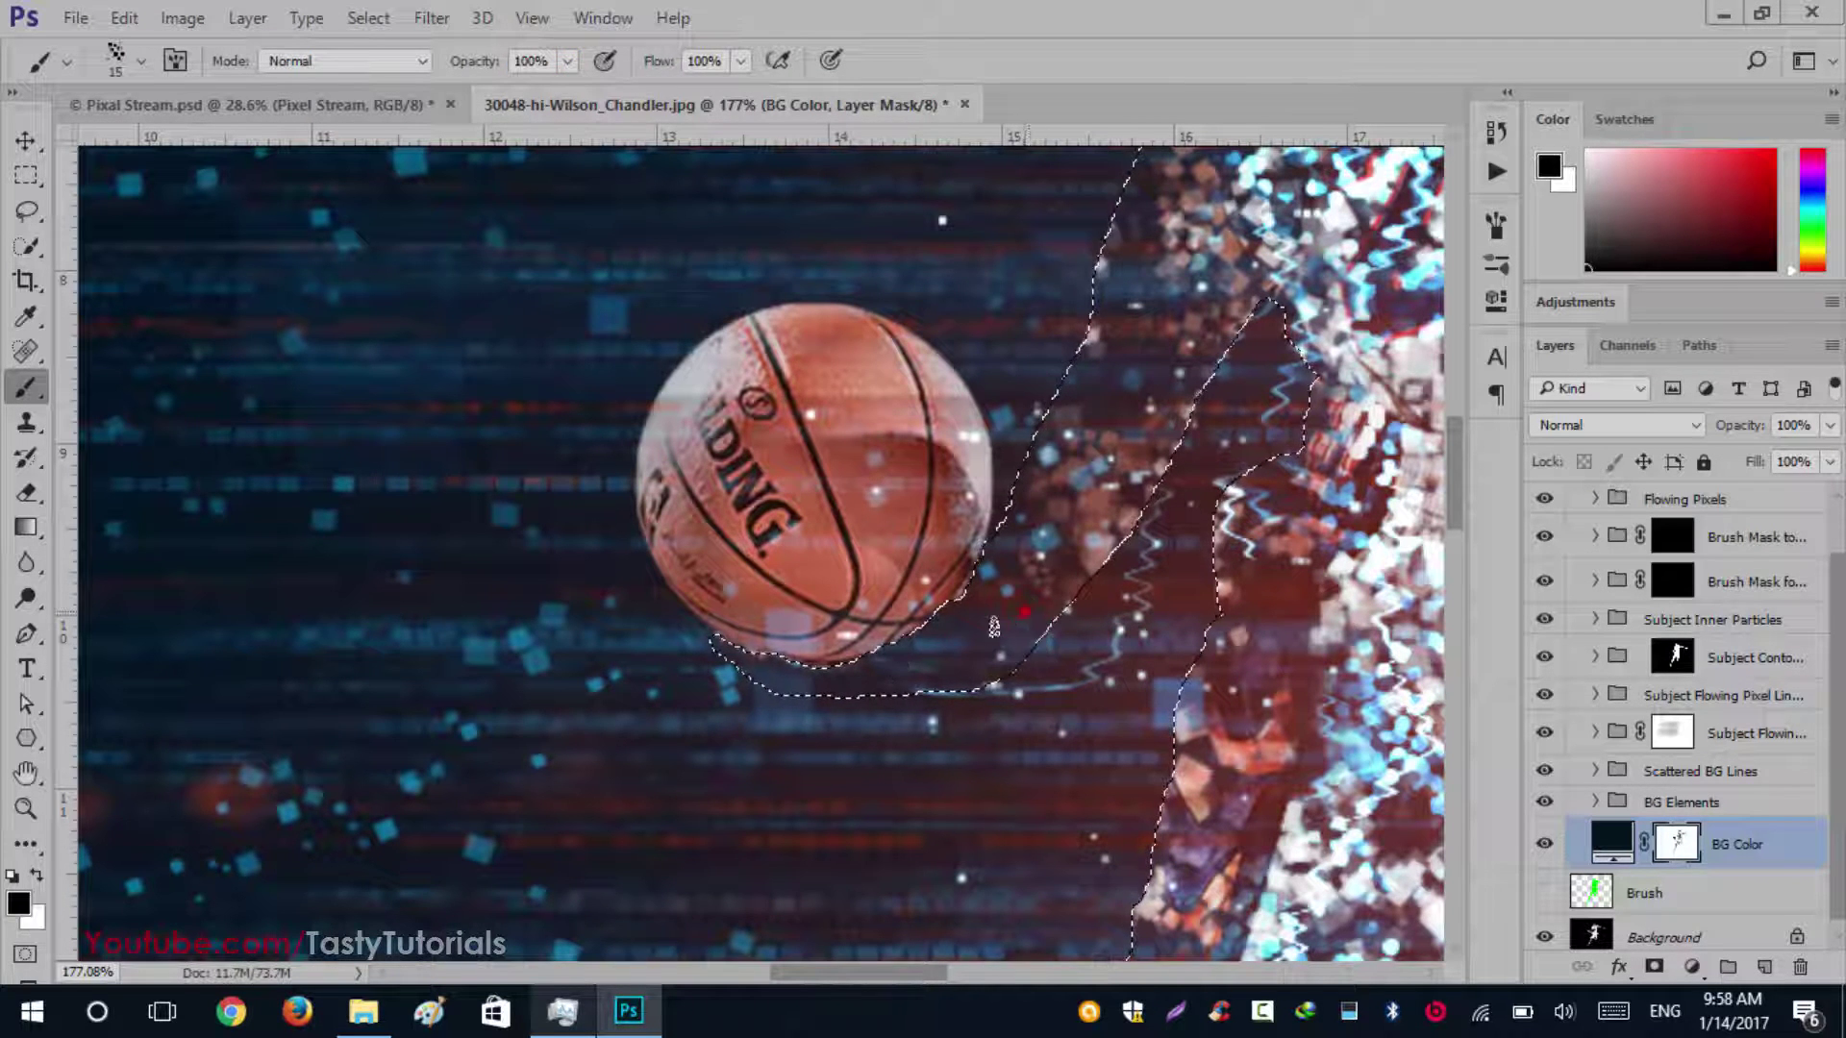
{"action": "mouse_move", "coordinate": [1021, 616]}
{"action": "left_mouse_down"}
{"action": "mouse_move", "coordinate": [847, 677]}
{"action": "mouse_move", "coordinate": [963, 663]}
{"action": "mouse_move", "coordinate": [794, 675]}
{"action": "mouse_move", "coordinate": [895, 697]}
{"action": "mouse_move", "coordinate": [985, 646]}
{"action": "mouse_move", "coordinate": [760, 691]}
{"action": "mouse_move", "coordinate": [752, 662]}
{"action": "mouse_move", "coordinate": [808, 683]}
{"action": "left_mouse_up"}
{"action": "left_click_drag", "start_coordinate": [740, 666], "coordinate": [795, 708]}
{"action": "scroll", "coordinate": [829, 843], "scroll_direction": "down", "scroll_amount": 2}
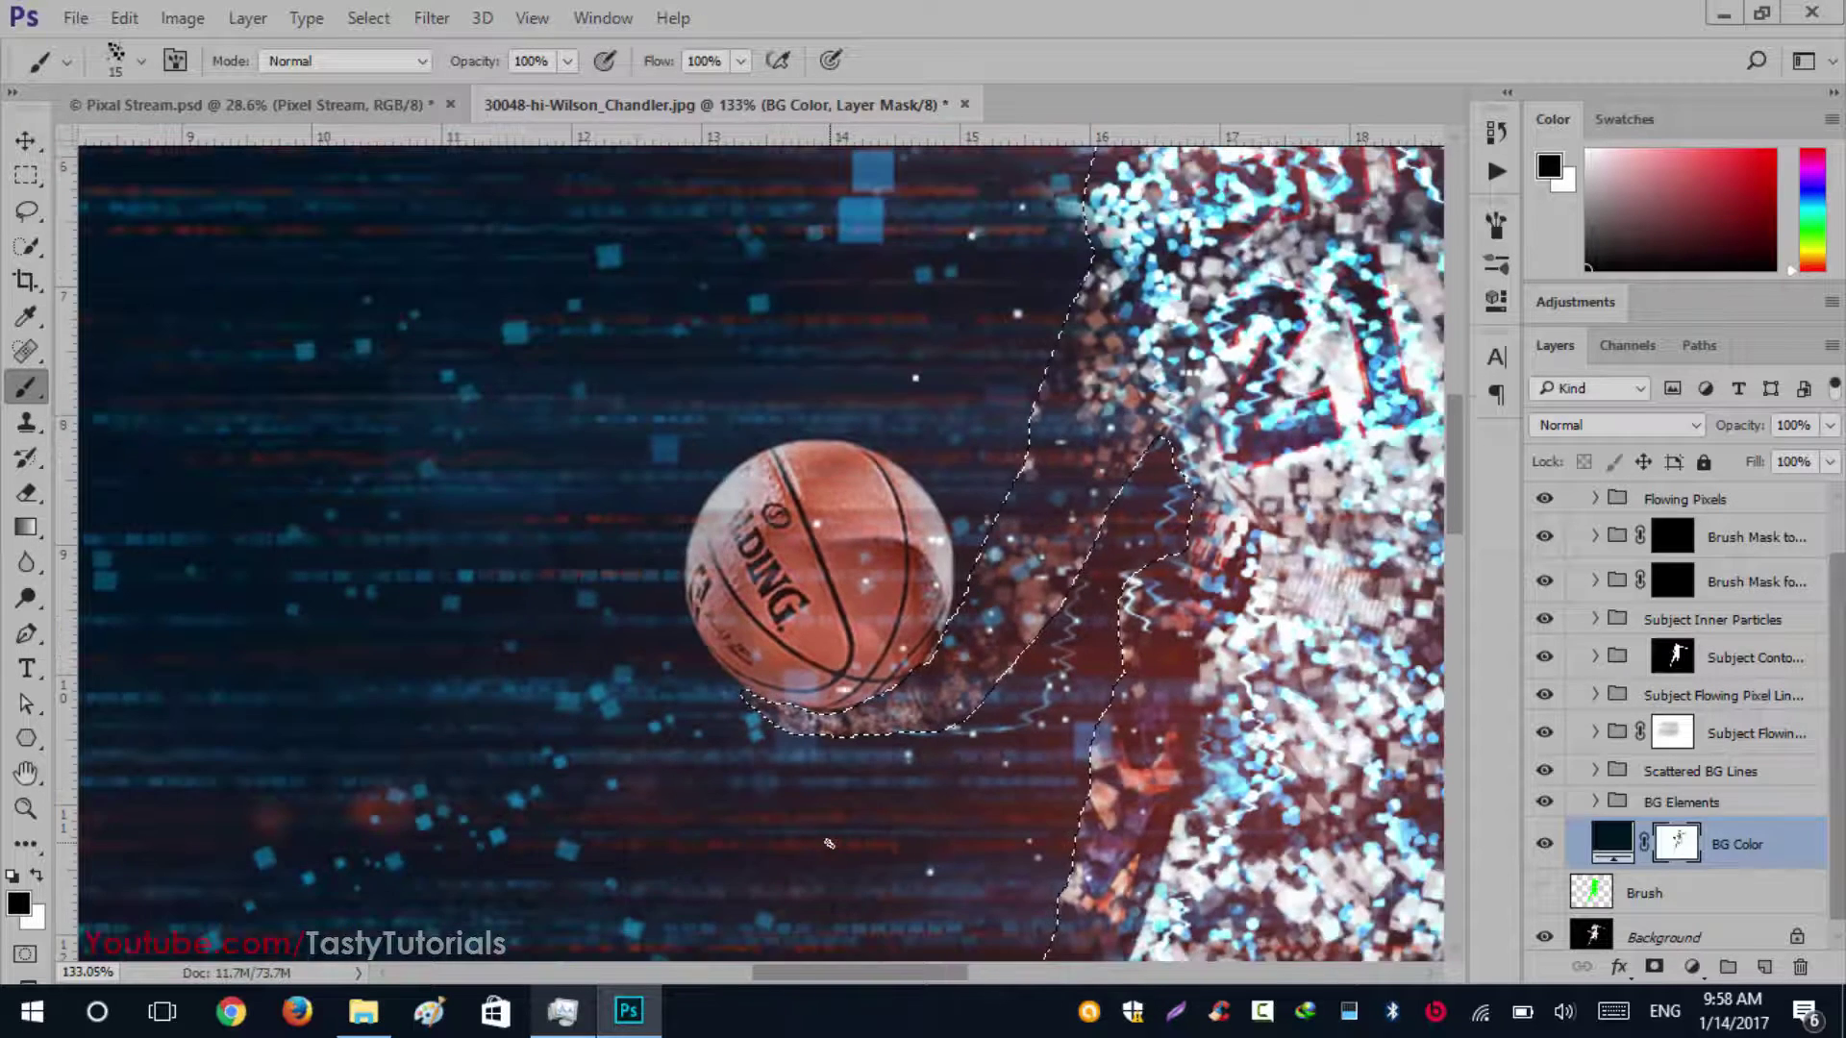
Paint scattered black strokes over the player's jersey, shoulder and outstretched arm on the BG Color mask
{"action": "mouse_move", "coordinate": [1146, 611]}
{"action": "left_mouse_down"}
{"action": "mouse_move", "coordinate": [1105, 591]}
{"action": "mouse_move", "coordinate": [769, 653]}
{"action": "mouse_move", "coordinate": [598, 825]}
{"action": "mouse_move", "coordinate": [586, 869]}
{"action": "left_mouse_up"}
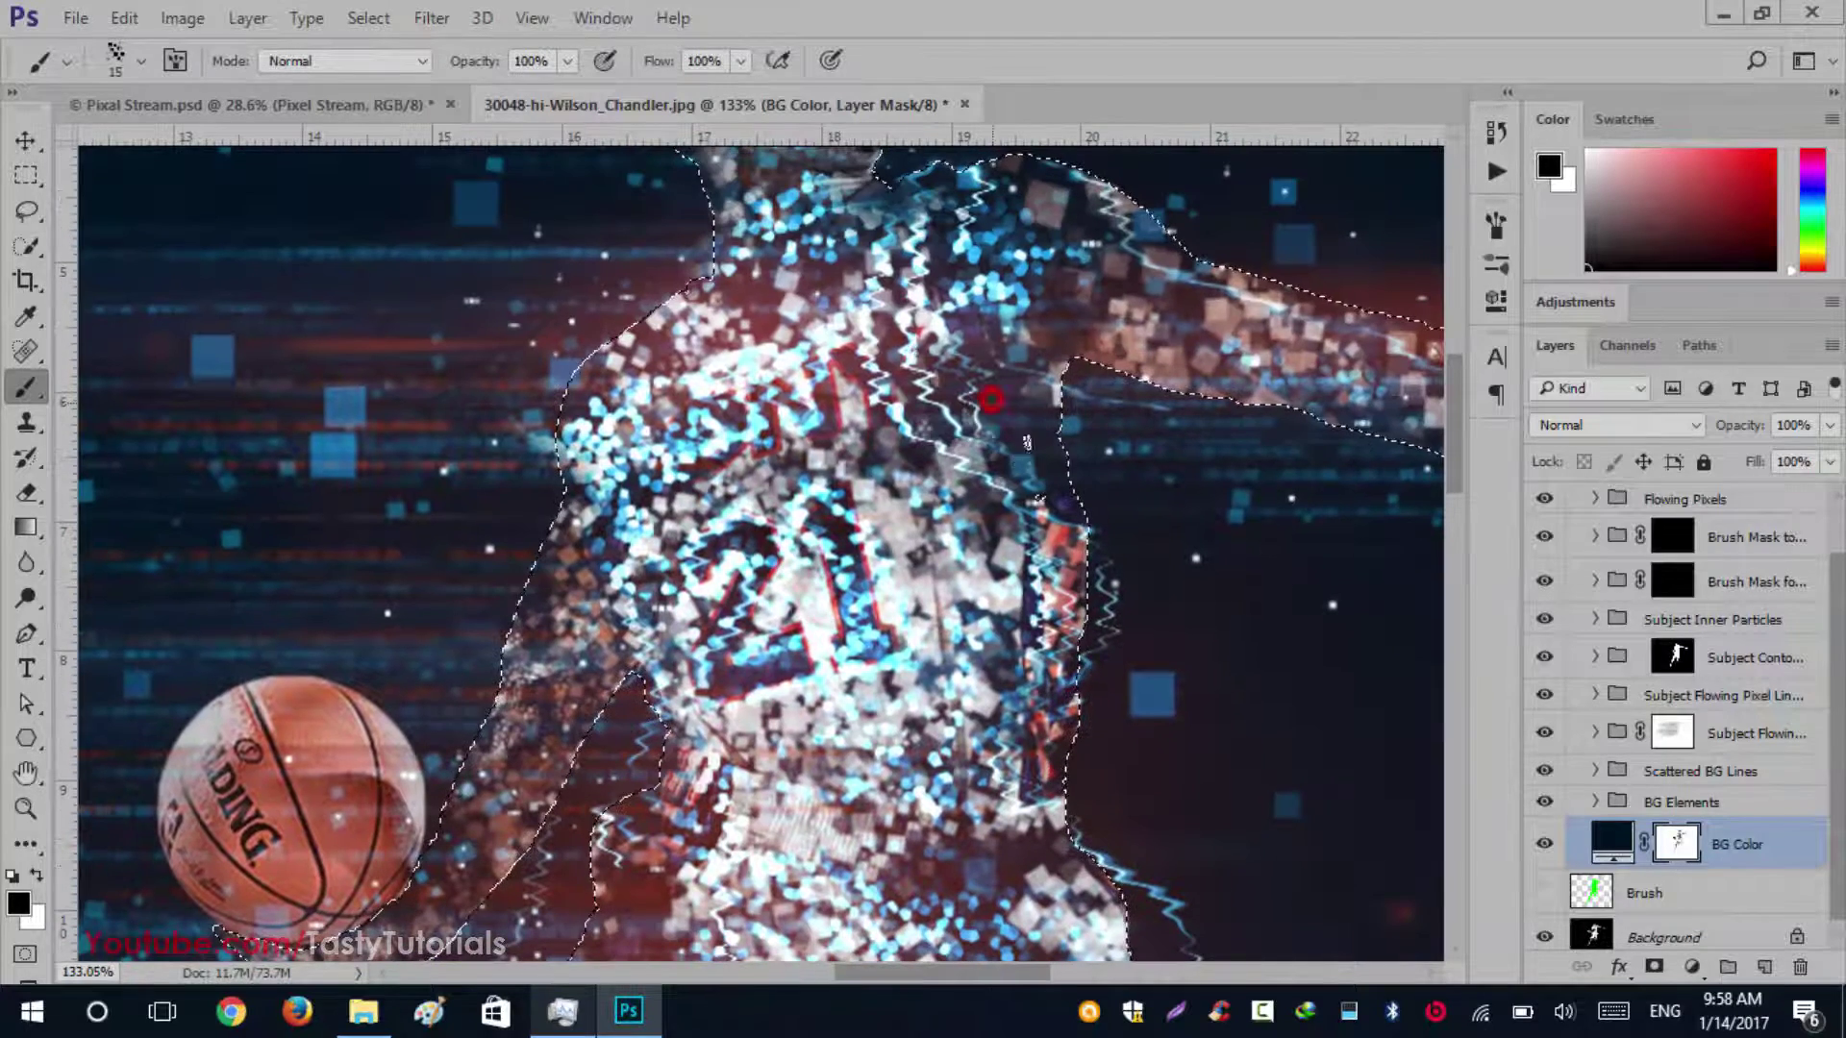
{"action": "mouse_move", "coordinate": [785, 534]}
{"action": "left_mouse_down"}
{"action": "mouse_move", "coordinate": [755, 515]}
{"action": "mouse_move", "coordinate": [783, 505]}
{"action": "left_mouse_up"}
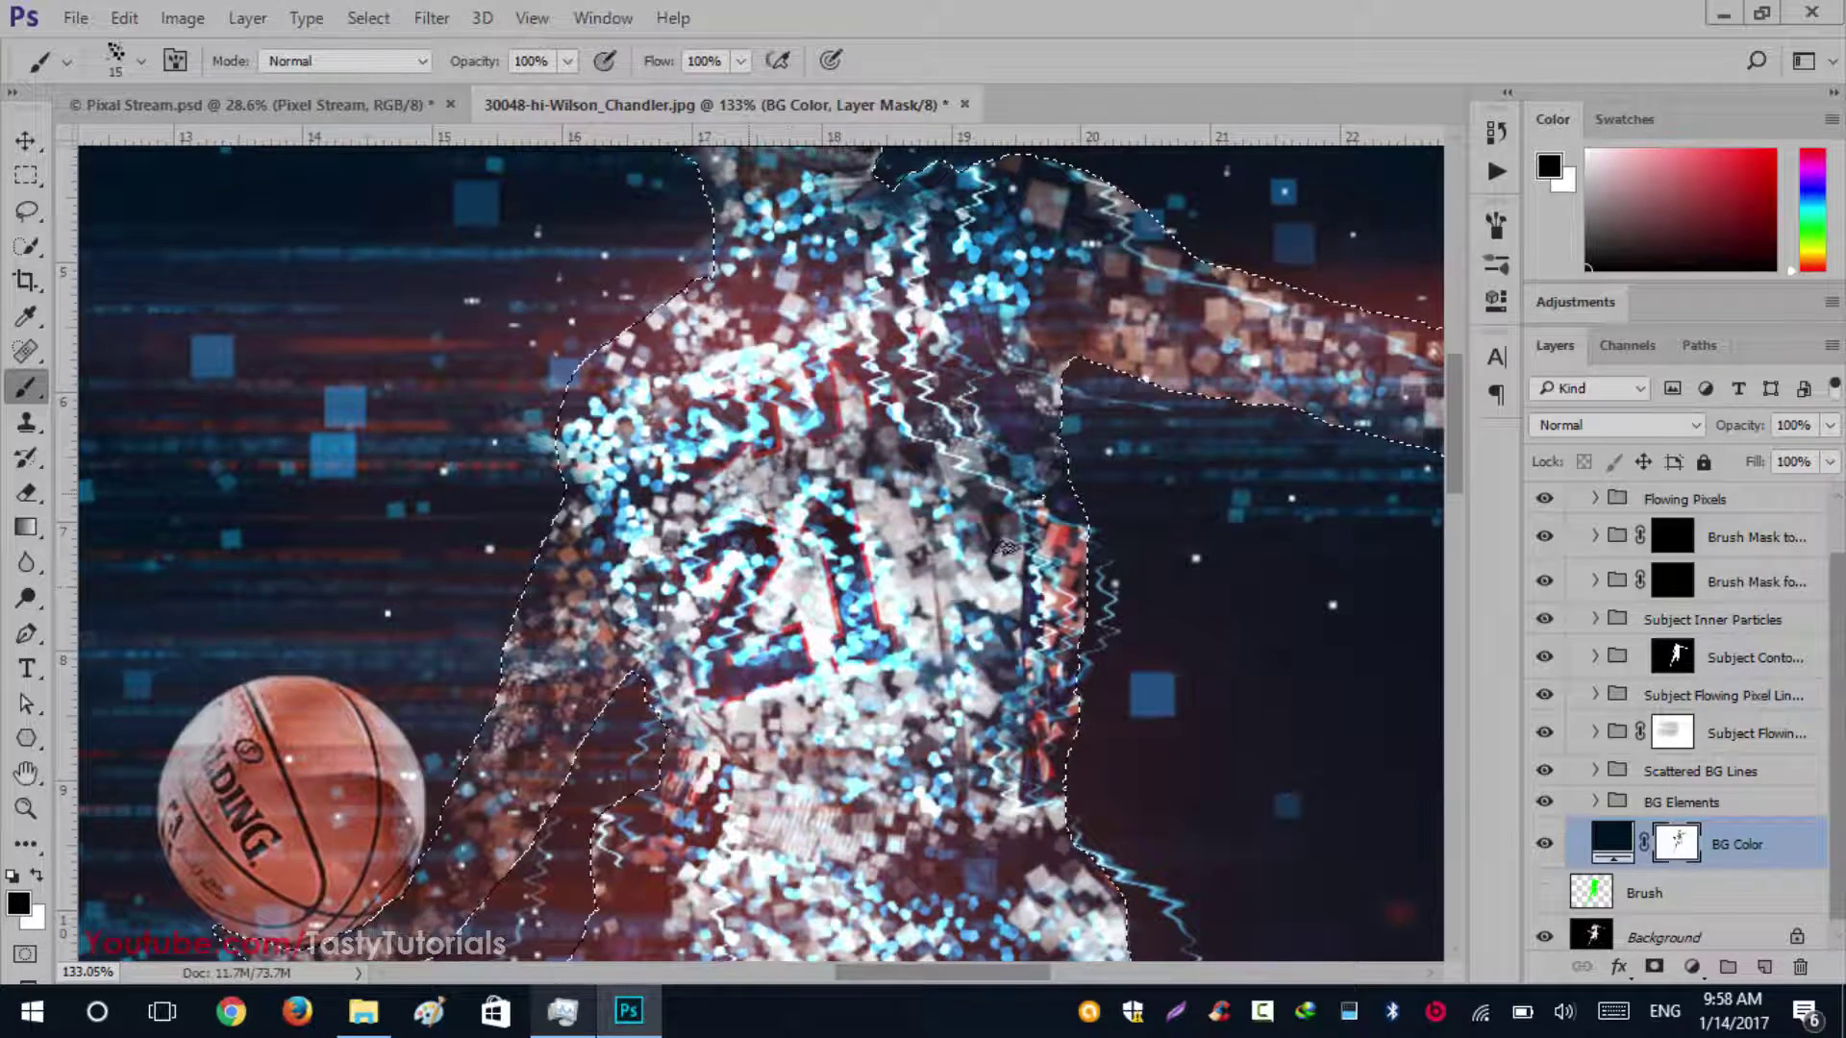
{"action": "left_click_drag", "start_coordinate": [1019, 543], "coordinate": [611, 673]}
{"action": "mouse_move", "coordinate": [1150, 568]}
{"action": "left_mouse_down"}
{"action": "mouse_move", "coordinate": [1332, 606]}
{"action": "mouse_move", "coordinate": [1048, 547]}
{"action": "left_mouse_up"}
{"action": "left_click", "coordinate": [1372, 601]}
{"action": "mouse_move", "coordinate": [1240, 577]}
{"action": "left_mouse_down"}
{"action": "mouse_move", "coordinate": [1150, 544]}
{"action": "mouse_move", "coordinate": [923, 523]}
{"action": "mouse_move", "coordinate": [846, 461]}
{"action": "left_mouse_up"}
{"action": "left_click_drag", "start_coordinate": [652, 464], "coordinate": [1151, 577]}
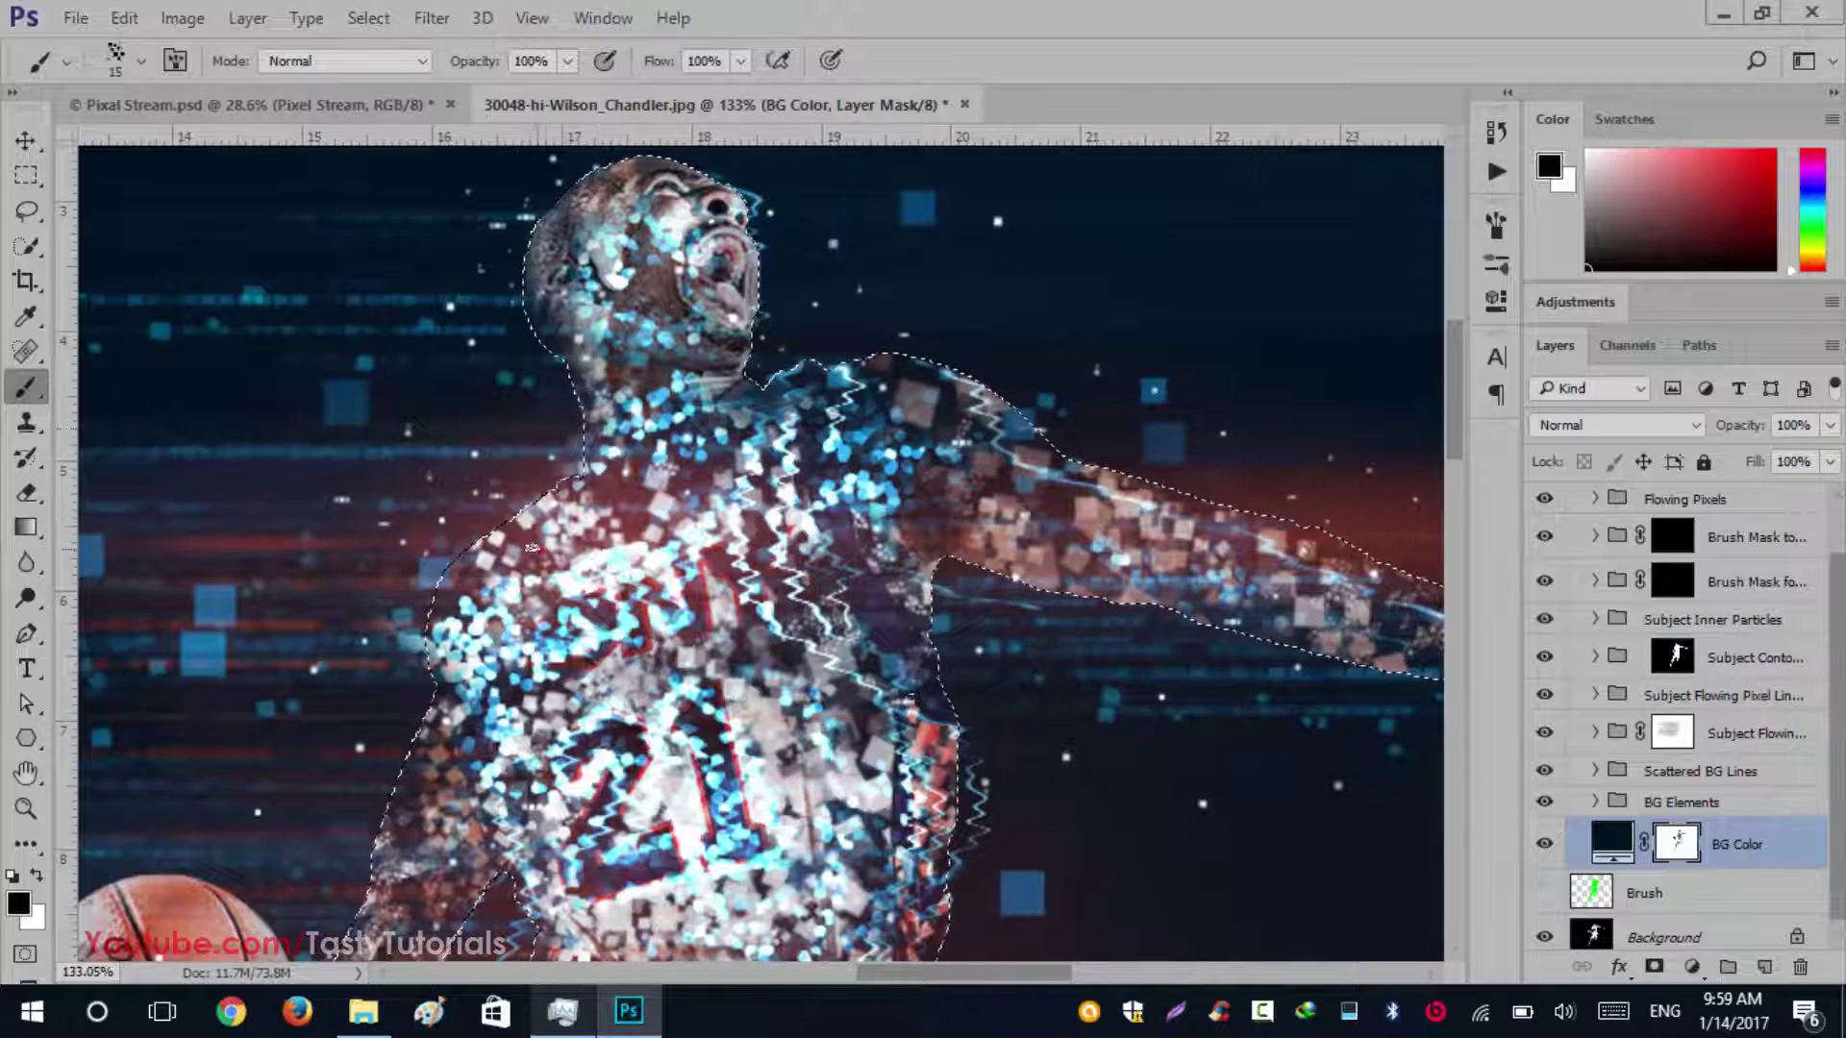
Paint scattered black strokes over the player's lower legs on the BG Color mask and step back the unwanted strokes
{"action": "key", "text": "ctrl+d"}
{"action": "left_click_drag", "start_coordinate": [837, 809], "coordinate": [947, 211]}
{"action": "left_click_drag", "start_coordinate": [1027, 686], "coordinate": [1007, 508]}
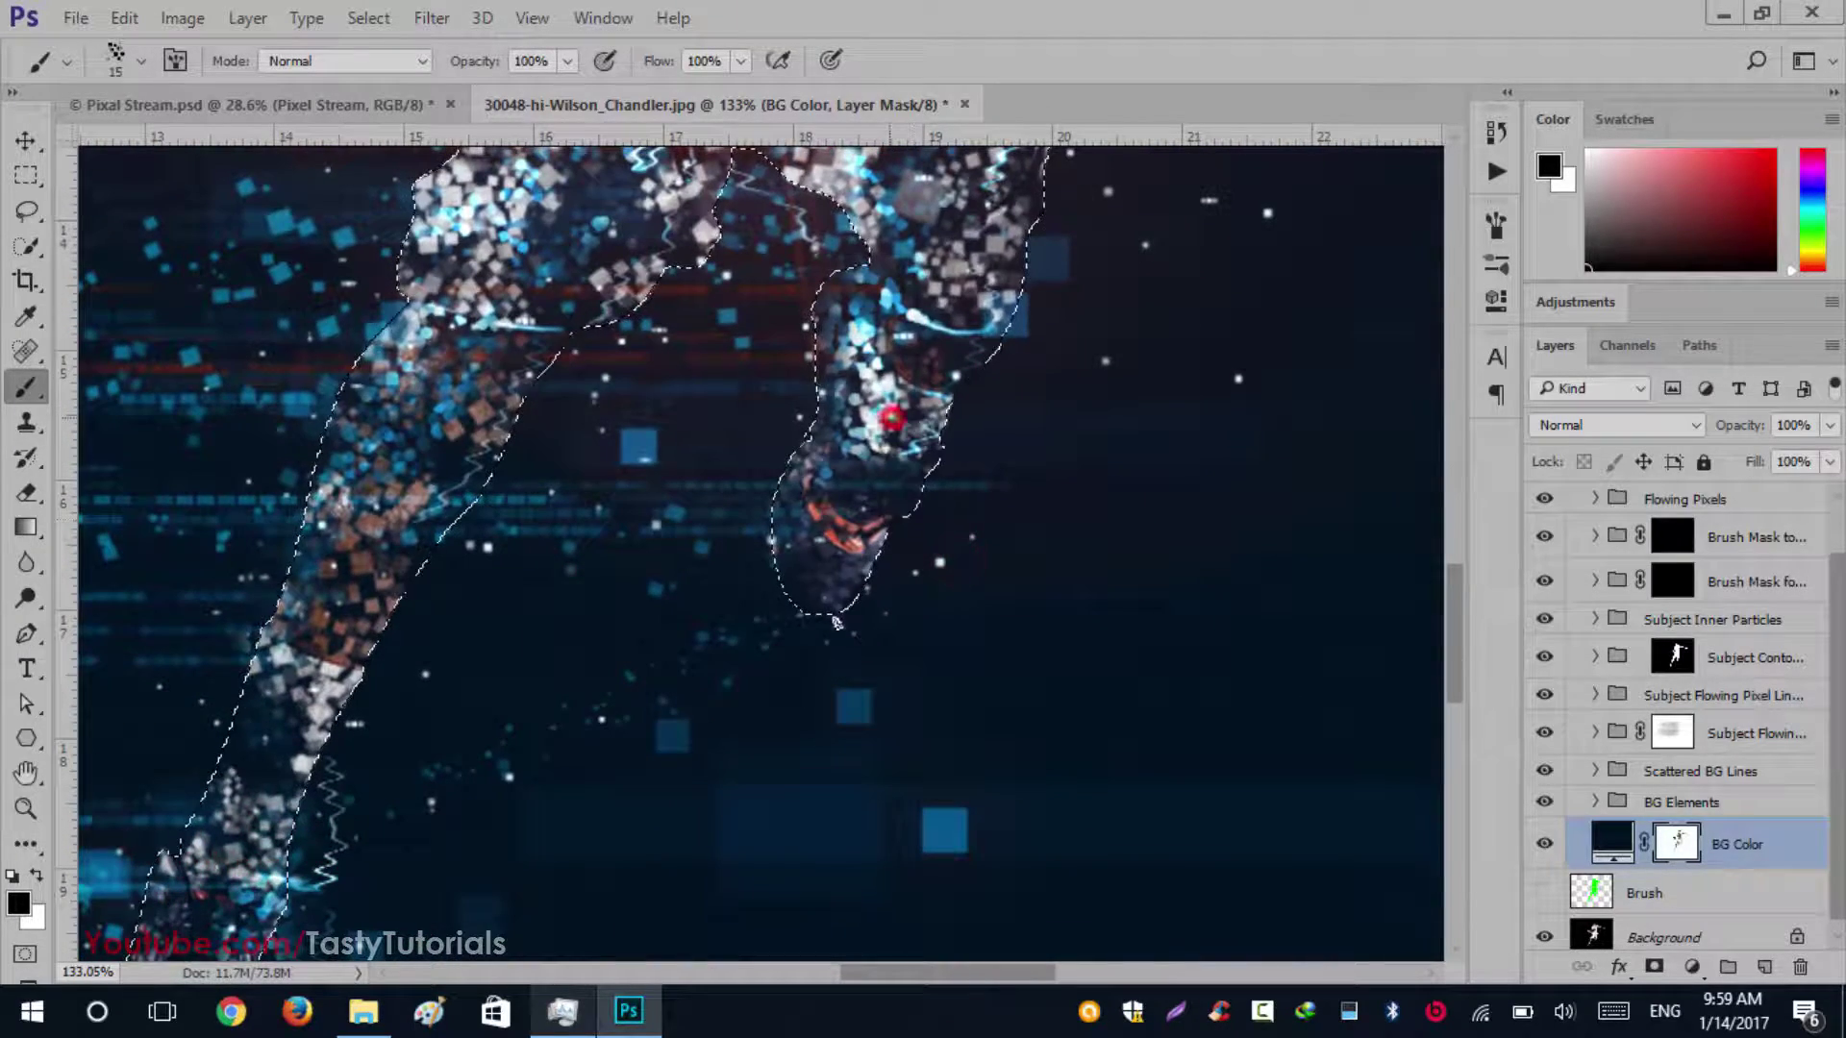
{"action": "key", "text": "ctrl+alt+z"}
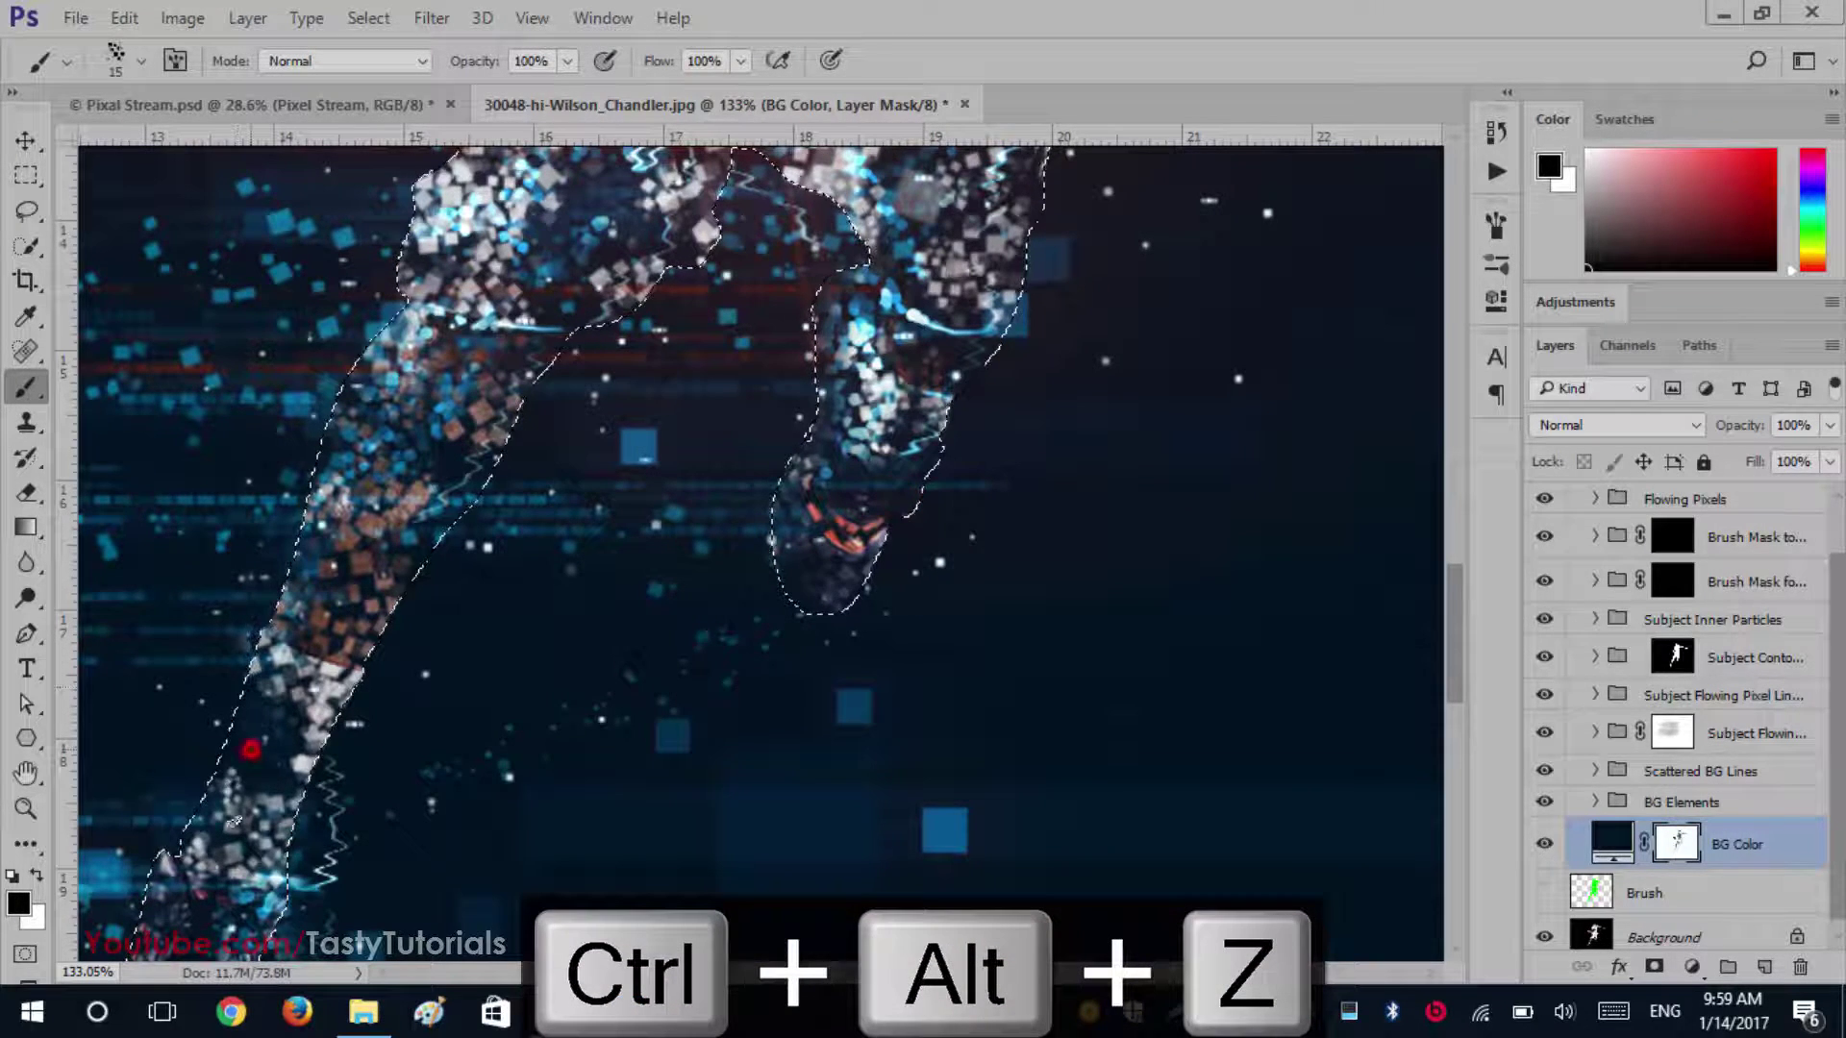
Paint scattered black strokes over the player's shorts and waist on the BG Color mask, and clear the selection
{"action": "left_click_drag", "start_coordinate": [395, 450], "coordinate": [420, 930]}
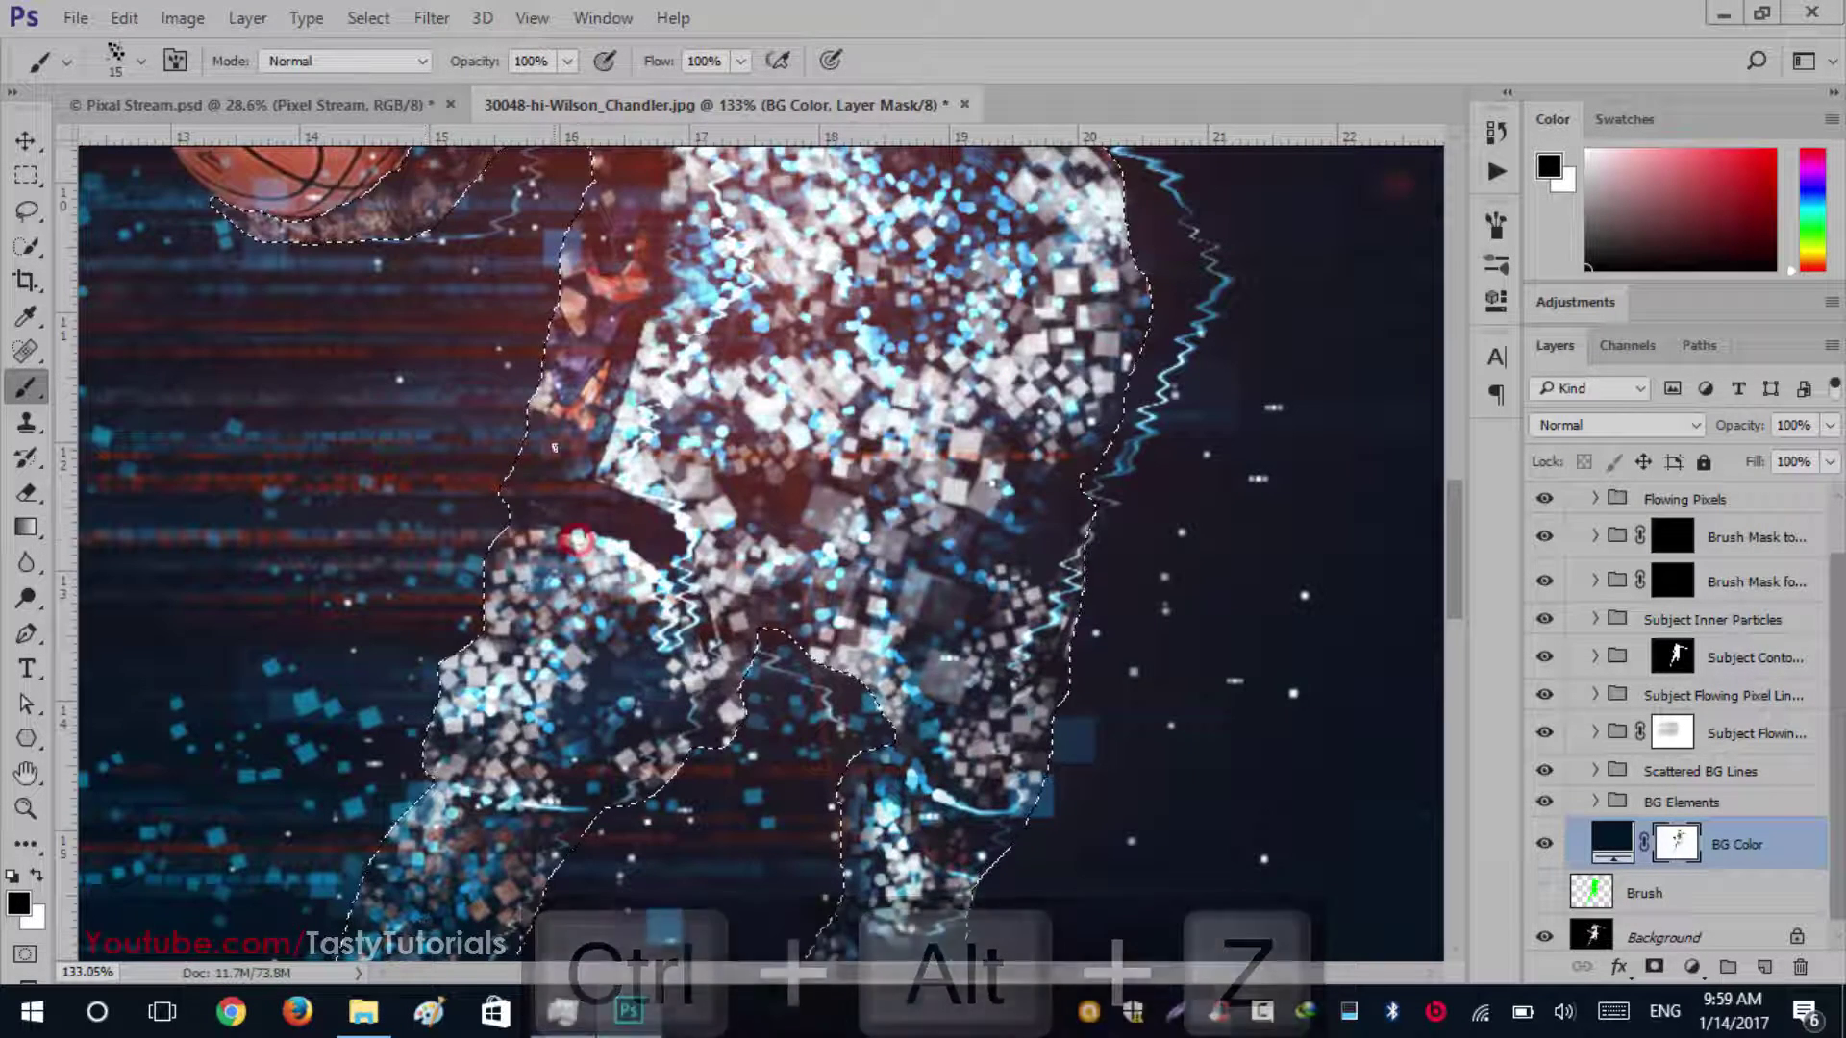
{"action": "left_click_drag", "start_coordinate": [803, 457], "coordinate": [710, 760]}
{"action": "left_click", "coordinate": [587, 409]}
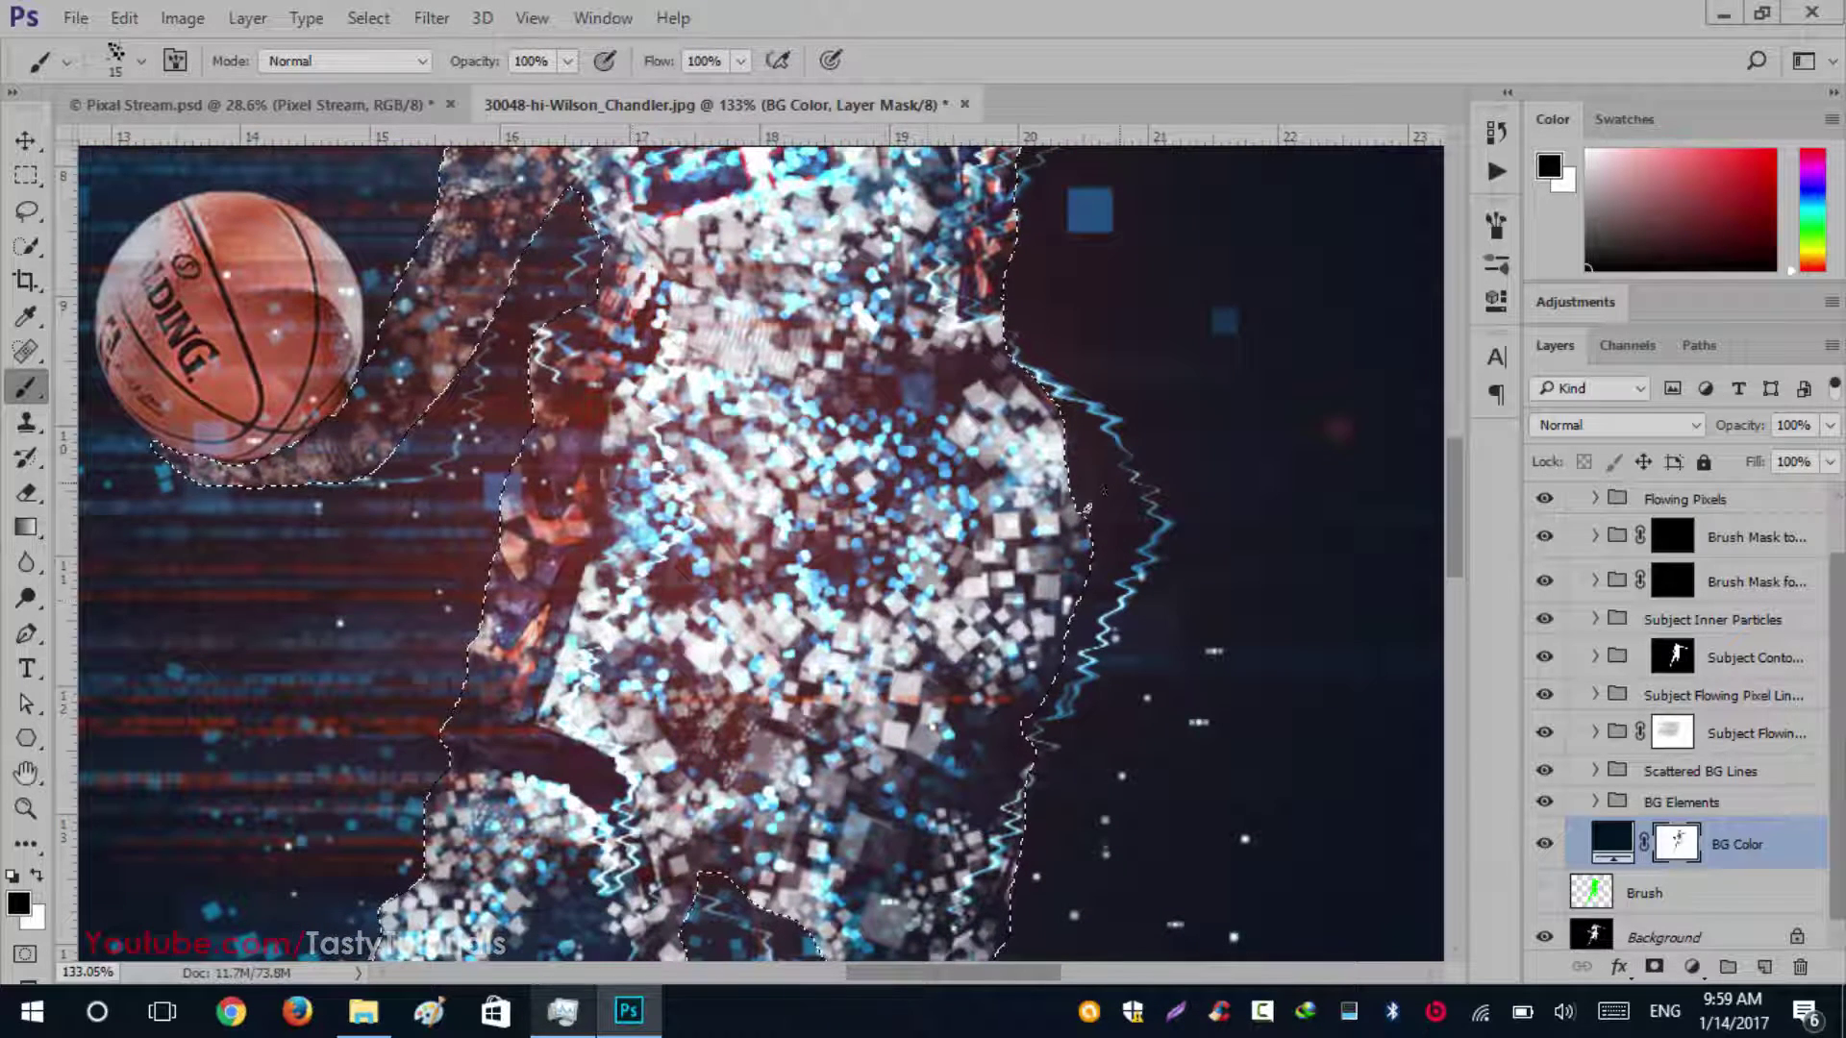
{"action": "left_click", "coordinate": [859, 404]}
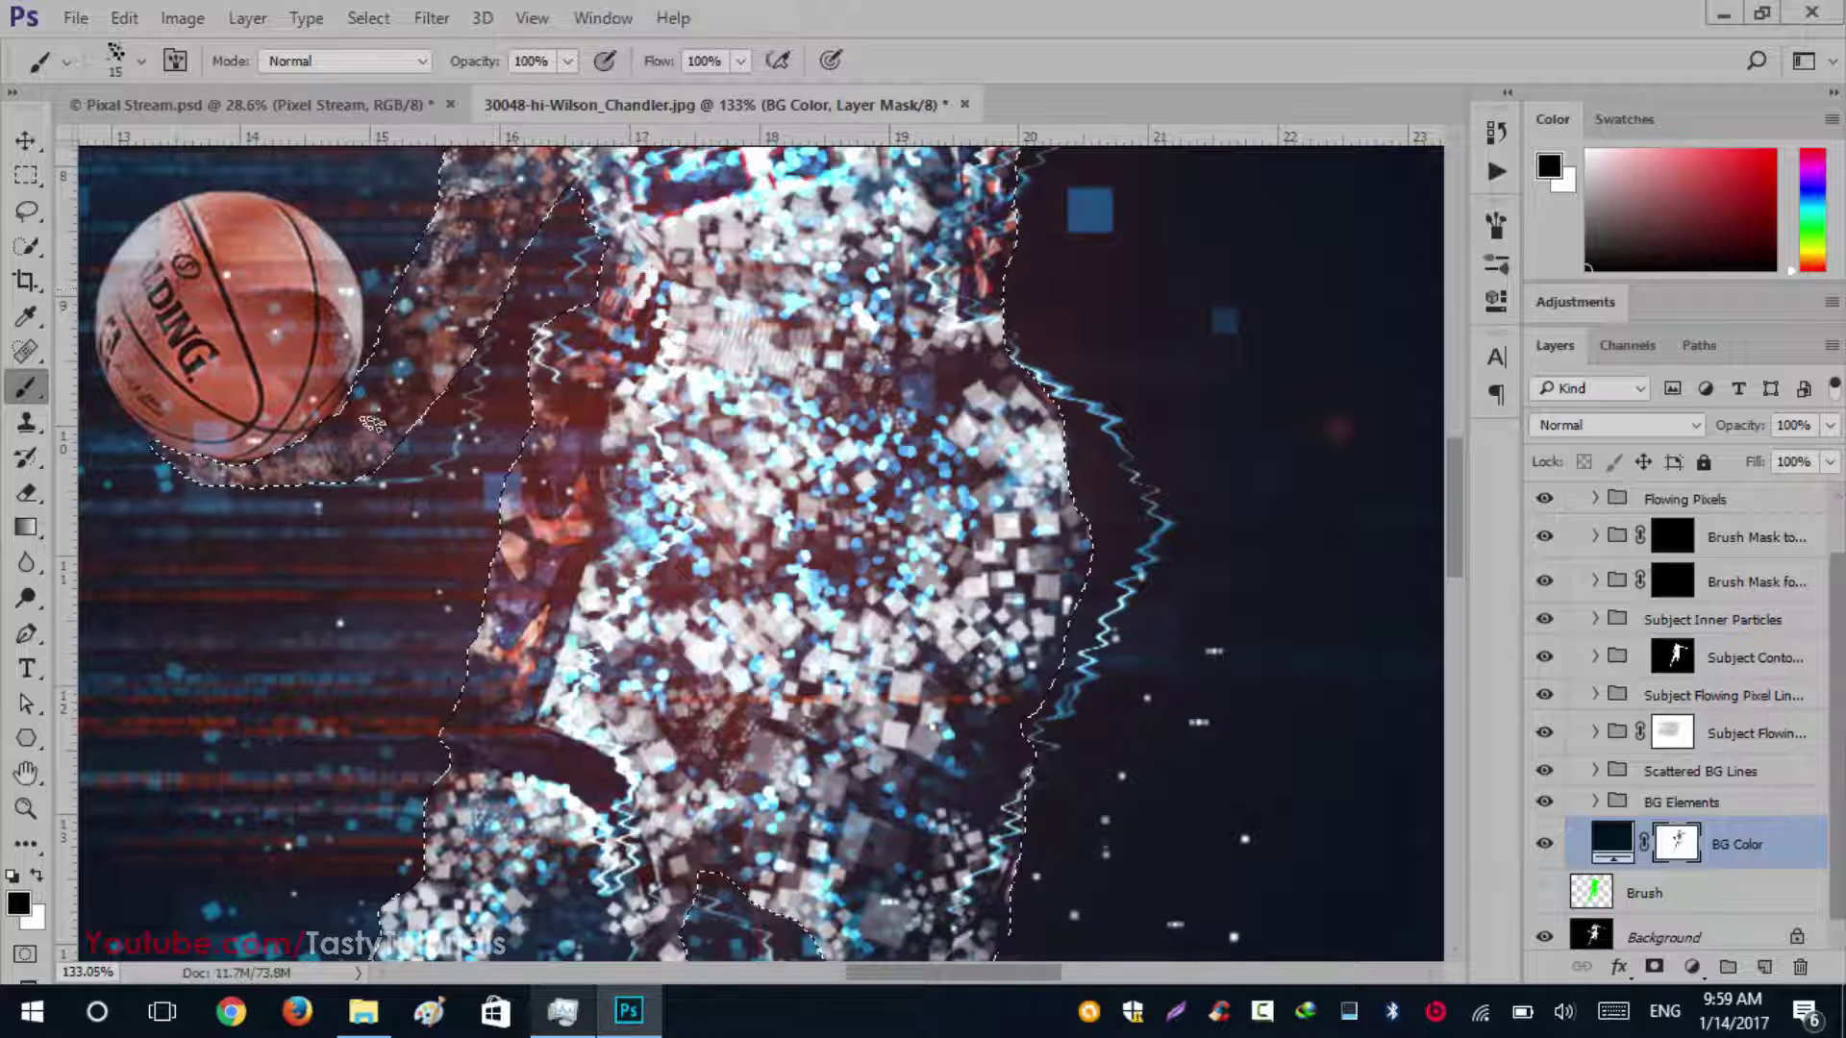
{"action": "key", "text": "ctrl+d"}
{"action": "scroll", "coordinate": [654, 582], "scroll_direction": "down", "scroll_amount": 5}
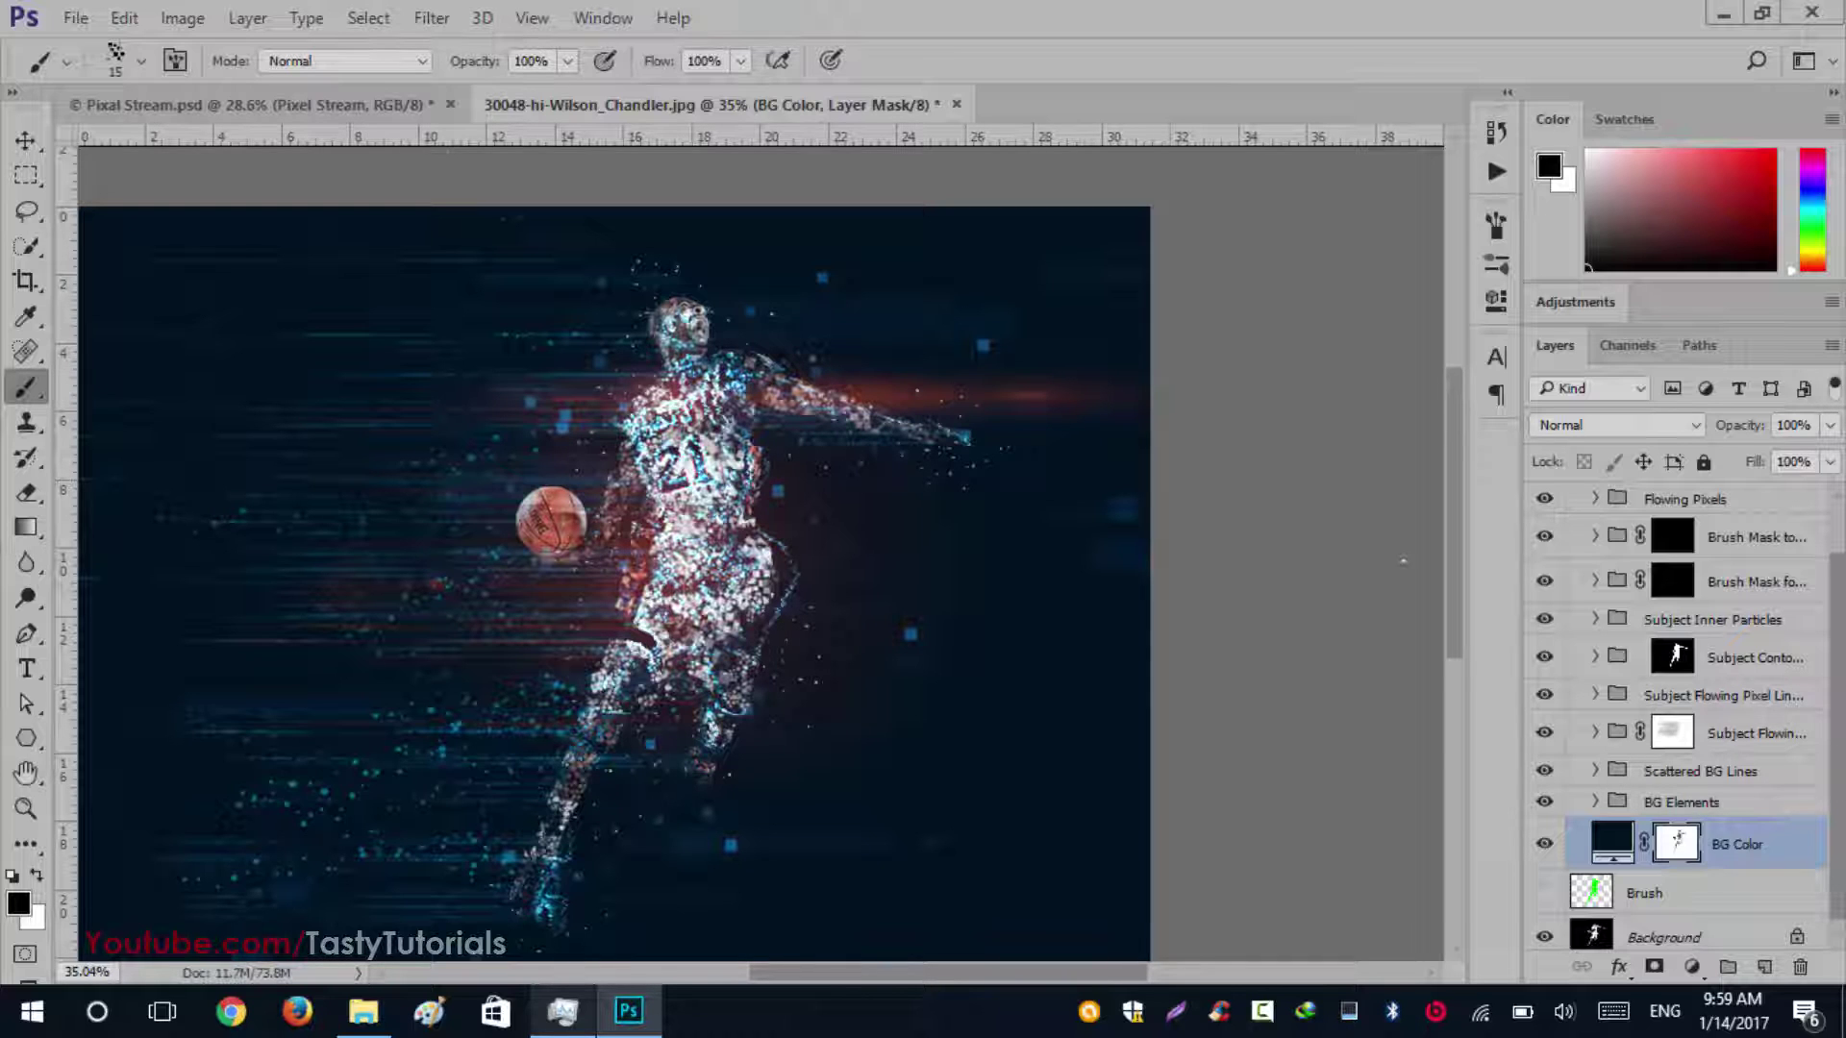
Enclose the BG Elements group in a new parent group and name that parent BG Elements
{"action": "left_click", "coordinate": [1681, 801]}
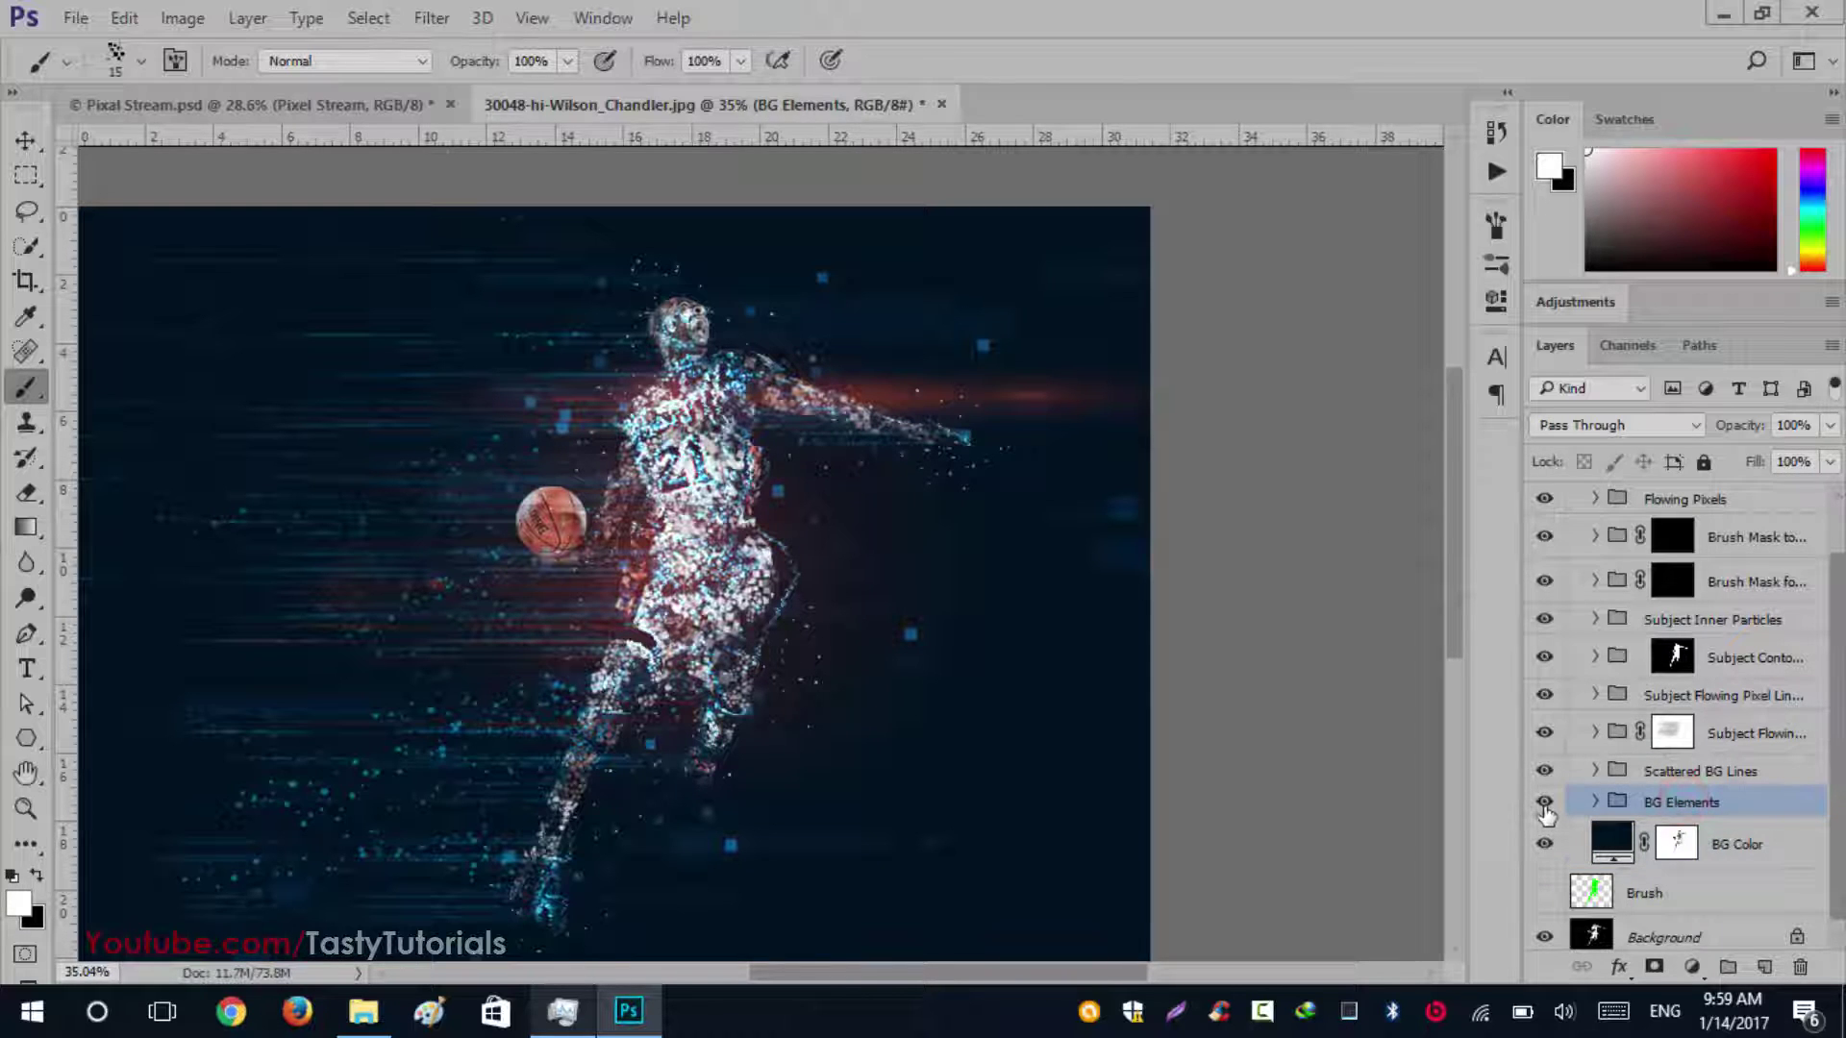
{"action": "left_click", "coordinate": [1544, 802]}
{"action": "left_click", "coordinate": [1544, 802]}
{"action": "key", "text": "ctrl+g"}
{"action": "double_click", "coordinate": [1663, 801]}
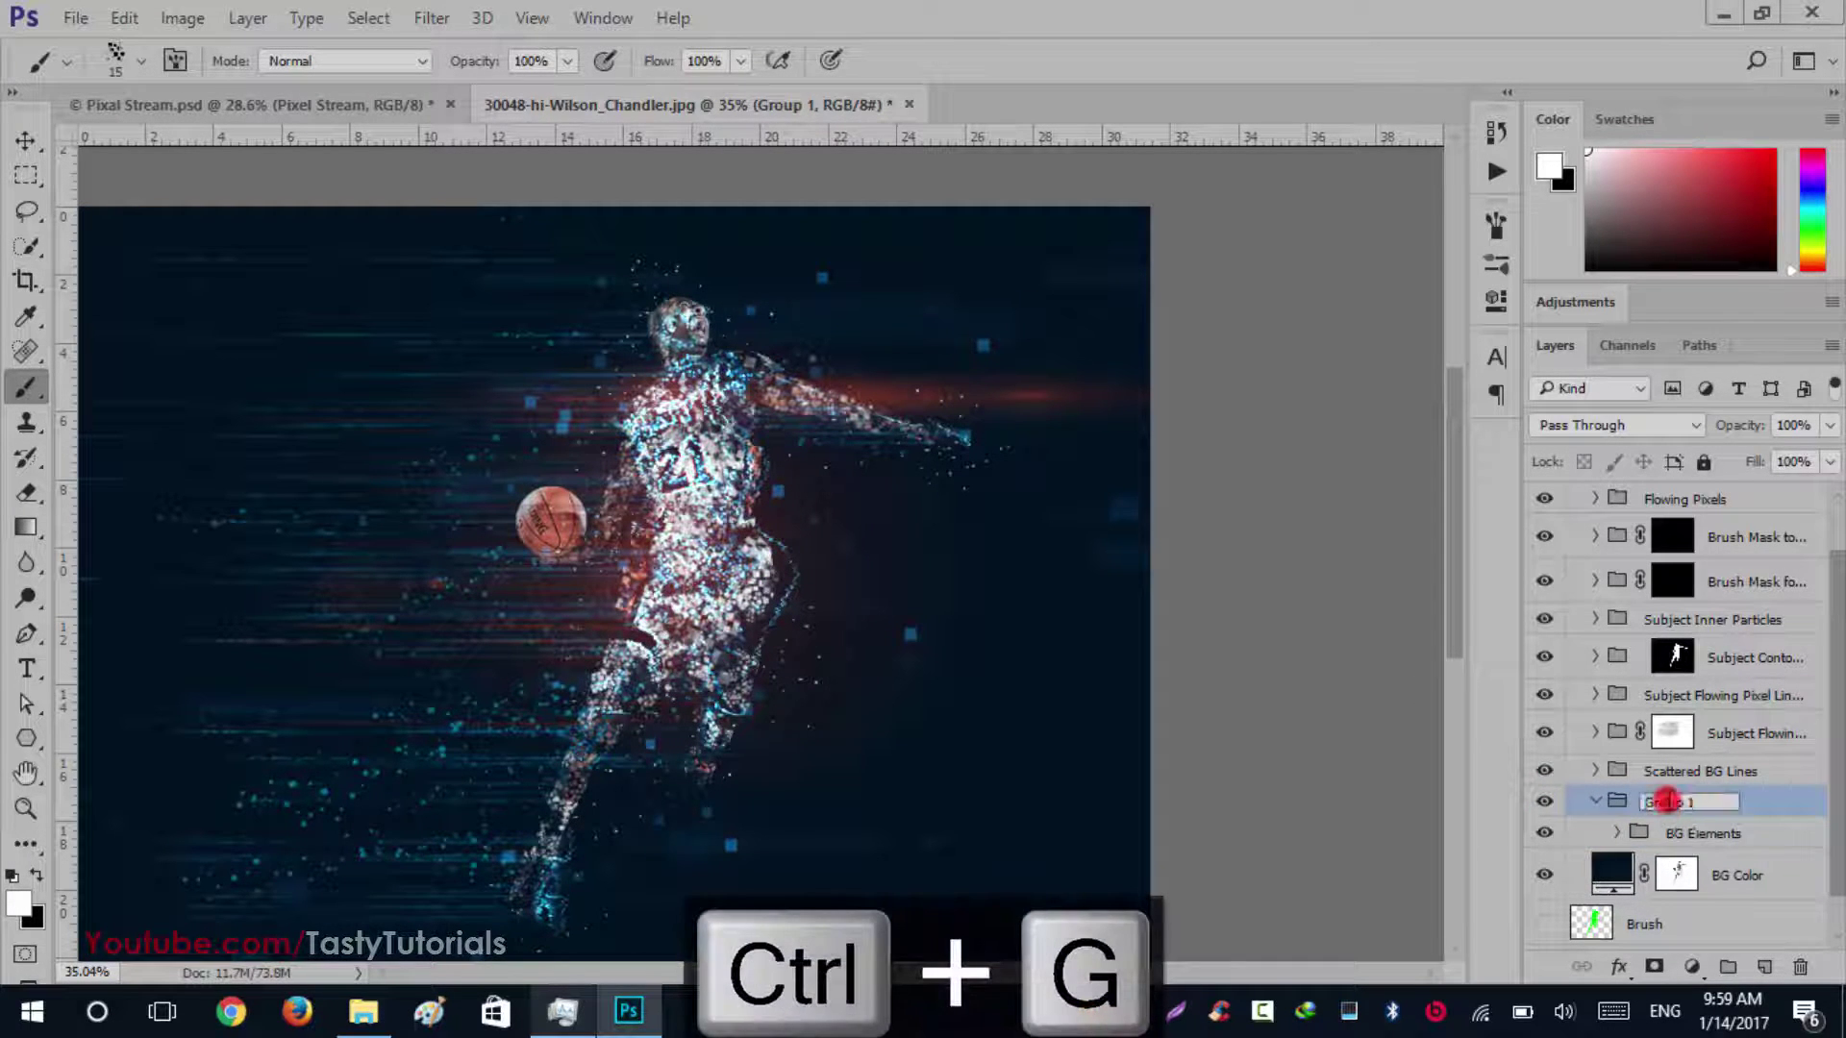
{"action": "type", "text": "BG Elements"}
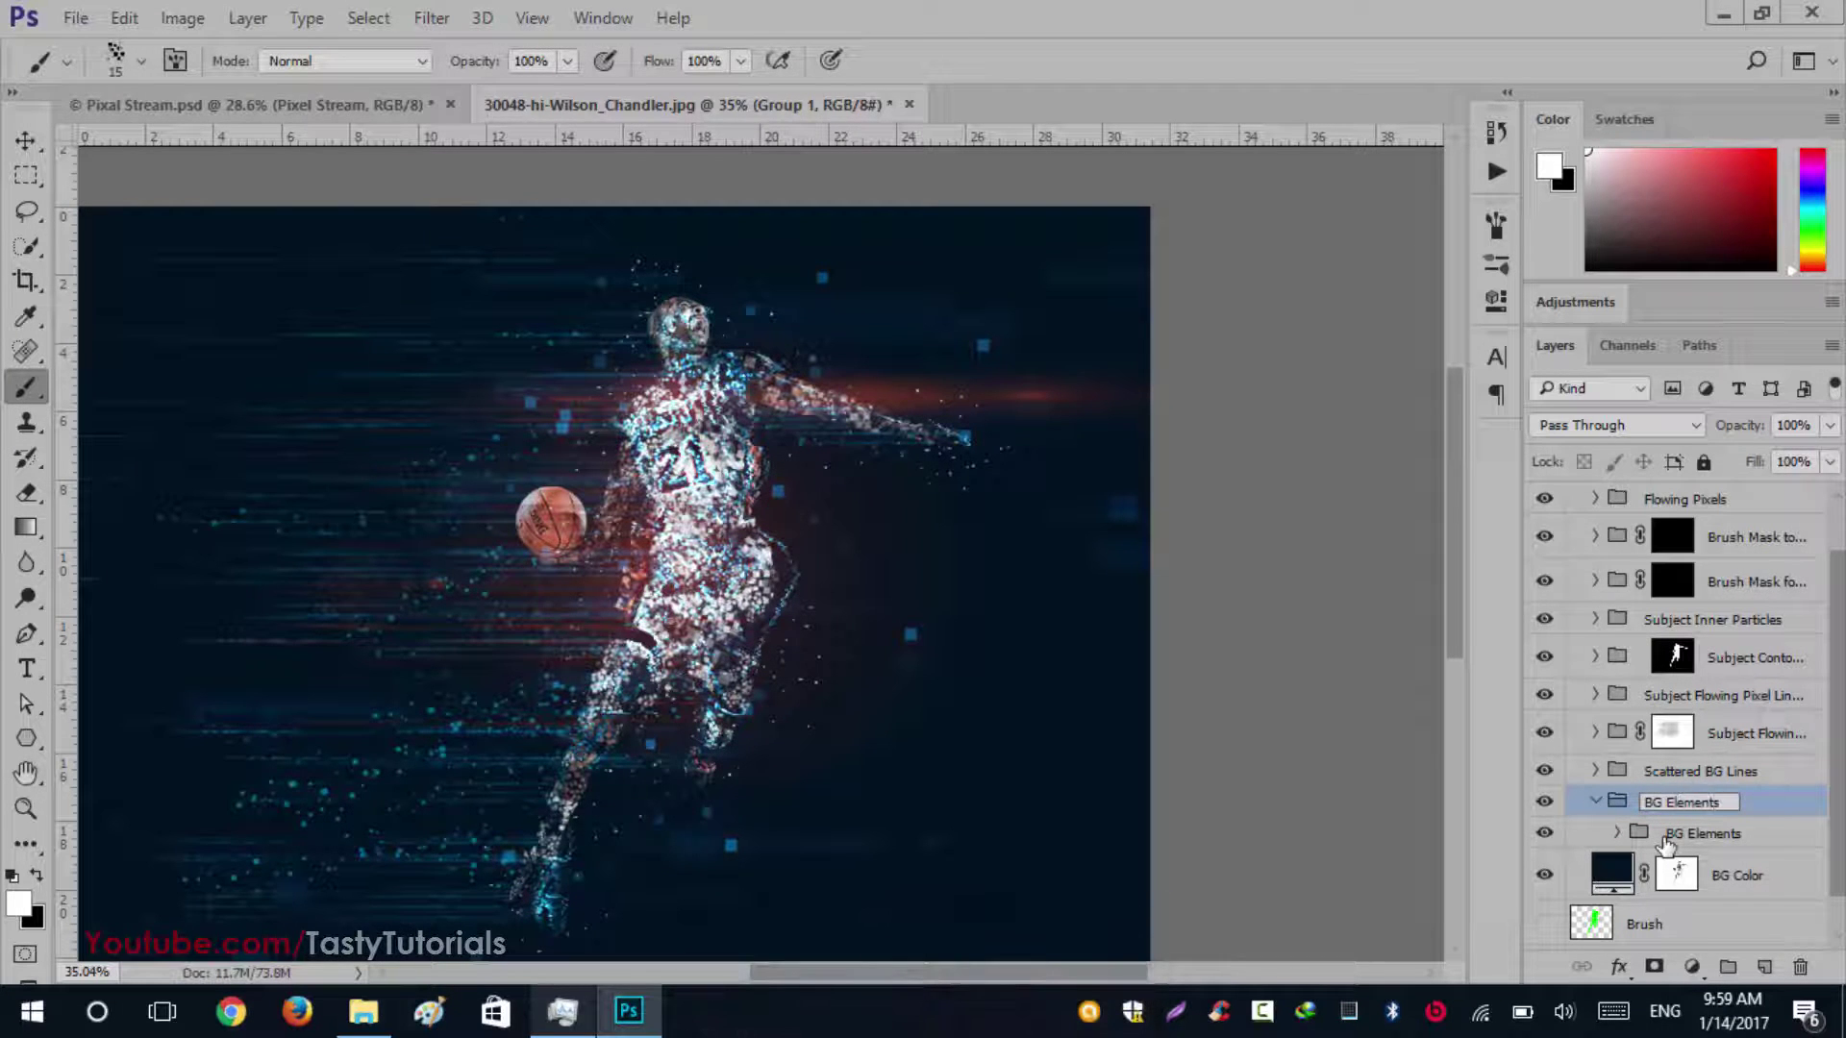
{"action": "key", "text": "Return"}
Duplicate the inner BG Elements group once to strengthen the background shapes, and collapse the parent group
{"action": "left_click", "coordinate": [1693, 850]}
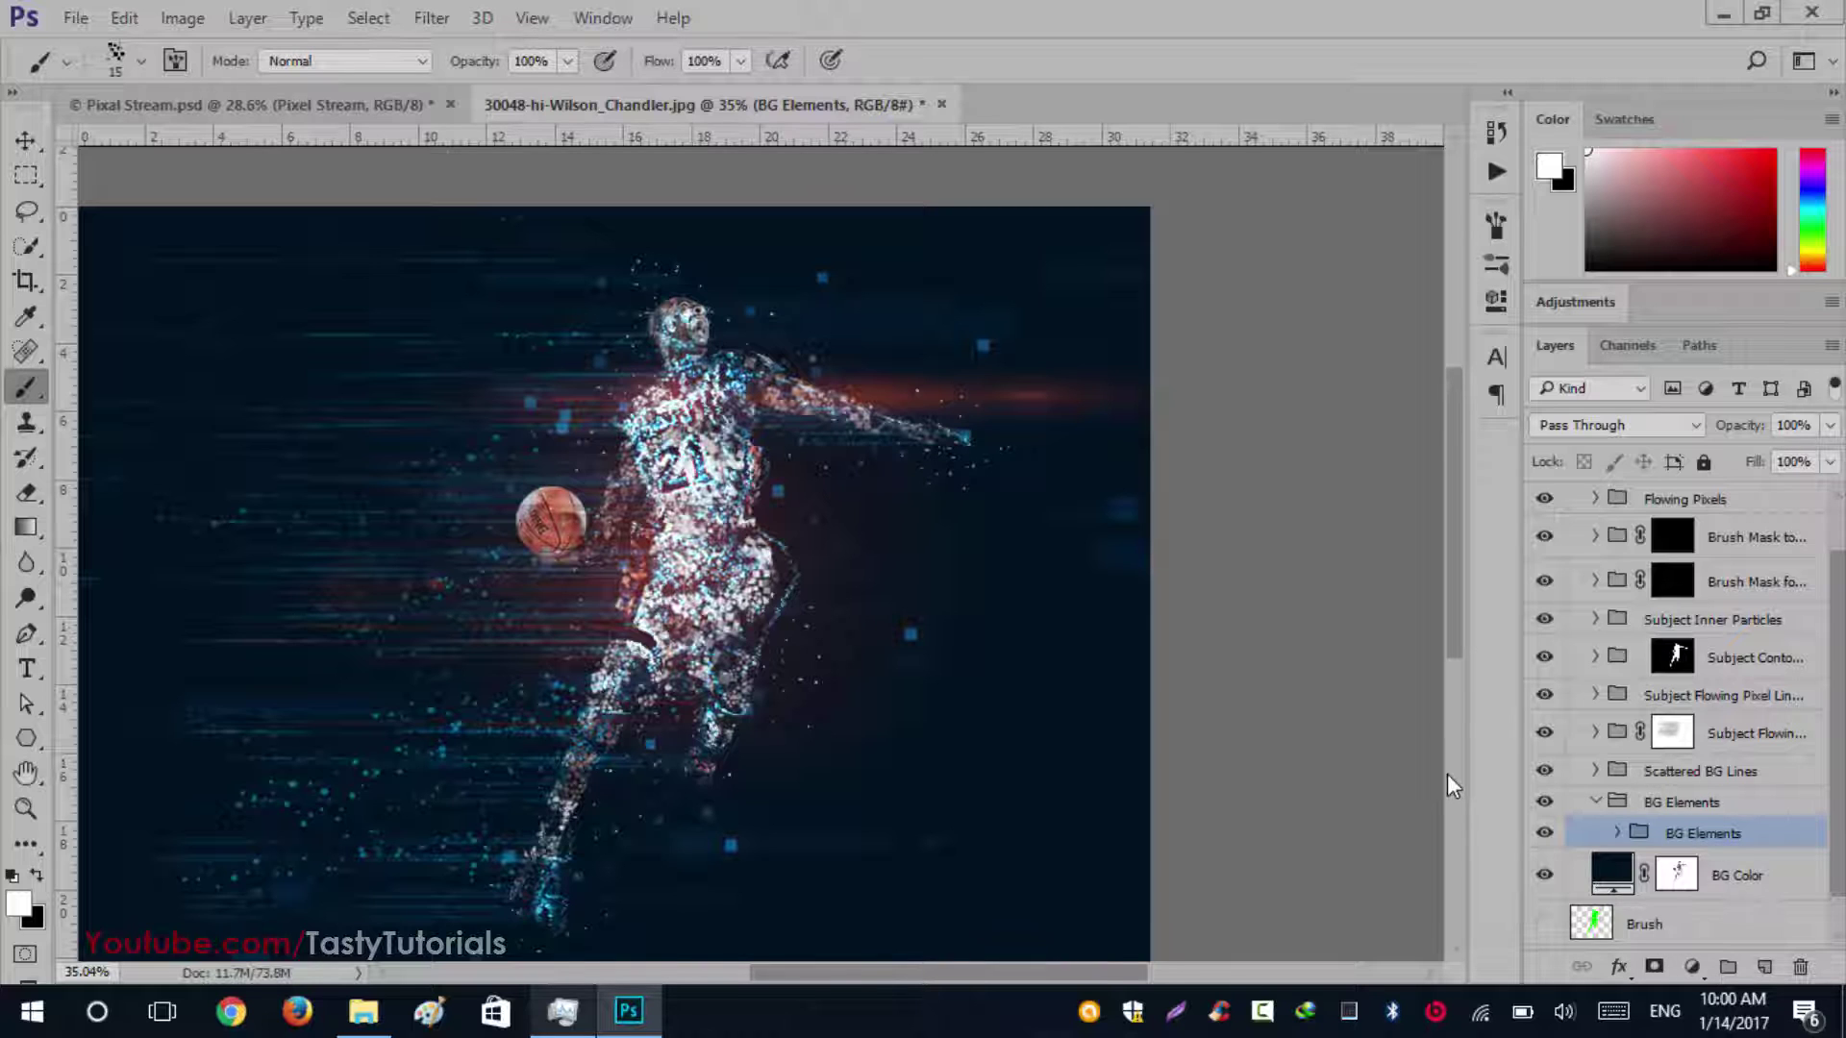
{"action": "key", "text": "ctrl+j"}
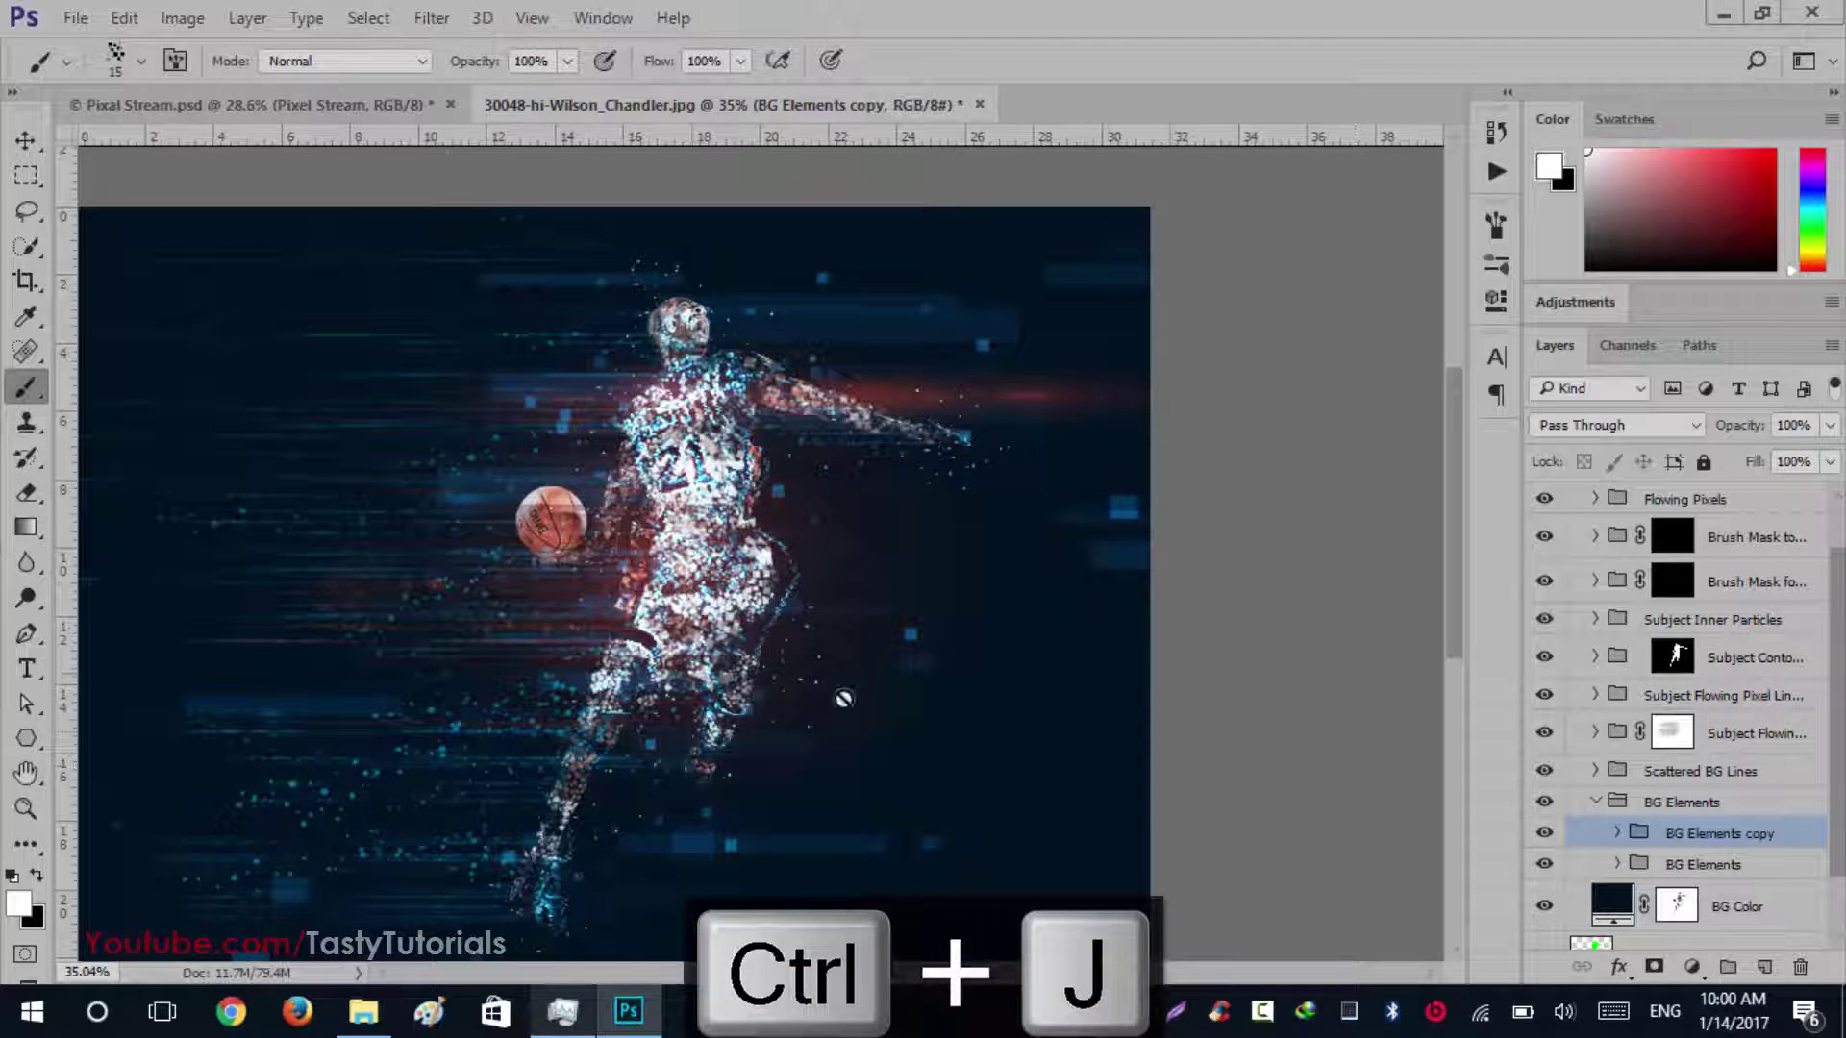
{"action": "left_click", "coordinate": [1593, 803]}
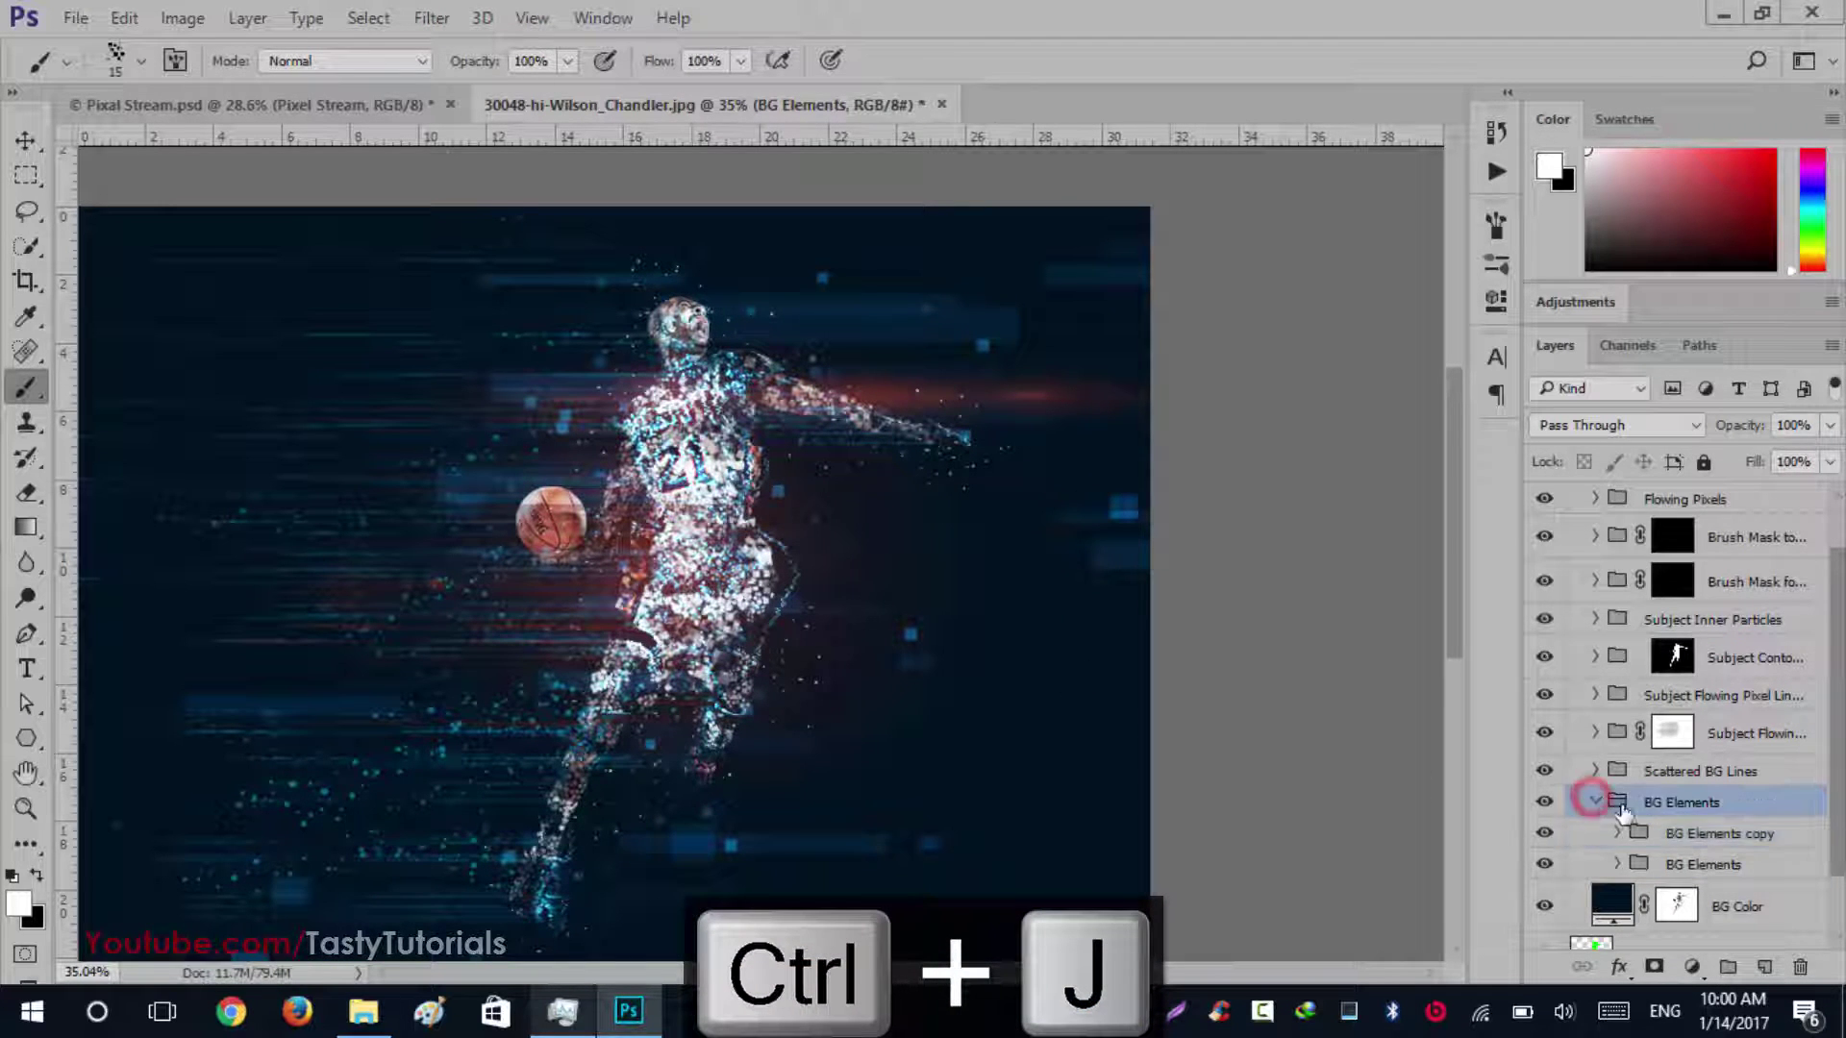
{"action": "left_click", "coordinate": [1595, 806]}
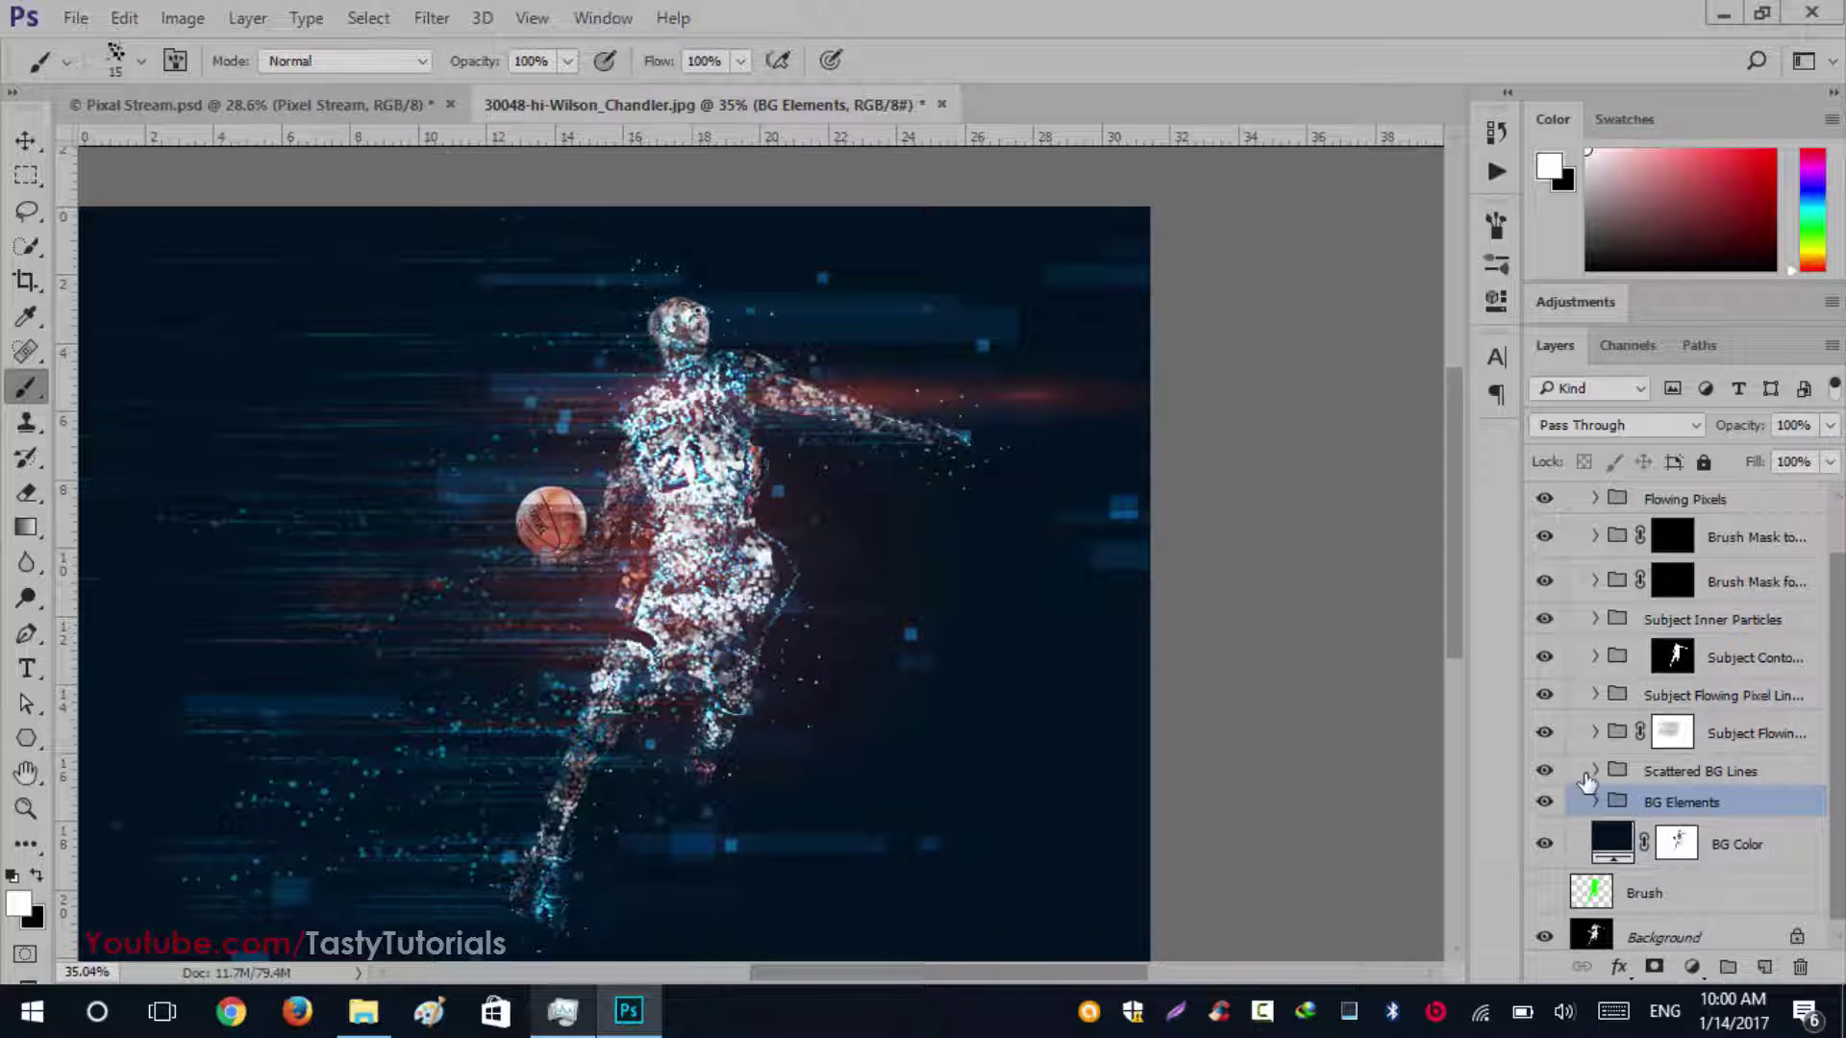
Compare the image with and without Scattered BG Lines, and enclose that group in a new group named S B L
{"action": "left_click", "coordinate": [1656, 772]}
{"action": "left_click", "coordinate": [1544, 772]}
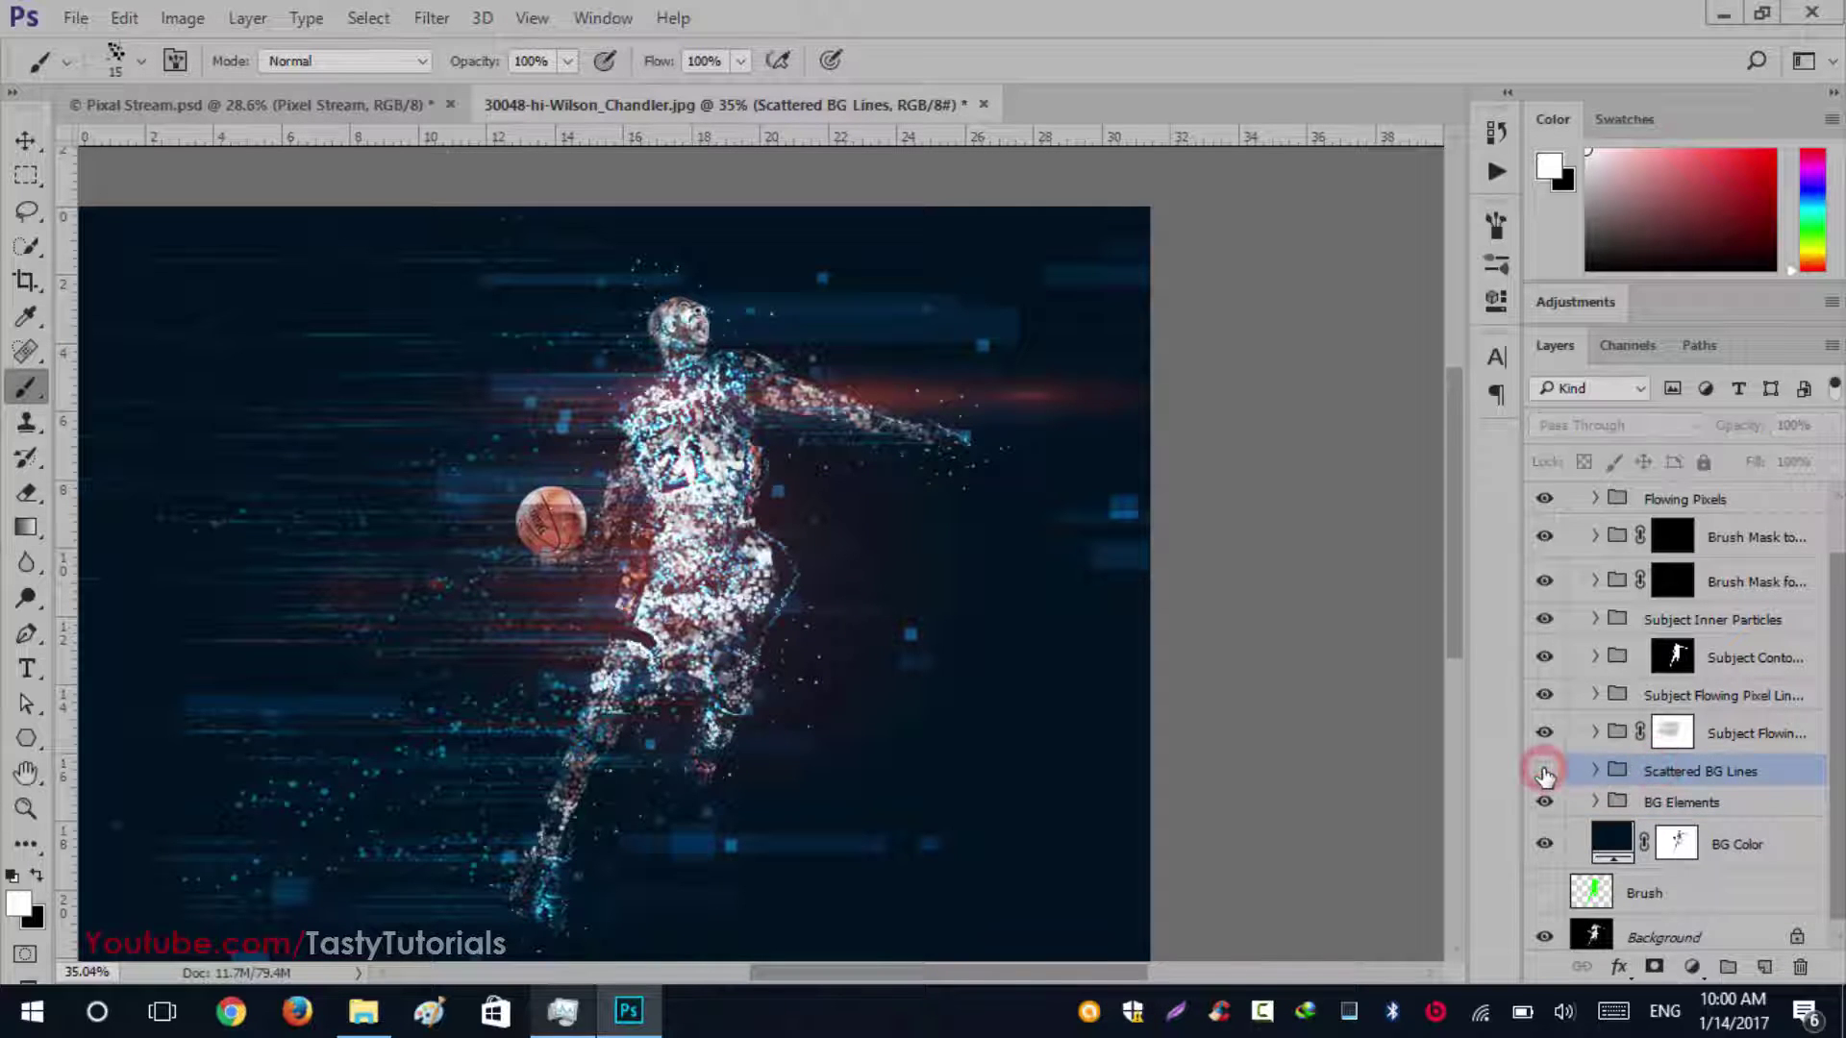
{"action": "left_click", "coordinate": [1544, 772]}
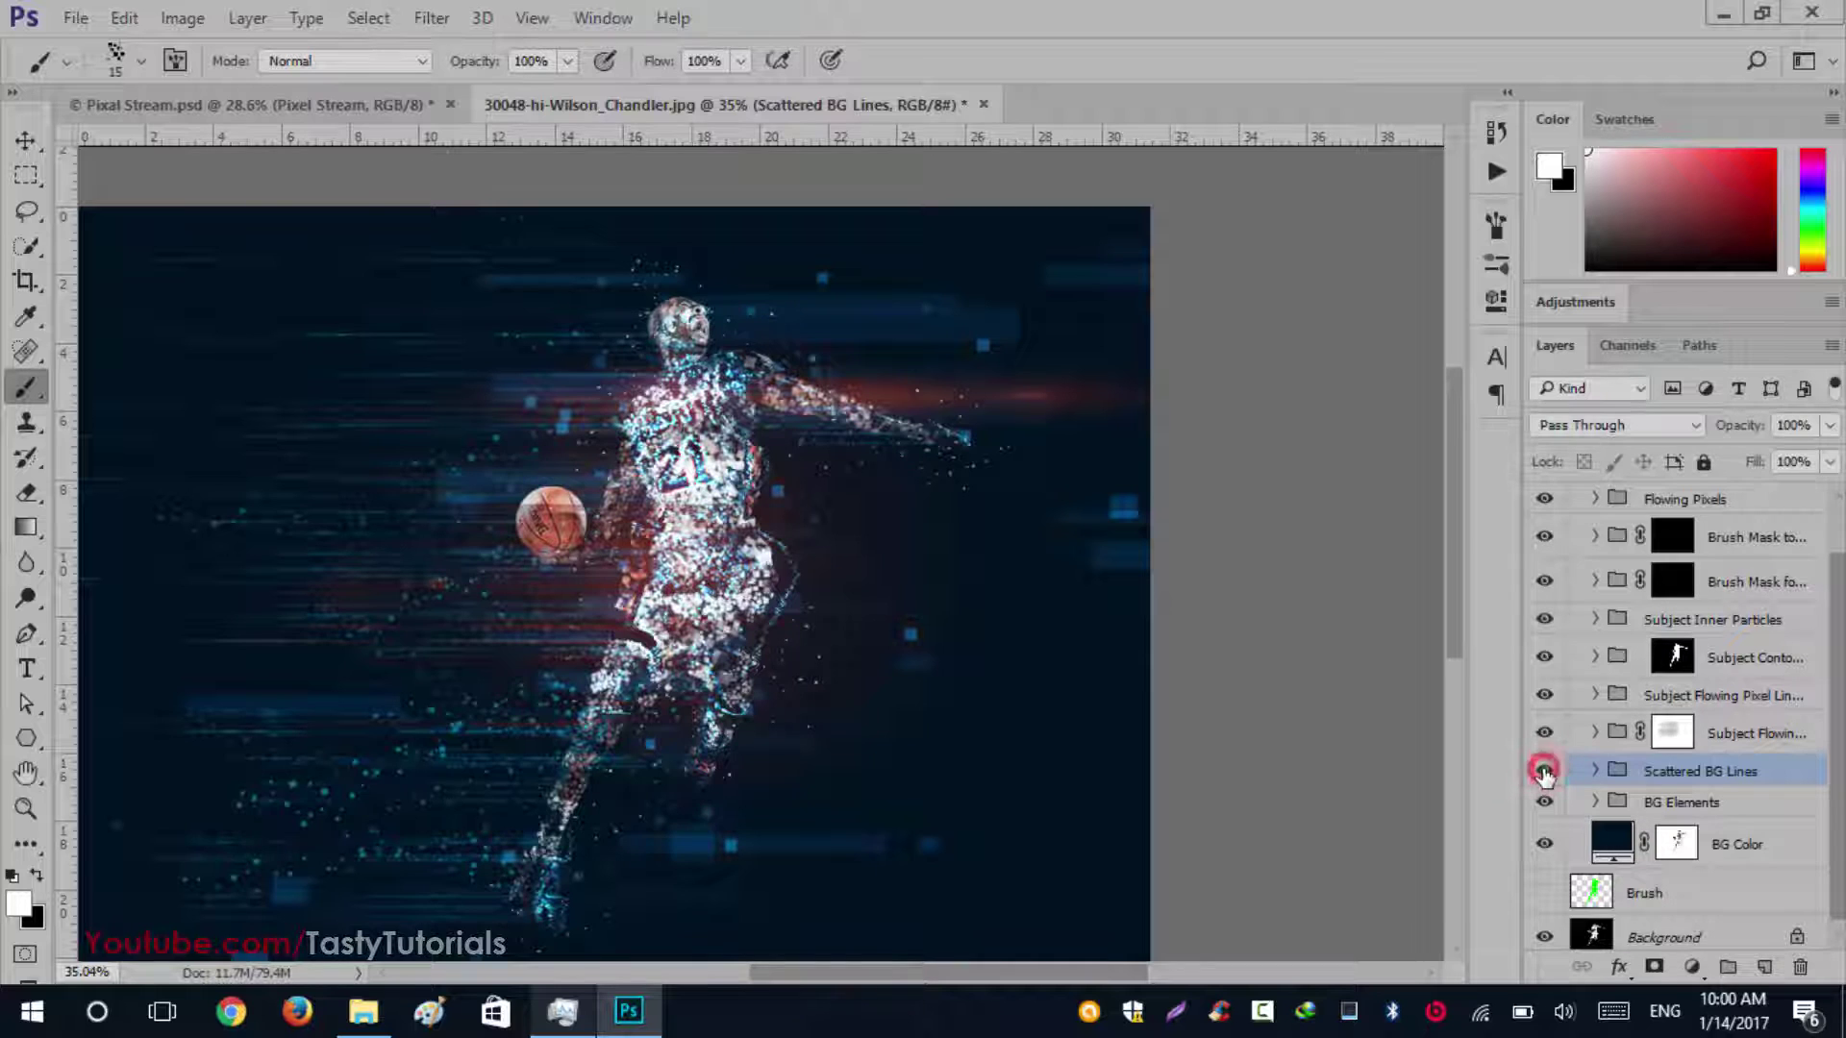
{"action": "left_click", "coordinate": [1544, 772]}
{"action": "left_click", "coordinate": [1544, 772]}
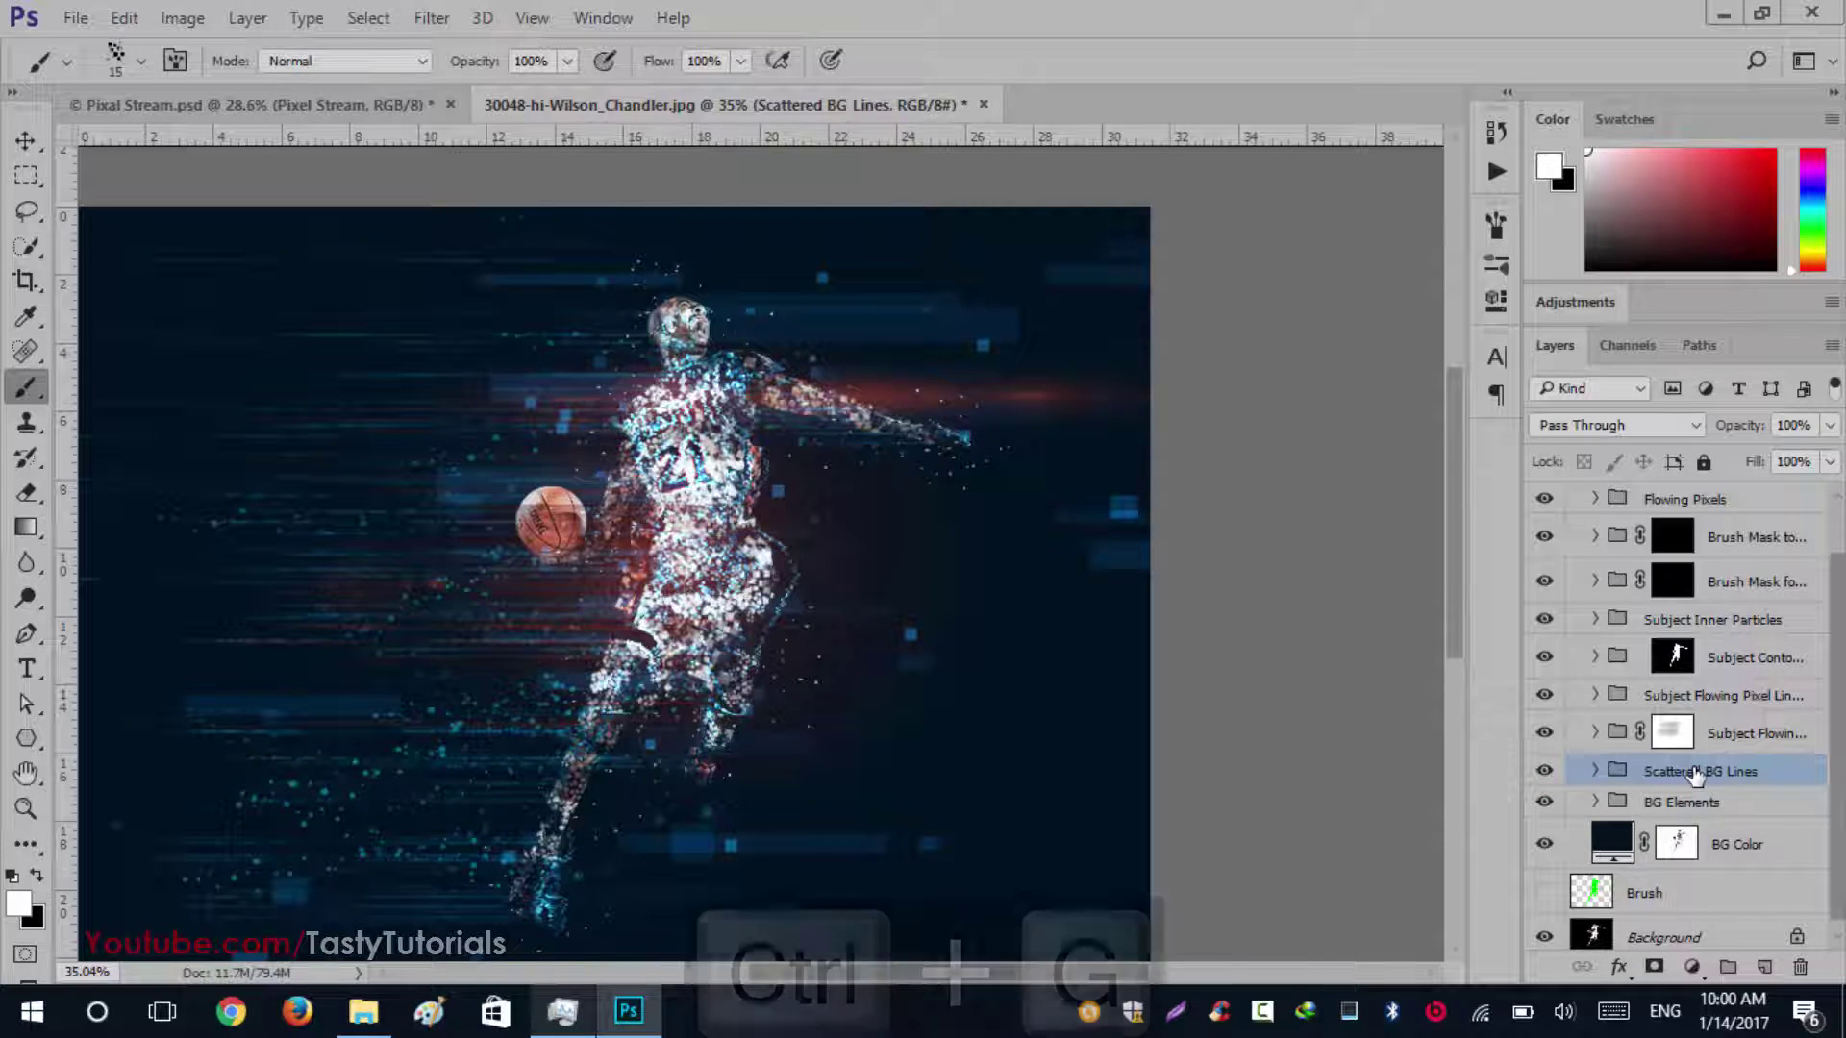
{"action": "key", "text": "ctrl+g"}
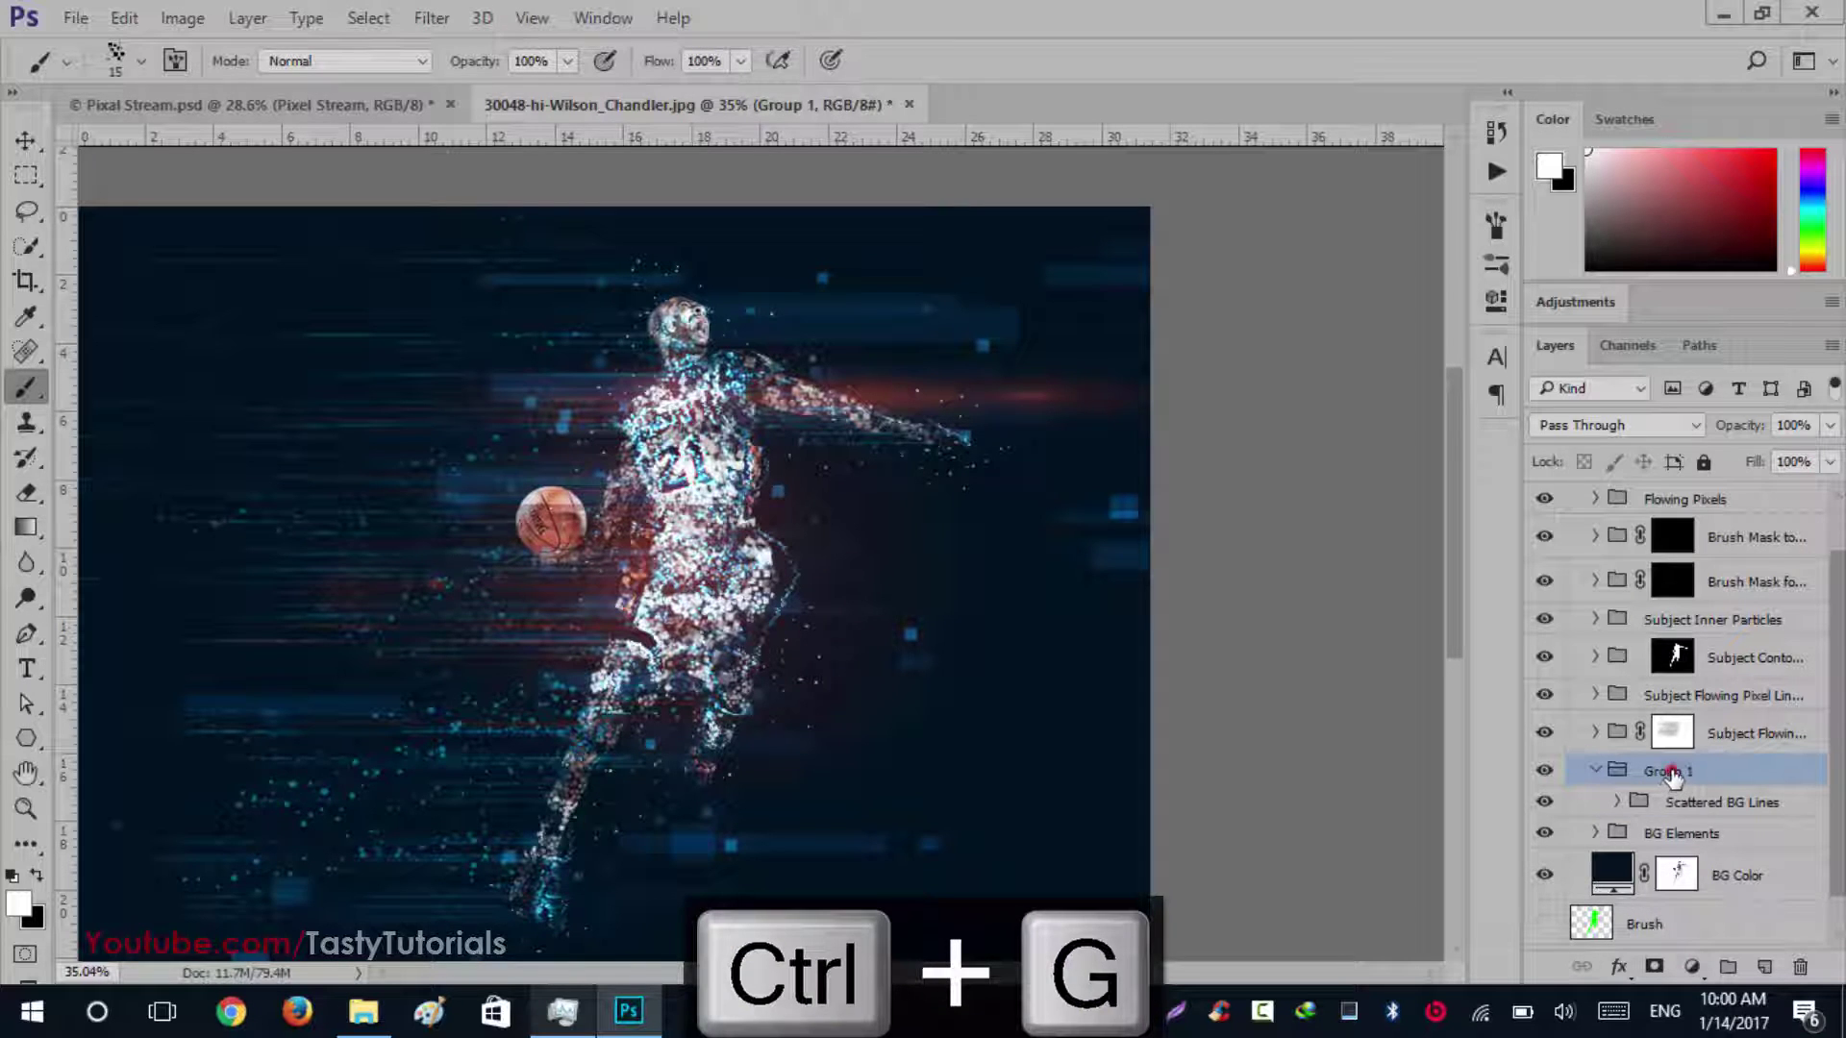
{"action": "double_click", "coordinate": [1671, 773]}
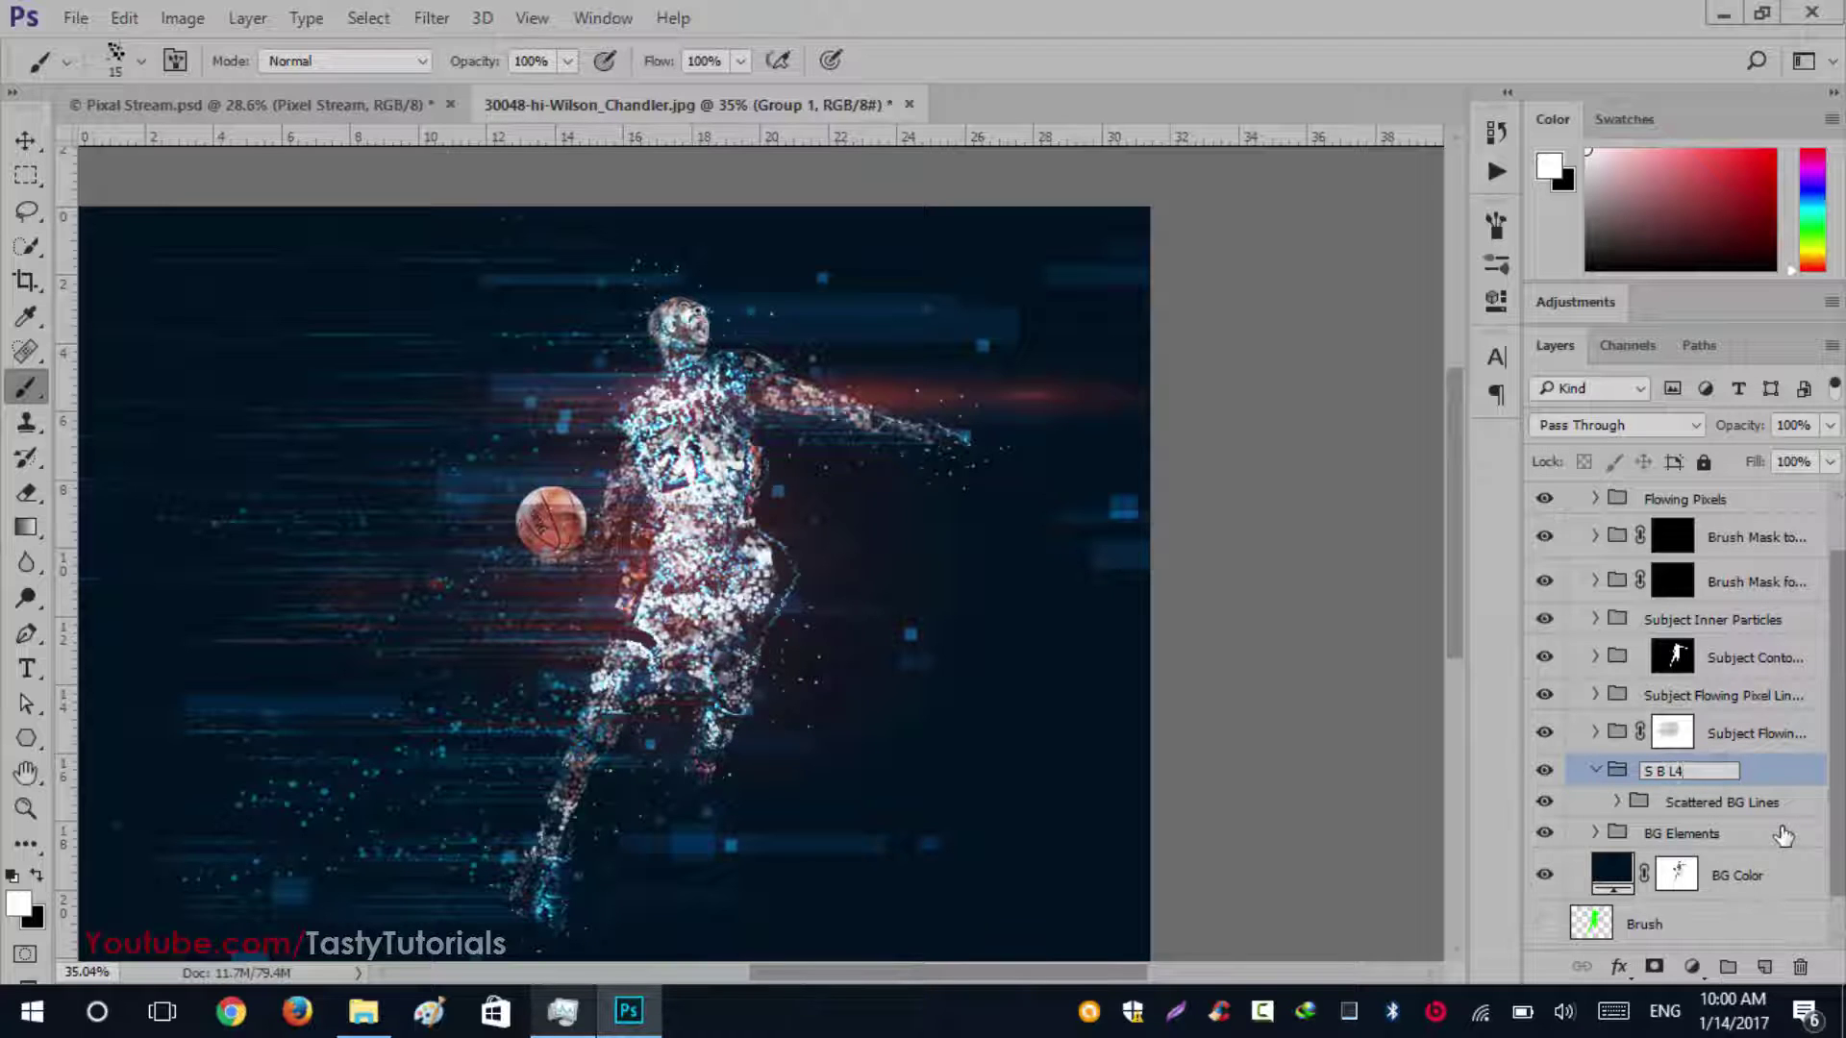
Duplicate the Scattered BG Lines group three times inside S B L, and collapse S B L
{"action": "left_click", "coordinate": [1717, 807]}
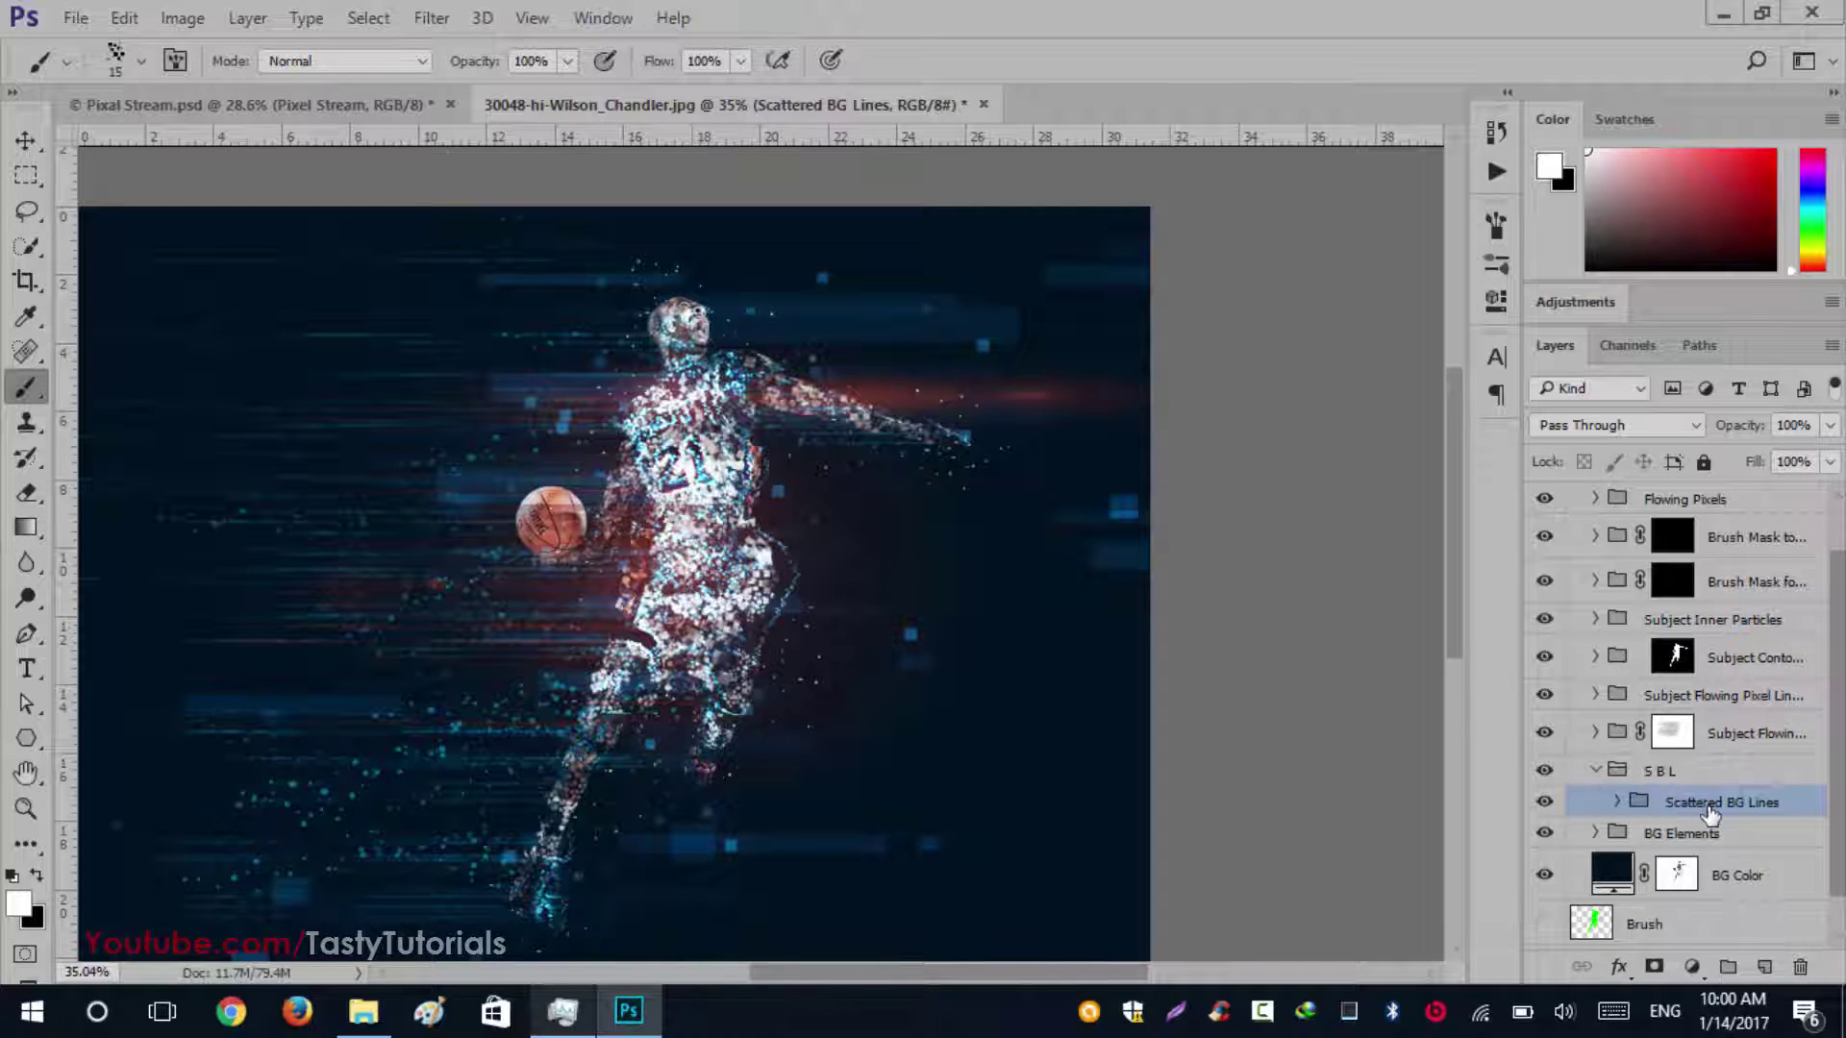
{"action": "key", "text": "ctrl+j"}
{"action": "key", "text": "ctrl+j"}
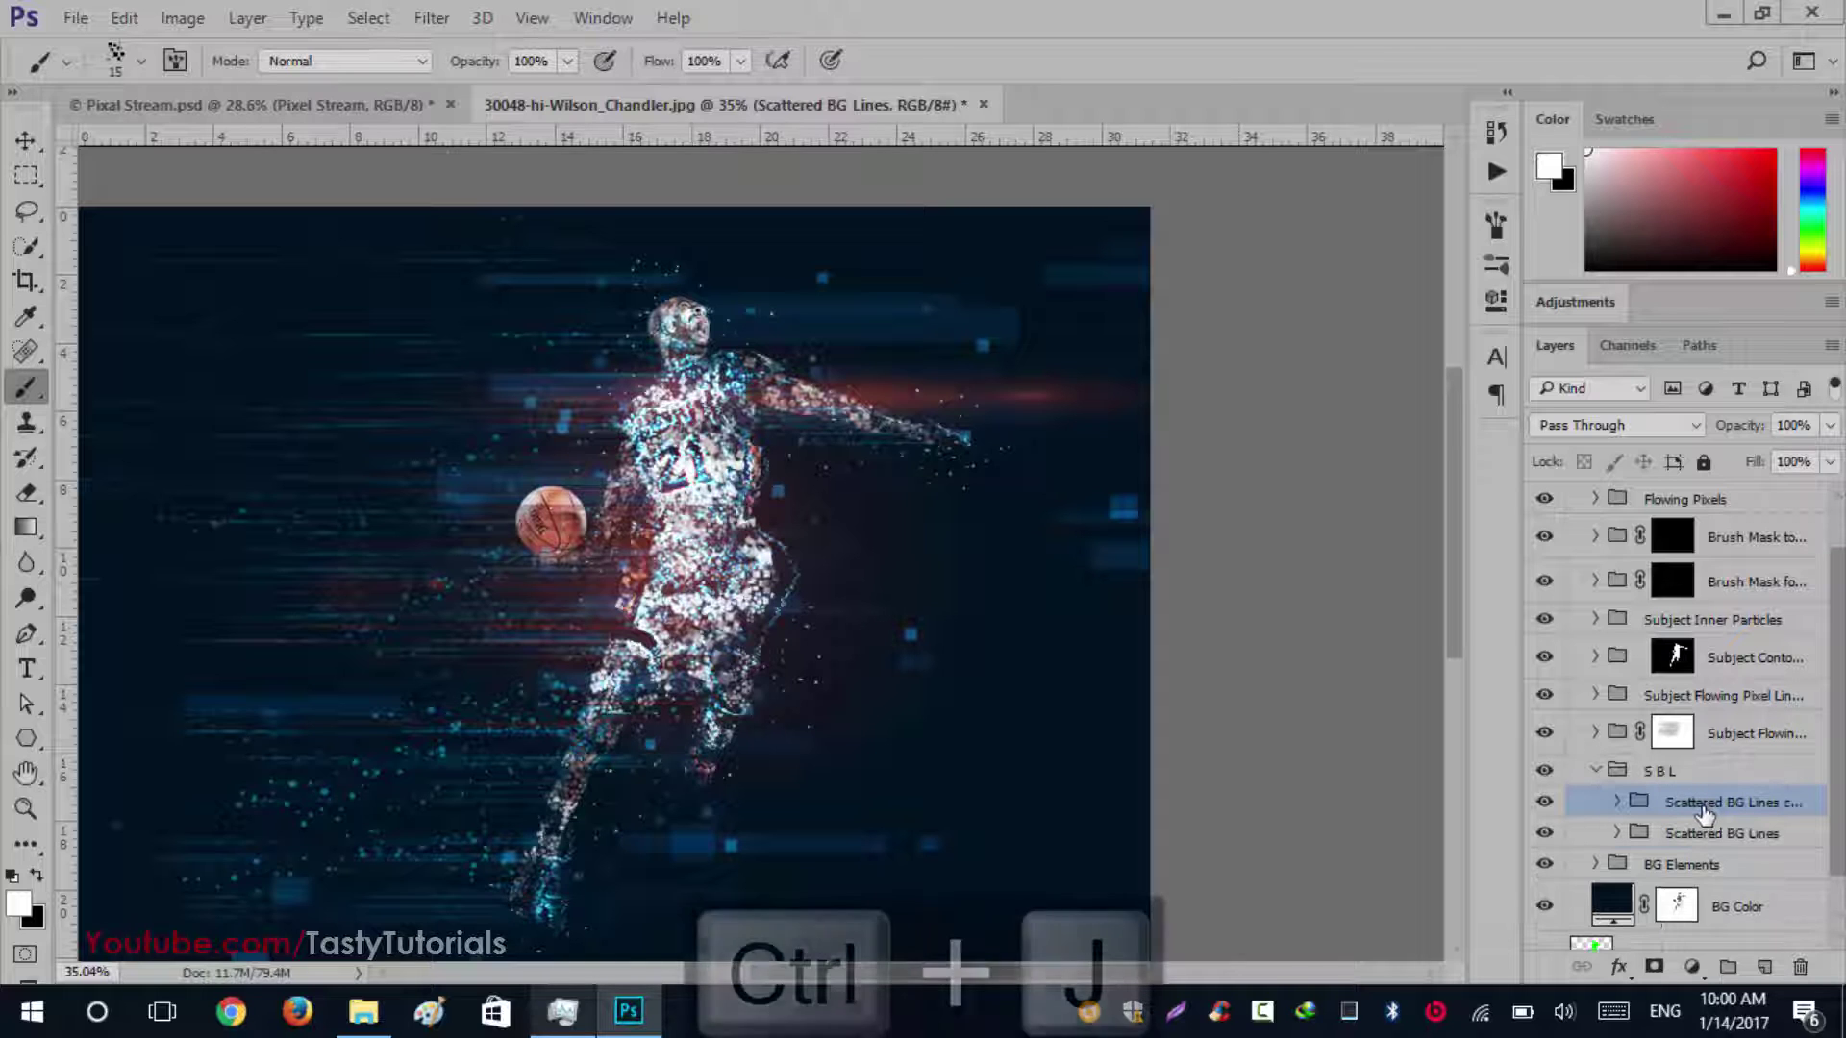
{"action": "key", "text": "ctrl+j"}
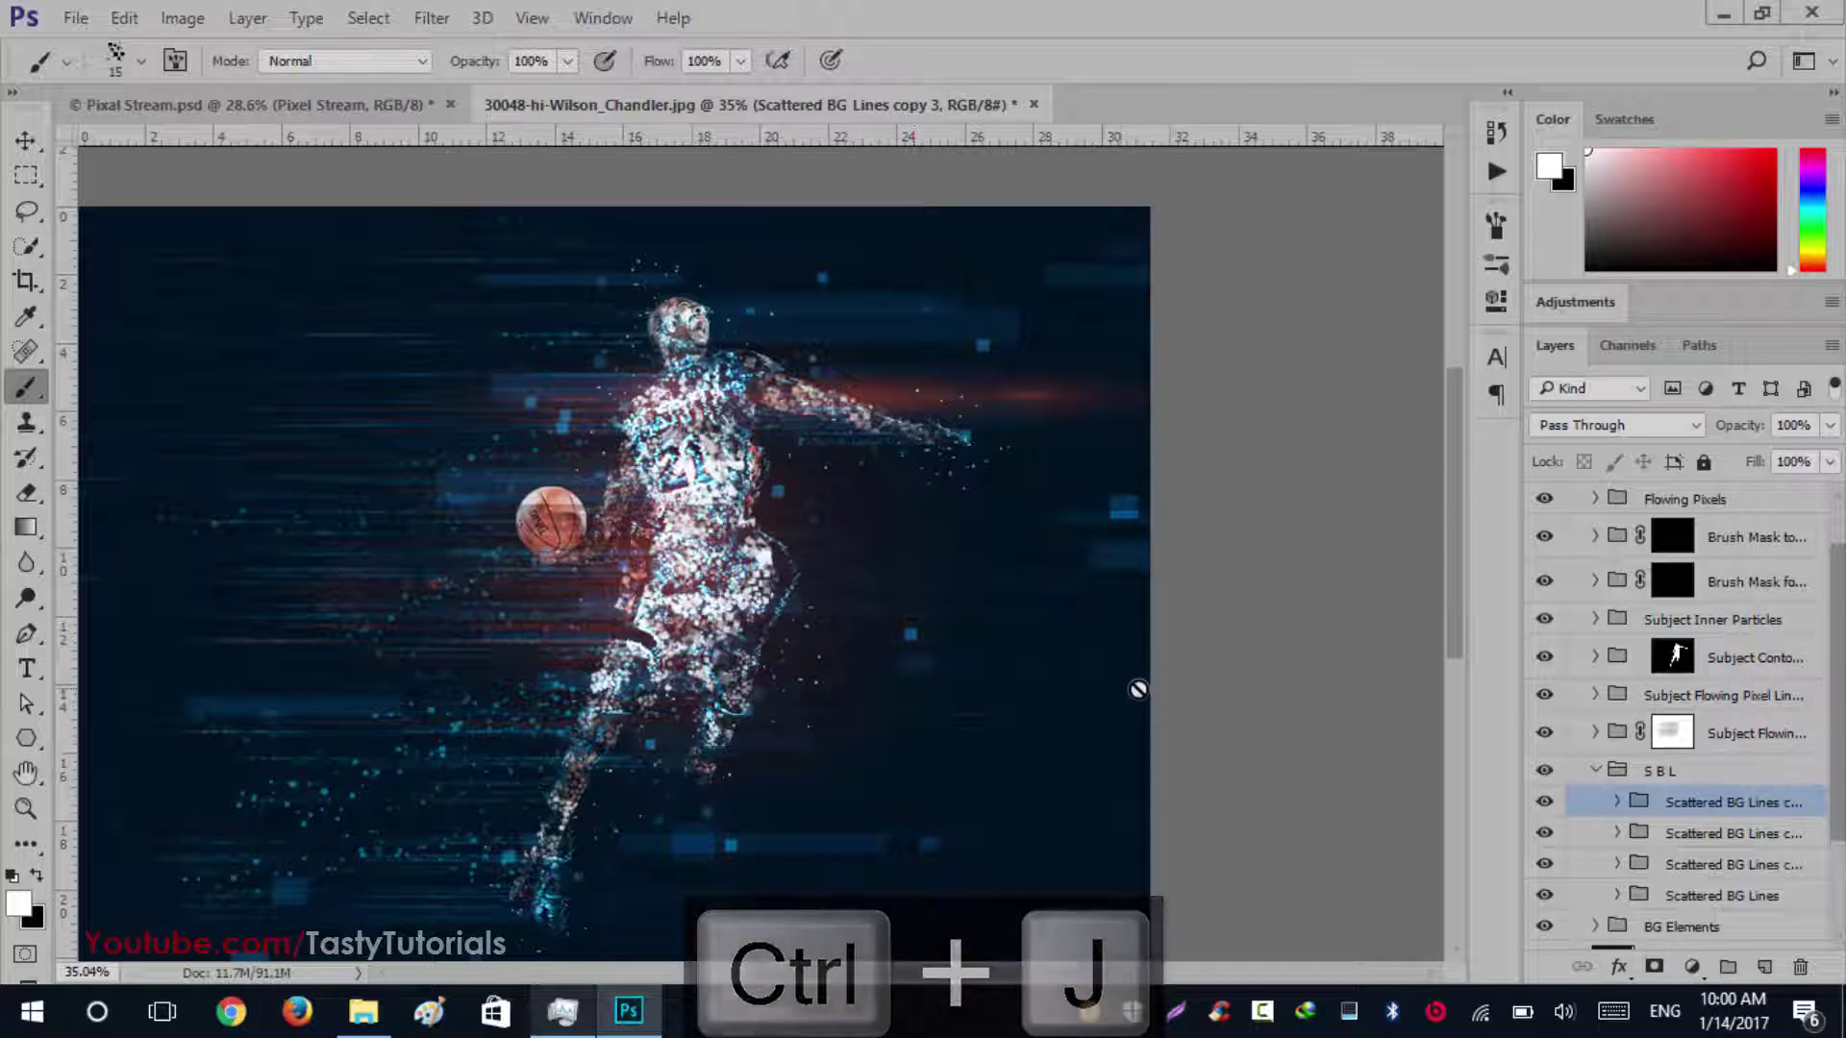
{"action": "left_click", "coordinate": [1599, 773]}
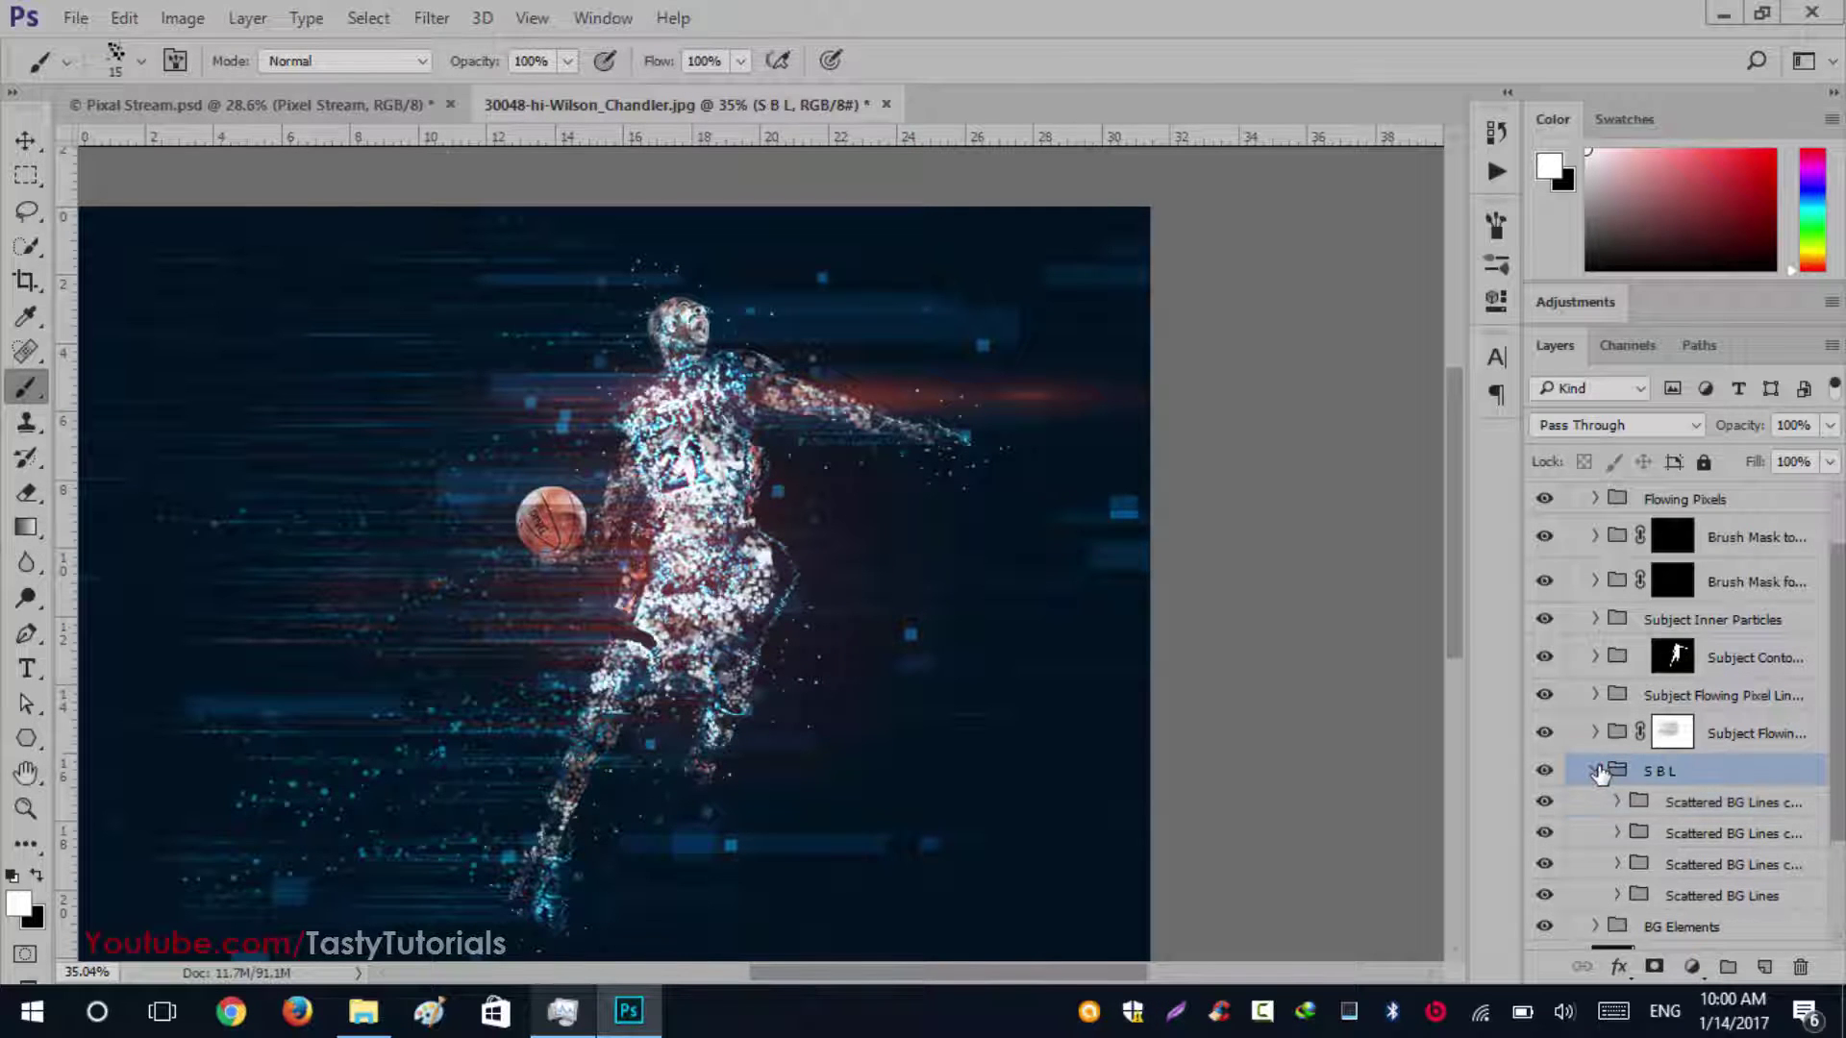
{"action": "left_click", "coordinate": [1596, 770]}
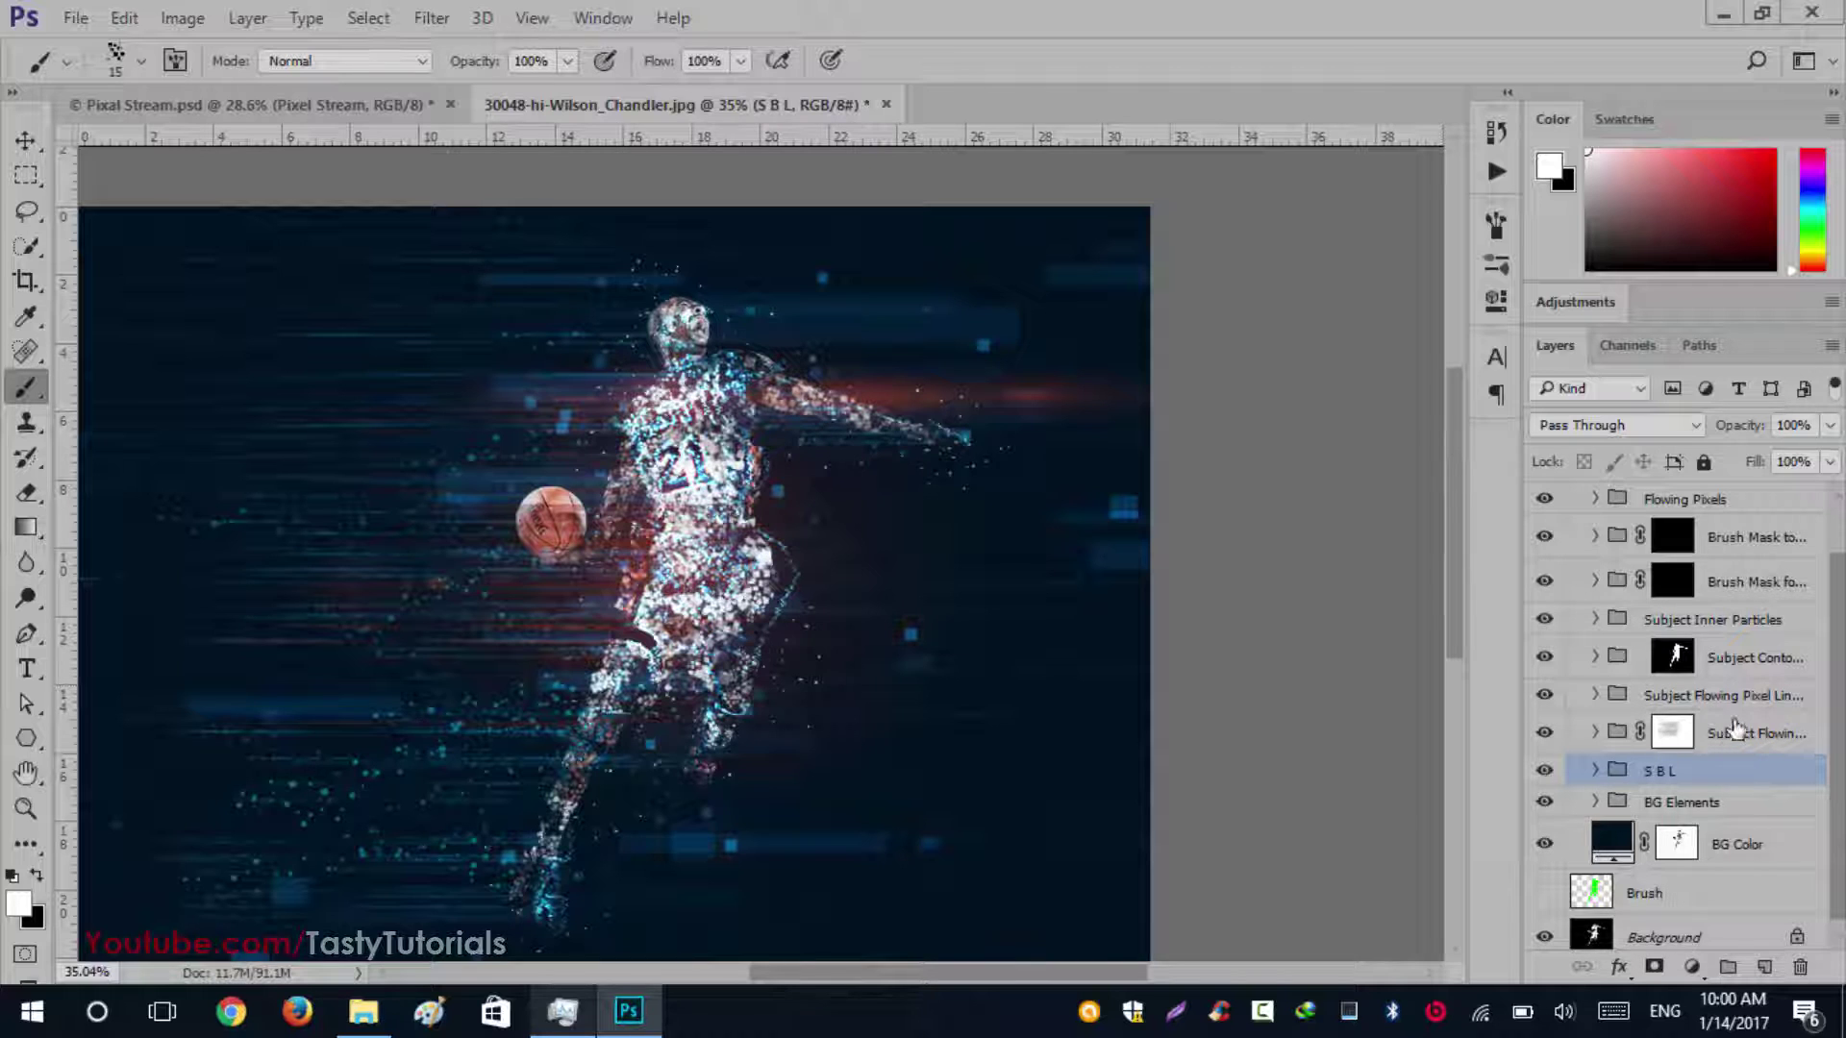
Examine what the Subject Inner Particles group adds to the player by hiding and showing it at different magnifications
{"action": "left_click", "coordinate": [1739, 620]}
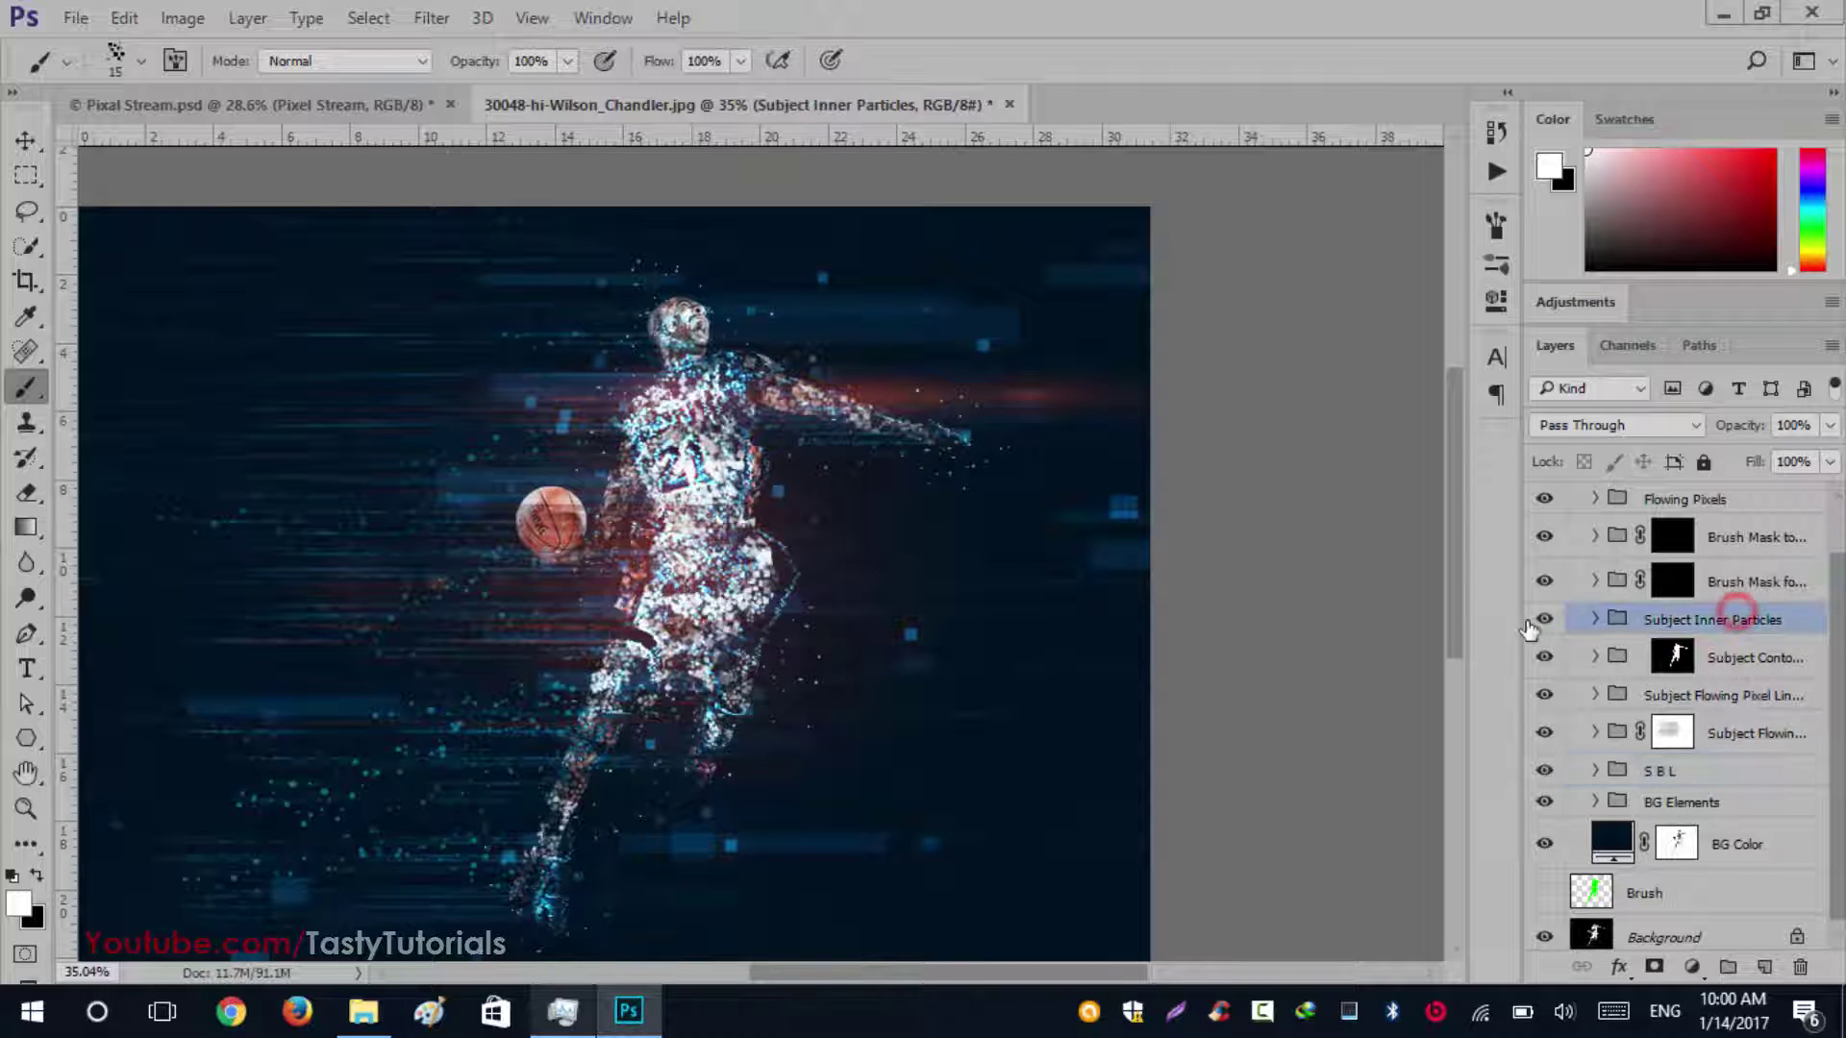
{"action": "left_click", "coordinate": [1544, 619]}
{"action": "left_click", "coordinate": [1544, 619]}
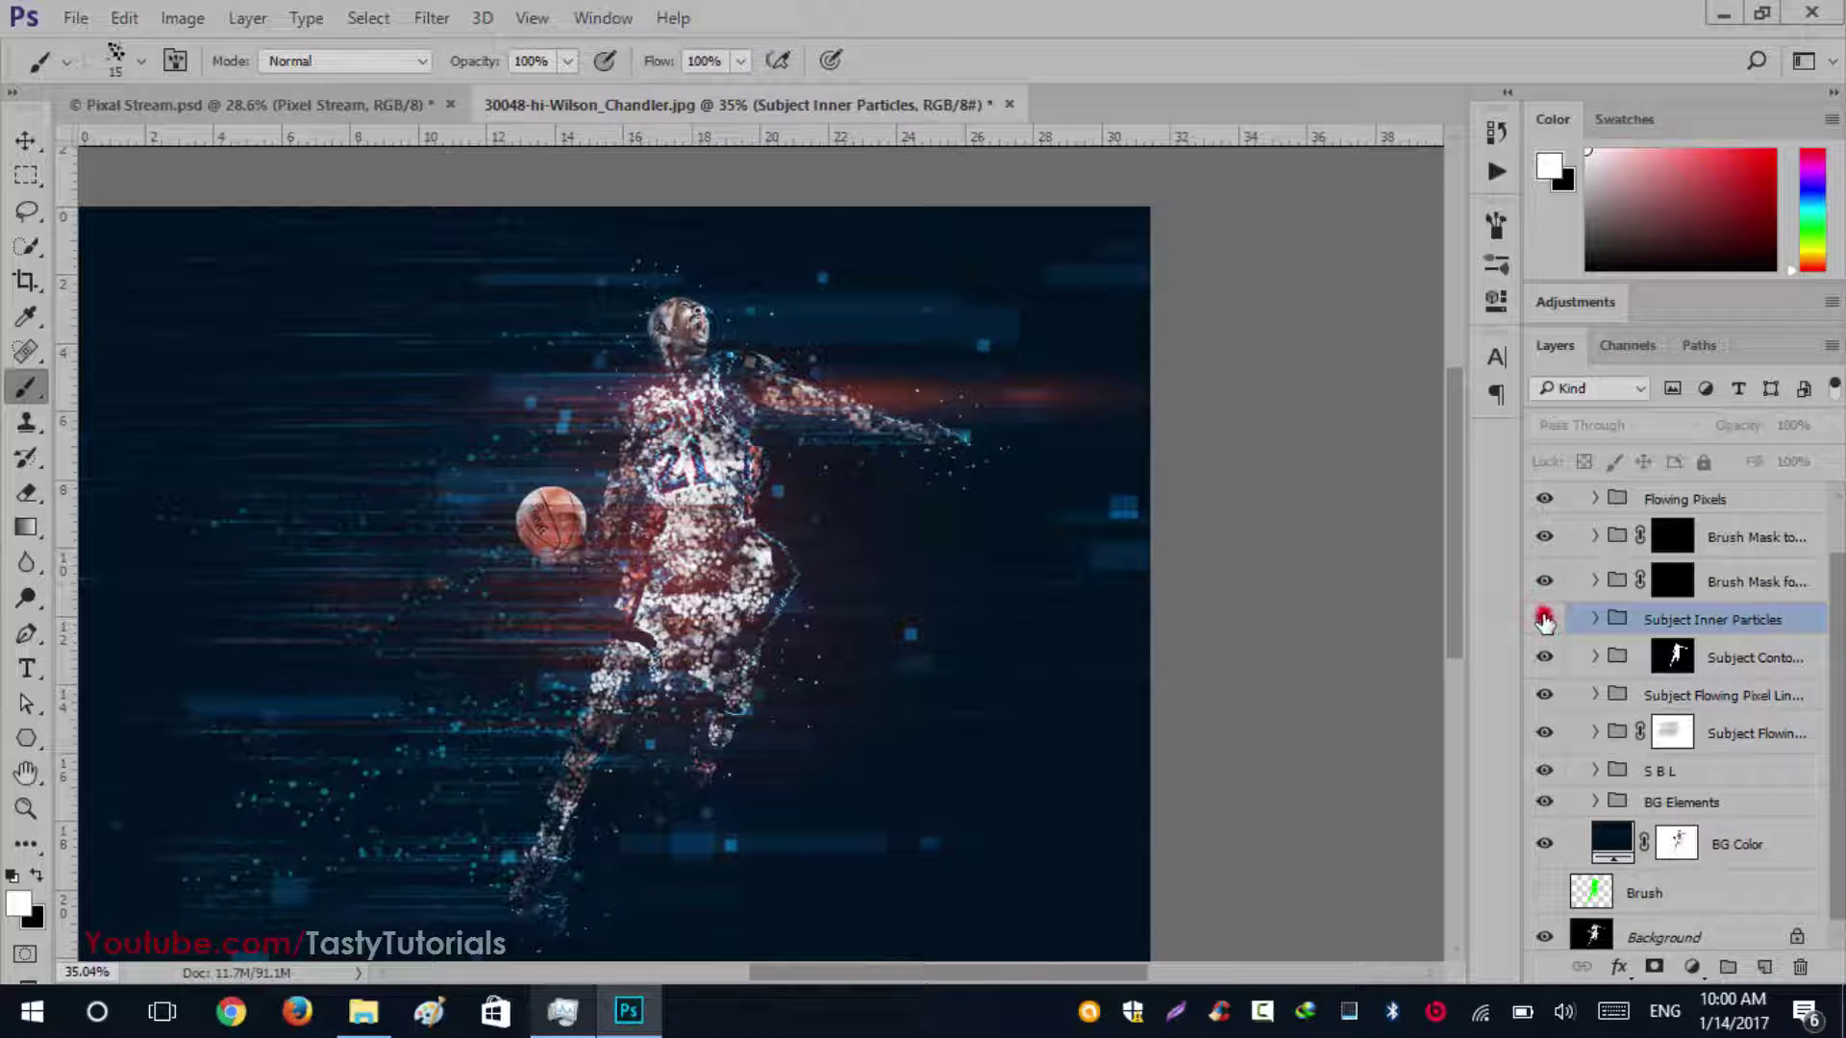
{"action": "left_click", "coordinate": [1544, 619]}
{"action": "scroll", "coordinate": [621, 475], "scroll_direction": "up", "scroll_amount": 3}
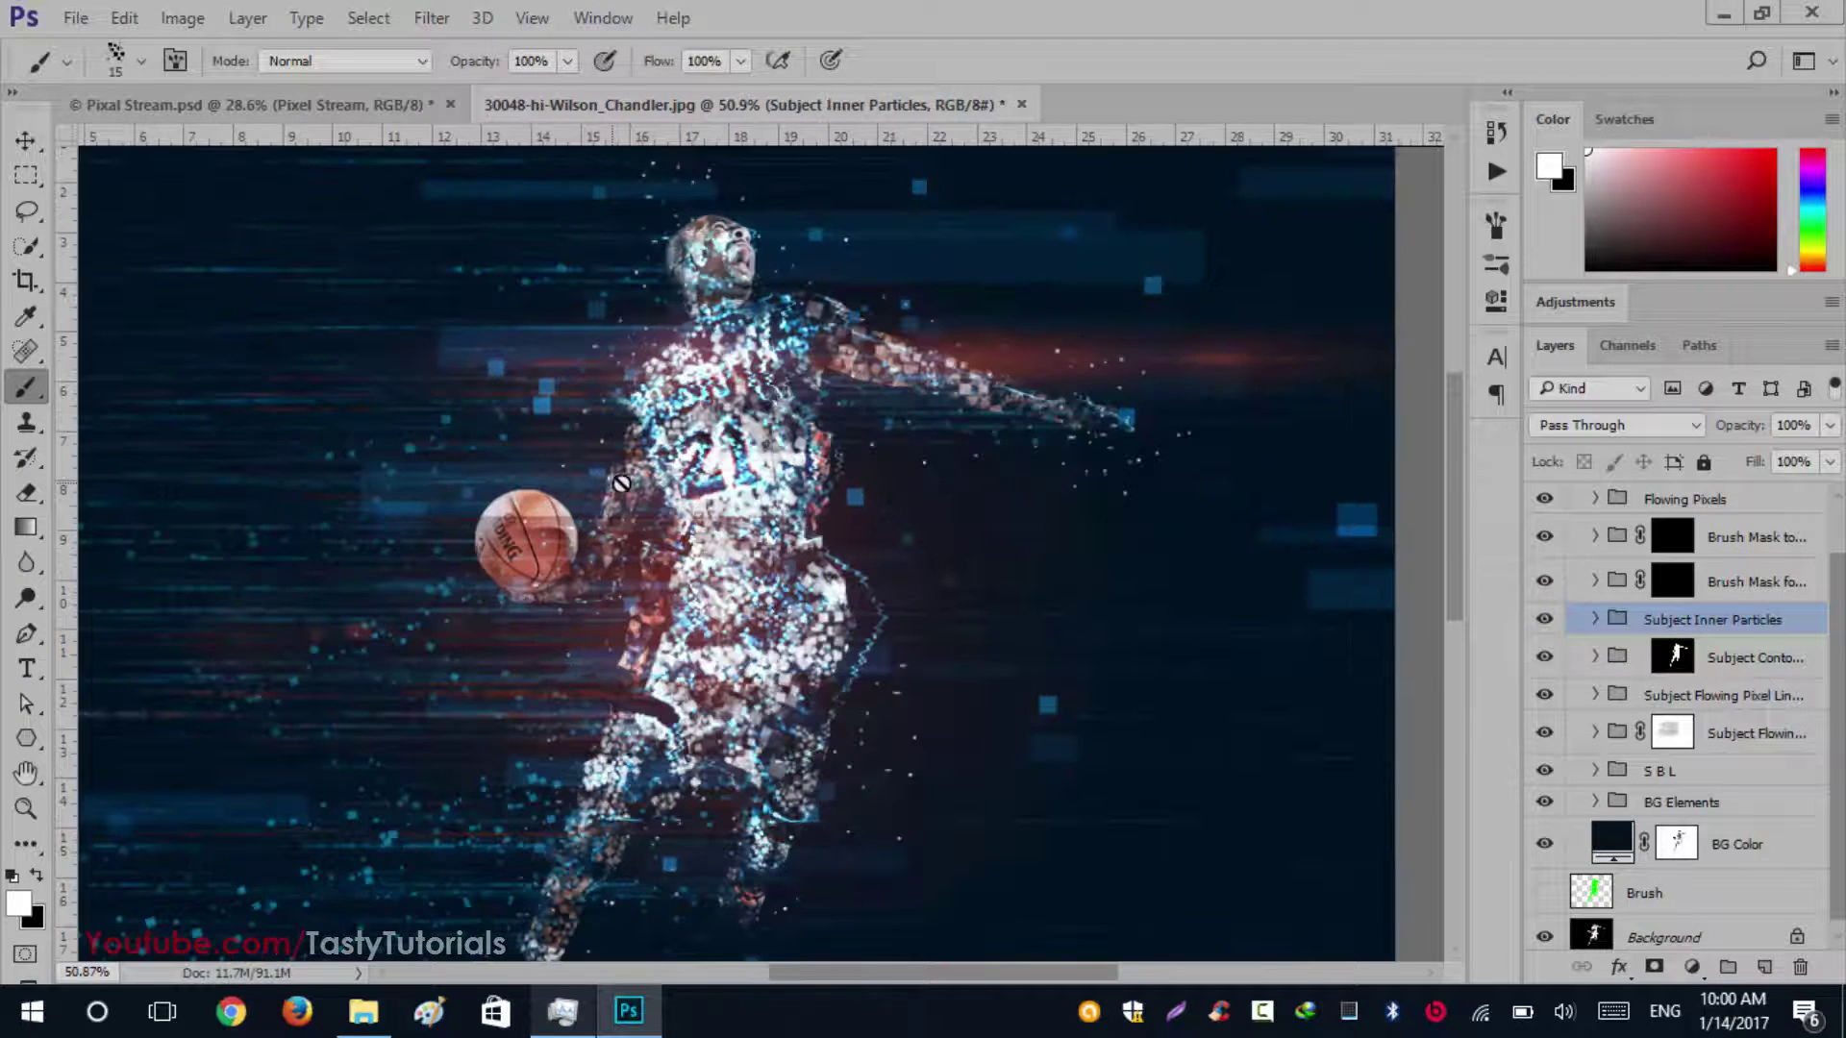
{"action": "scroll", "coordinate": [799, 537], "scroll_direction": "up", "scroll_amount": 1}
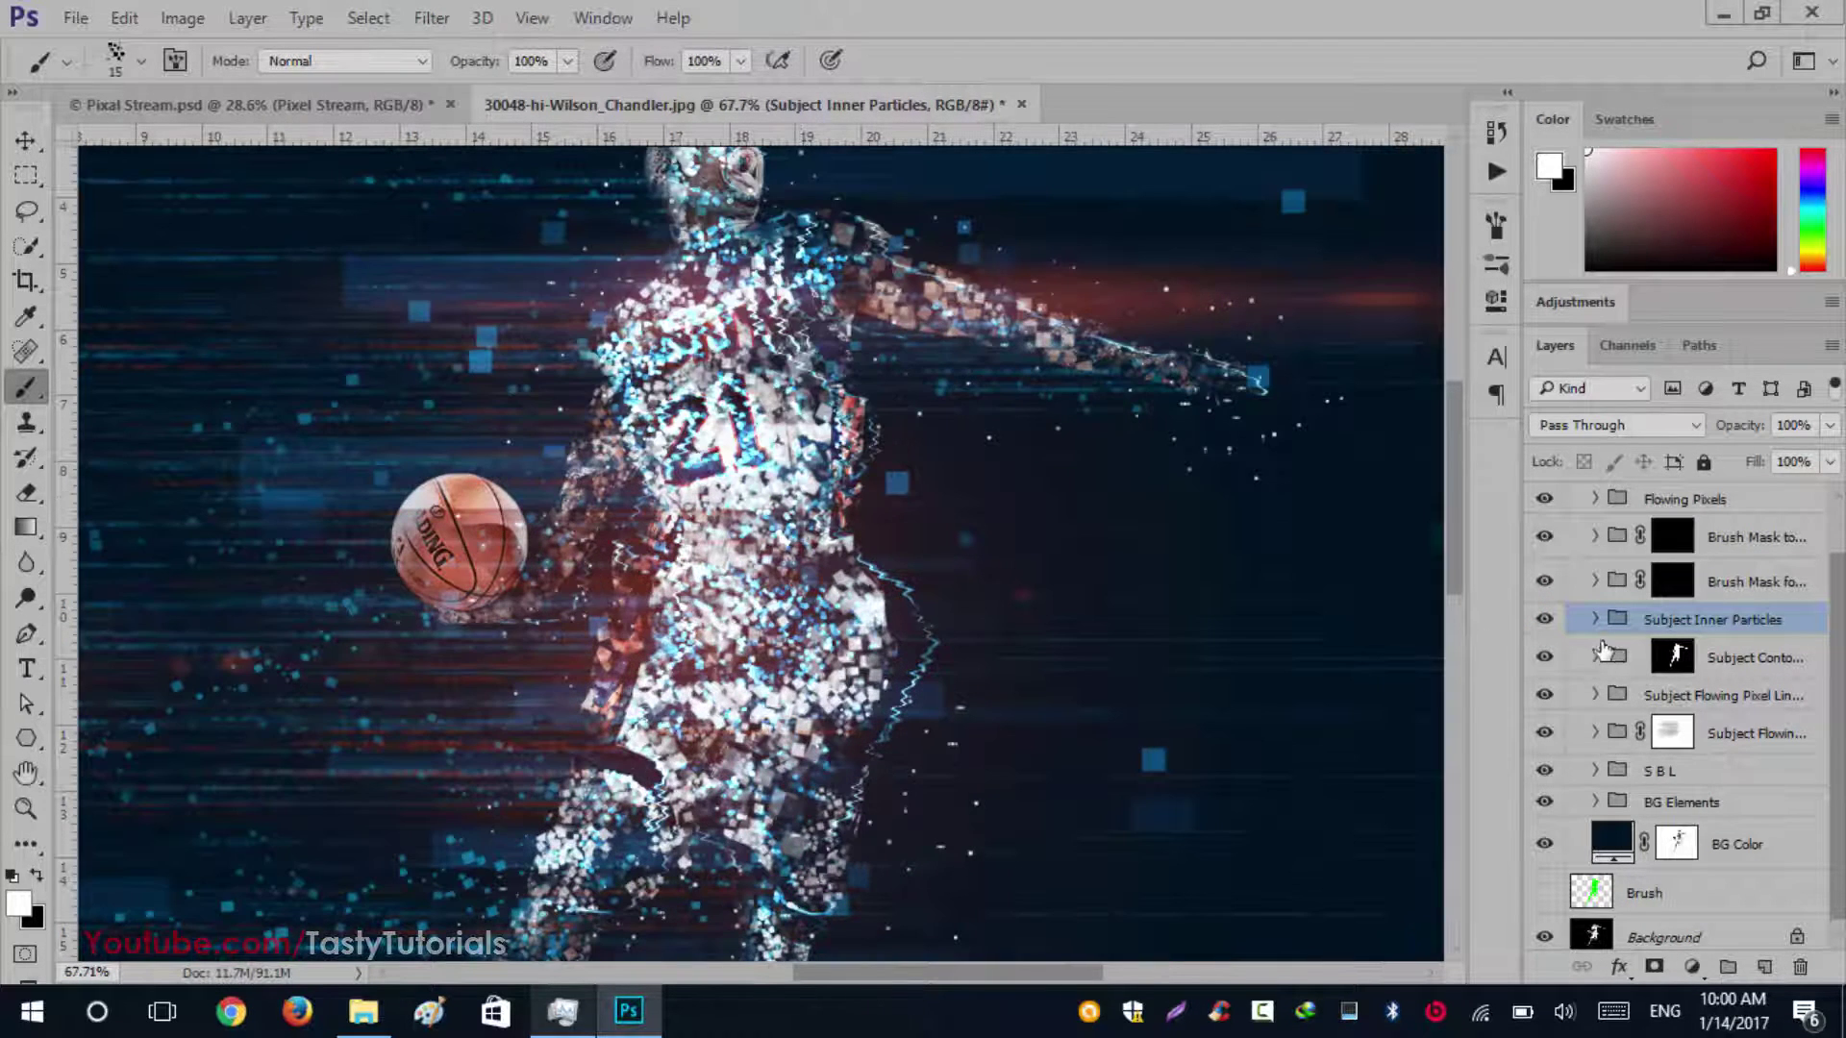
{"action": "left_click", "coordinate": [1544, 619]}
{"action": "left_click", "coordinate": [1544, 620]}
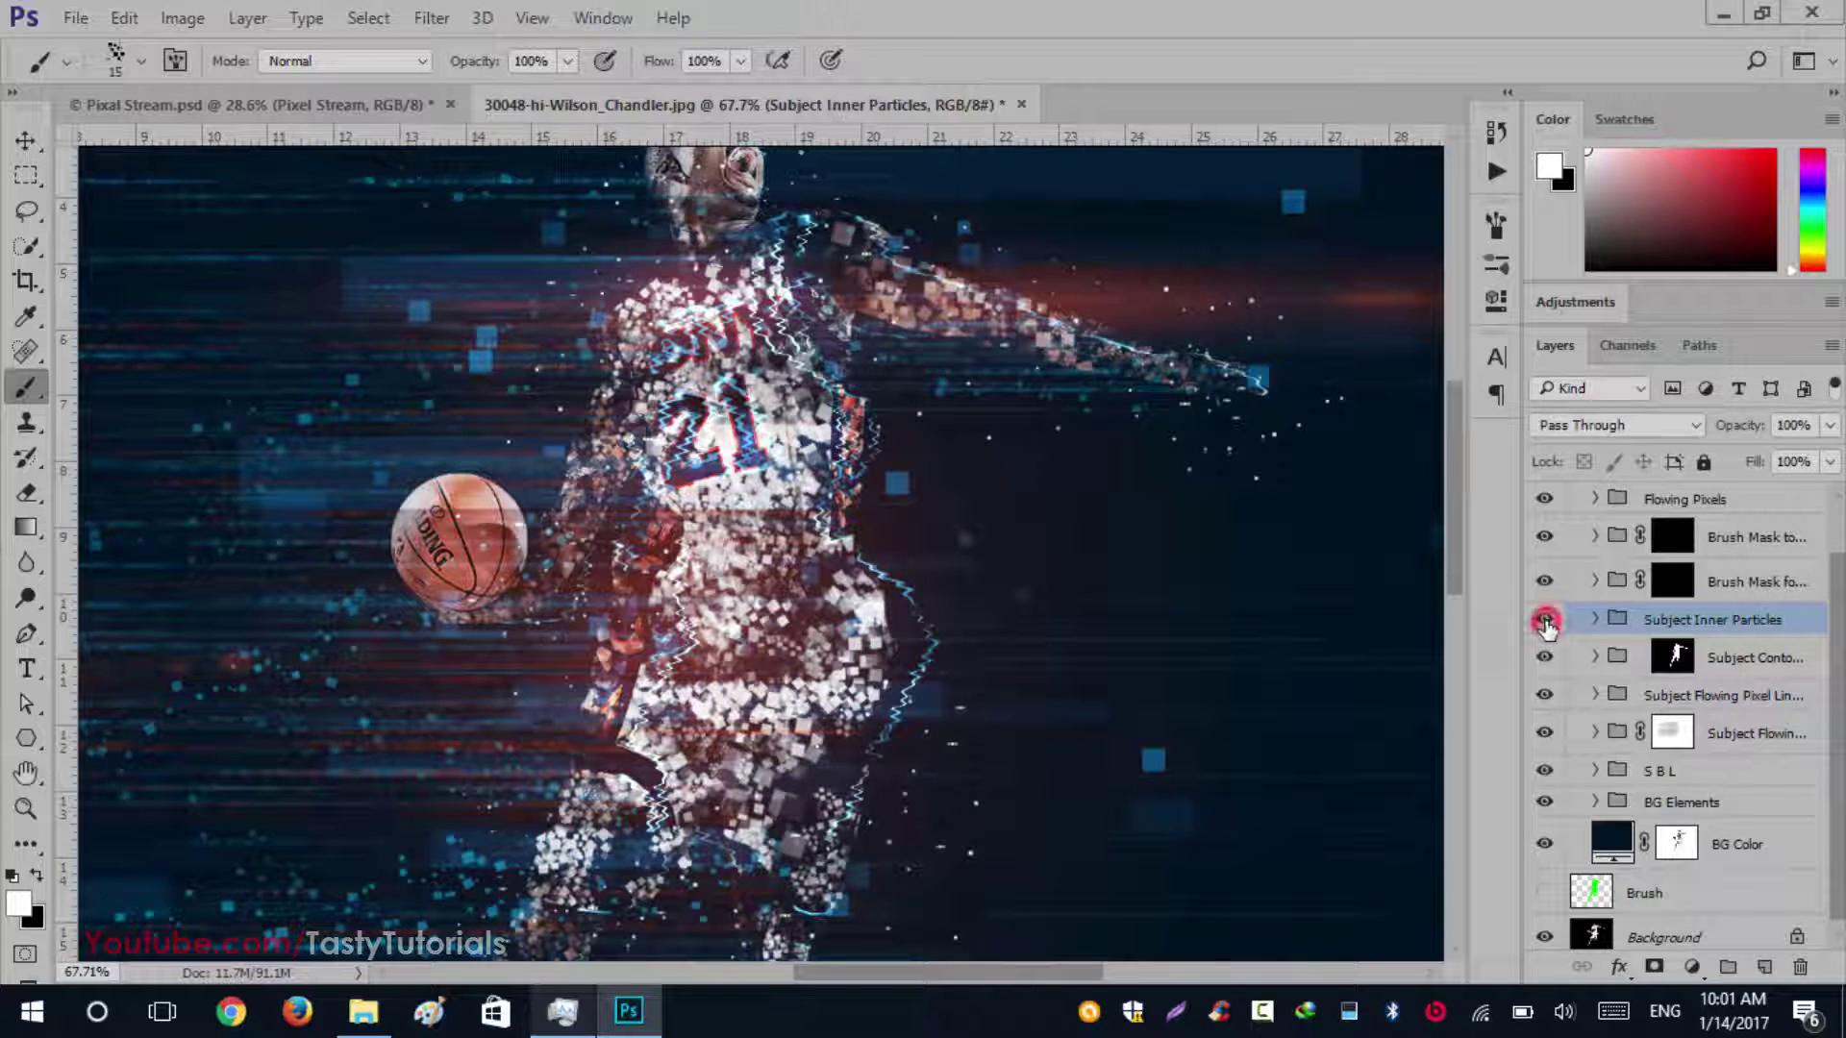
{"action": "scroll", "coordinate": [1039, 616], "scroll_direction": "down", "scroll_amount": 2}
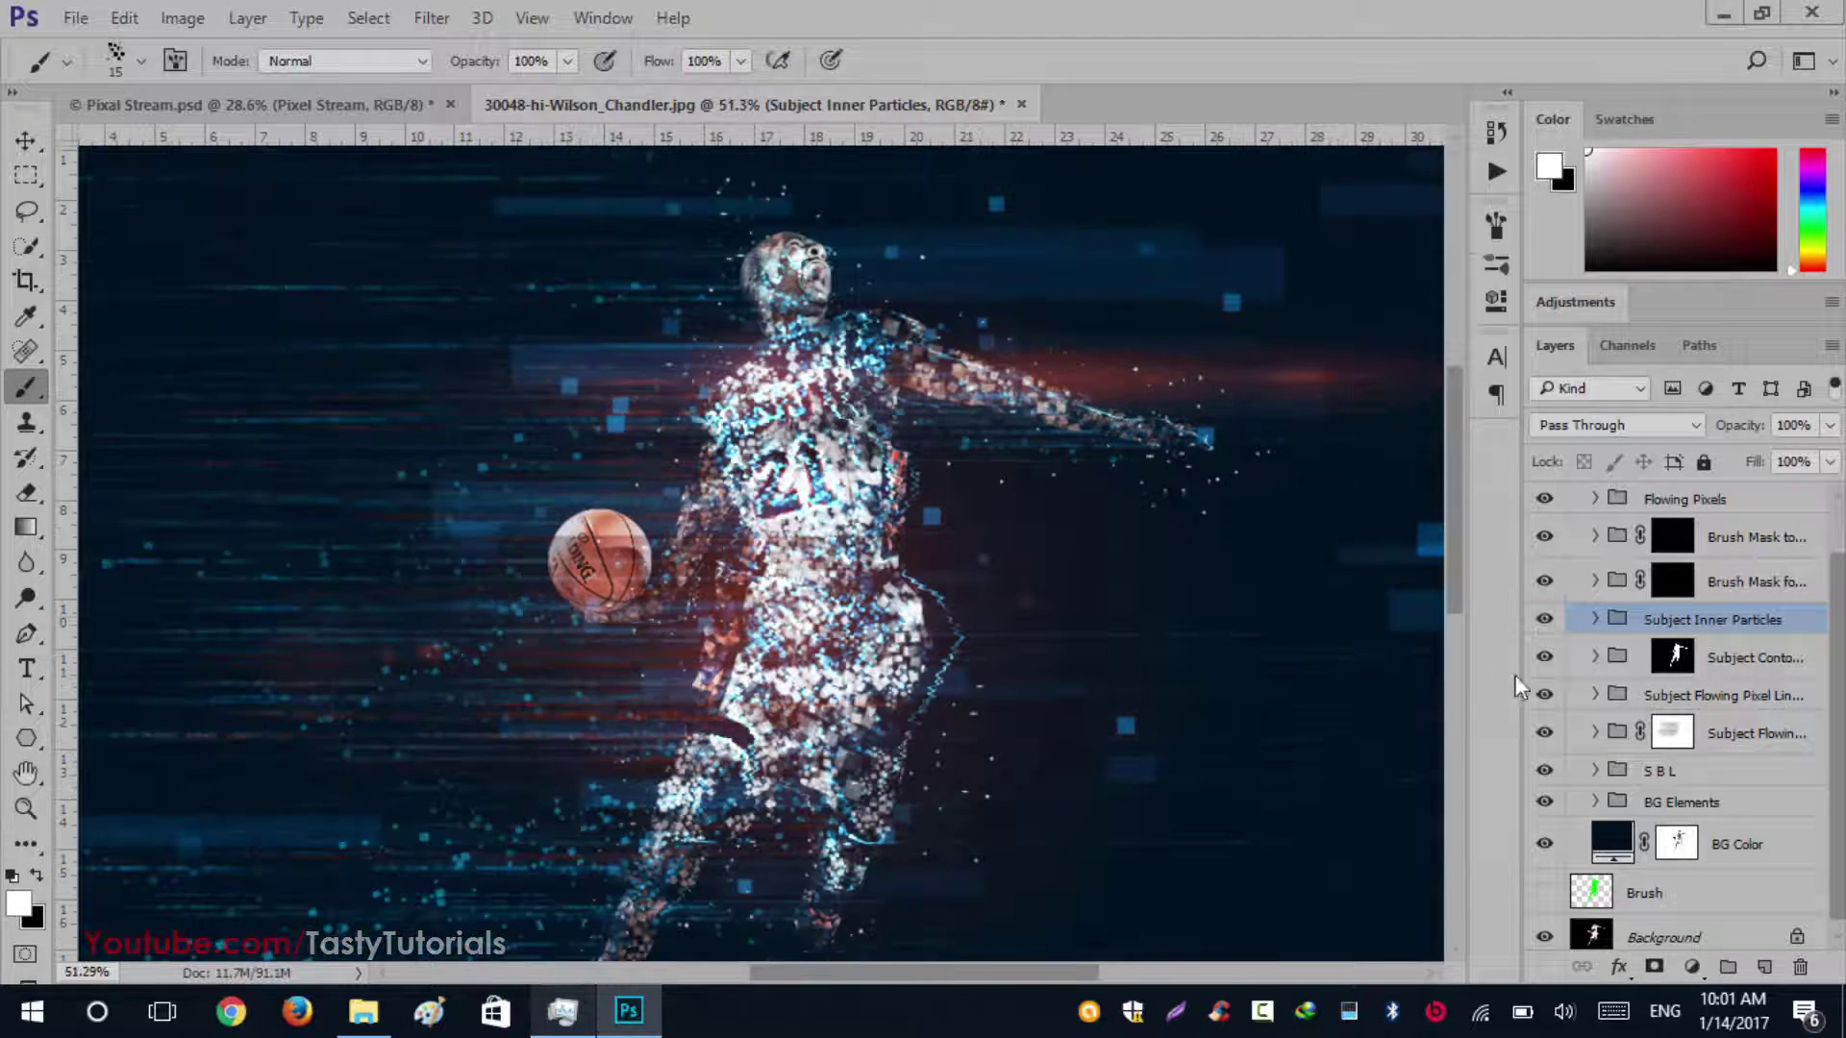
Compare the player with and without the subject contour group and the Subject Flowing Pixel Lines Enhanced group
{"action": "left_click", "coordinate": [1544, 660]}
{"action": "left_click", "coordinate": [1544, 660]}
{"action": "left_click", "coordinate": [1544, 660]}
{"action": "left_click", "coordinate": [1545, 660]}
{"action": "left_click", "coordinate": [1544, 695]}
{"action": "left_click", "coordinate": [1544, 695]}
{"action": "left_click", "coordinate": [1546, 659]}
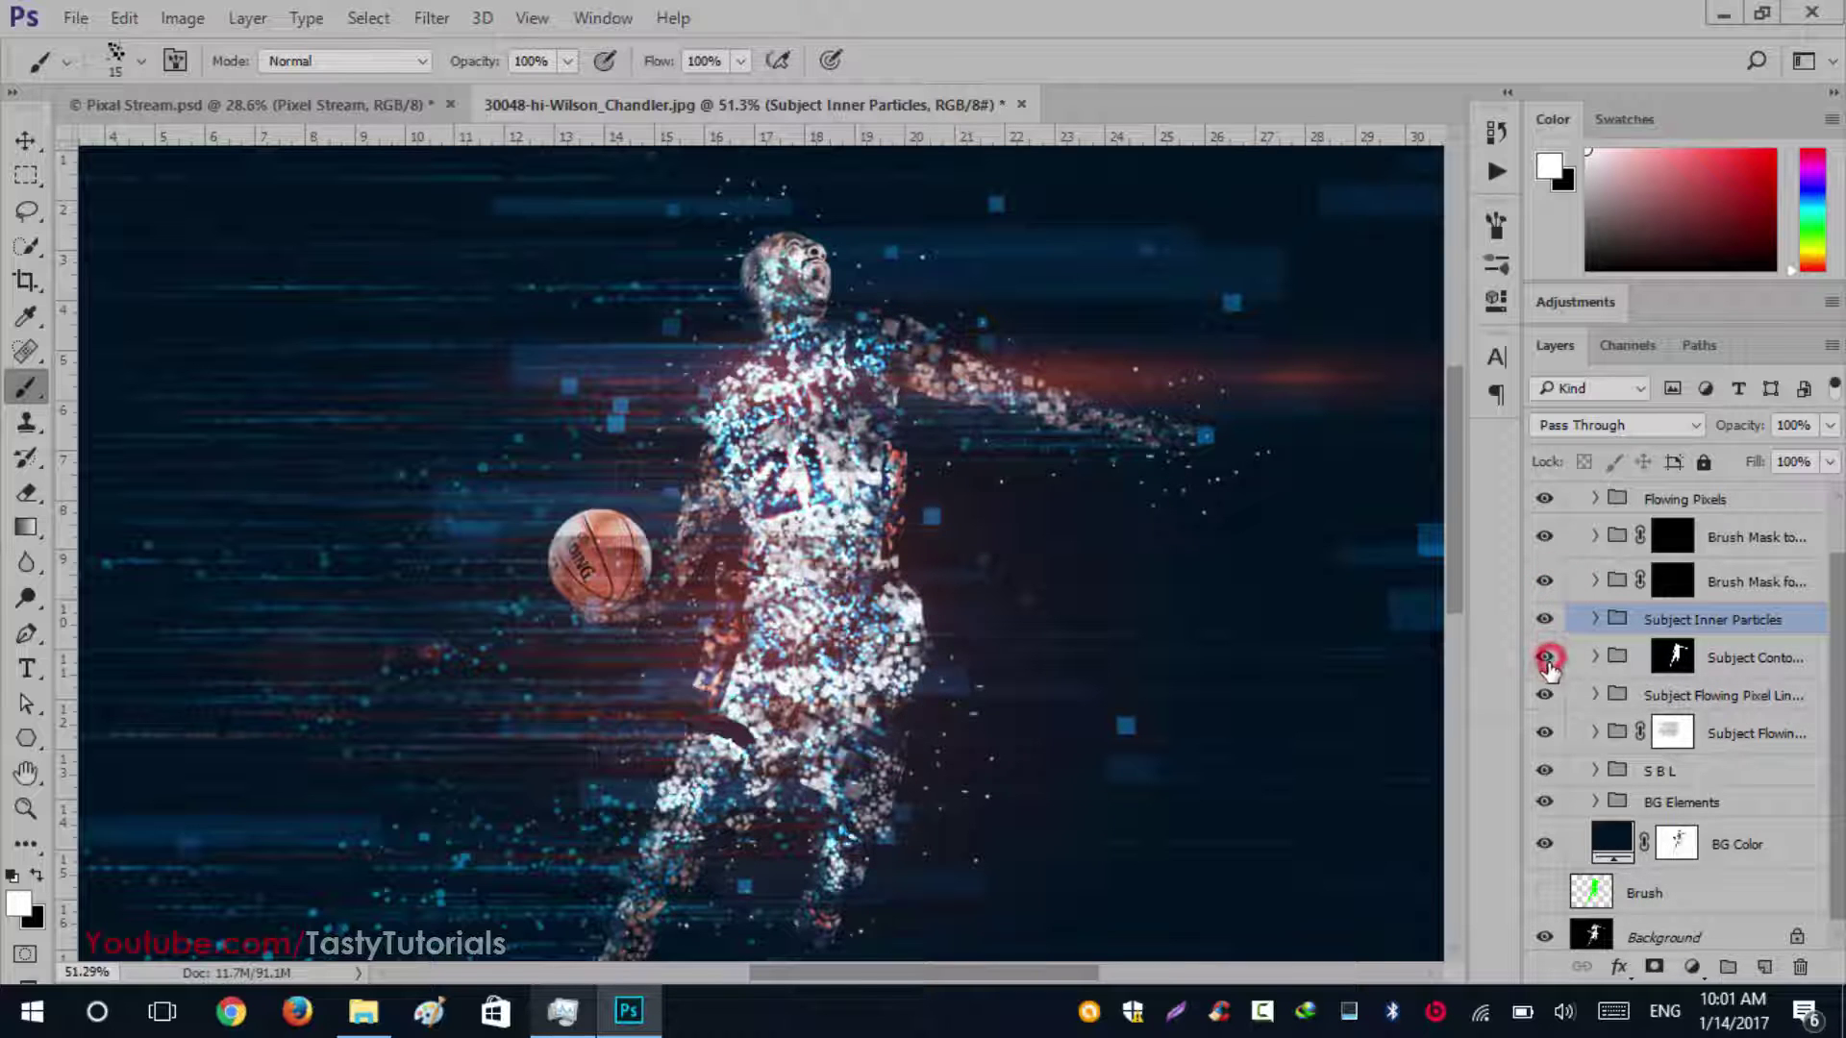
{"action": "left_click", "coordinate": [1546, 659]}
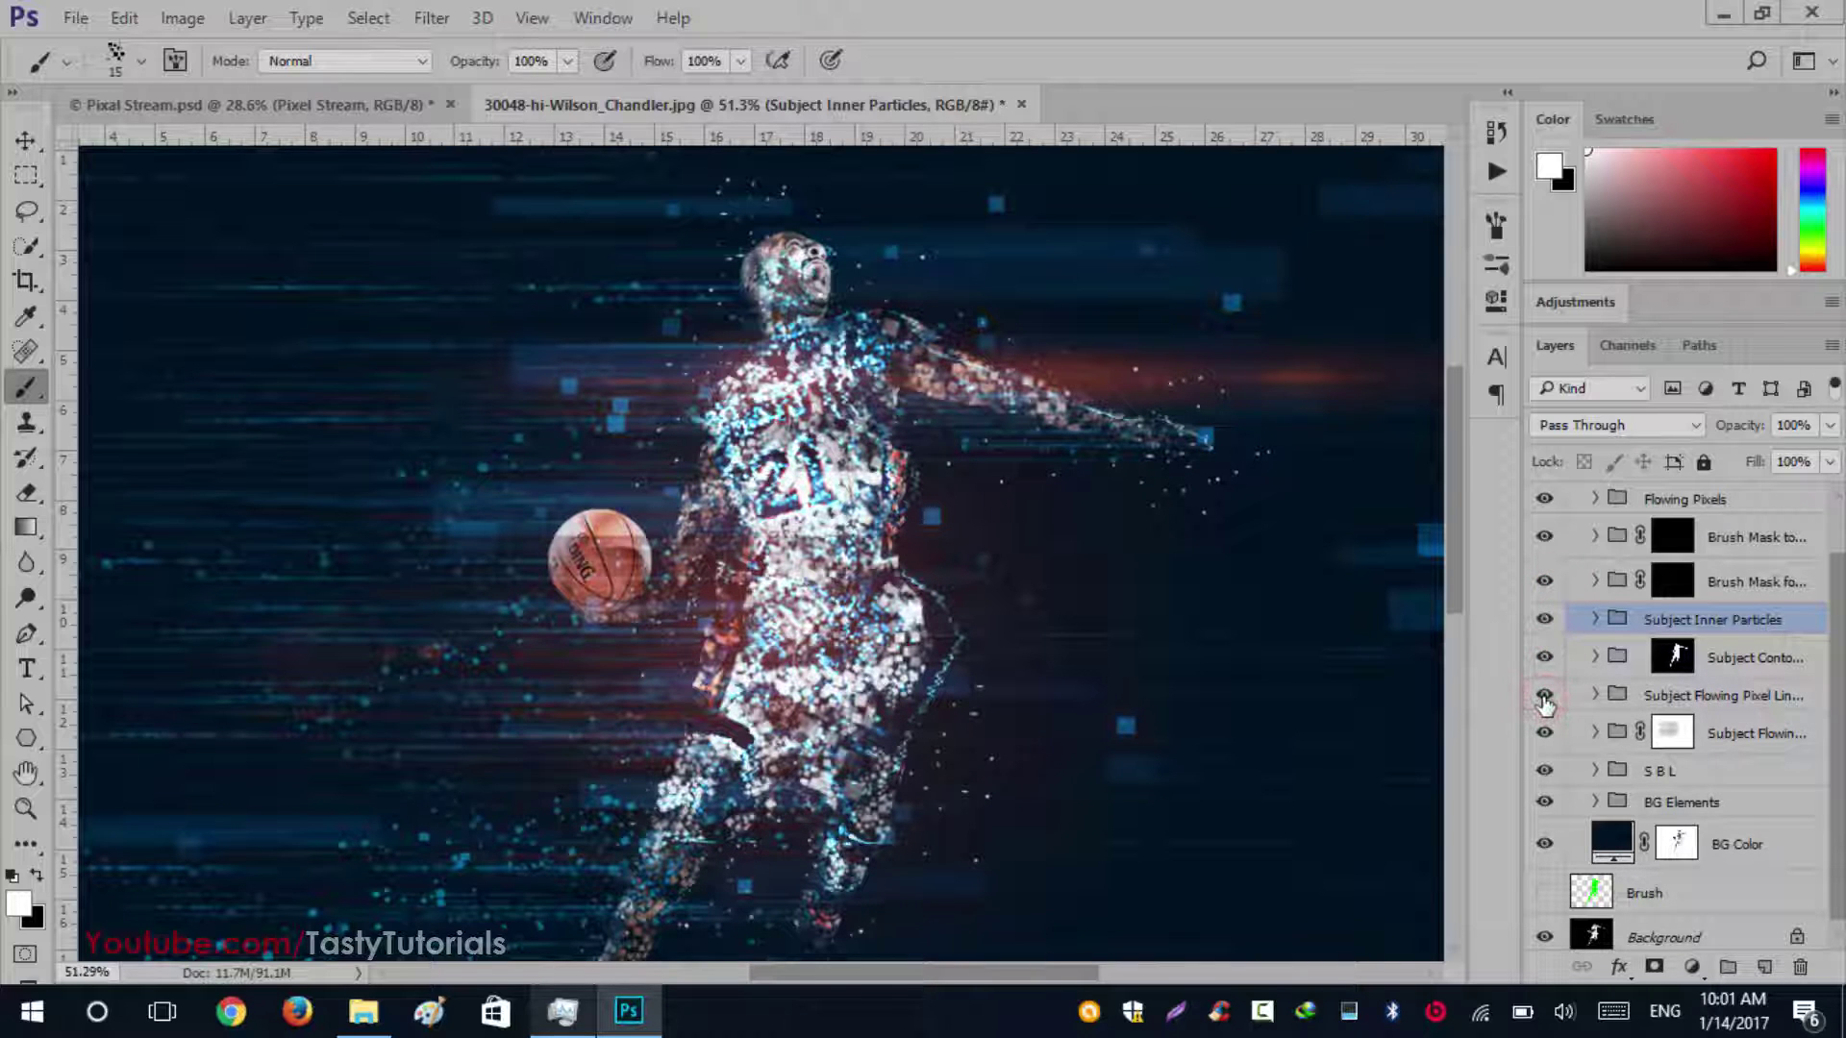
Compare the image with and without the Subject Flowing Pixel Lines Enhanced group, and enclose that group in a new group
{"action": "left_click", "coordinate": [1711, 693]}
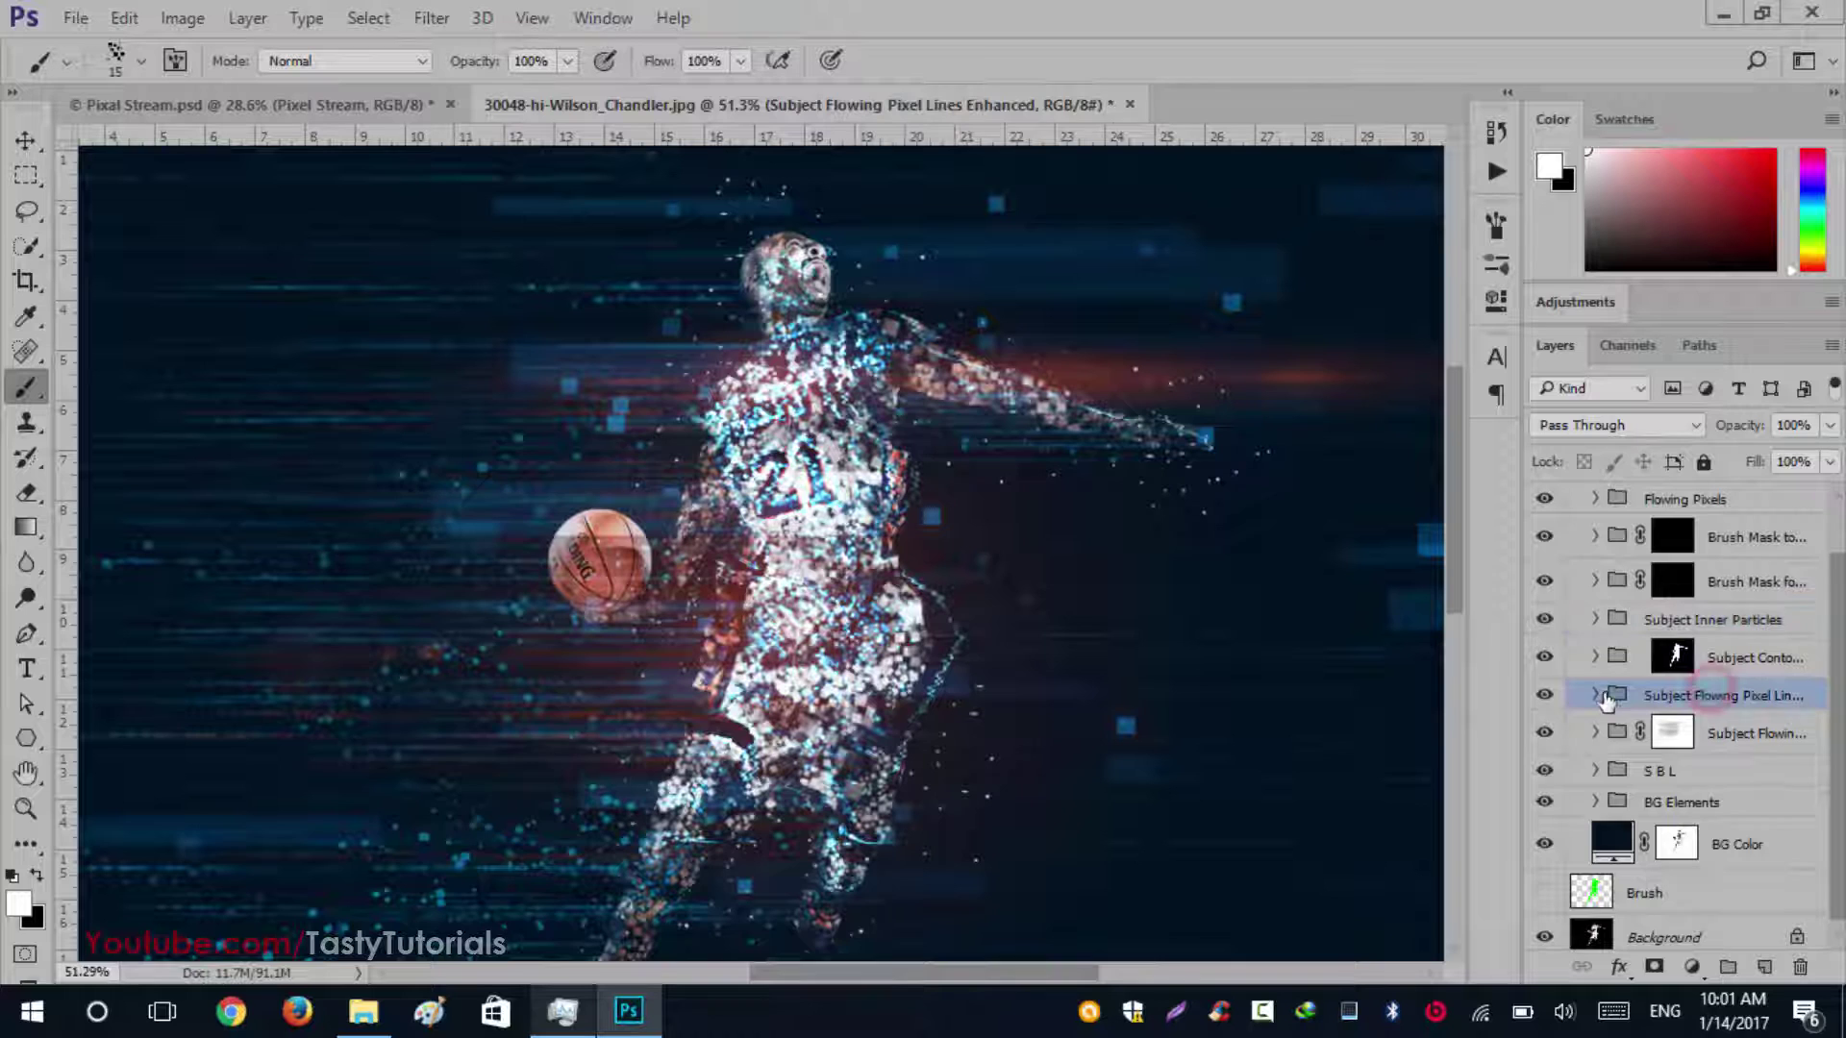
{"action": "left_click", "coordinate": [1543, 694]}
{"action": "left_click", "coordinate": [1543, 694]}
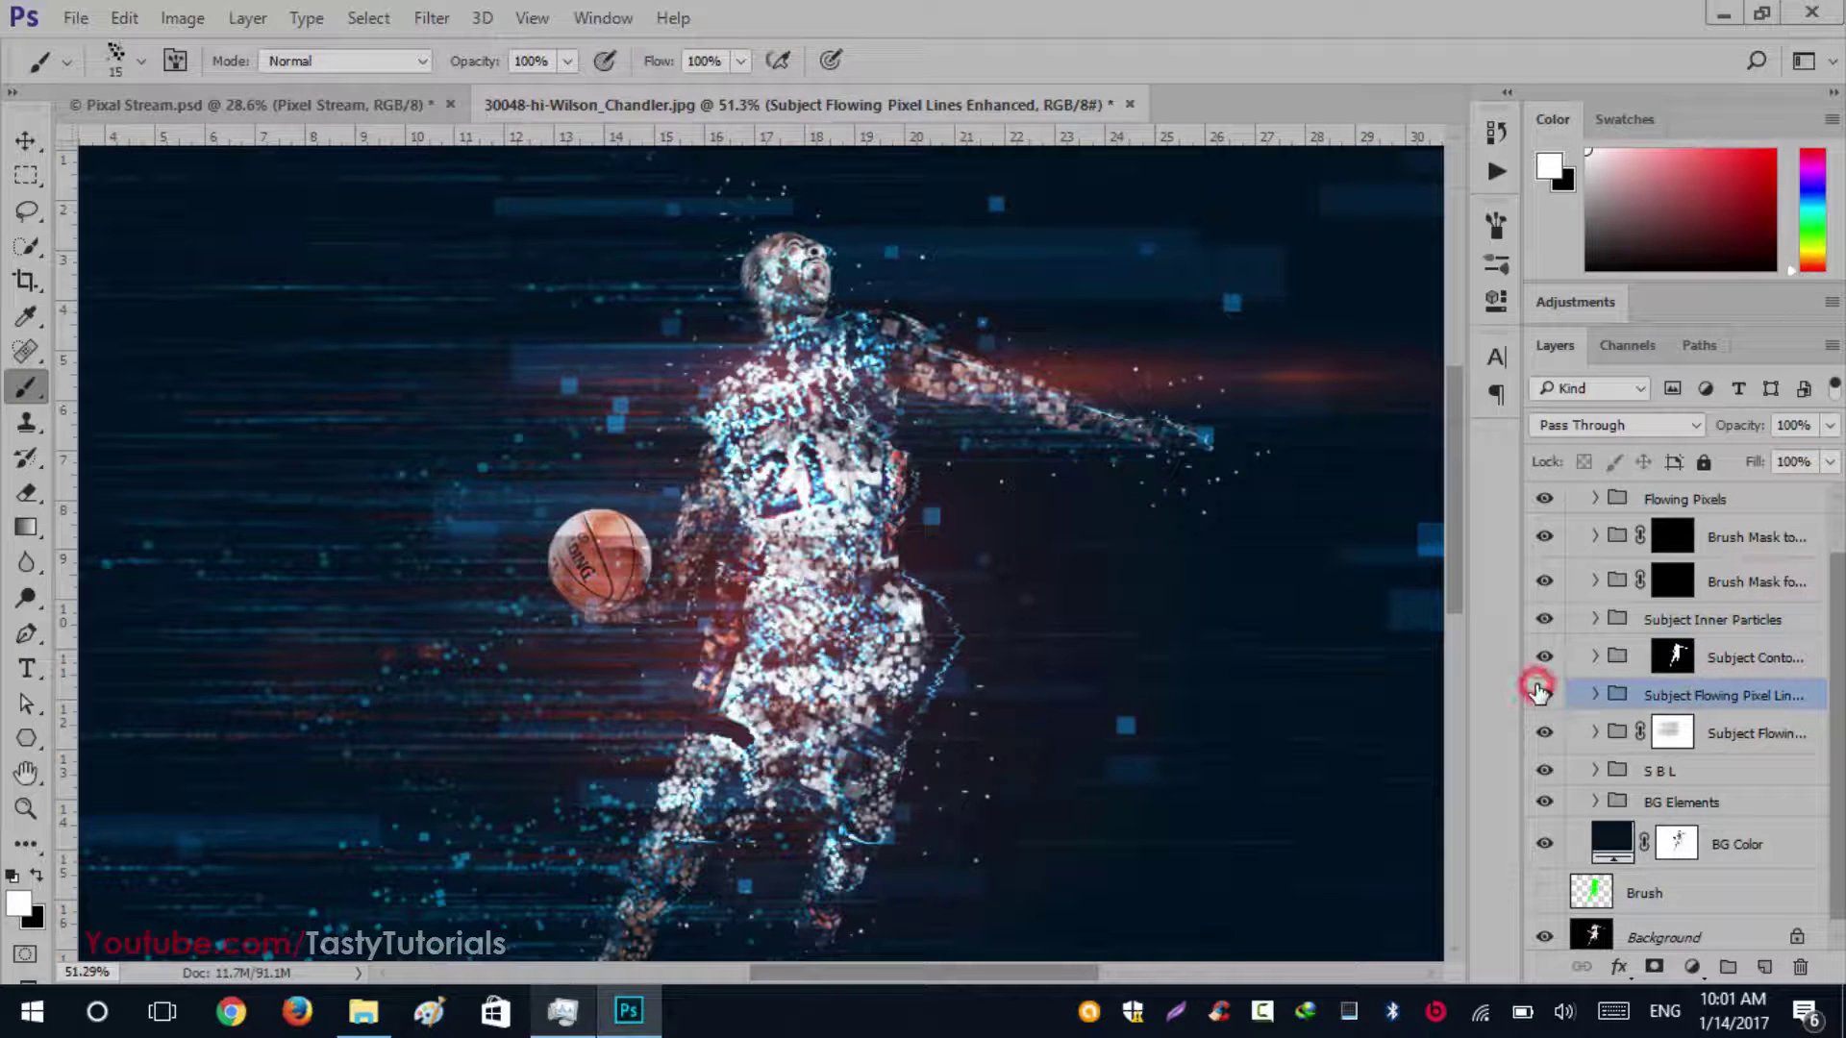
{"action": "left_click", "coordinate": [1597, 695]}
{"action": "left_click", "coordinate": [1597, 695]}
{"action": "key", "text": "ctrl+g"}
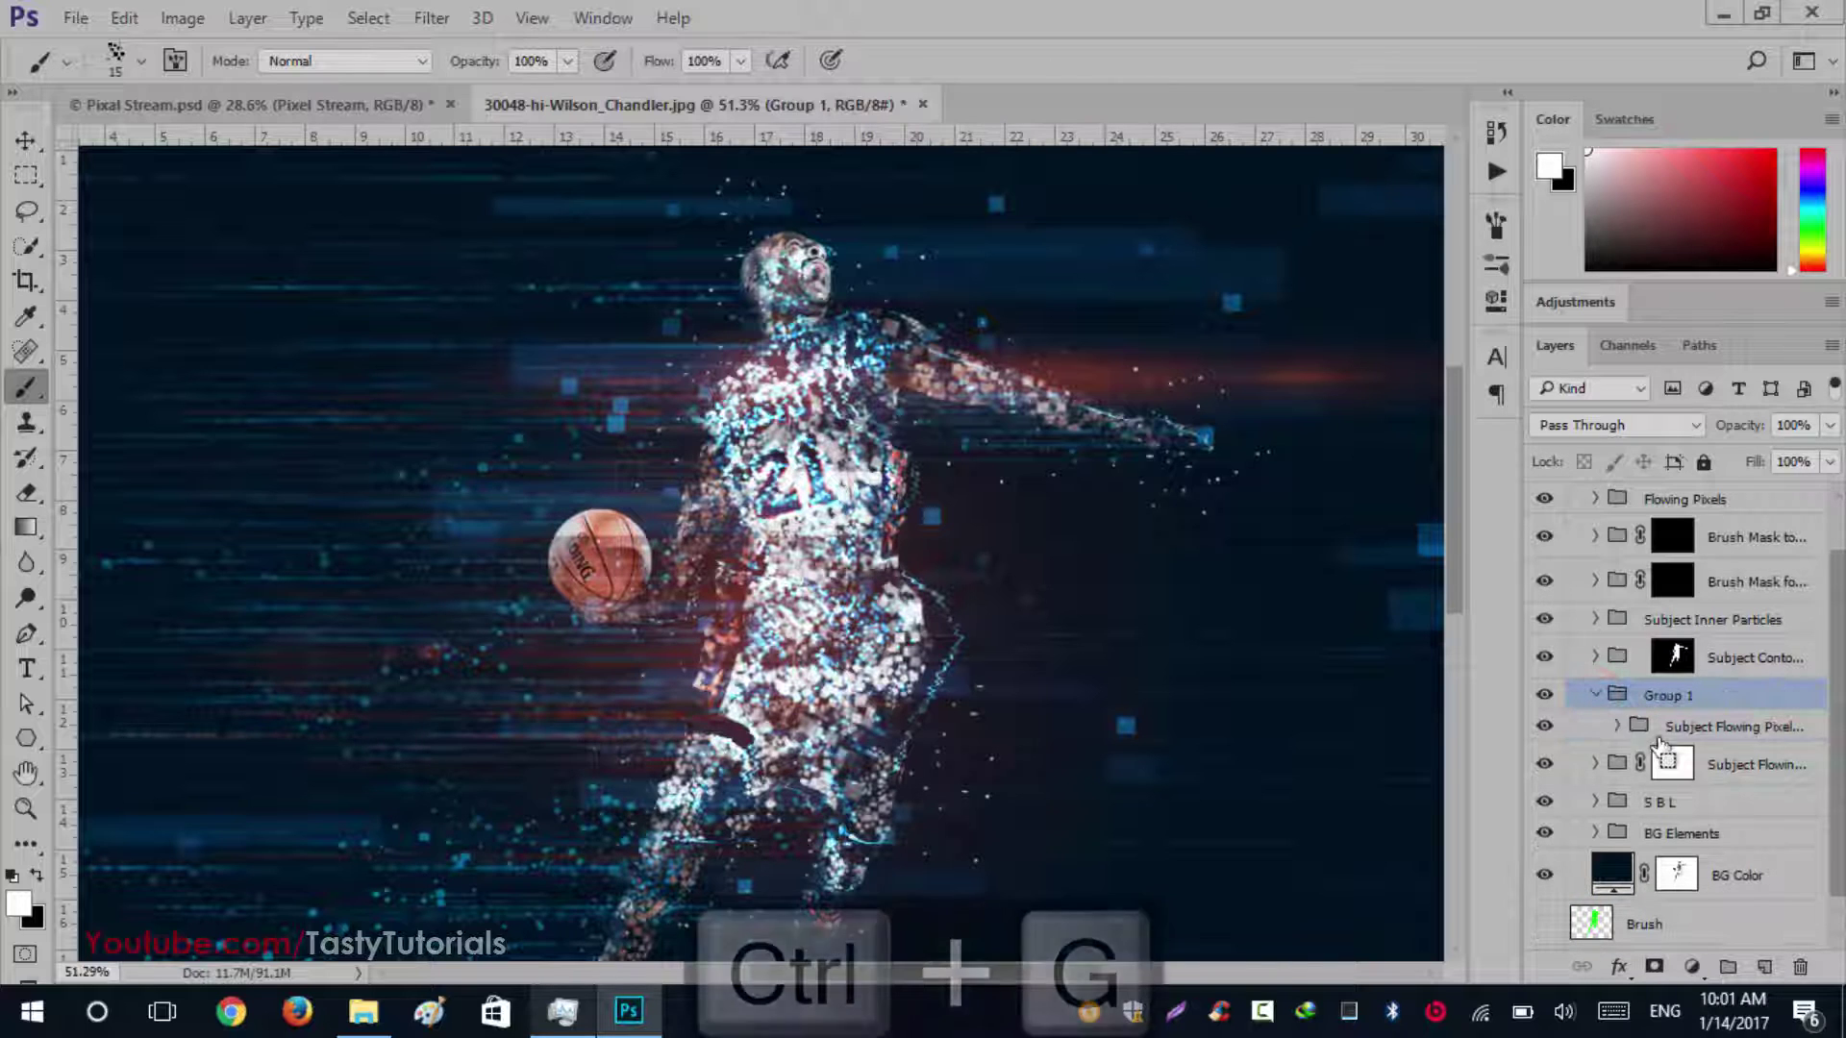
Duplicate Subject Flowing Pixel Lines Enhanced twice inside the new group, and undo the second copy
{"action": "left_click", "coordinate": [1692, 728]}
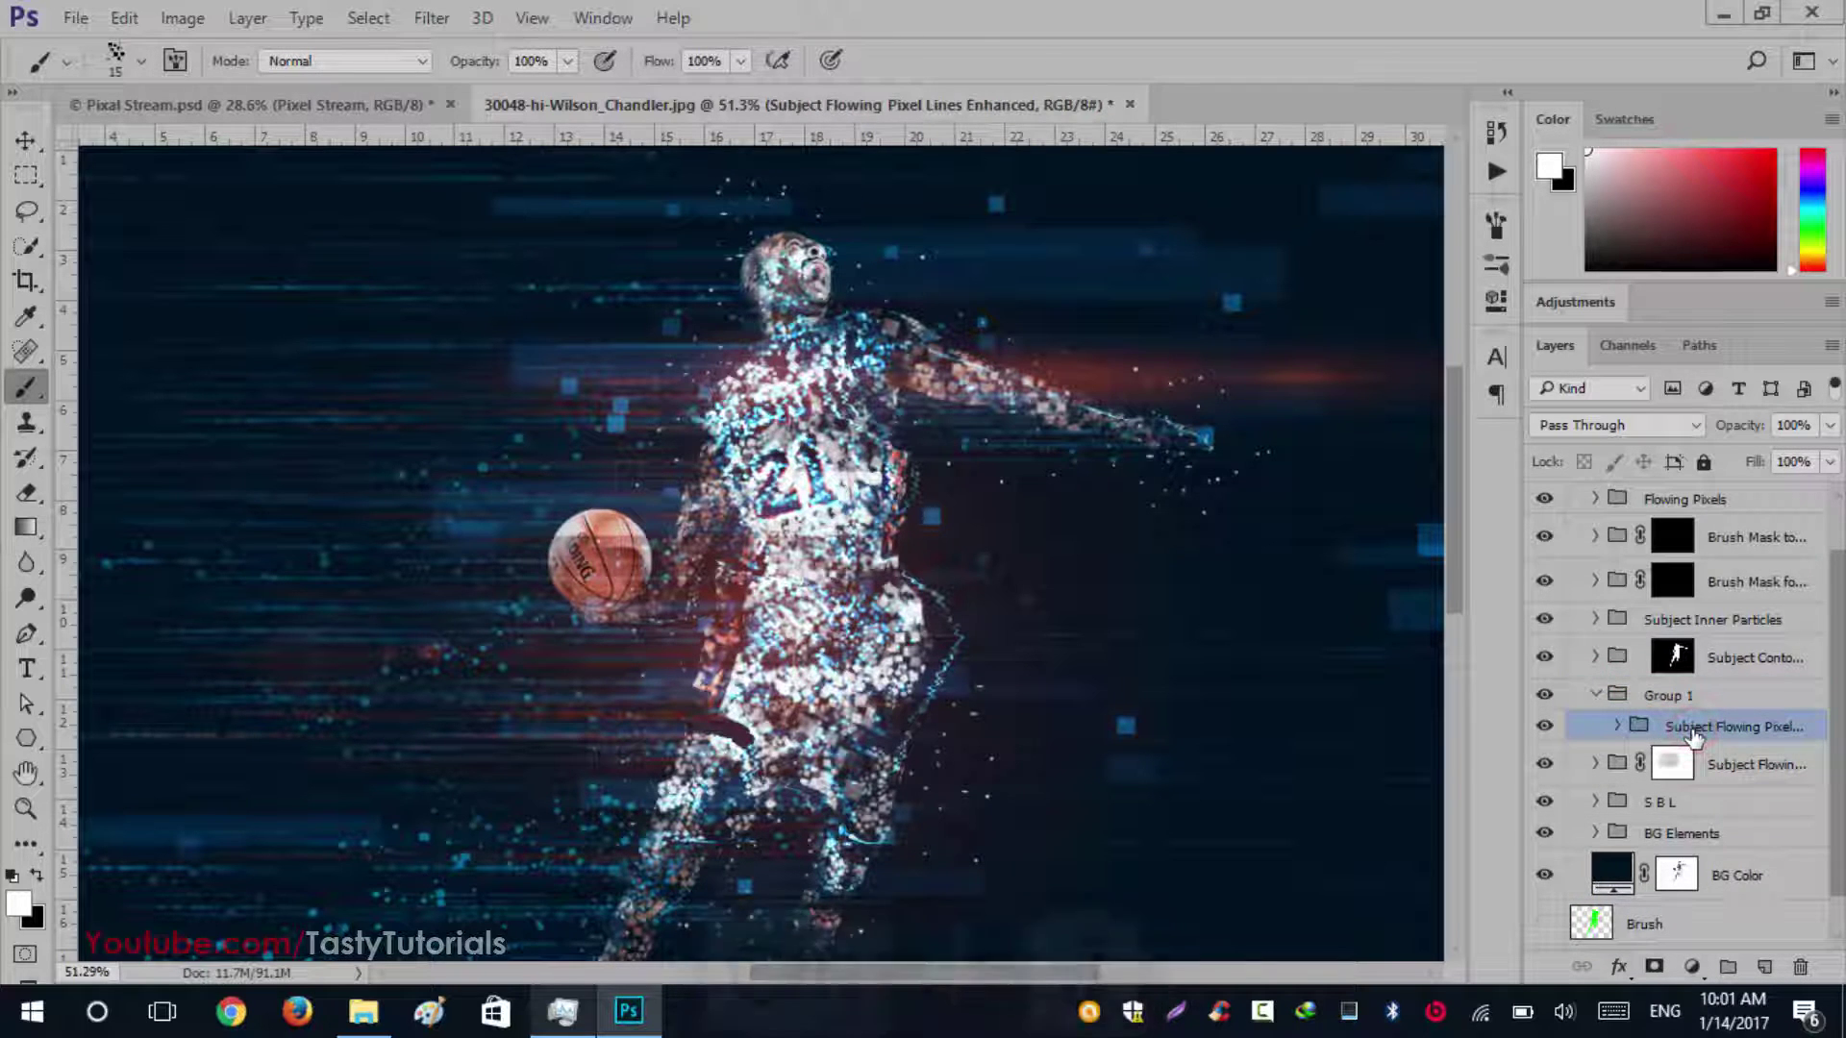
{"action": "key", "text": "ctrl+j"}
{"action": "key", "text": "ctrl+j"}
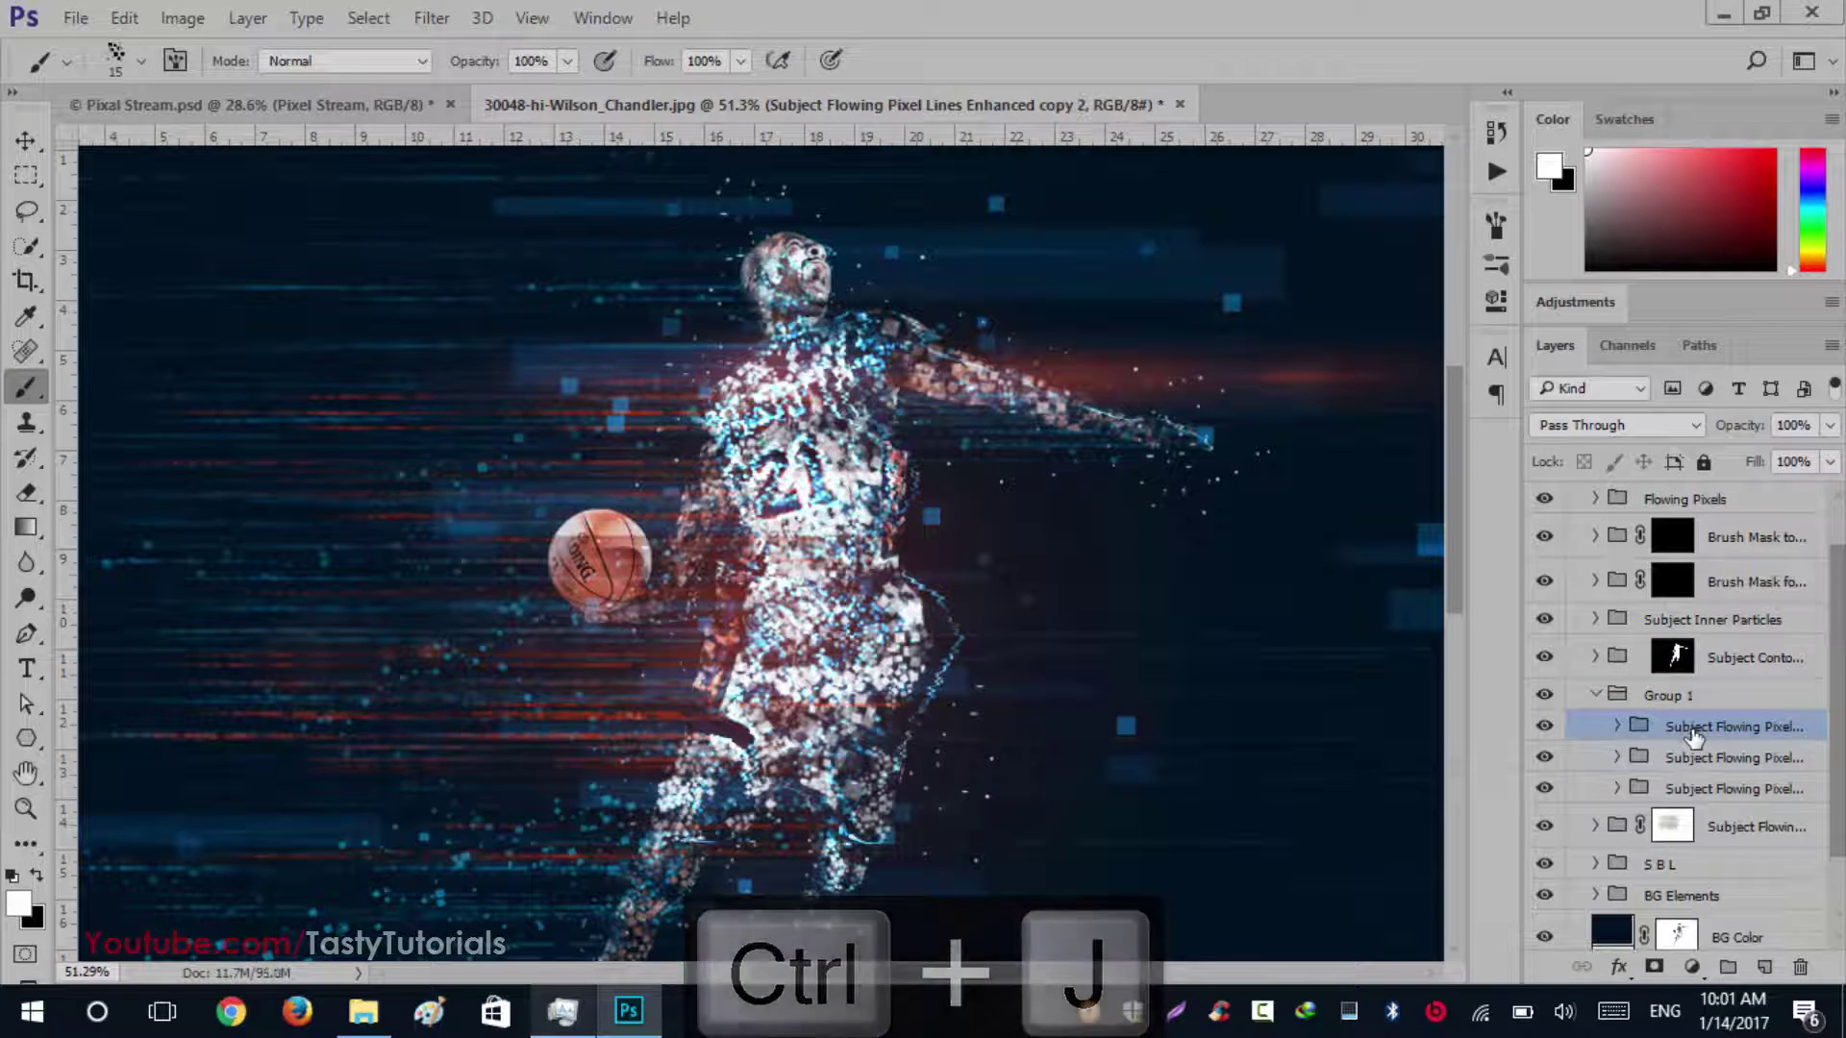
{"action": "key", "text": "ctrl+alt+z"}
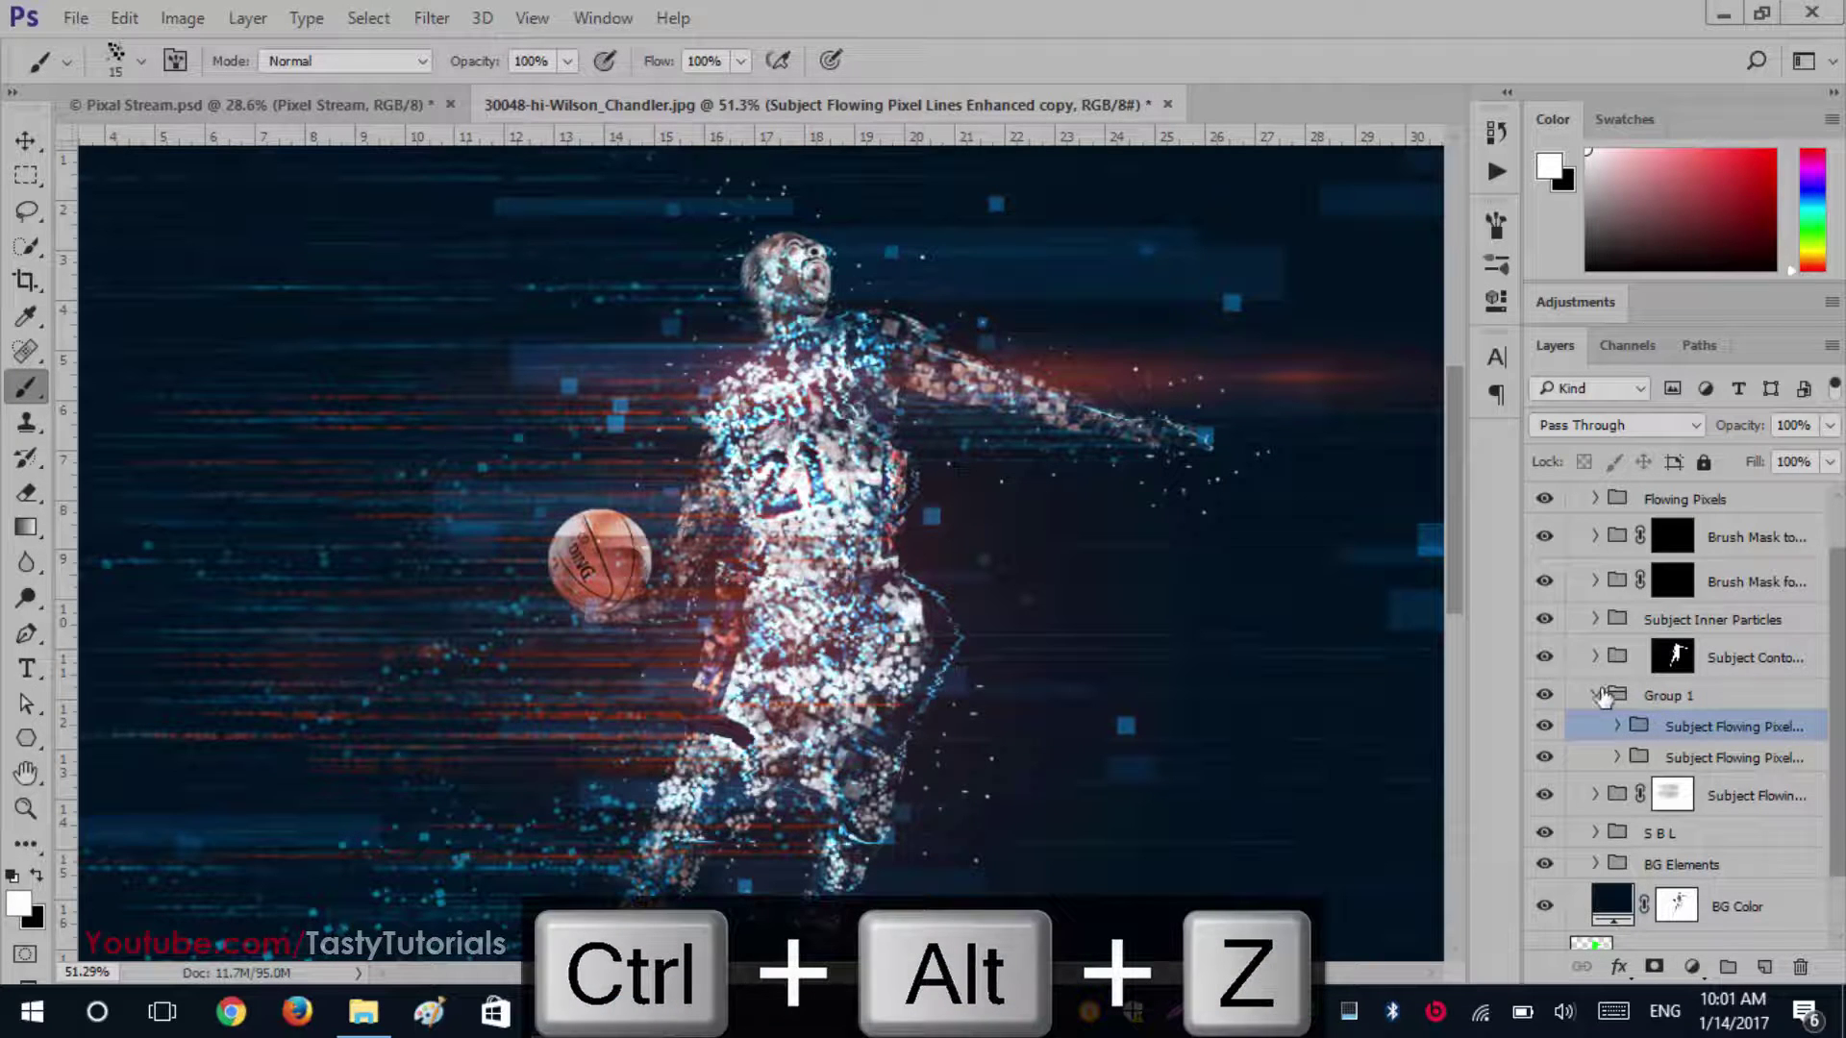
Rename the group enclosing the Subject Flowing Pixel Lines Enhanced copies as S F P, and collapse it
{"action": "left_click", "coordinate": [1610, 694]}
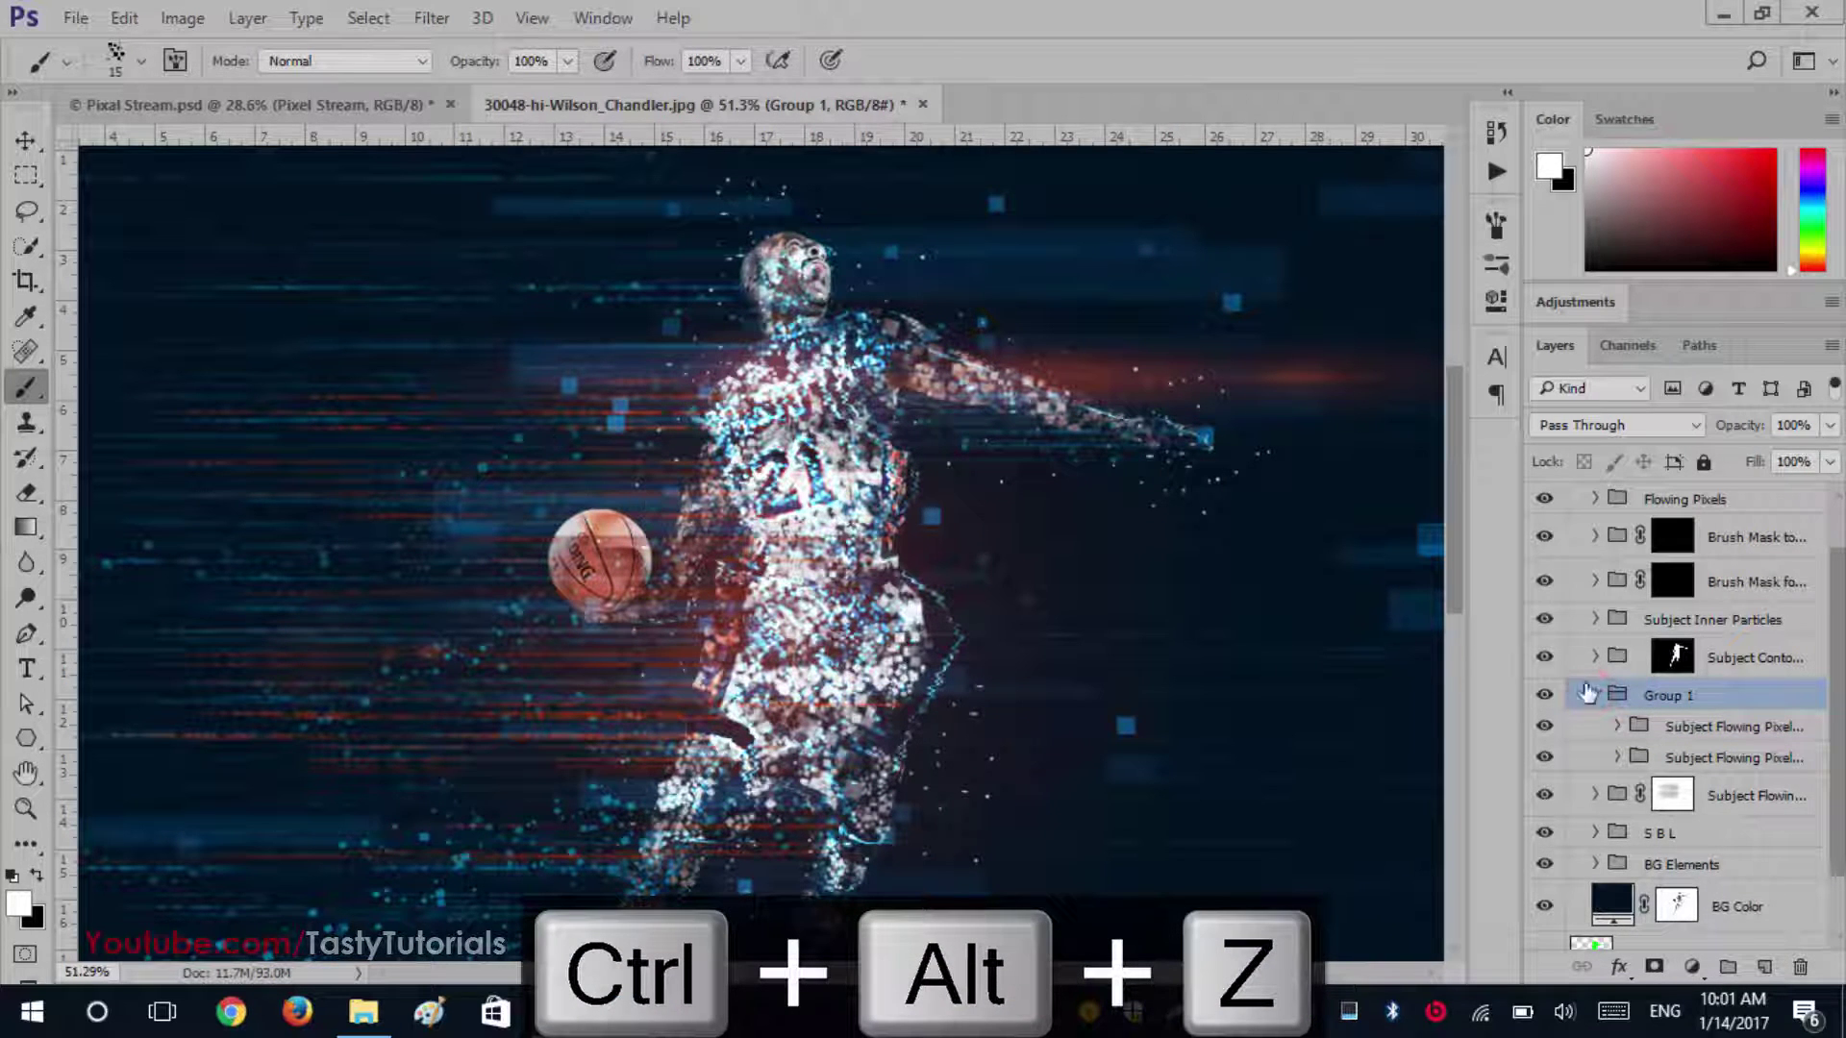
{"action": "double_click", "coordinate": [1650, 695]}
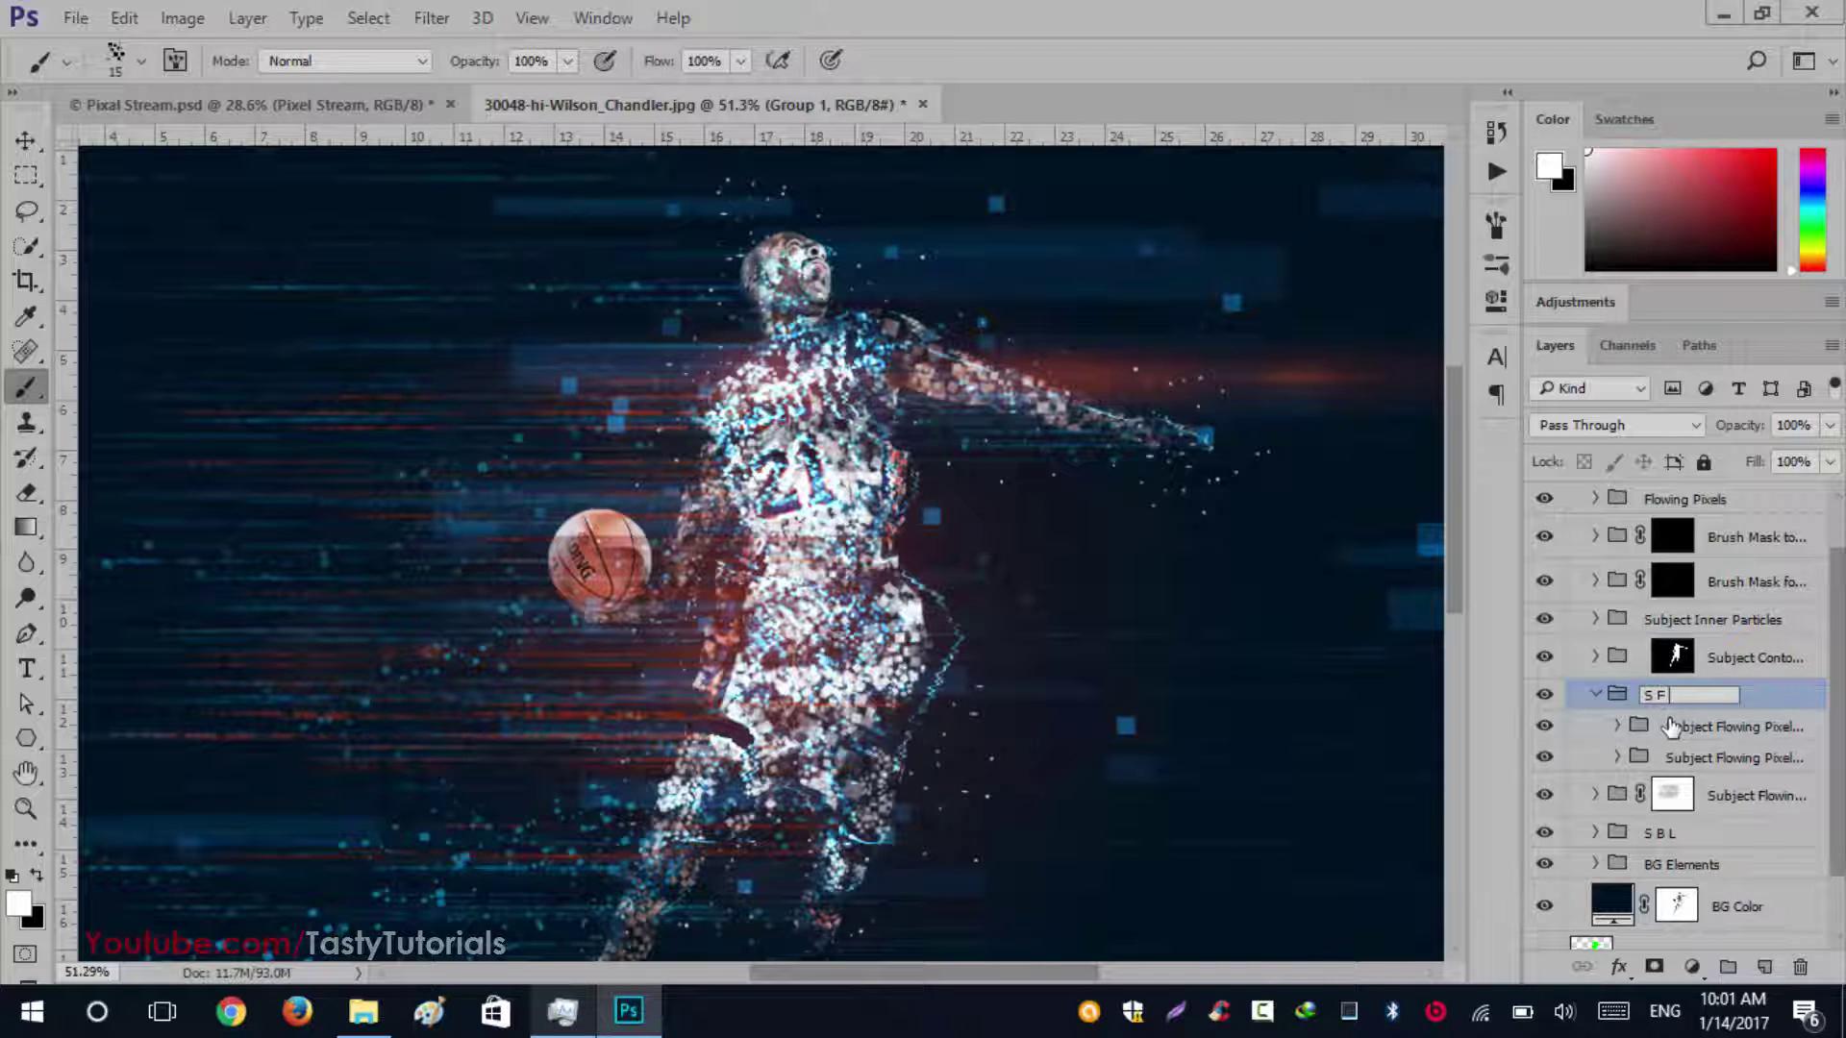
{"action": "key", "text": "Return"}
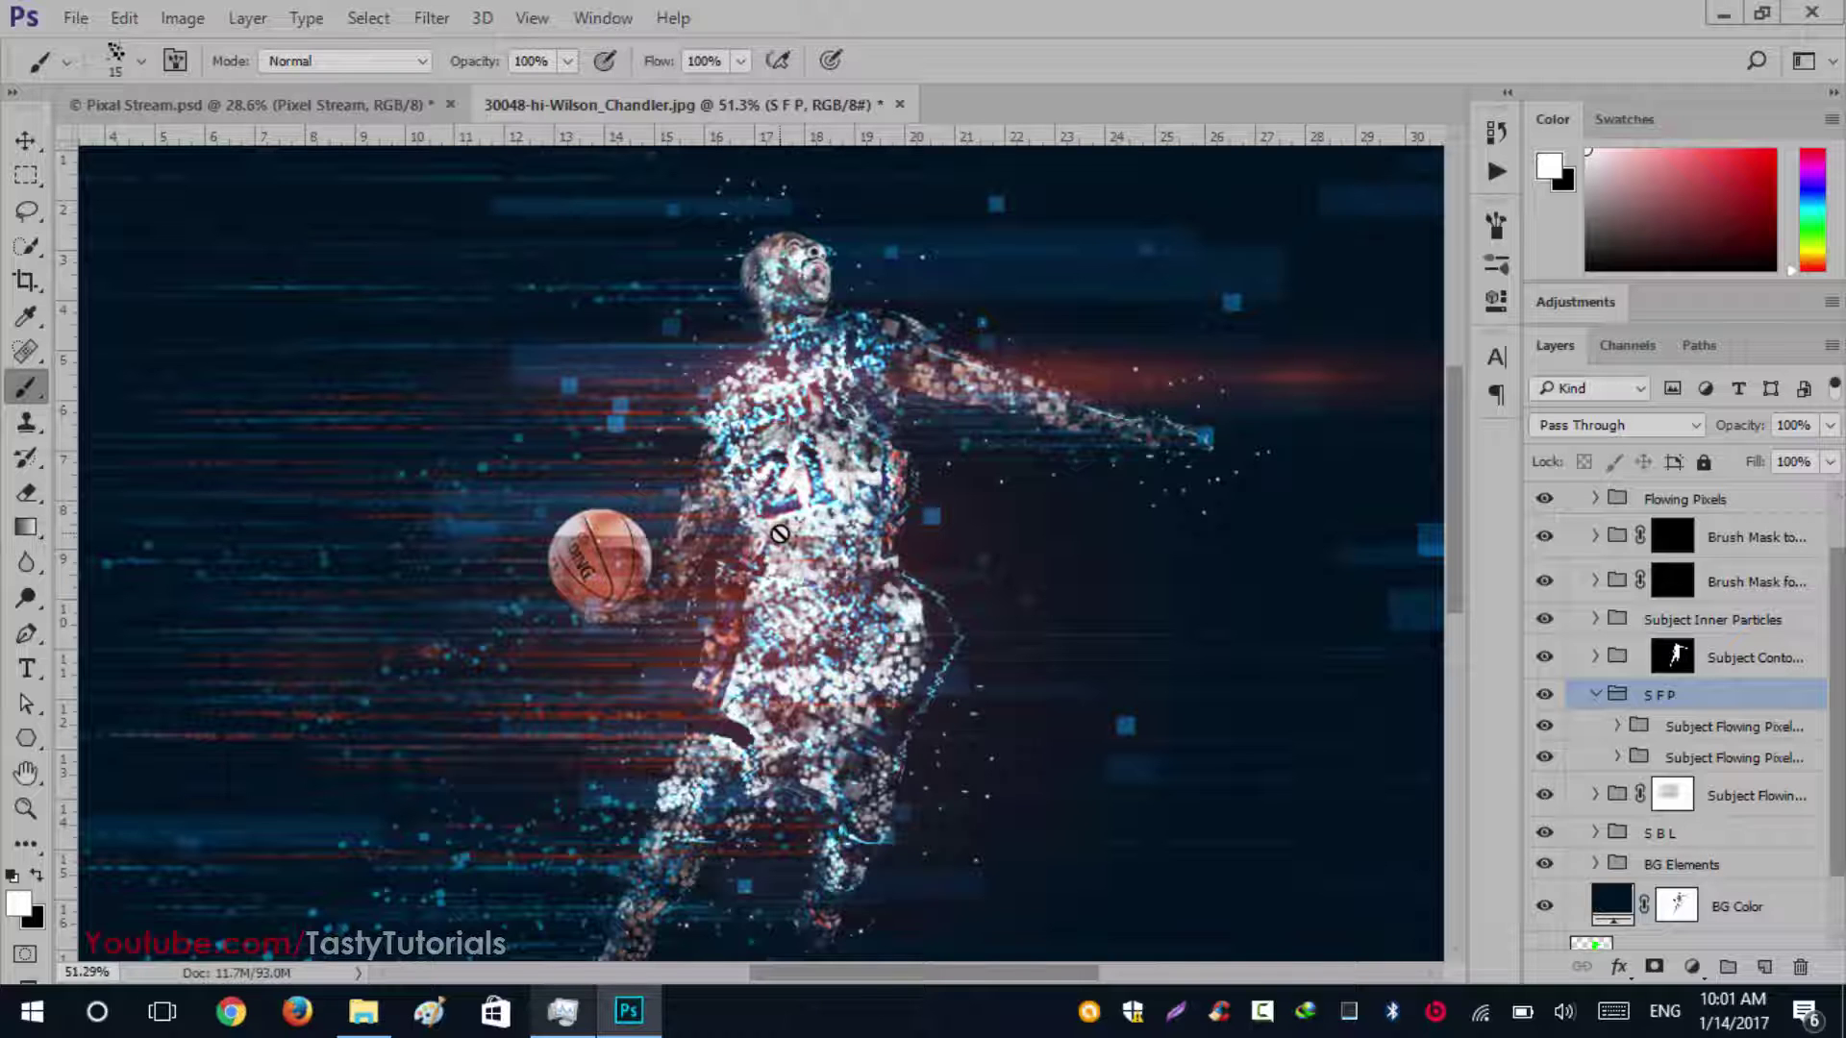
{"action": "scroll", "coordinate": [779, 535], "scroll_direction": "down", "scroll_amount": 1}
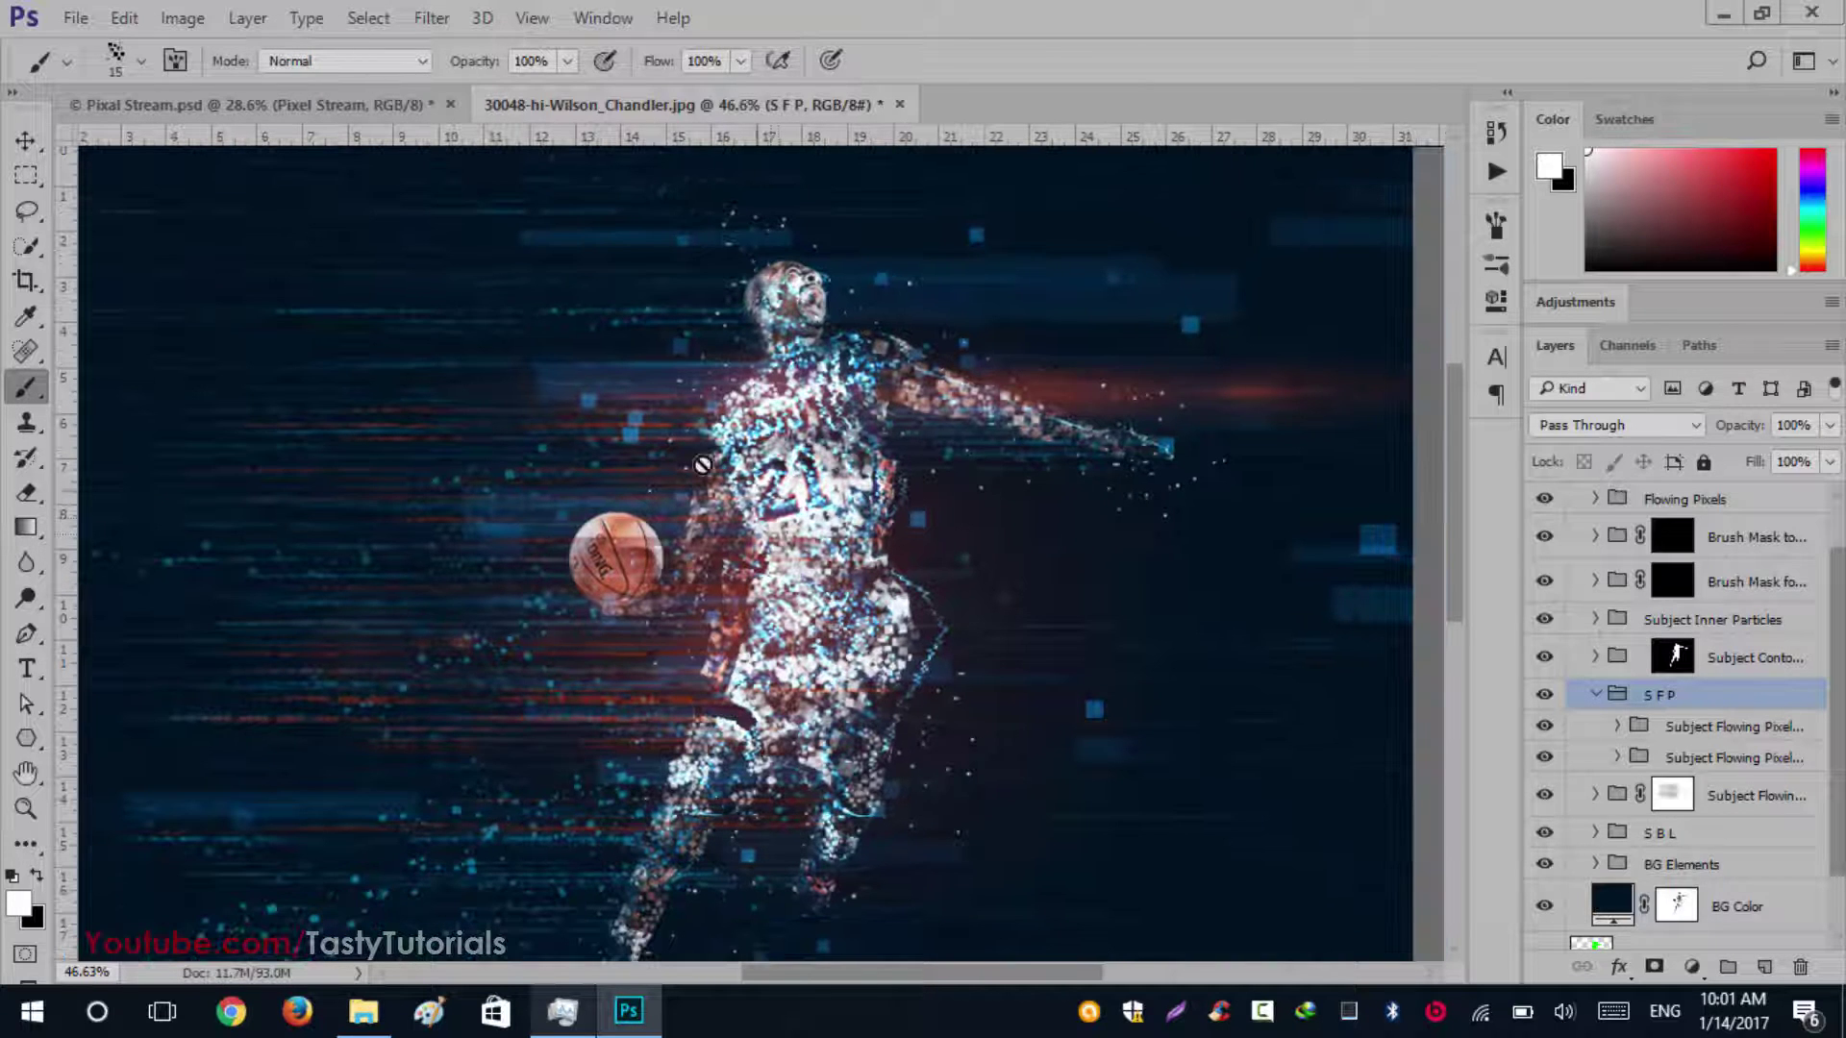
{"action": "left_click", "coordinate": [1596, 694]}
Examine what the subject contour, Subject Inner Particles and two Brush Mask groups each contribute by hiding and showing them
{"action": "left_click", "coordinate": [1545, 657]}
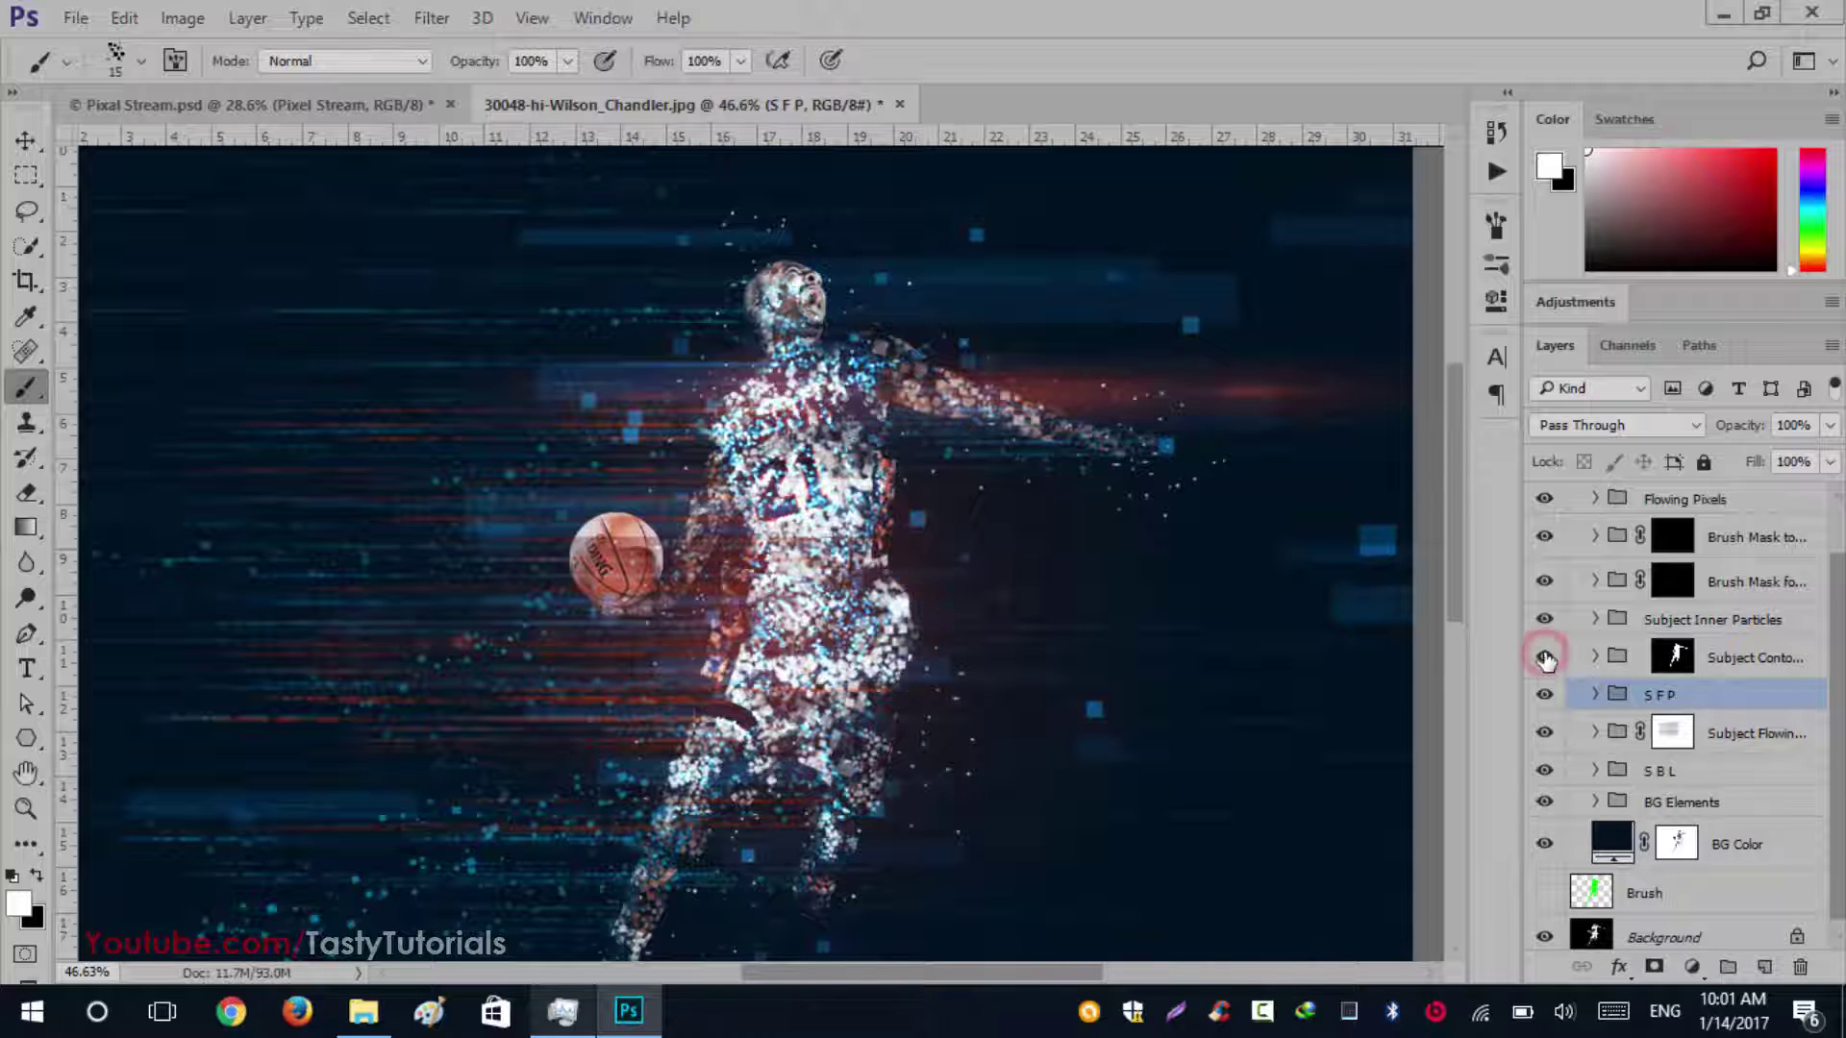
{"action": "left_click", "coordinate": [1545, 657]}
{"action": "left_click", "coordinate": [1545, 619]}
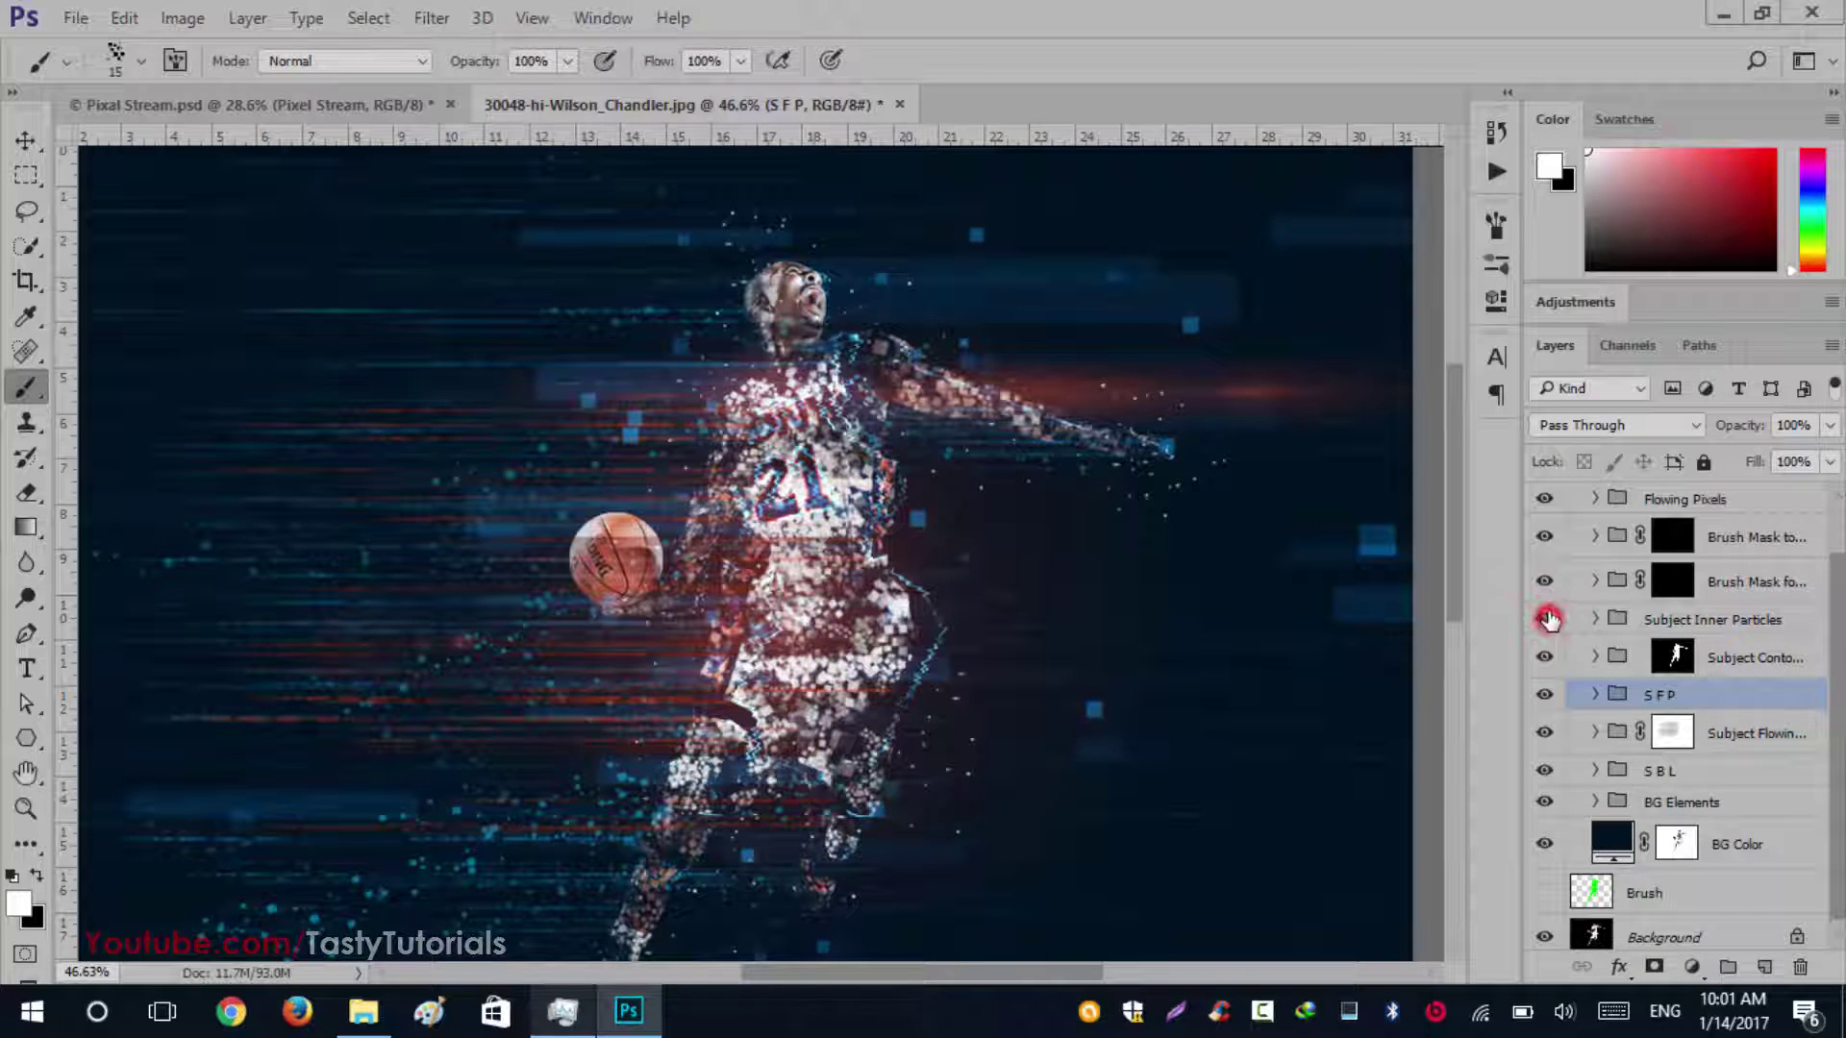
{"action": "left_click", "coordinate": [1545, 619]}
{"action": "left_click", "coordinate": [1545, 583]}
{"action": "left_click", "coordinate": [1547, 583]}
{"action": "left_click", "coordinate": [1549, 533]}
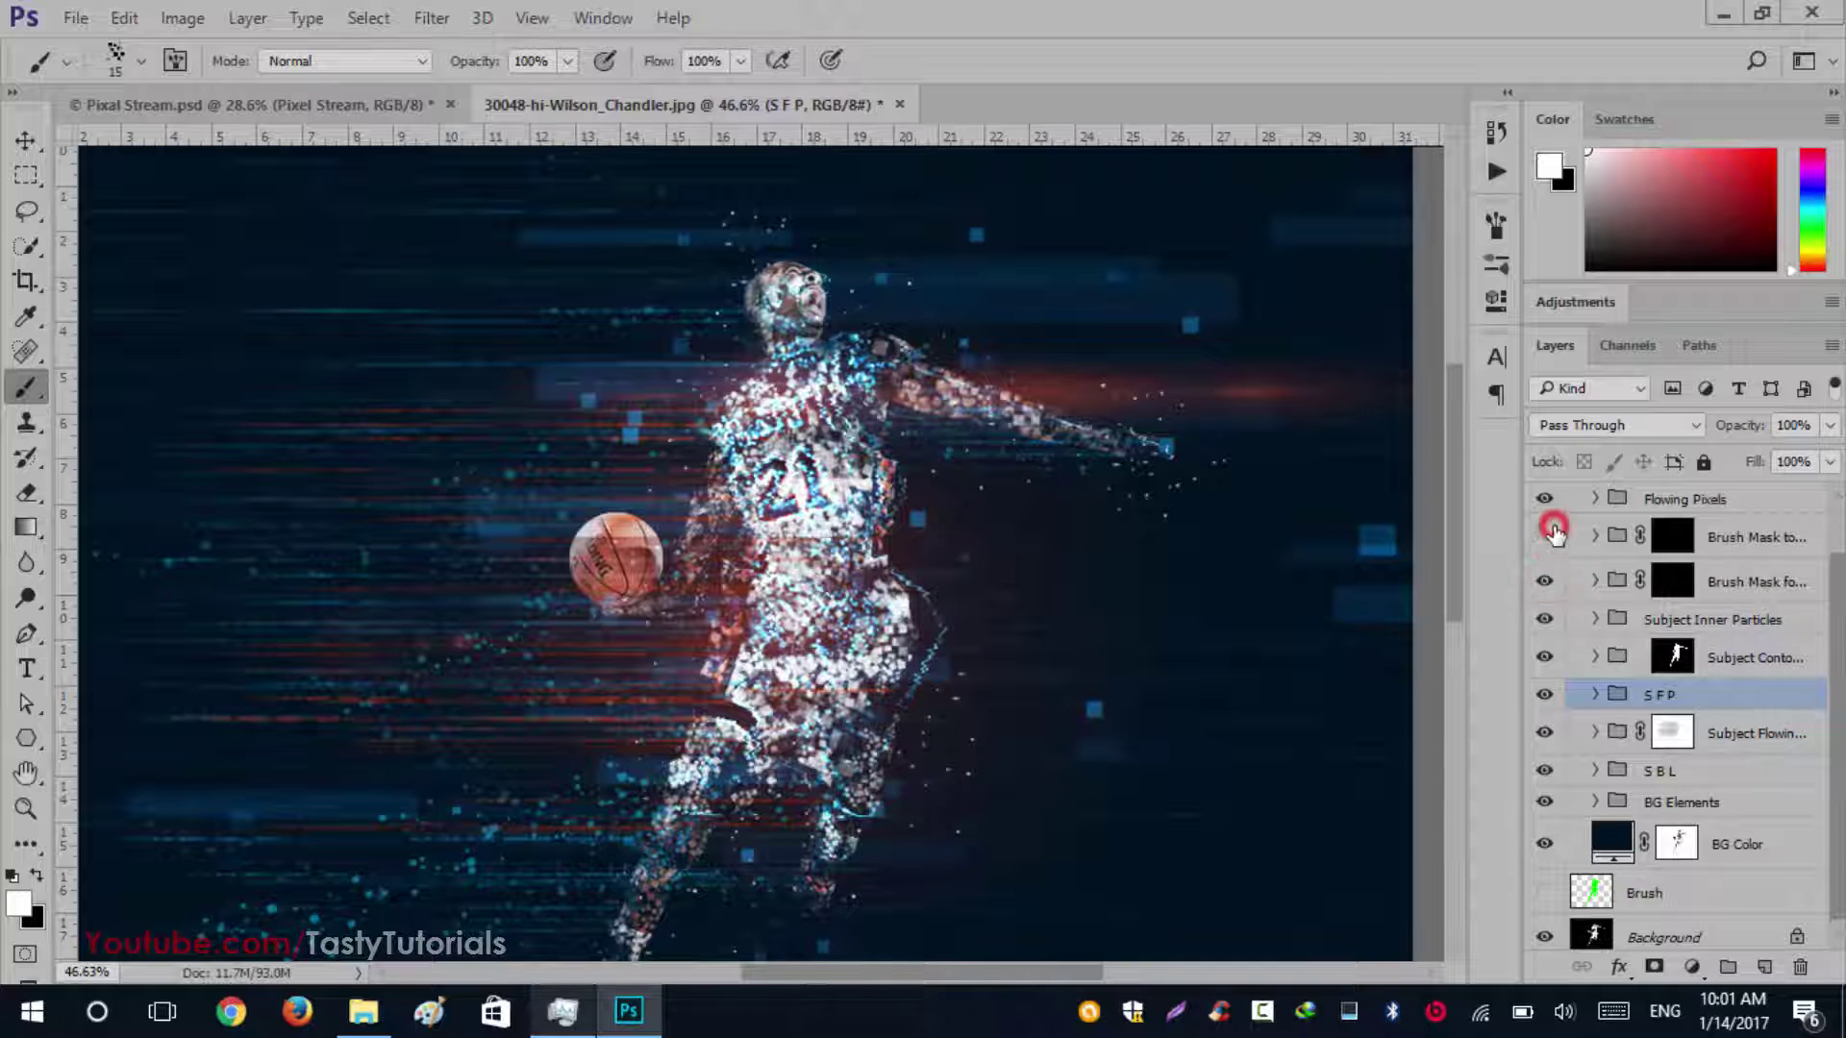
{"action": "left_click", "coordinate": [1549, 533]}
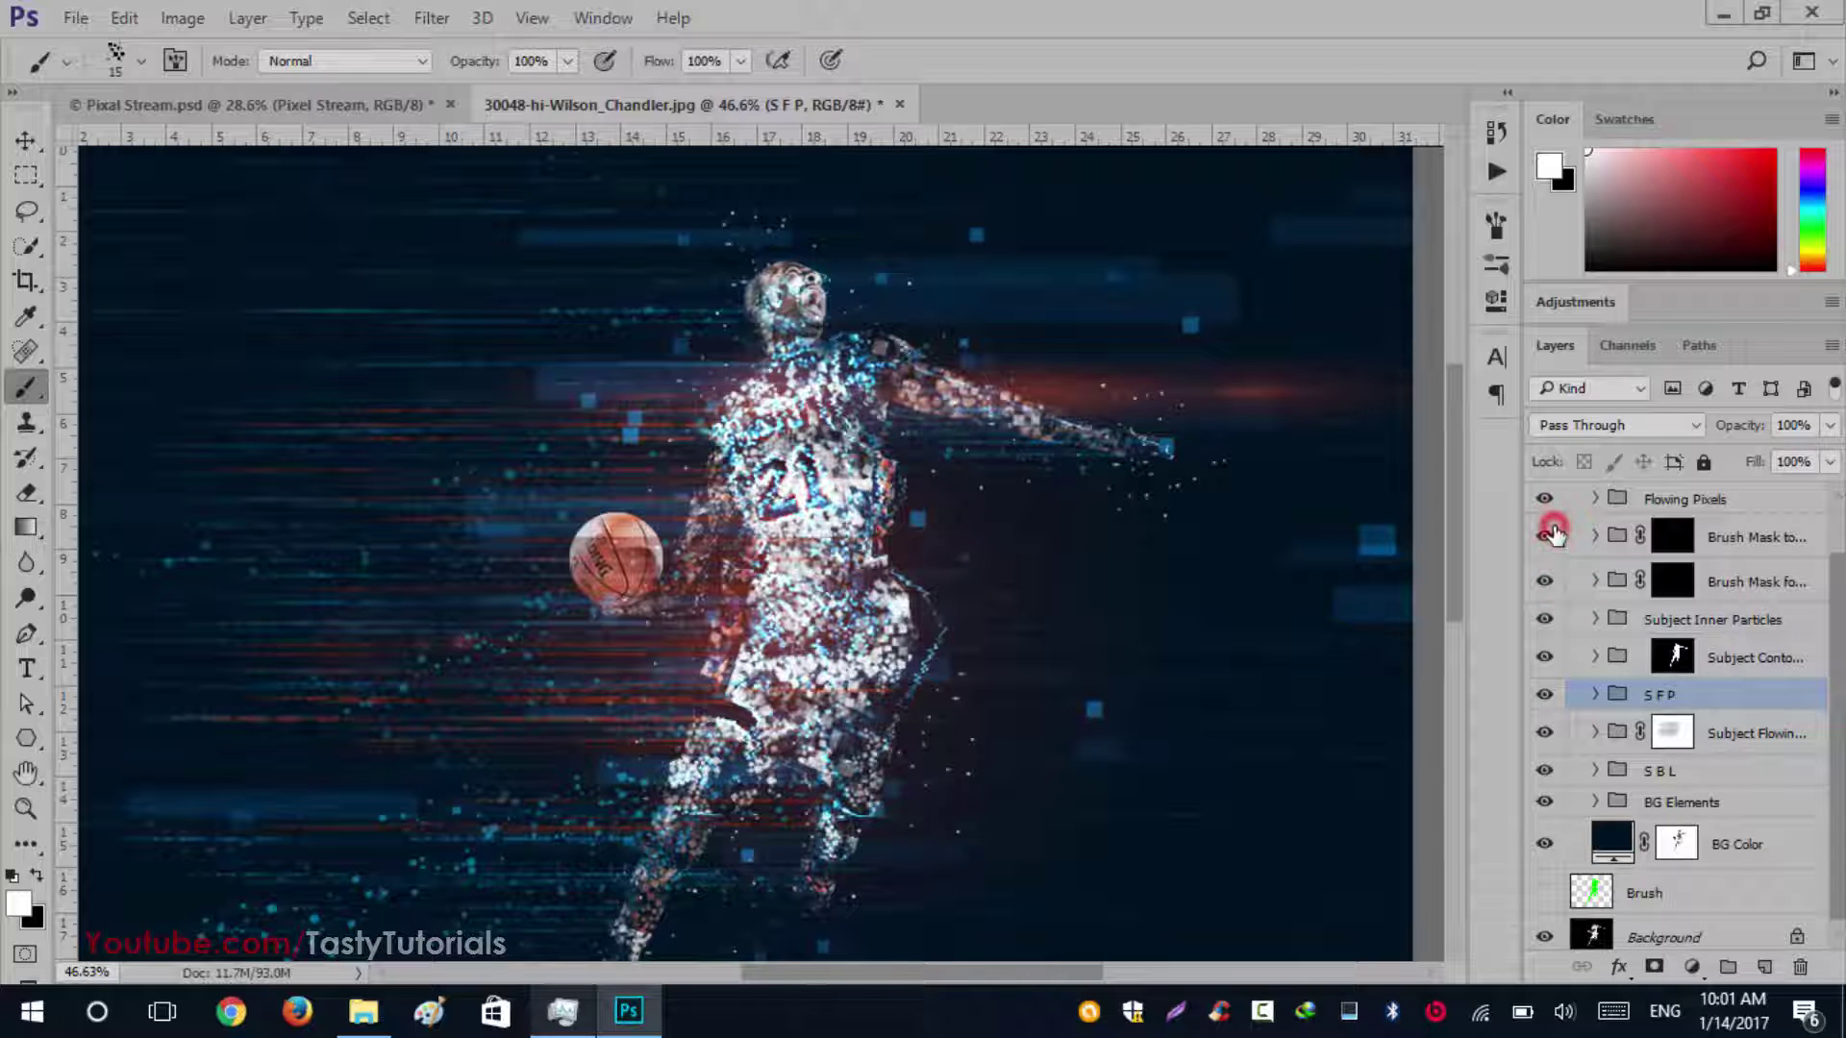
Check what the masked Subject Flowing Pixel Lines group adds and contains, and enclose it in a new group
{"action": "left_click", "coordinate": [1545, 735]}
{"action": "left_click", "coordinate": [1545, 736]}
{"action": "left_click", "coordinate": [1735, 728]}
{"action": "left_click", "coordinate": [1596, 733]}
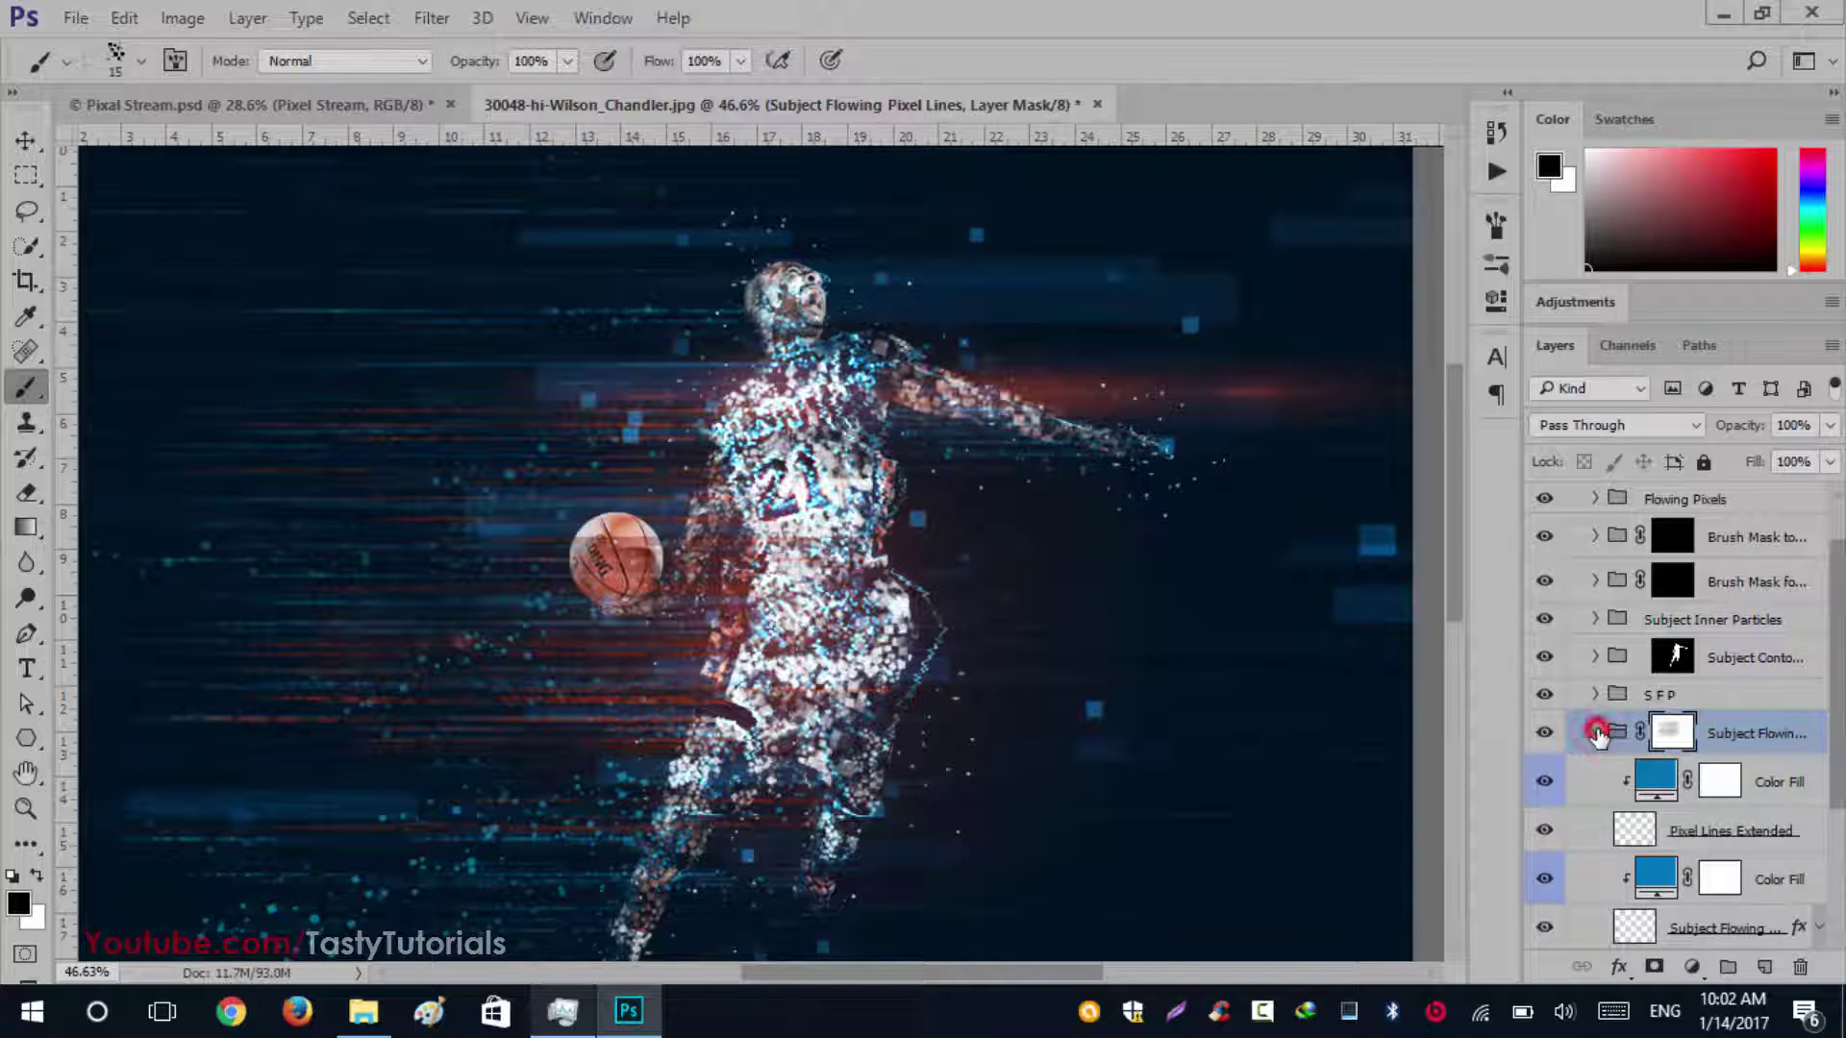
{"action": "left_click", "coordinate": [1596, 732]}
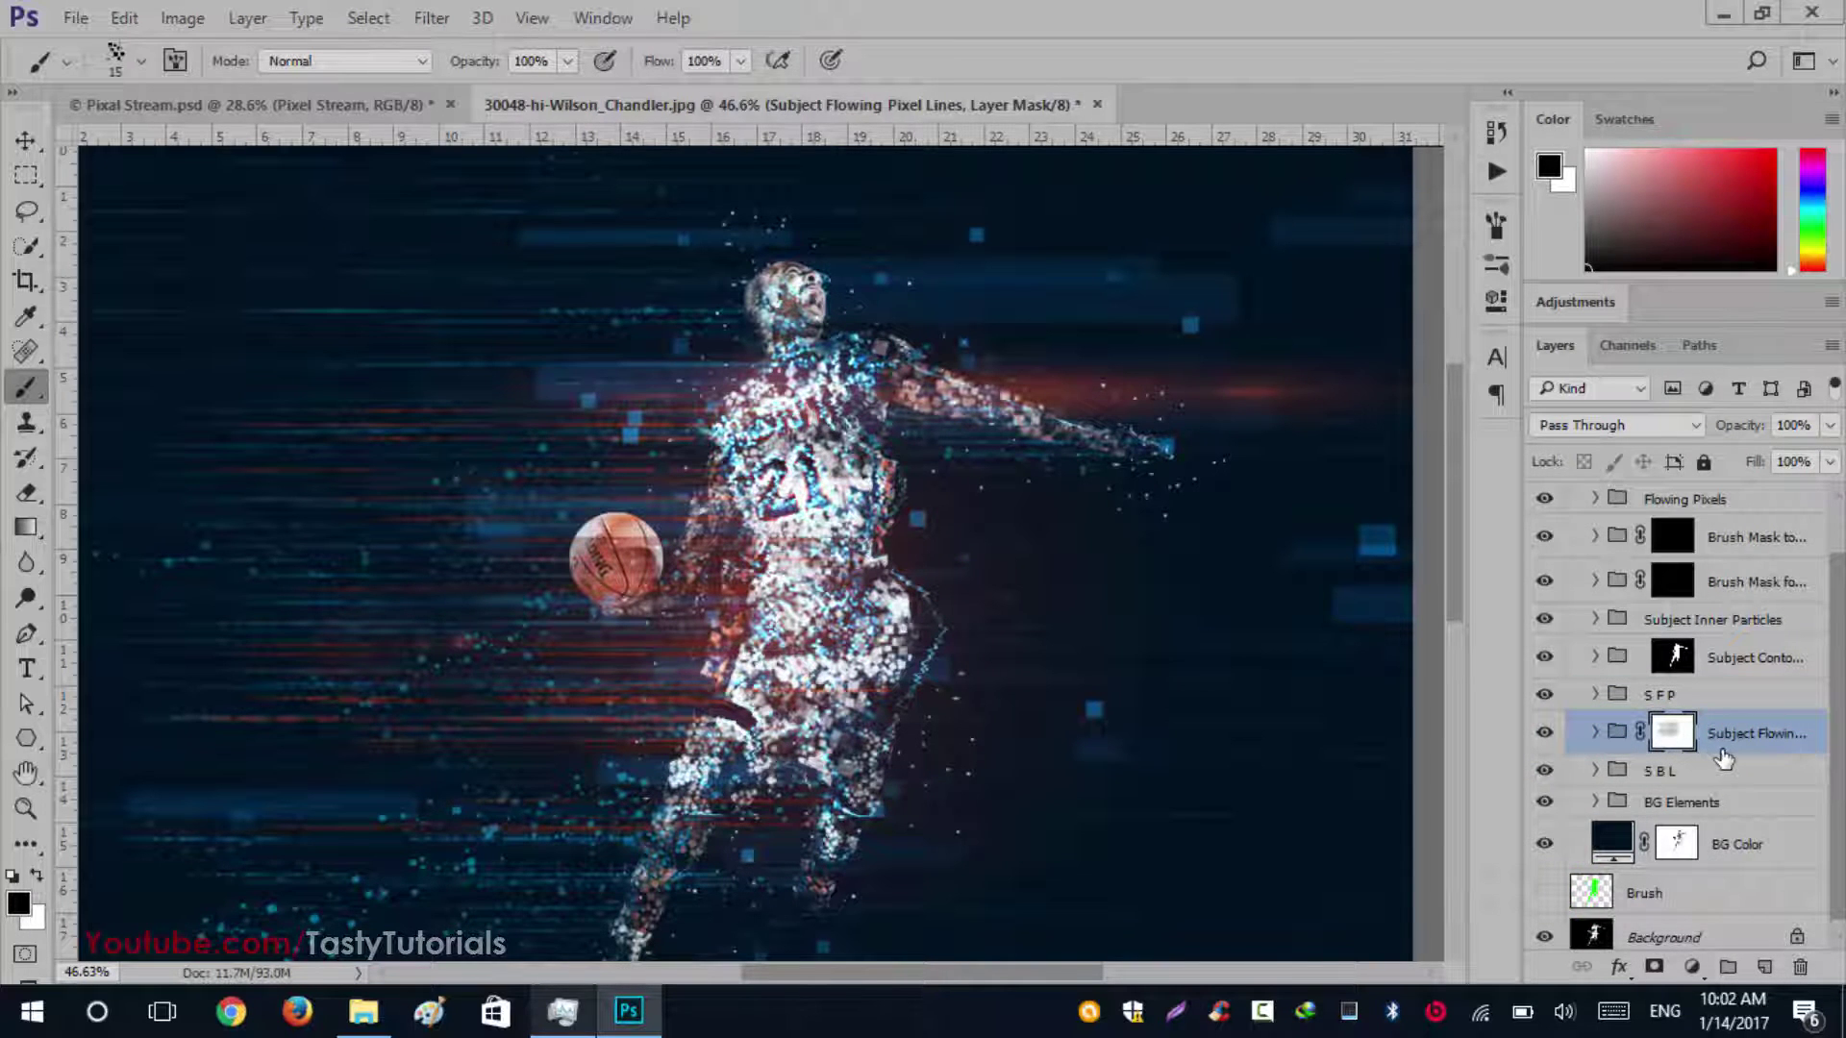
{"action": "key", "text": "ctrl+g"}
{"action": "left_click", "coordinate": [1545, 731]}
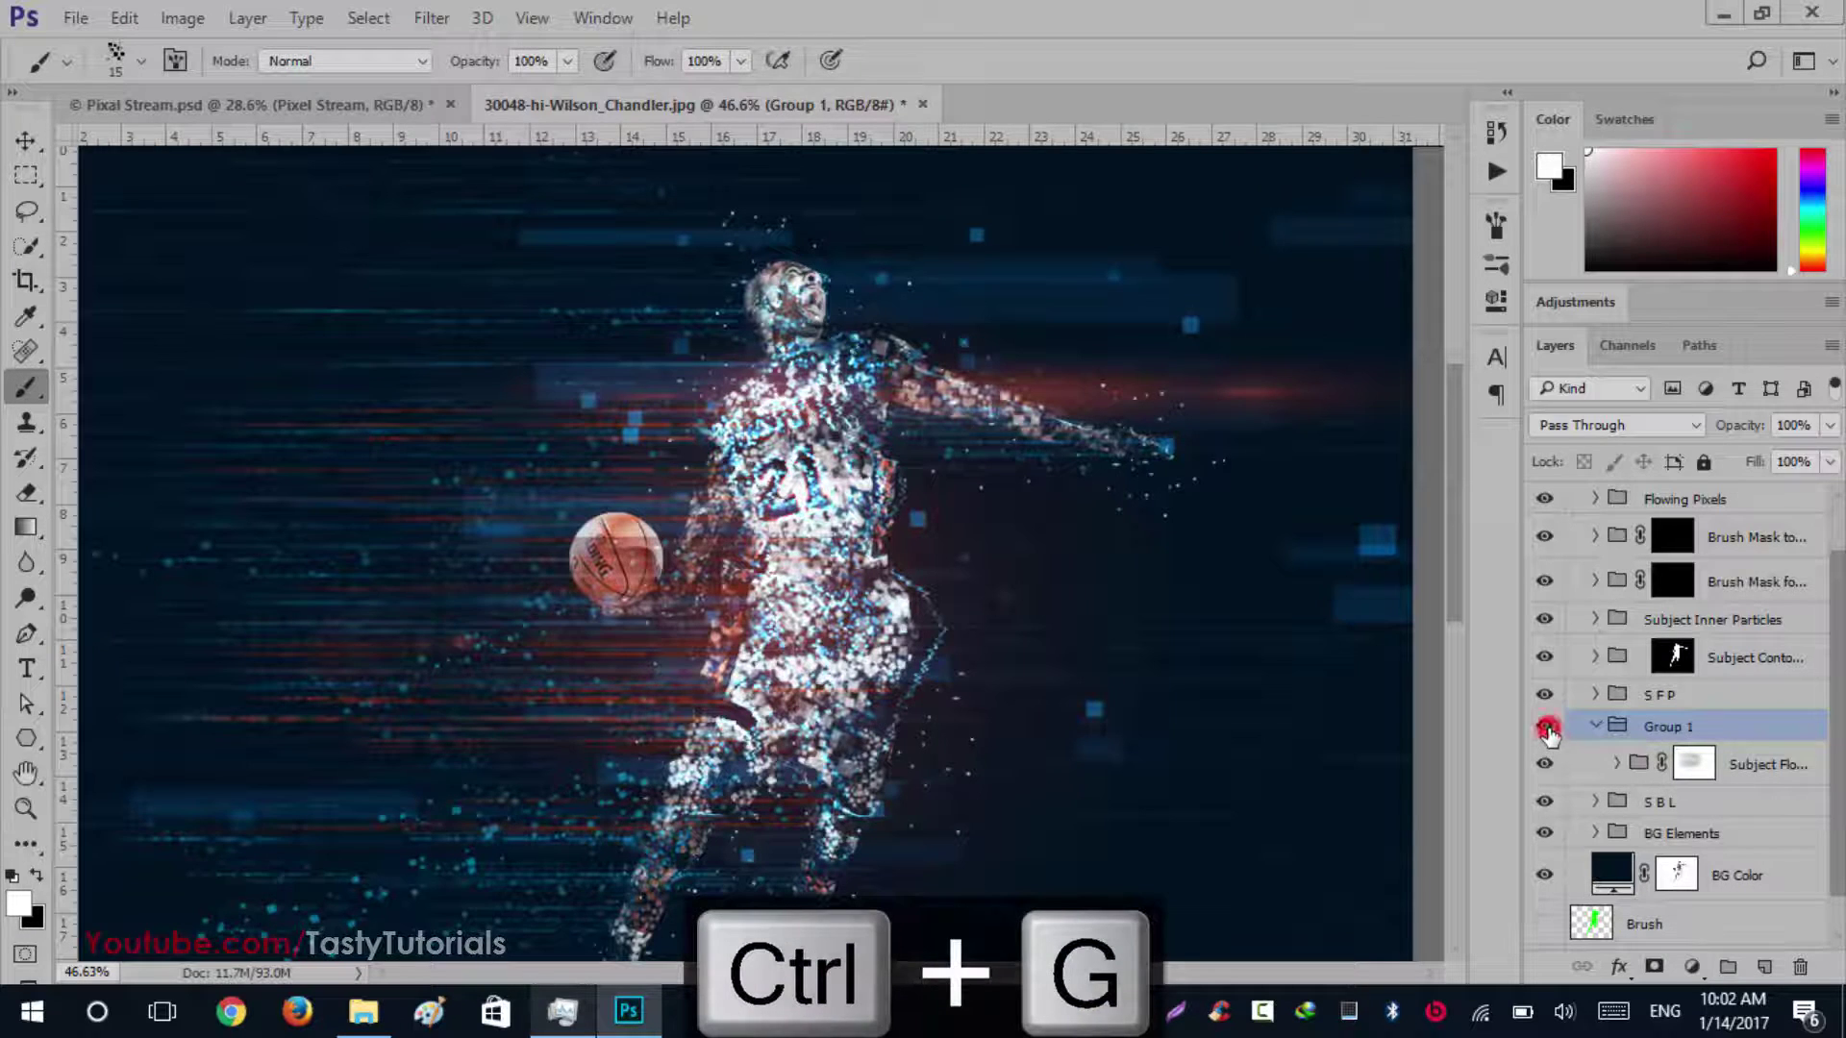
{"action": "left_click", "coordinate": [1547, 730]}
Duplicate the masked Subject Flowing Pixel Lines group twice inside its new group, and undo the second copy
{"action": "left_click", "coordinate": [1715, 767]}
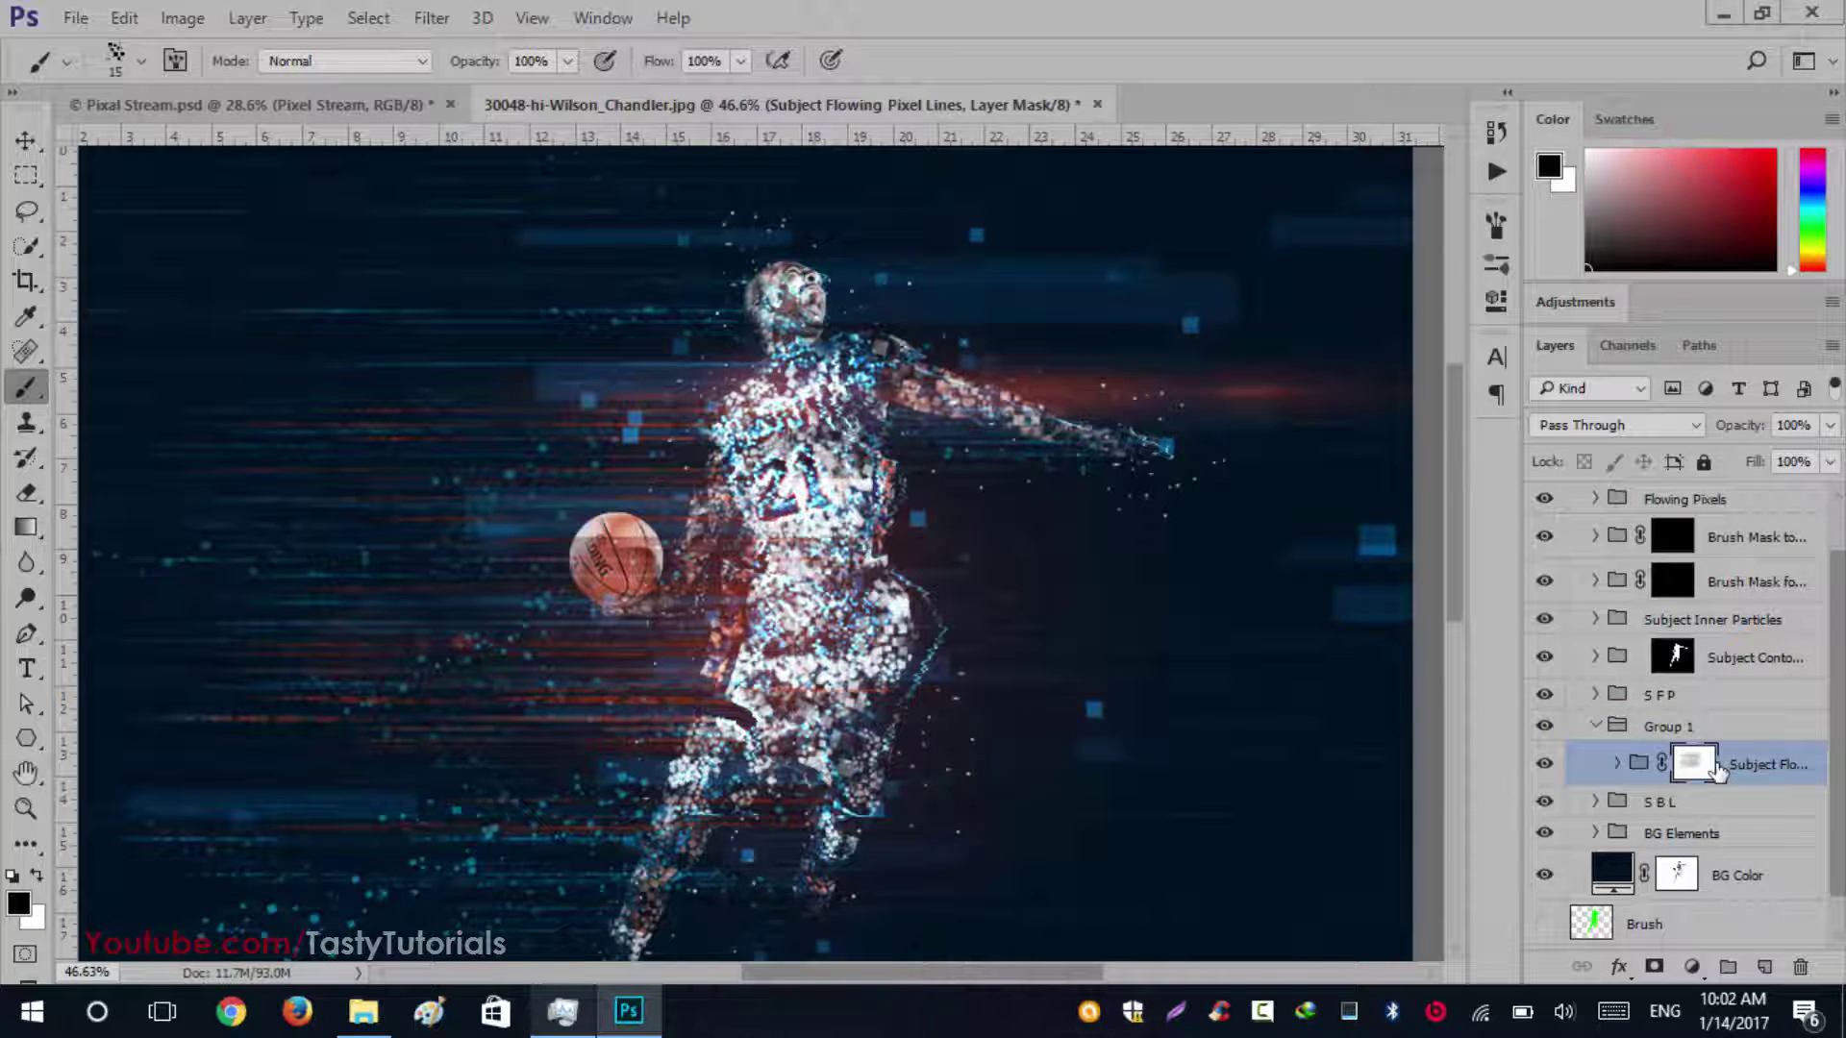
{"action": "key", "text": "ctrl+j"}
{"action": "key", "text": "ctrl+j"}
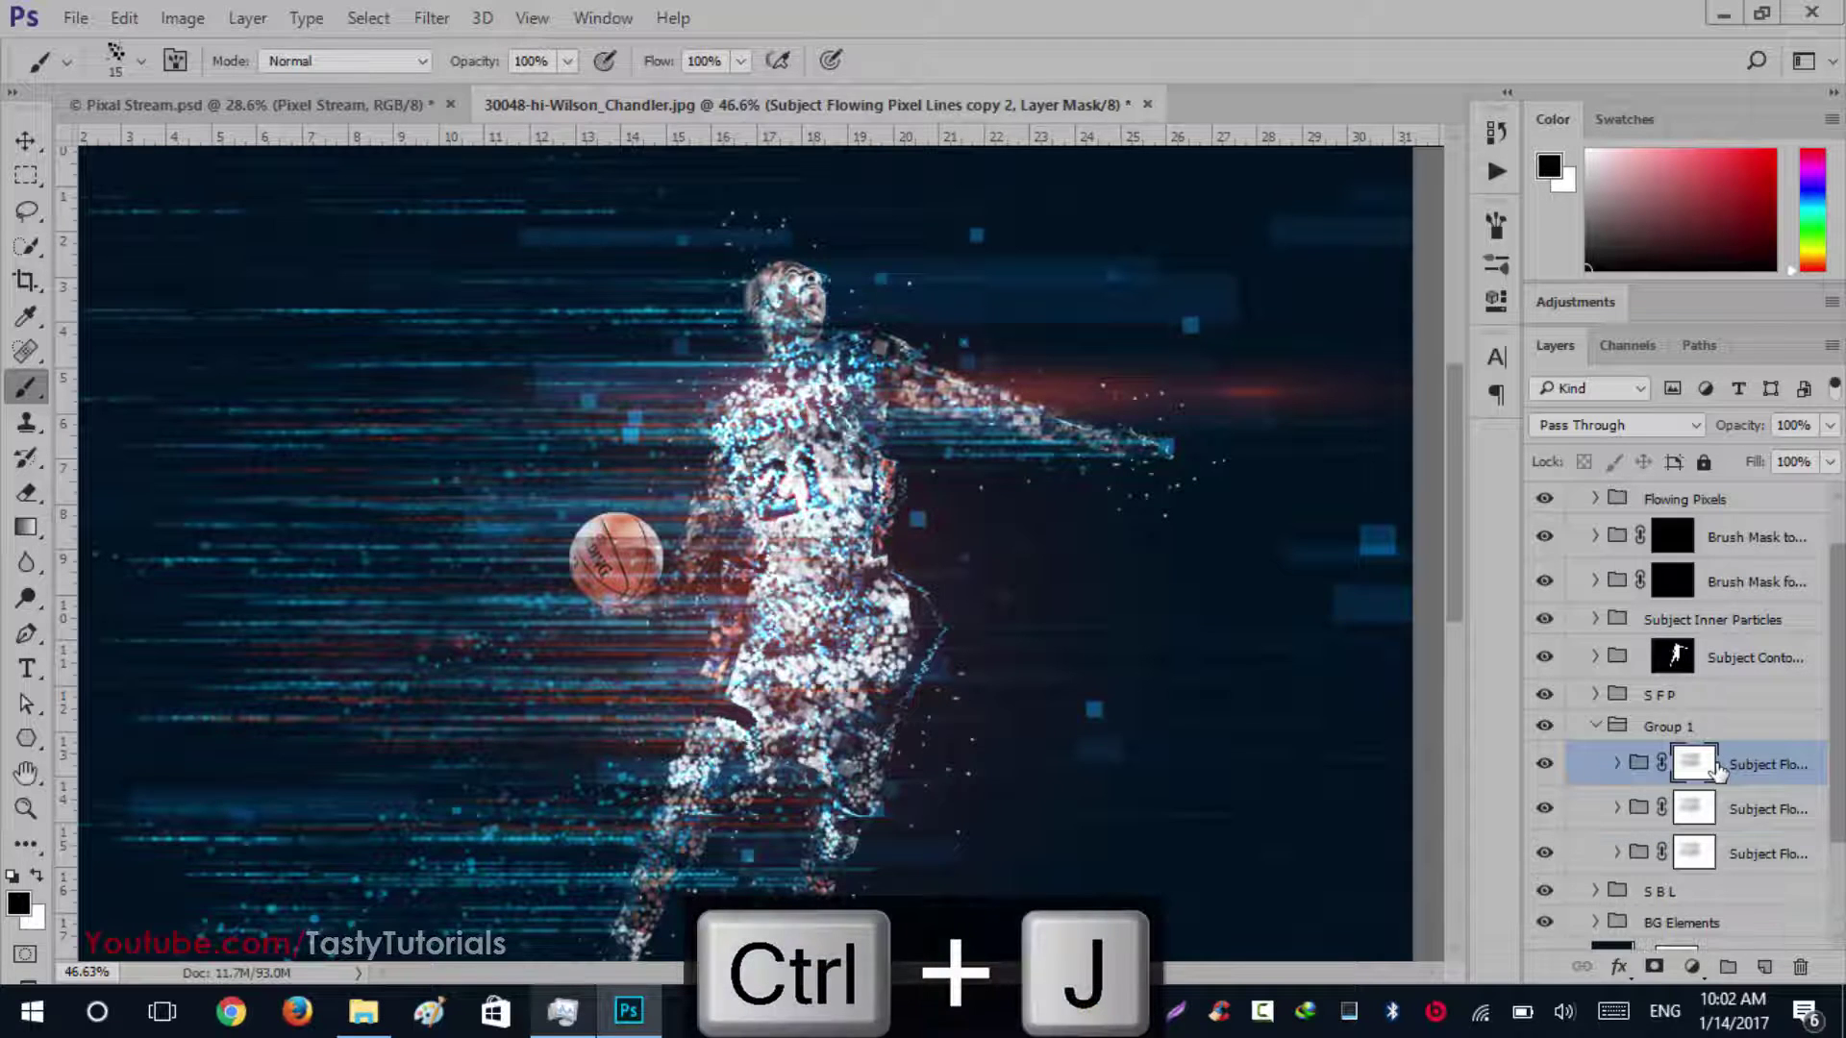
{"action": "key", "text": "ctrl+alt+z"}
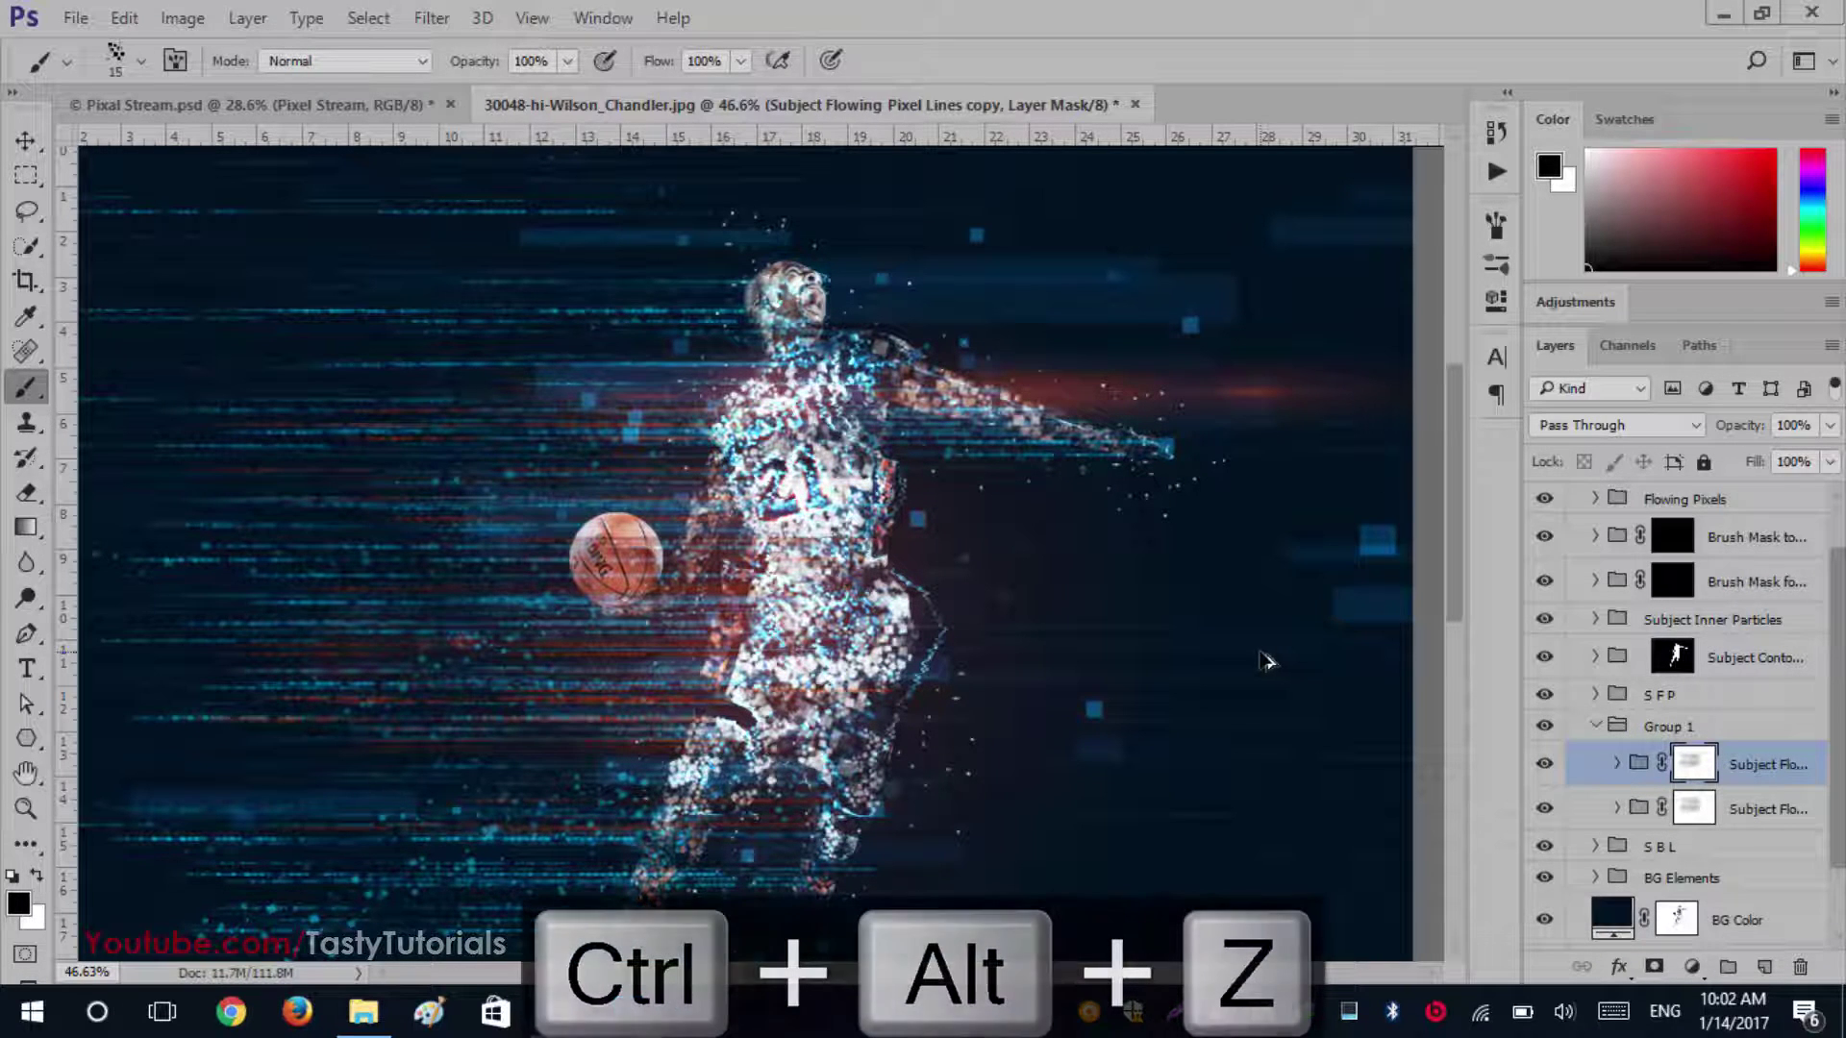
Rename the group holding the Subject Flowing Pixel Lines copies as S F, and collapse it
{"action": "left_click", "coordinate": [1596, 728]}
{"action": "double_click", "coordinate": [1649, 726]}
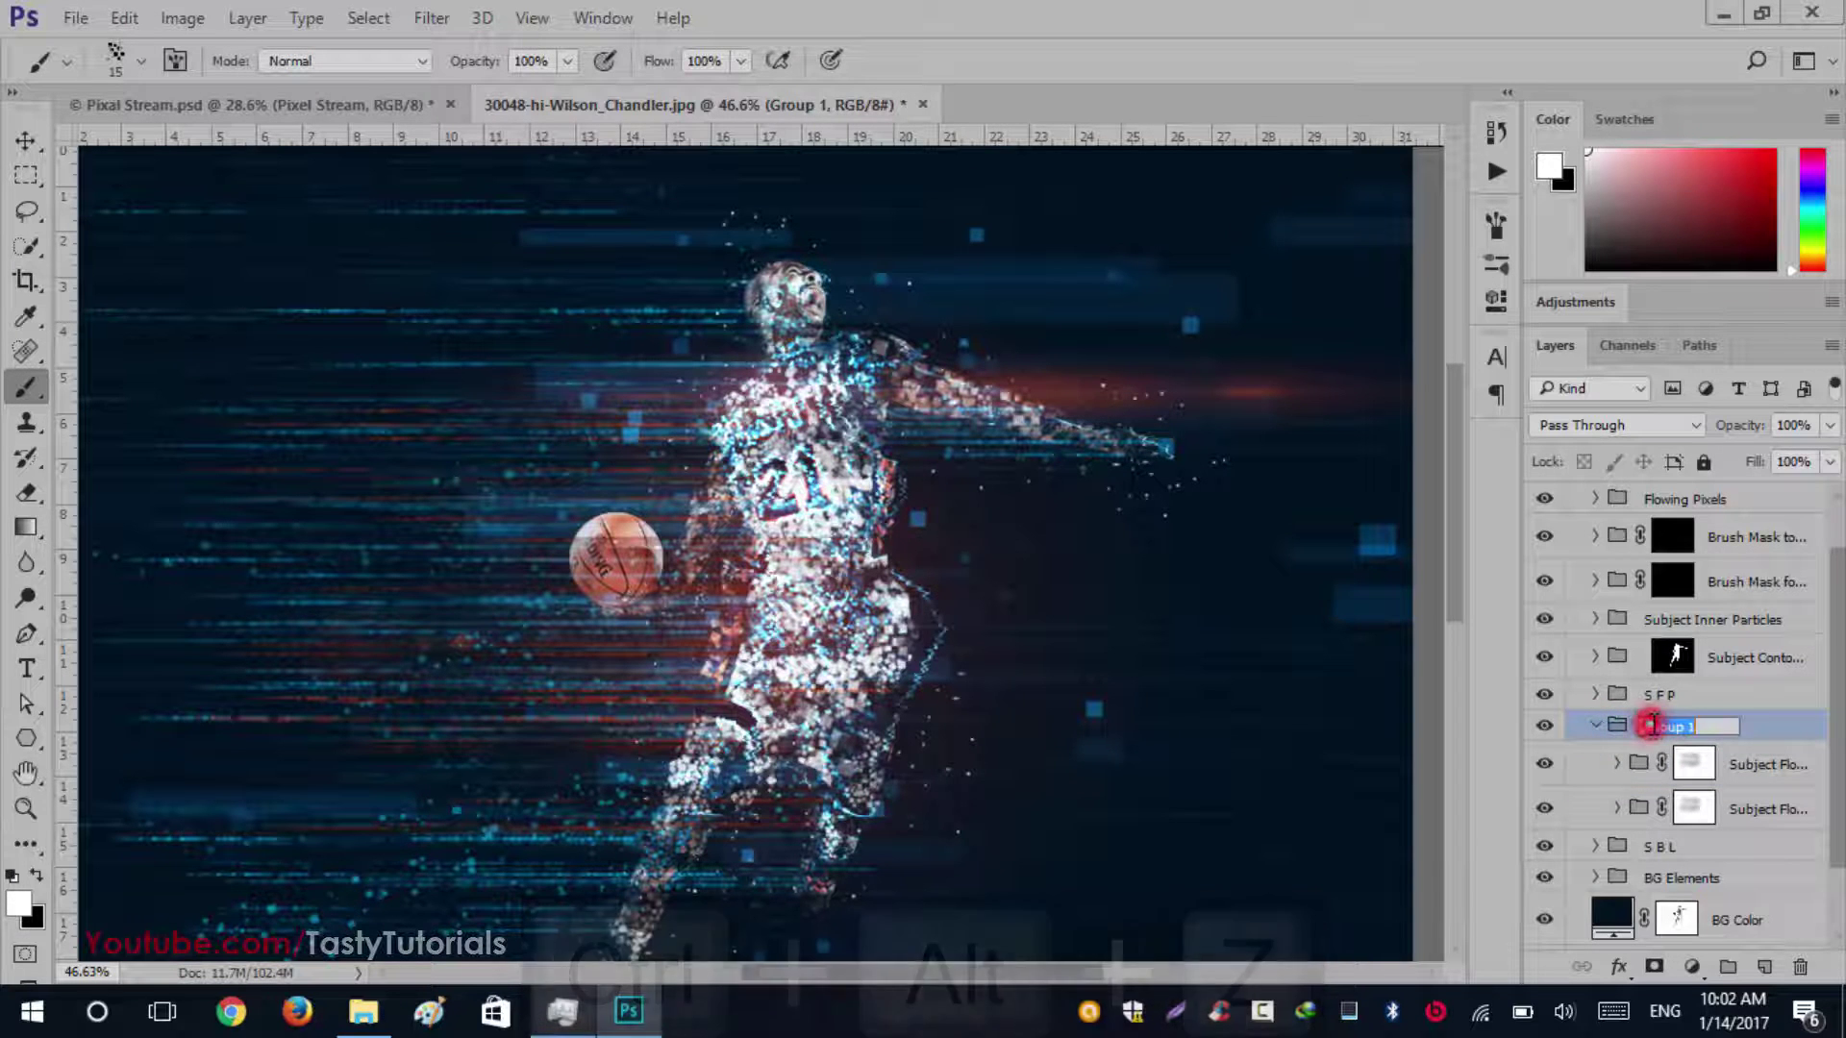
{"action": "type", "text": "S F"}
{"action": "key", "text": "Return"}
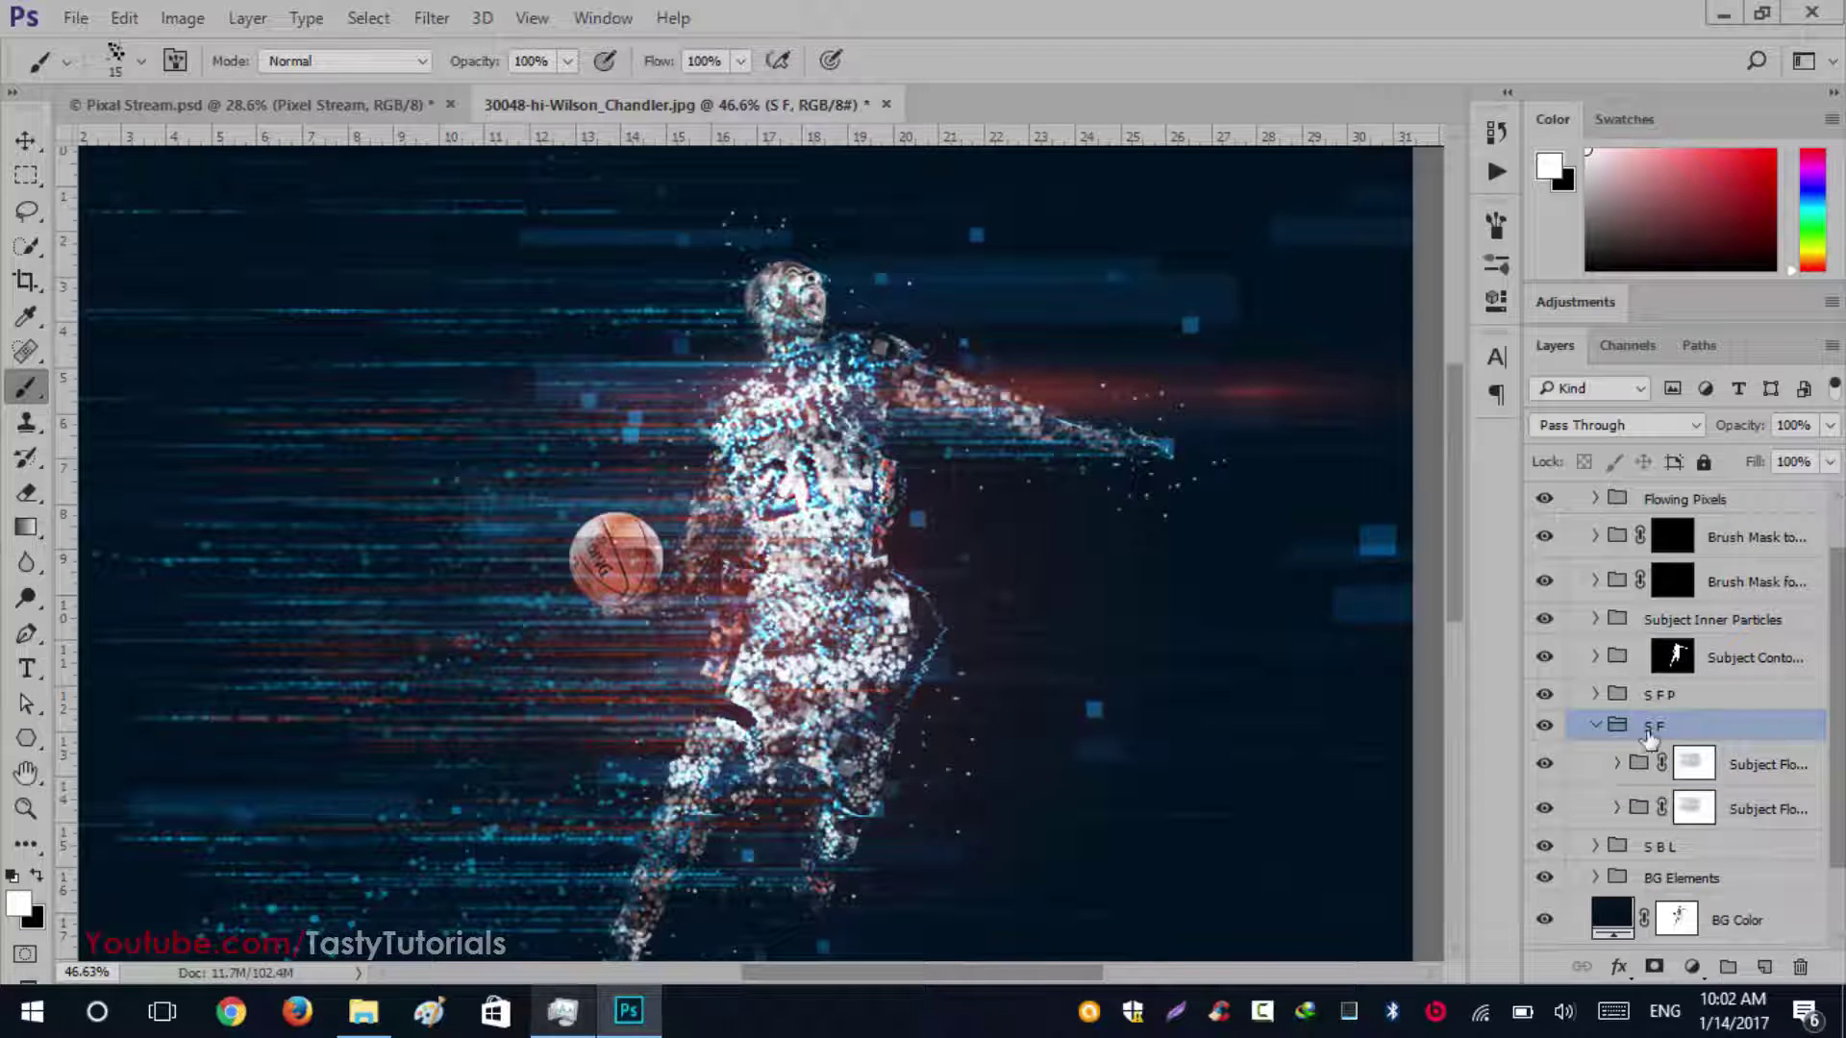
{"action": "left_click", "coordinate": [1596, 726]}
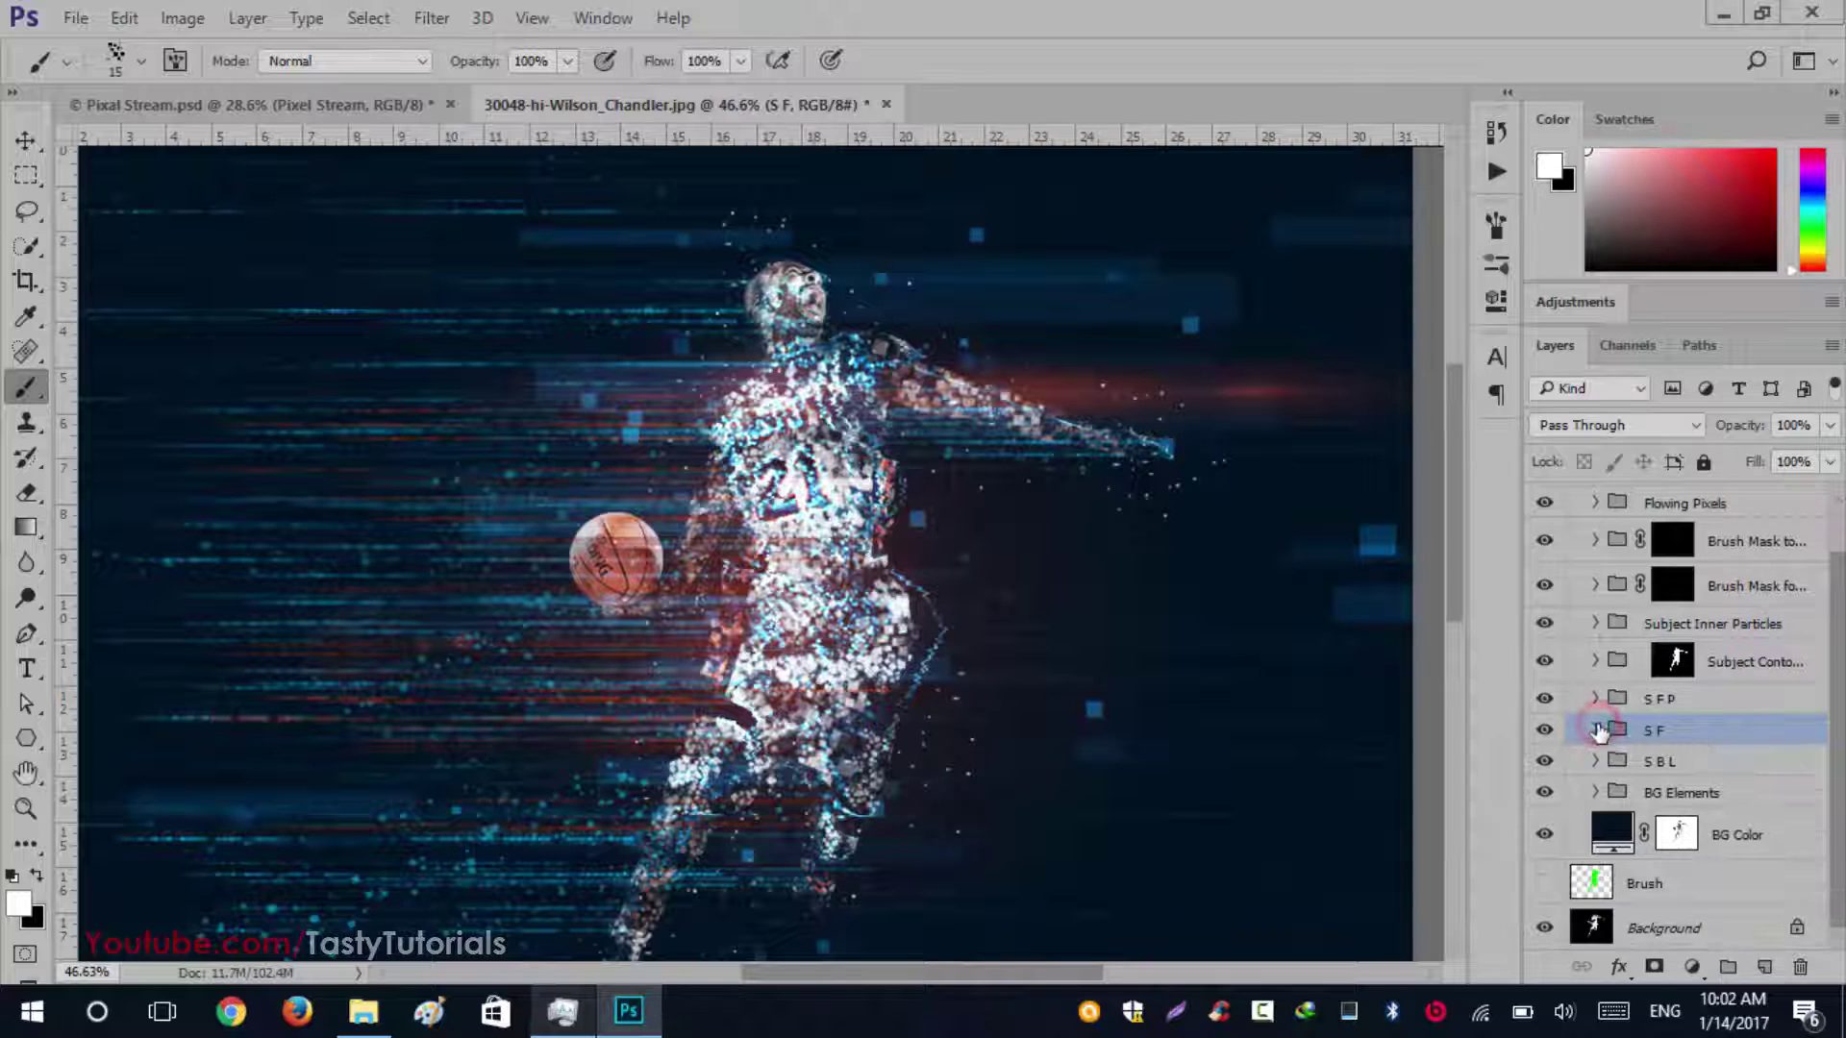
Compare the image with and without each group from the subject contour group up to Flowing Pixels
{"action": "scroll", "coordinate": [1644, 716], "scroll_direction": "up", "scroll_amount": 1}
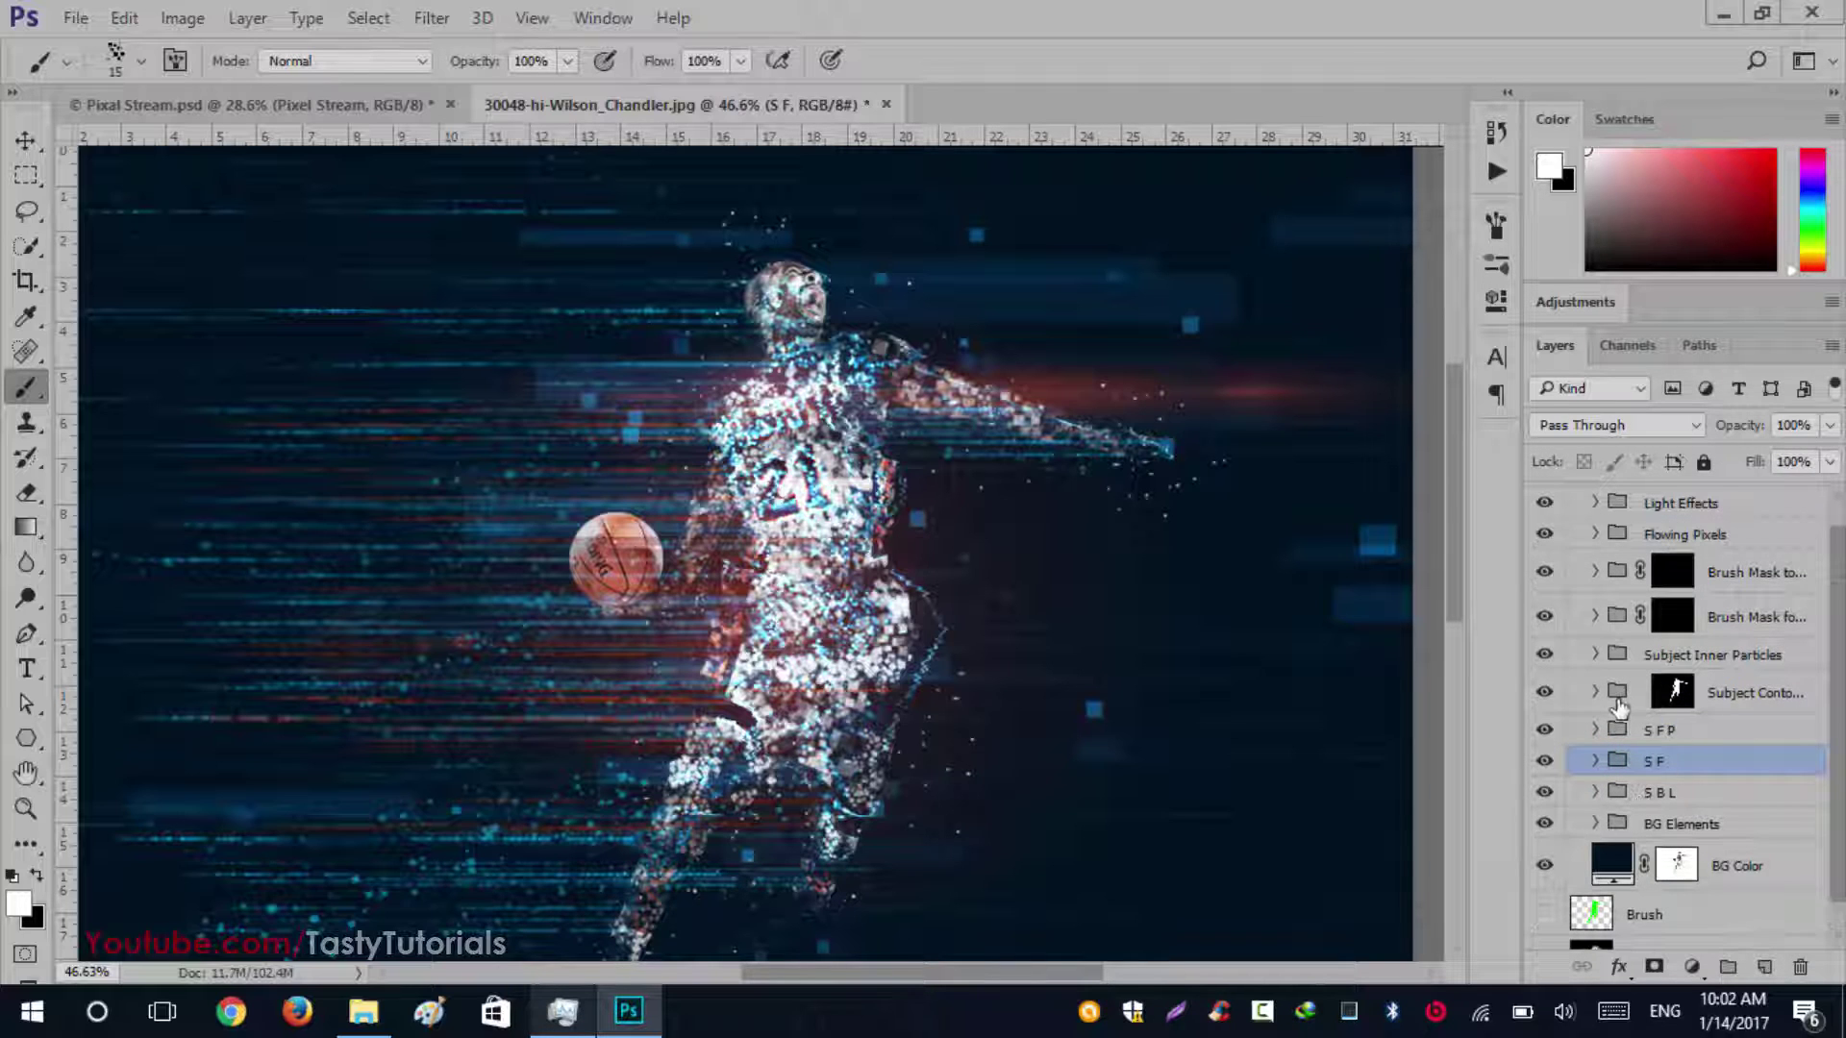
{"action": "left_click", "coordinate": [1545, 694]}
{"action": "left_click", "coordinate": [1544, 694]}
{"action": "left_click", "coordinate": [1544, 656]}
{"action": "left_click", "coordinate": [1544, 656]}
{"action": "left_click", "coordinate": [1547, 623]}
{"action": "left_click", "coordinate": [1546, 623]}
{"action": "left_click", "coordinate": [1548, 577]}
{"action": "left_click", "coordinate": [1548, 575]}
{"action": "left_click", "coordinate": [1548, 536]}
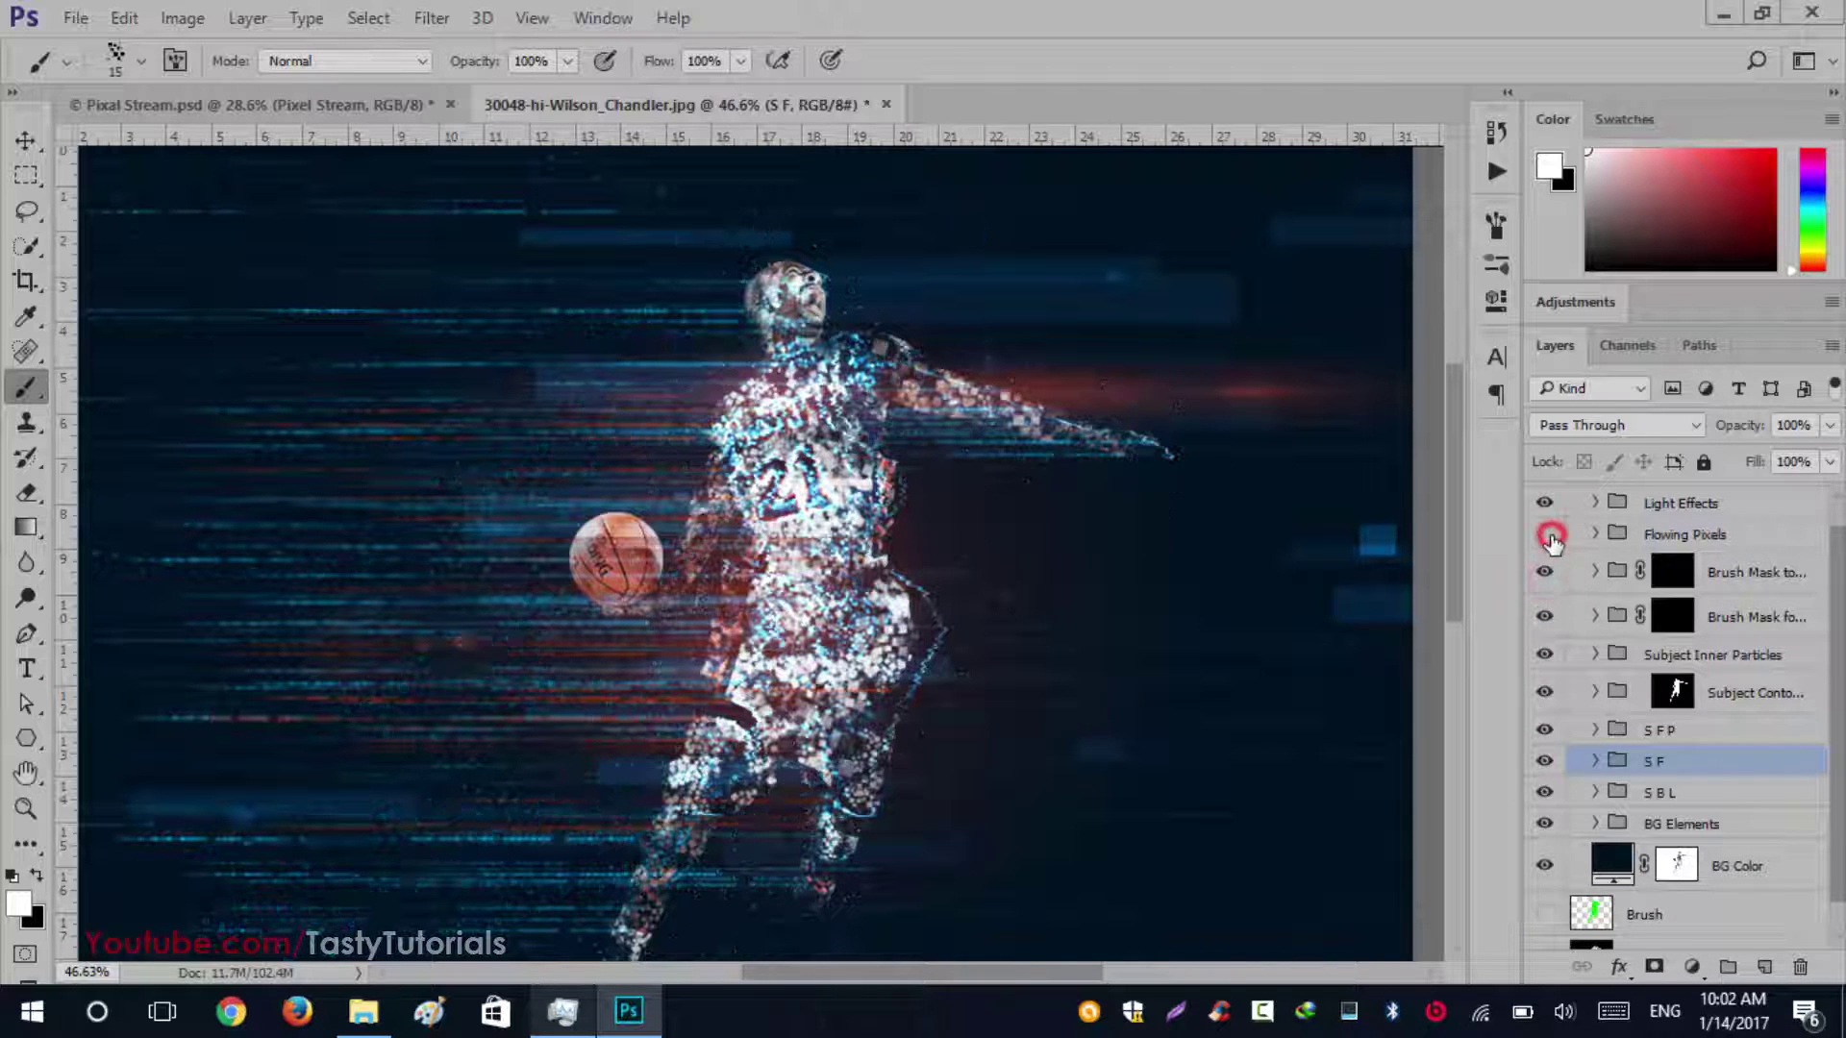
{"action": "left_click", "coordinate": [1548, 536]}
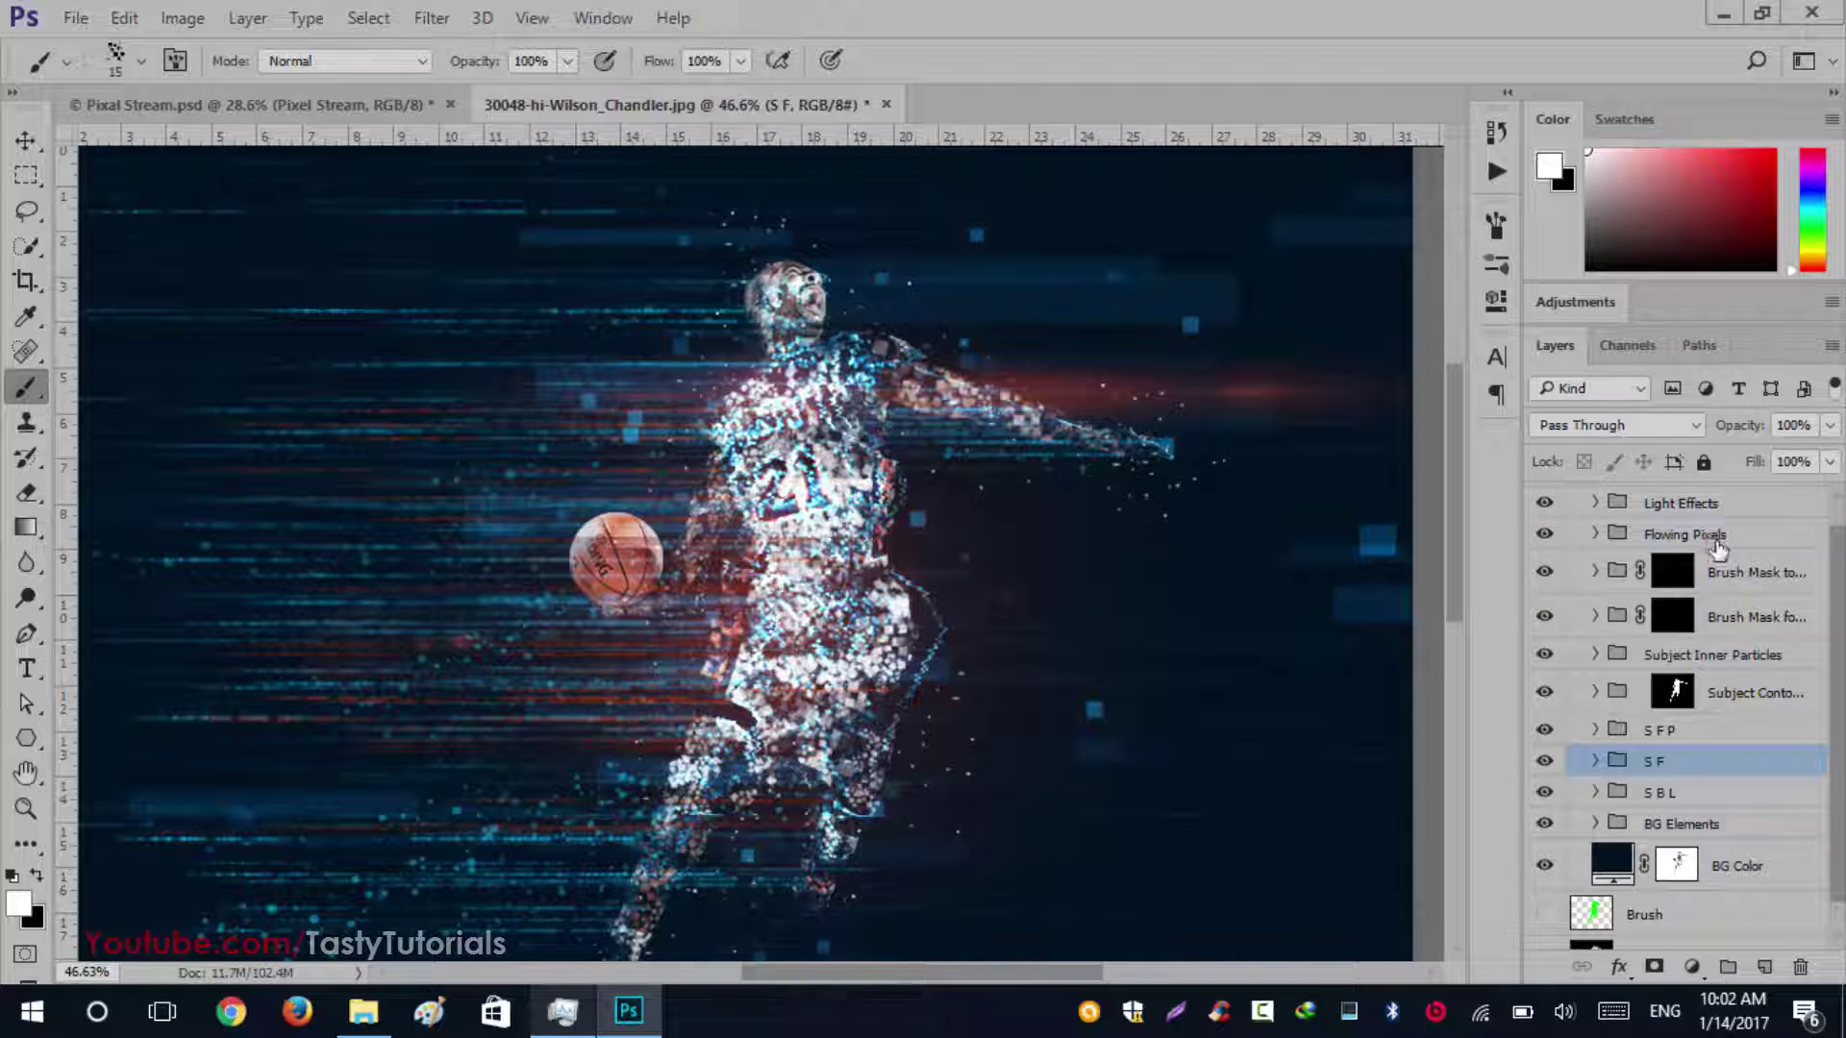
Check the contents of the Flowing Pixels group, and enclose it in a new group
{"action": "left_click", "coordinate": [1716, 541]}
{"action": "left_click", "coordinate": [1596, 534]}
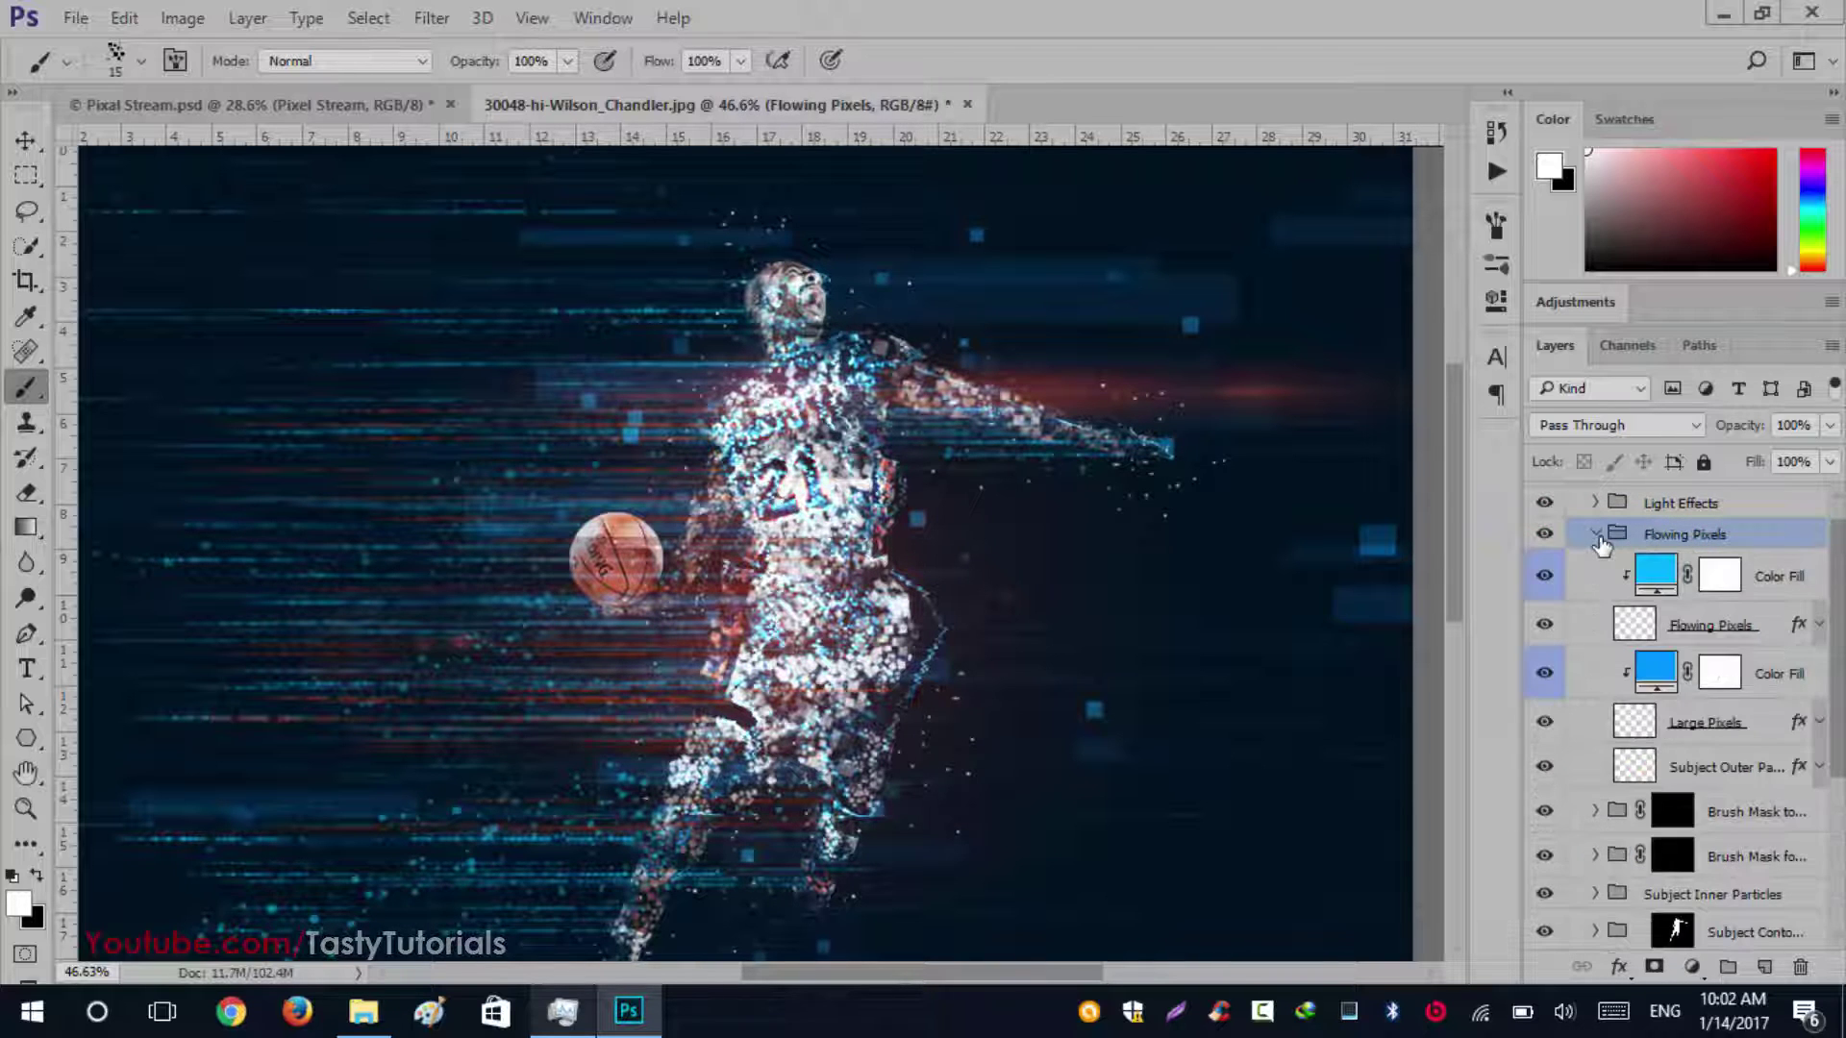
{"action": "left_click", "coordinate": [1598, 536]}
{"action": "key", "text": "ctrl+g"}
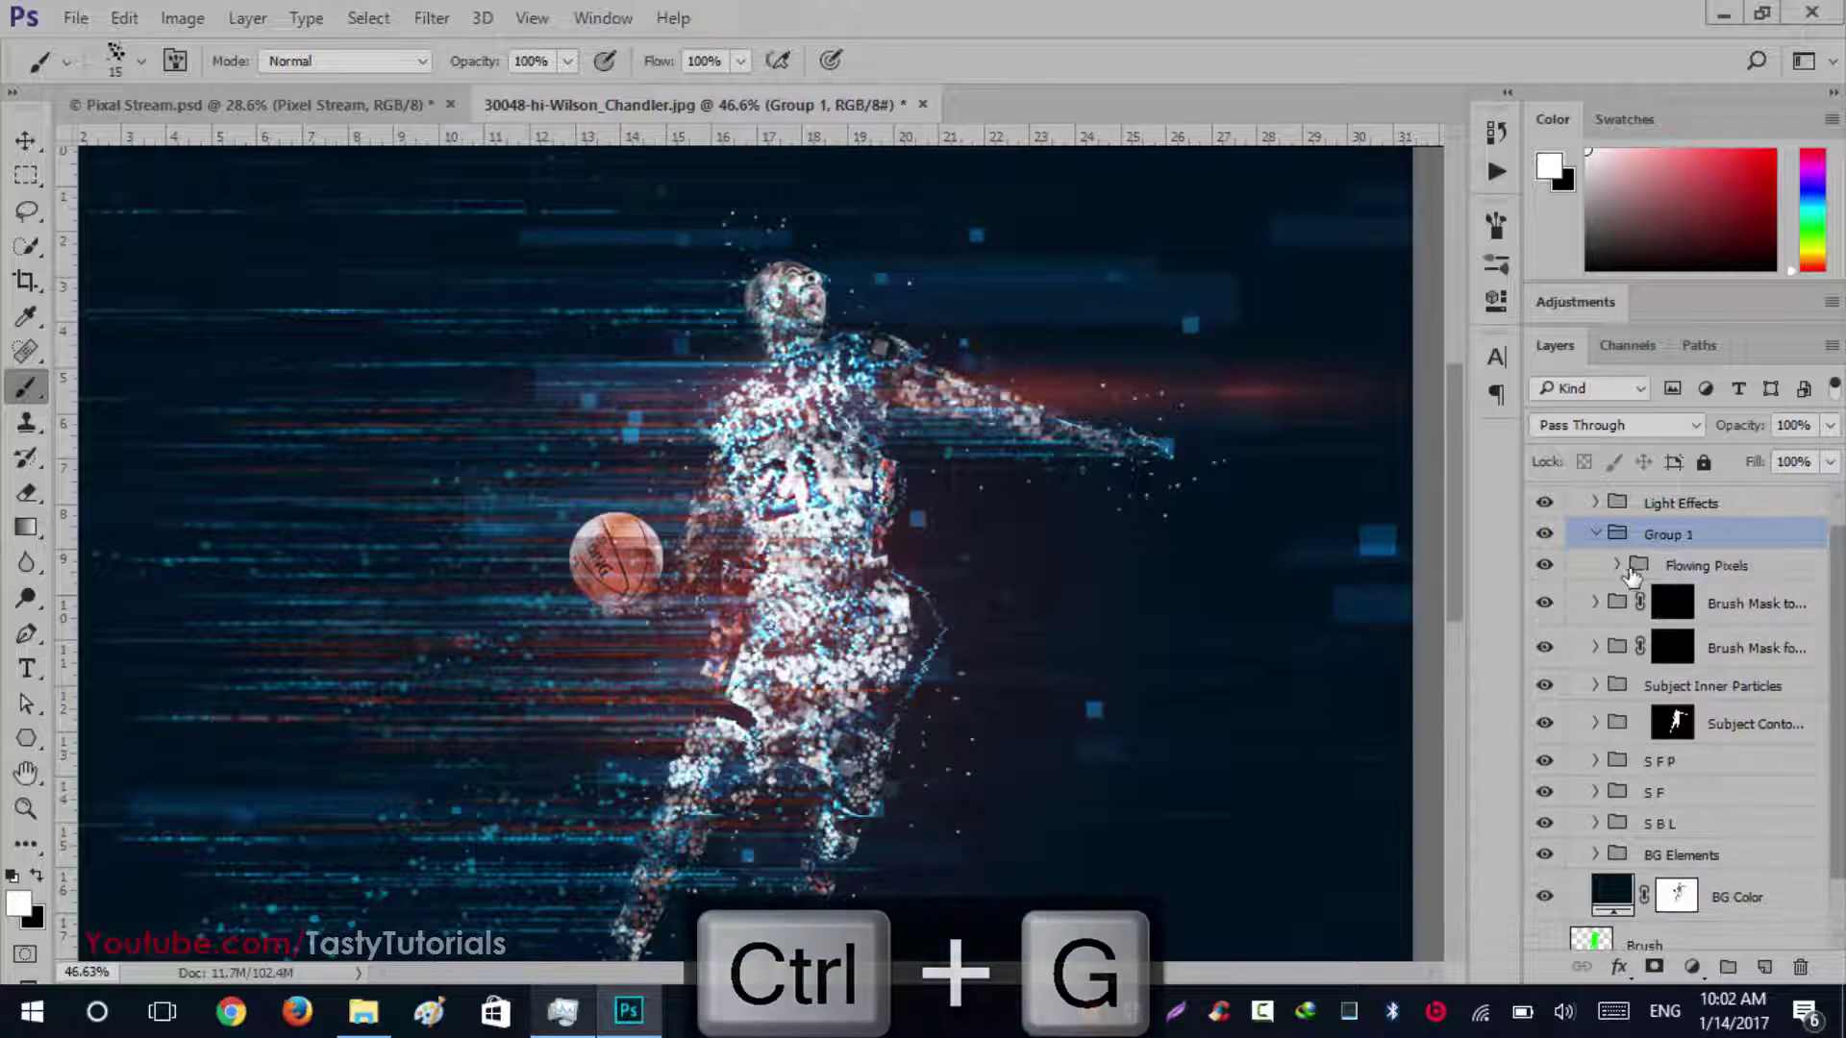
Duplicate the Flowing Pixels group twice inside its new group, and collapse the enclosing group
{"action": "left_click", "coordinate": [1697, 567]}
{"action": "key", "text": "ctrl+j"}
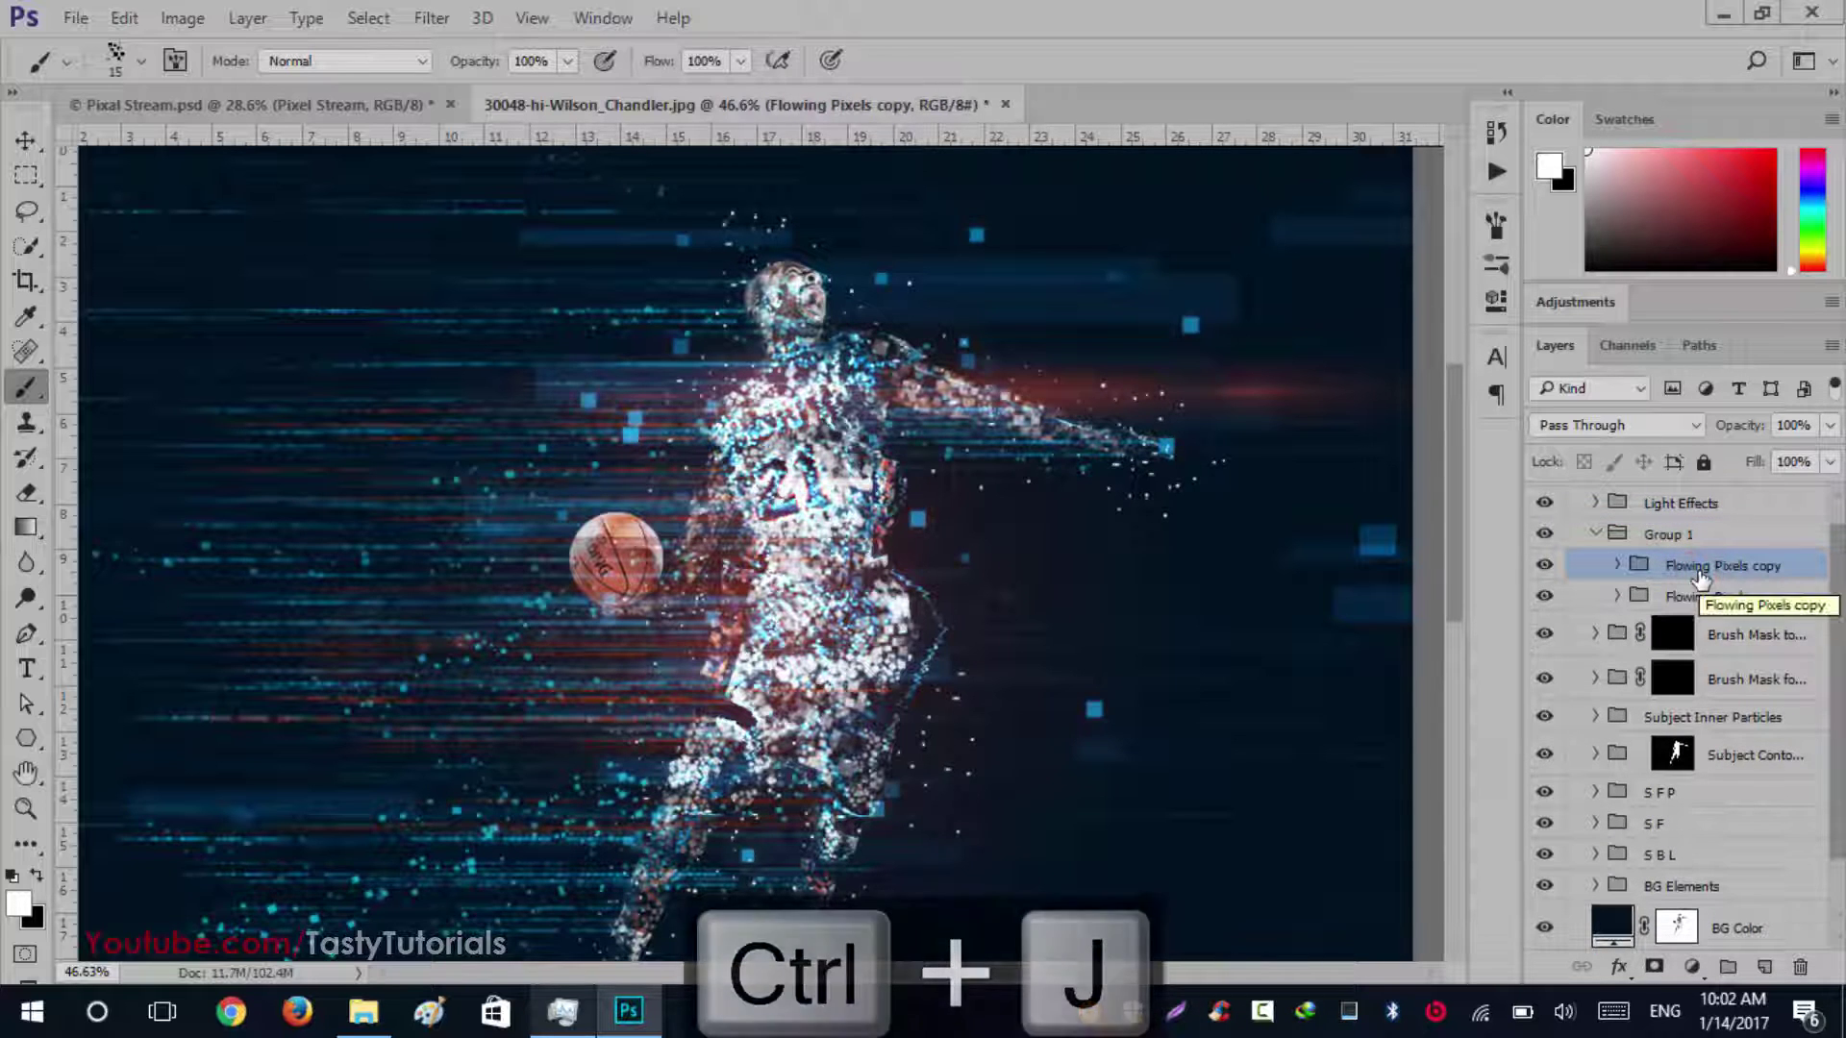
{"action": "key", "text": "ctrl+j"}
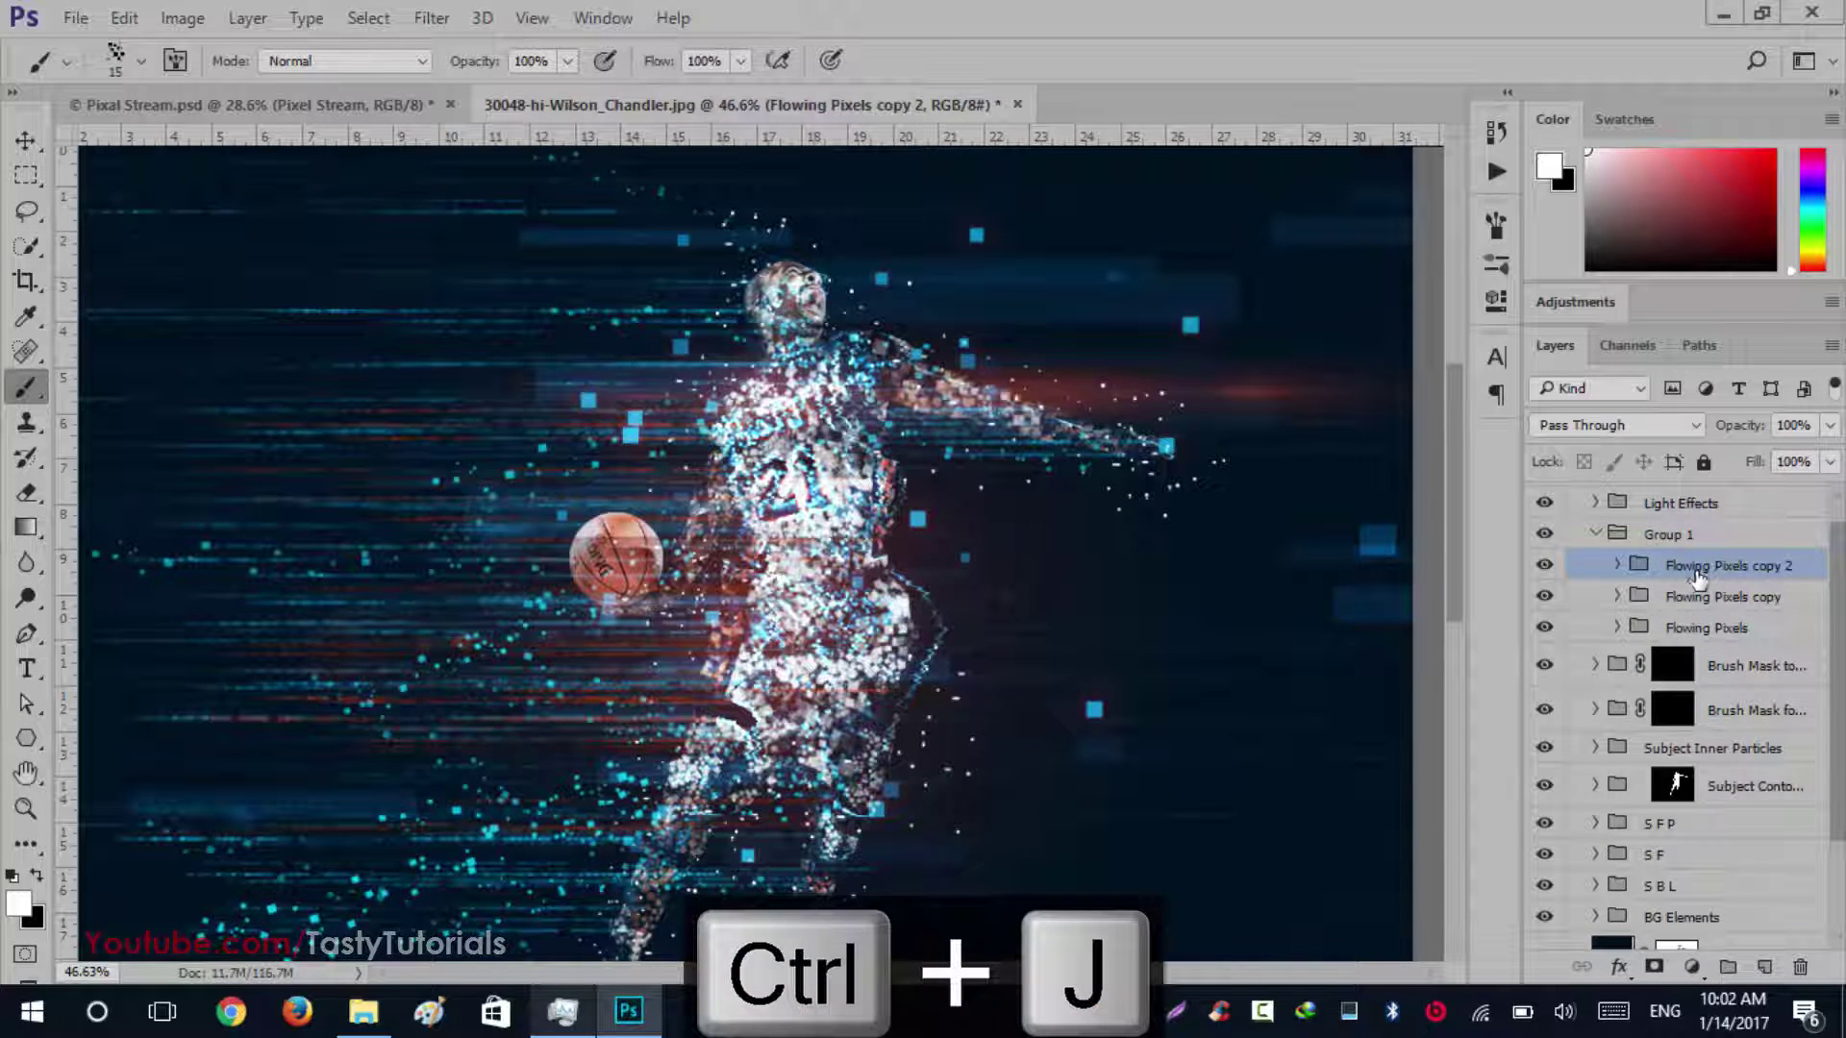
{"action": "left_click", "coordinate": [1608, 536]}
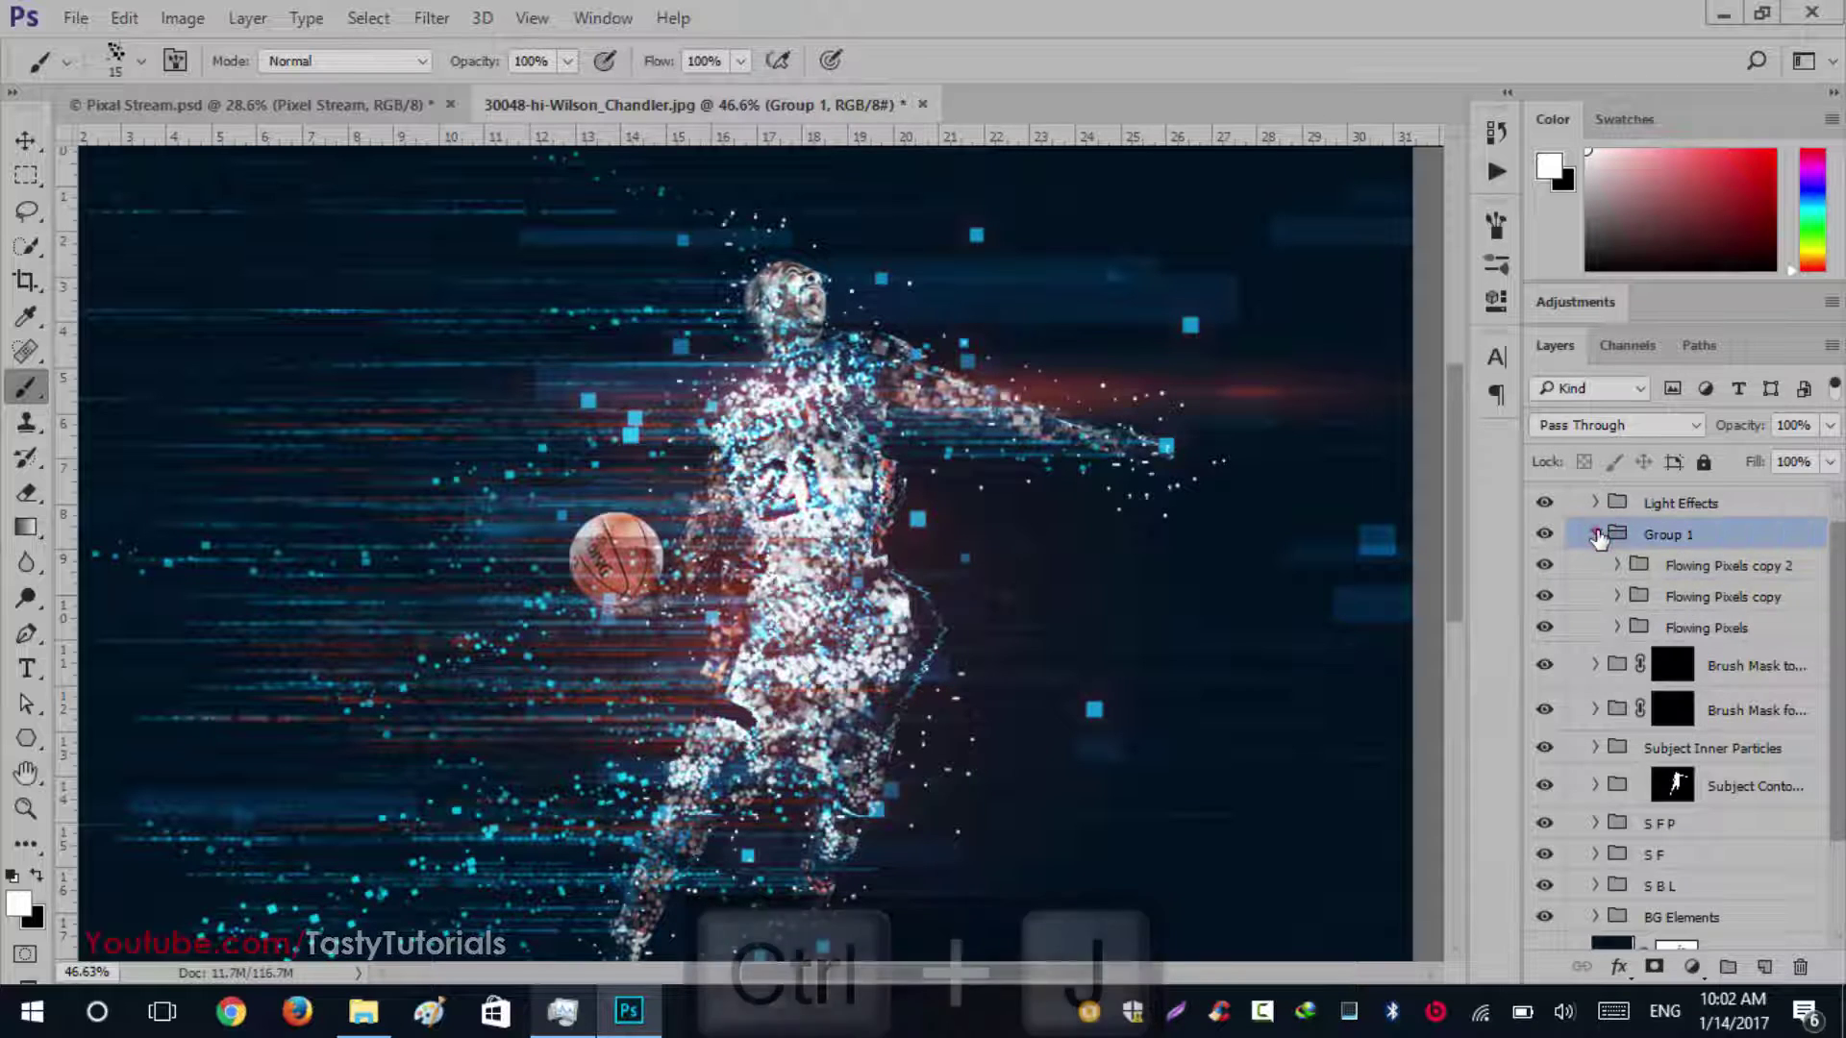
{"action": "left_click", "coordinate": [1596, 535]}
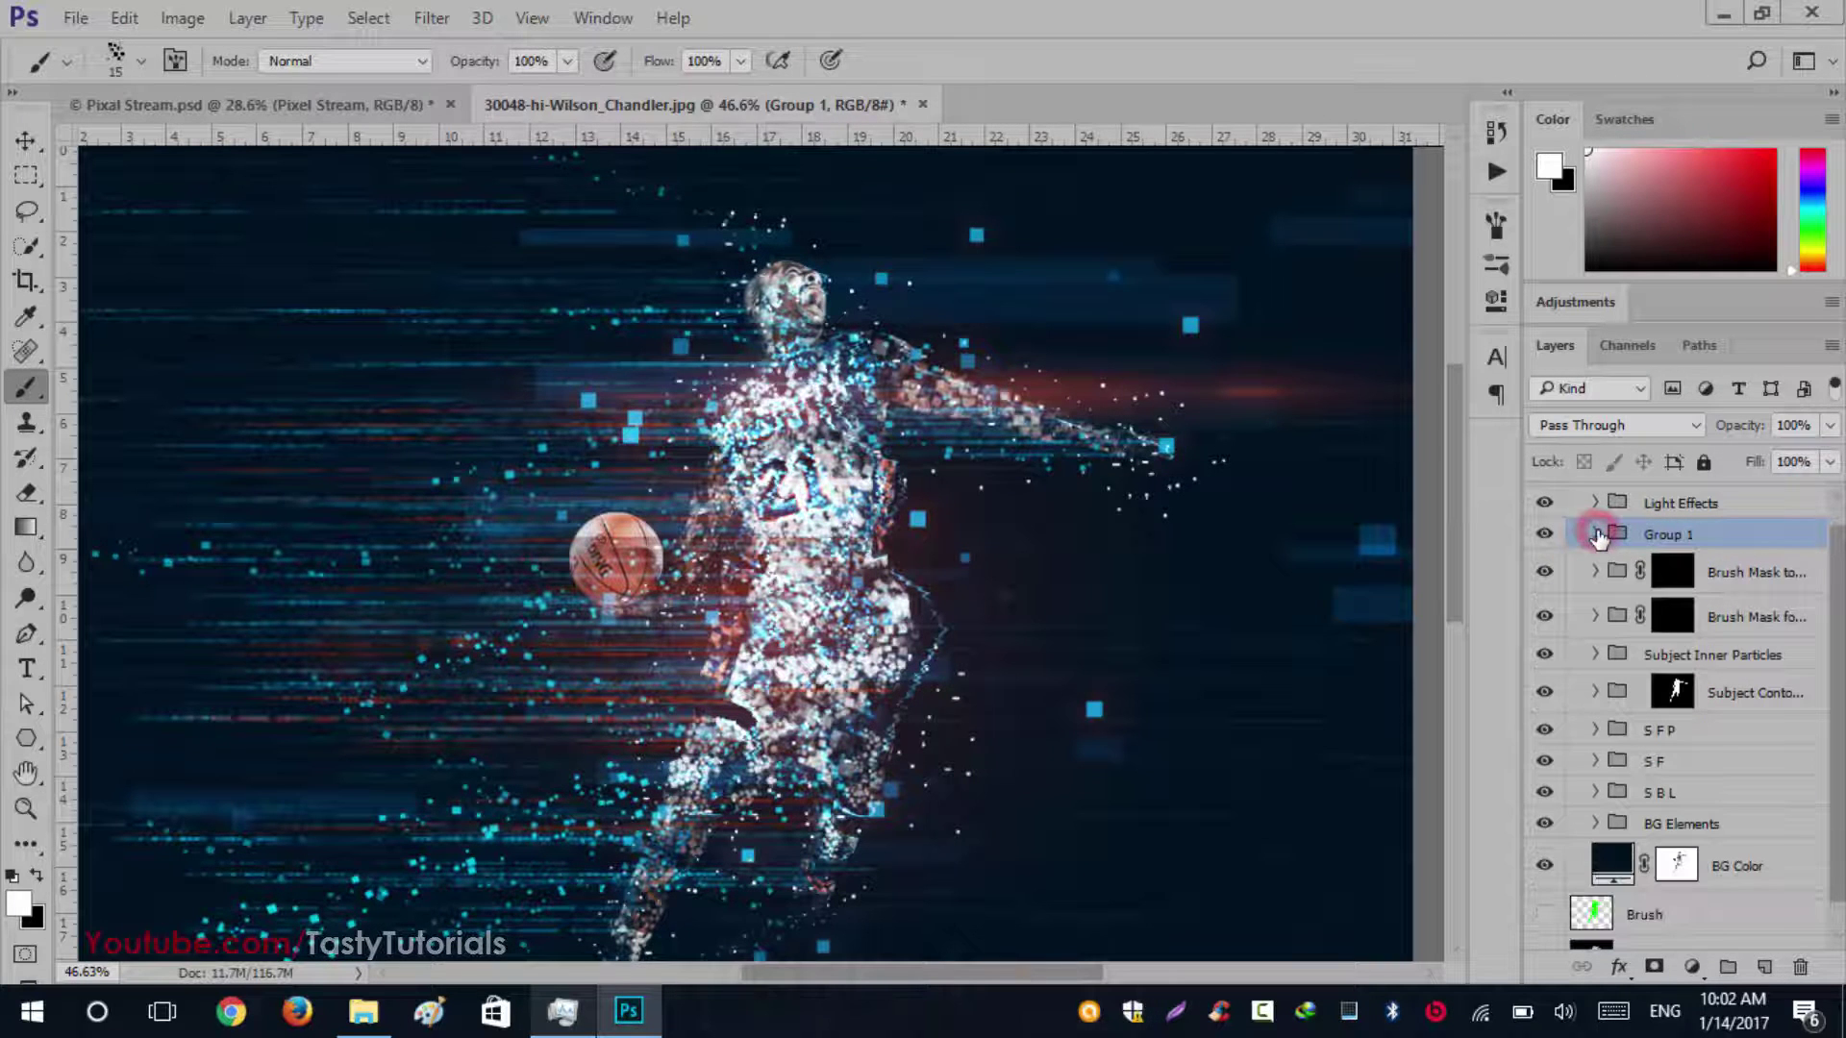
Rename the group holding the Flowing Pixels copies as Scatterd Particals
{"action": "double_click", "coordinate": [1684, 536]}
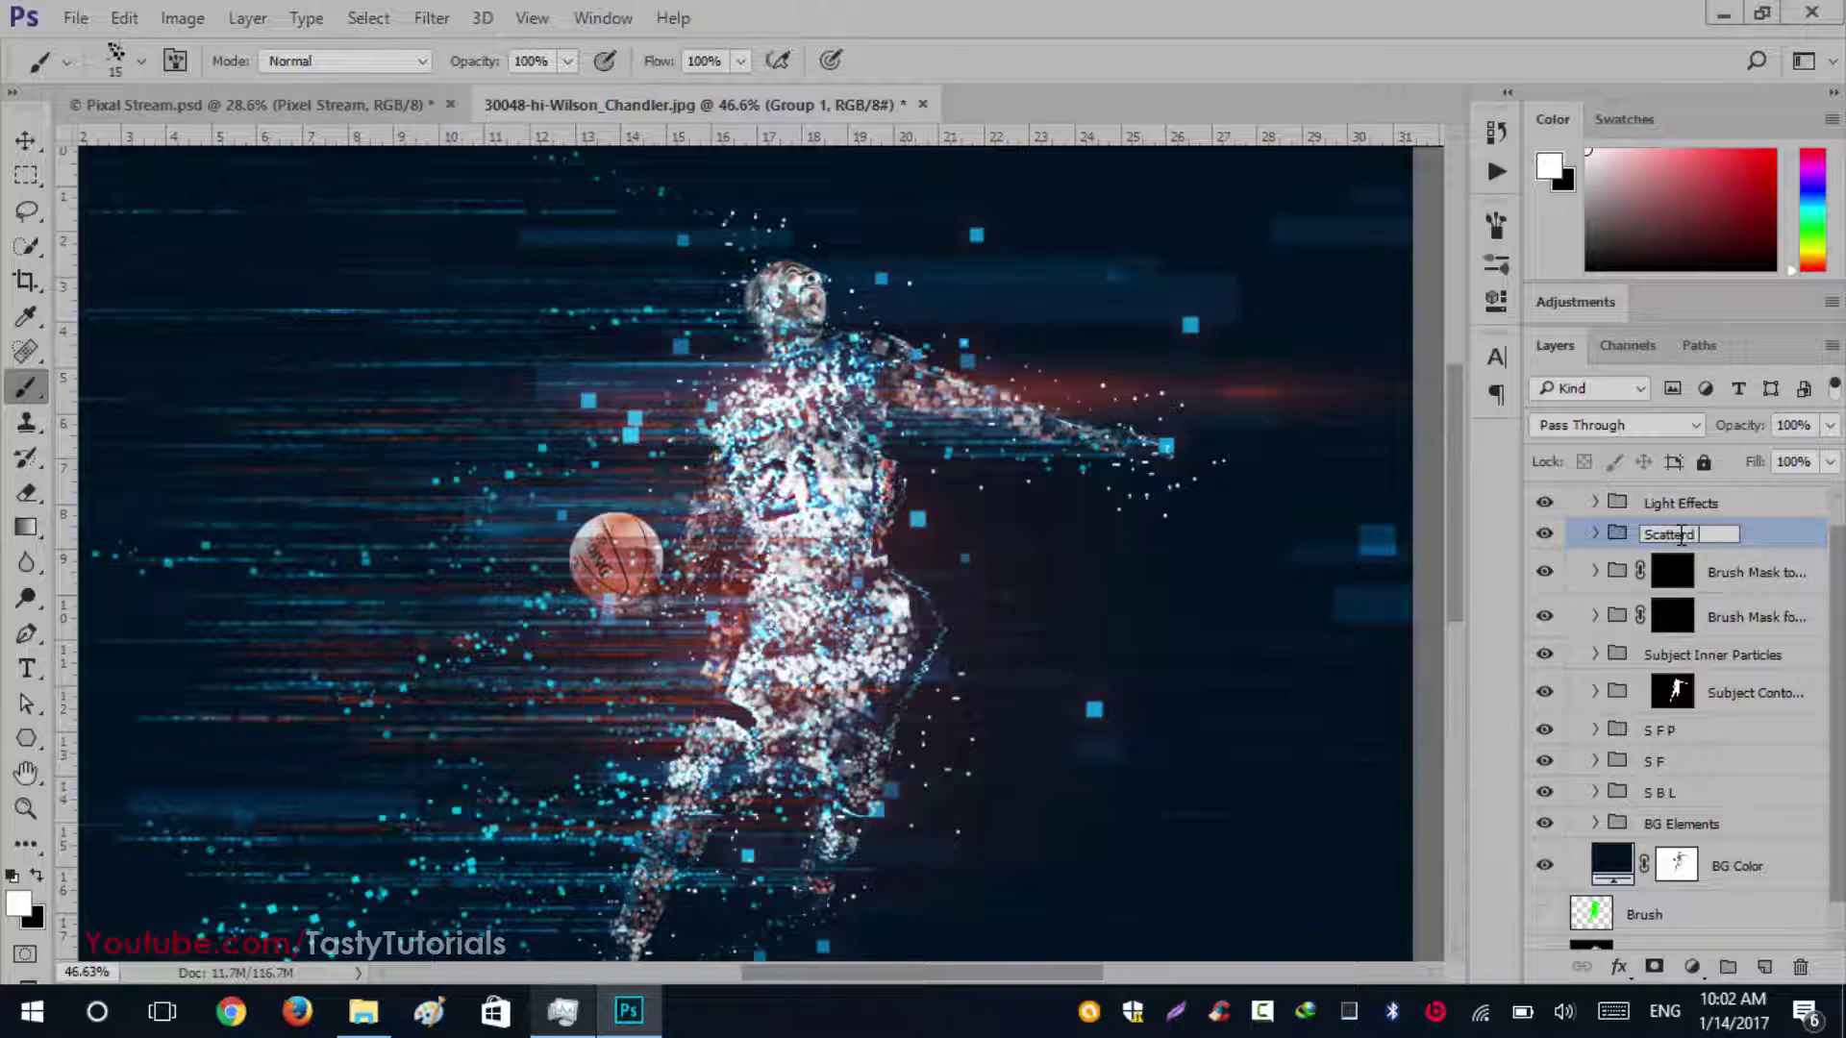
{"action": "type", "text": "Scatterd Particals"}
{"action": "key", "text": "Return"}
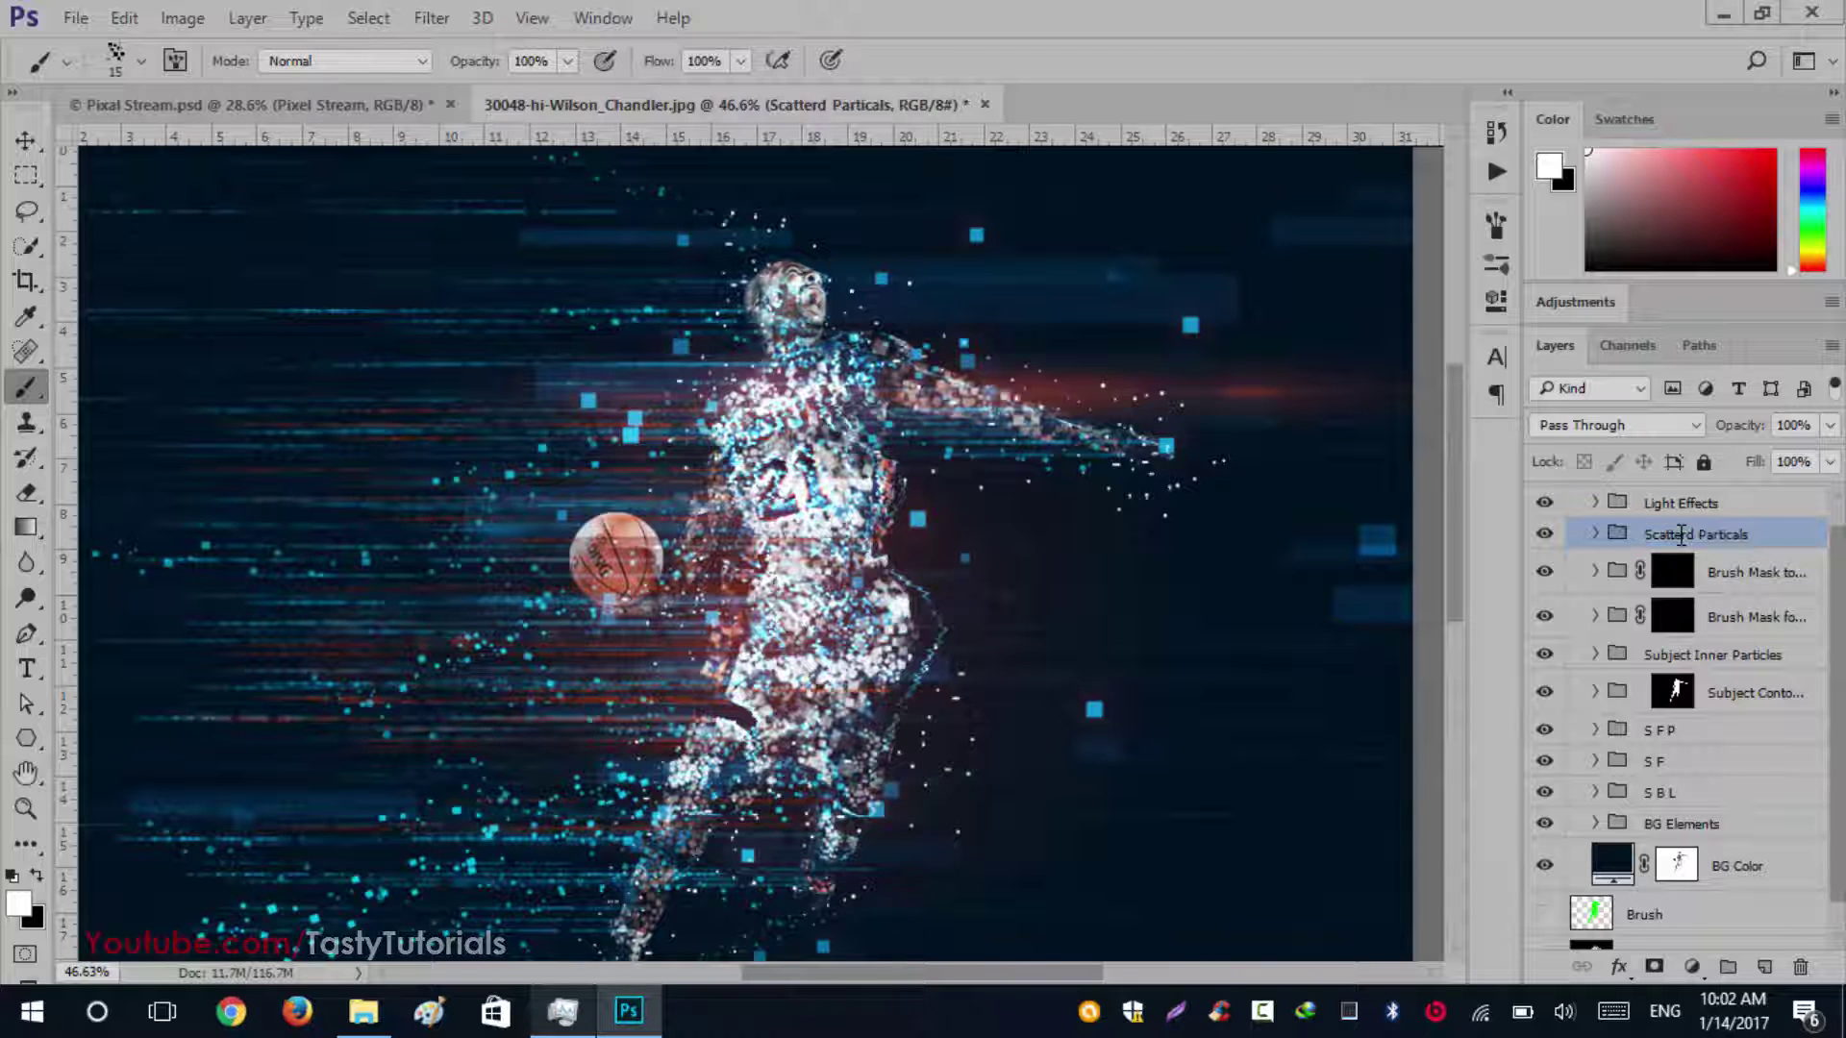
Apply a white Color Overlay in Normal mode at 100% opacity to the Scatterd Particals group
{"action": "left_click", "coordinate": [1620, 967]}
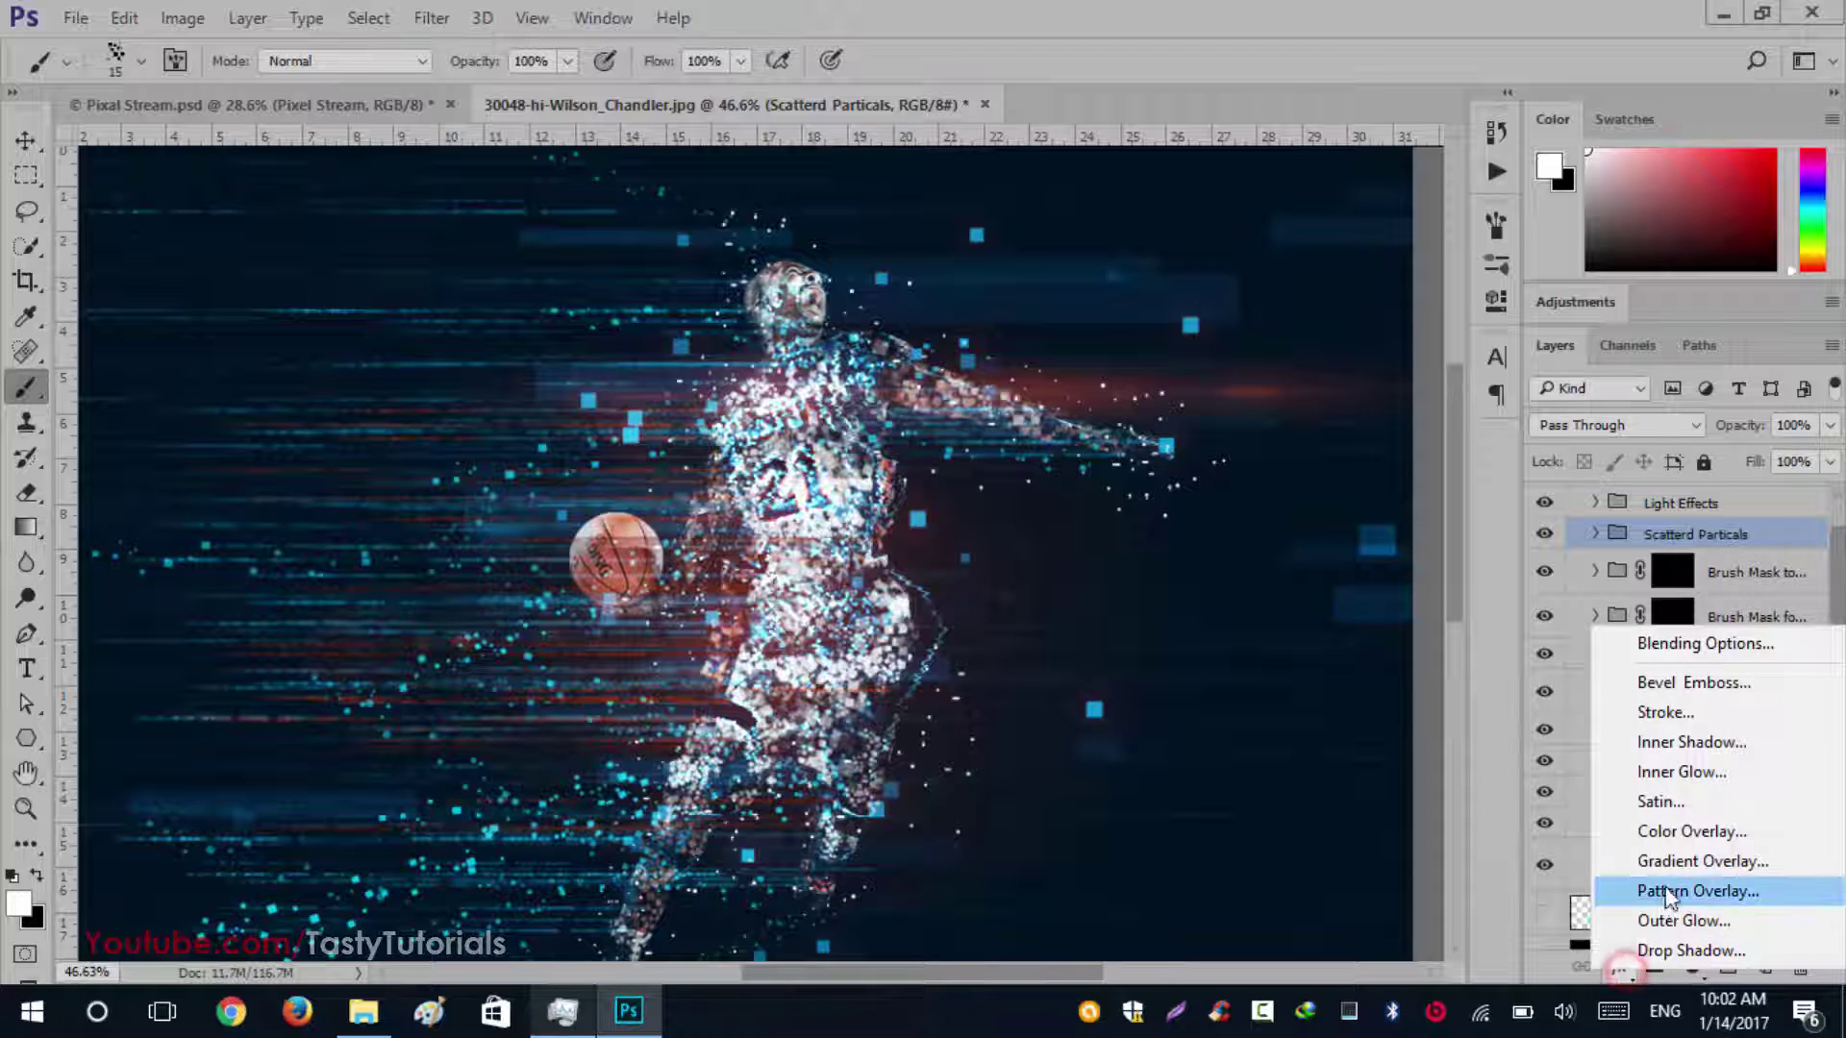
{"action": "left_click", "coordinate": [1682, 828]}
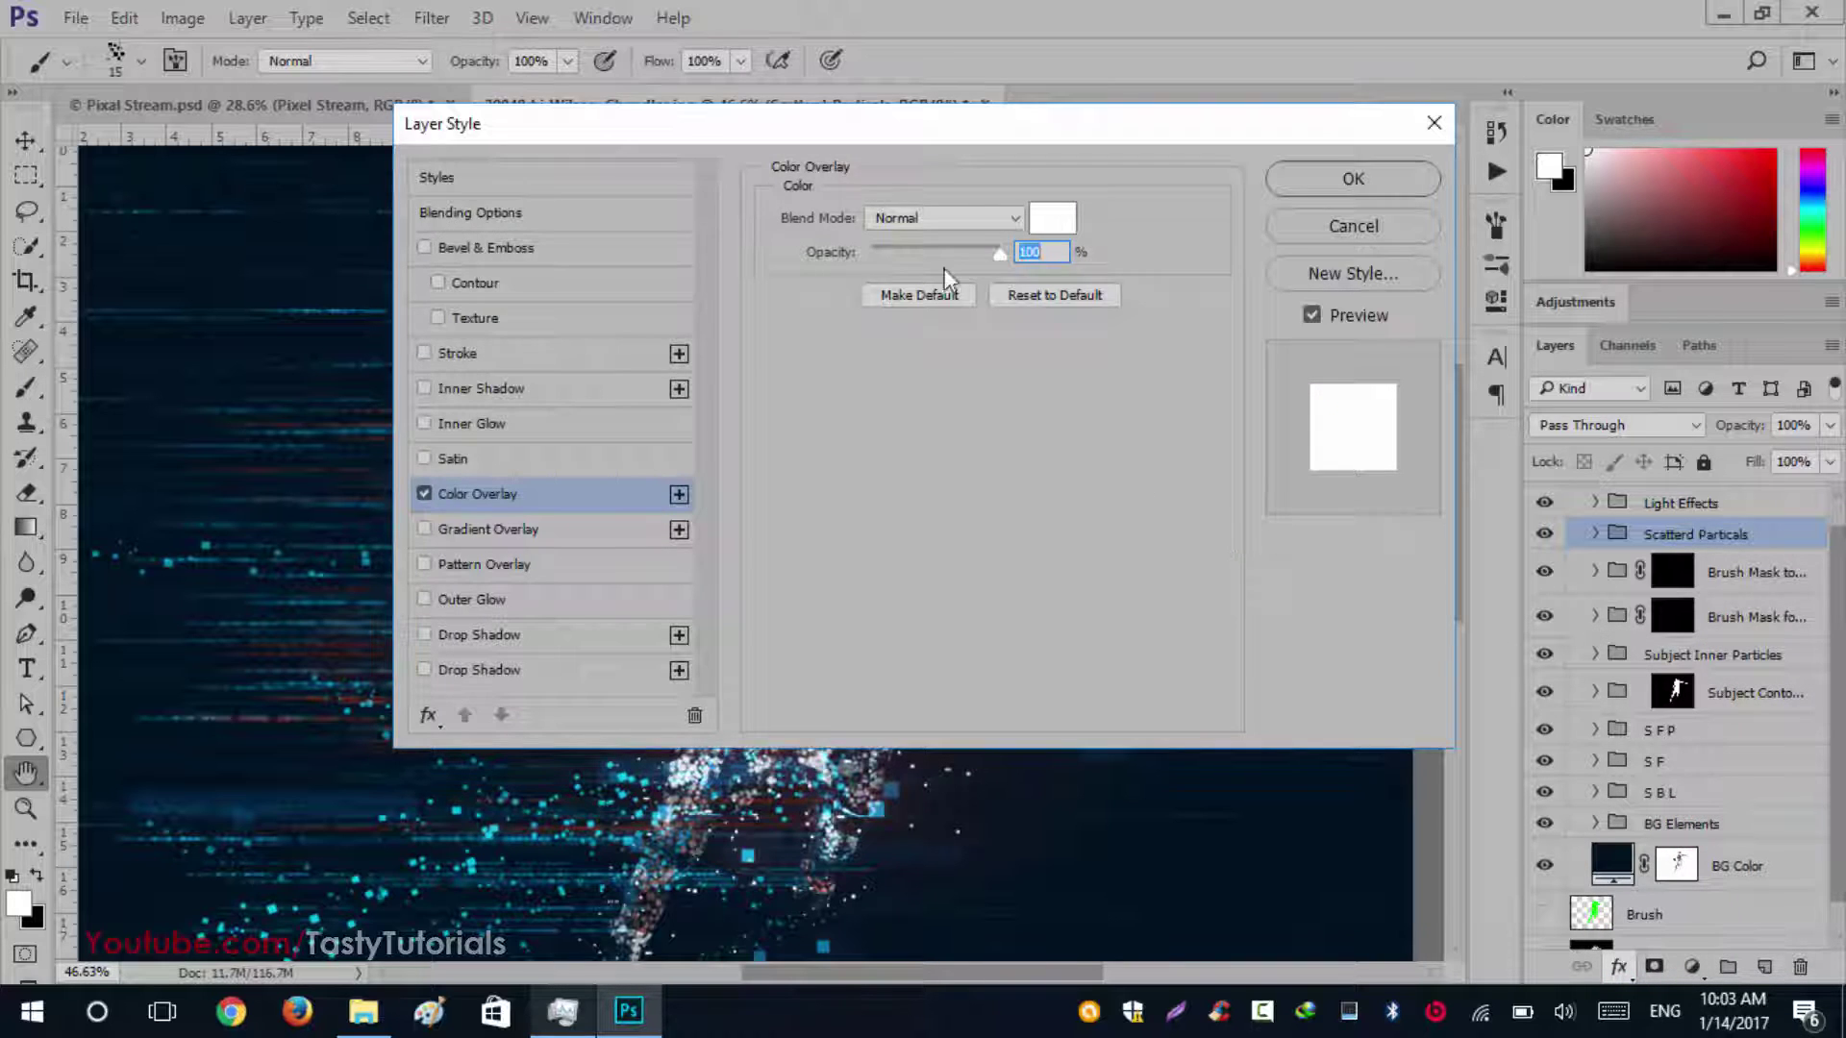
{"action": "left_click_drag", "start_coordinate": [846, 125], "coordinate": [721, 204]}
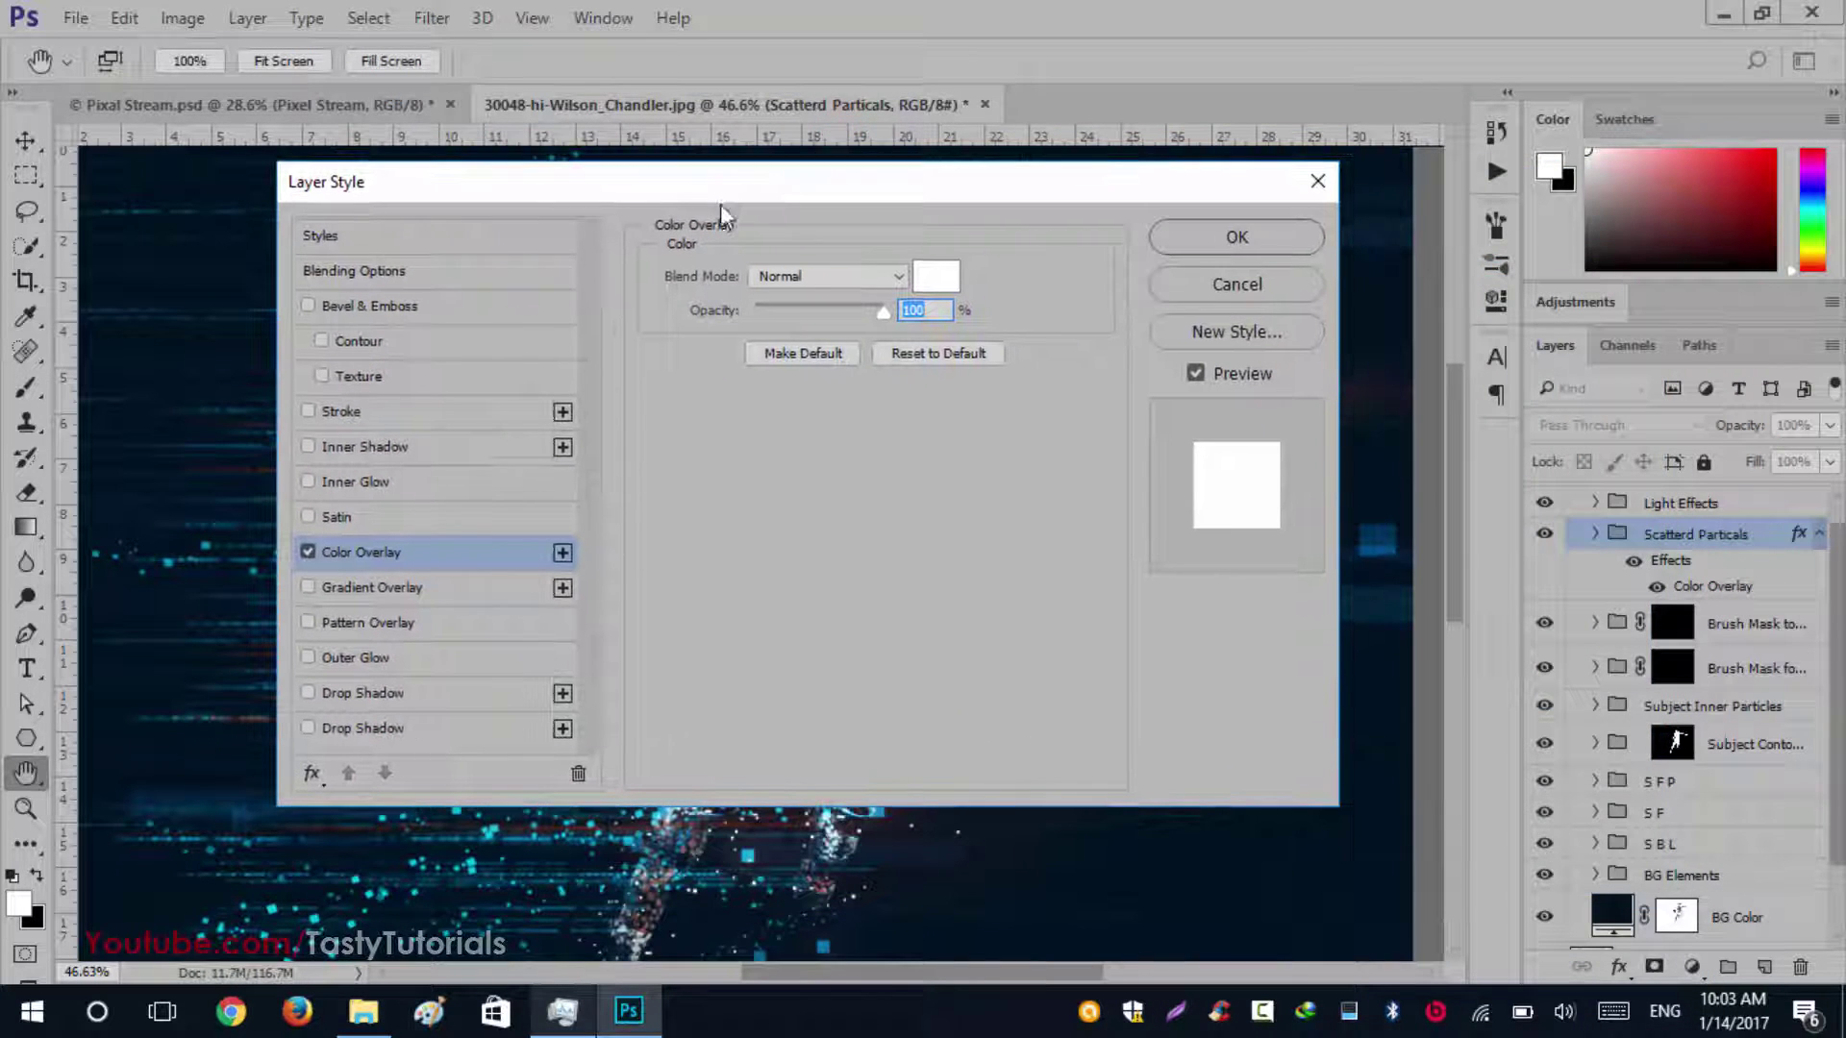
{"action": "left_click", "coordinate": [1250, 239]}
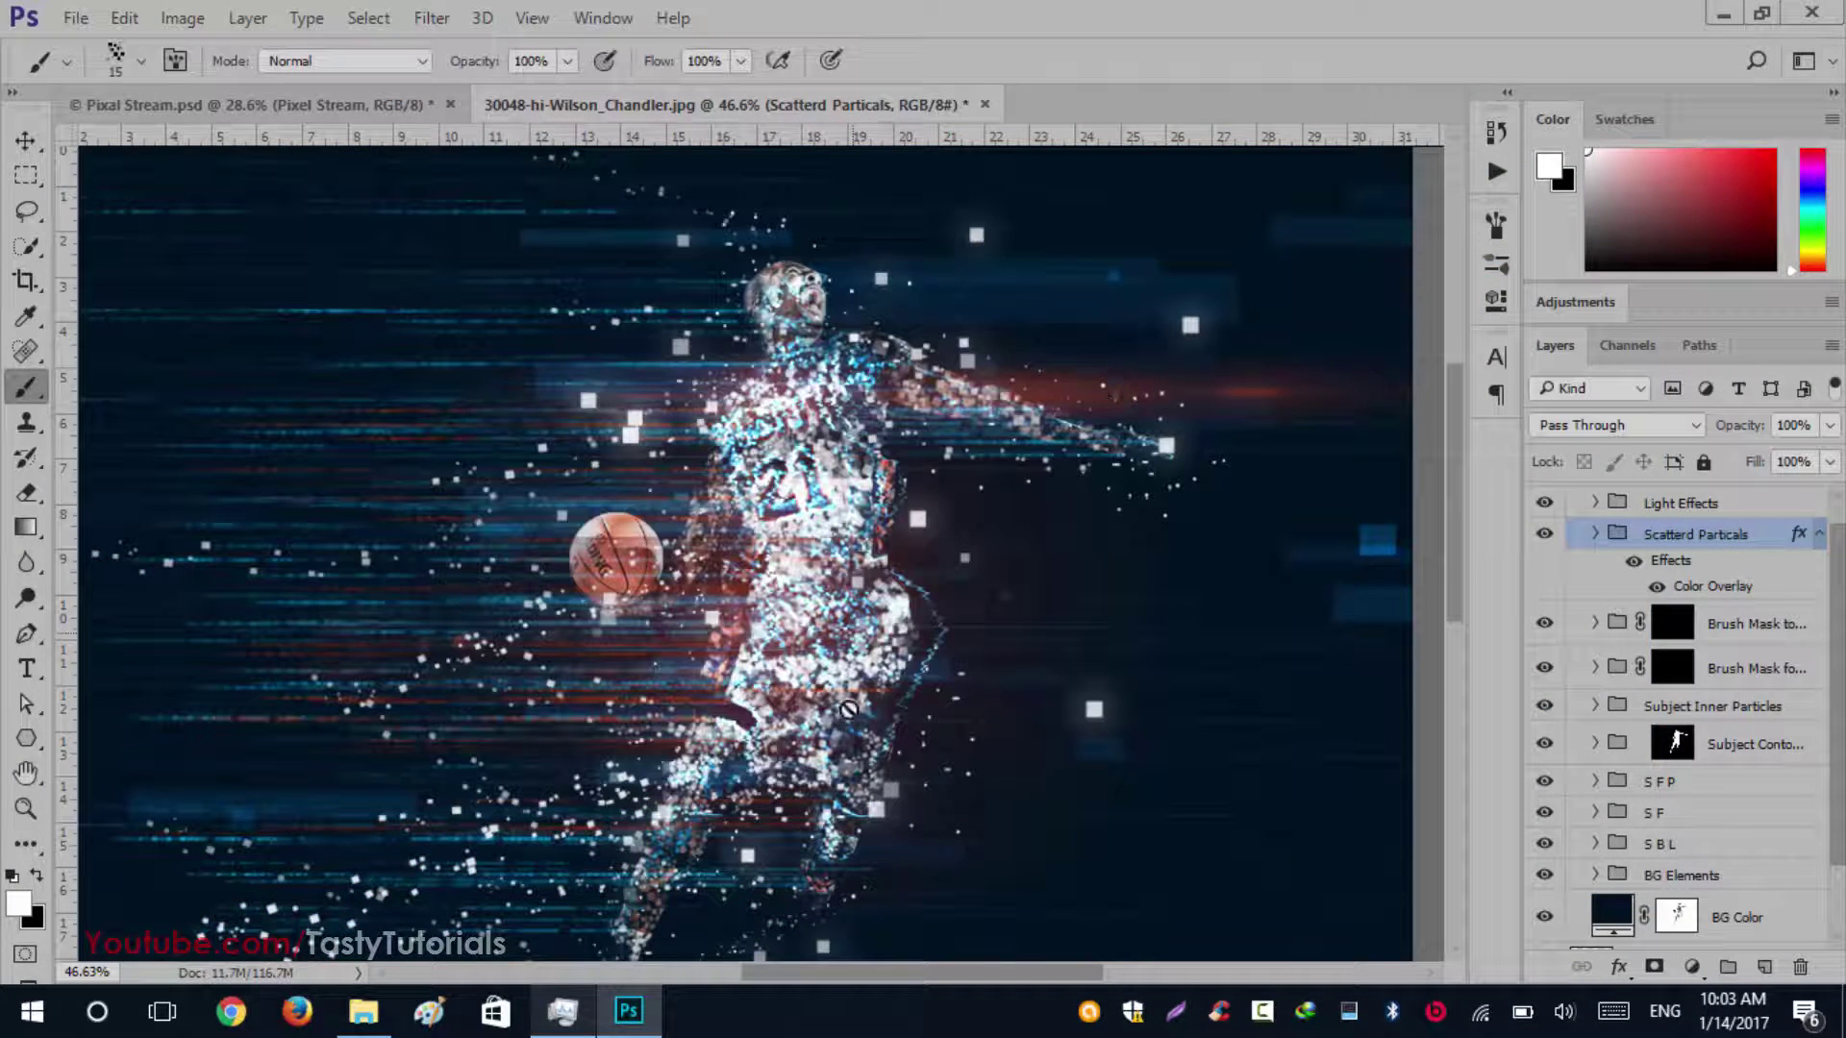
{"action": "scroll", "coordinate": [849, 710], "scroll_direction": "down", "scroll_amount": 6}
{"action": "scroll", "coordinate": [800, 436], "scroll_direction": "up", "scroll_amount": 4}
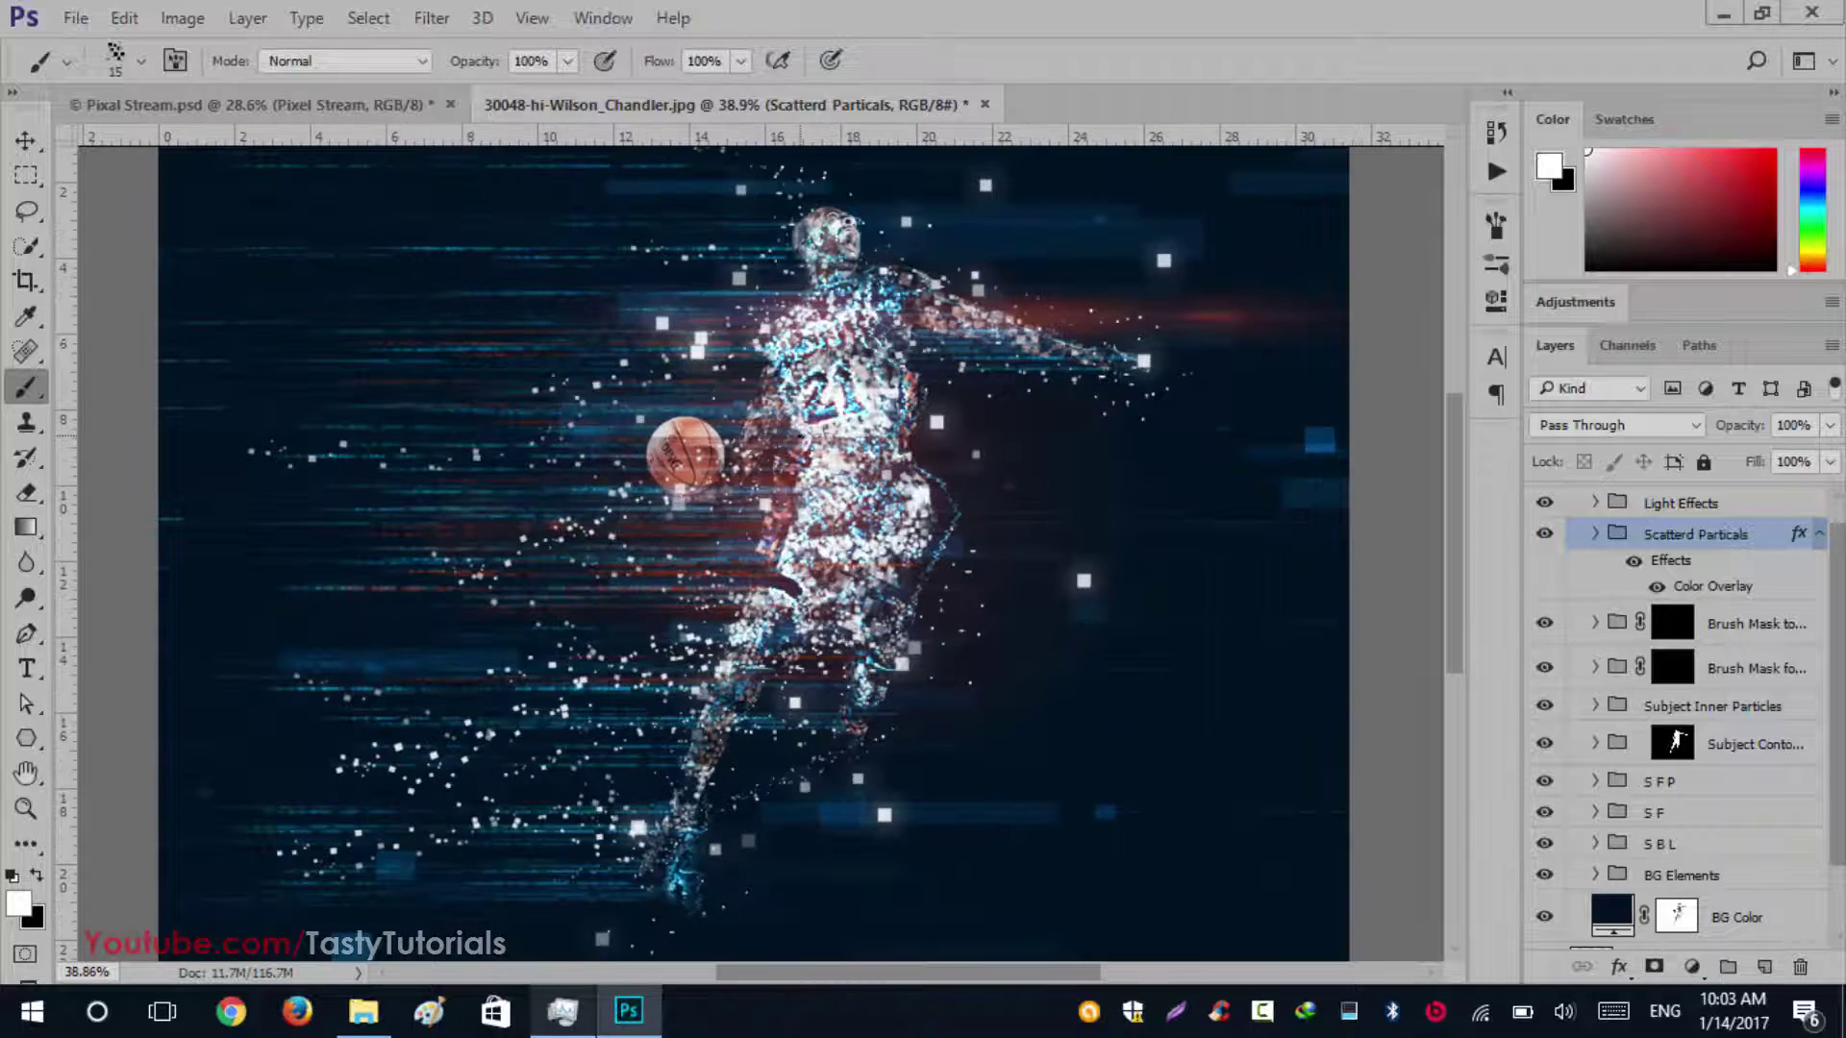
{"action": "scroll", "coordinate": [883, 425], "scroll_direction": "down", "scroll_amount": 2}
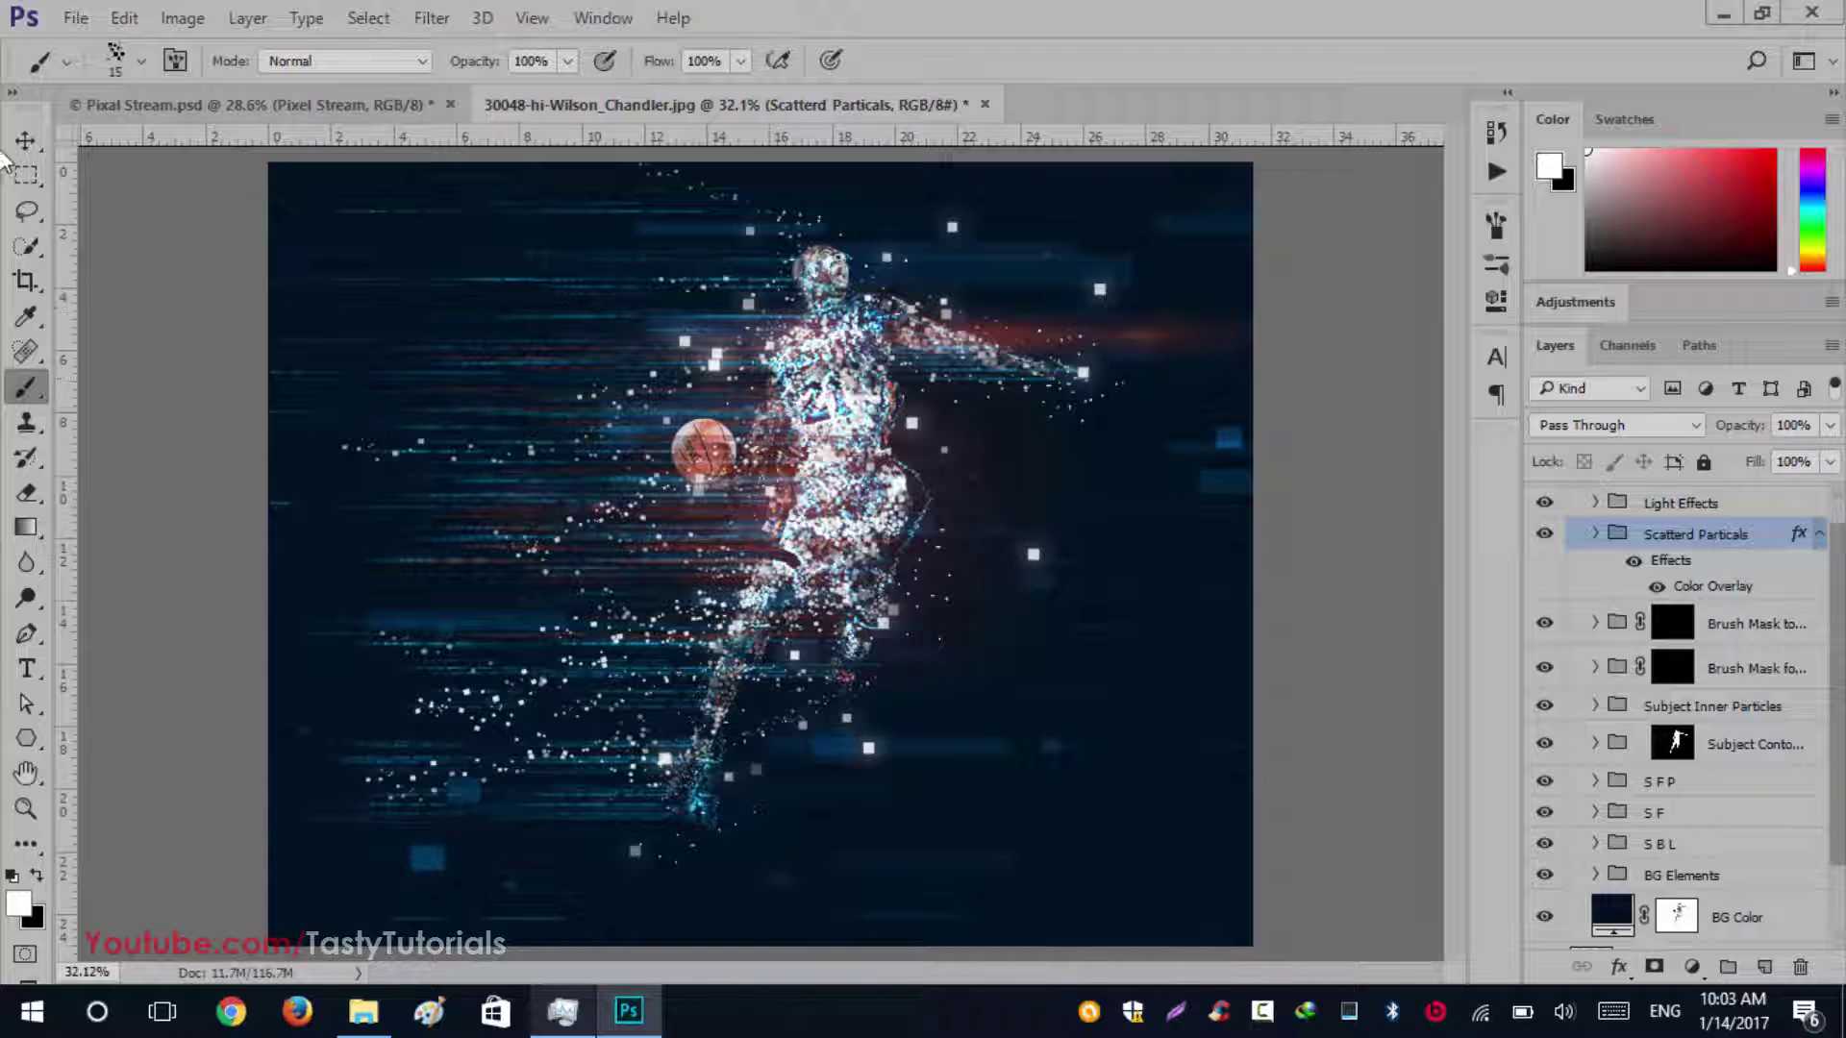
Target the BG Color layer mask for brushing and load the player silhouette from the Brush layer as a selection
{"action": "key", "text": "v"}
{"action": "scroll", "coordinate": [727, 462], "scroll_direction": "up", "scroll_amount": 2}
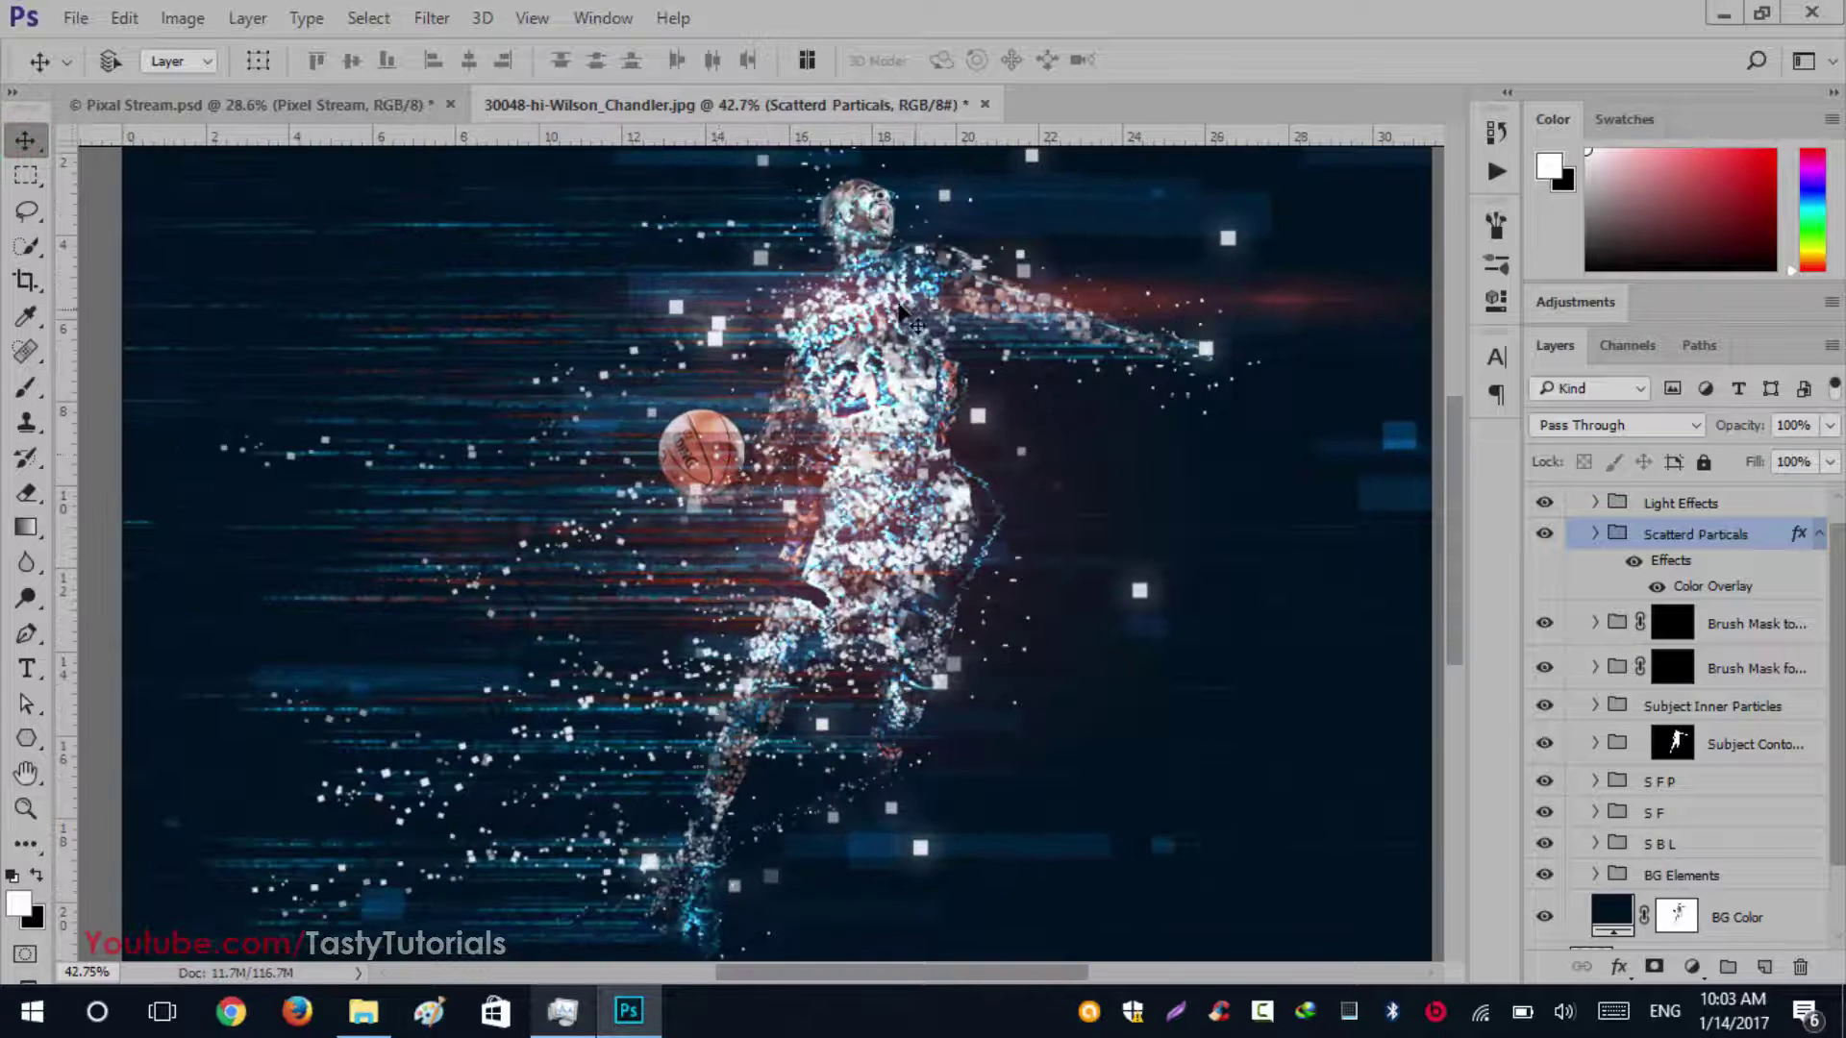
{"action": "scroll", "coordinate": [899, 327], "scroll_direction": "up", "scroll_amount": 3}
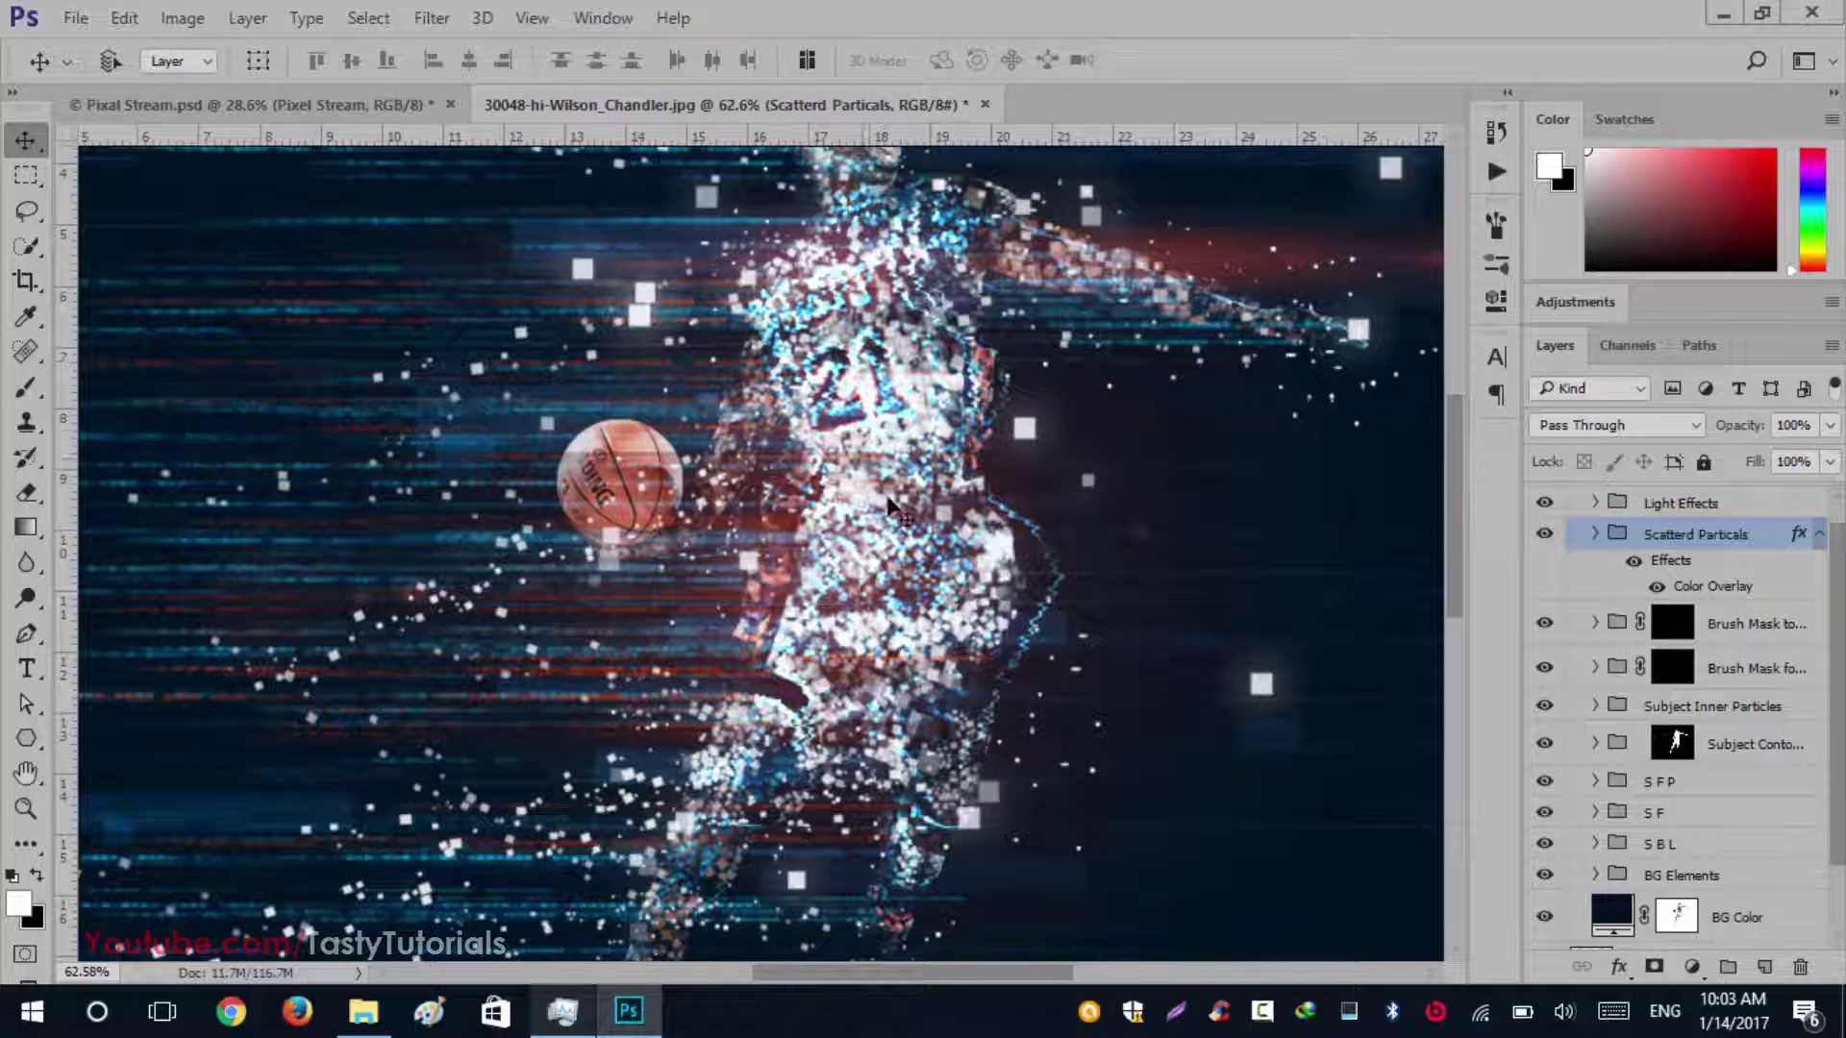
{"action": "scroll", "coordinate": [1707, 678], "scroll_direction": "down", "scroll_amount": 2}
{"action": "left_click", "coordinate": [1676, 846]}
{"action": "key", "text": "x"}
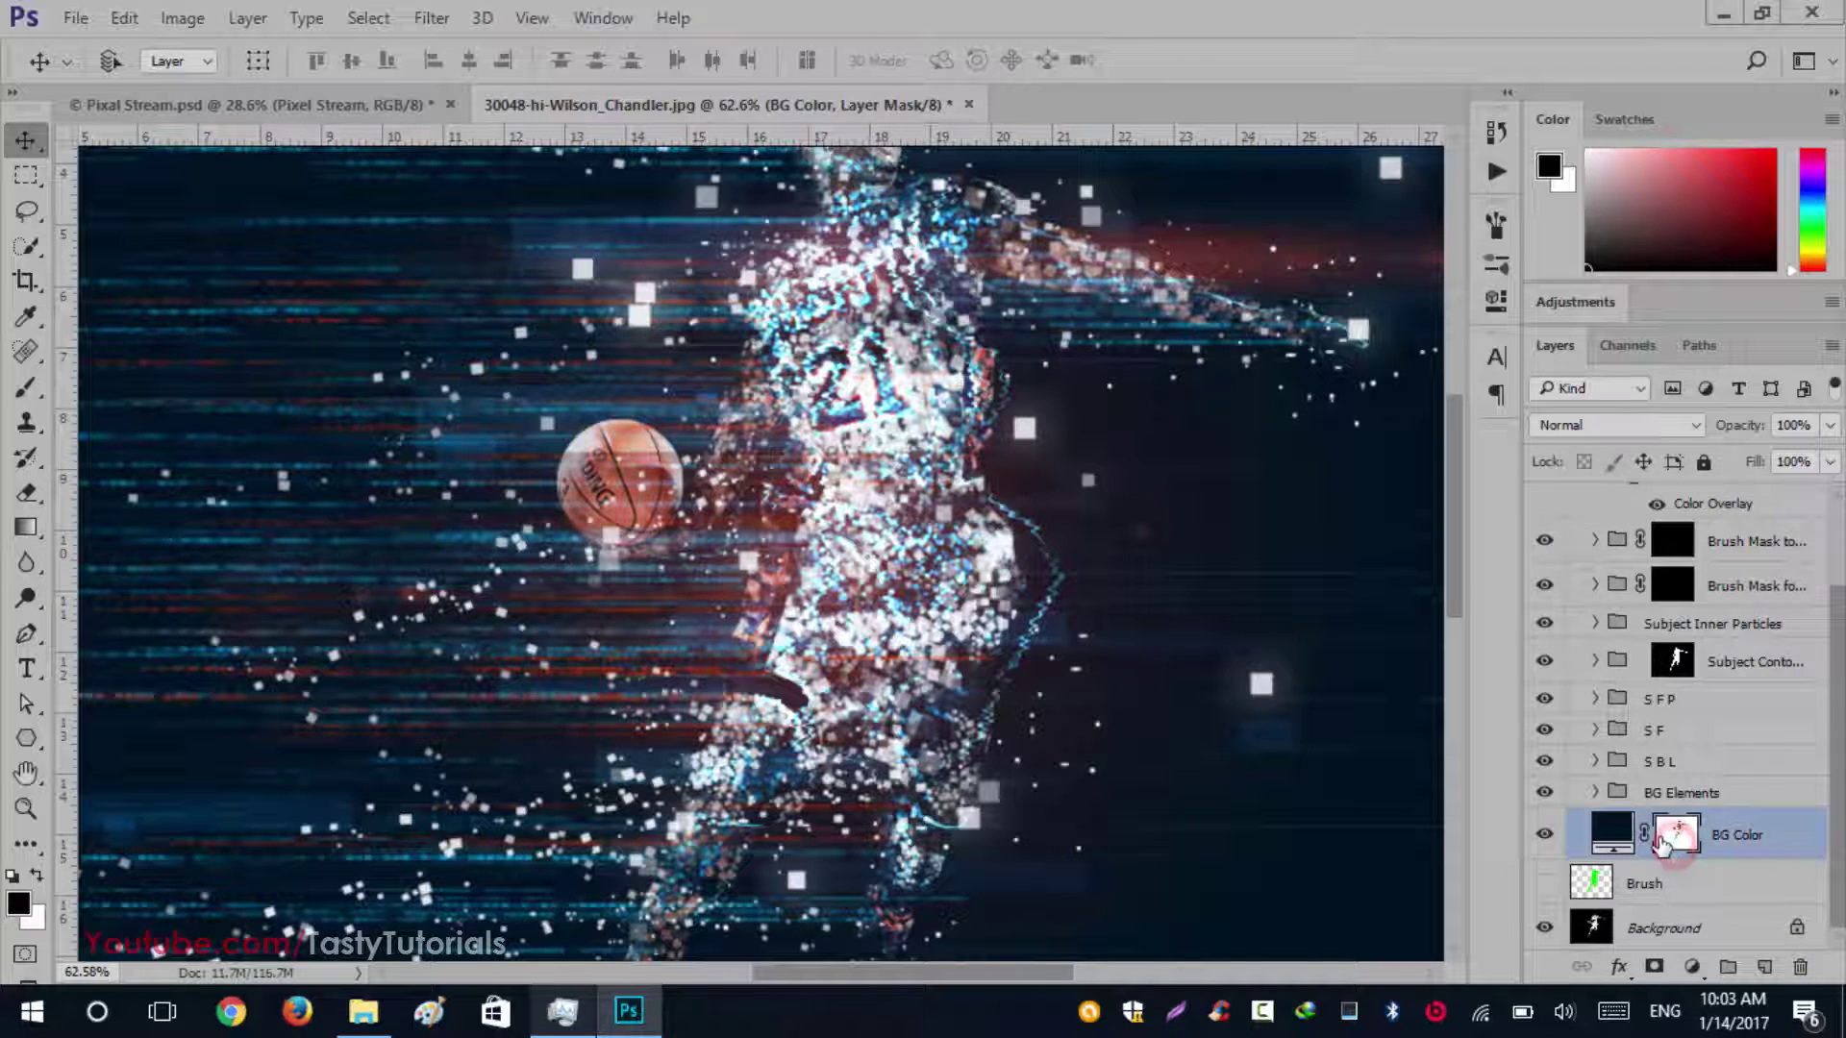
{"action": "key", "text": "b"}
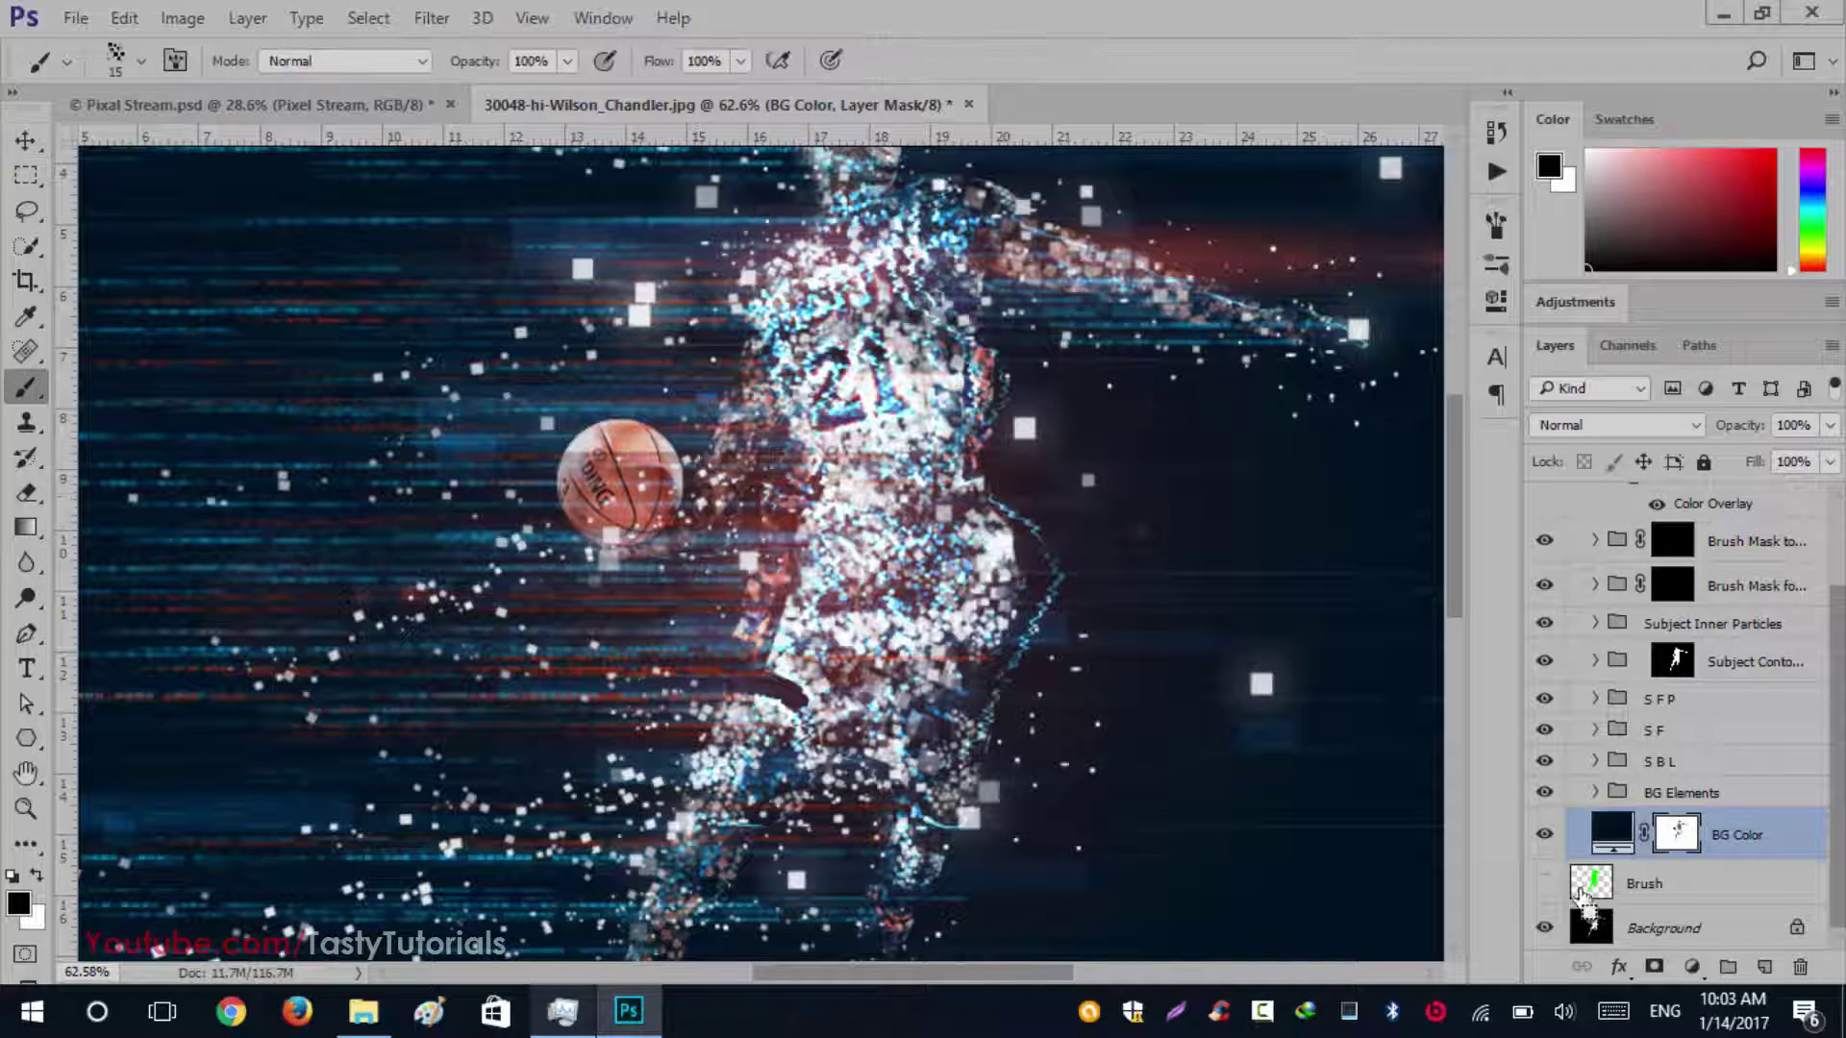
{"action": "left_click", "coordinate": [1582, 895], "text": "ctrl"}
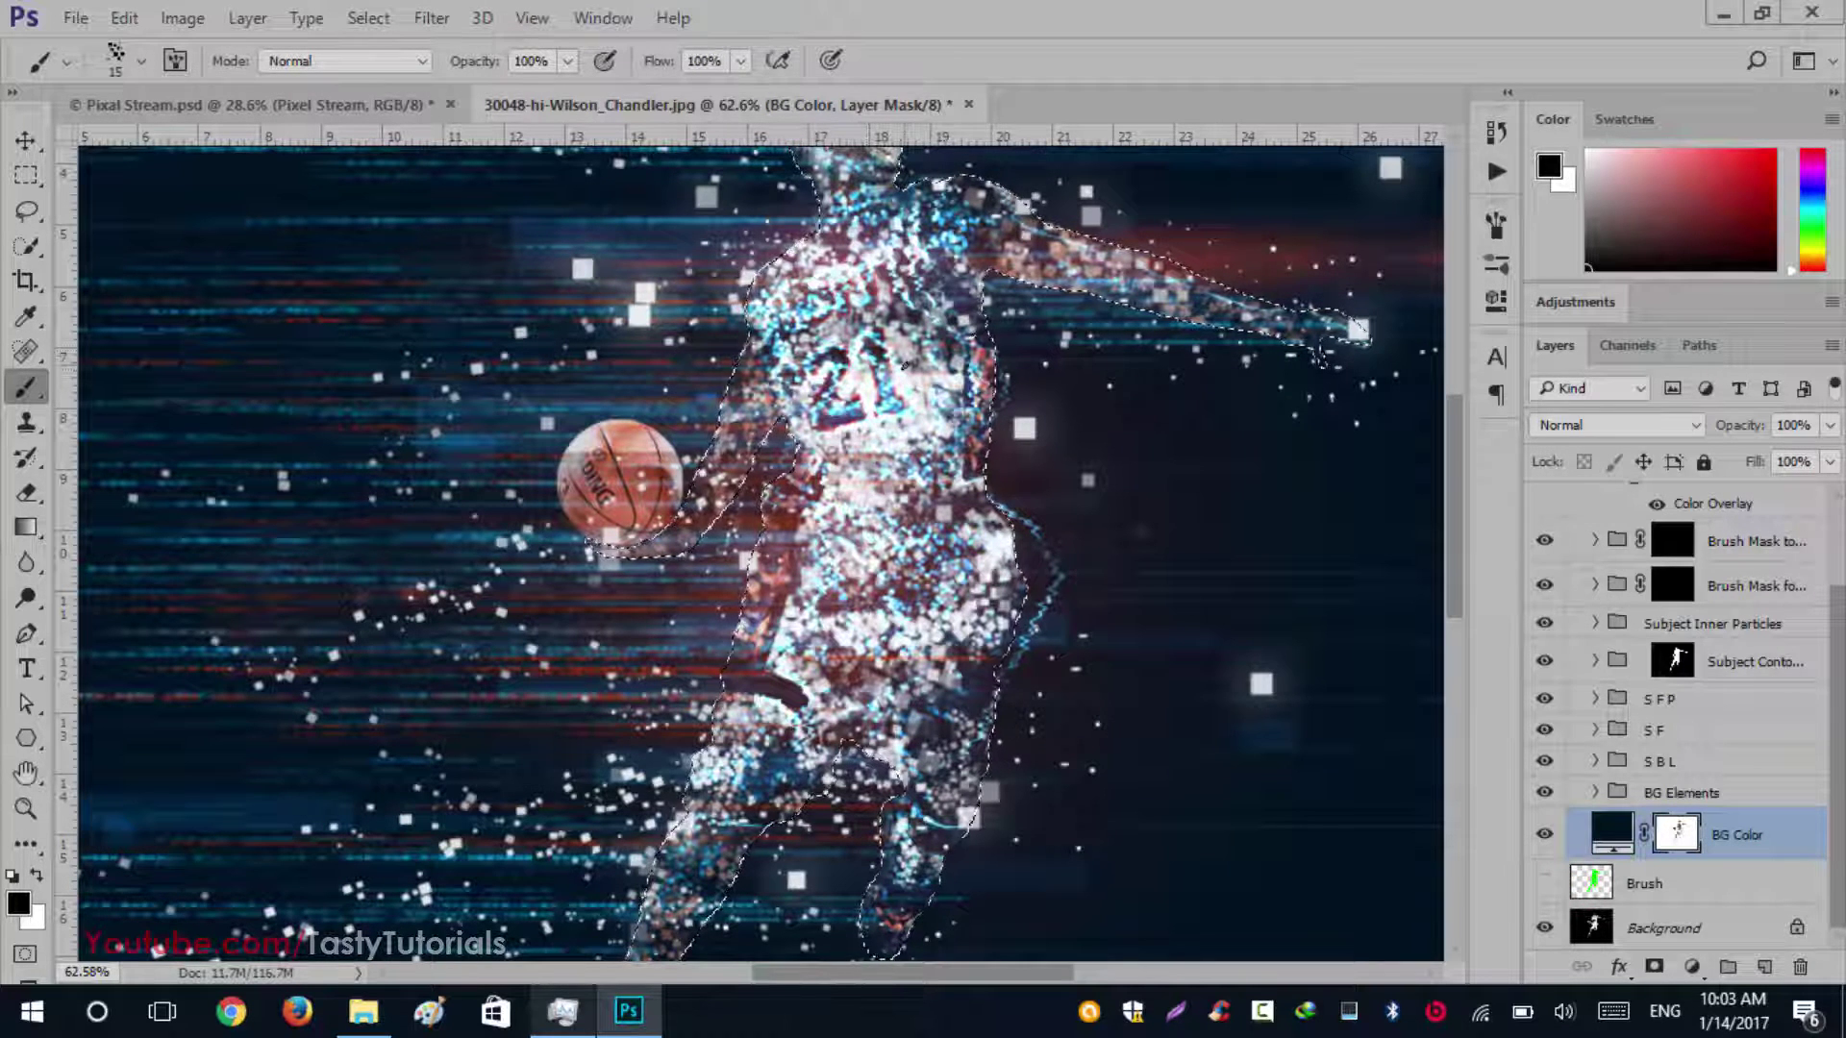
Paint white with the particle brush on the BG Color mask over the player's body, undoing unwanted strokes
{"action": "key", "text": "x"}
{"action": "key", "text": "ctrl+alt+z"}
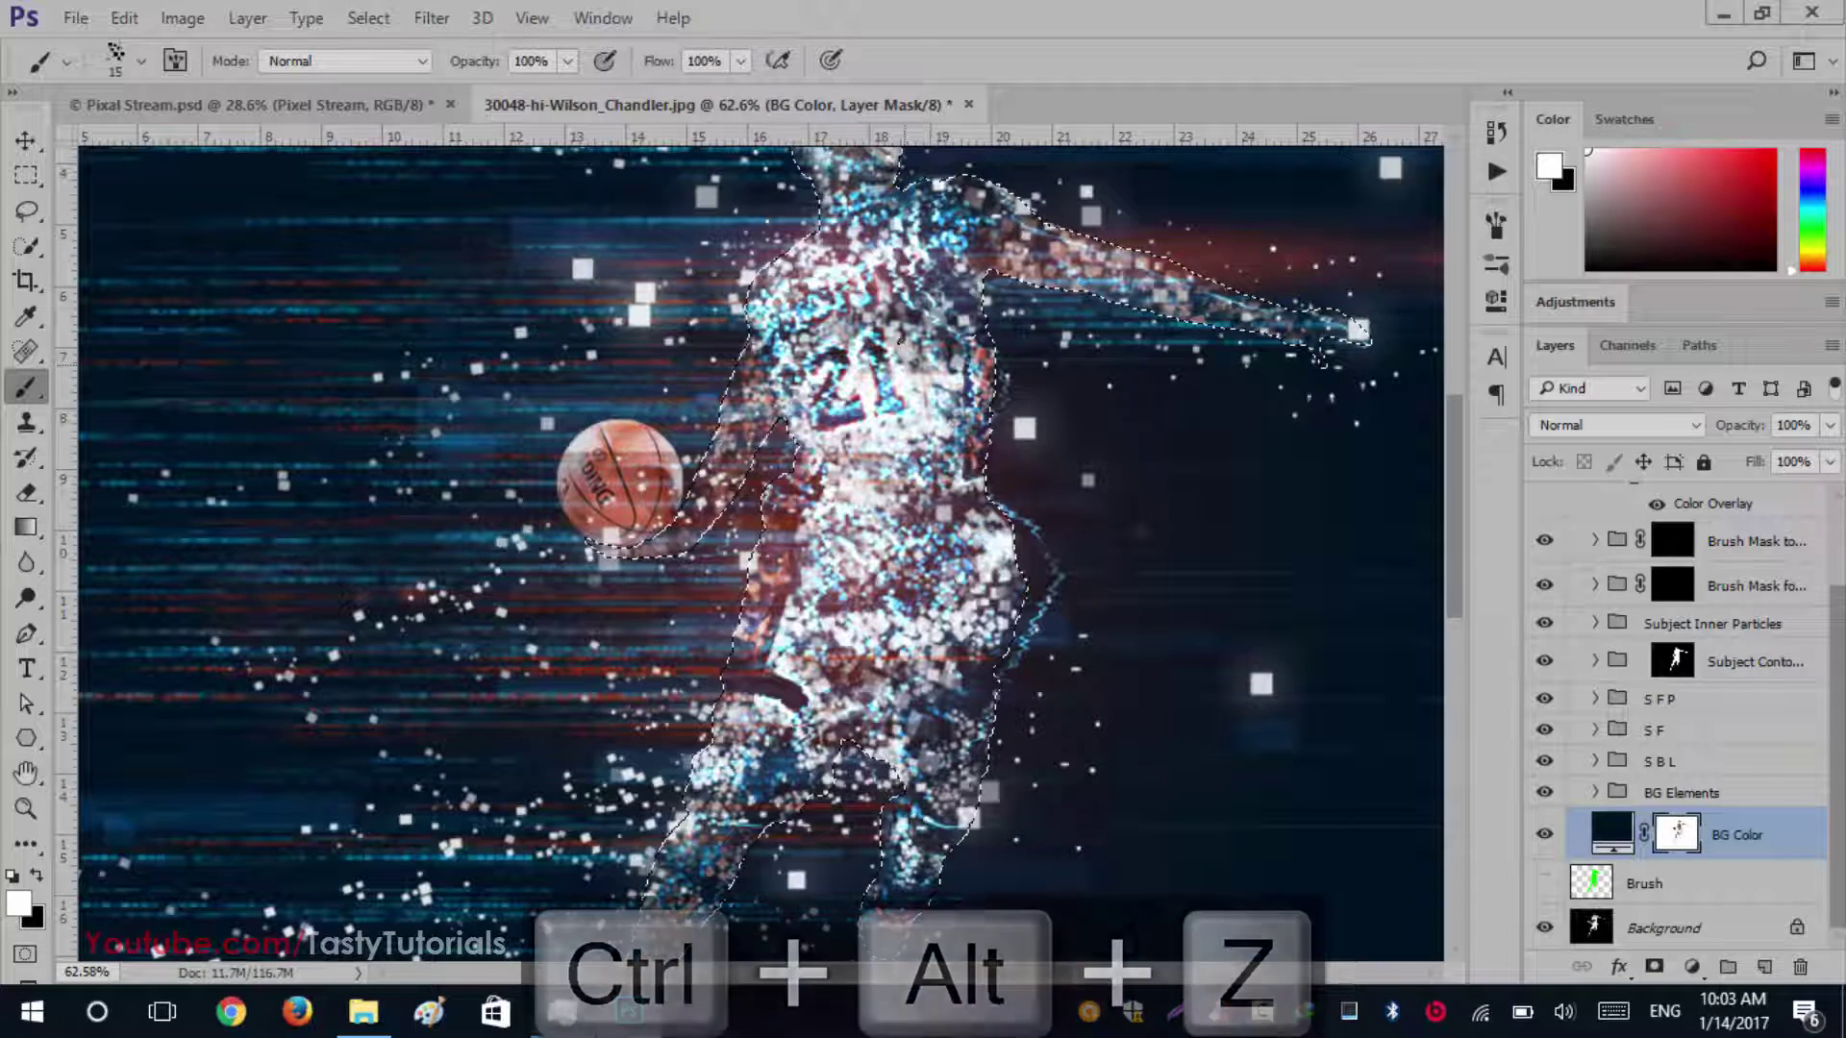
{"action": "key", "text": "ctrl+alt+z"}
{"action": "key", "text": "ctrl+alt+z"}
{"action": "key", "text": "ctrl+alt+z"}
{"action": "key", "text": "ctrl+alt+z"}
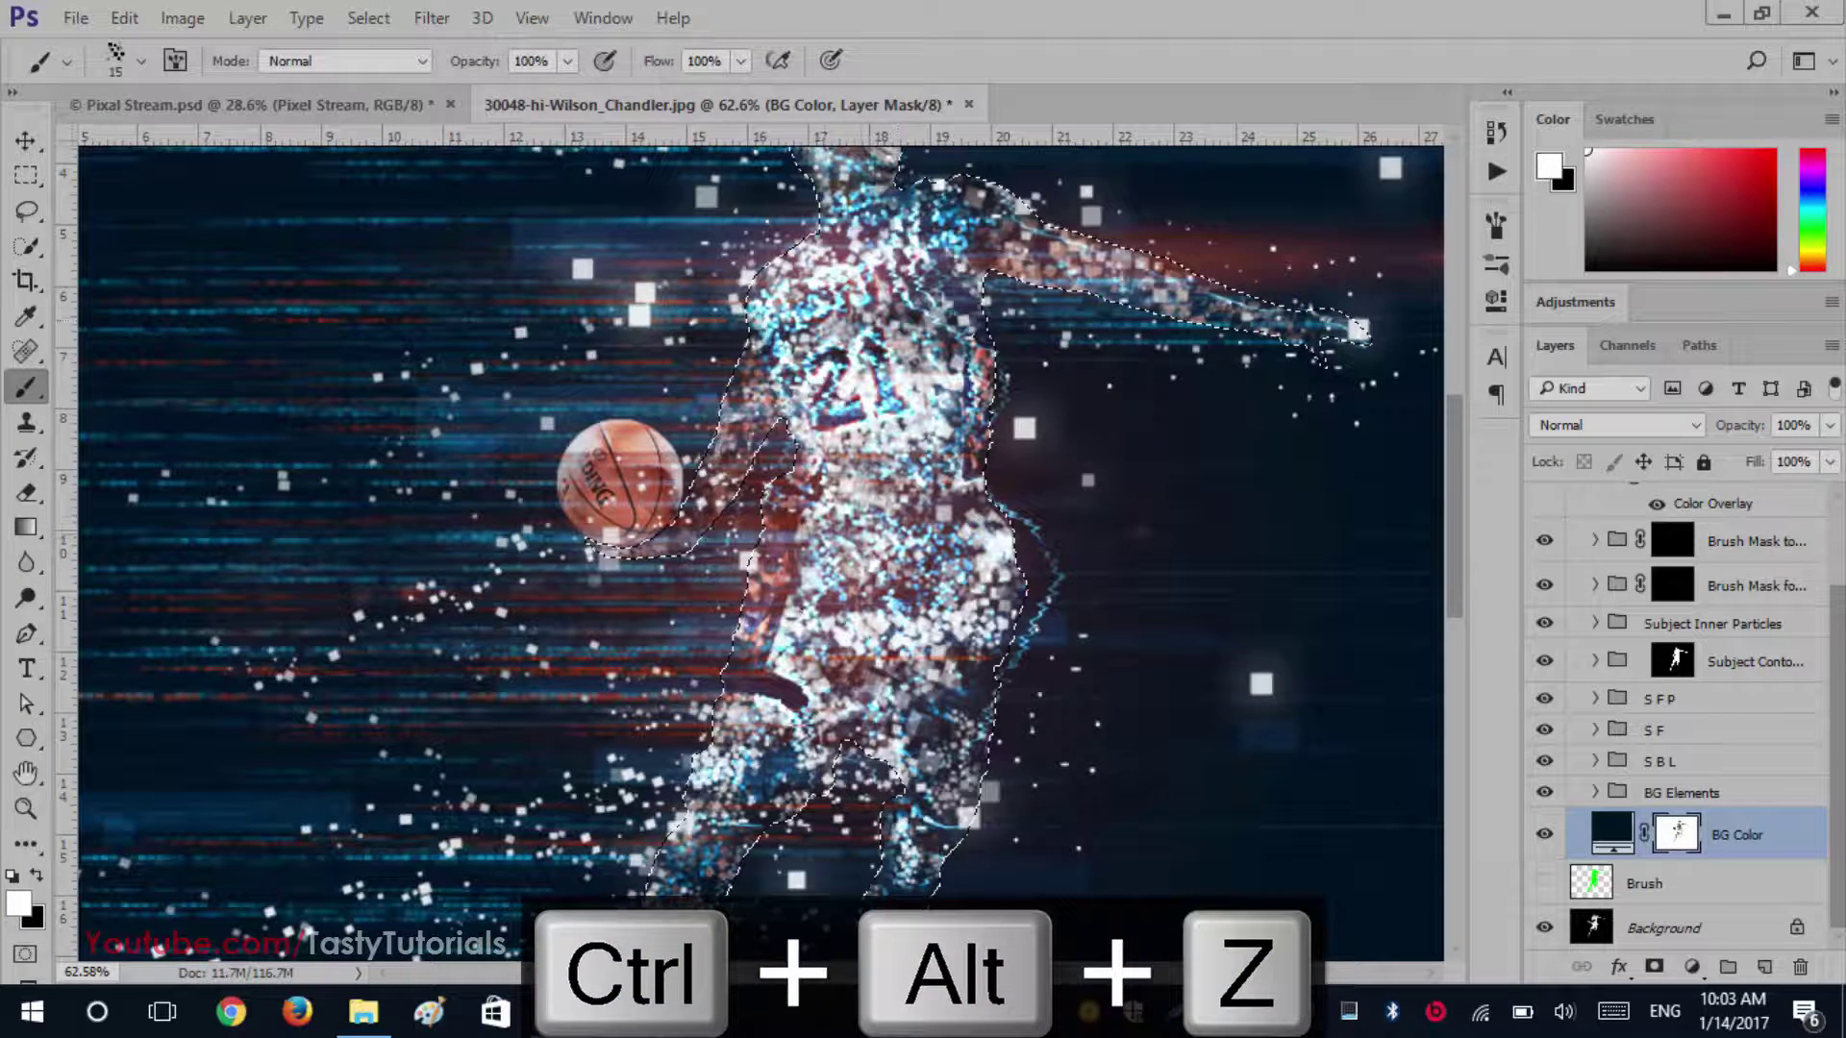
{"action": "key", "text": "ctrl+alt+z"}
{"action": "key", "text": "ctrl+alt+z"}
{"action": "key", "text": "ctrl+alt+z"}
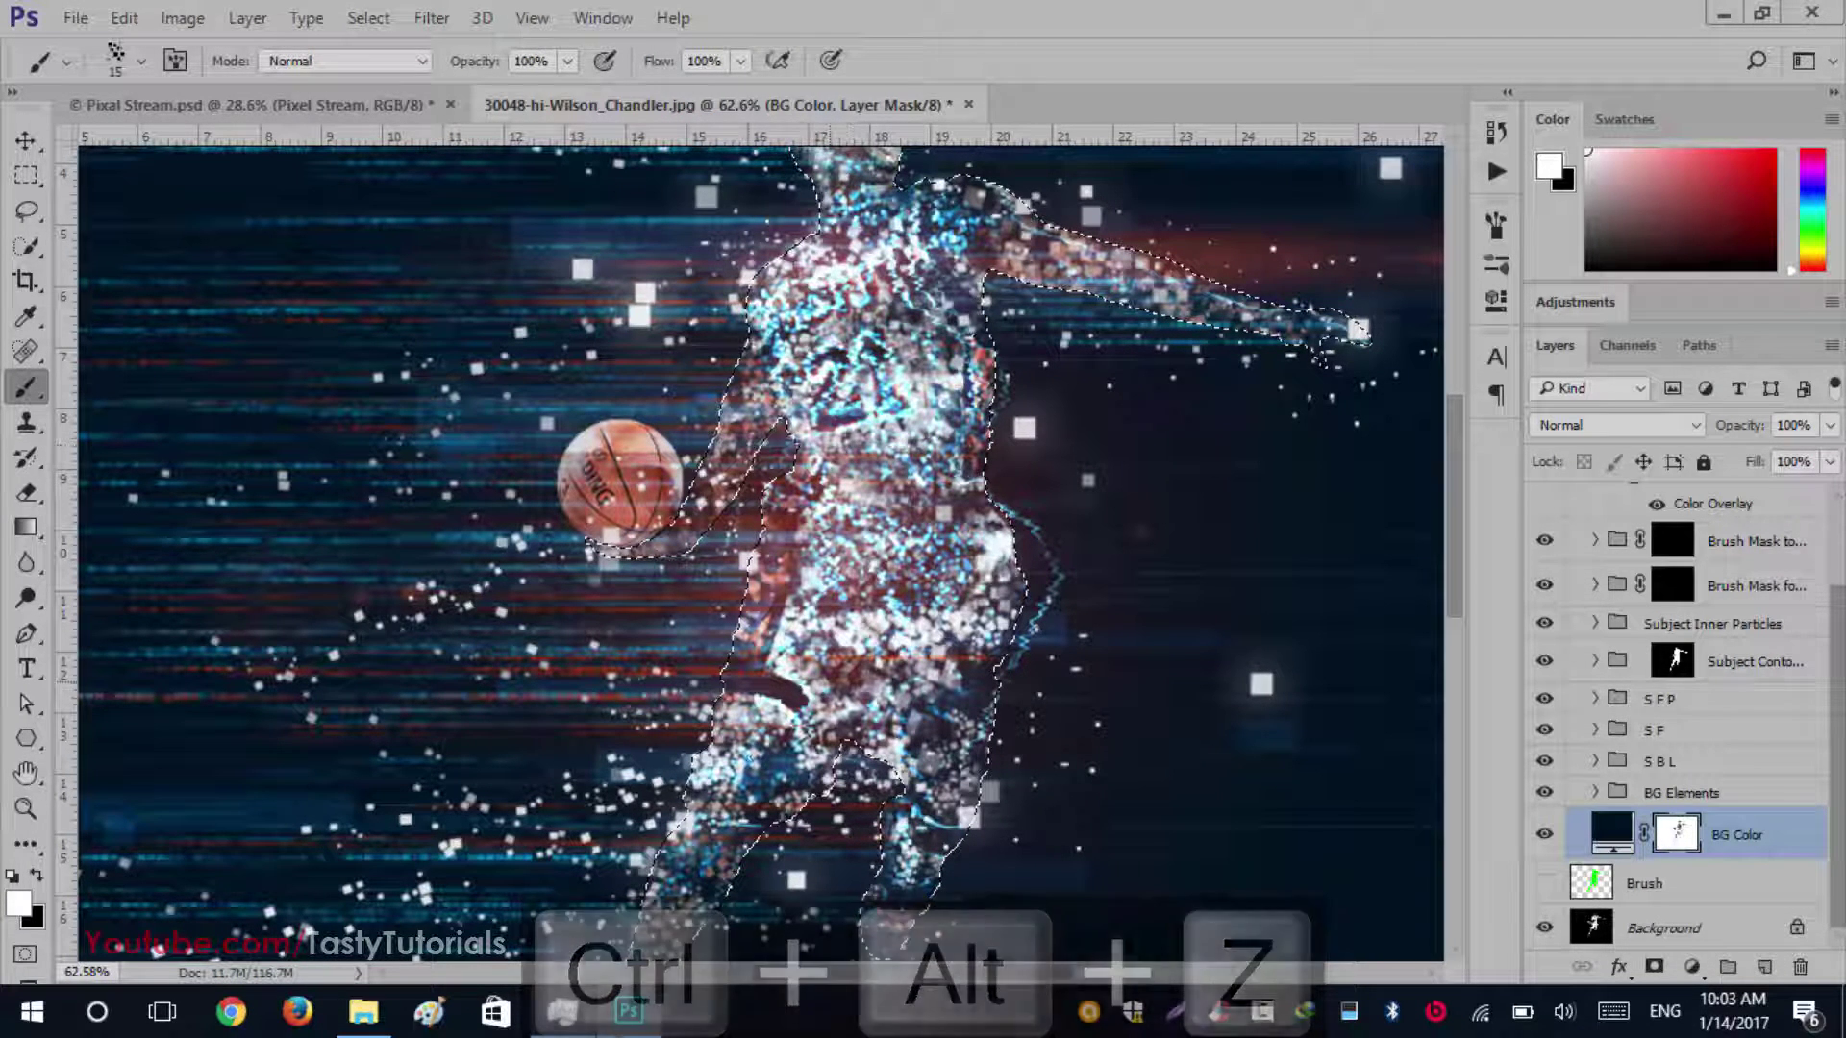
{"action": "key", "text": "ctrl+alt+z"}
{"action": "key", "text": "ctrl+alt+z"}
{"action": "key", "text": "ctrl+alt+z"}
{"action": "key", "text": "ctrl+alt+z"}
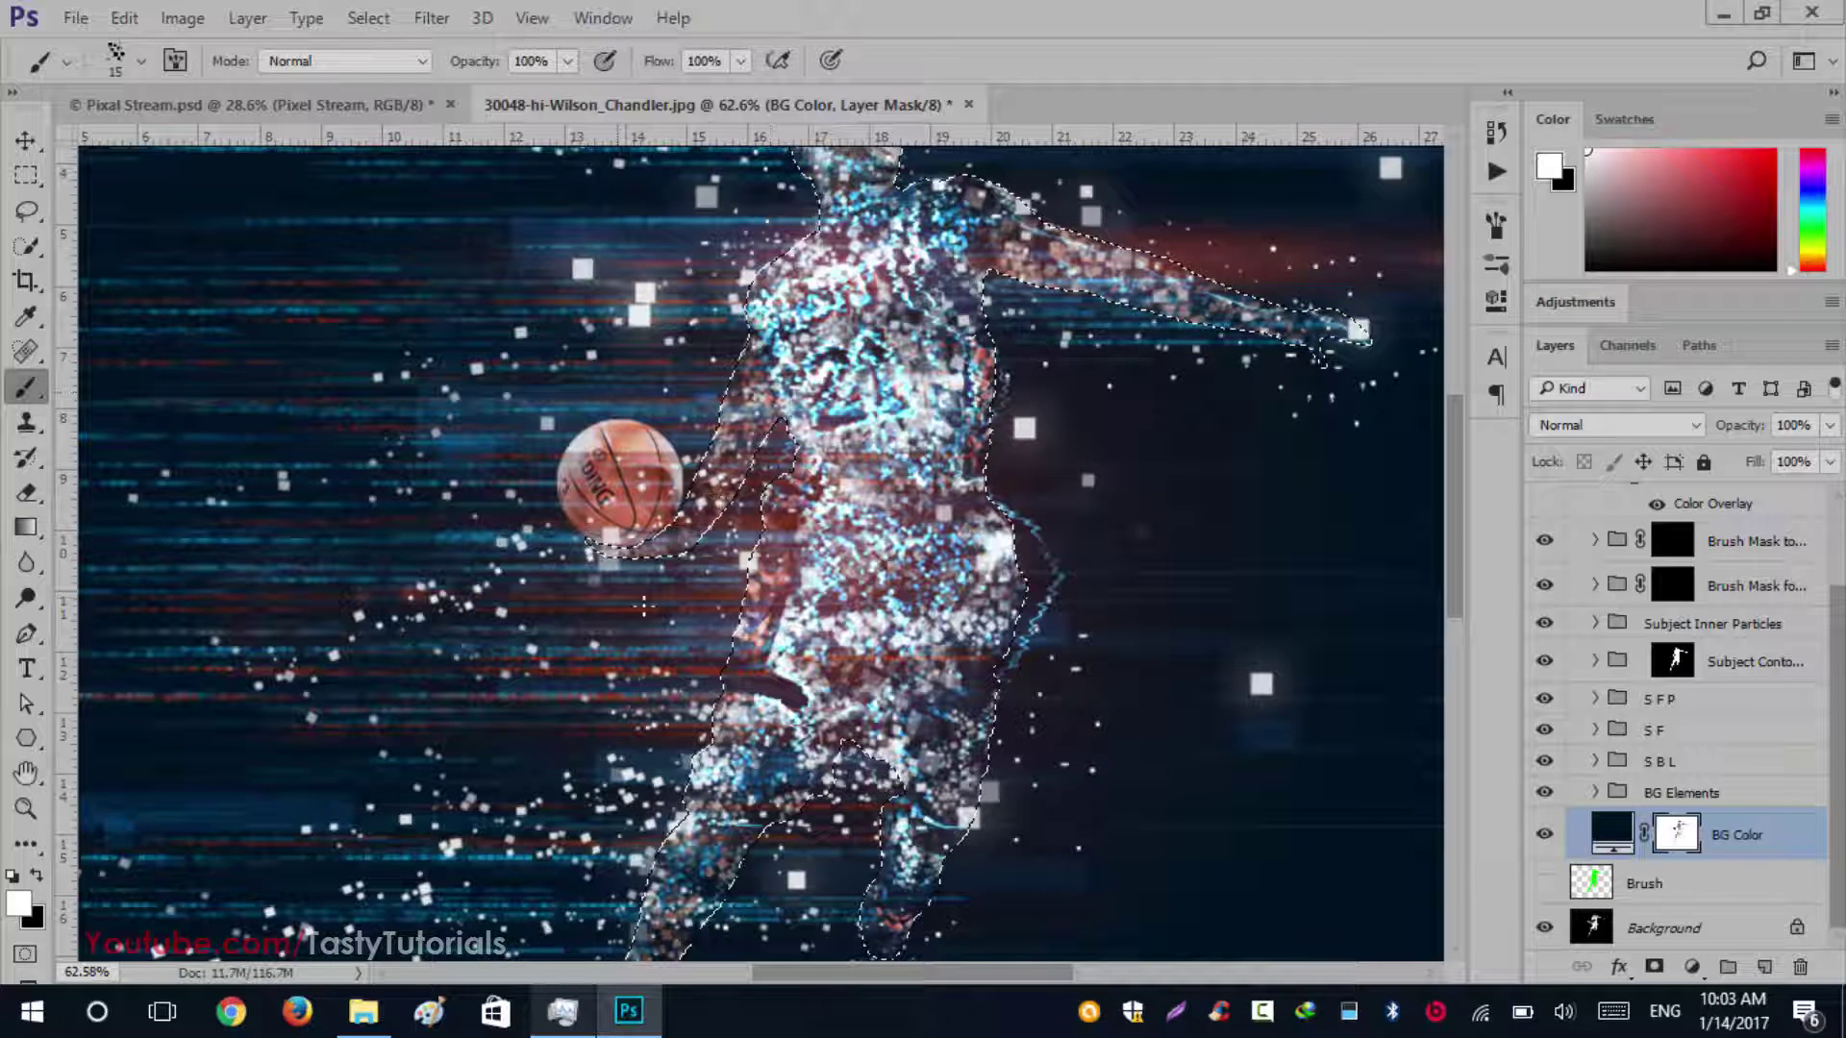
{"action": "key", "text": "ctrl+alt+z"}
{"action": "key", "text": "ctrl+alt+z"}
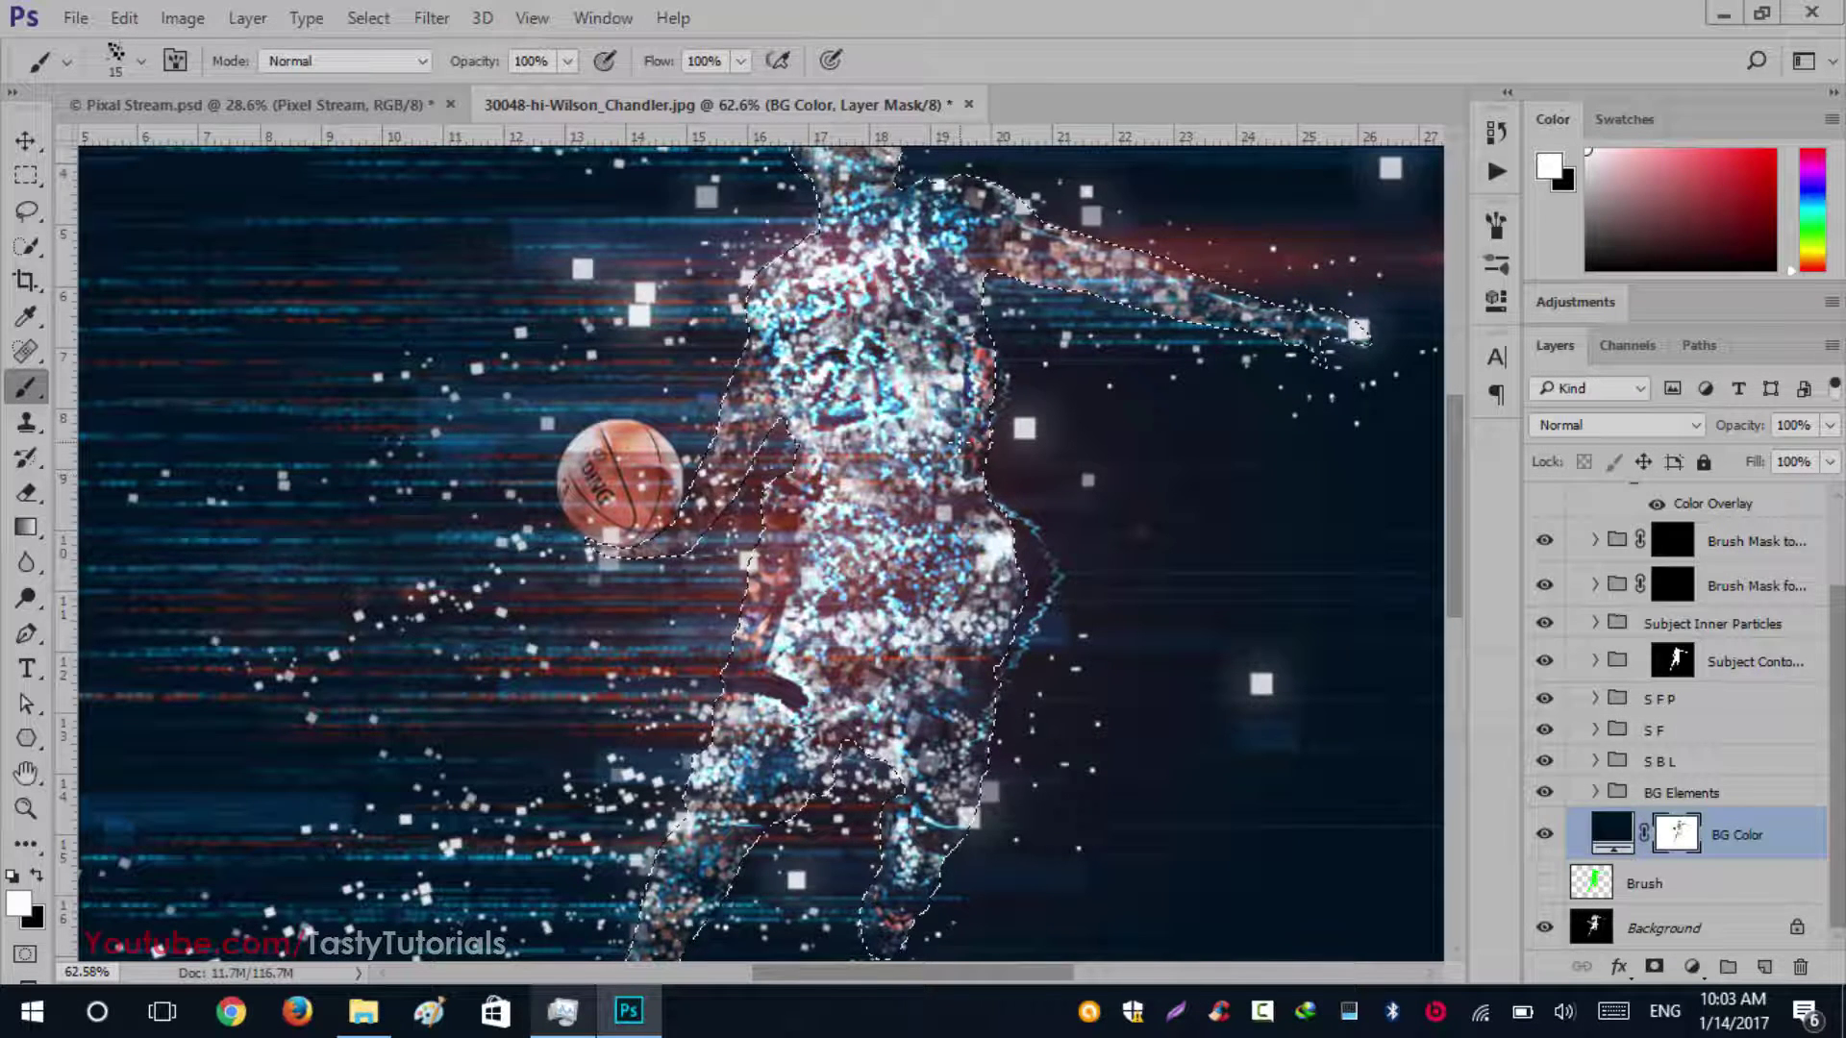
{"action": "key", "text": "ctrl+alt+z"}
{"action": "key", "text": "ctrl+alt+z"}
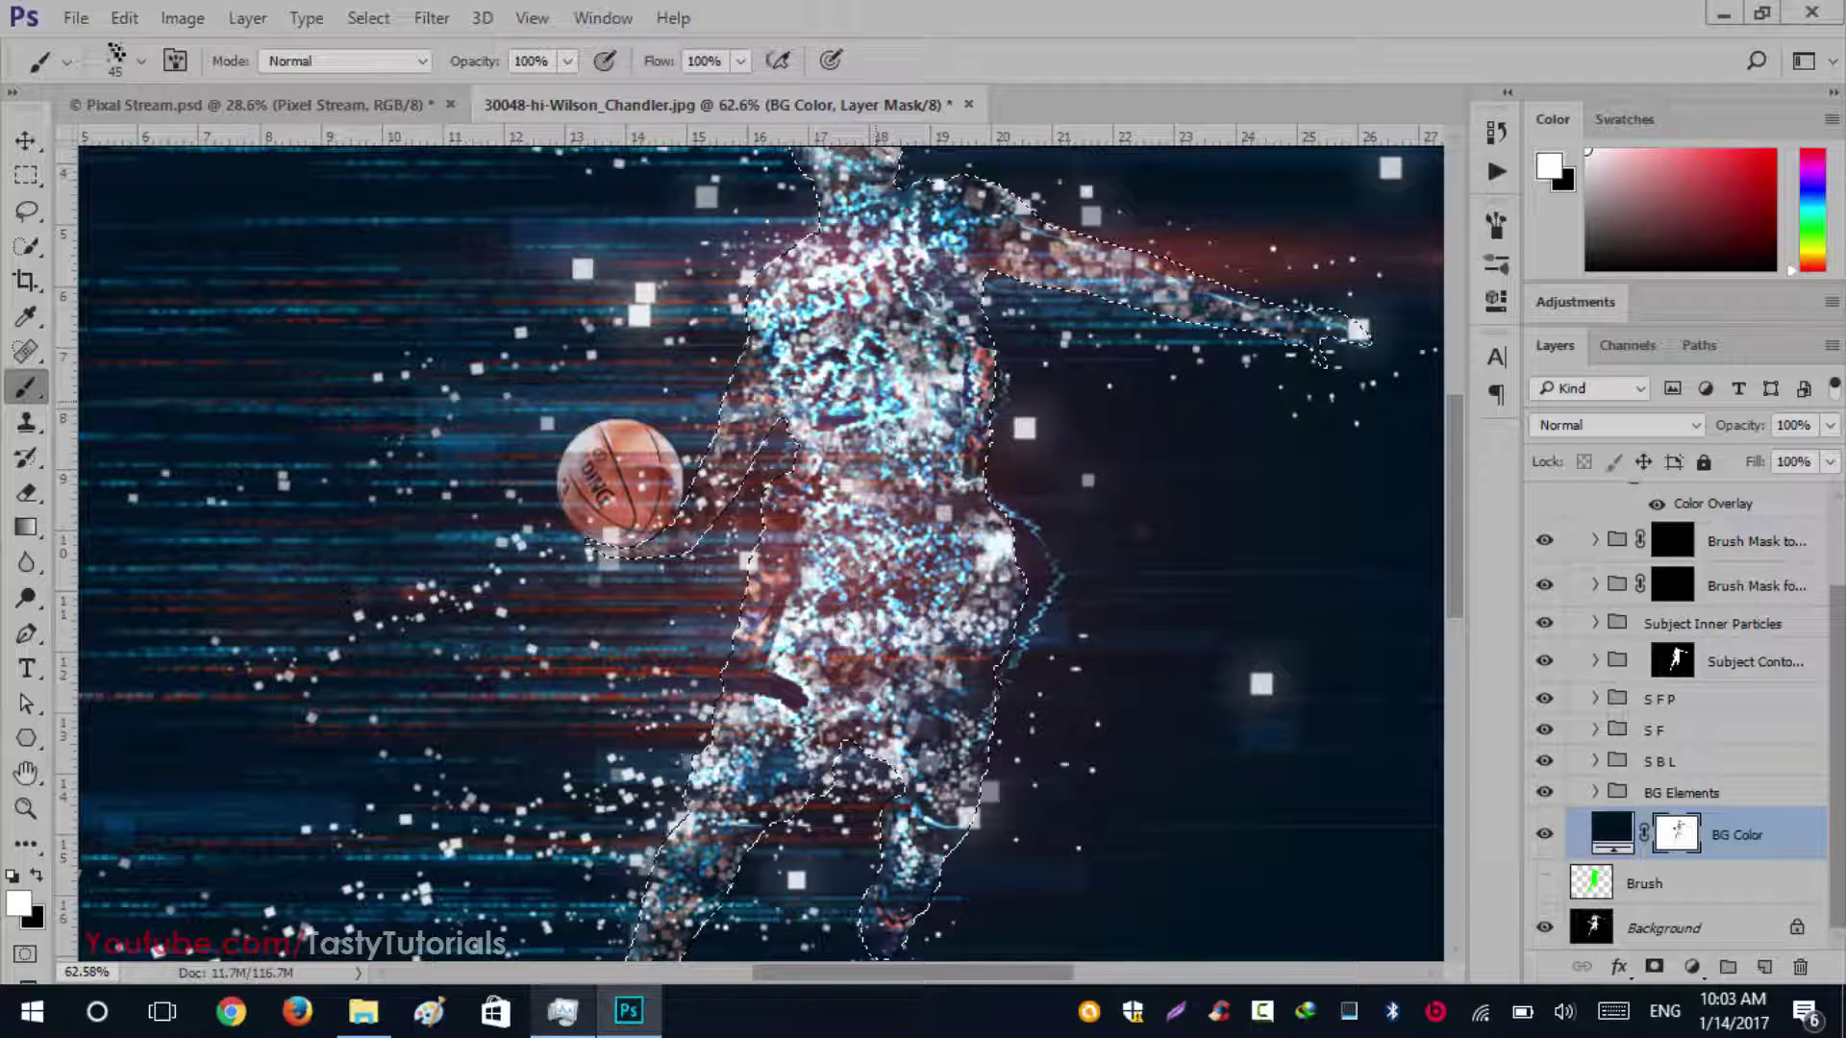
Paint white on the BG Color mask over the player's torso with a size 45 particle brush, and deselect
{"action": "mouse_move", "coordinate": [927, 486]}
{"action": "left_mouse_down"}
{"action": "mouse_move", "coordinate": [935, 652]}
{"action": "mouse_move", "coordinate": [888, 601]}
{"action": "mouse_move", "coordinate": [857, 471]}
{"action": "mouse_move", "coordinate": [865, 399]}
{"action": "left_mouse_up"}
{"action": "left_click_drag", "start_coordinate": [861, 389], "coordinate": [931, 459]}
{"action": "key", "text": "ctrl+d"}
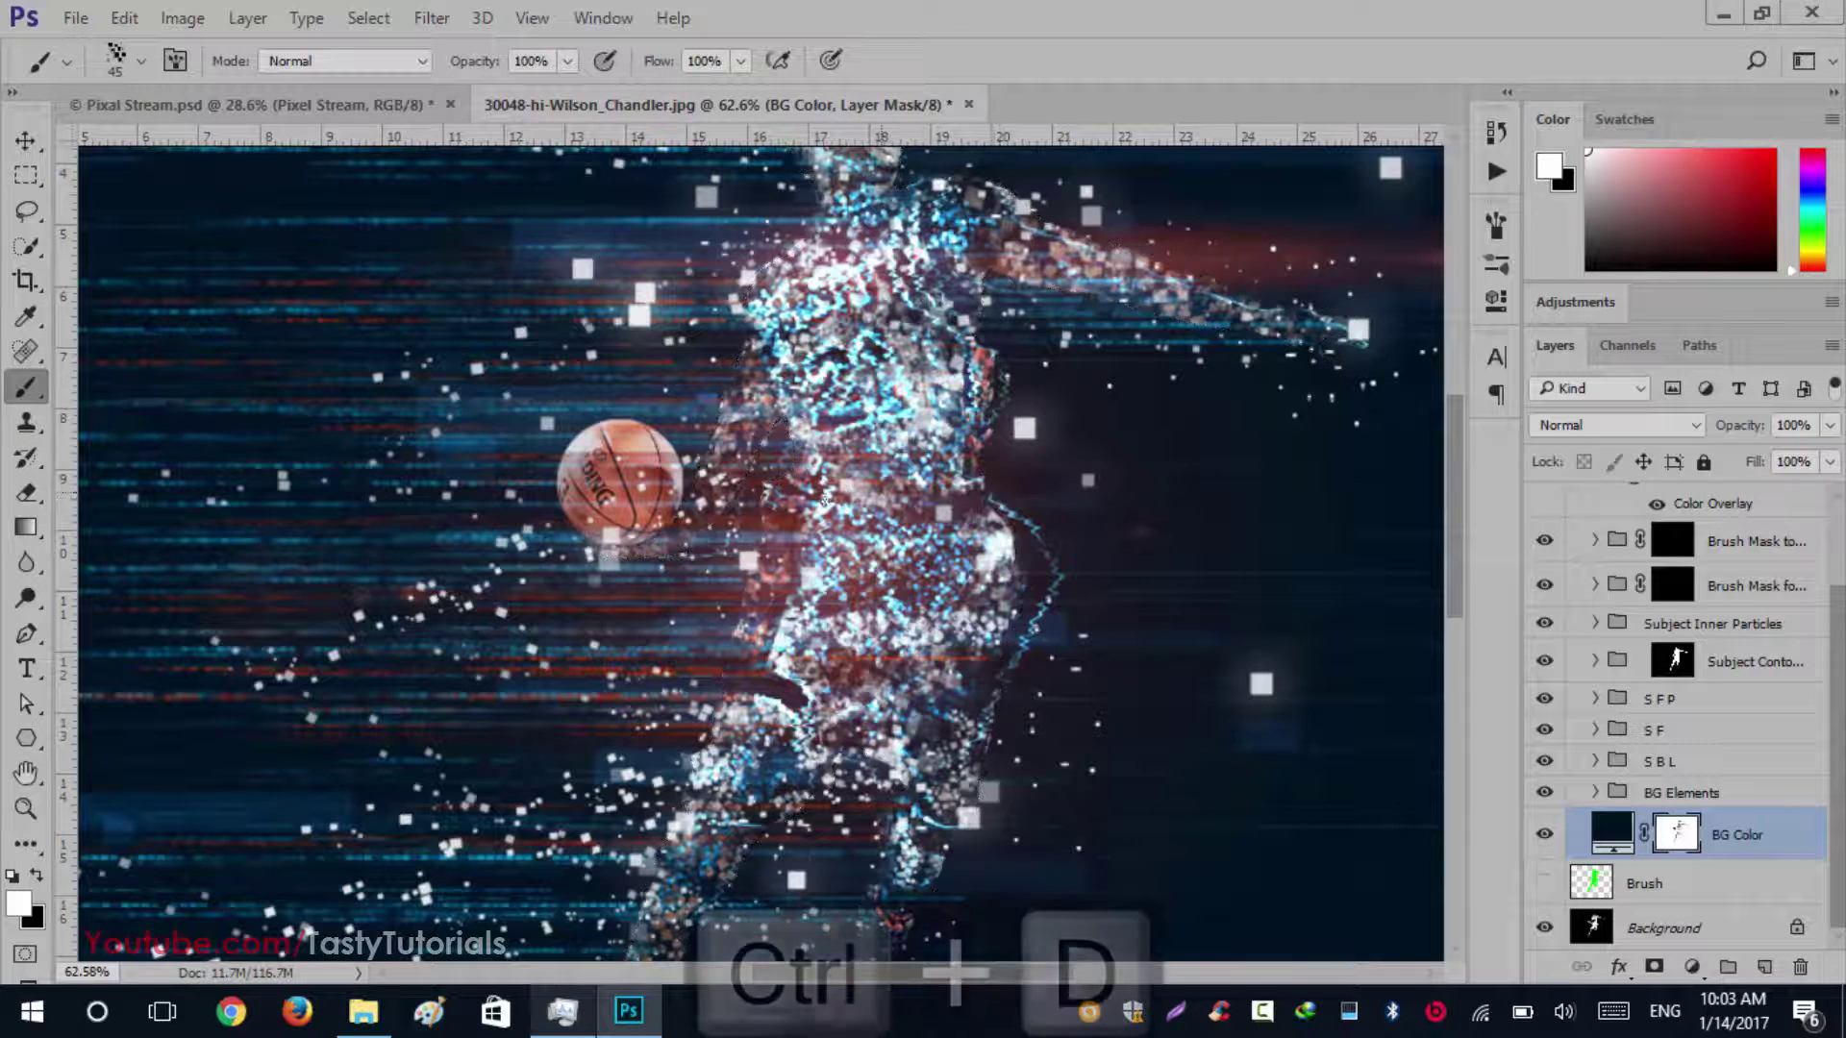
Load the player silhouette from the Brush layer as a selection again
{"action": "scroll", "coordinate": [777, 562], "scroll_direction": "down", "scroll_amount": 3}
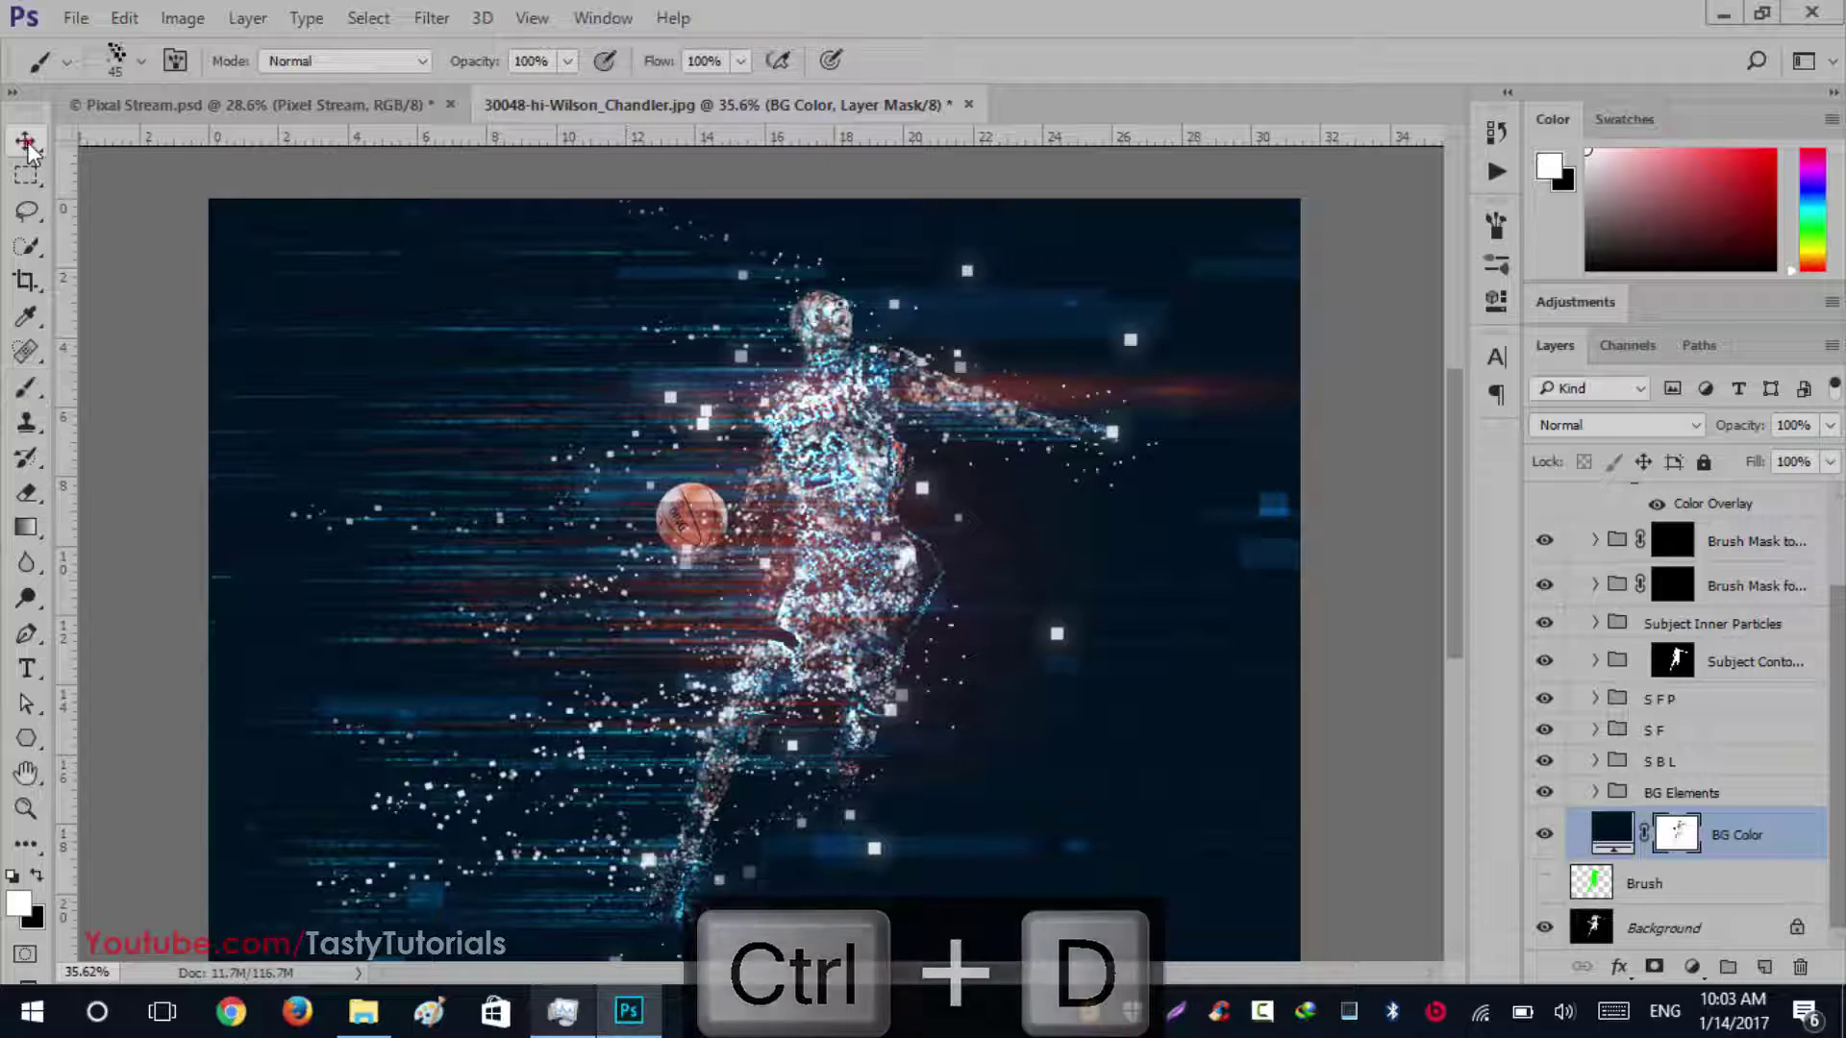
{"action": "key", "text": "v"}
{"action": "scroll", "coordinate": [787, 255], "scroll_direction": "up", "scroll_amount": 3}
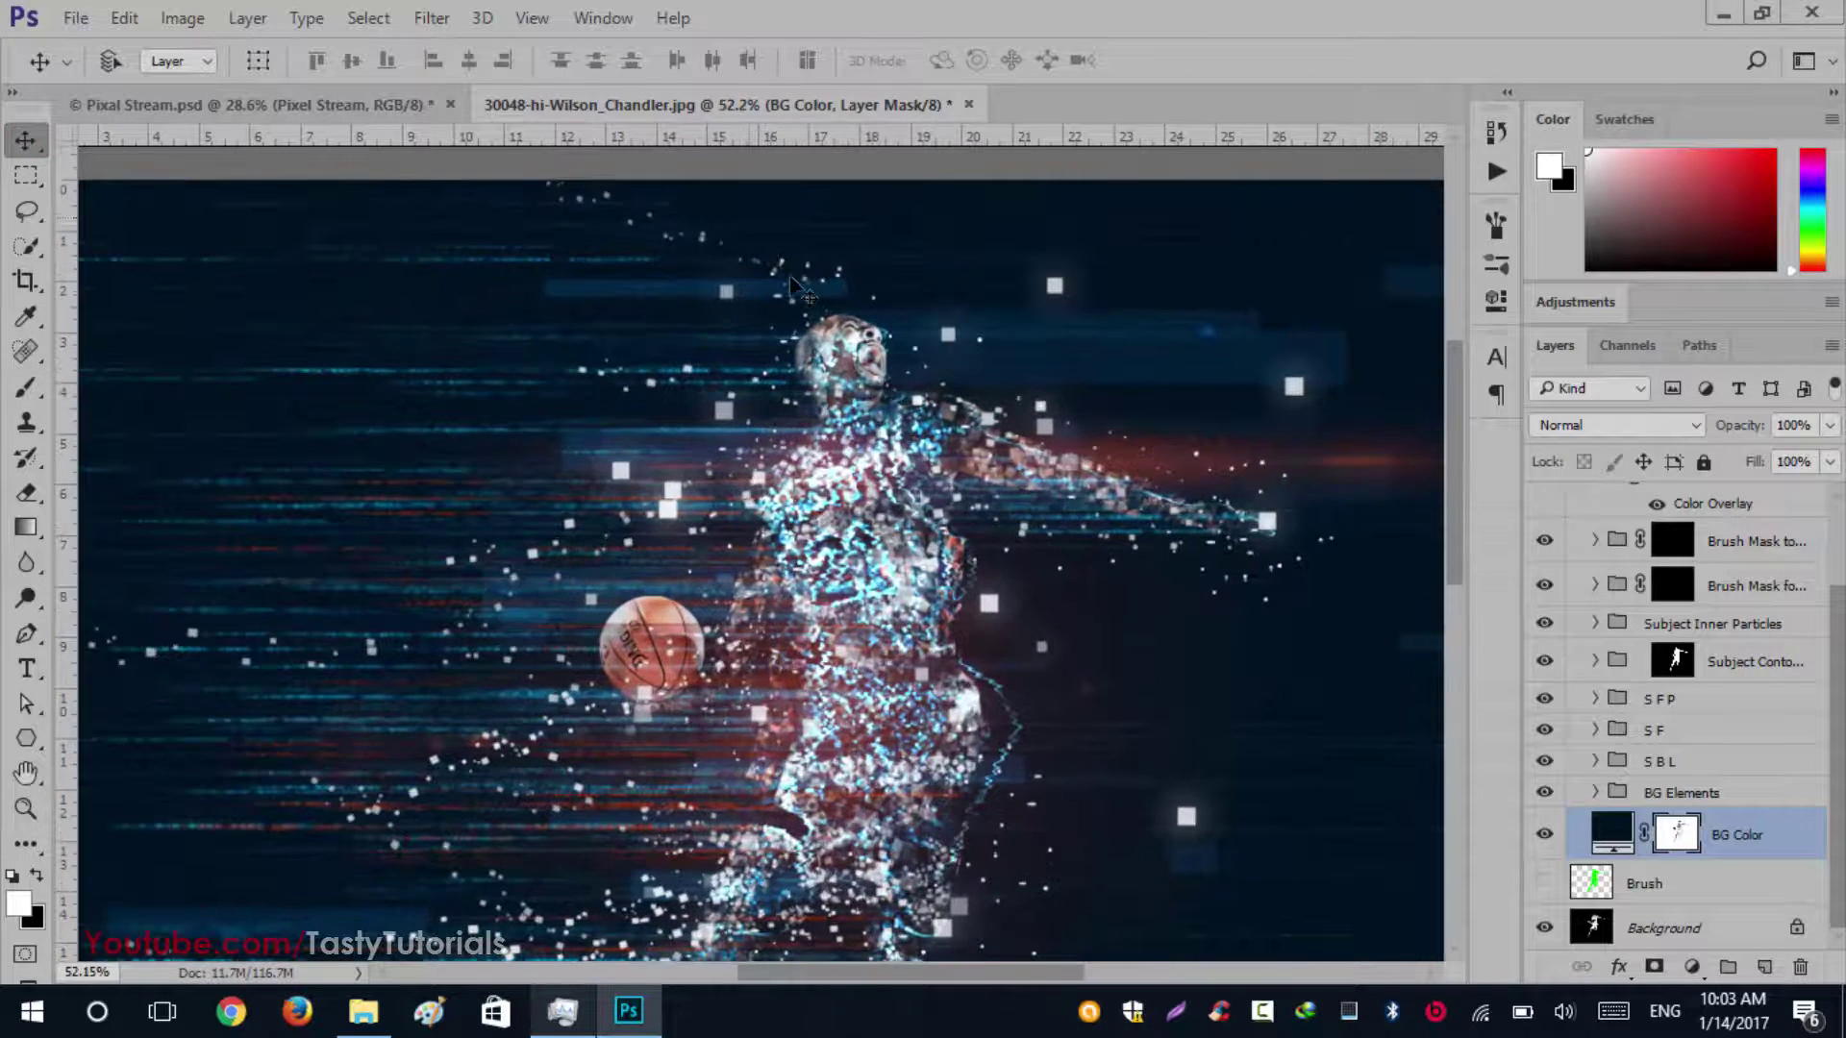
{"action": "scroll", "coordinate": [789, 288], "scroll_direction": "up", "scroll_amount": 2}
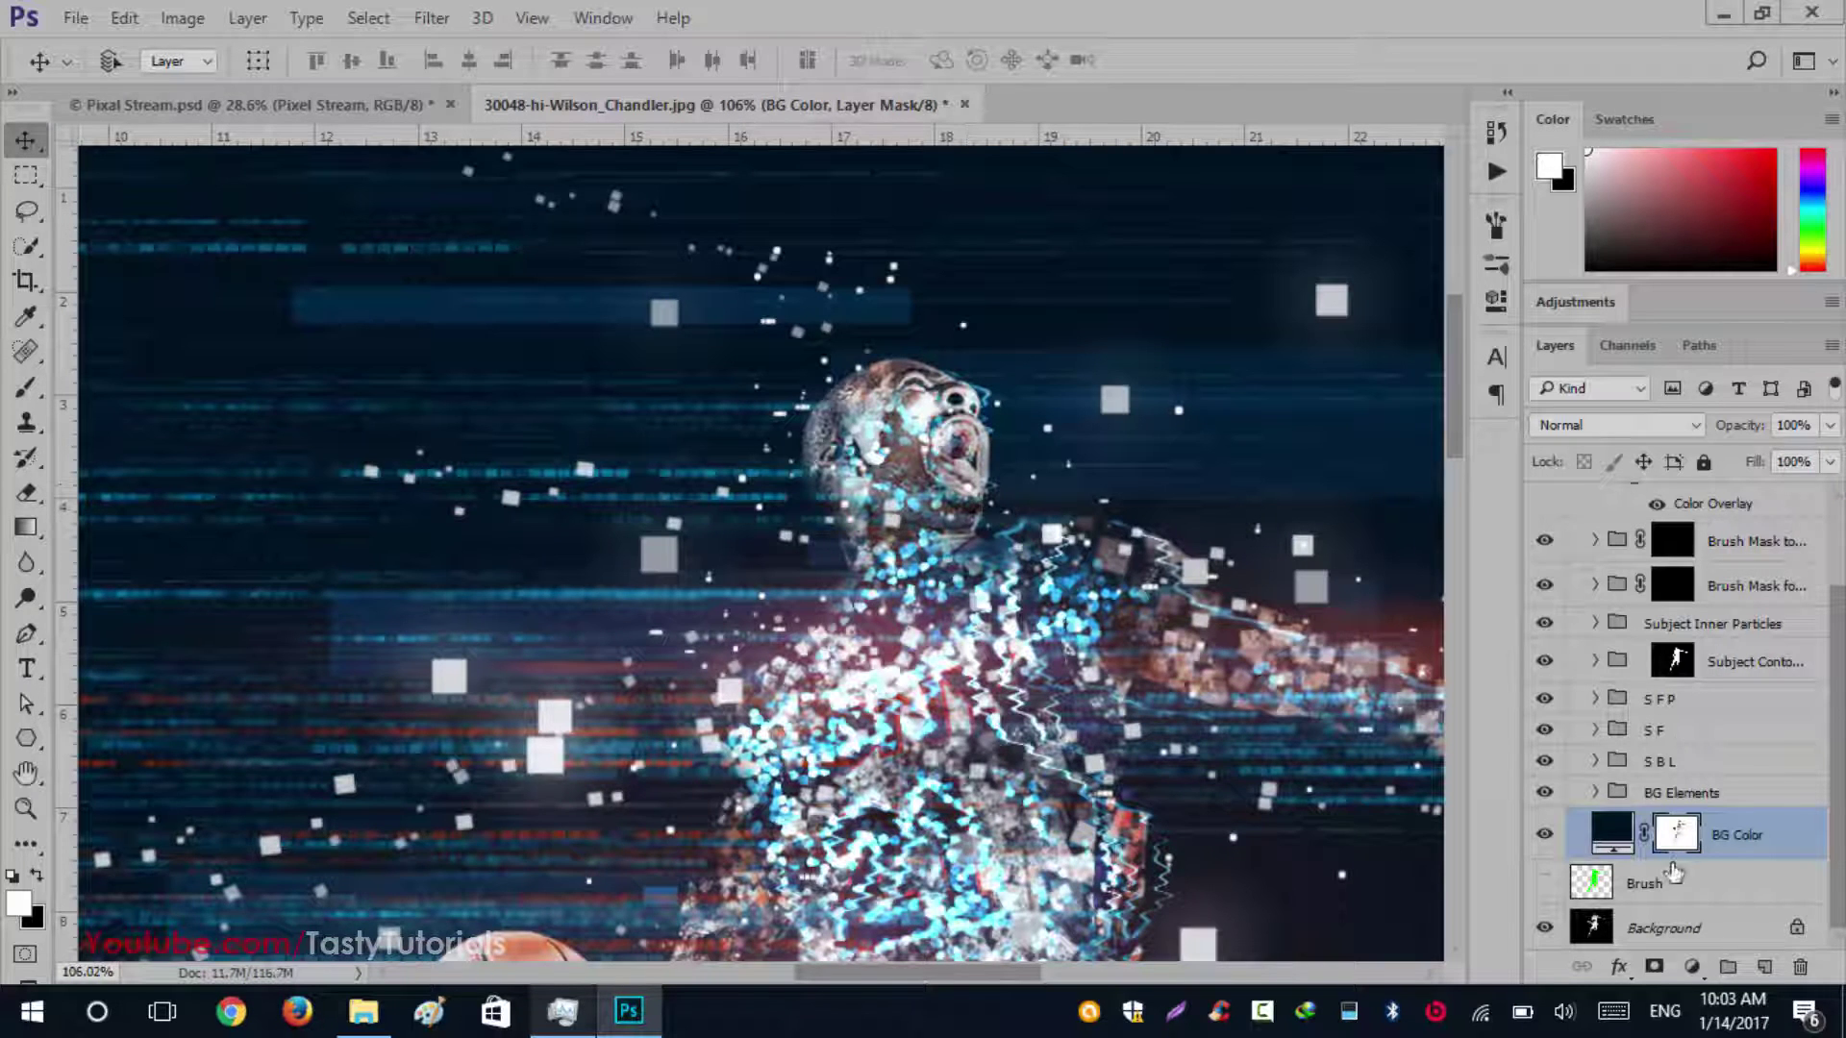
{"action": "left_click", "coordinate": [1591, 883], "text": "ctrl"}
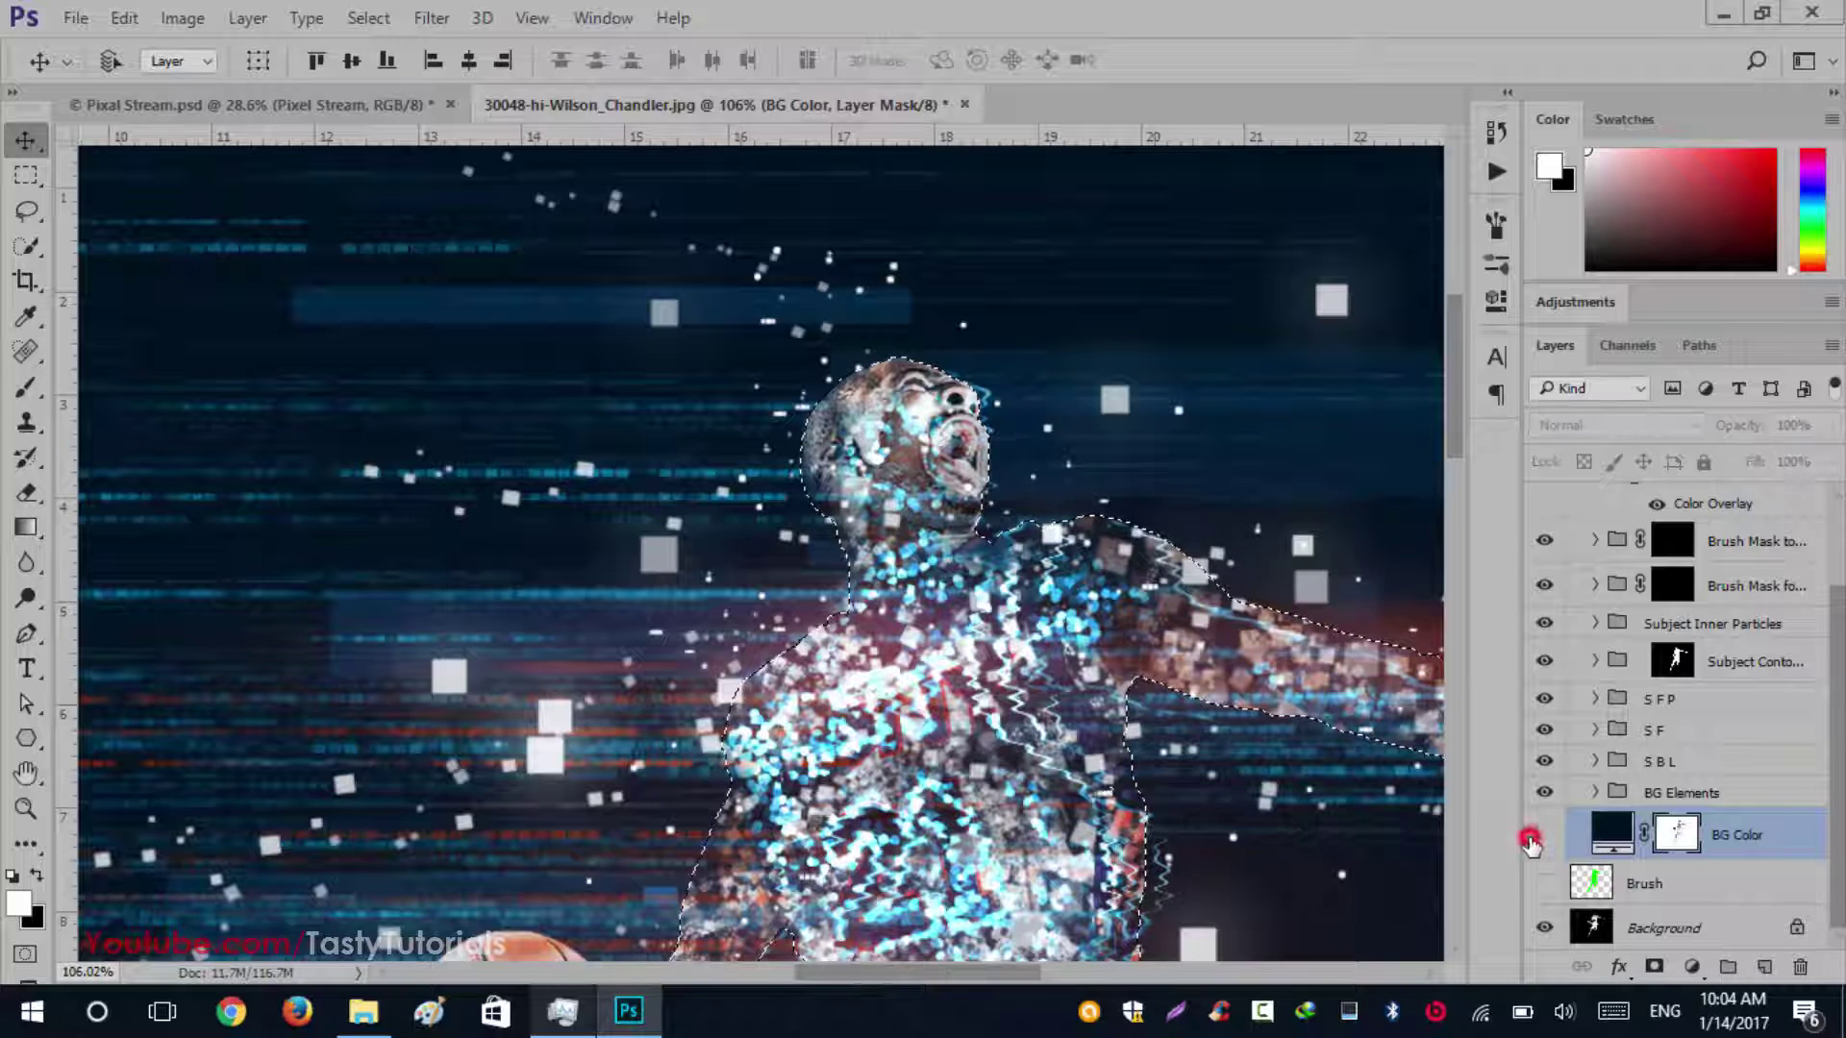
Compare the player with and without the subject contour, inner particles and upper brush mask groups, and collapse the Scatterd Particals effects list
{"action": "scroll", "coordinate": [1690, 730], "scroll_direction": "up", "scroll_amount": 1}
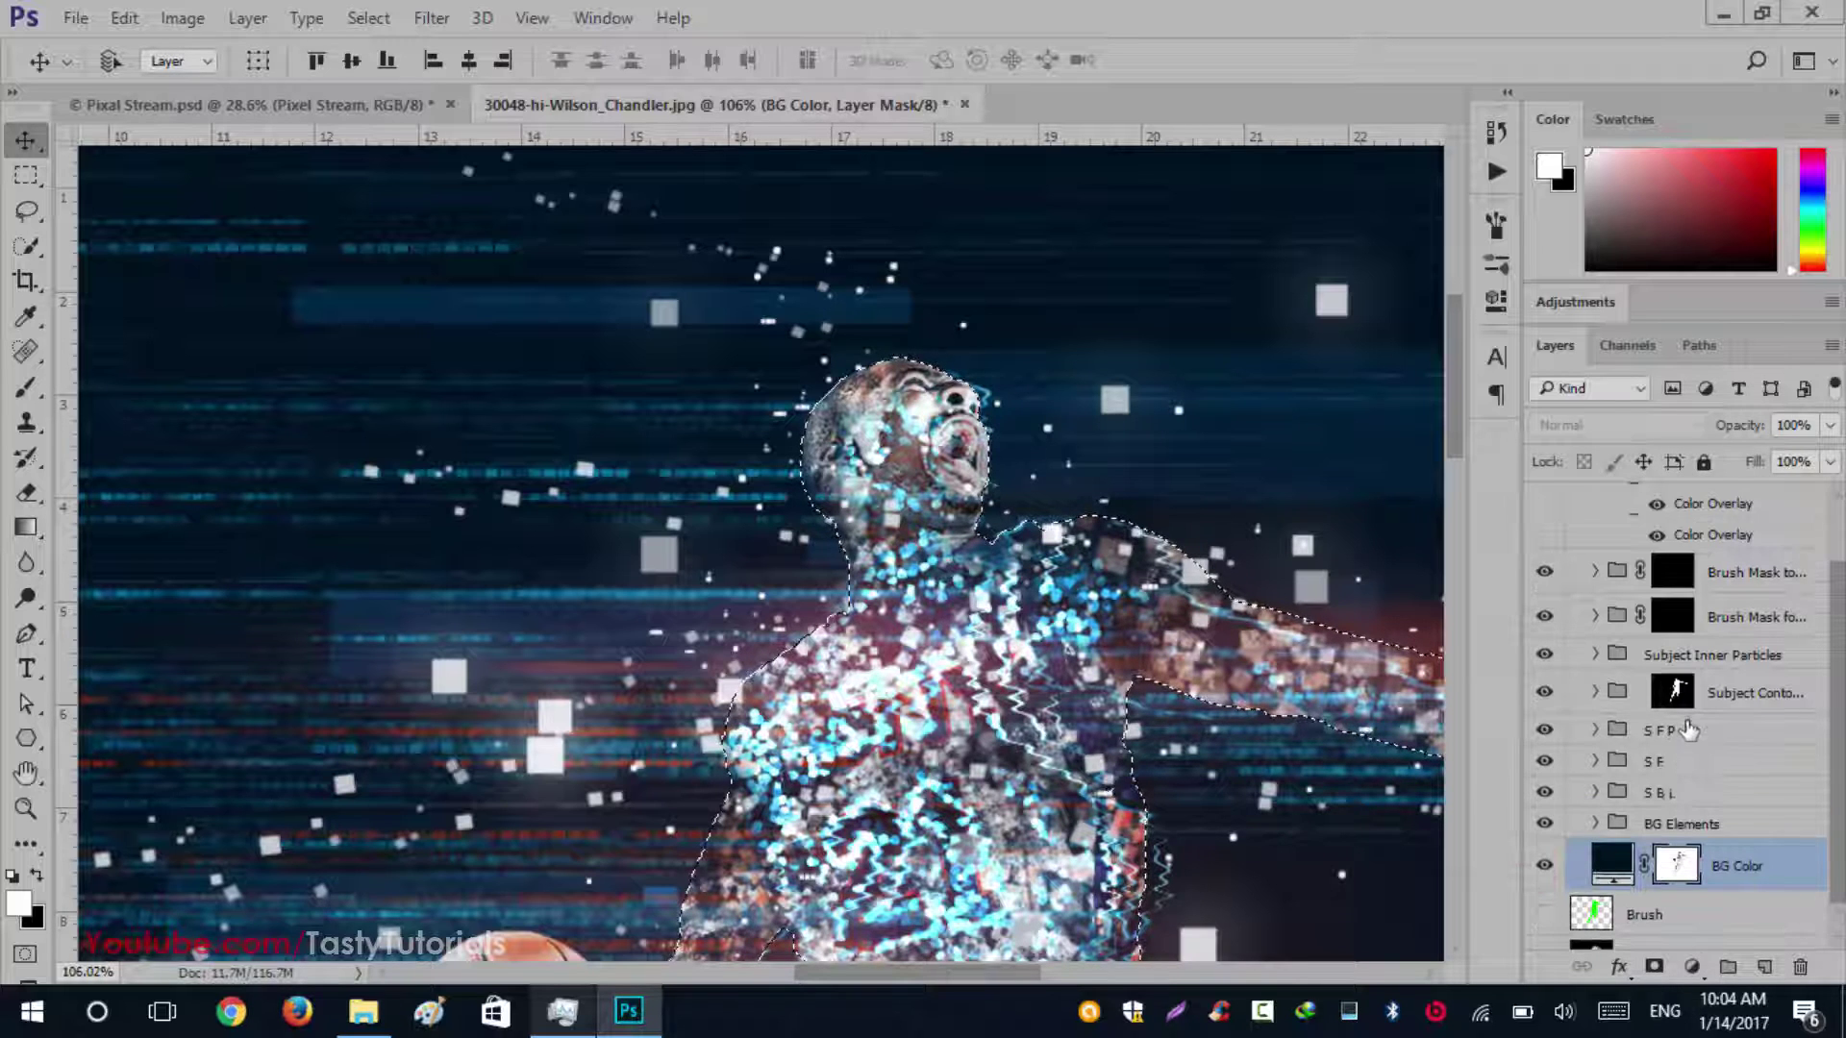
{"action": "left_click", "coordinate": [1545, 692]}
{"action": "left_click", "coordinate": [1545, 693]}
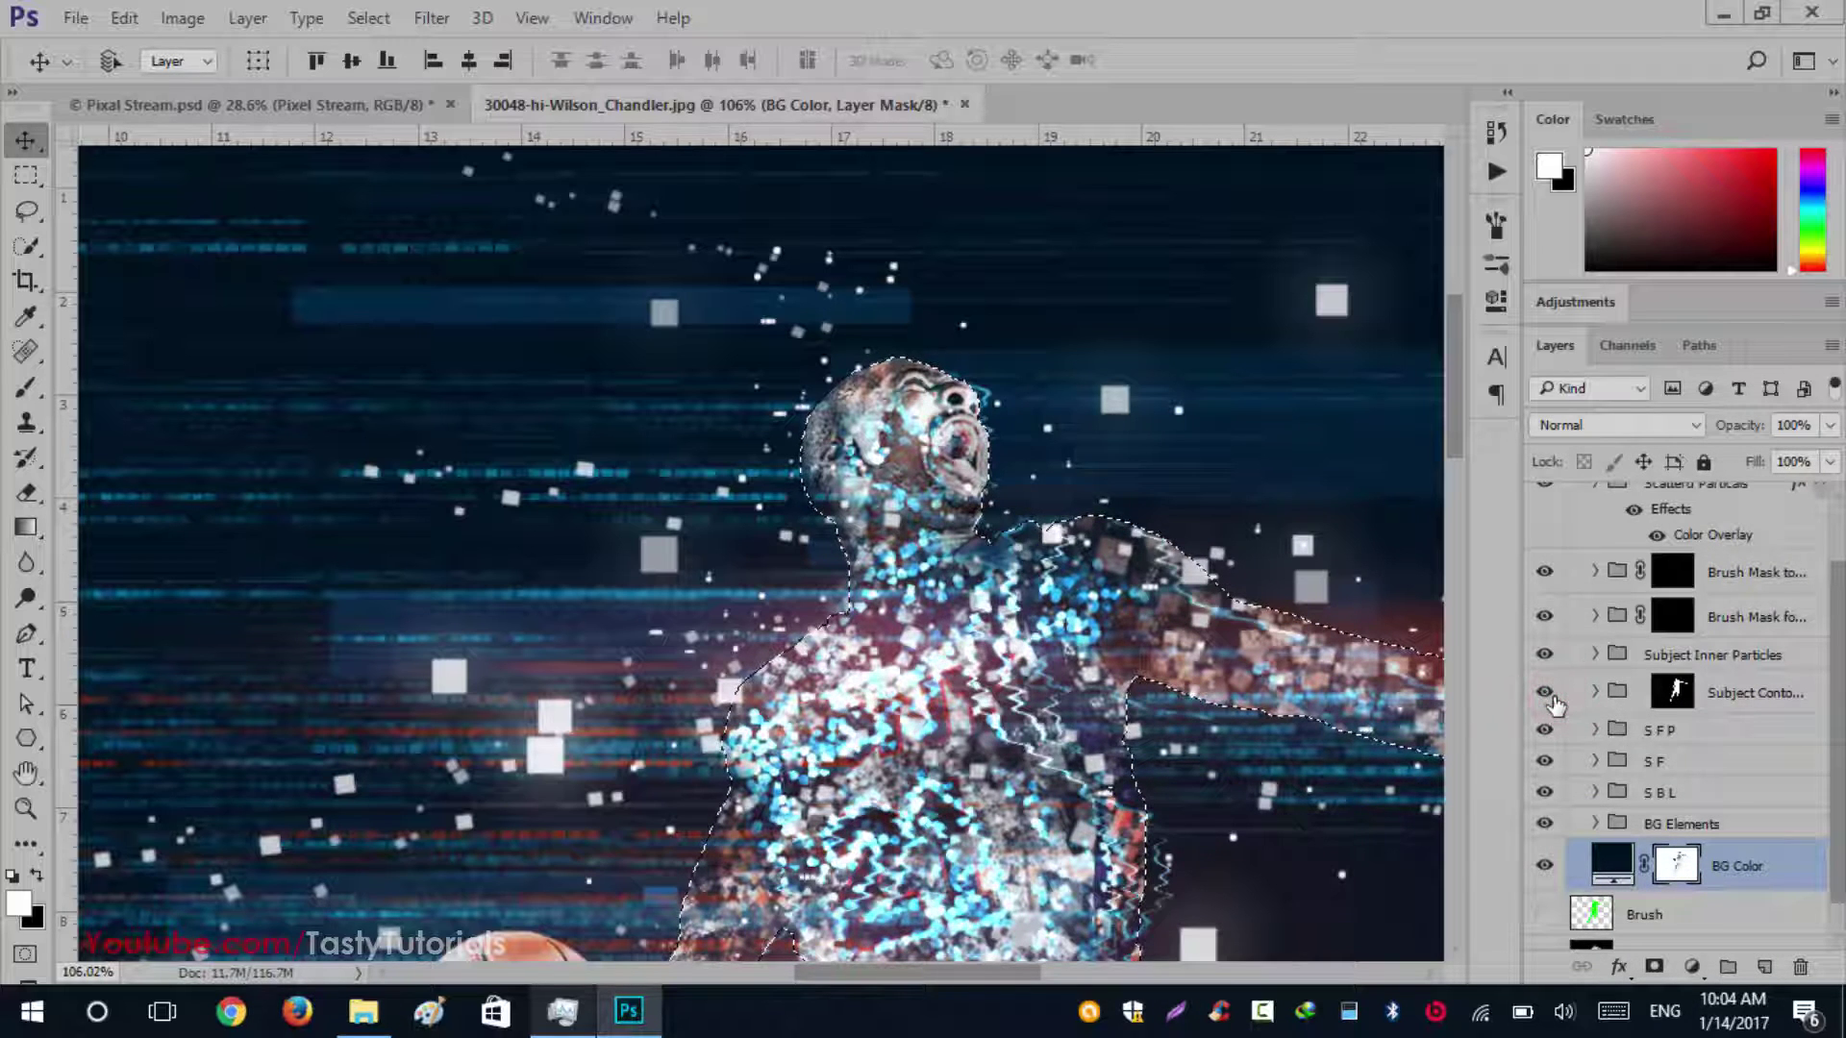
{"action": "left_click", "coordinate": [1544, 654]}
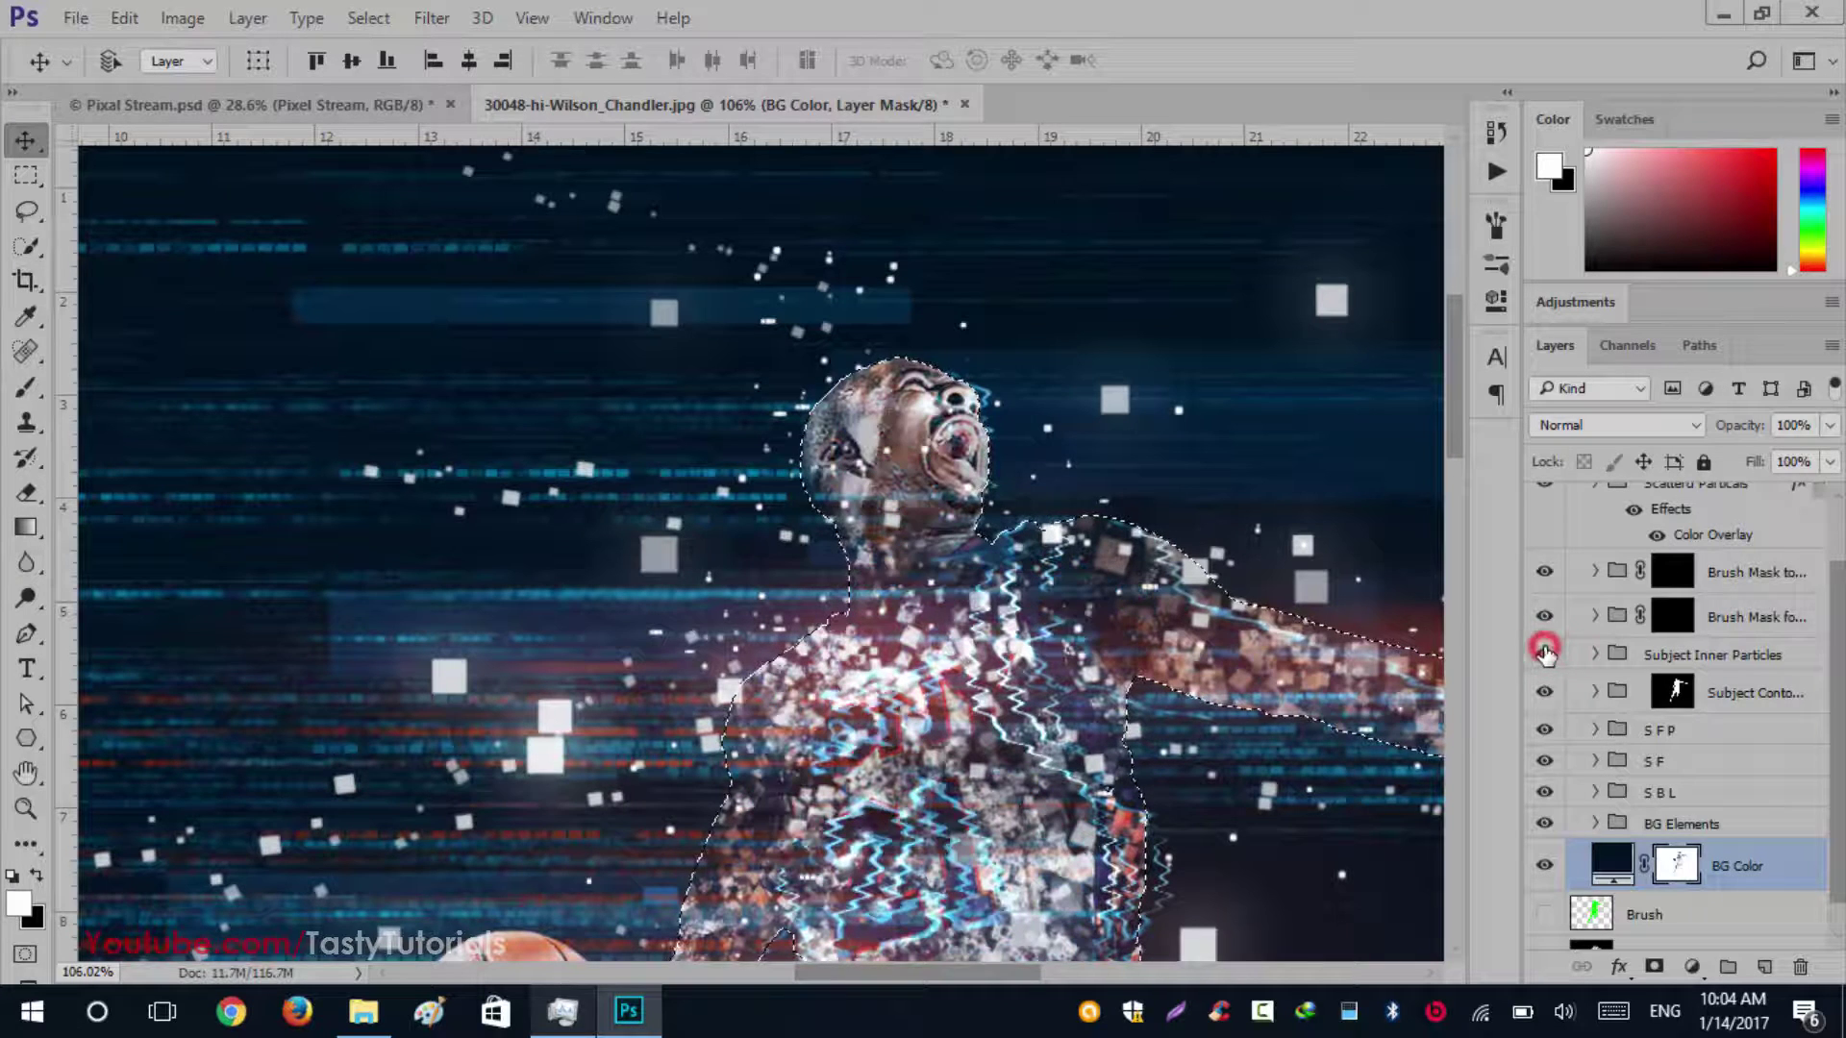
{"action": "scroll", "coordinate": [1635, 635], "scroll_direction": "up", "scroll_amount": 2}
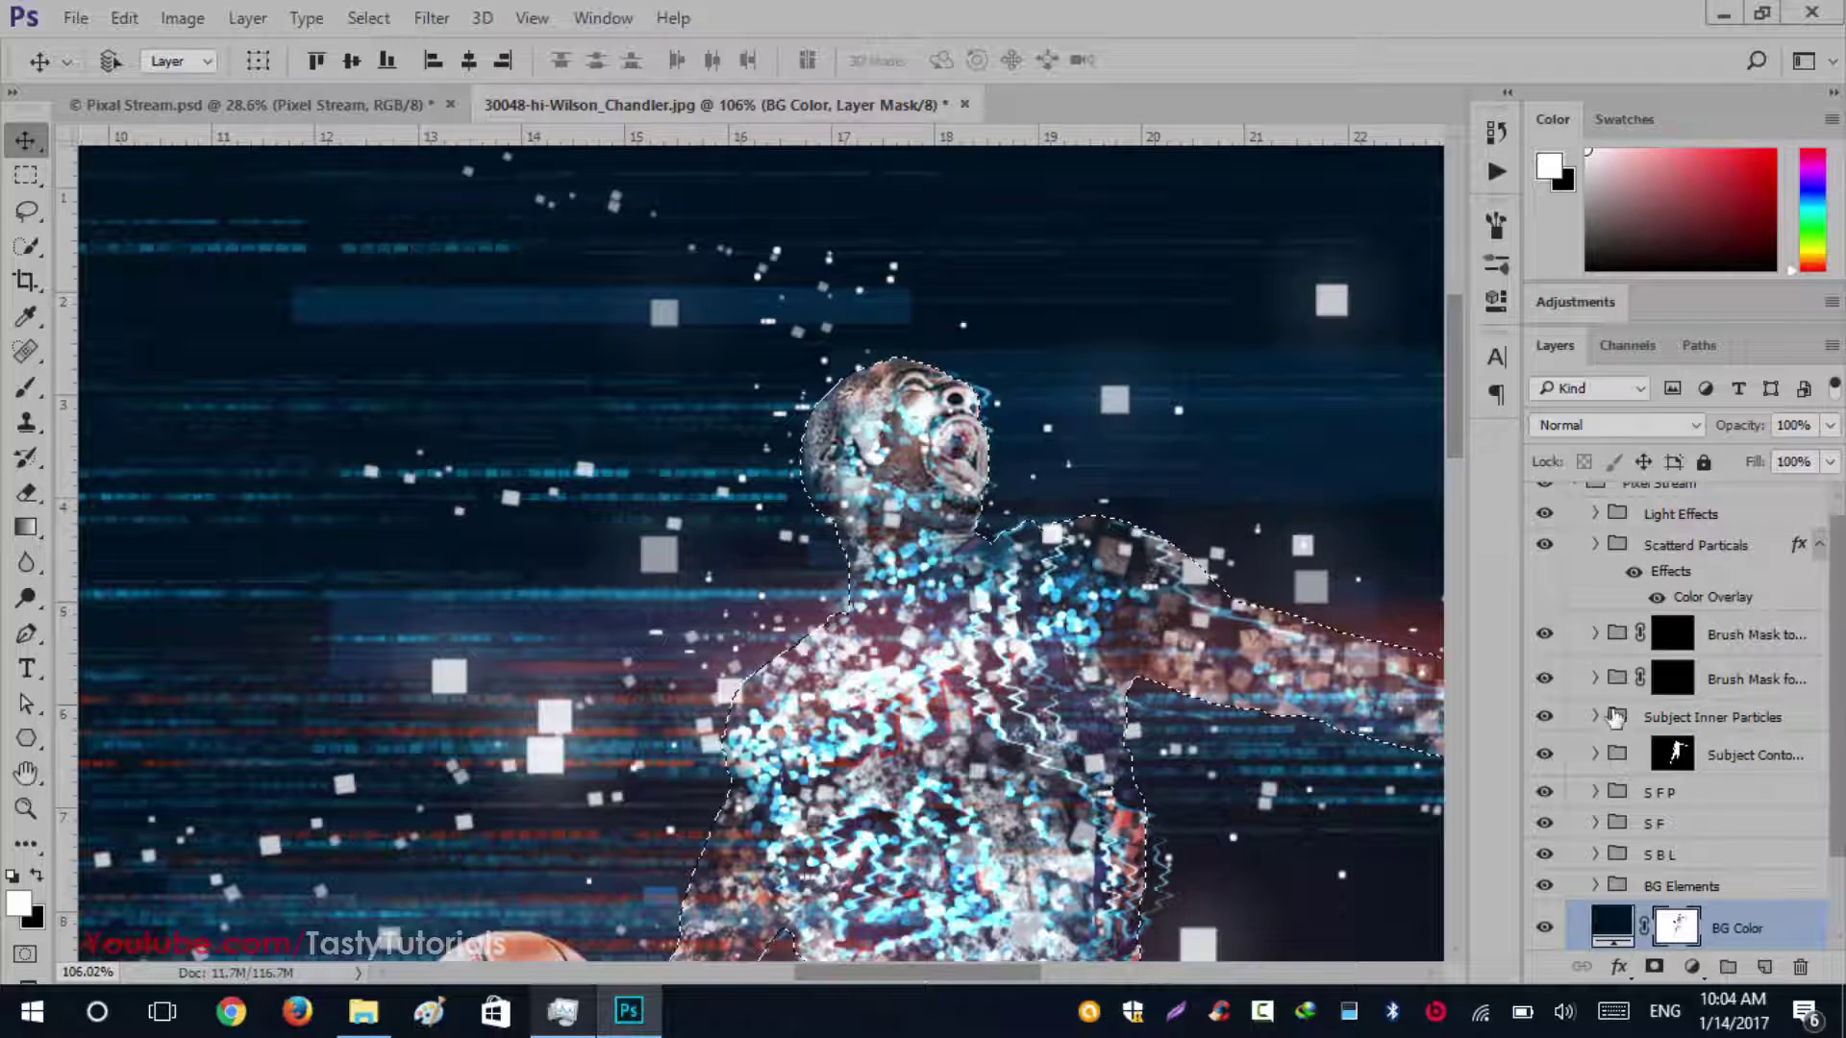
{"action": "left_click", "coordinate": [1820, 545]}
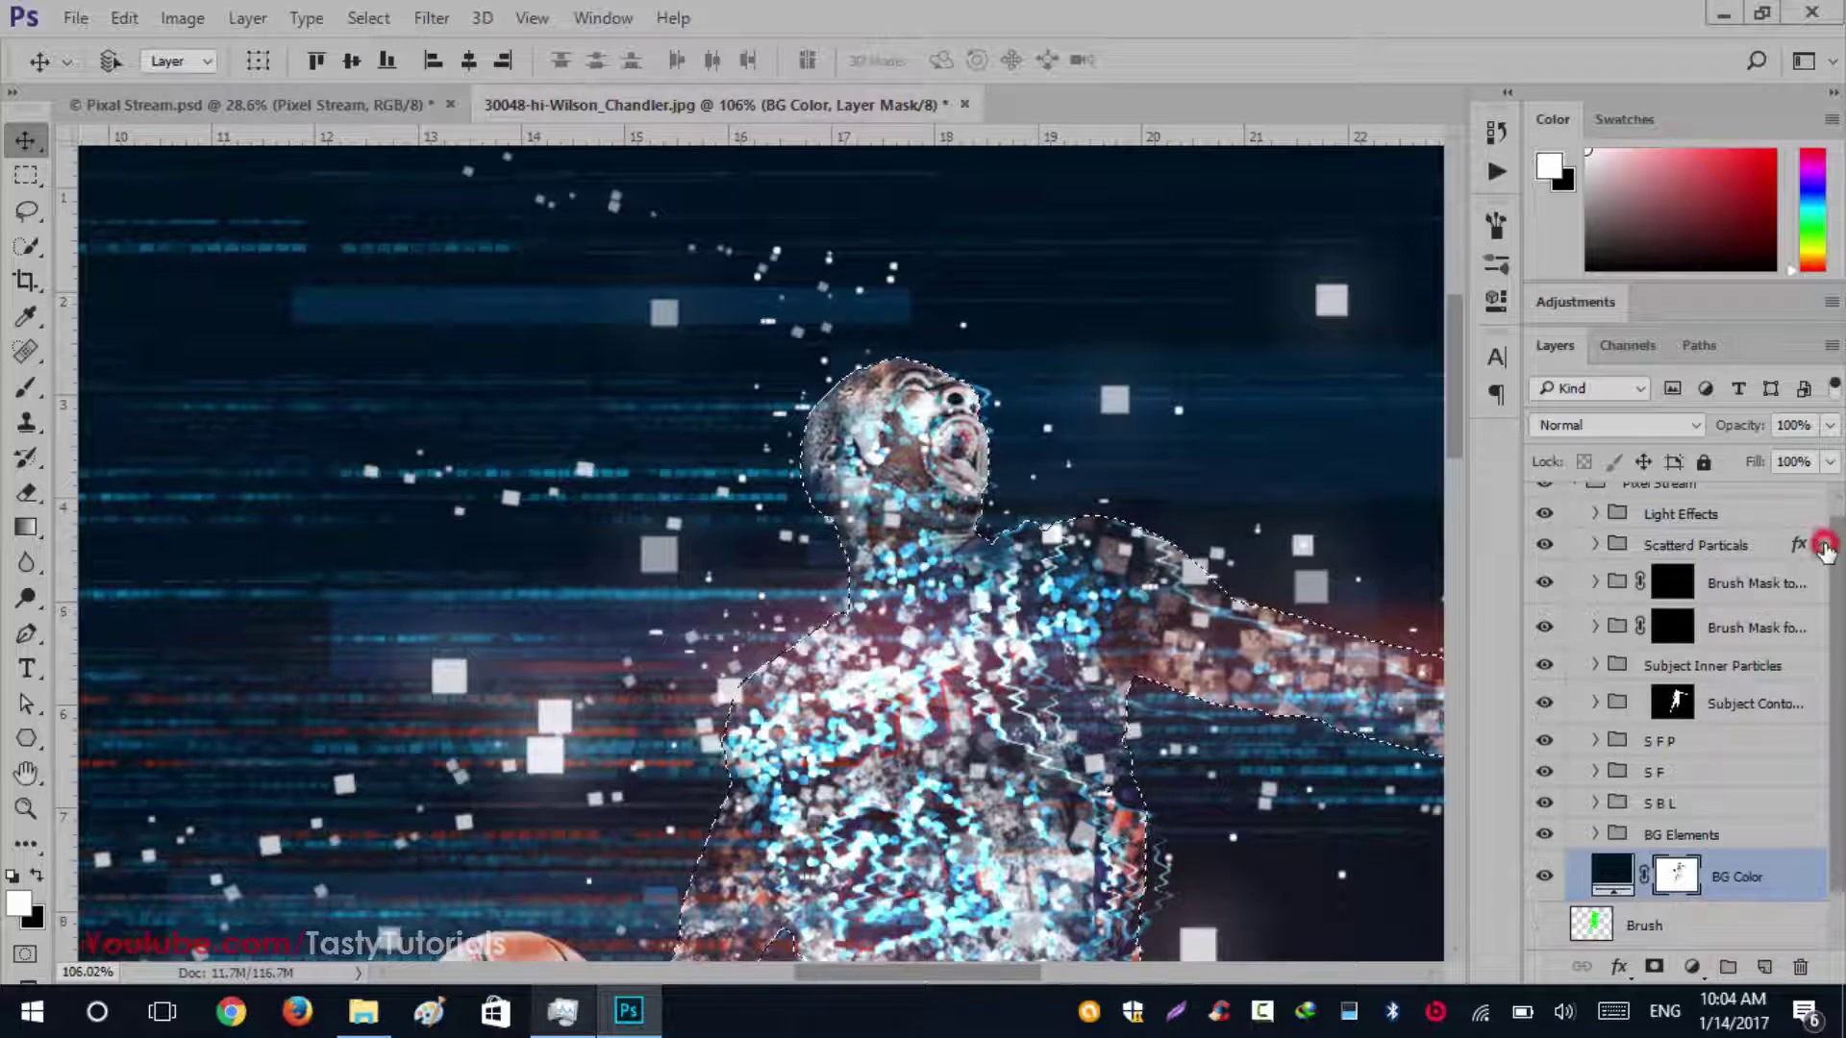
{"action": "left_click", "coordinate": [1545, 601]}
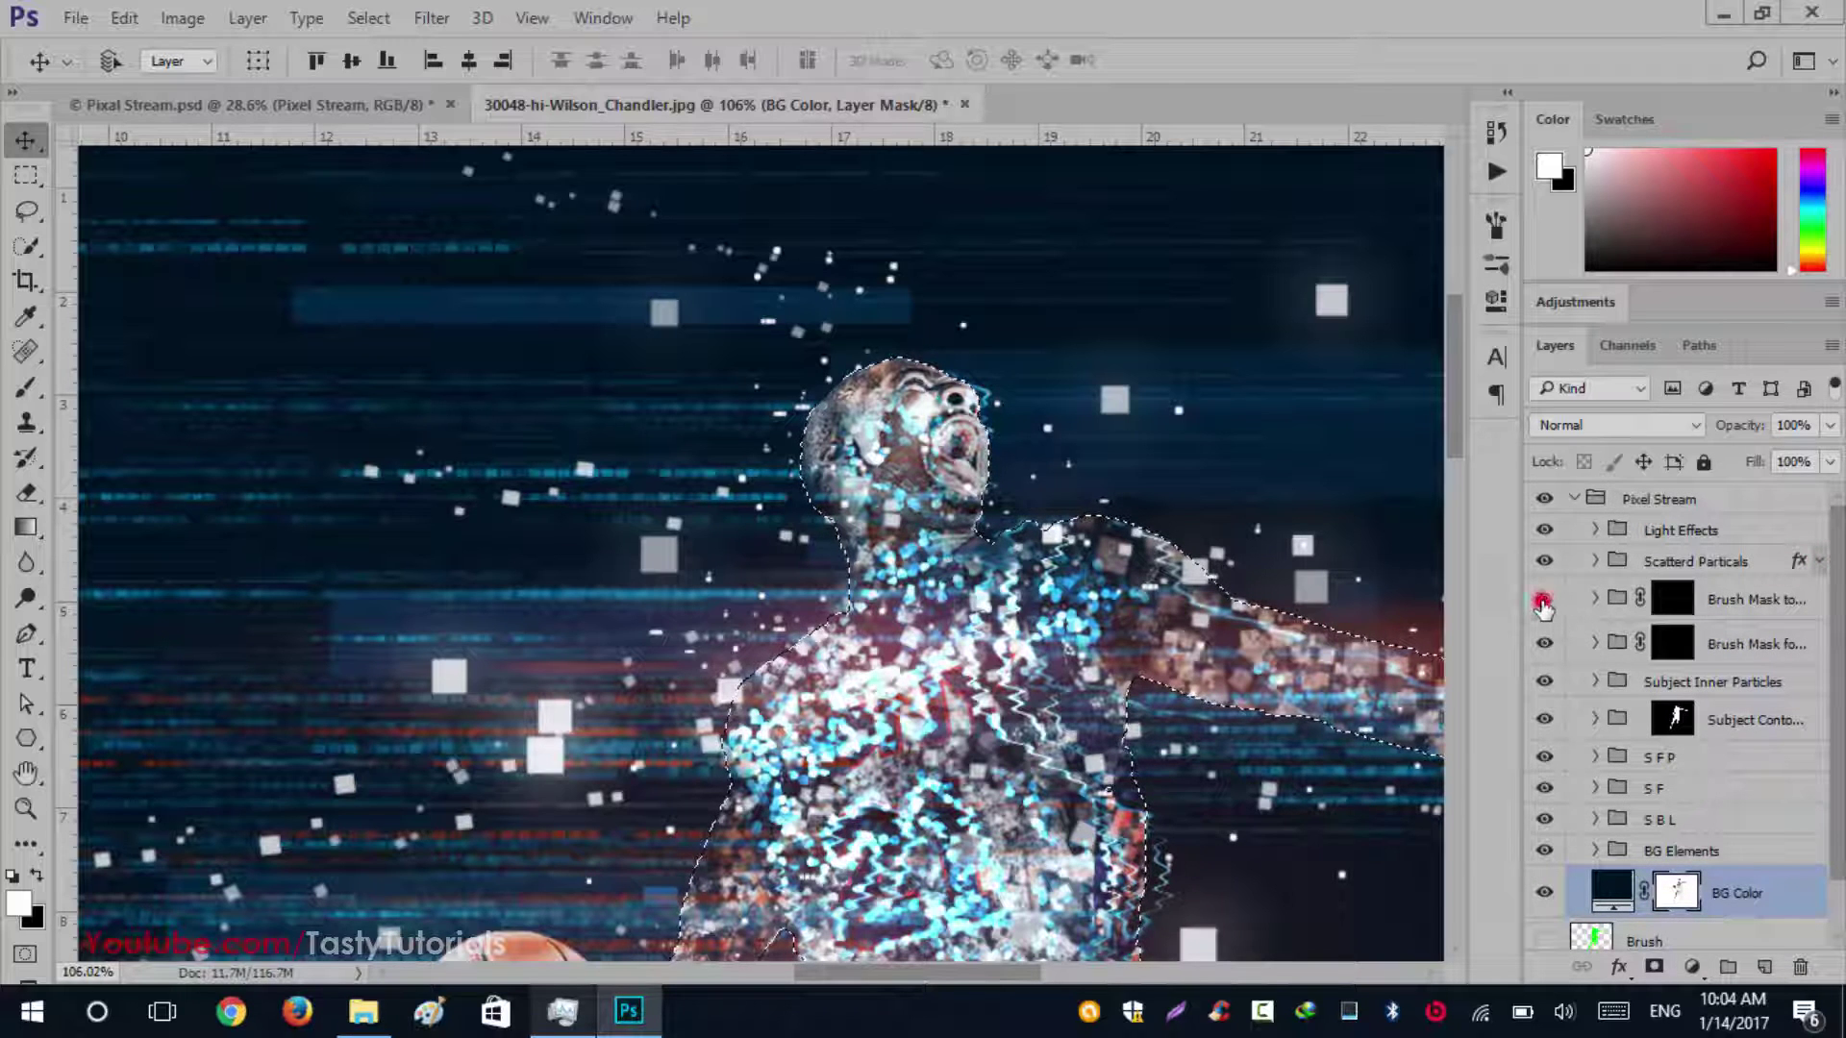
{"action": "left_click", "coordinate": [1543, 603]}
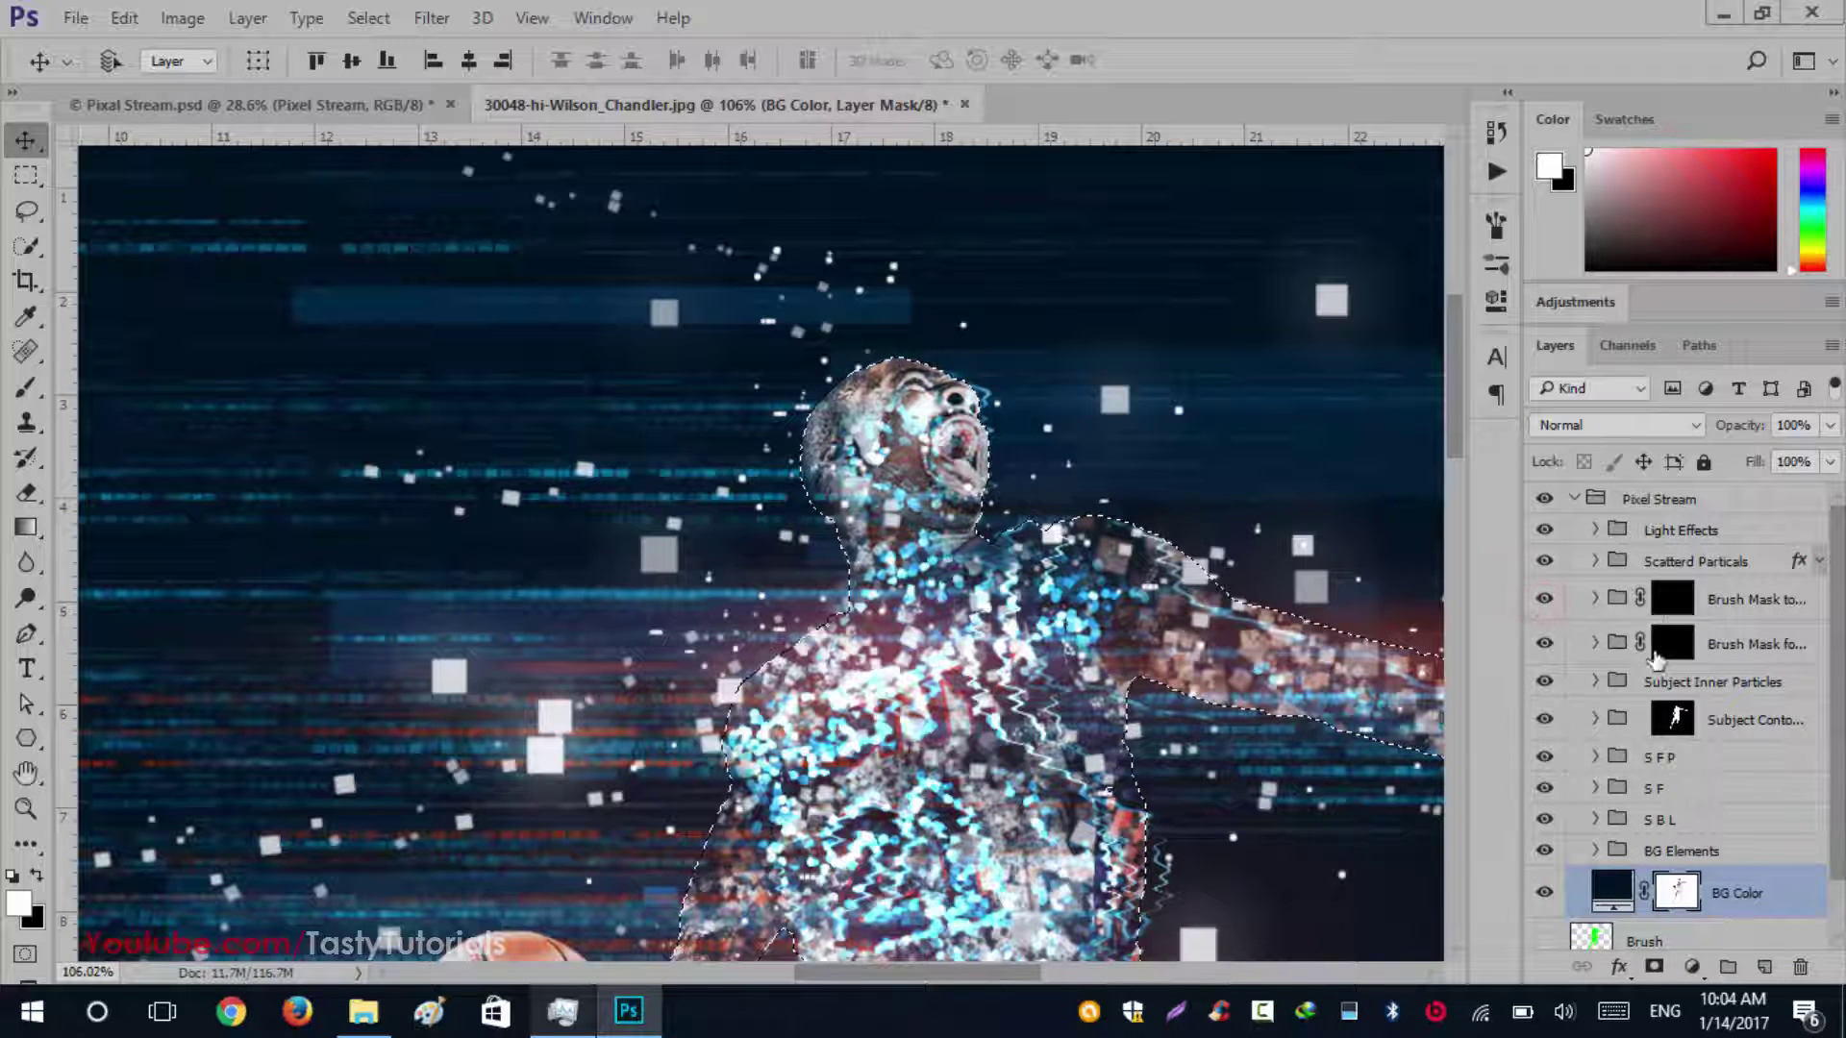
{"action": "left_click", "coordinate": [1546, 684]}
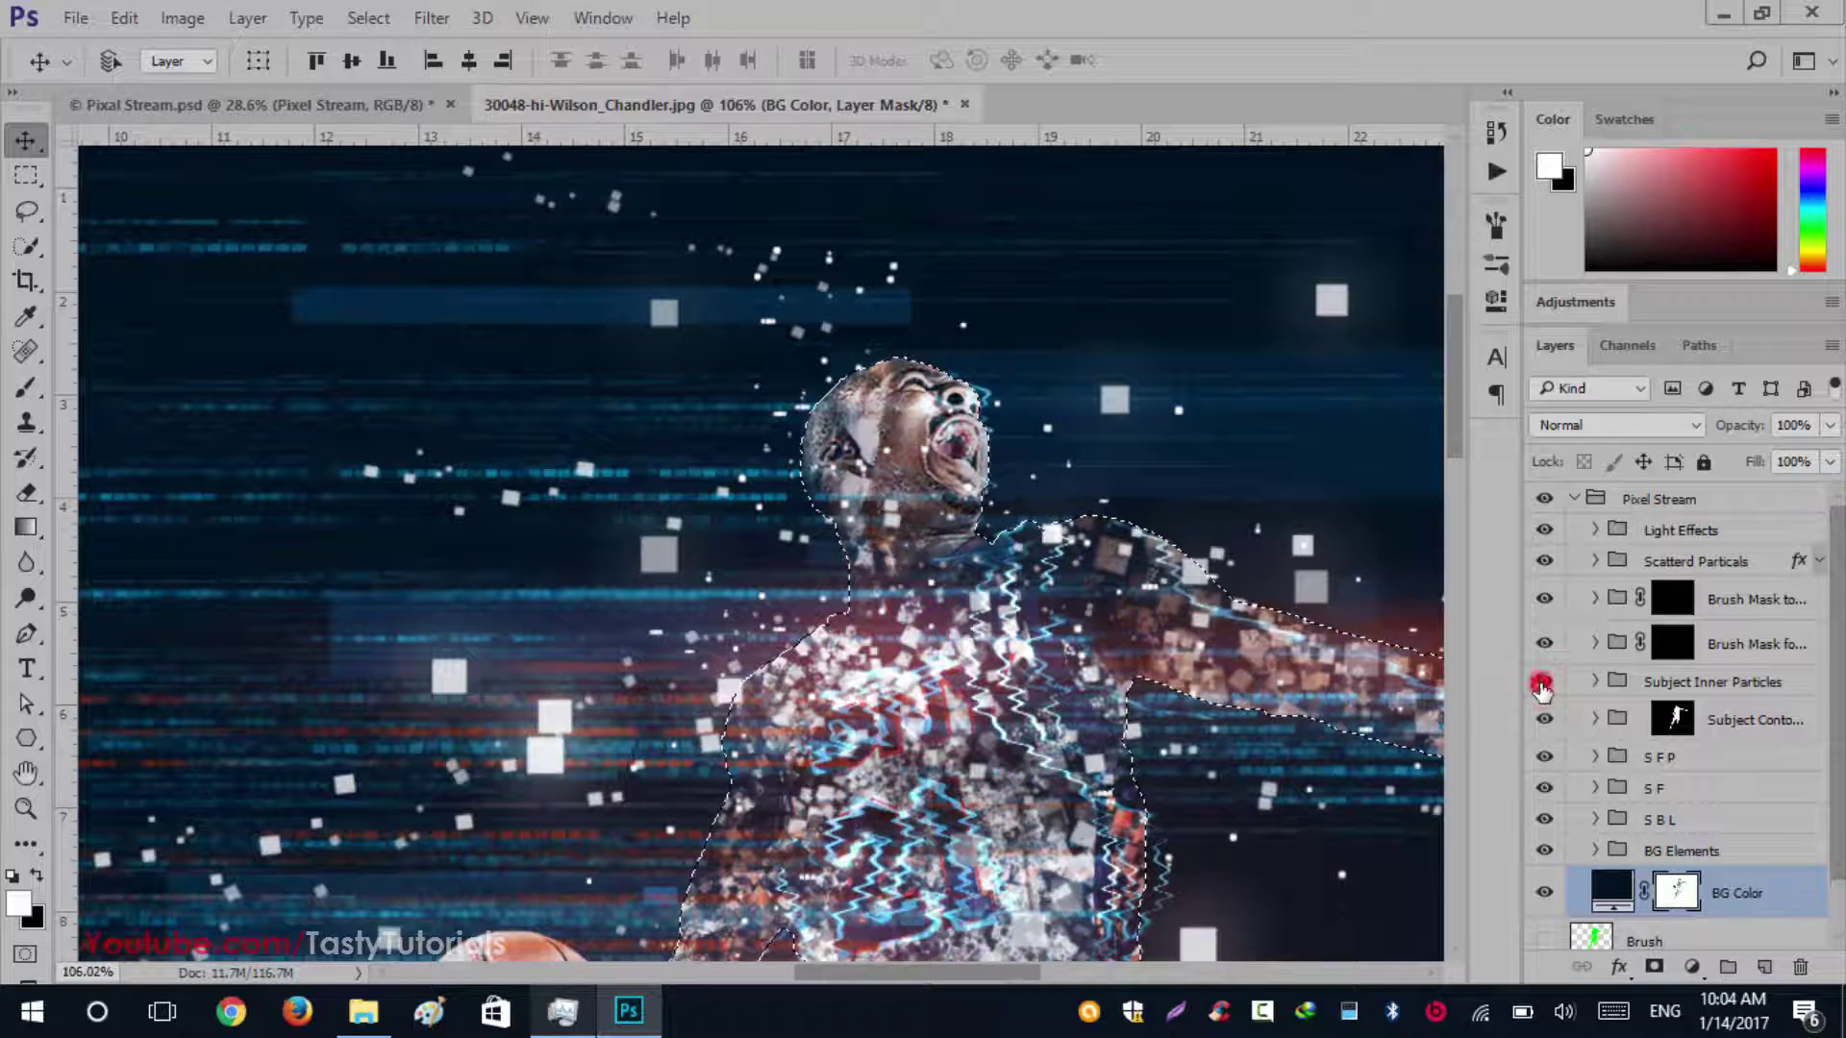
{"action": "left_click", "coordinate": [1545, 681]}
Add a layer mask from the player selection to the Subject Inner Particles group and invert the mask
{"action": "left_click", "coordinate": [1721, 684]}
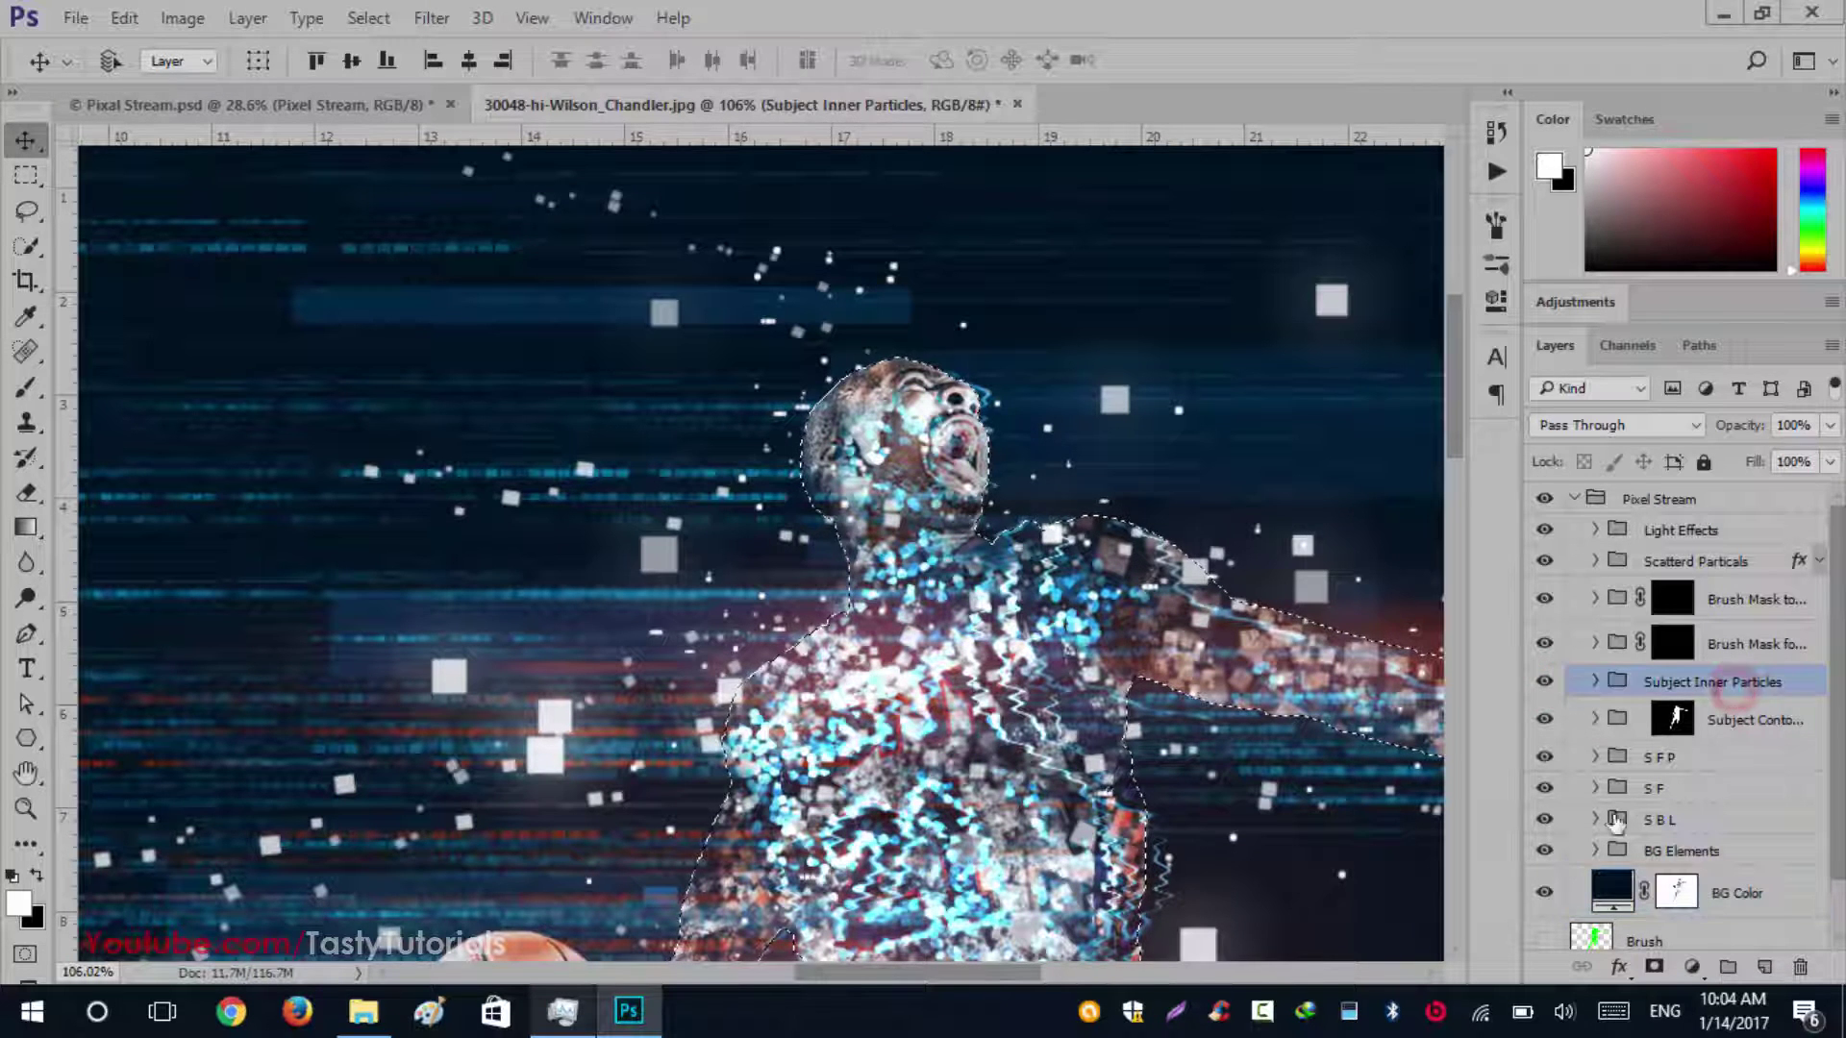
{"action": "left_click", "coordinate": [1654, 969]}
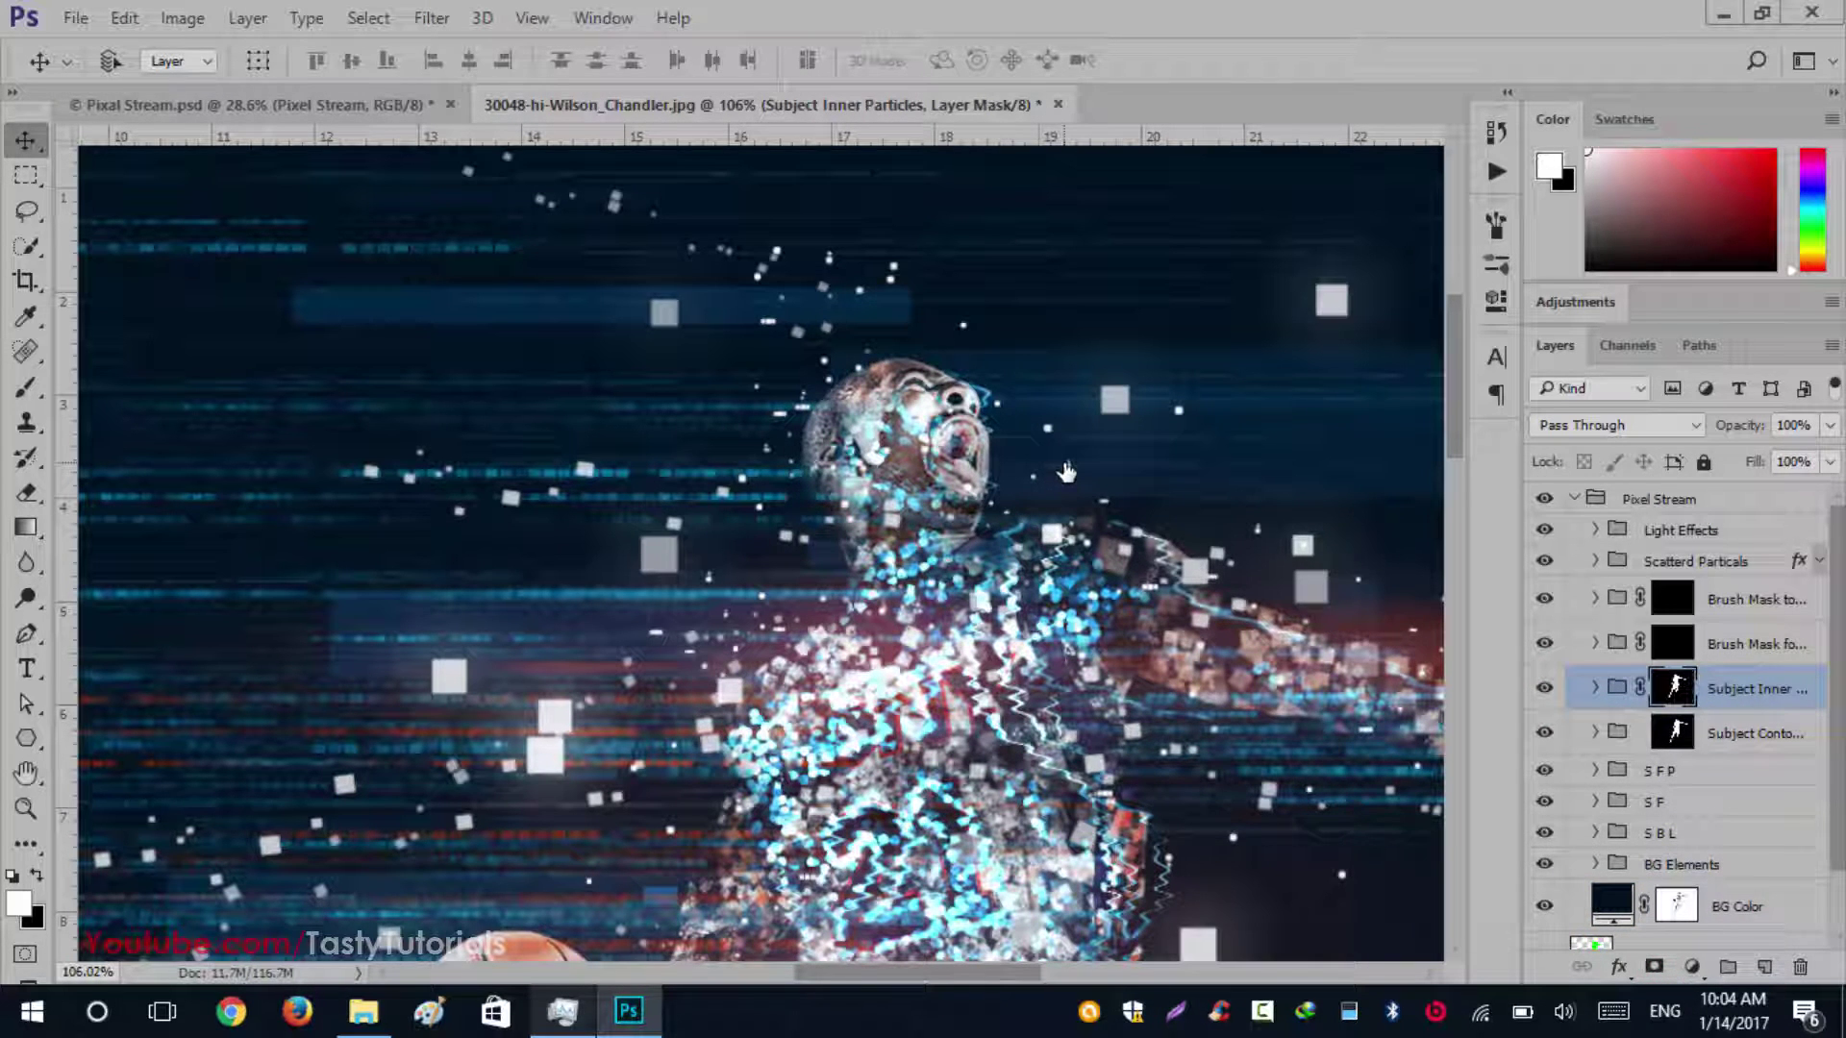
{"action": "key", "text": "ctrl"}
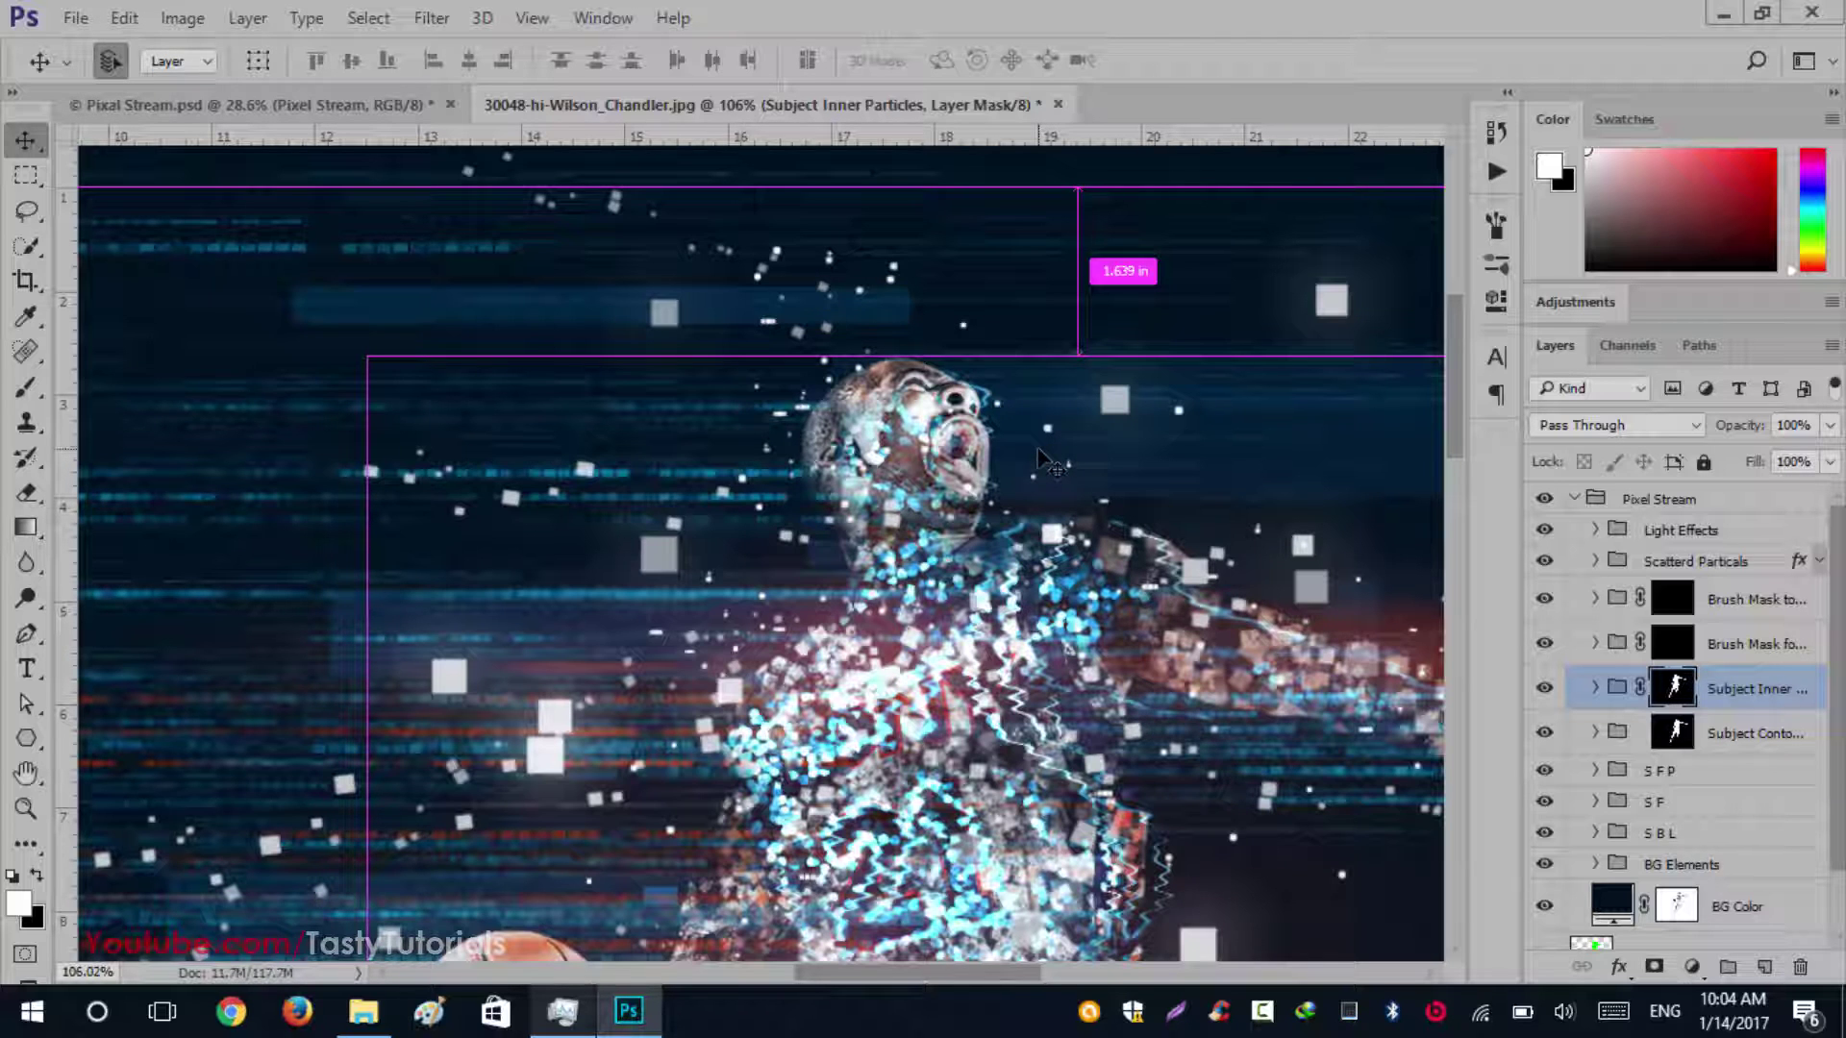
{"action": "key", "text": "ctrl+i"}
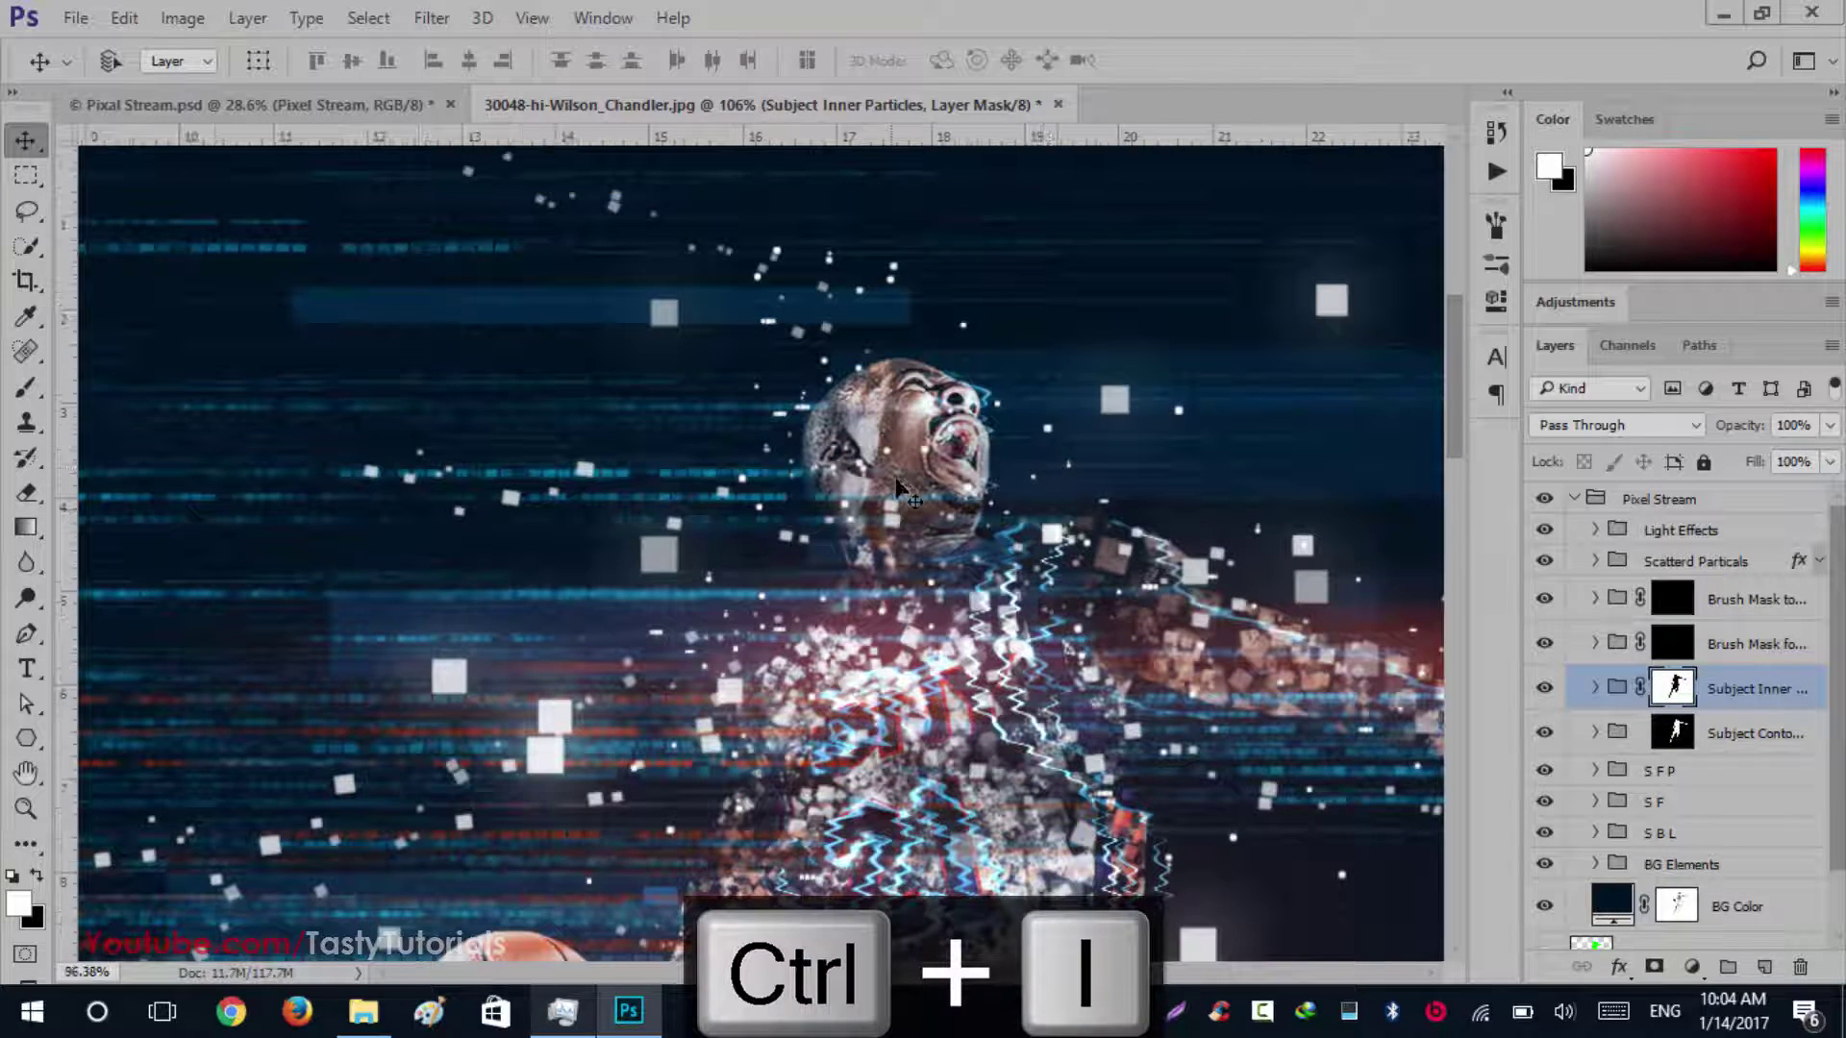
{"action": "scroll", "coordinate": [938, 519], "scroll_direction": "down", "scroll_amount": 1}
{"action": "scroll", "coordinate": [1145, 654], "scroll_direction": "down", "scroll_amount": 3}
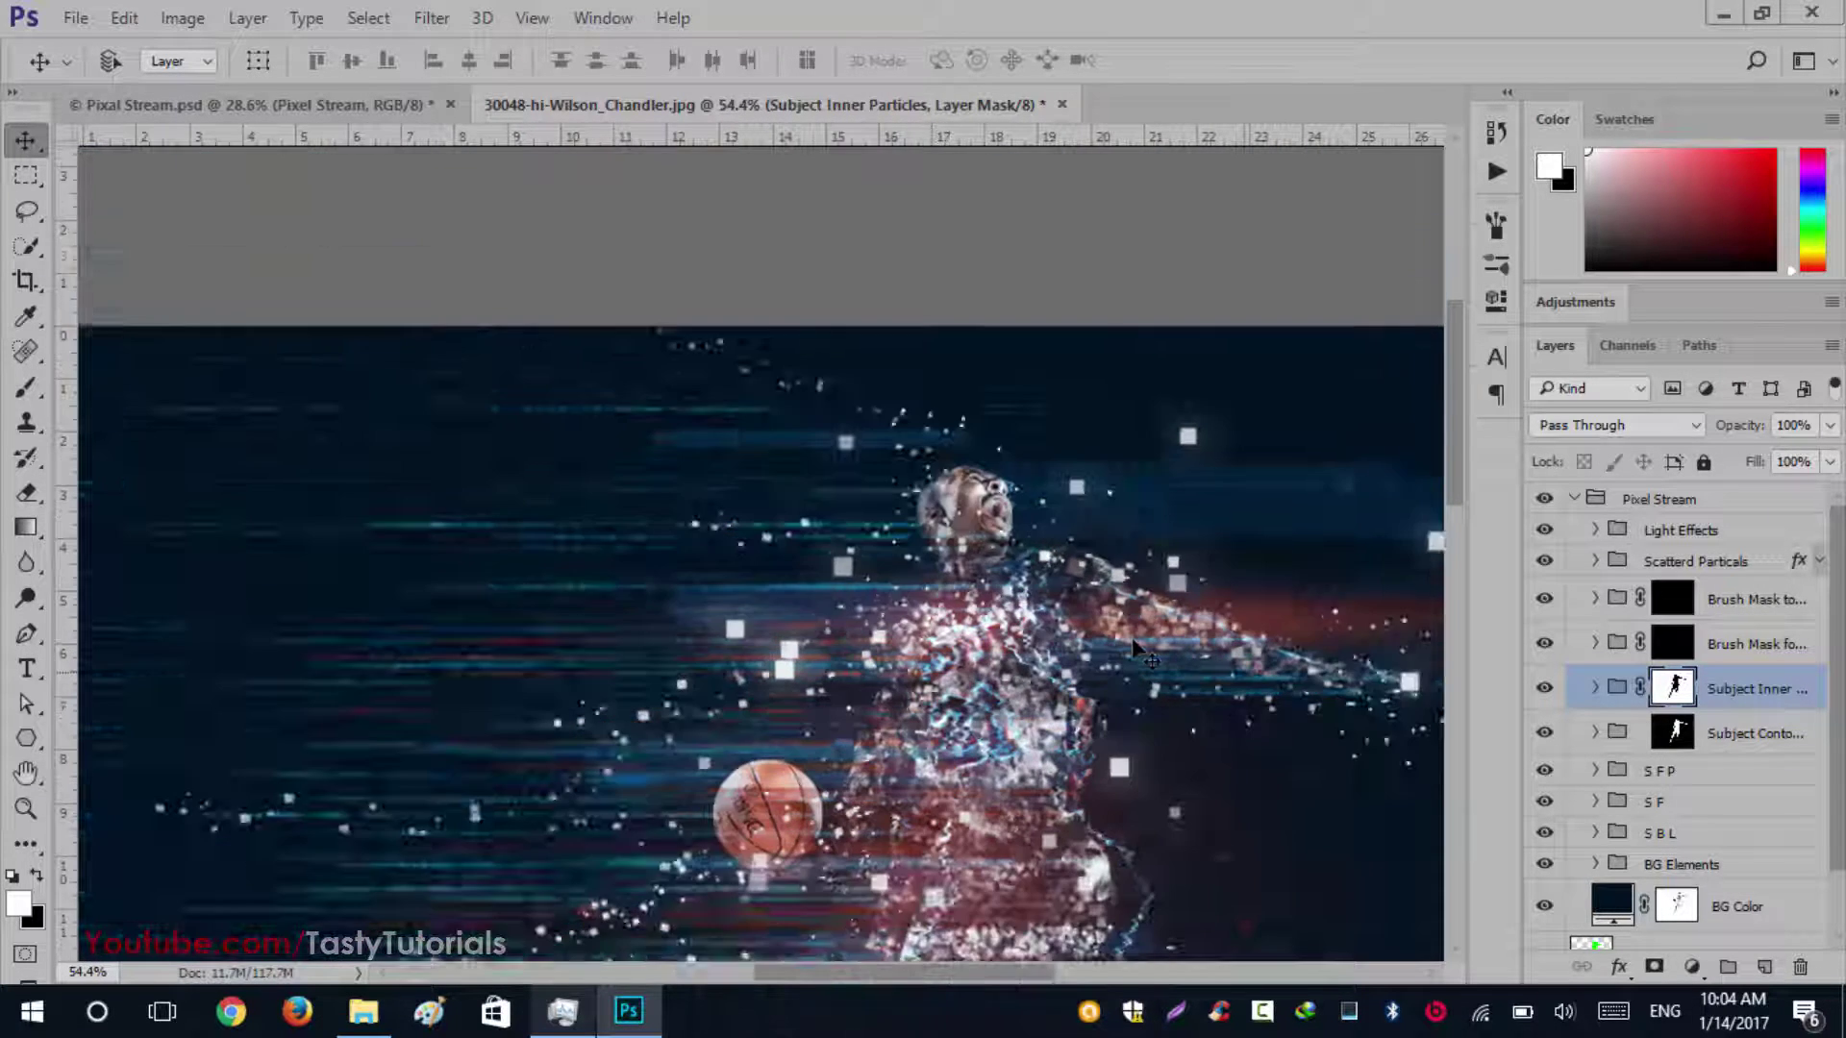
Compare the image with and without the Subject Inner Particles group, and delete that group's layer mask
{"action": "scroll", "coordinate": [1144, 654], "scroll_direction": "down", "scroll_amount": 3}
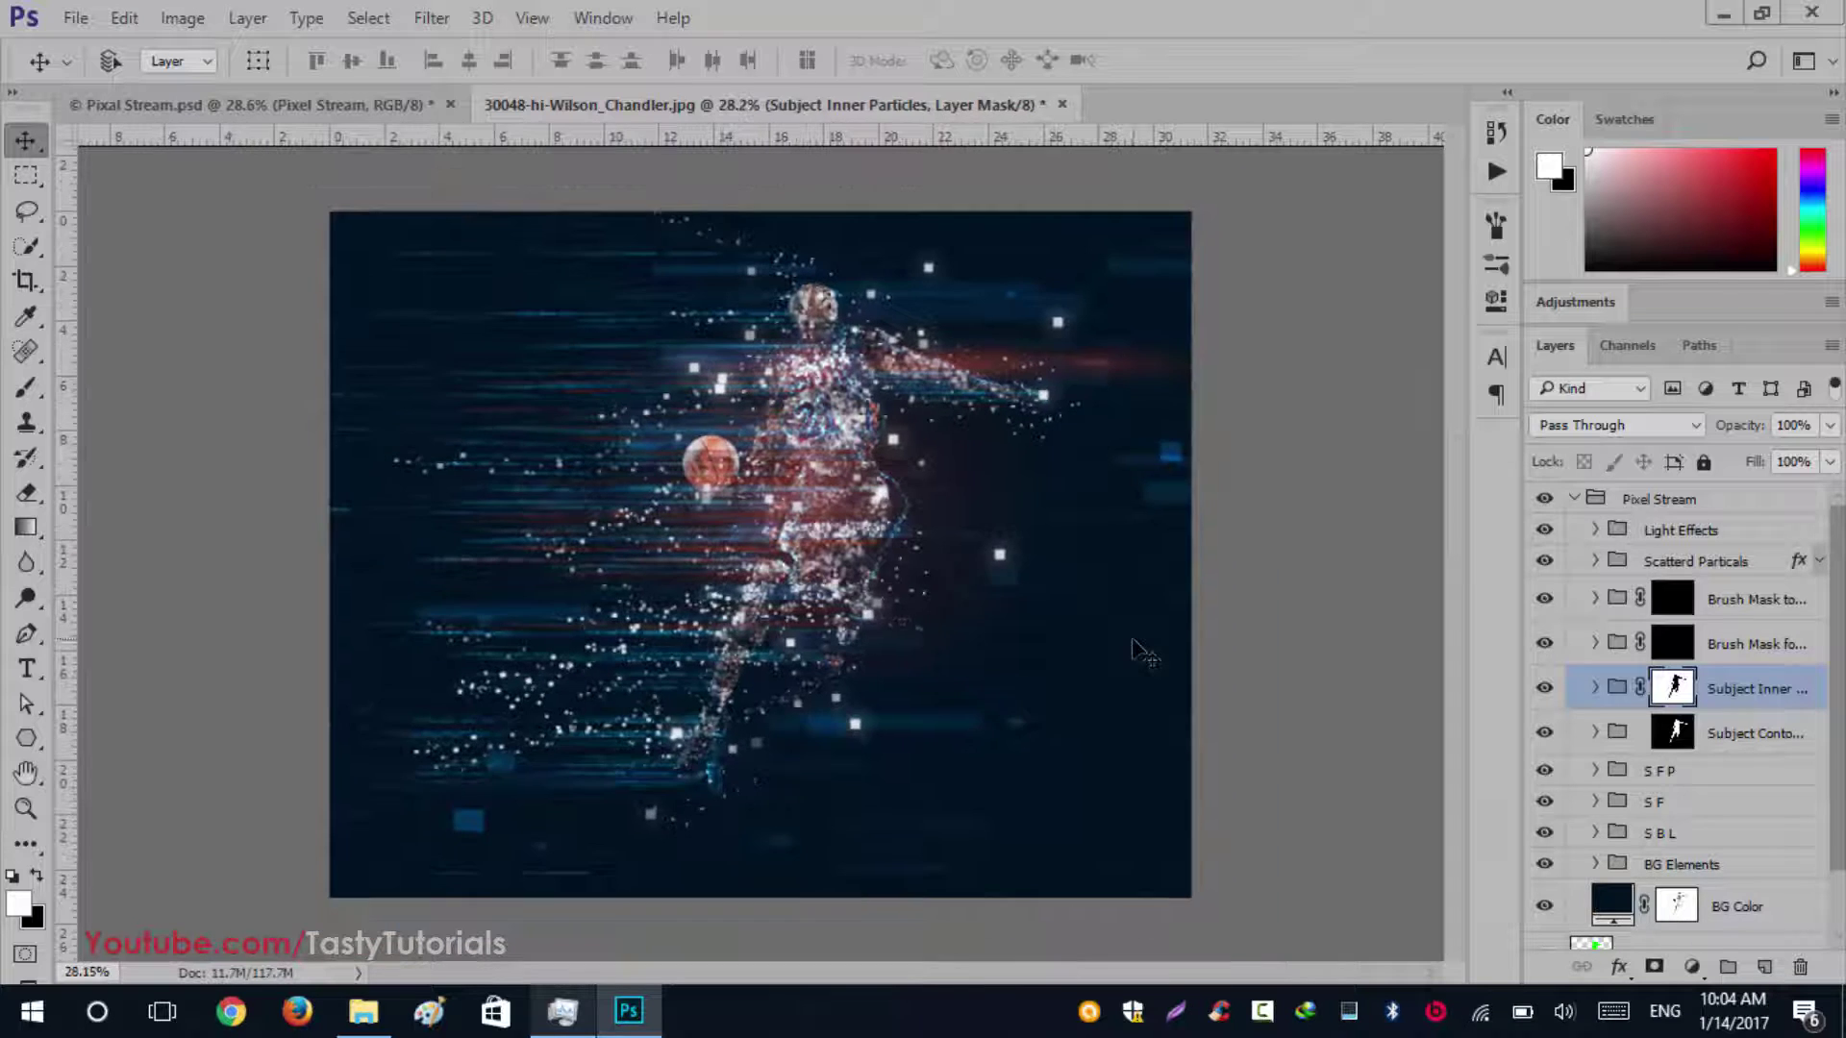
{"action": "scroll", "coordinate": [780, 471], "scroll_direction": "up", "scroll_amount": 1}
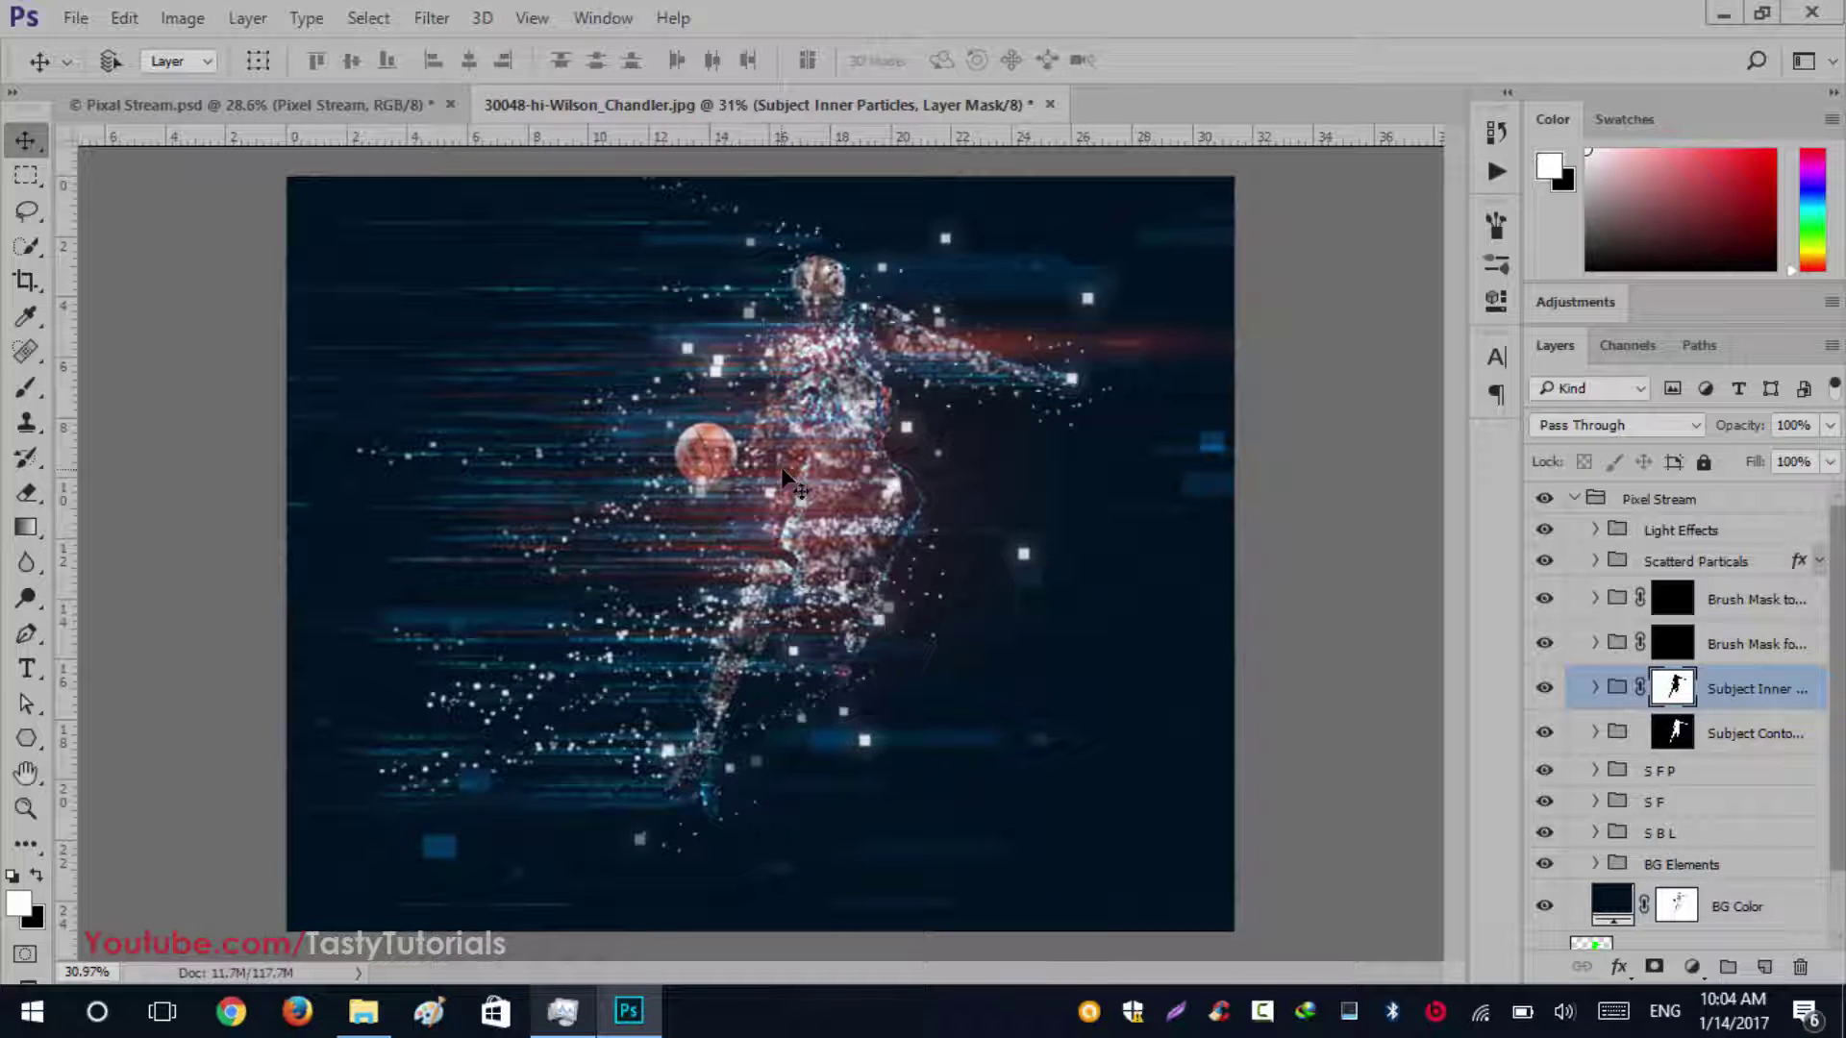
{"action": "left_click", "coordinate": [1545, 689]}
{"action": "left_click", "coordinate": [1545, 688]}
{"action": "left_click_drag", "start_coordinate": [1678, 694], "coordinate": [1796, 973]}
{"action": "left_click", "coordinate": [952, 373]}
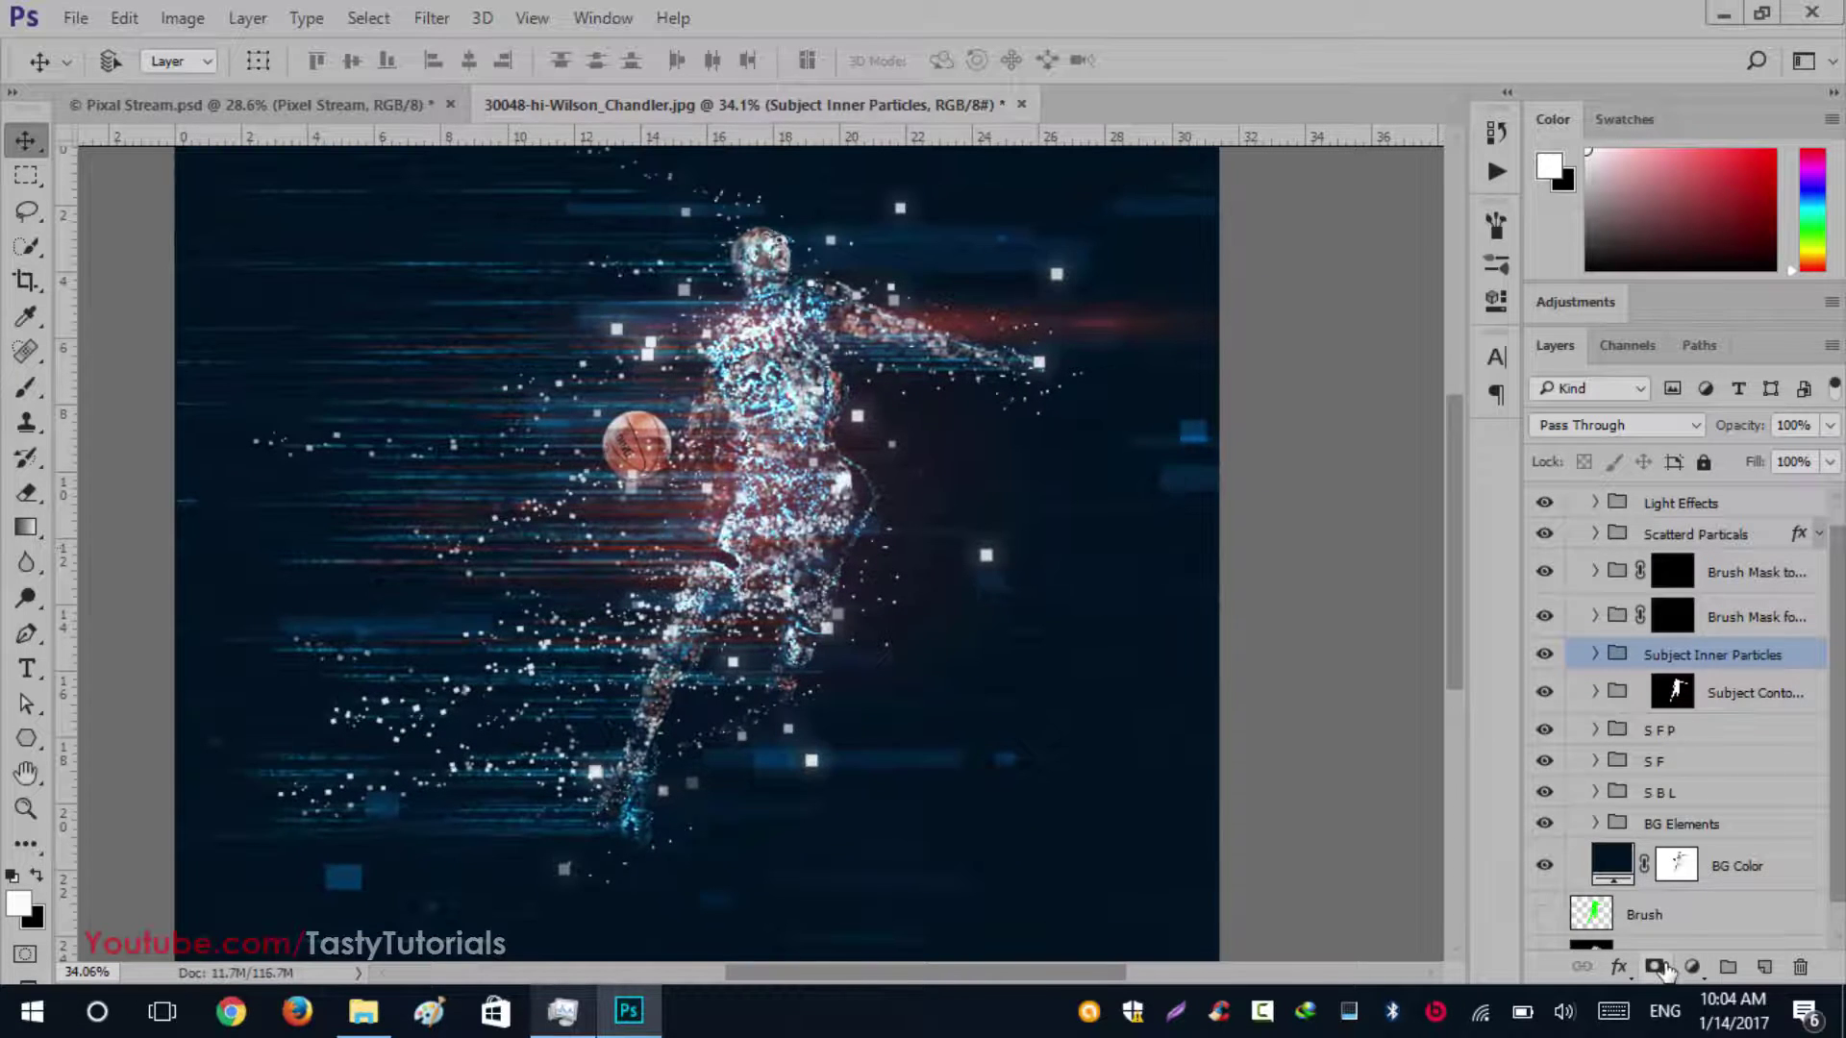
Add a blank white layer mask to the Subject Inner Particles group and load the player silhouette from the Brush layer as a selection
{"action": "left_click", "coordinate": [1657, 967]}
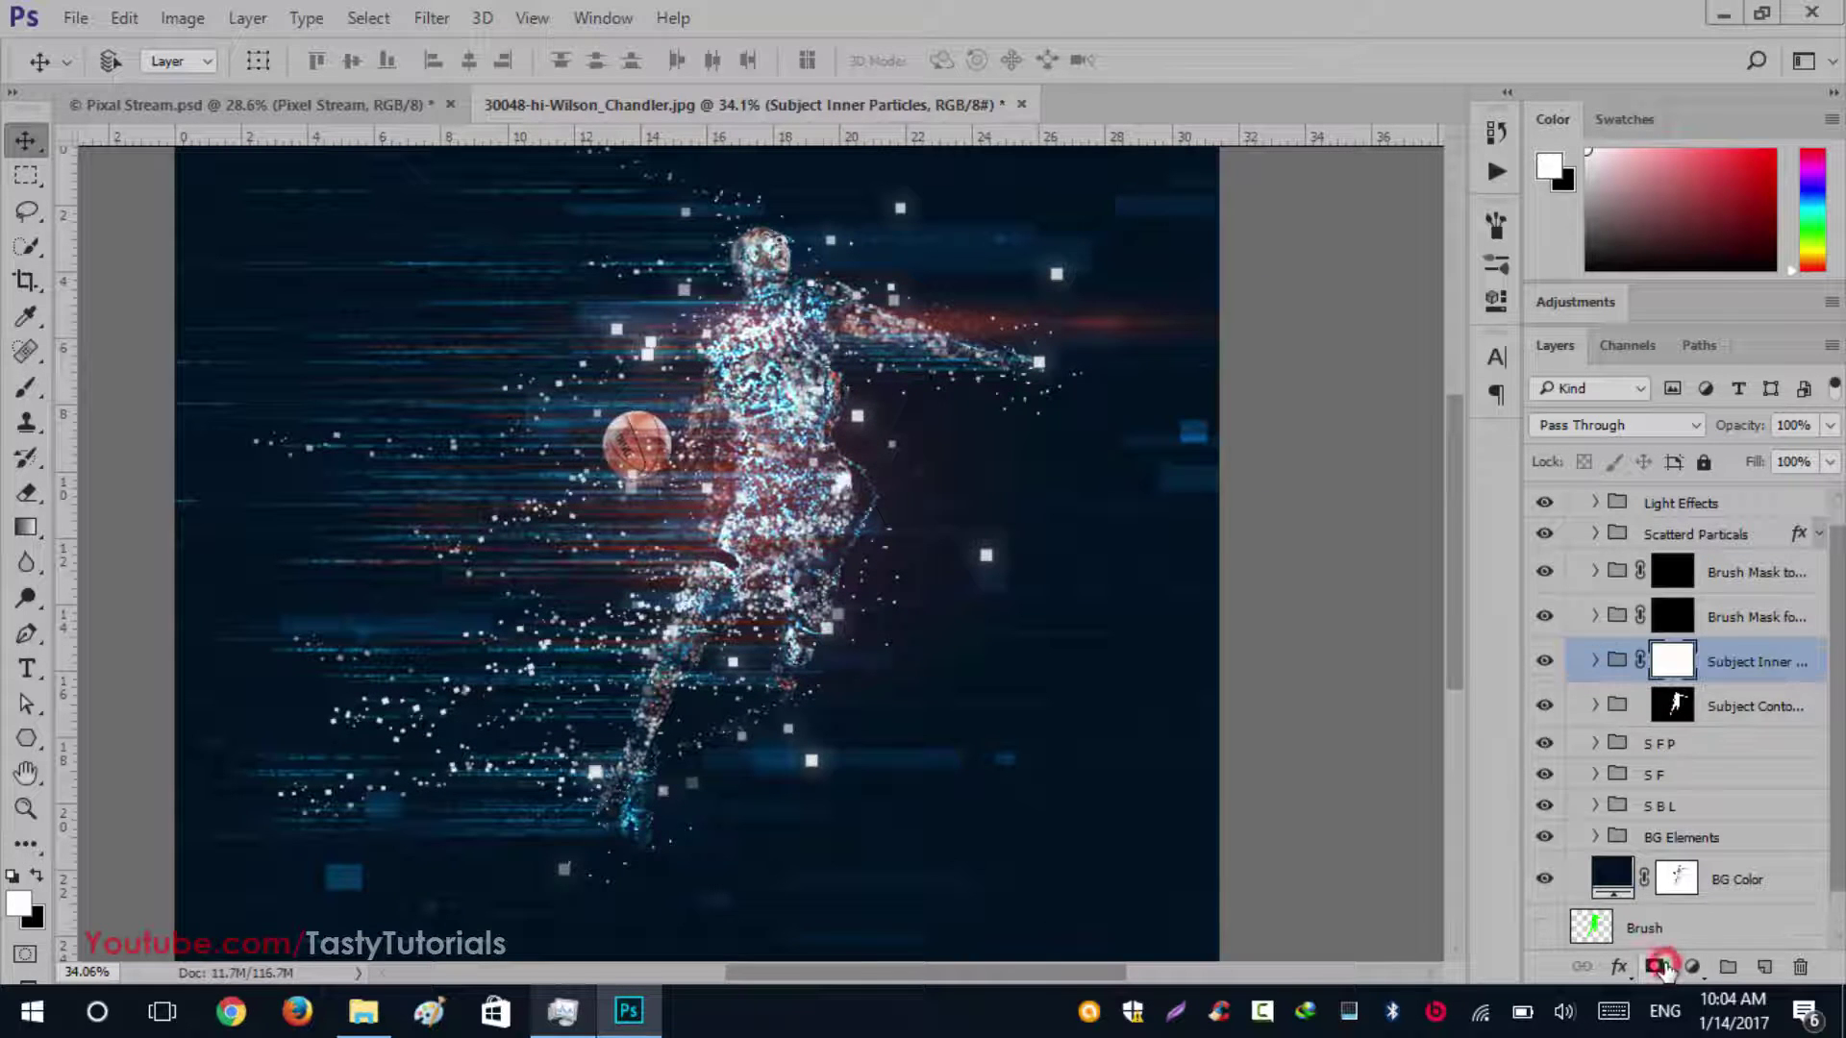
{"action": "key", "text": "ctrl"}
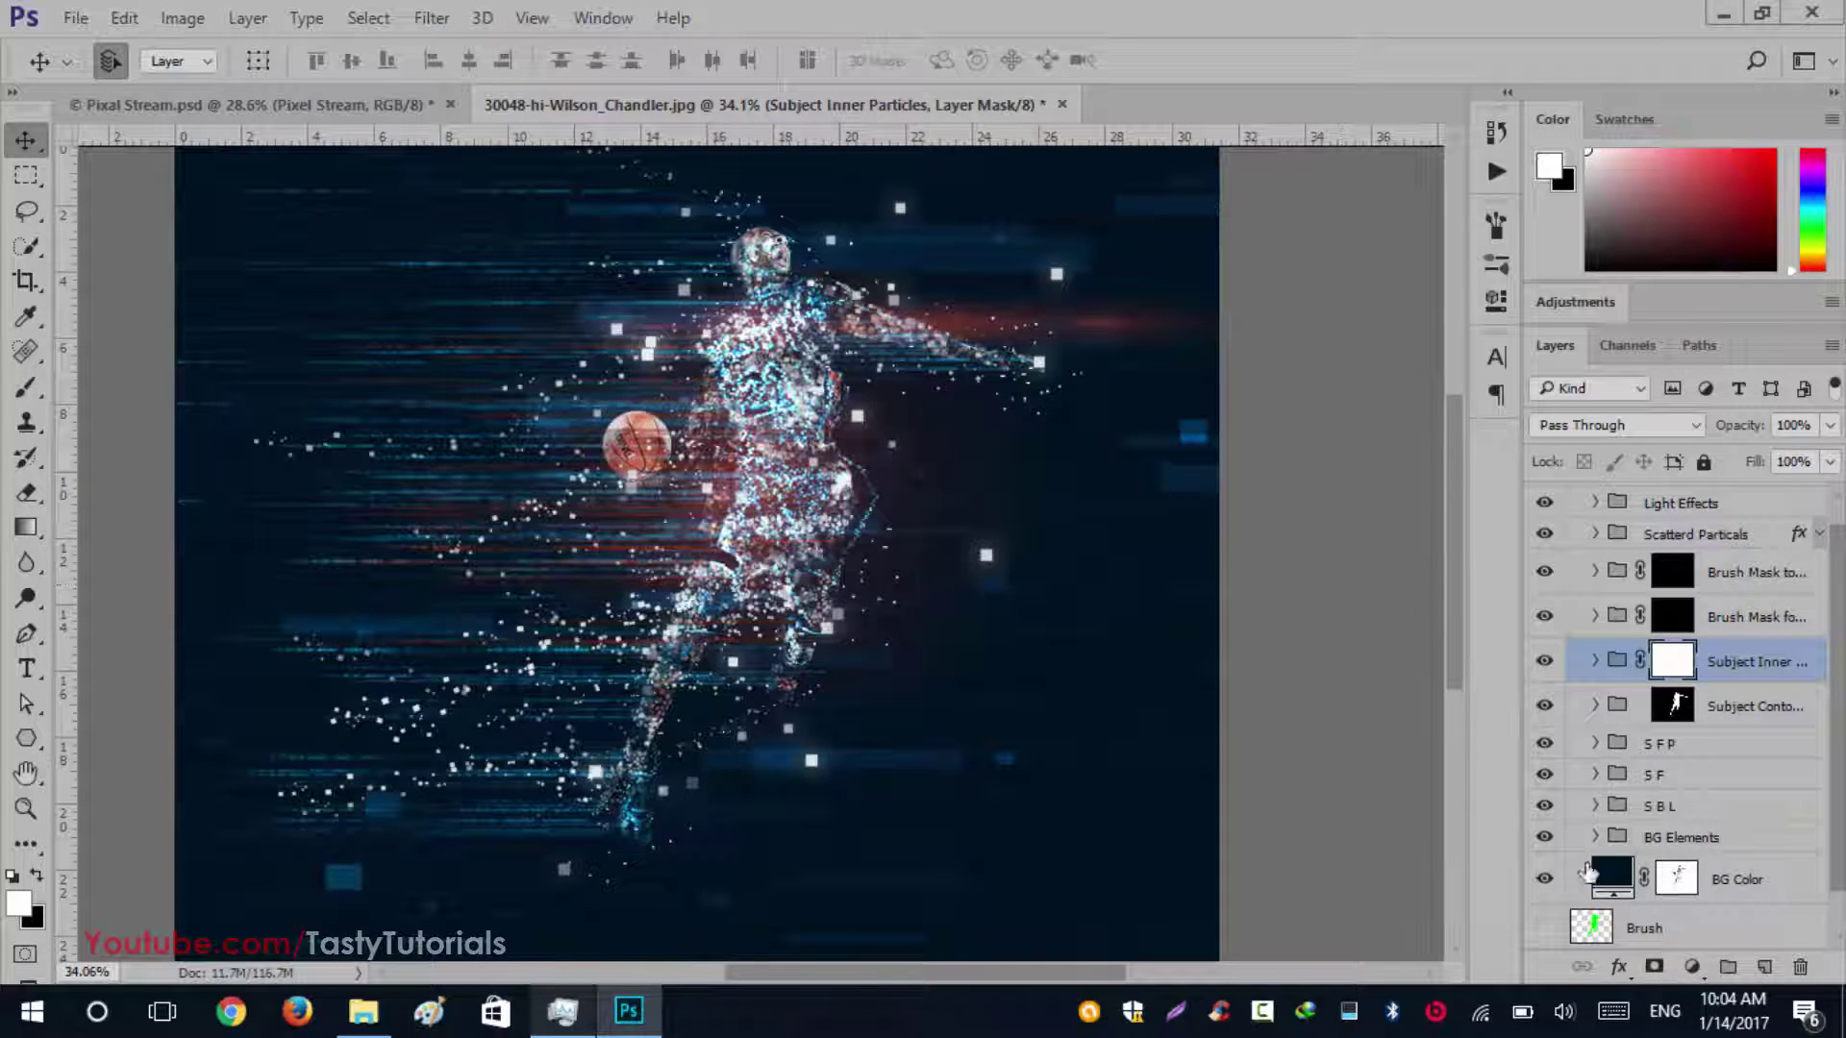
{"action": "left_click", "coordinate": [1599, 949], "text": "ctrl"}
Set the Brush tool to the soft round tip at 45 px and reduce its hardness, with the player's head in view
{"action": "key", "text": "b"}
{"action": "scroll", "coordinate": [748, 332], "scroll_direction": "up", "scroll_amount": 2}
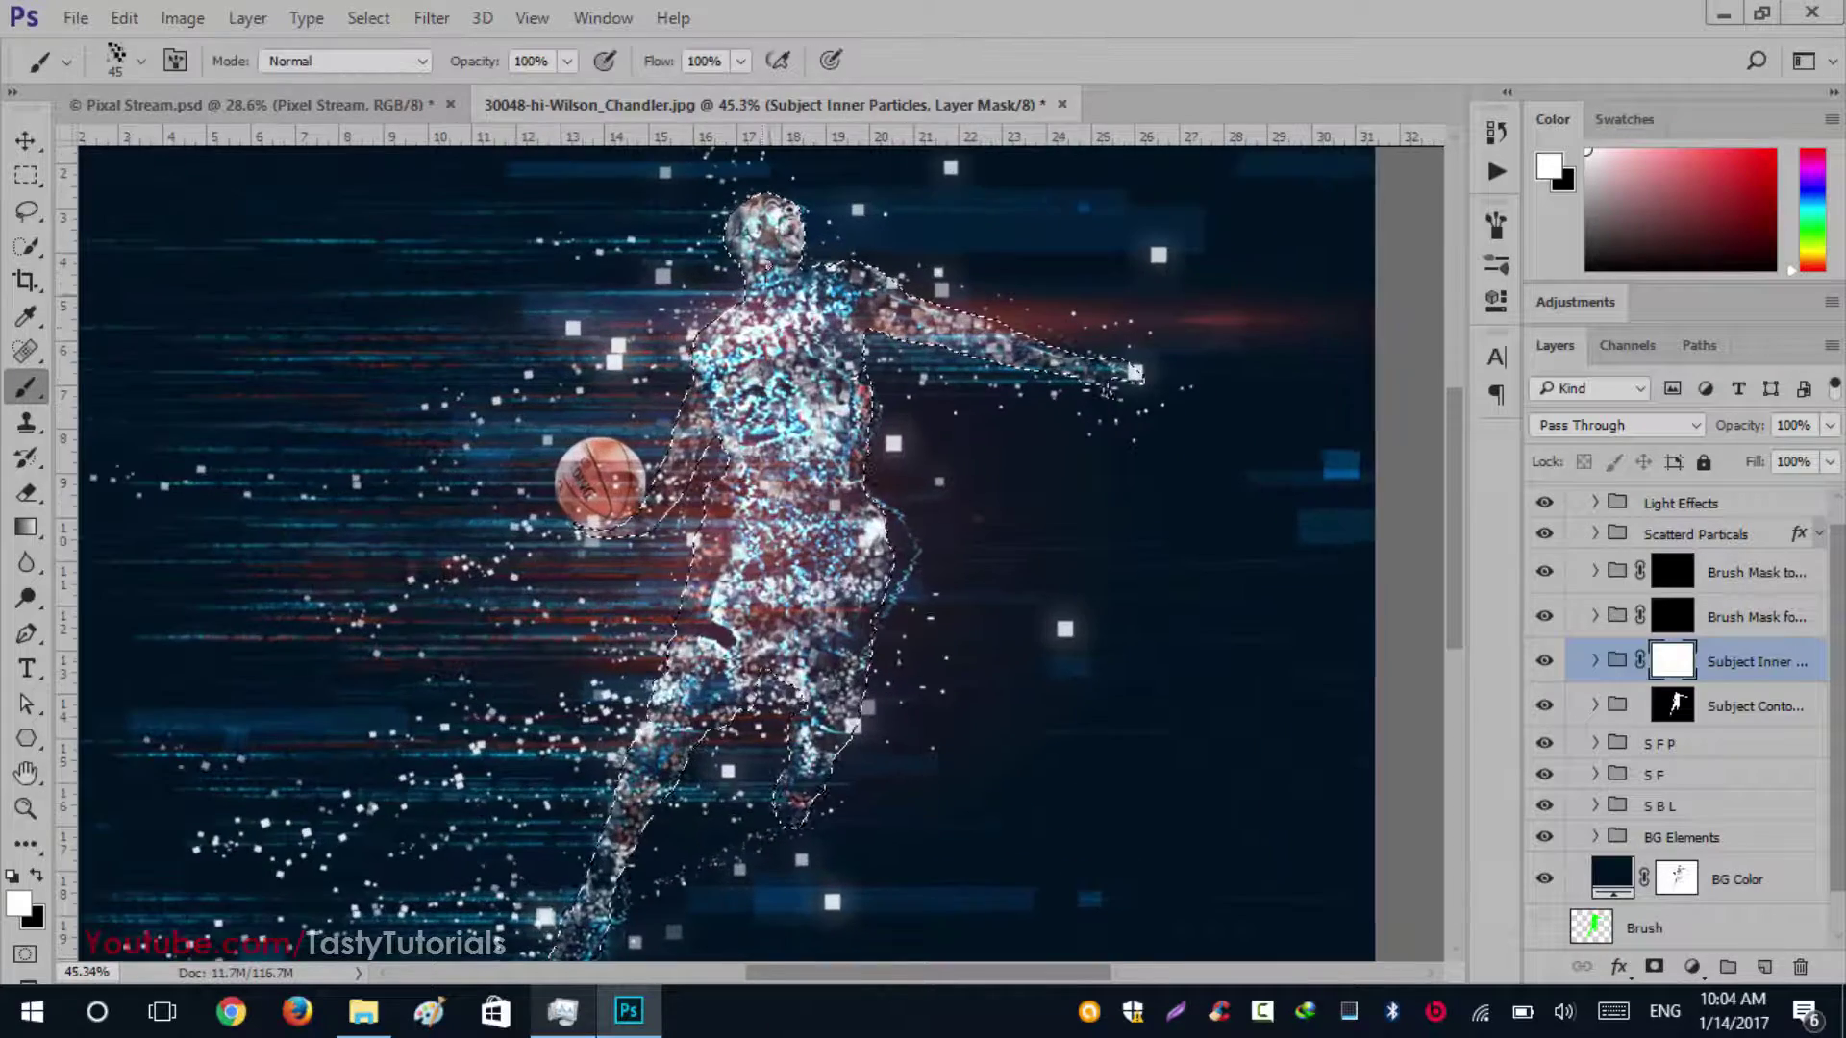
{"action": "scroll", "coordinate": [788, 250], "scroll_direction": "up", "scroll_amount": 1}
{"action": "scroll", "coordinate": [788, 250], "scroll_direction": "up", "scroll_amount": 3}
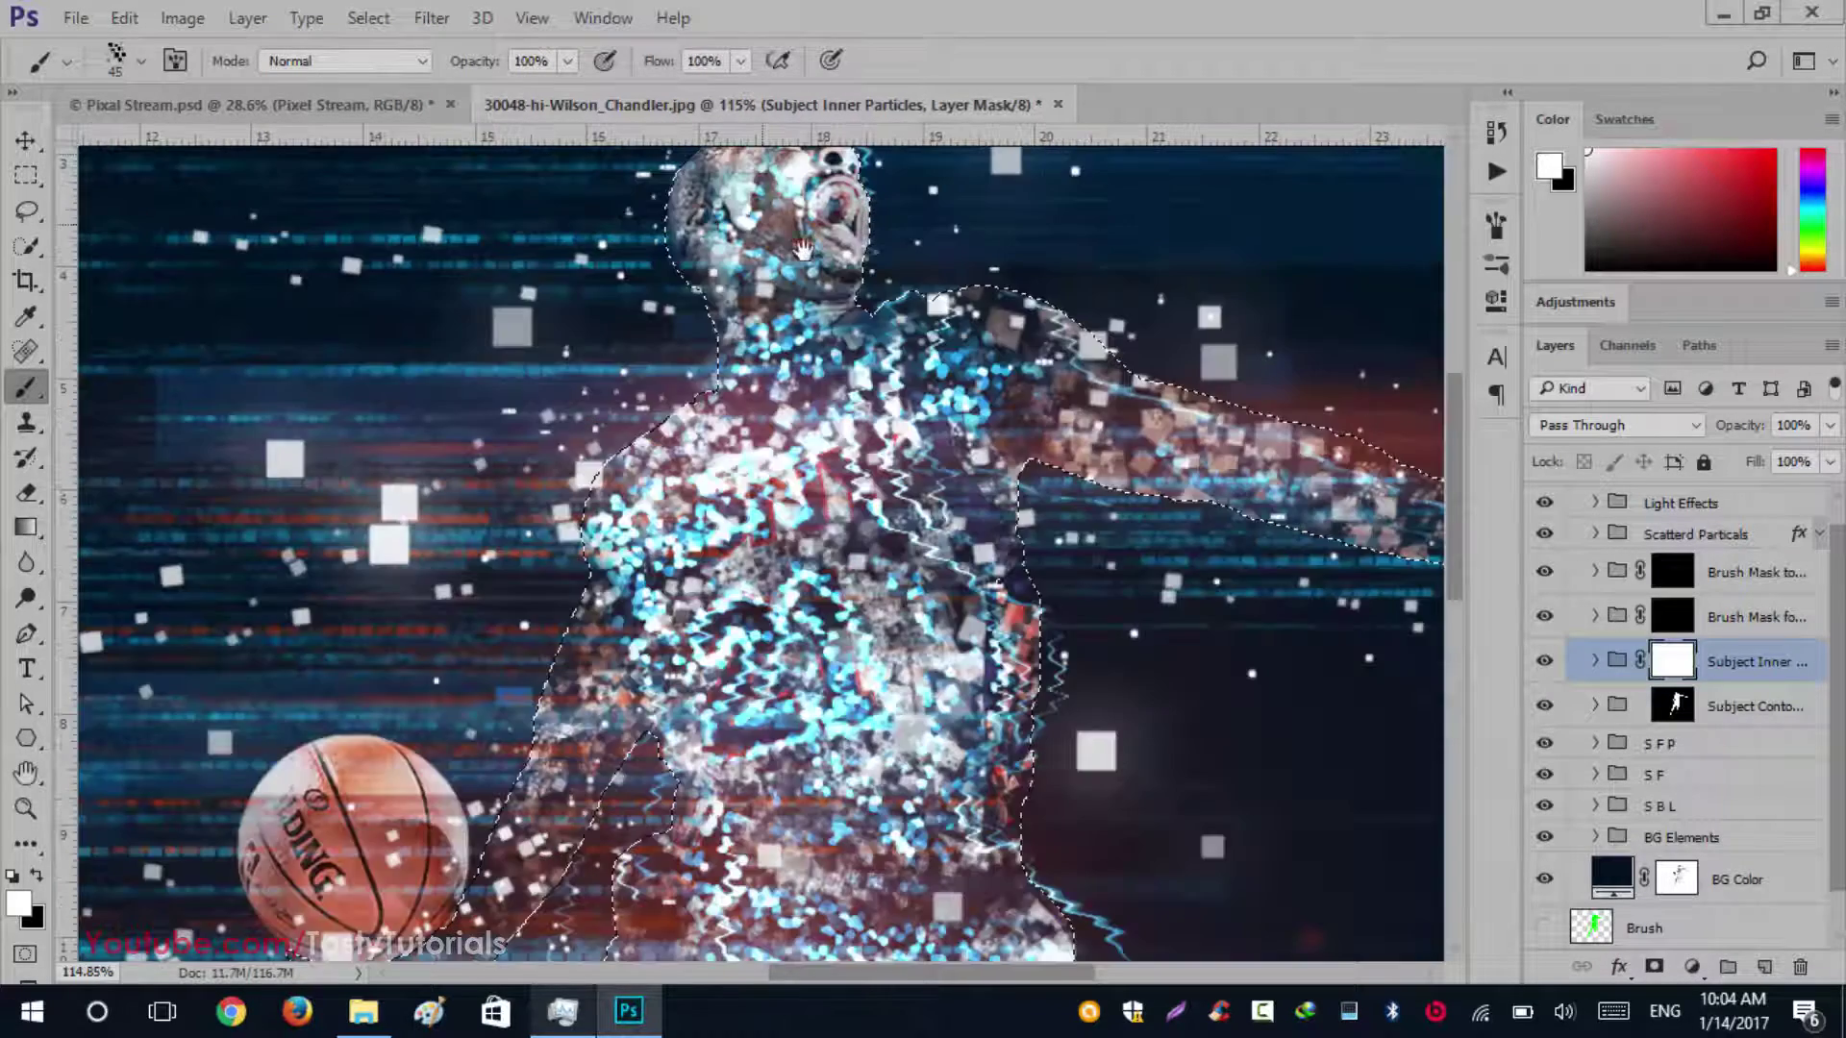
{"action": "left_click_drag", "start_coordinate": [801, 250], "coordinate": [816, 467]}
{"action": "right_click", "coordinate": [822, 385]}
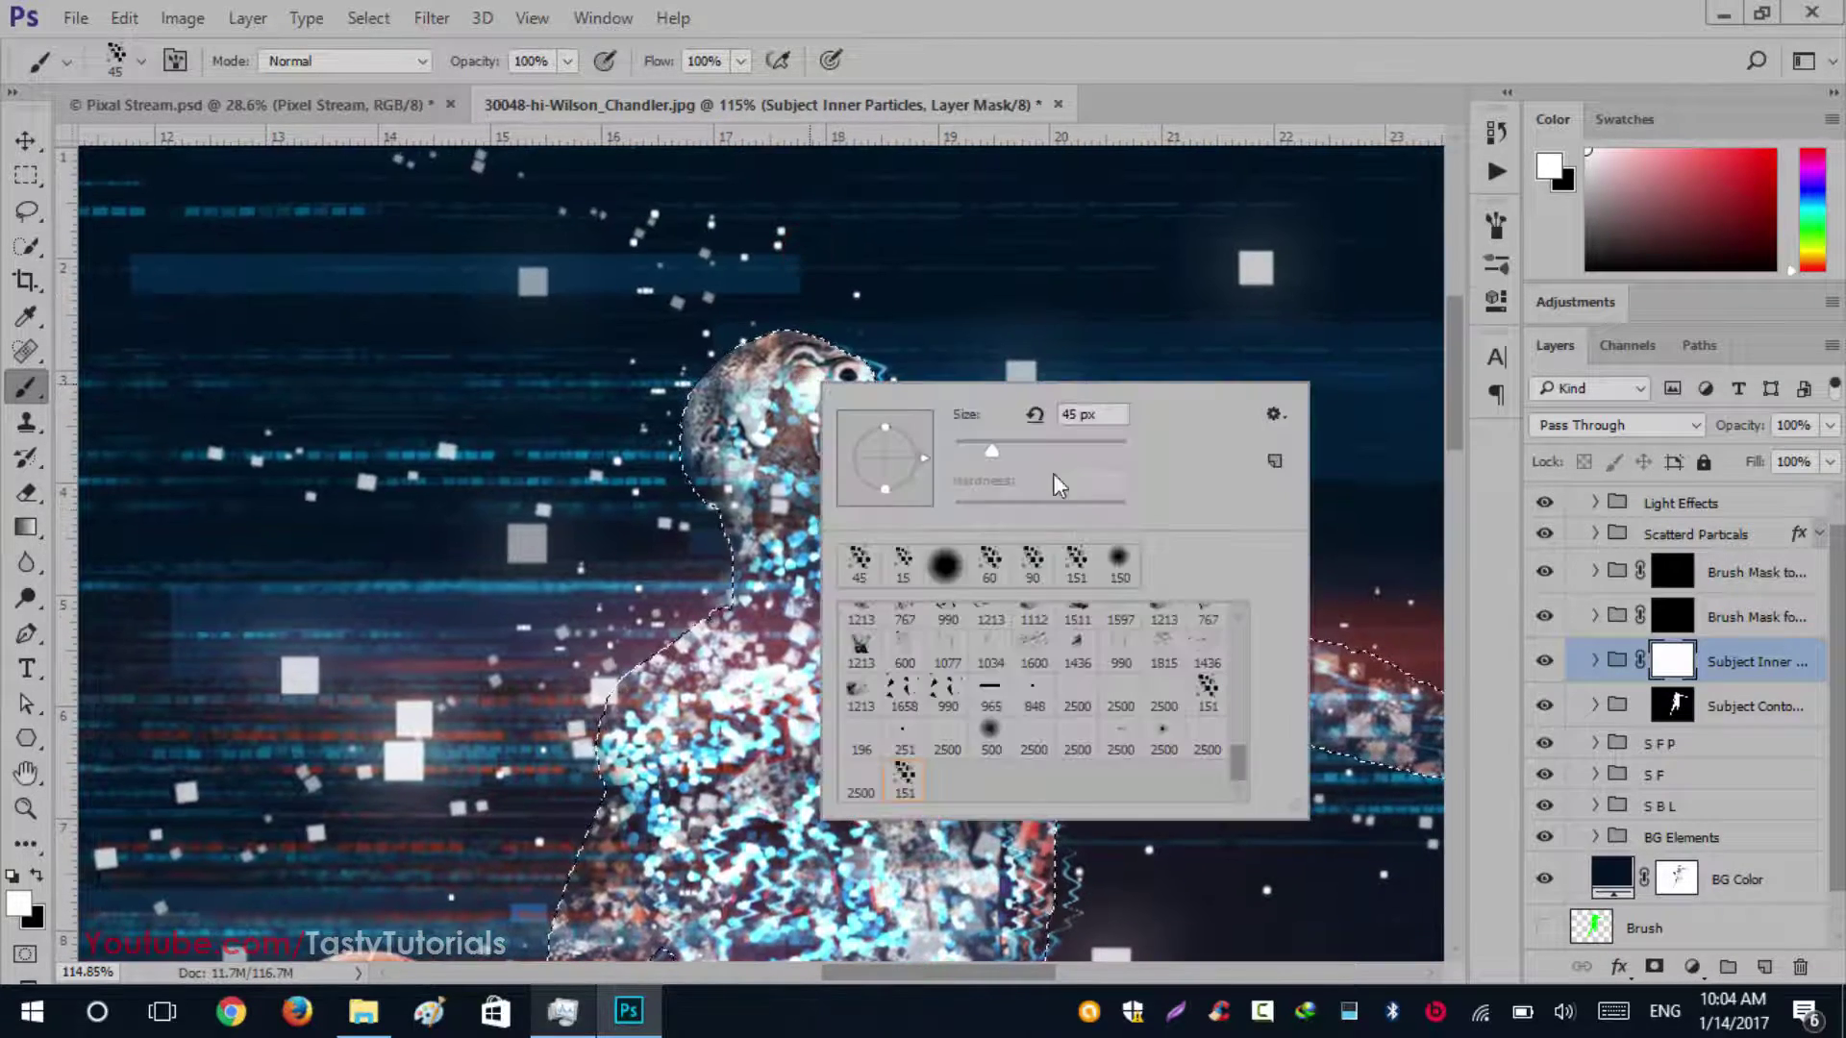
{"action": "left_click", "coordinate": [946, 563]}
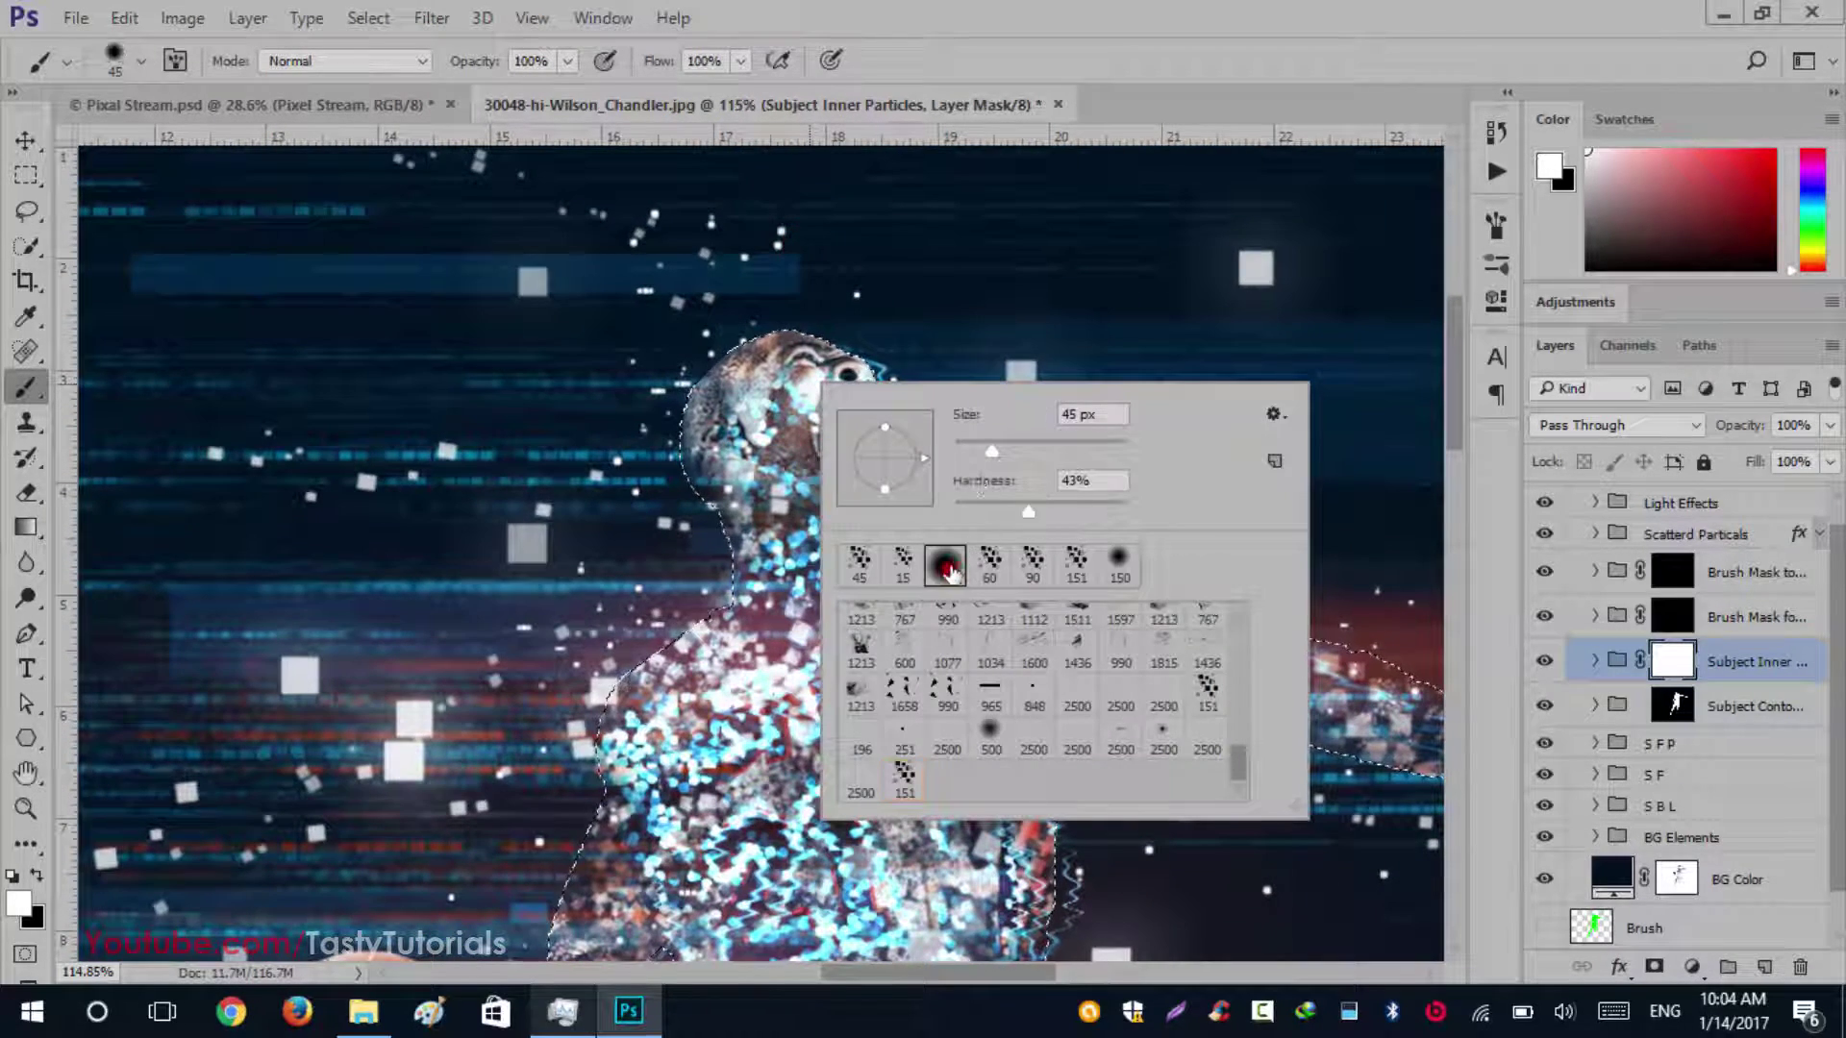
{"action": "left_click", "coordinate": [985, 509]}
{"action": "left_click", "coordinate": [1161, 3]}
Paint black on the Subject Inner Particles mask over the player's face and head to hide the particles there
{"action": "mouse_move", "coordinate": [870, 353]}
{"action": "left_mouse_down"}
{"action": "mouse_move", "coordinate": [788, 443]}
{"action": "mouse_move", "coordinate": [841, 495]}
{"action": "mouse_move", "coordinate": [760, 452]}
{"action": "mouse_move", "coordinate": [777, 481]}
{"action": "mouse_move", "coordinate": [817, 394]}
{"action": "left_mouse_up"}
{"action": "key", "text": "x"}
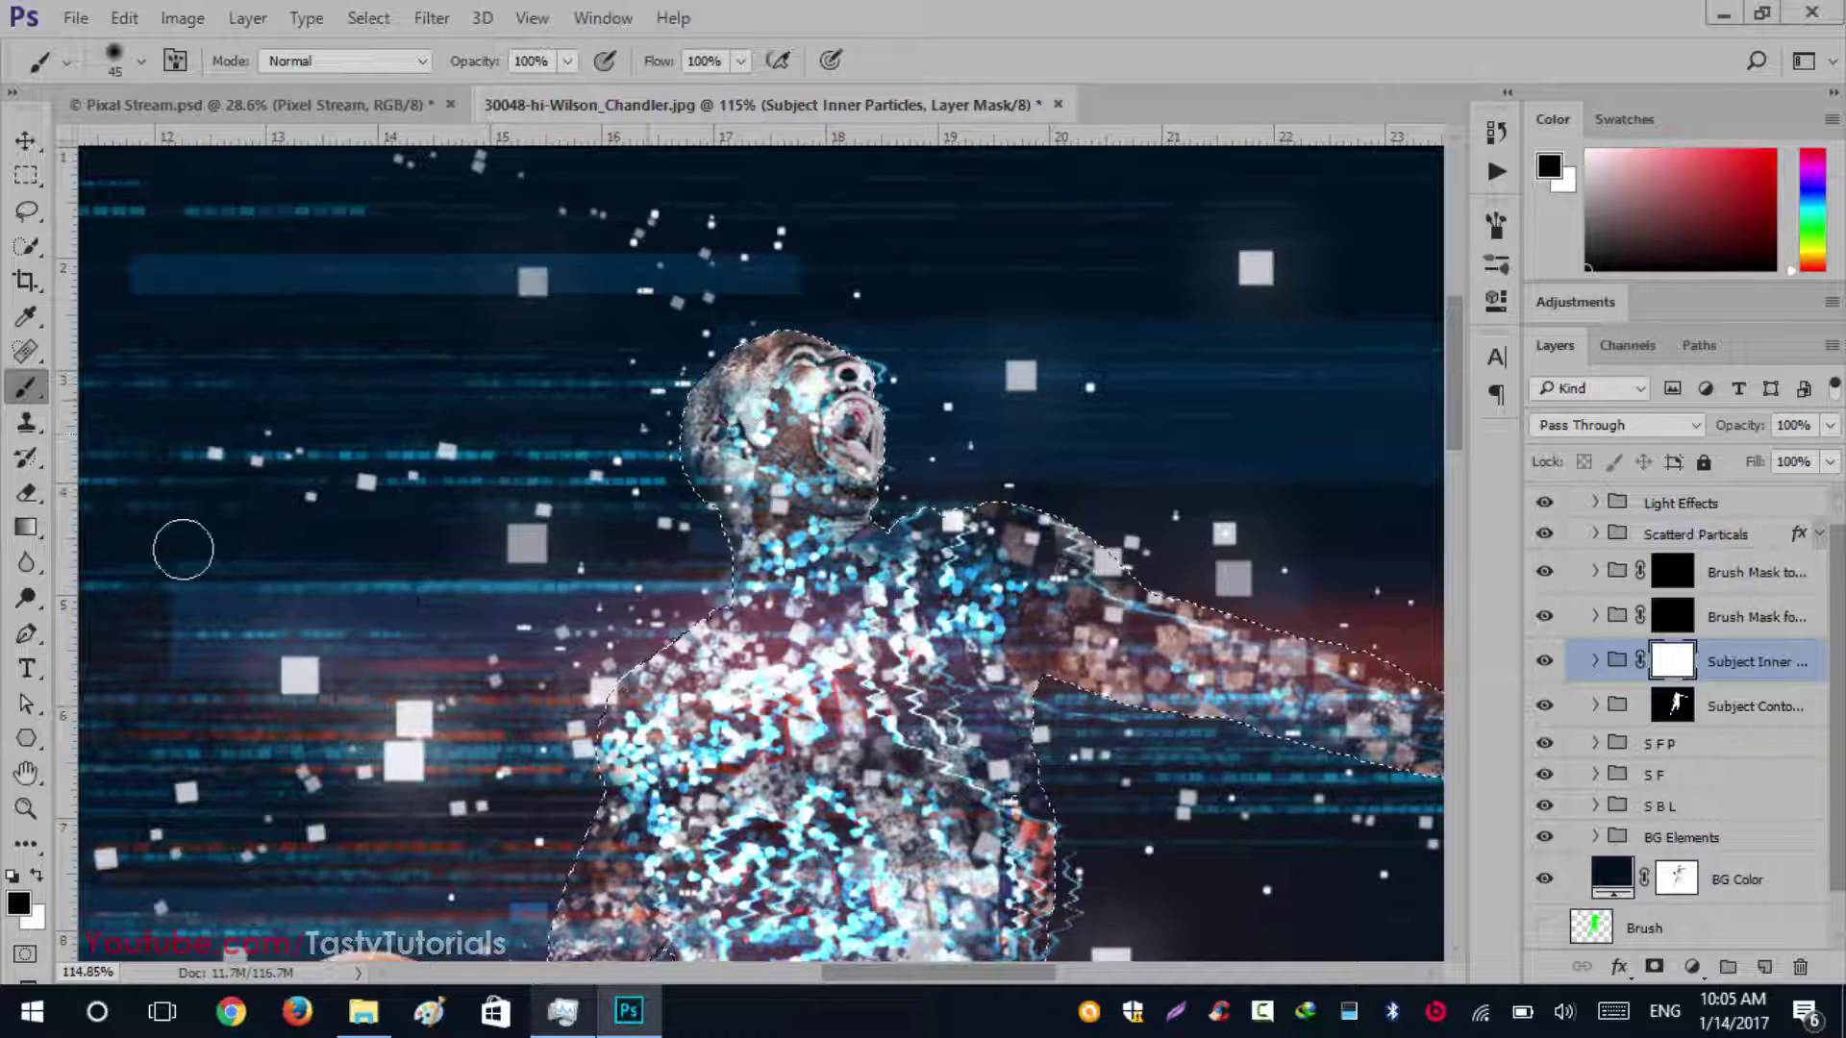
{"action": "mouse_move", "coordinate": [755, 509]}
{"action": "left_mouse_down"}
{"action": "mouse_move", "coordinate": [806, 471]}
{"action": "mouse_move", "coordinate": [766, 401]}
{"action": "mouse_move", "coordinate": [849, 427]}
{"action": "mouse_move", "coordinate": [798, 495]}
{"action": "left_mouse_up"}
{"action": "mouse_move", "coordinate": [758, 365]}
{"action": "left_mouse_down"}
{"action": "mouse_move", "coordinate": [814, 374]}
{"action": "mouse_move", "coordinate": [794, 411]}
{"action": "left_mouse_up"}
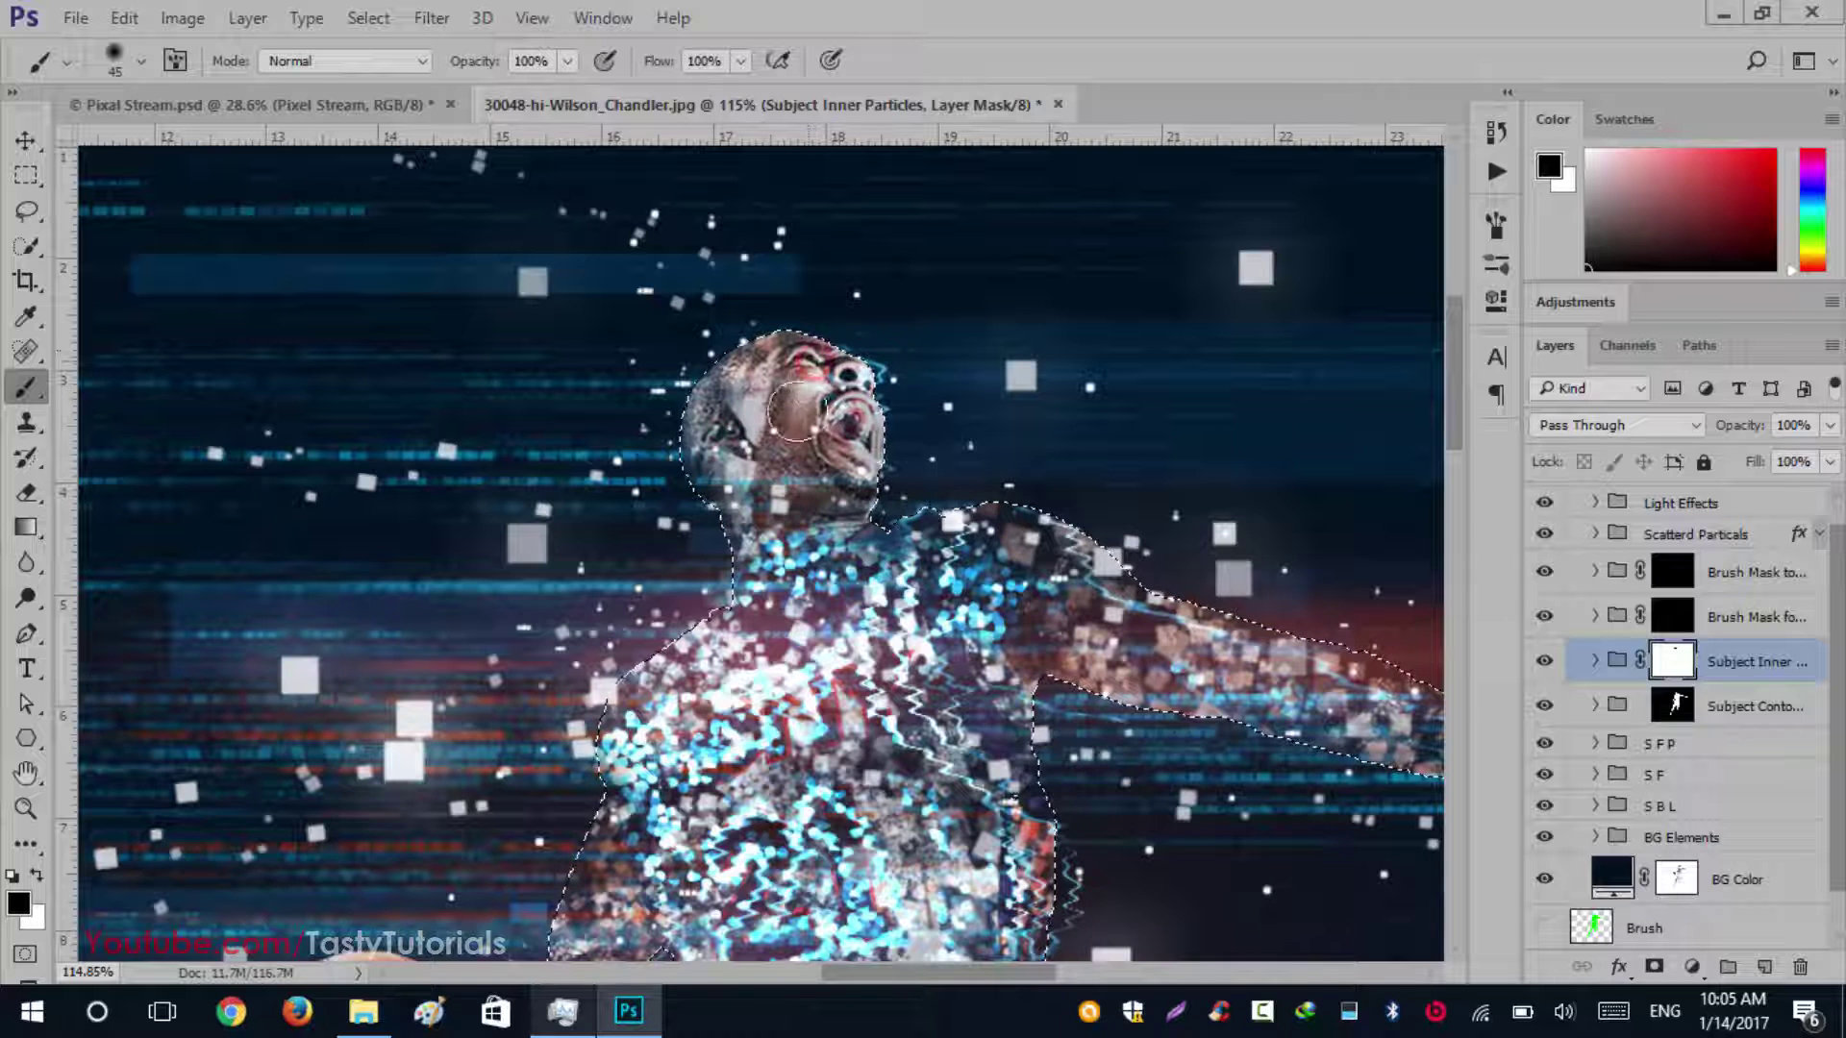
{"action": "scroll", "coordinate": [928, 495], "scroll_direction": "down", "scroll_amount": 2}
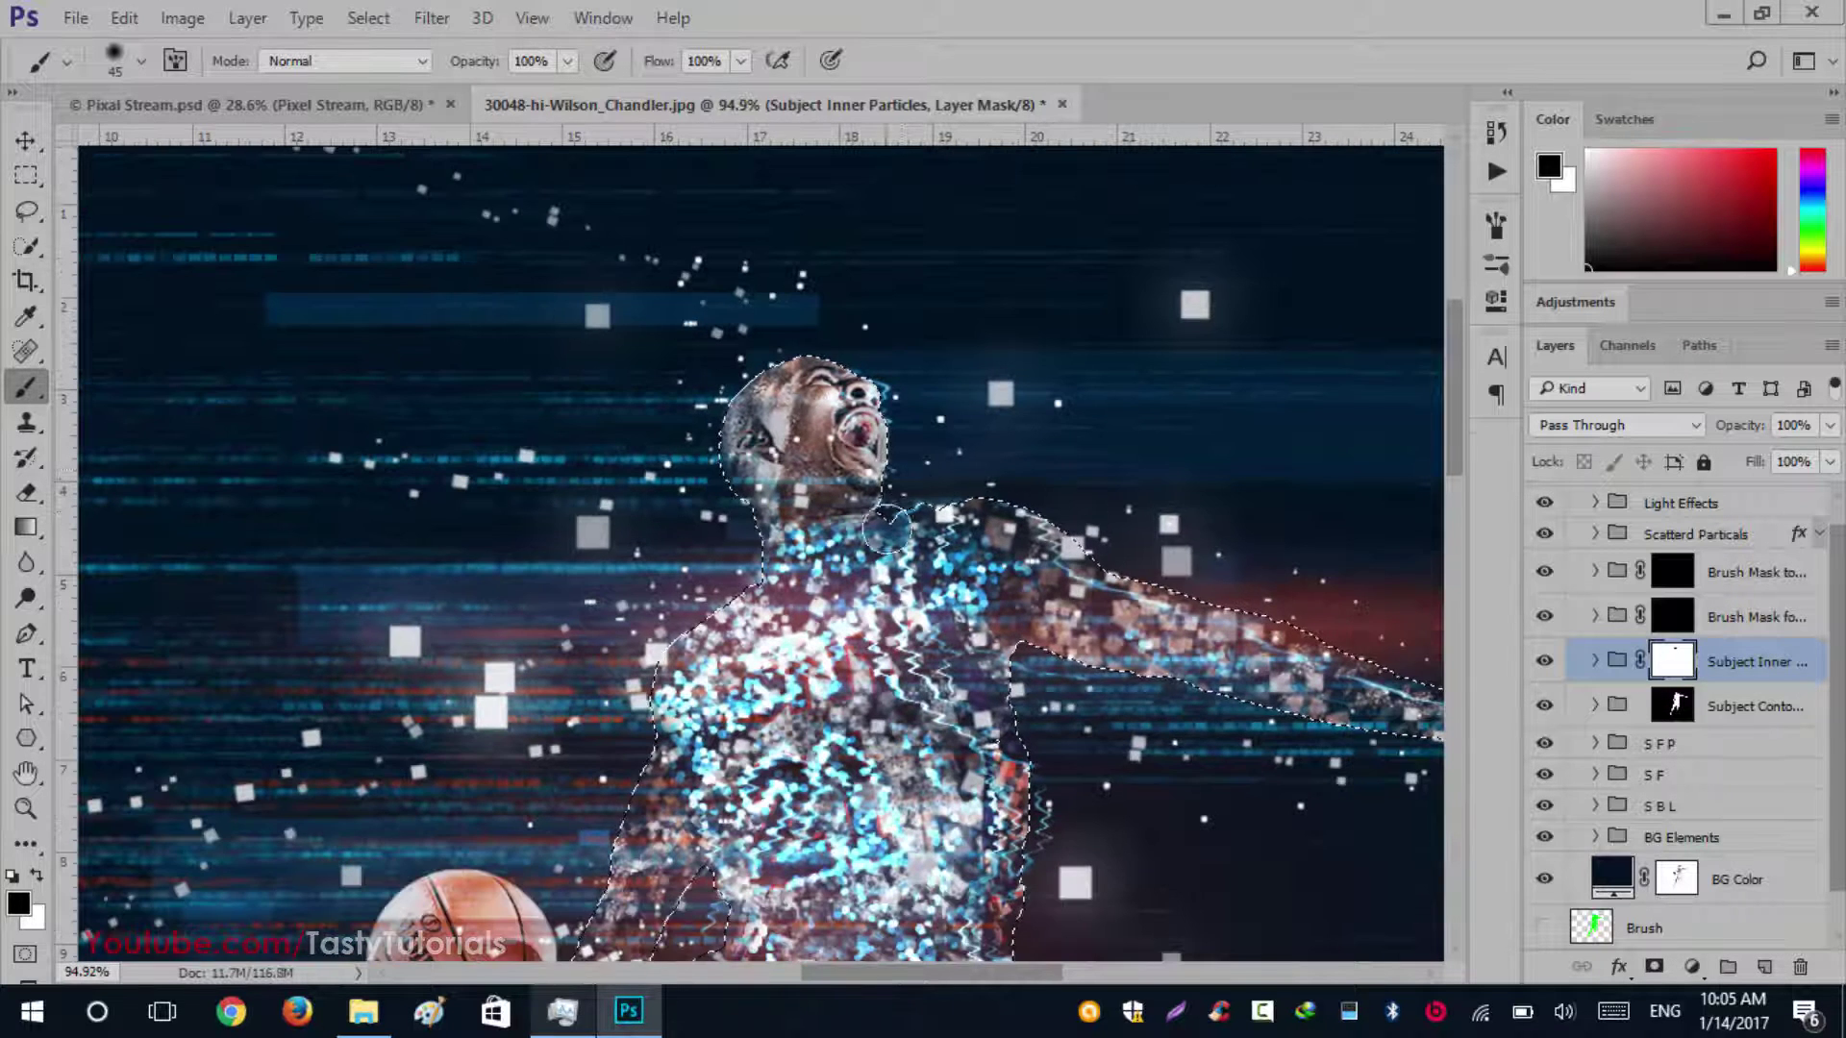
Deselect, add a layer mask to the Scatterd Particals group, and paint black on it over the player's head
{"action": "scroll", "coordinate": [1759, 592], "scroll_direction": "up", "scroll_amount": 1}
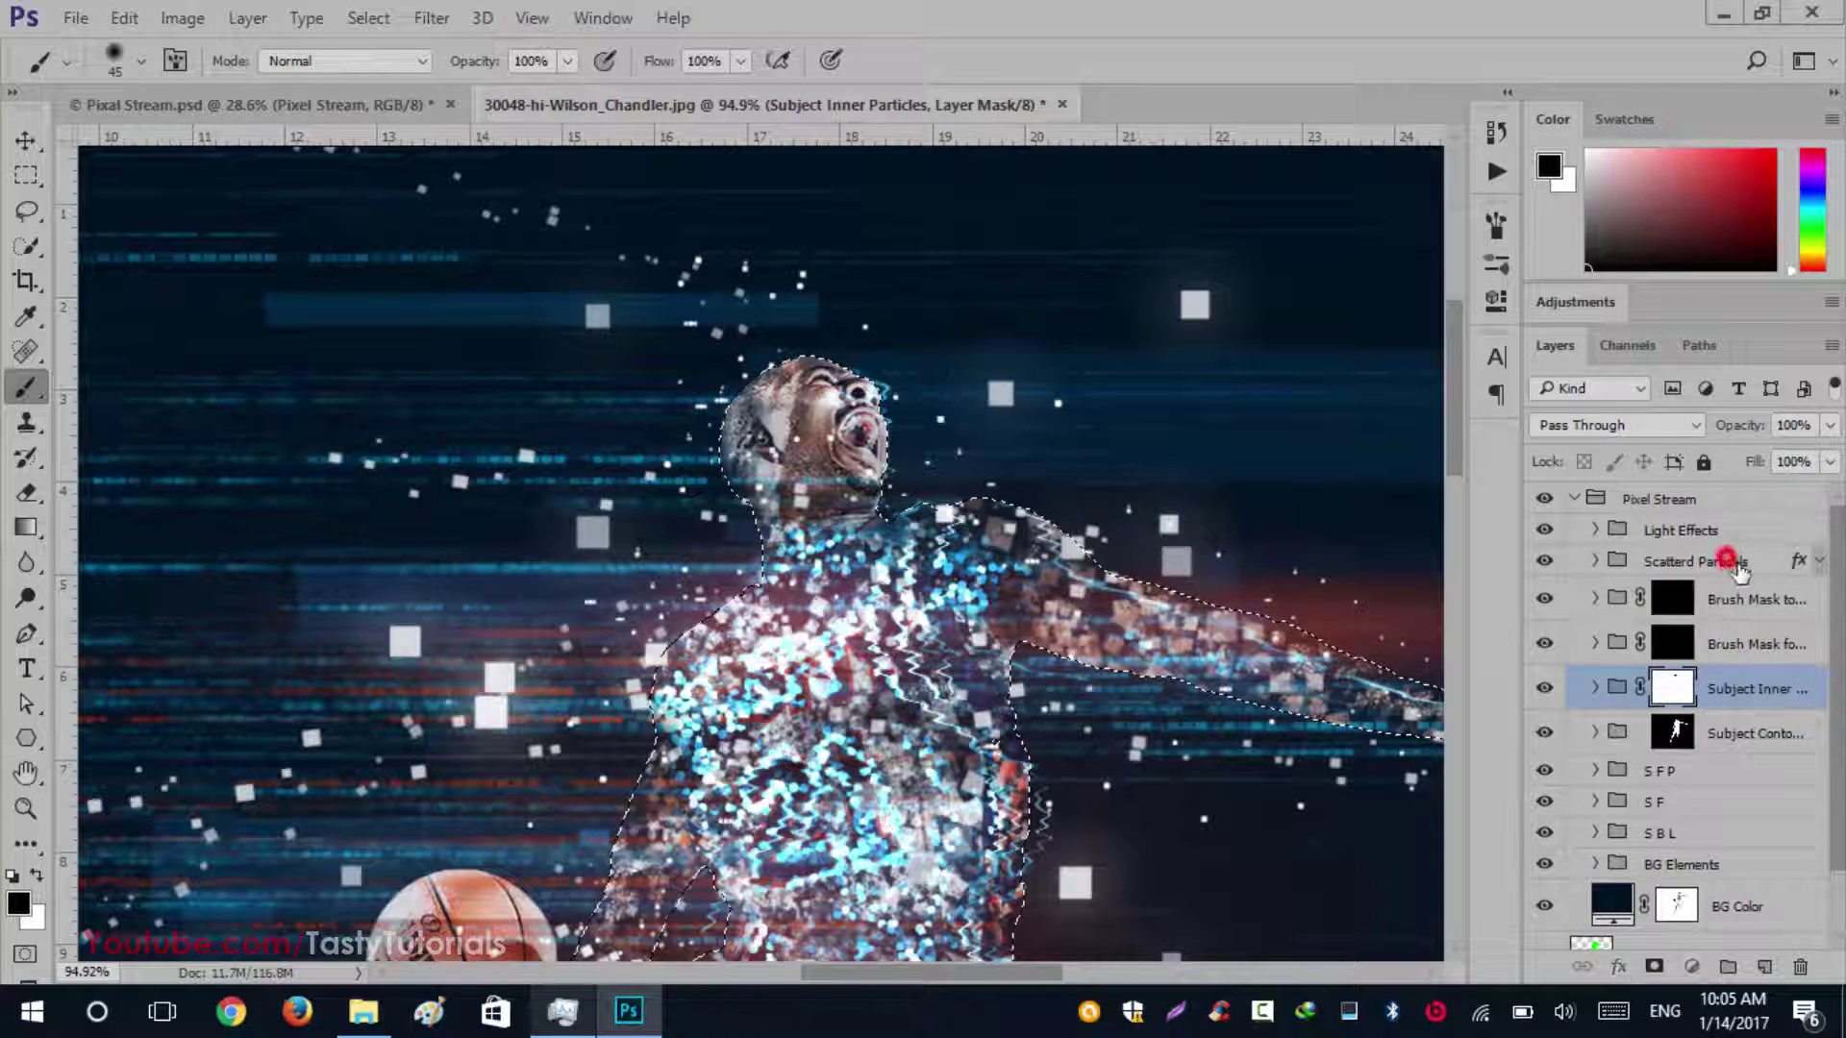
{"action": "left_click", "coordinate": [1721, 560]}
{"action": "key", "text": "x"}
{"action": "left_click", "coordinate": [1655, 967]}
{"action": "key", "text": "ctrl+d"}
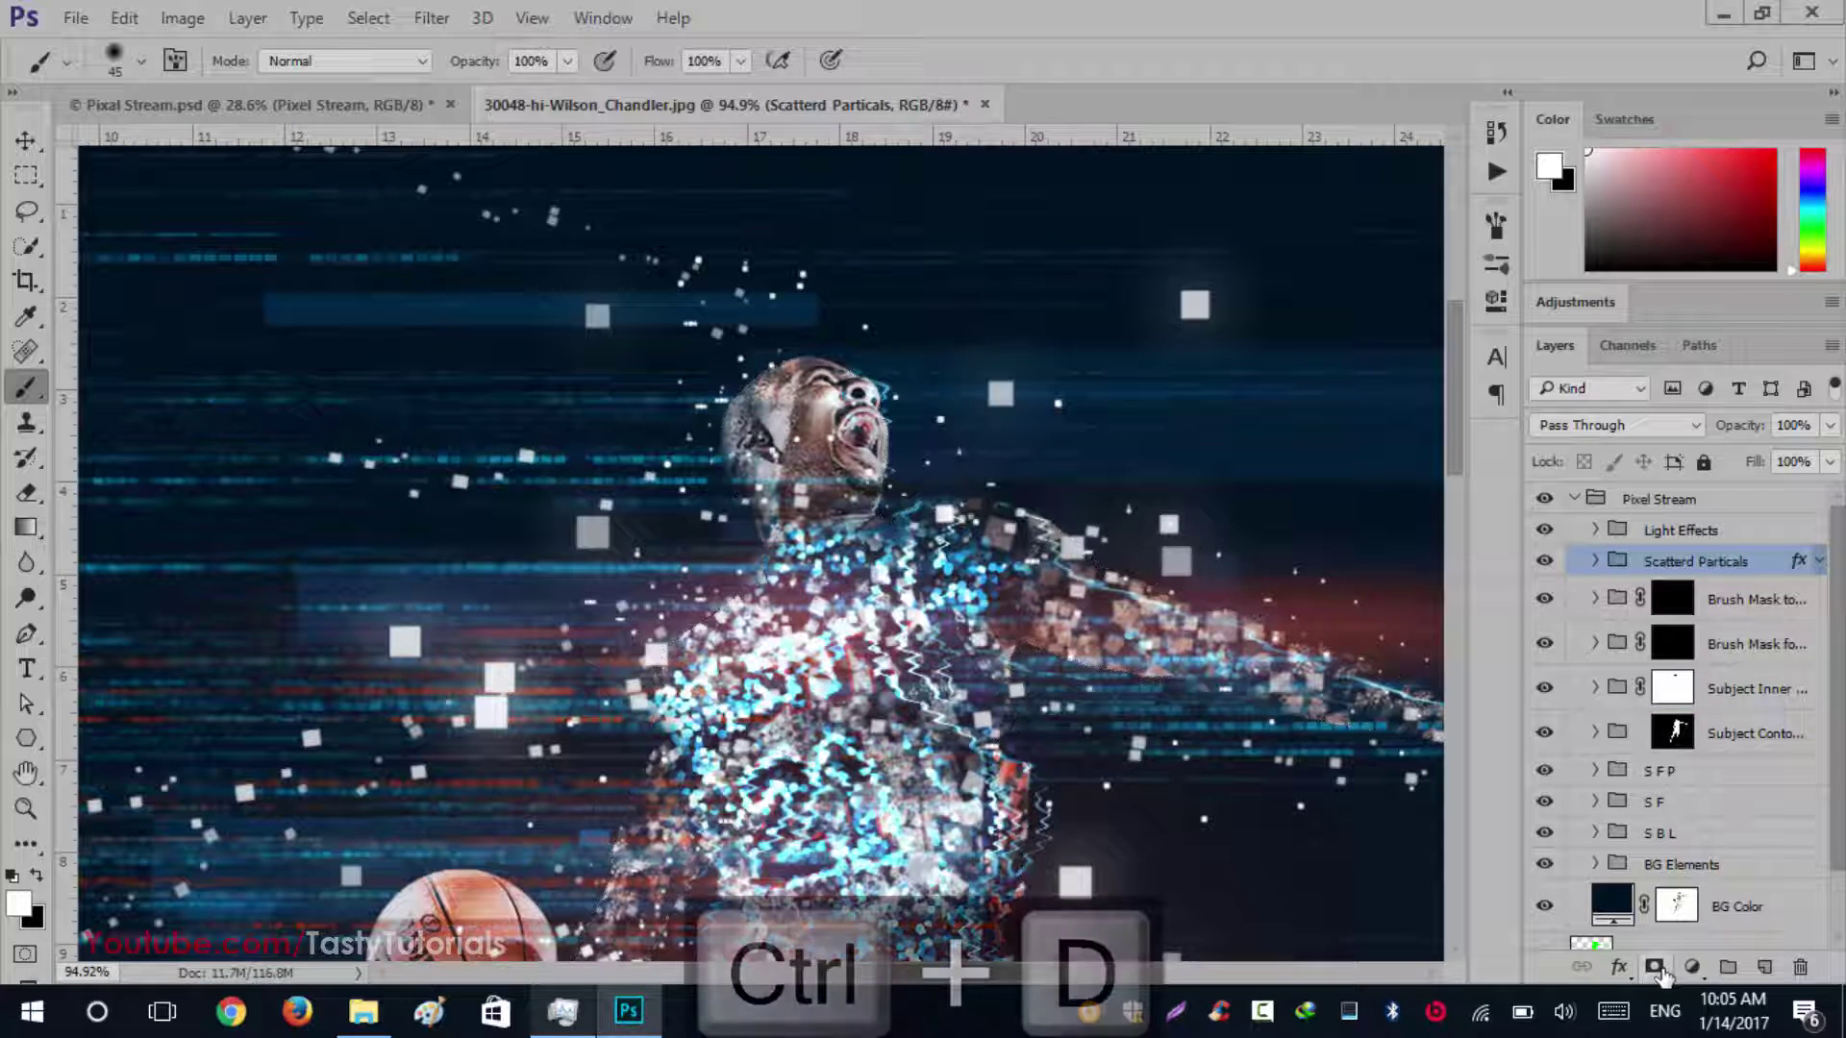
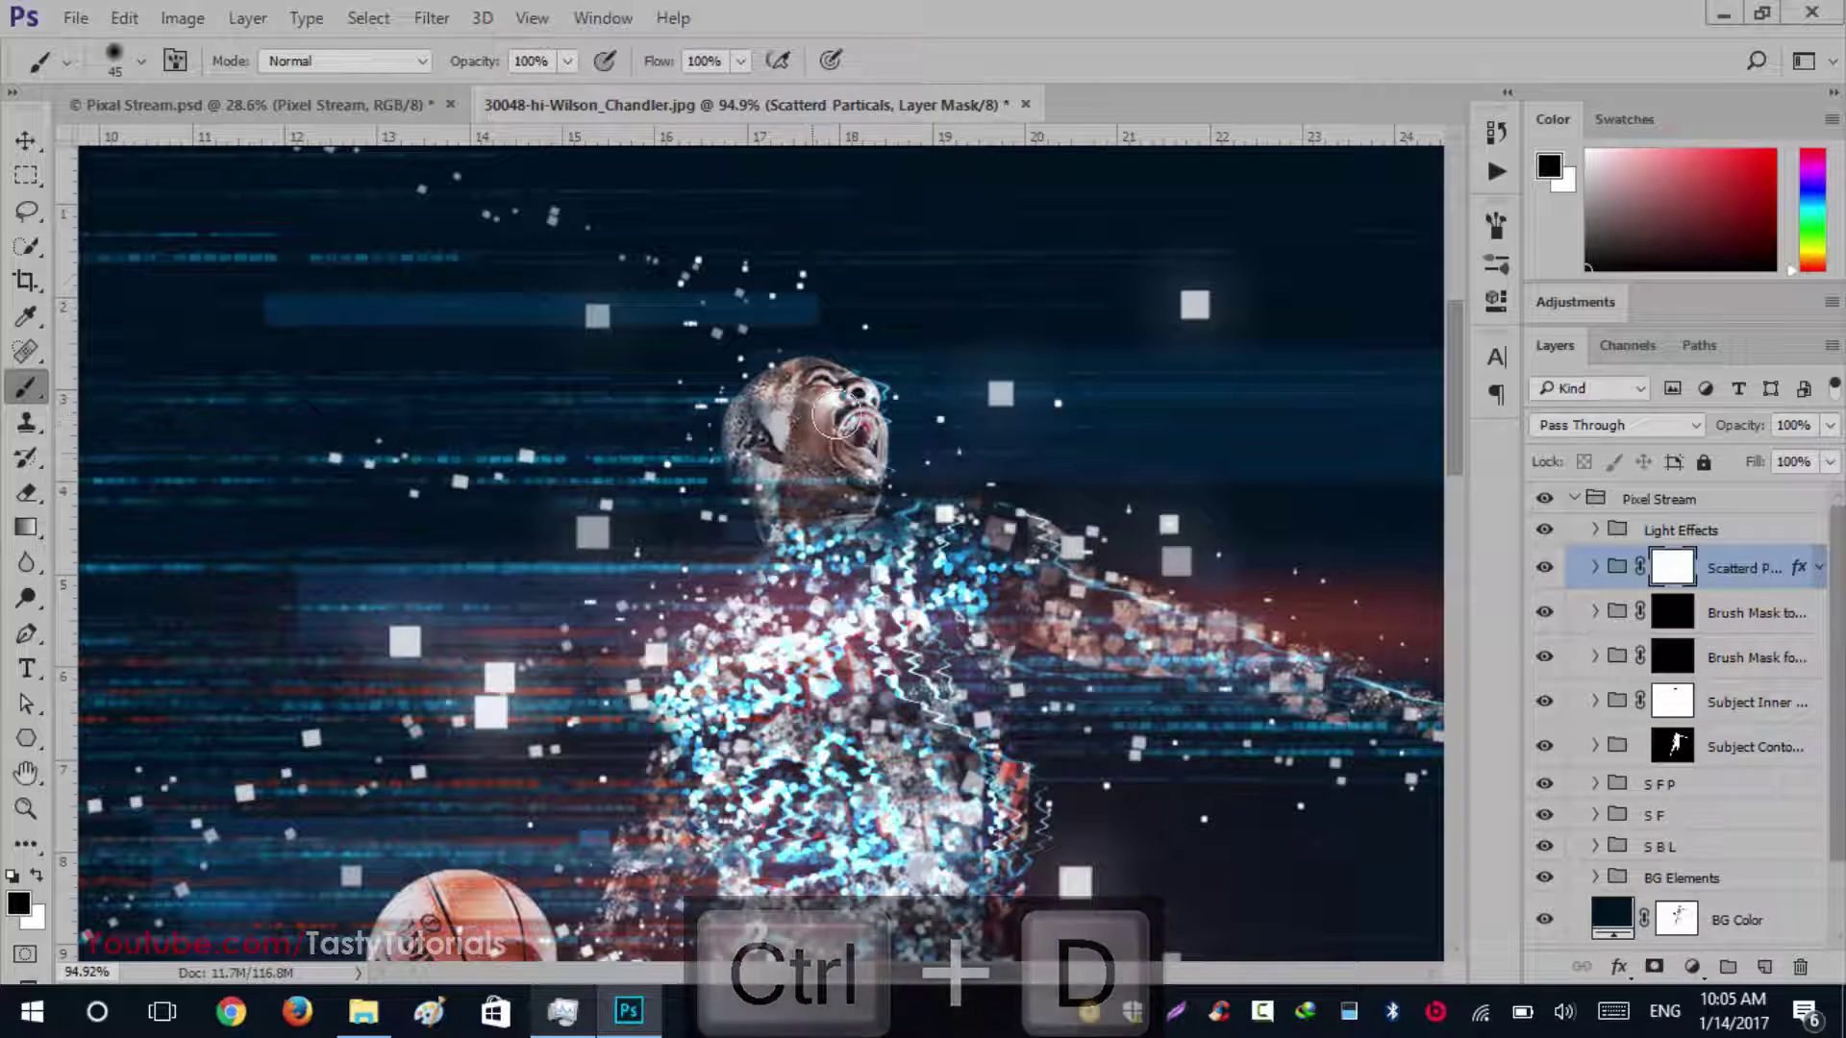
{"action": "mouse_move", "coordinate": [780, 401]}
{"action": "left_mouse_down"}
{"action": "mouse_move", "coordinate": [773, 481]}
{"action": "mouse_move", "coordinate": [755, 405]}
{"action": "mouse_move", "coordinate": [755, 447]}
{"action": "left_mouse_up"}
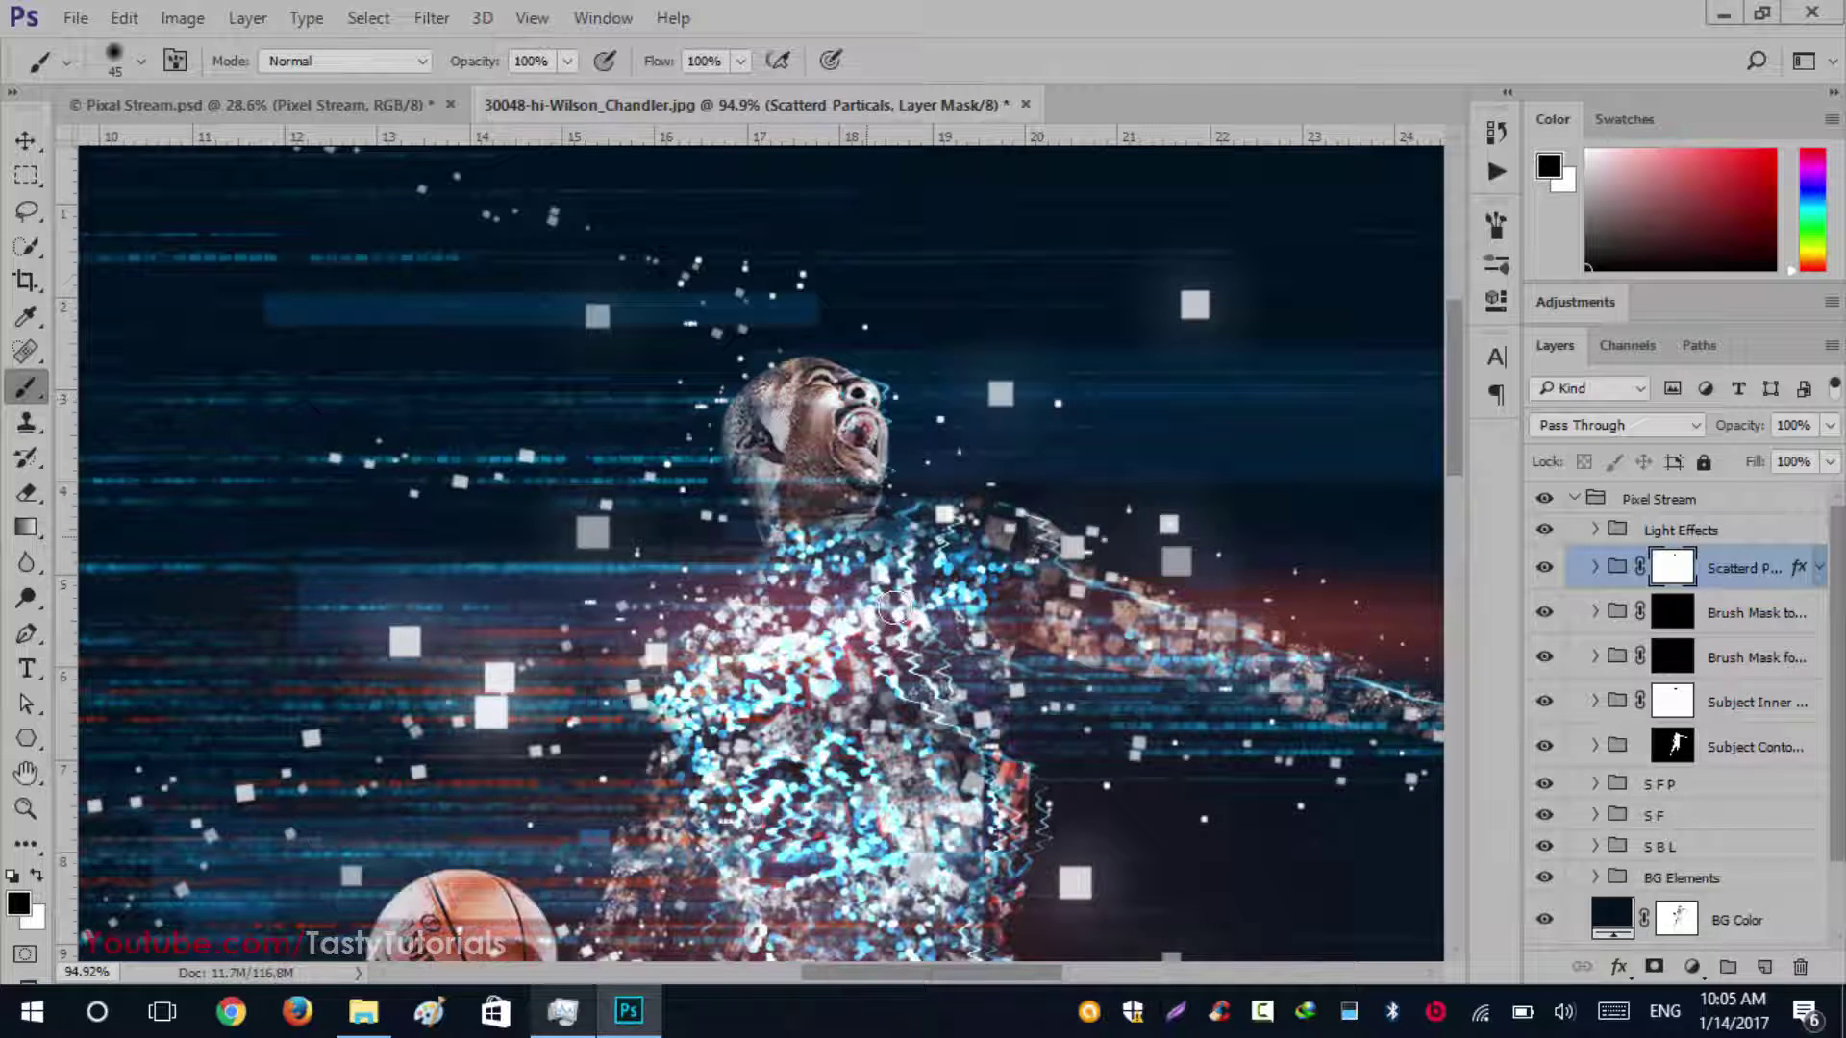
{"action": "scroll", "coordinate": [894, 606], "scroll_direction": "down", "scroll_amount": 4}
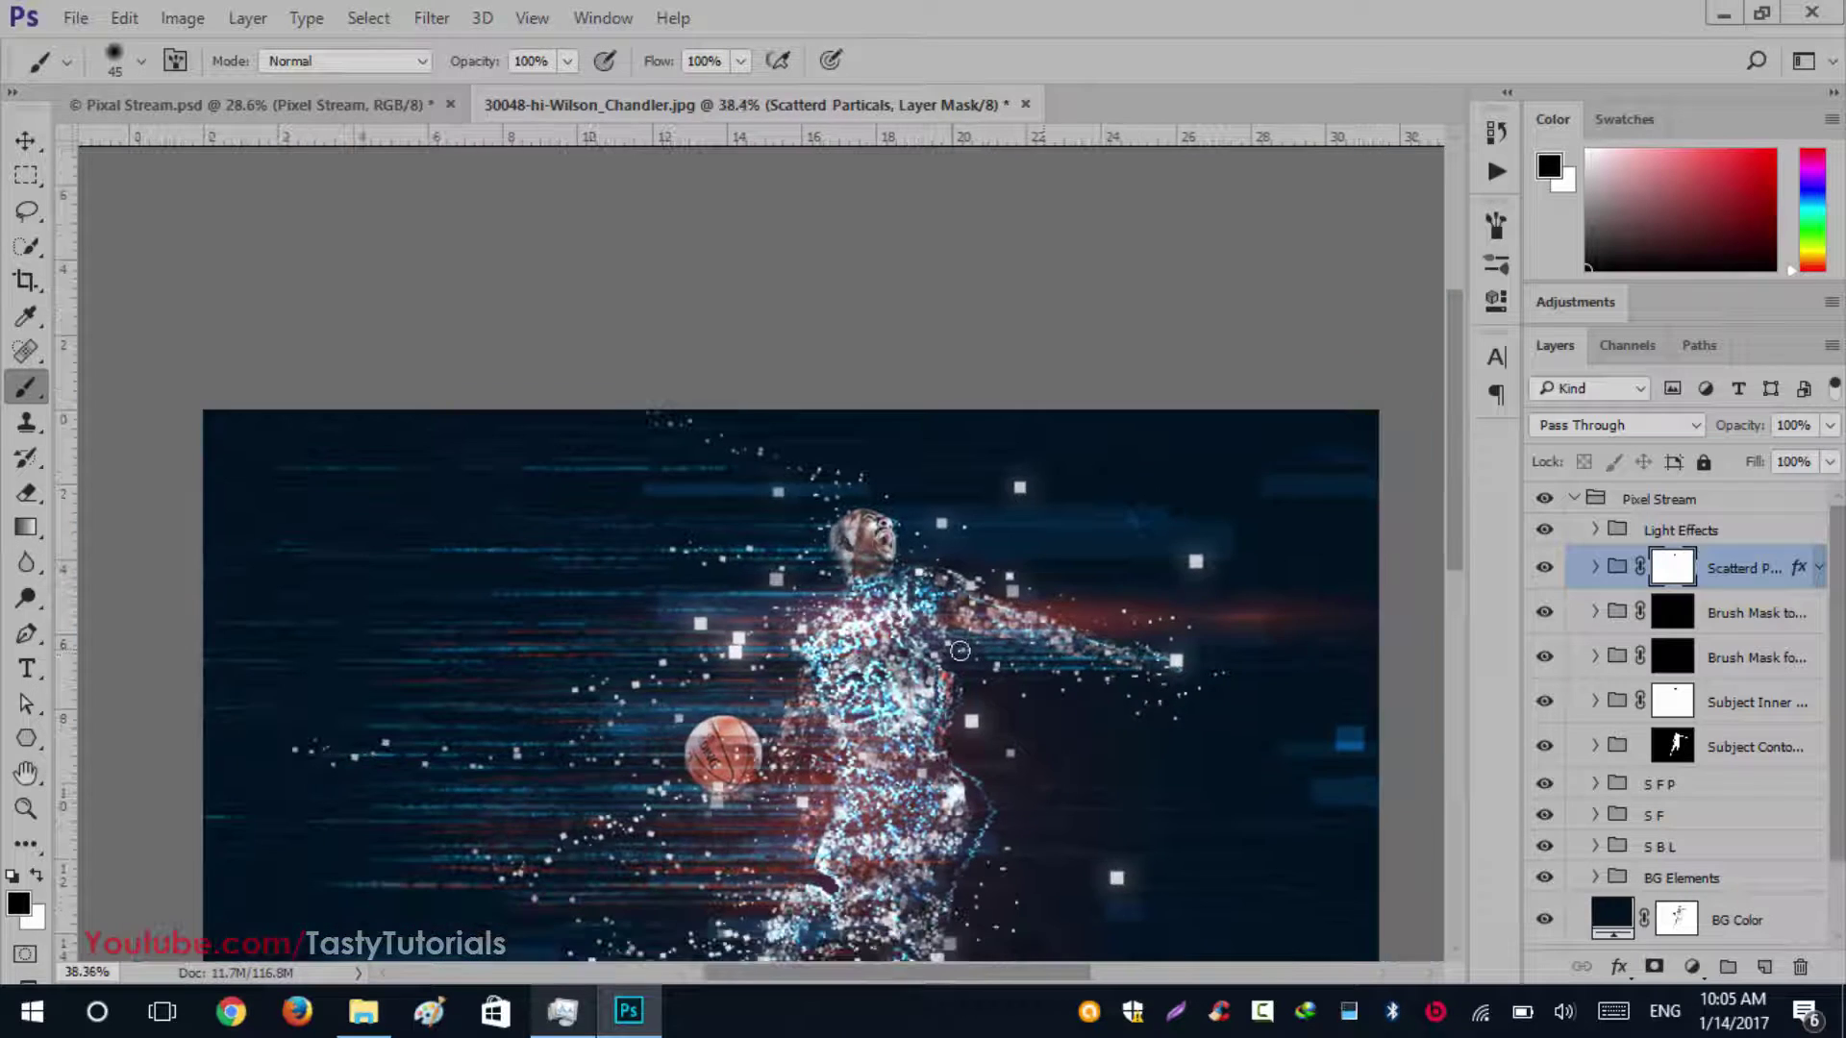
{"action": "scroll", "coordinate": [960, 651], "scroll_direction": "down", "scroll_amount": 1}
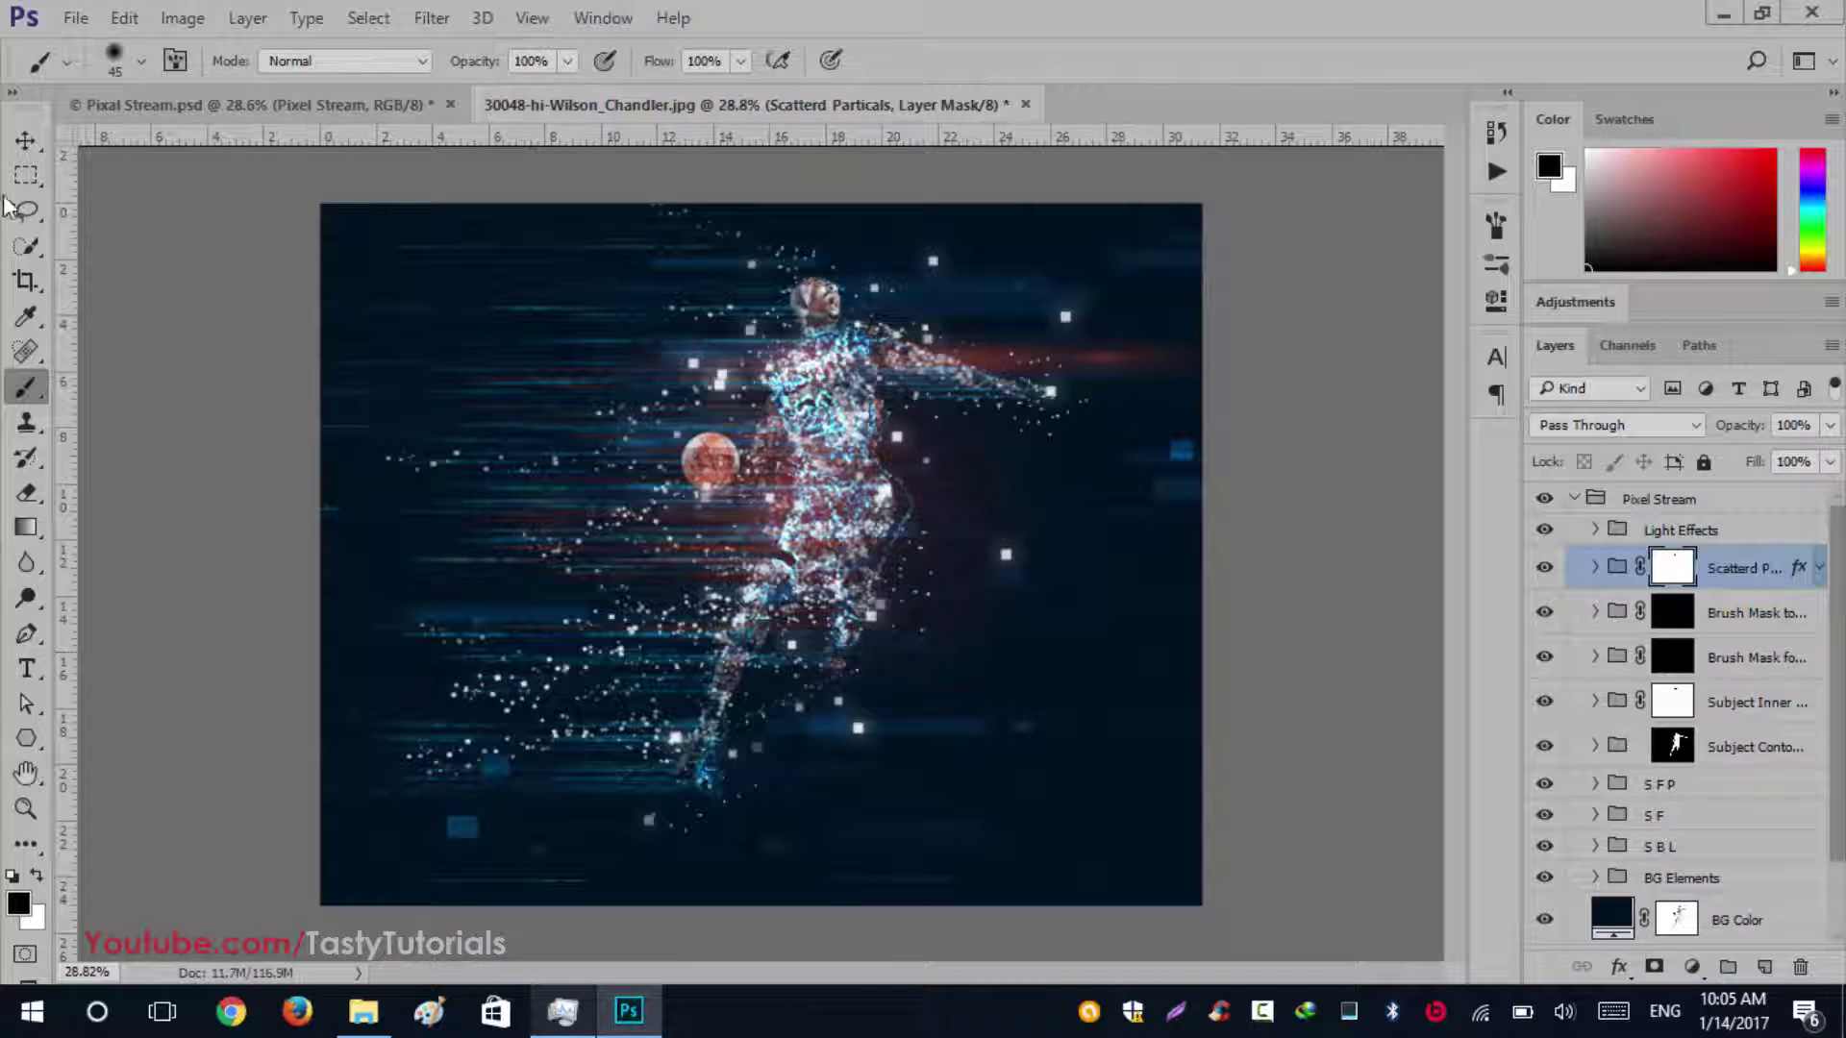
Examine the layers inside the Light Effects group, including the layer effects and extent of Light 2
{"action": "left_click", "coordinate": [1648, 529]}
{"action": "left_click", "coordinate": [1595, 529]}
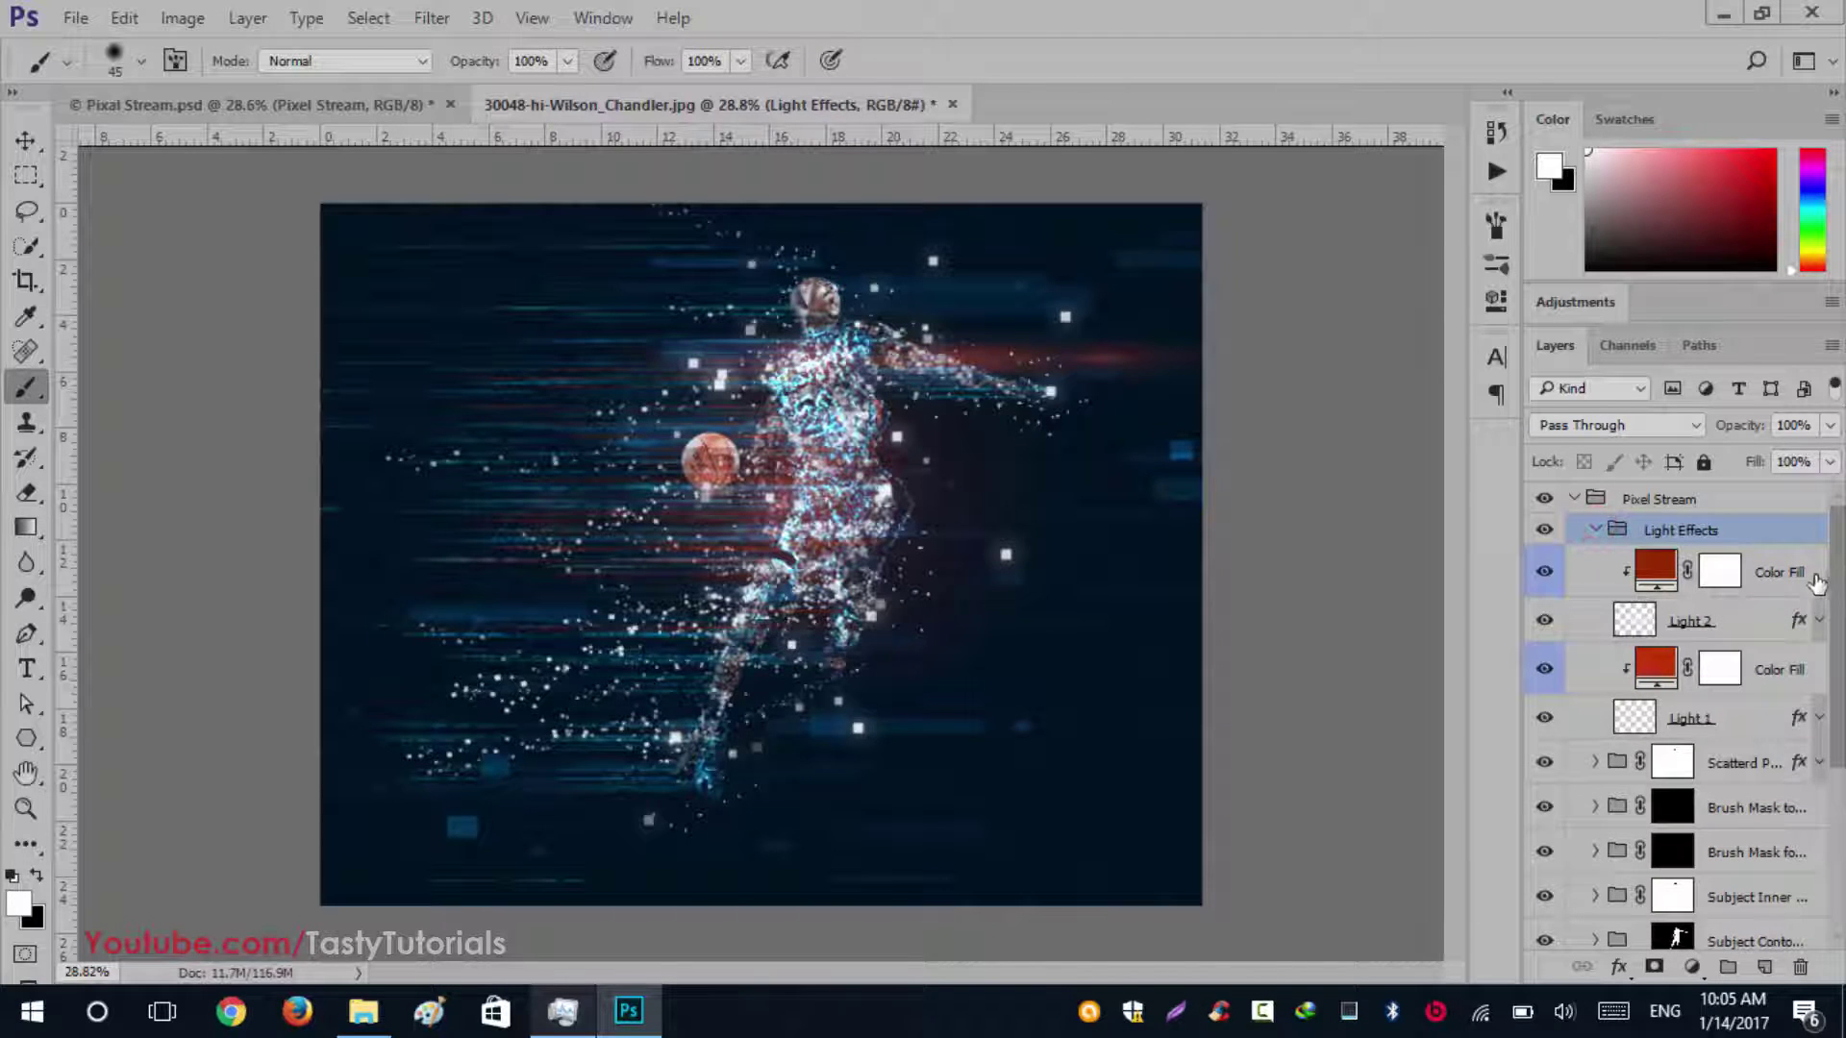
{"action": "left_click", "coordinate": [1820, 619]}
{"action": "left_click", "coordinate": [1820, 620]}
{"action": "left_click", "coordinate": [1637, 621], "text": "ctrl"}
{"action": "key", "text": "ctrl+d"}
{"action": "left_click", "coordinate": [1600, 530]}
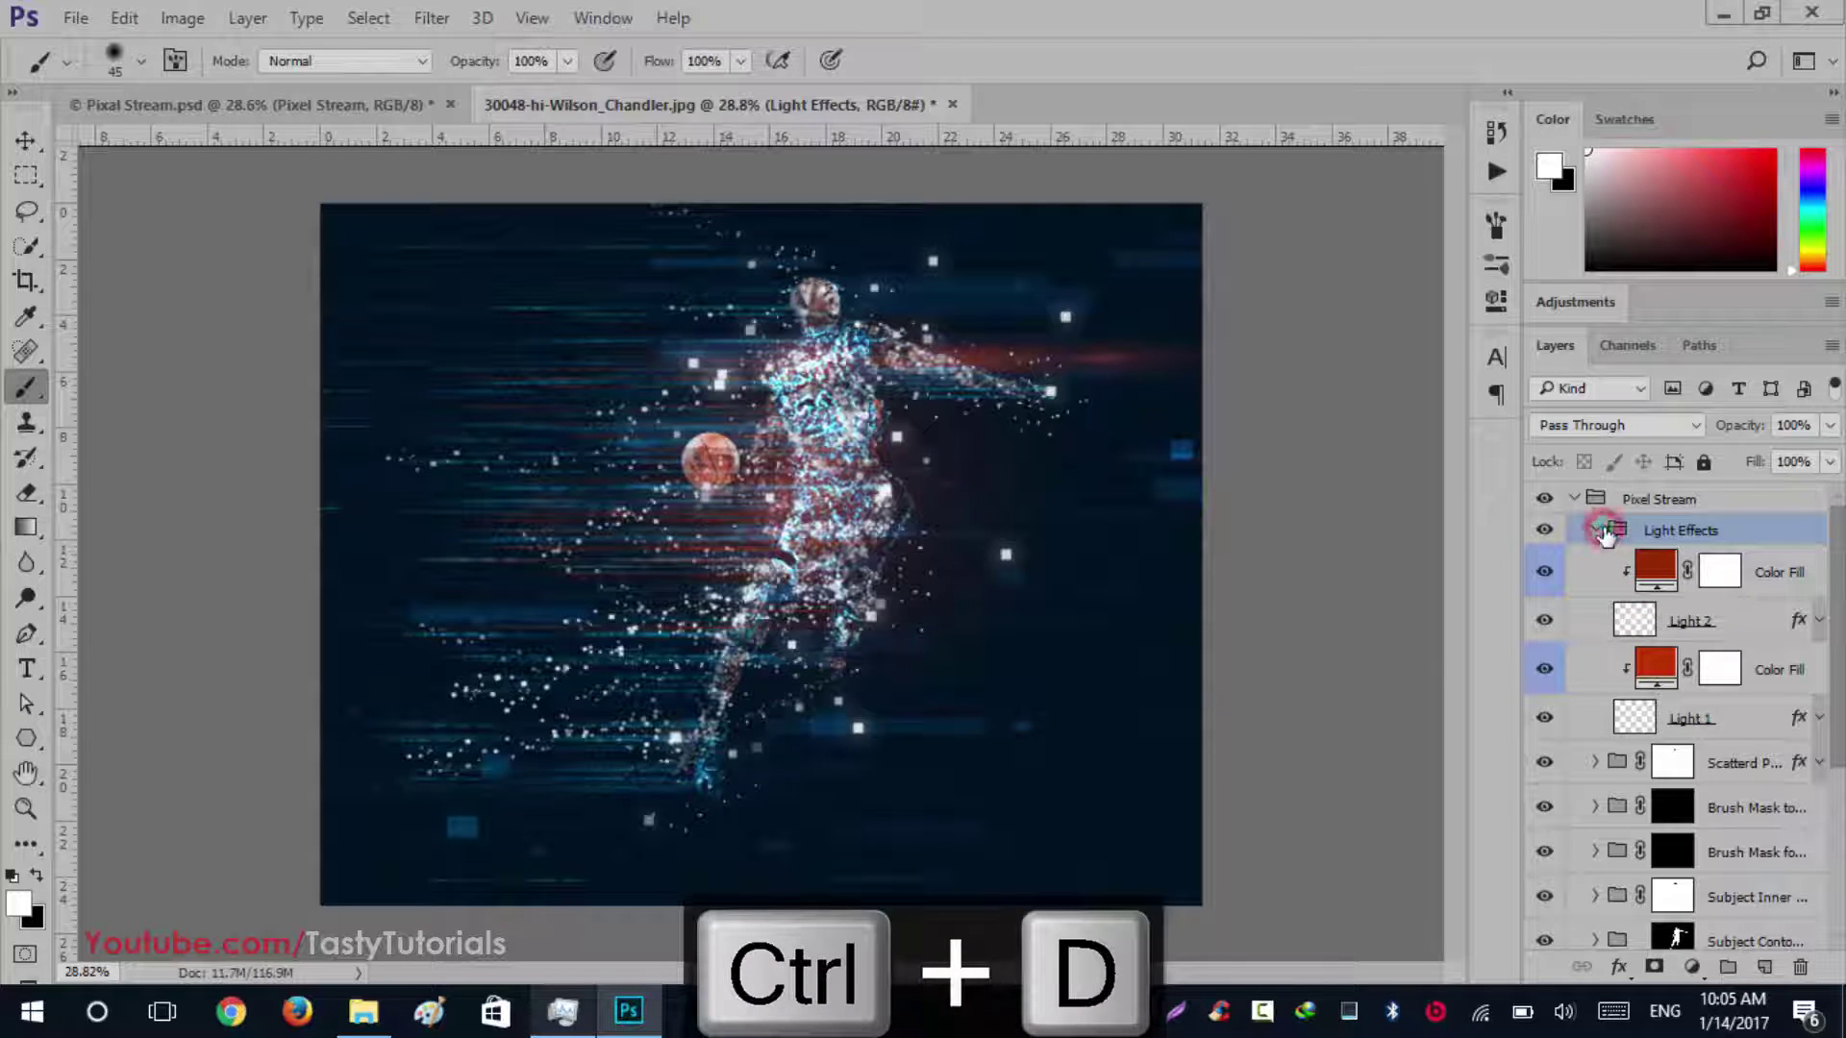
{"action": "left_click", "coordinate": [1594, 531]}
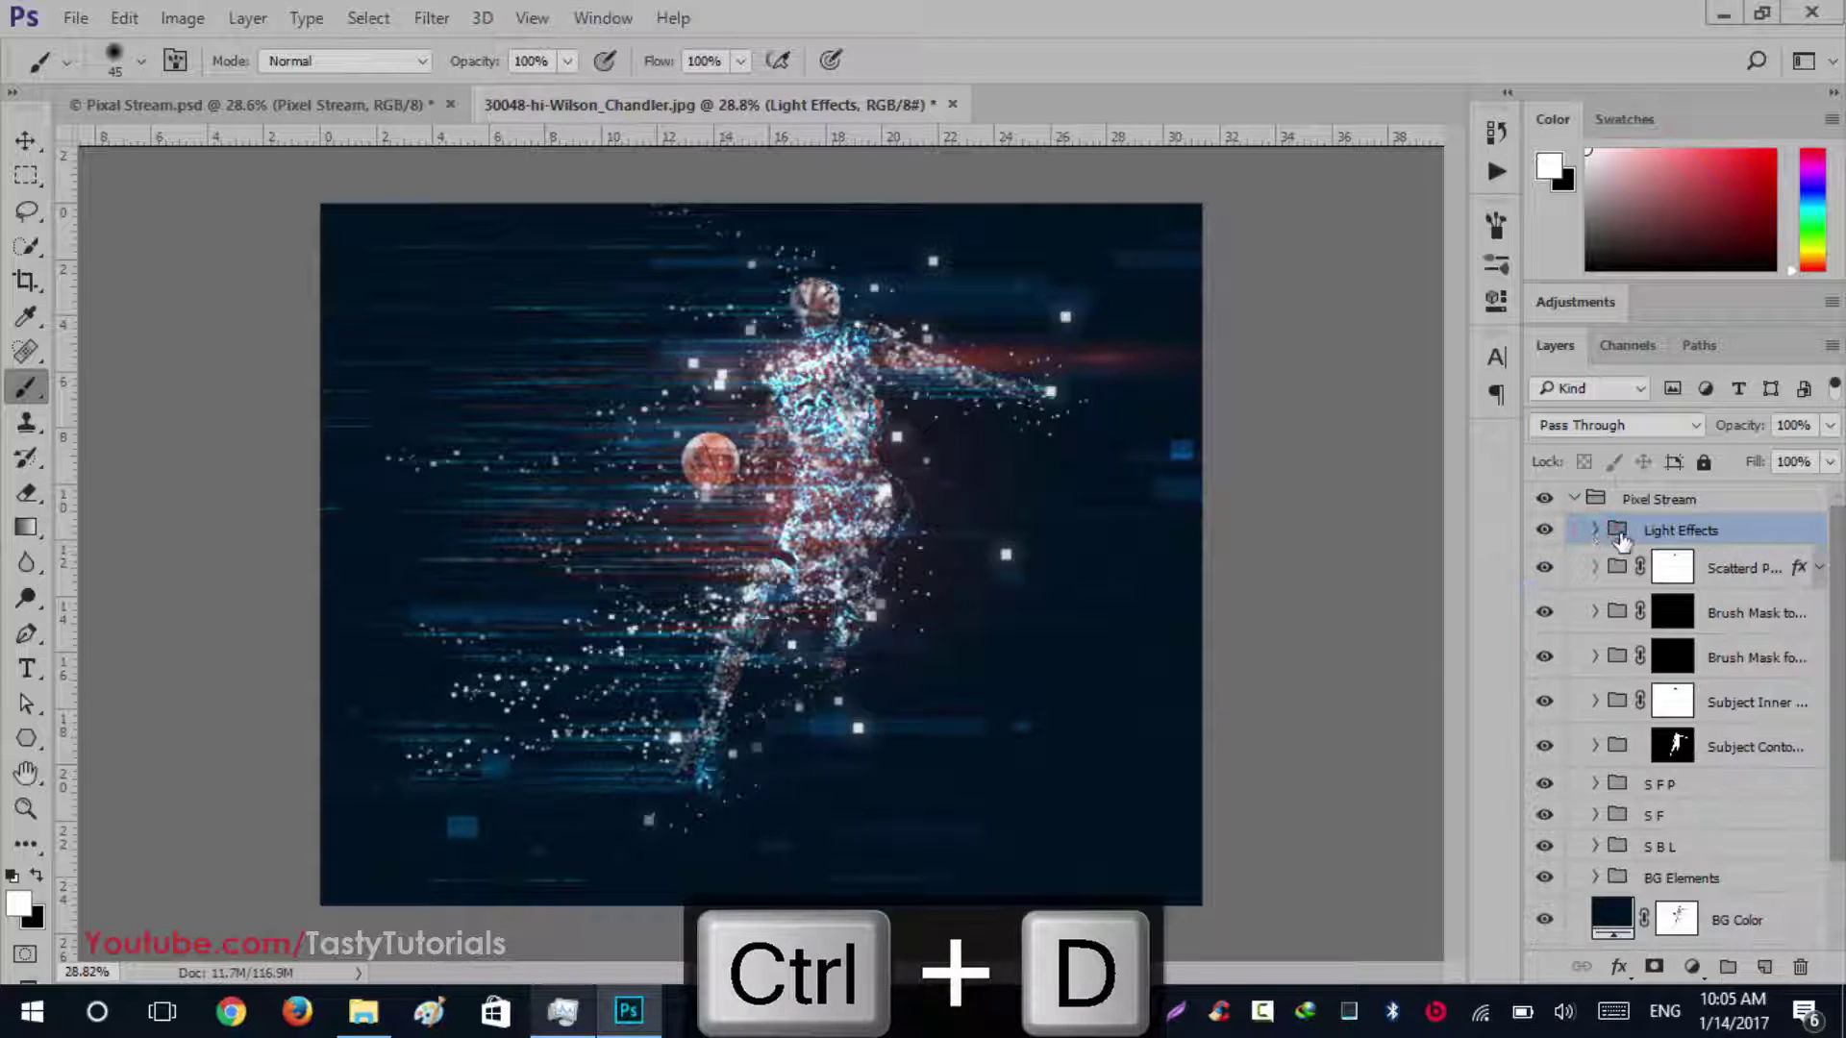
Move the Light Effects group out above the Pixel Stream group and compare the image with and without it
{"action": "left_click_drag", "start_coordinate": [1623, 541], "coordinate": [1629, 486]}
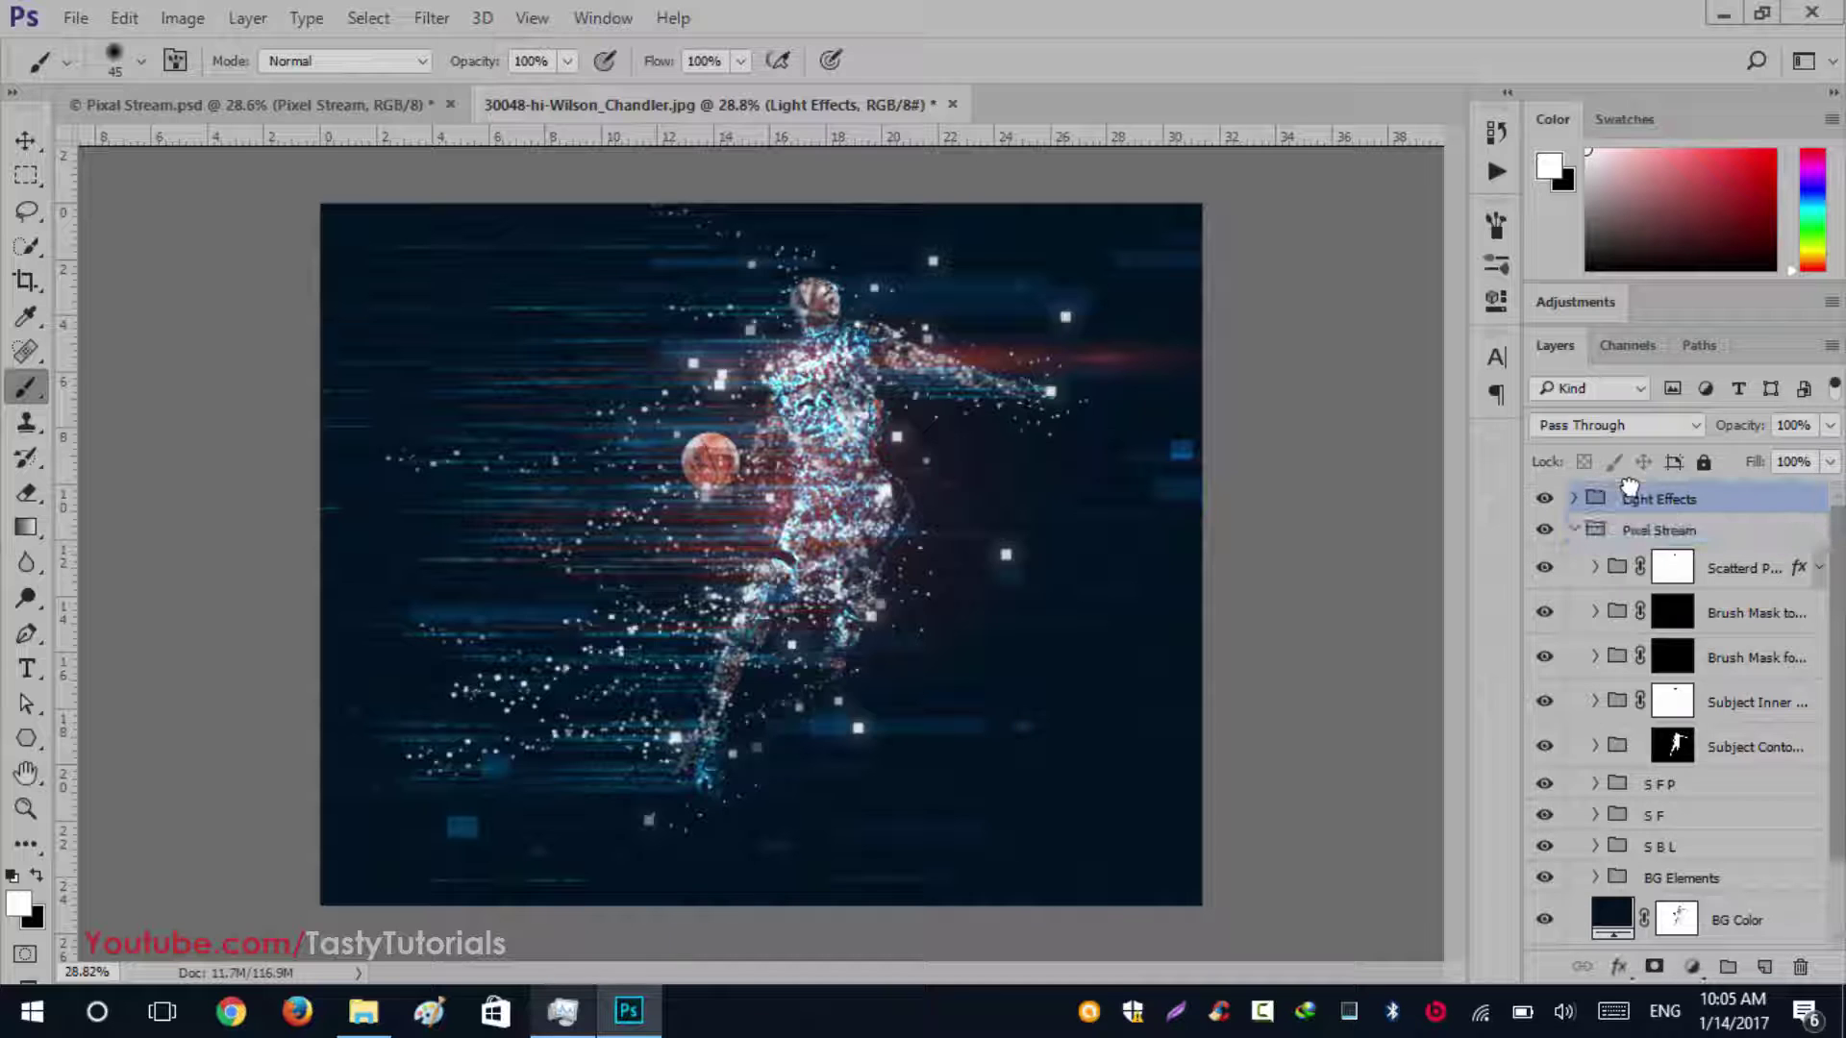
{"action": "left_click", "coordinate": [1574, 530]}
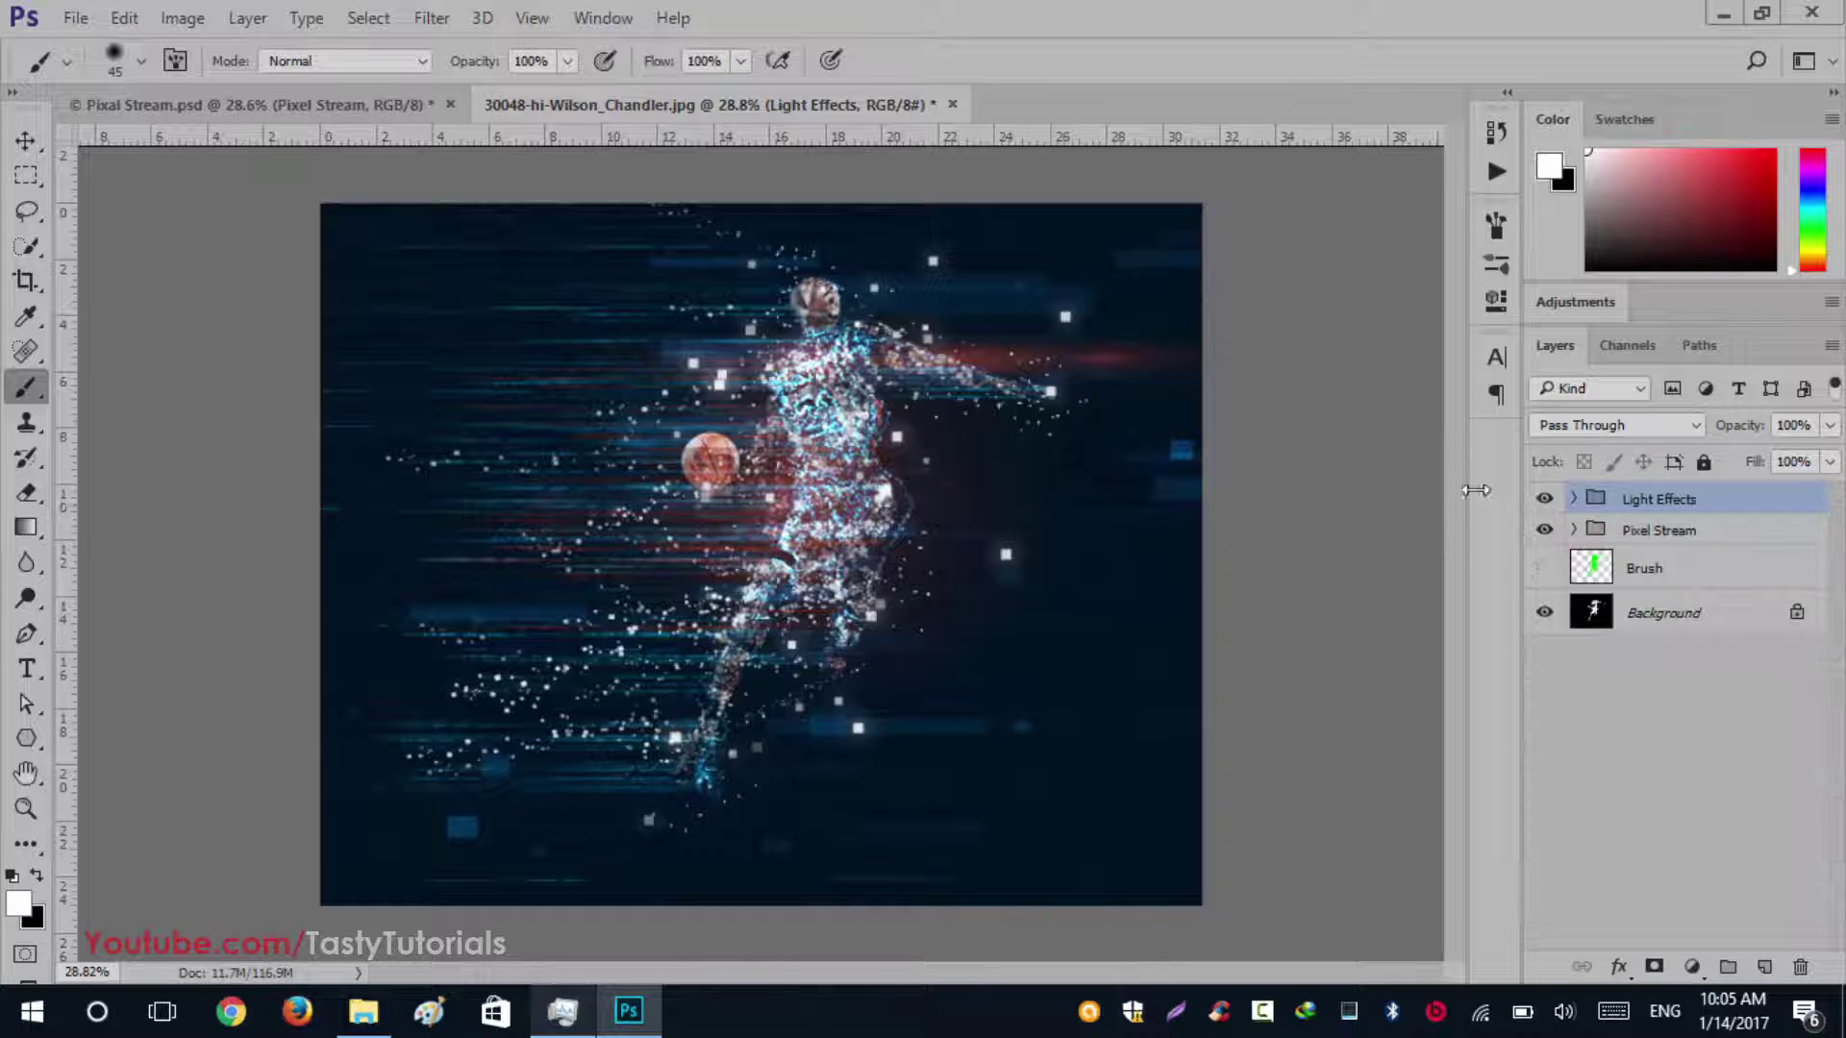
{"action": "left_click", "coordinate": [1545, 498]}
{"action": "left_click", "coordinate": [1545, 498]}
Check the blending modes of the Light Effects group and its Light 2 and Color Fill layers
{"action": "left_click", "coordinate": [1634, 423]}
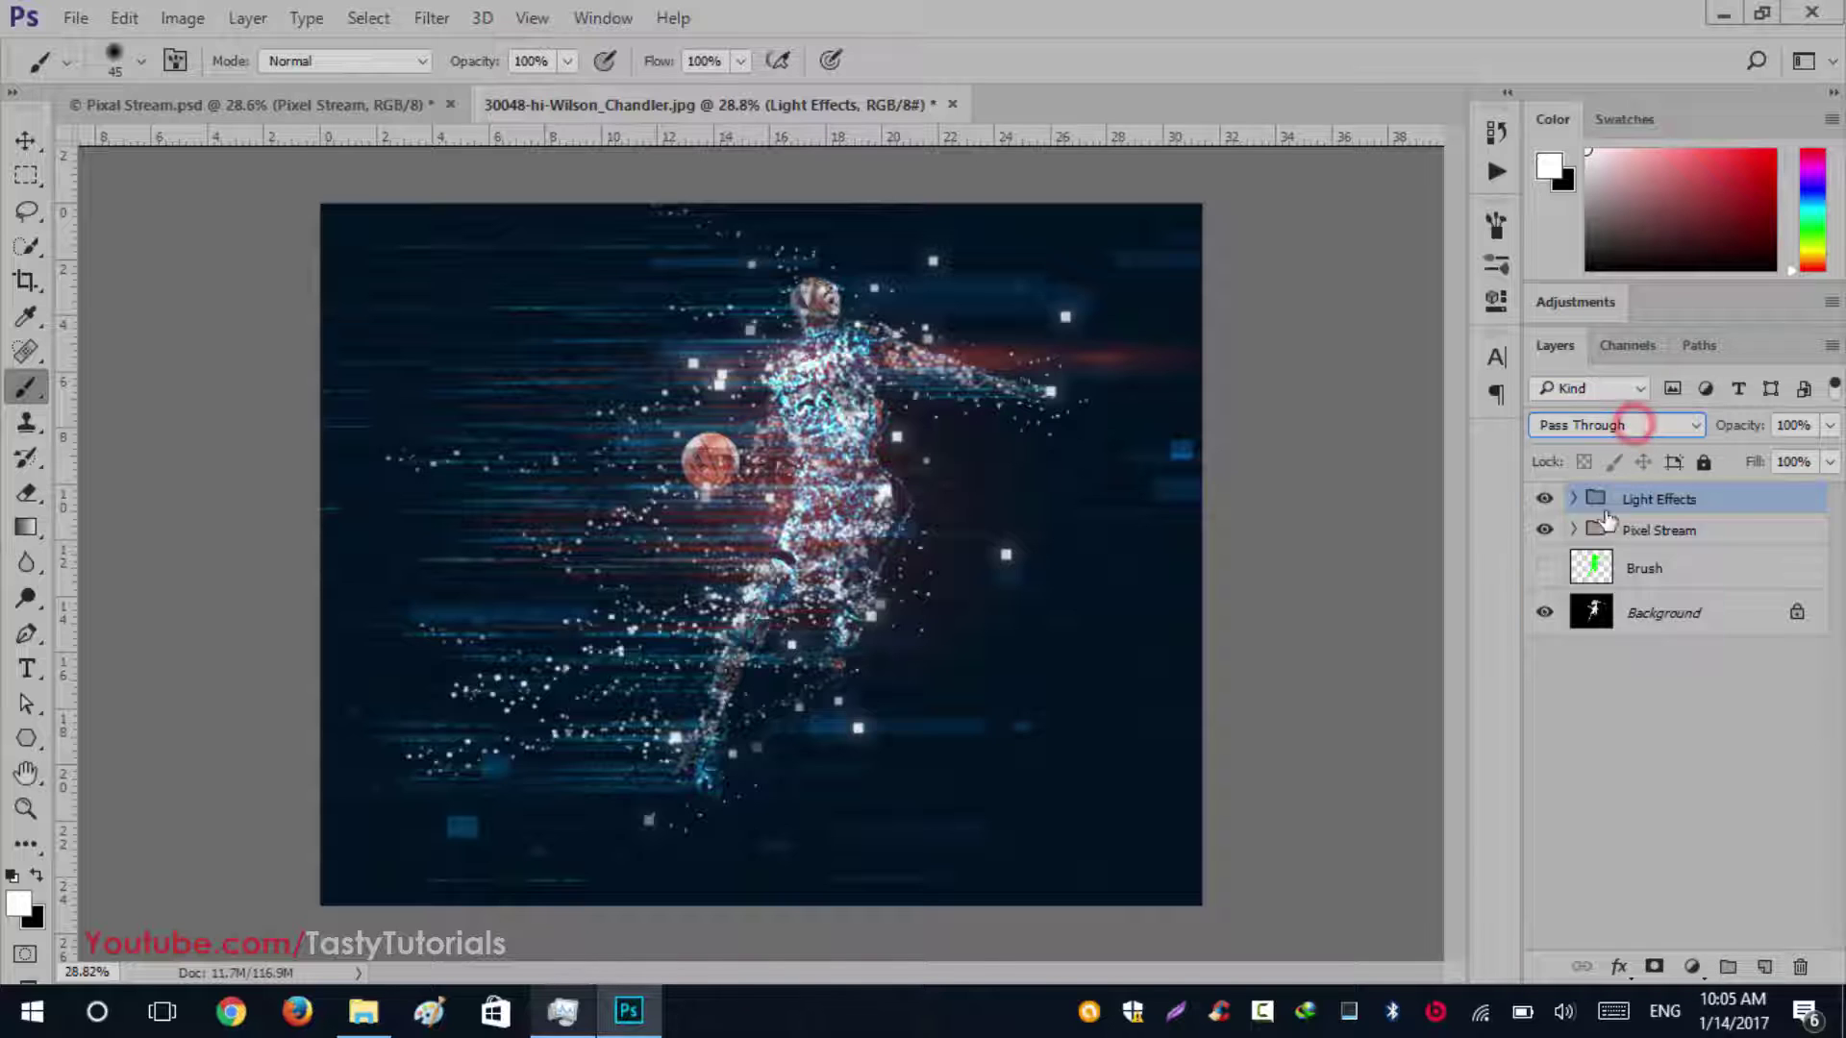
{"action": "left_click", "coordinate": [1574, 498]}
{"action": "left_click", "coordinate": [1772, 541]}
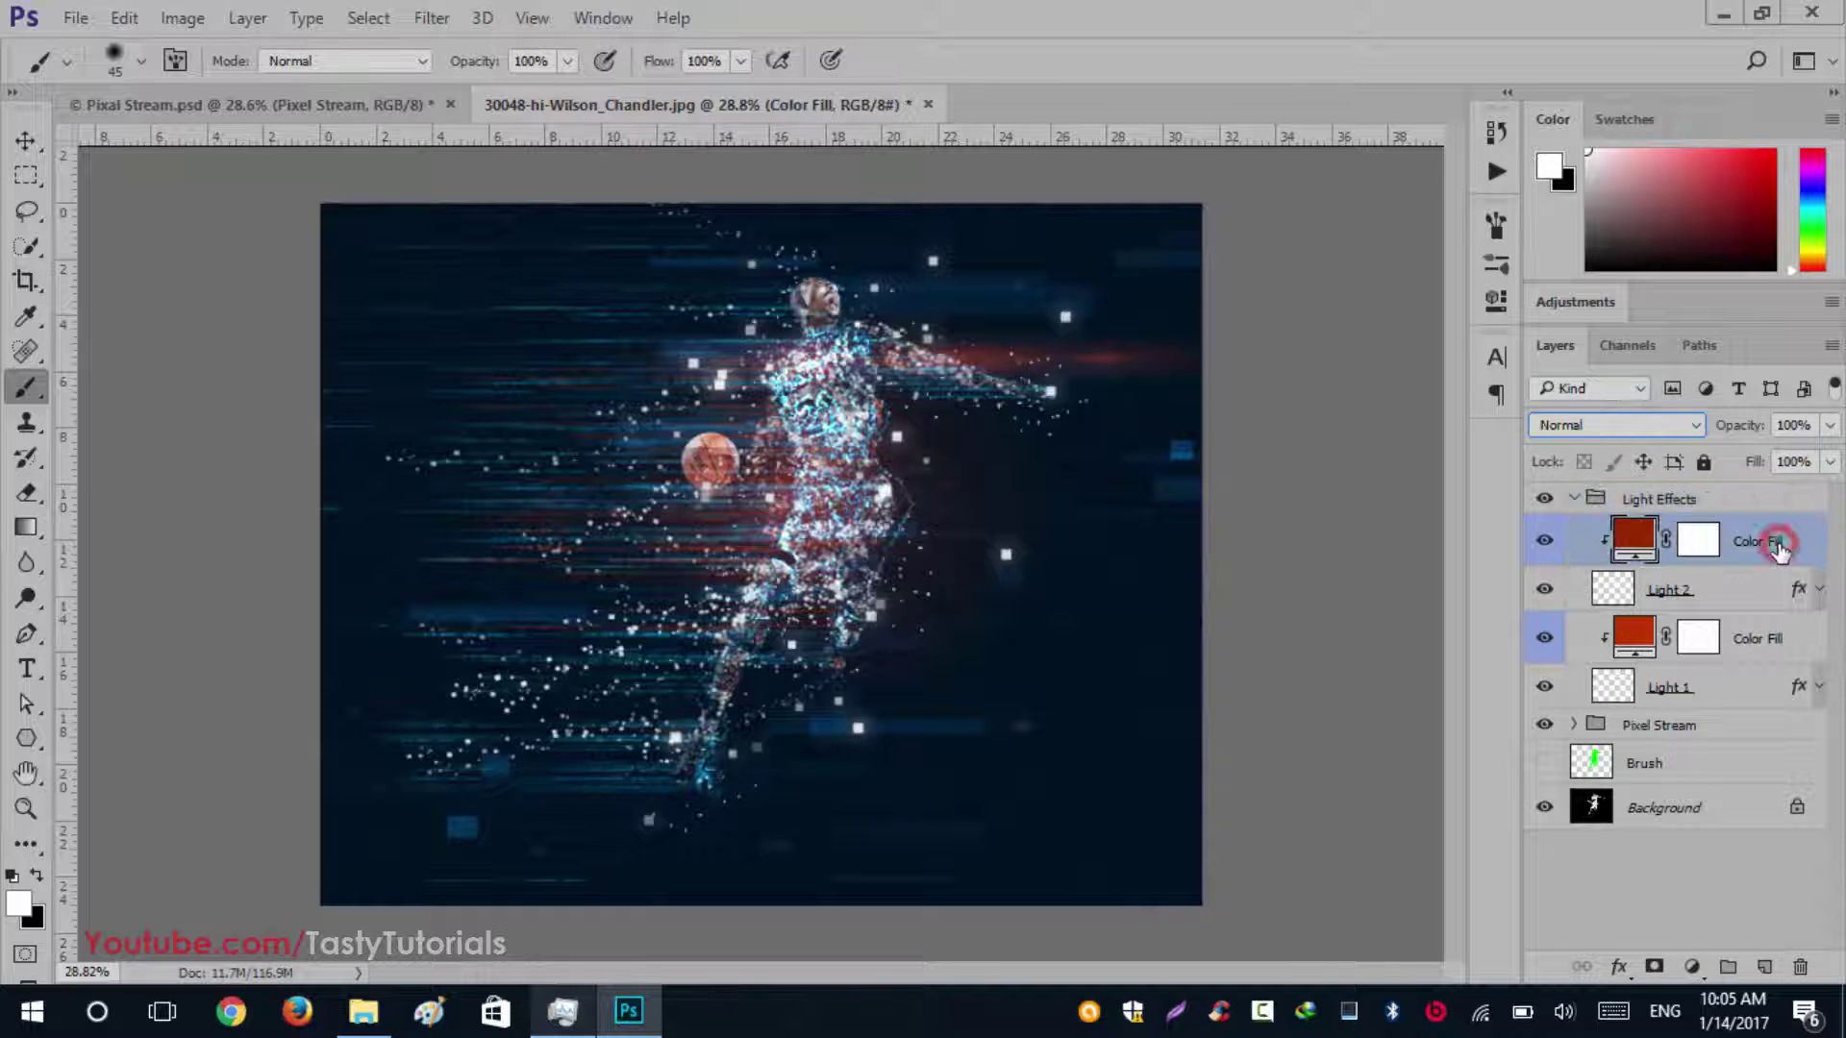
{"action": "left_click", "coordinate": [1675, 592]}
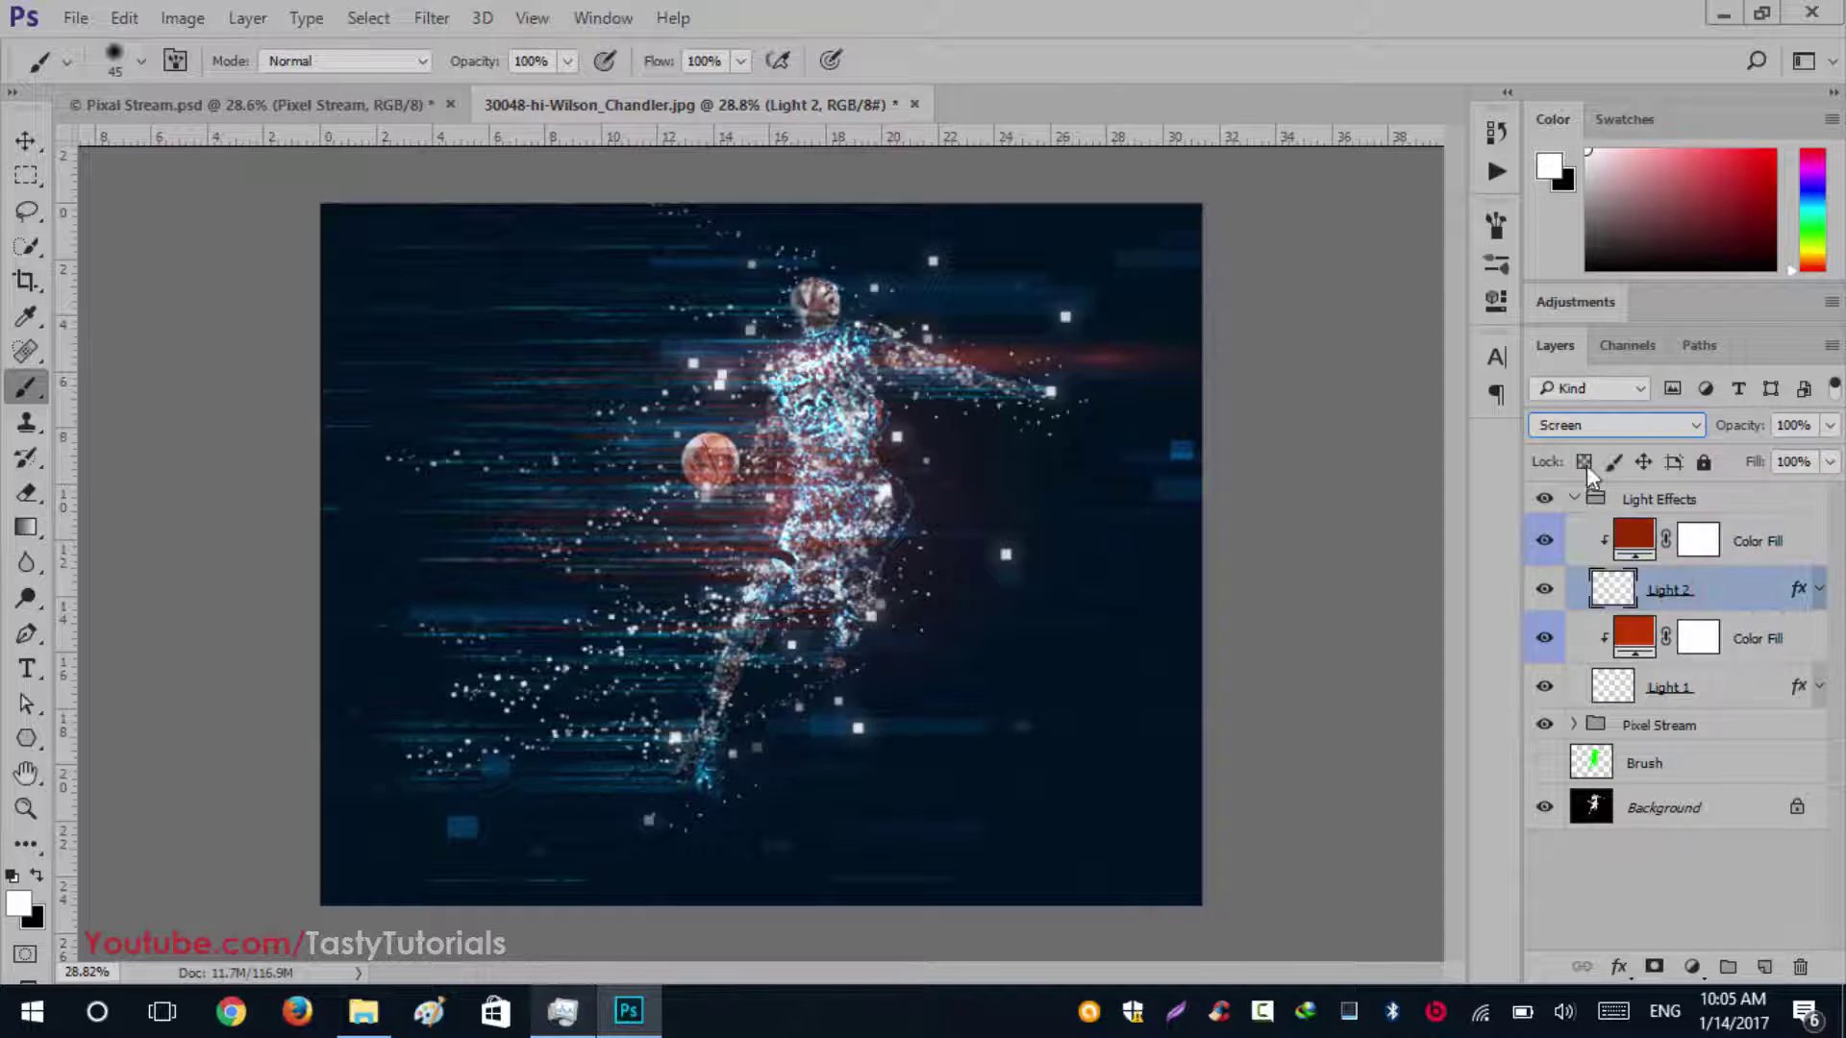
{"action": "left_click", "coordinate": [1745, 541]}
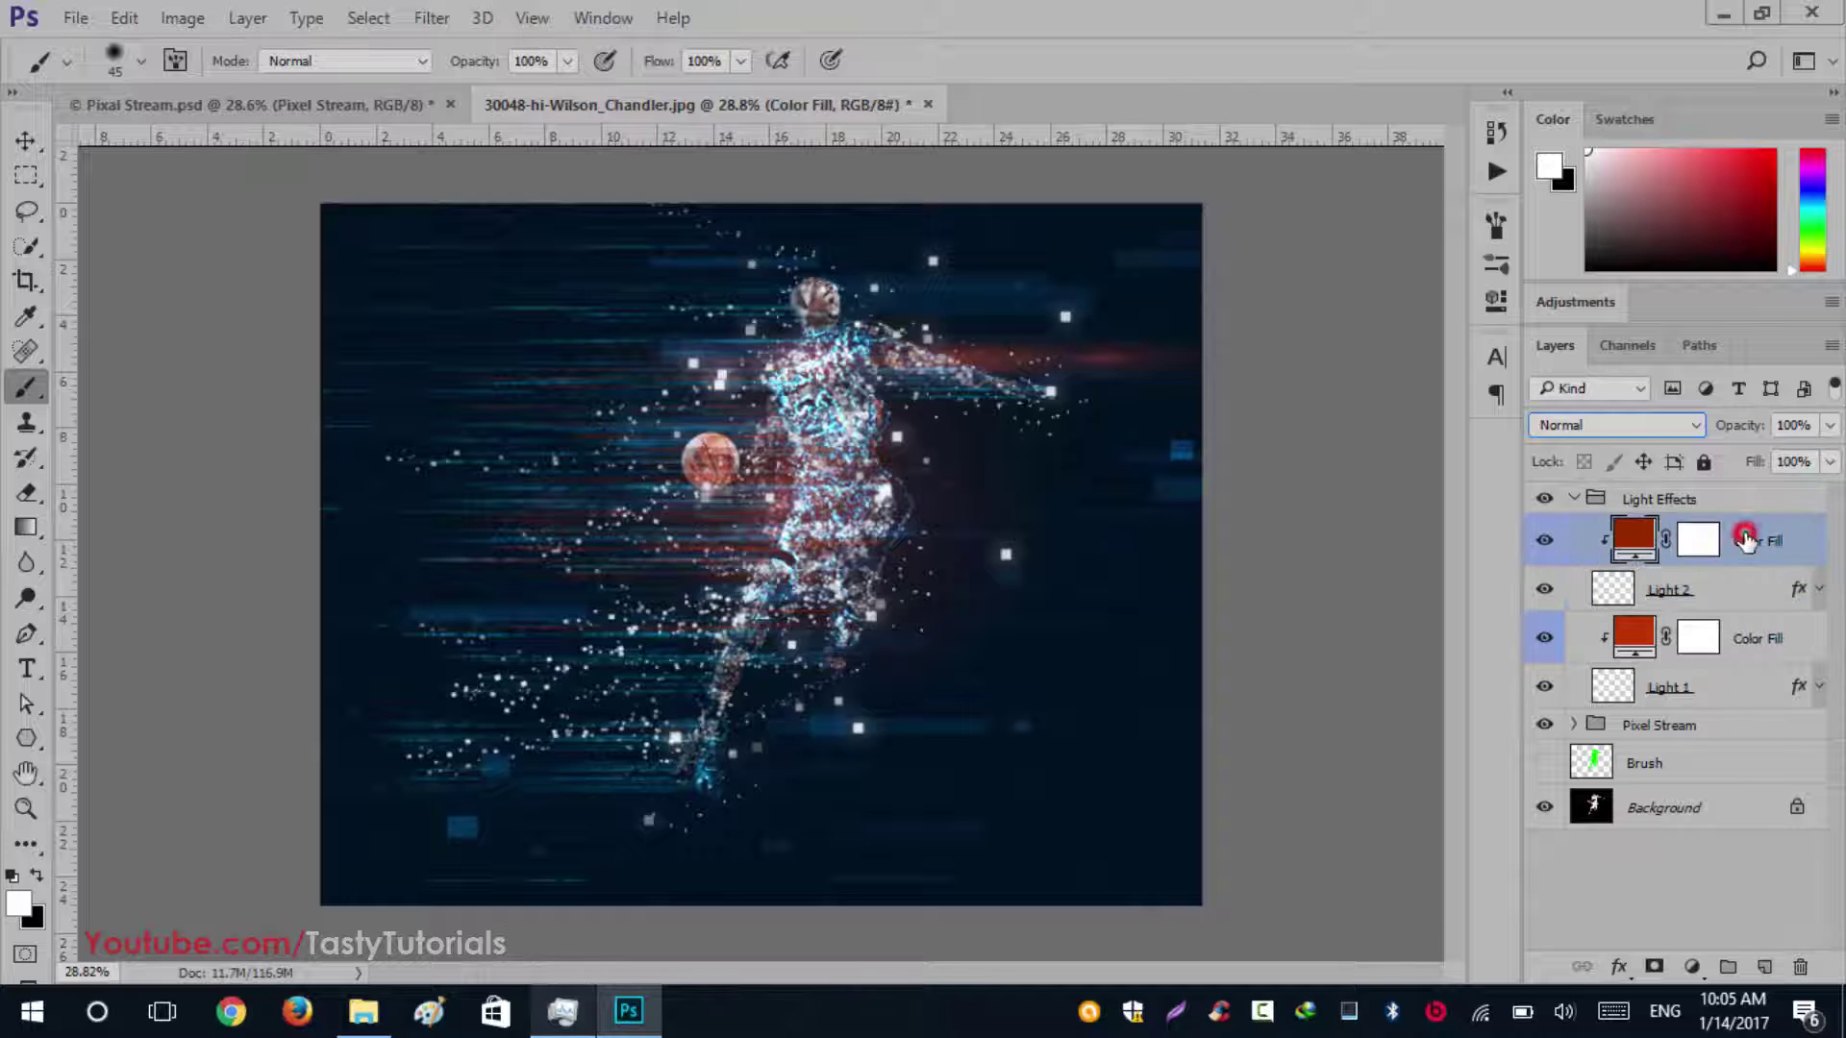
{"action": "left_click", "coordinate": [1734, 643]}
{"action": "left_click", "coordinate": [1731, 589]}
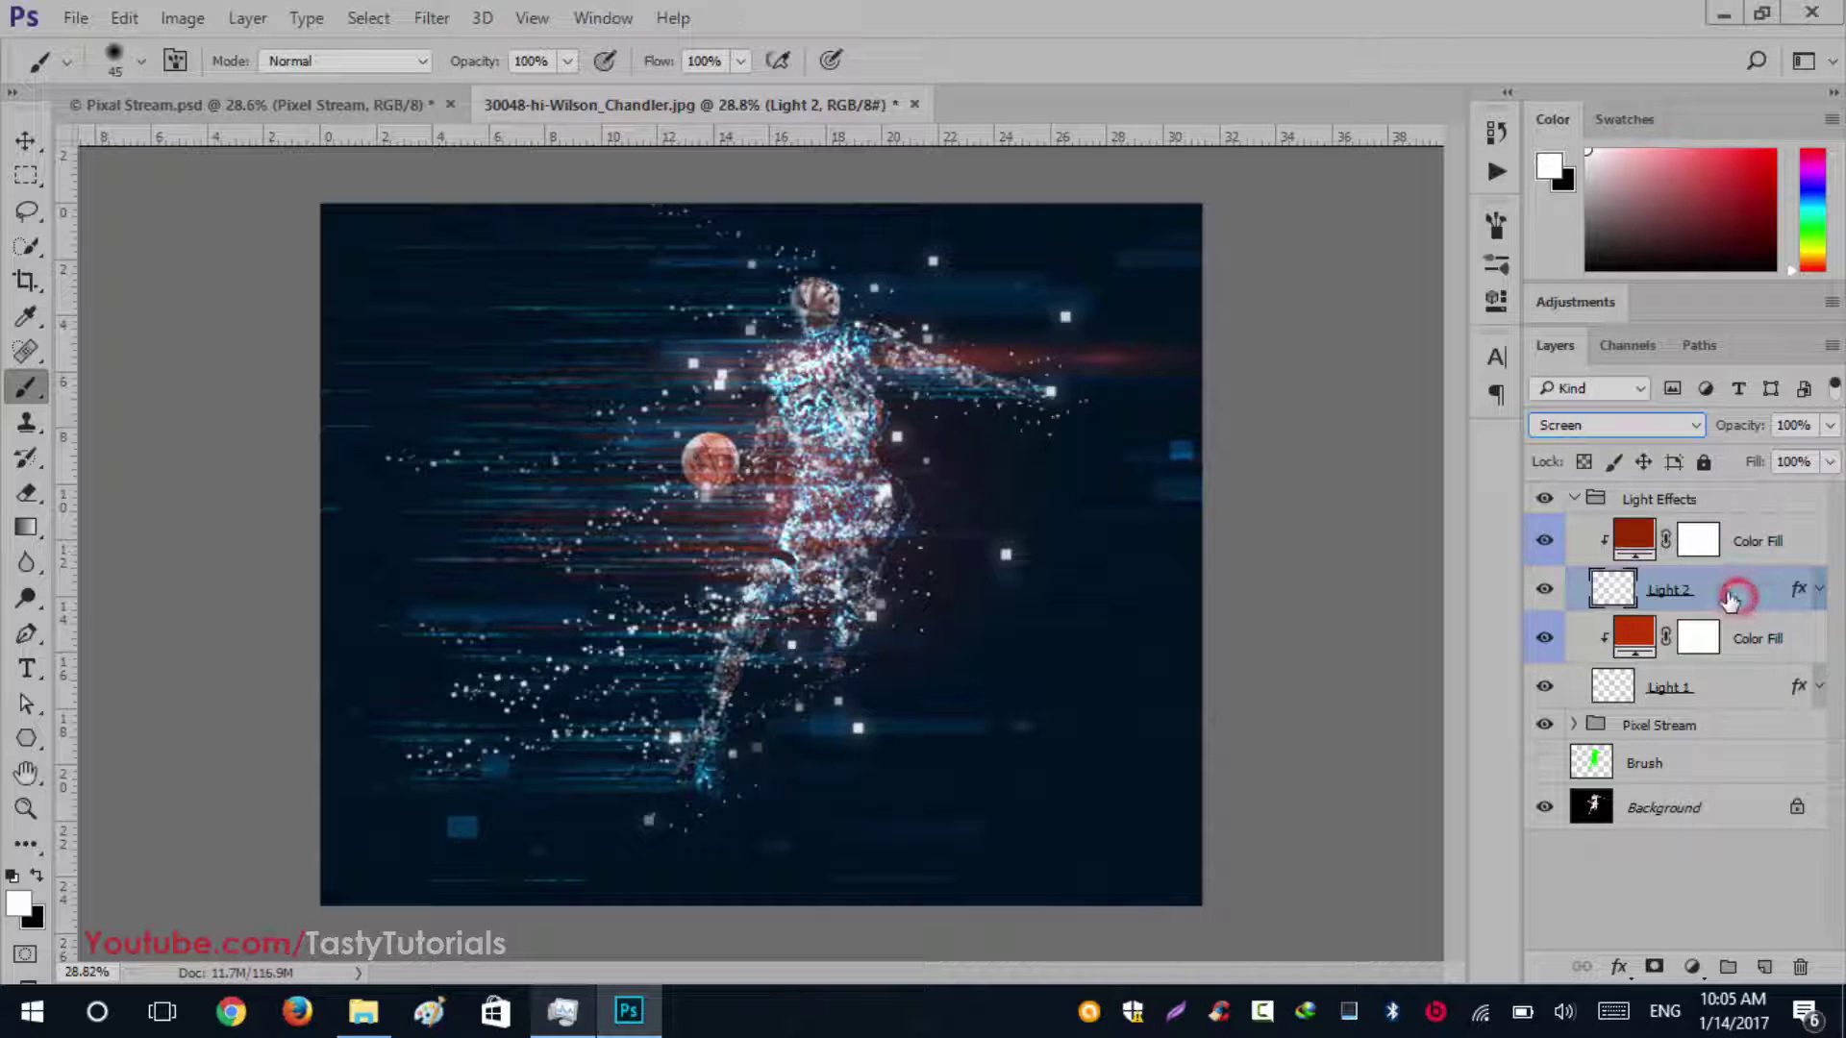
{"action": "left_click", "coordinate": [1578, 502]}
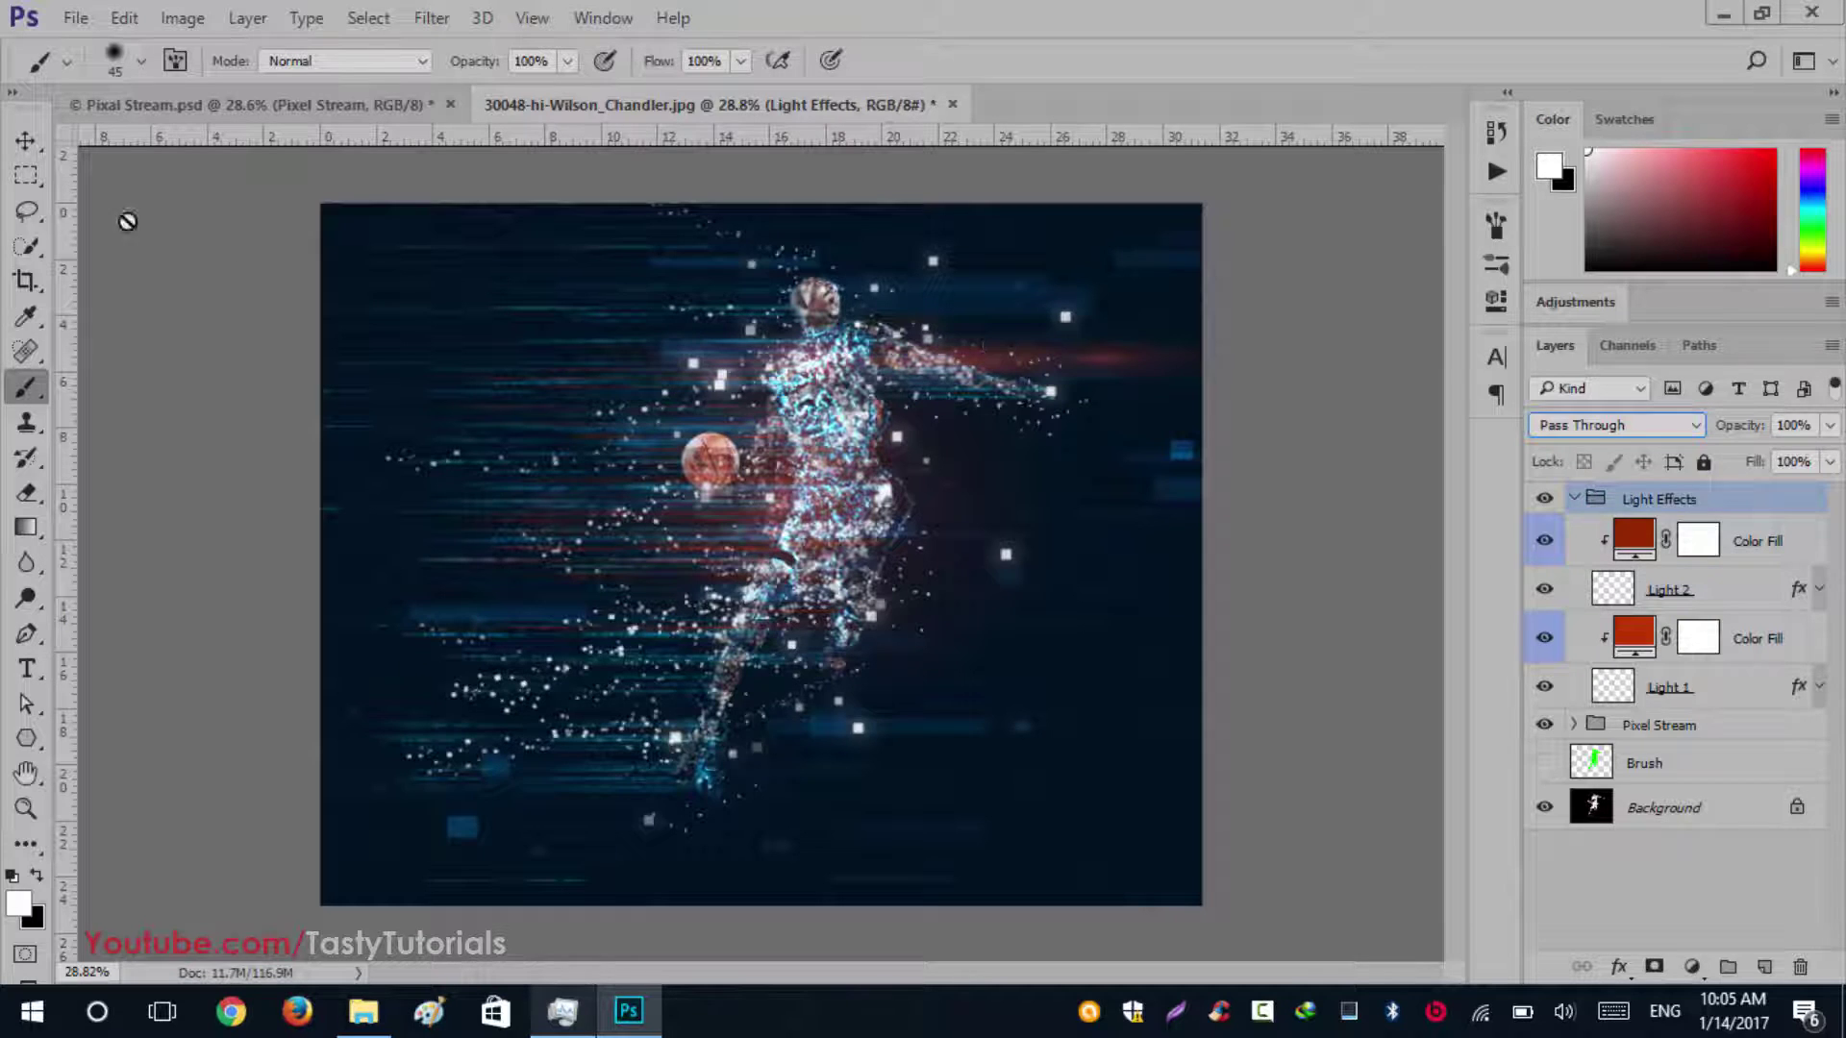
Switch to Pixal Stream.psd and copy its Light Effects group into the basketball player document with the Move tool
{"action": "left_click", "coordinate": [26, 140]}
{"action": "left_click", "coordinate": [1576, 499]}
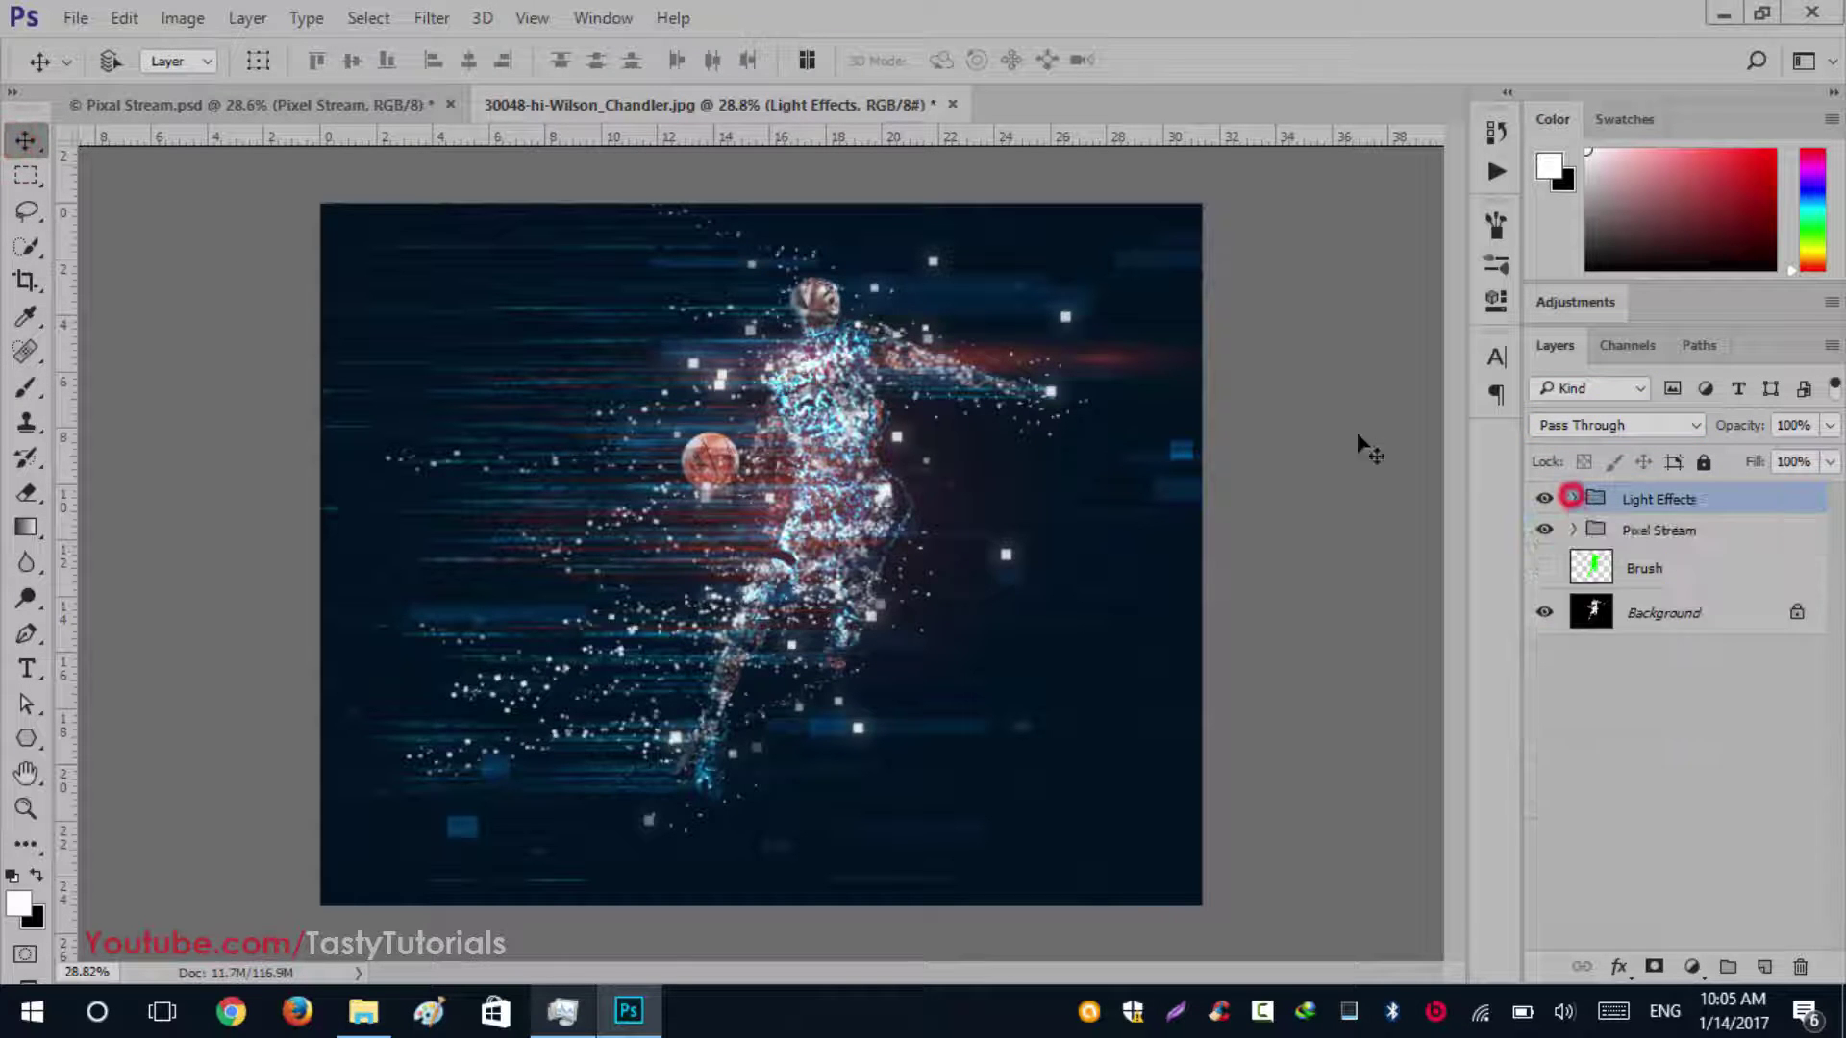
{"action": "left_click", "coordinate": [325, 105]}
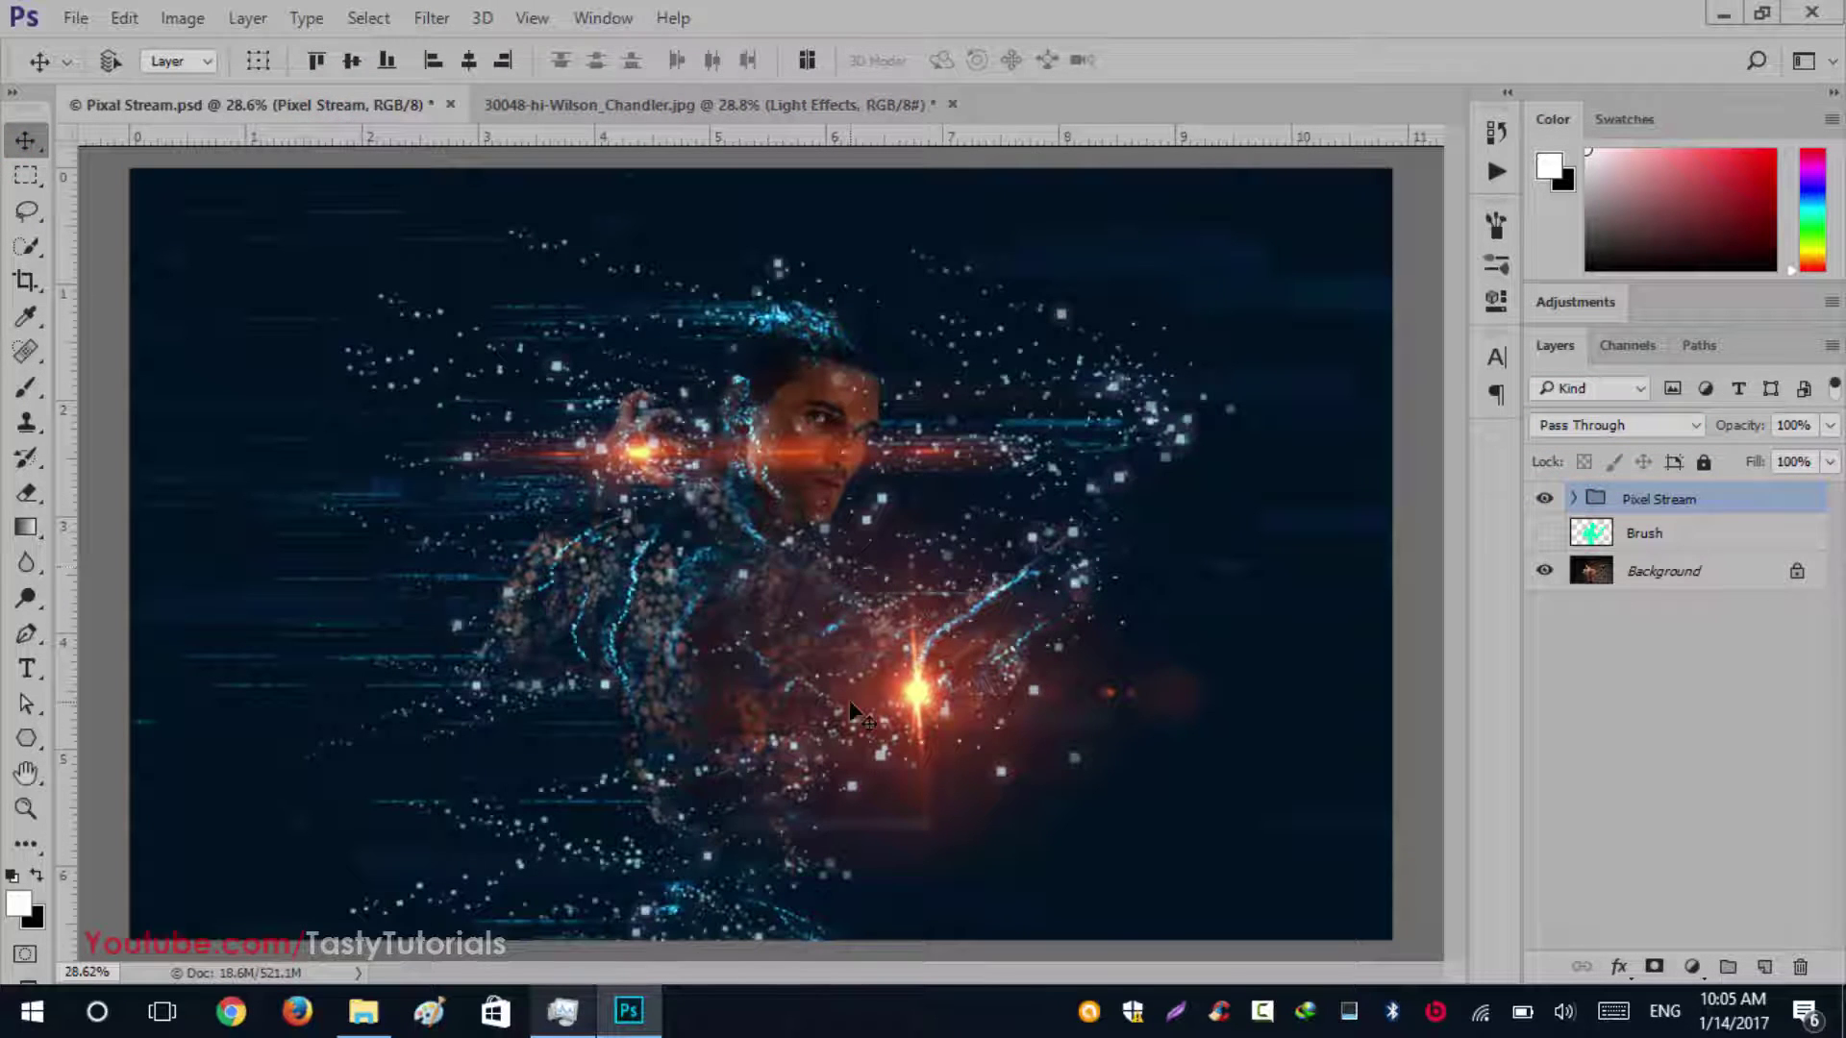
{"action": "left_click", "coordinate": [1574, 500]}
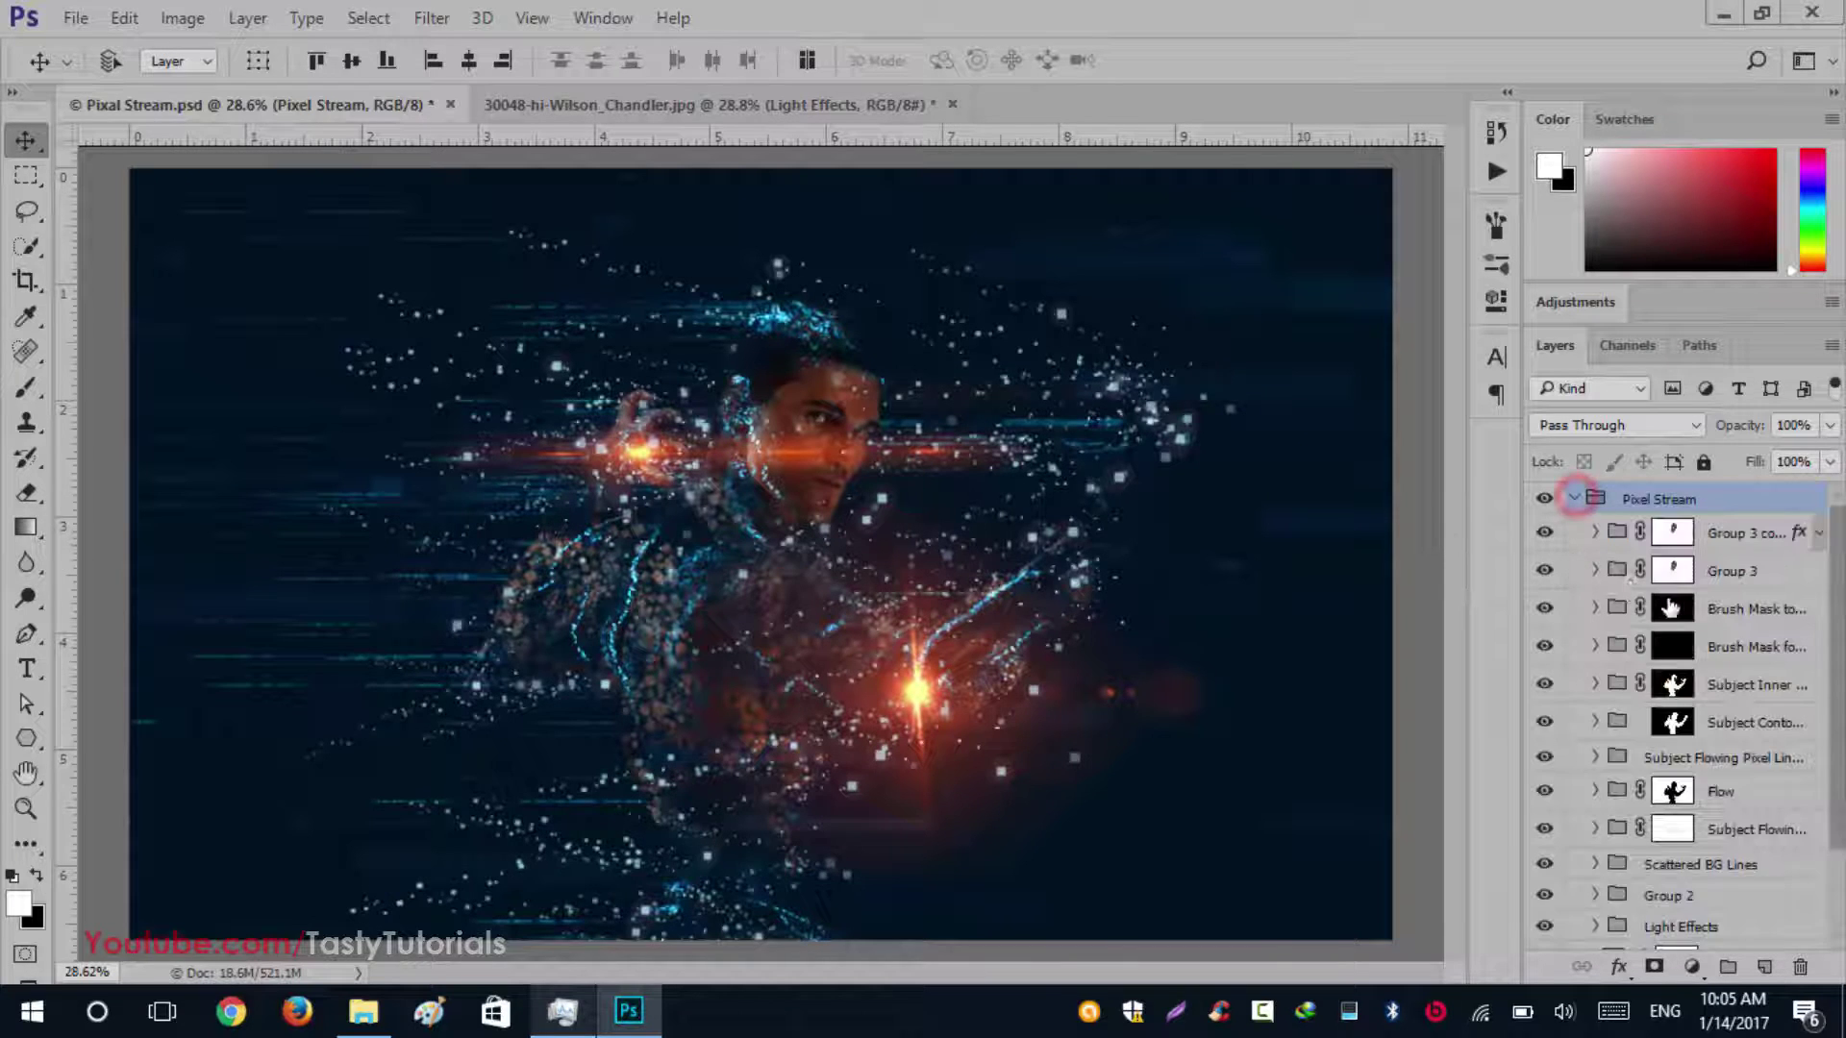
{"action": "scroll", "coordinate": [1736, 716], "scroll_direction": "down", "scroll_amount": 2}
{"action": "left_click", "coordinate": [1708, 823]}
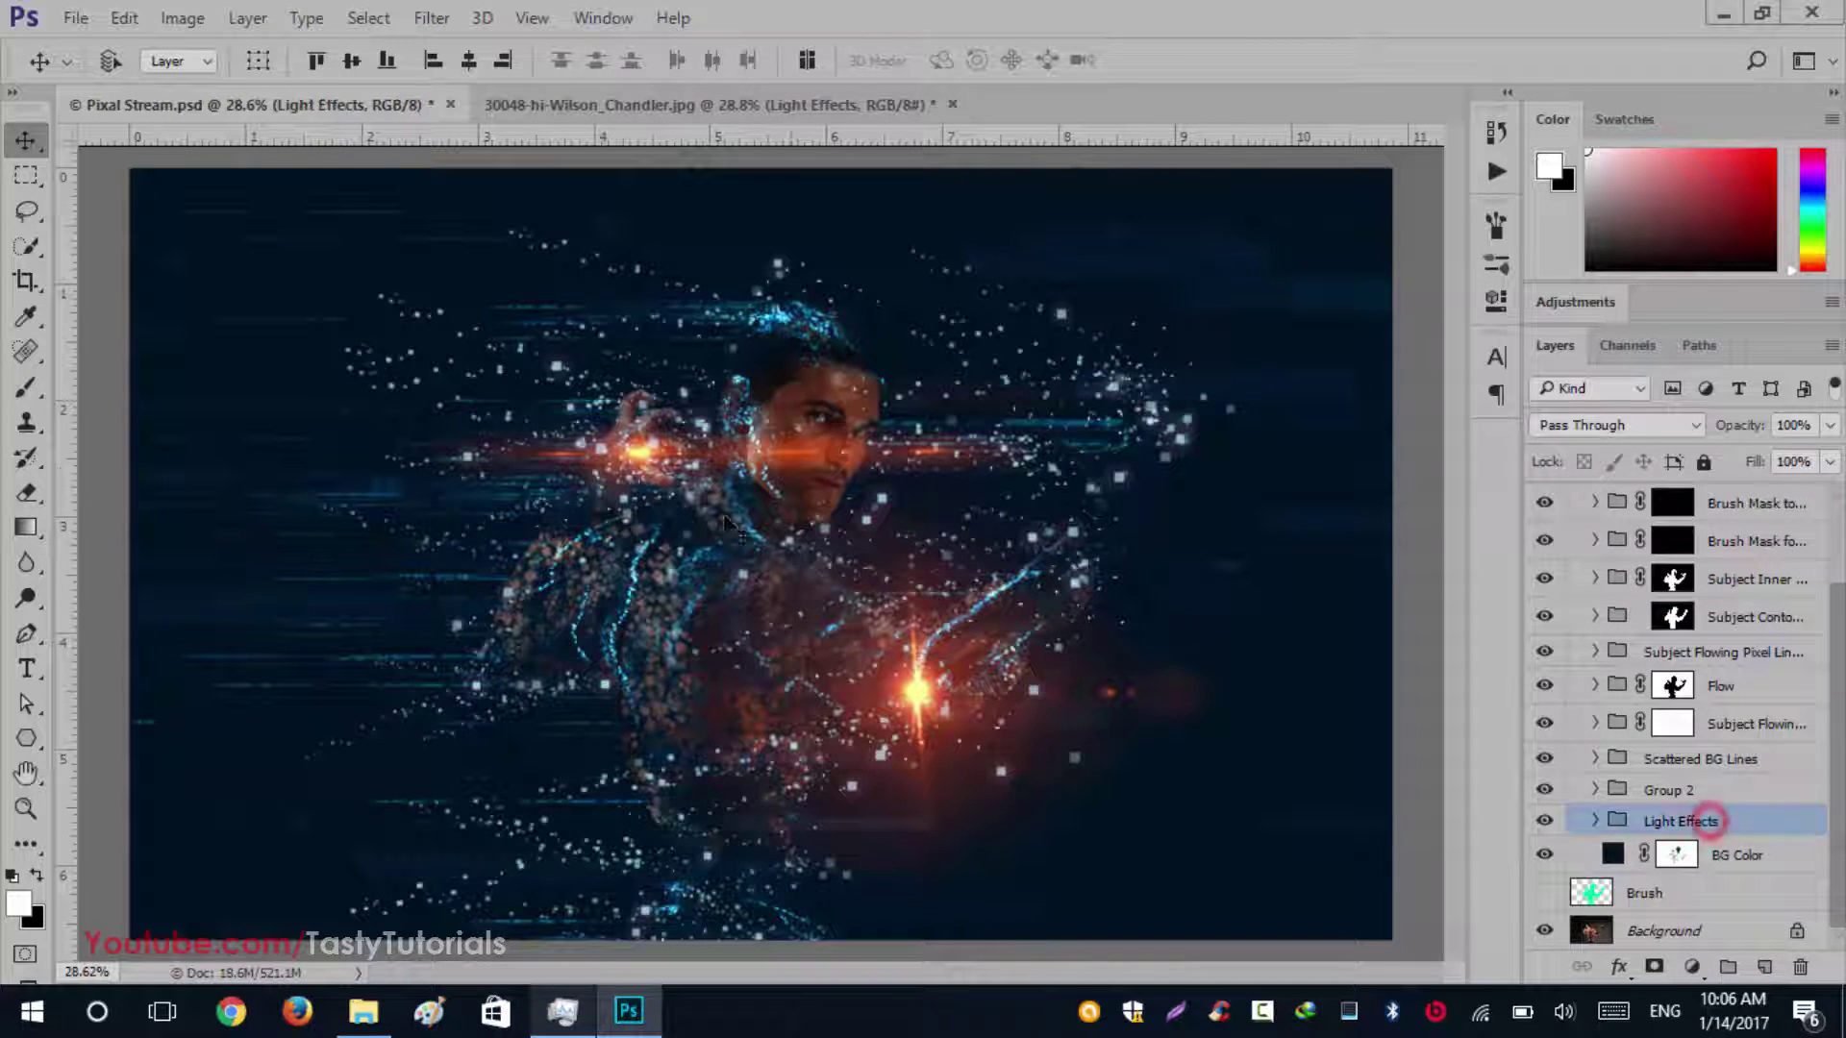
{"action": "left_click_drag", "start_coordinate": [594, 341], "coordinate": [593, 332]}
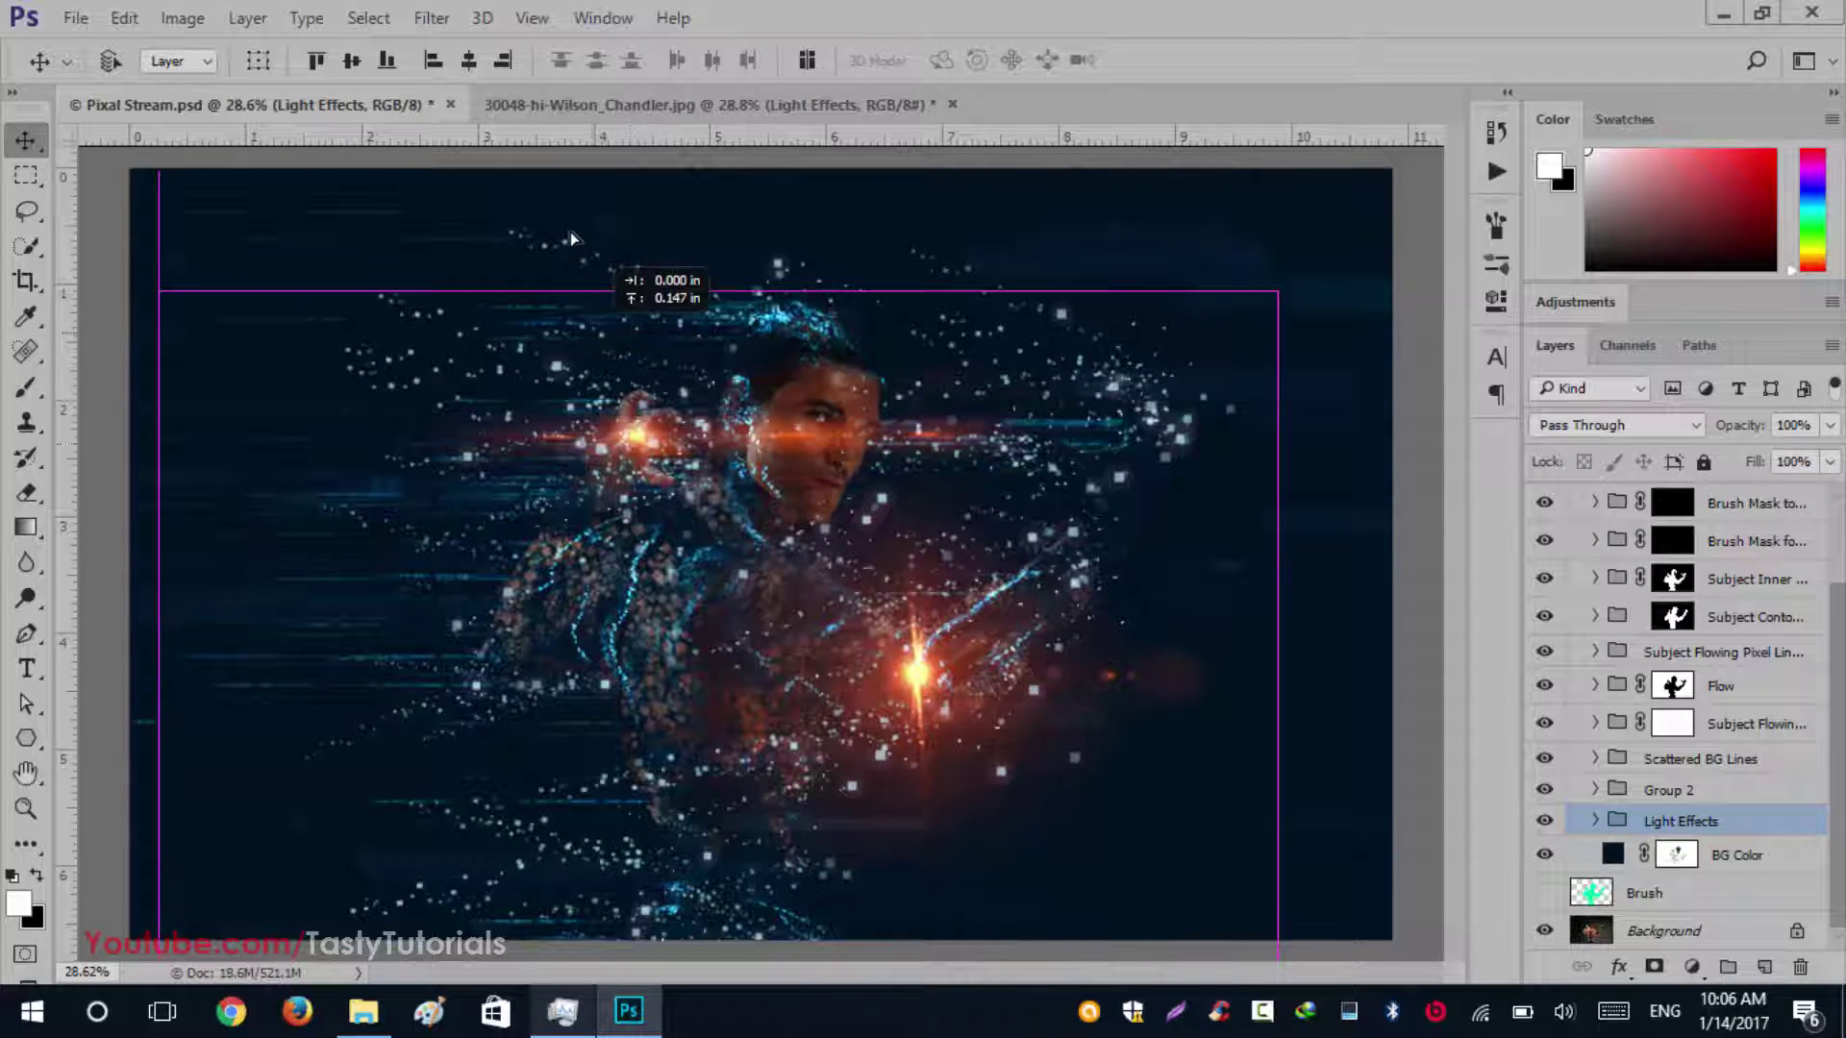
{"action": "left_click_drag", "start_coordinate": [571, 238], "coordinate": [565, 181]}
{"action": "left_click_drag", "start_coordinate": [569, 100], "coordinate": [771, 538]}
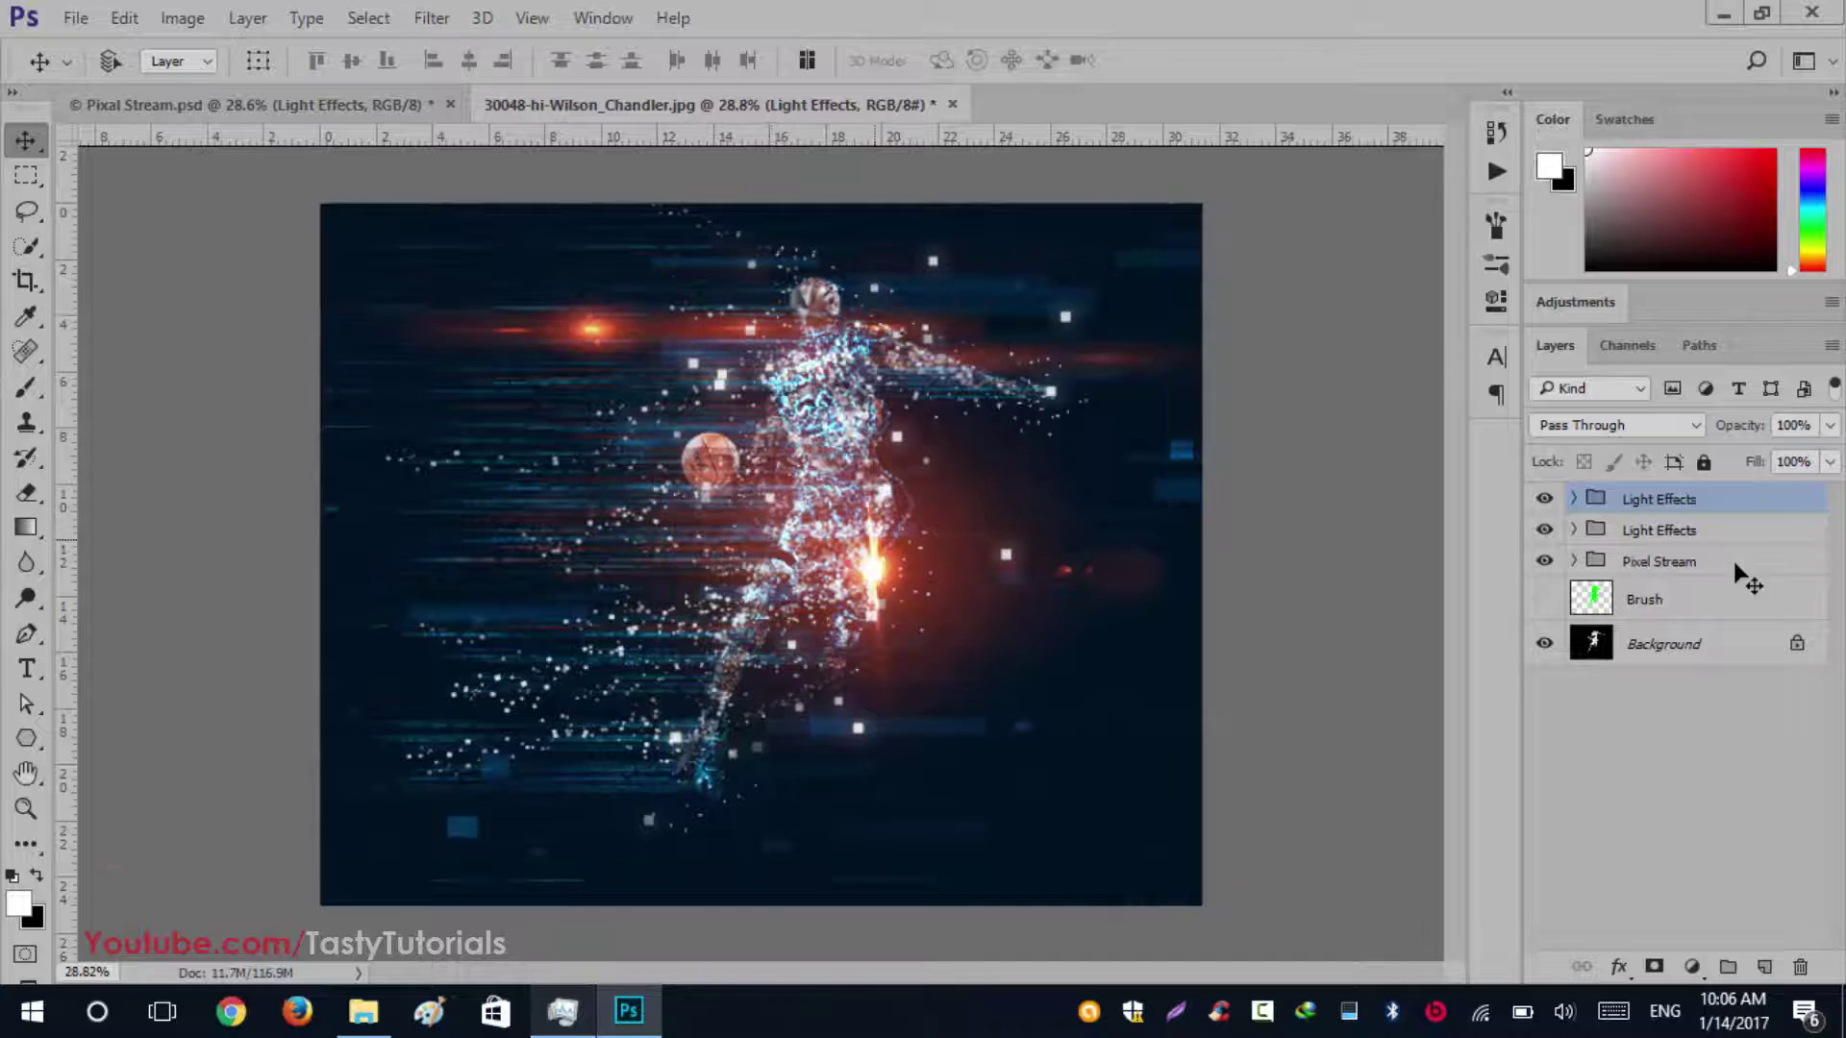
Shift the lights of the Light Effects group nested in the newly copied group slightly down and to the right across the player
{"action": "left_click", "coordinate": [1574, 500]}
{"action": "left_click", "coordinate": [1675, 529]}
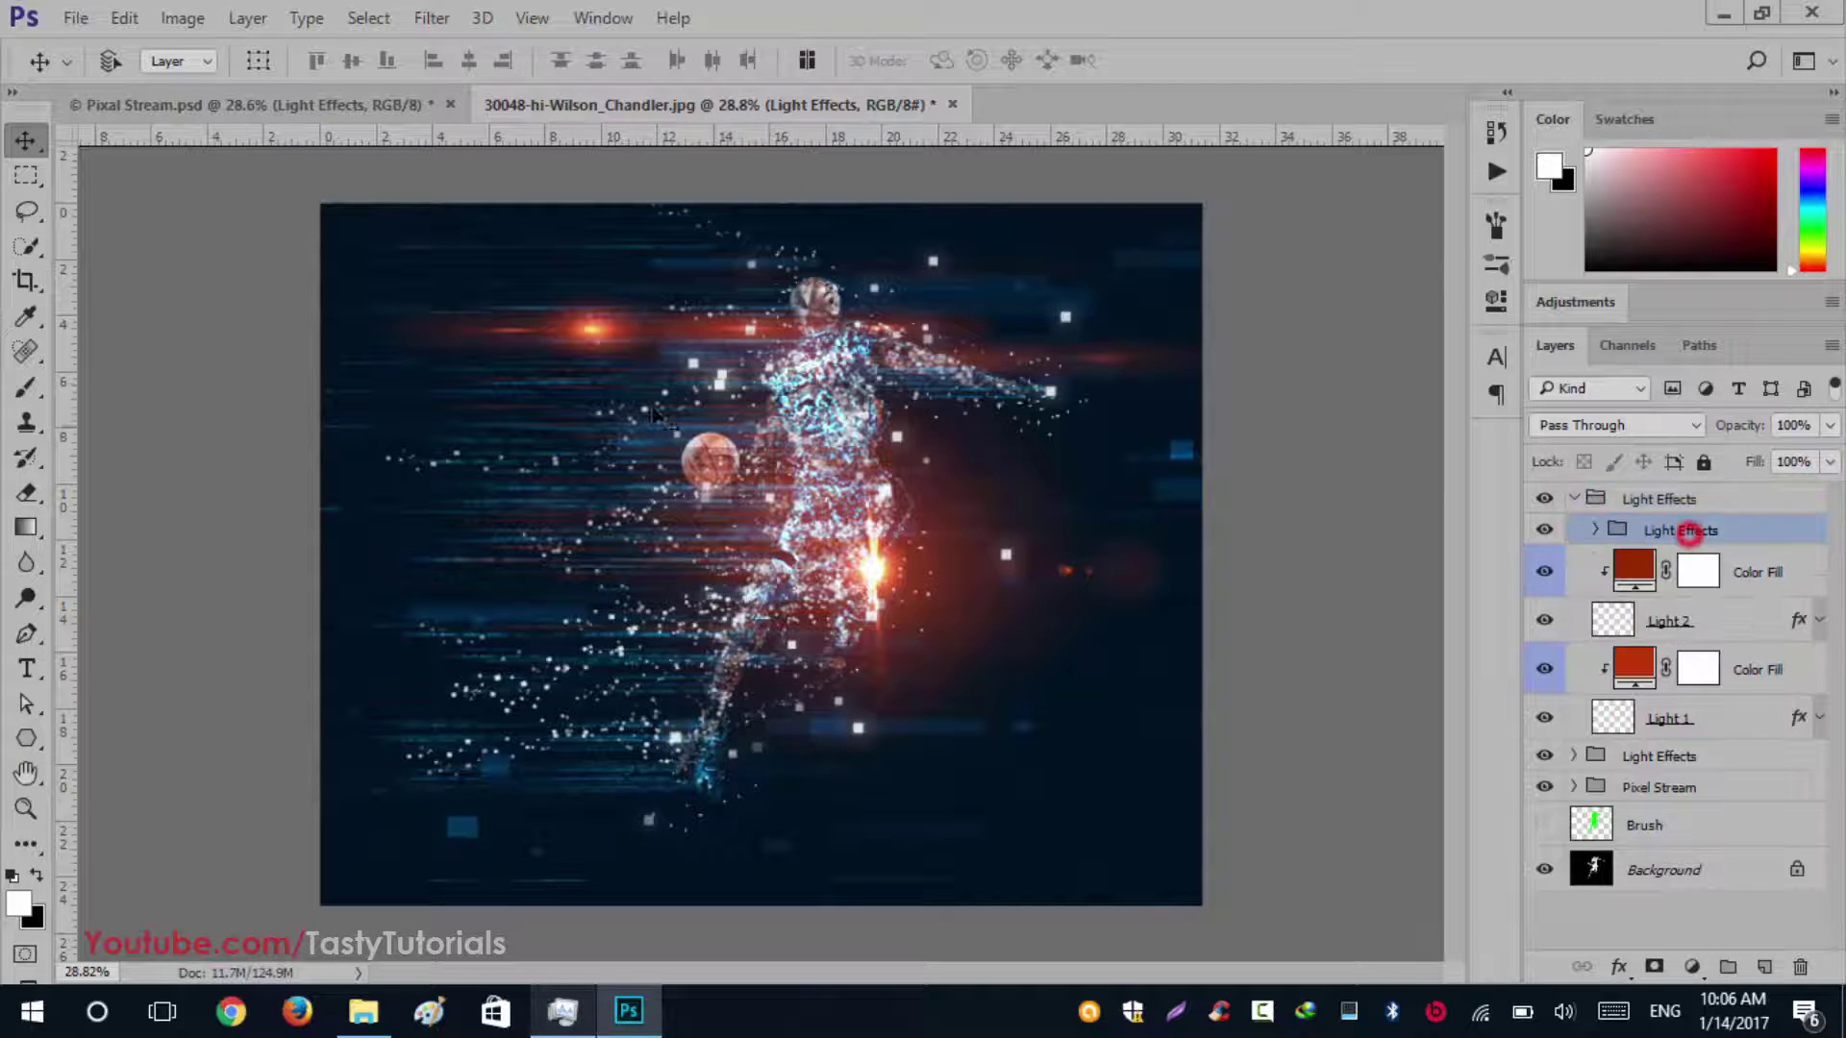
{"action": "left_click_drag", "start_coordinate": [584, 348], "coordinate": [500, 756]}
{"action": "left_click", "coordinate": [1781, 623]}
{"action": "left_click", "coordinate": [1596, 531]}
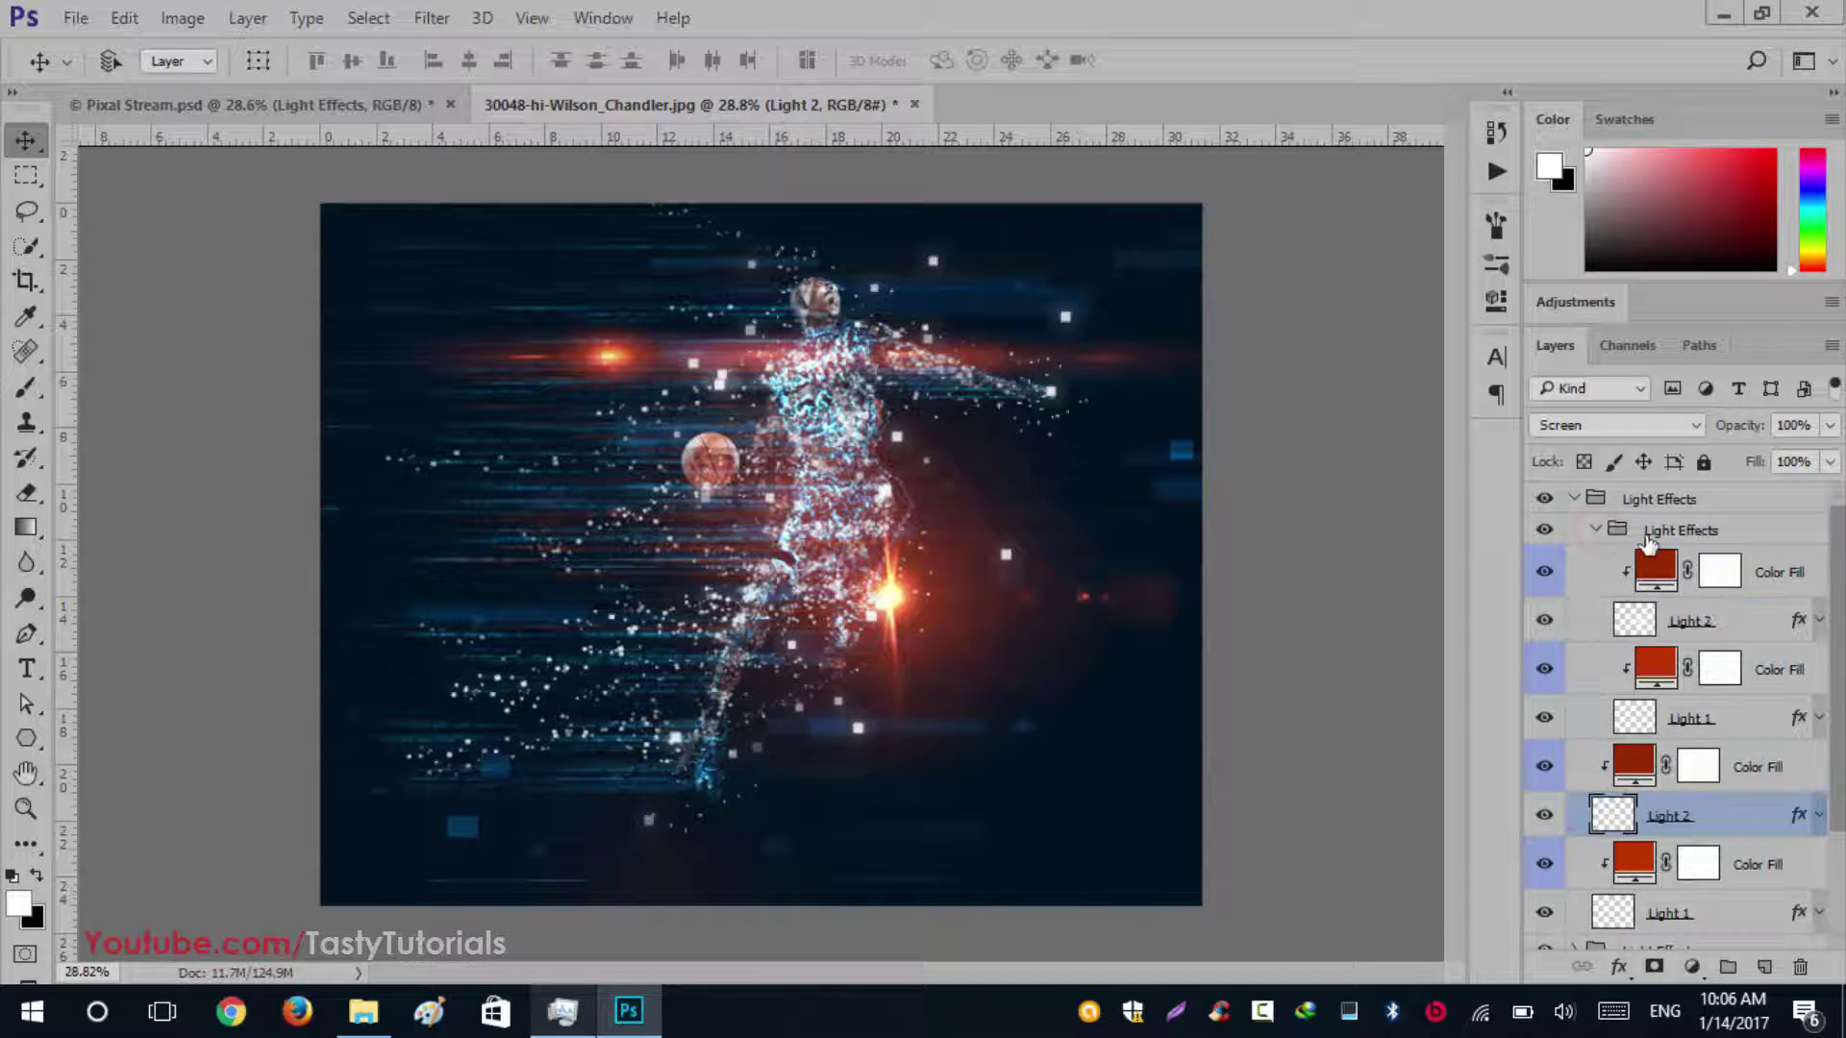
{"action": "left_click", "coordinate": [1597, 531]}
{"action": "left_click", "coordinate": [1594, 502]}
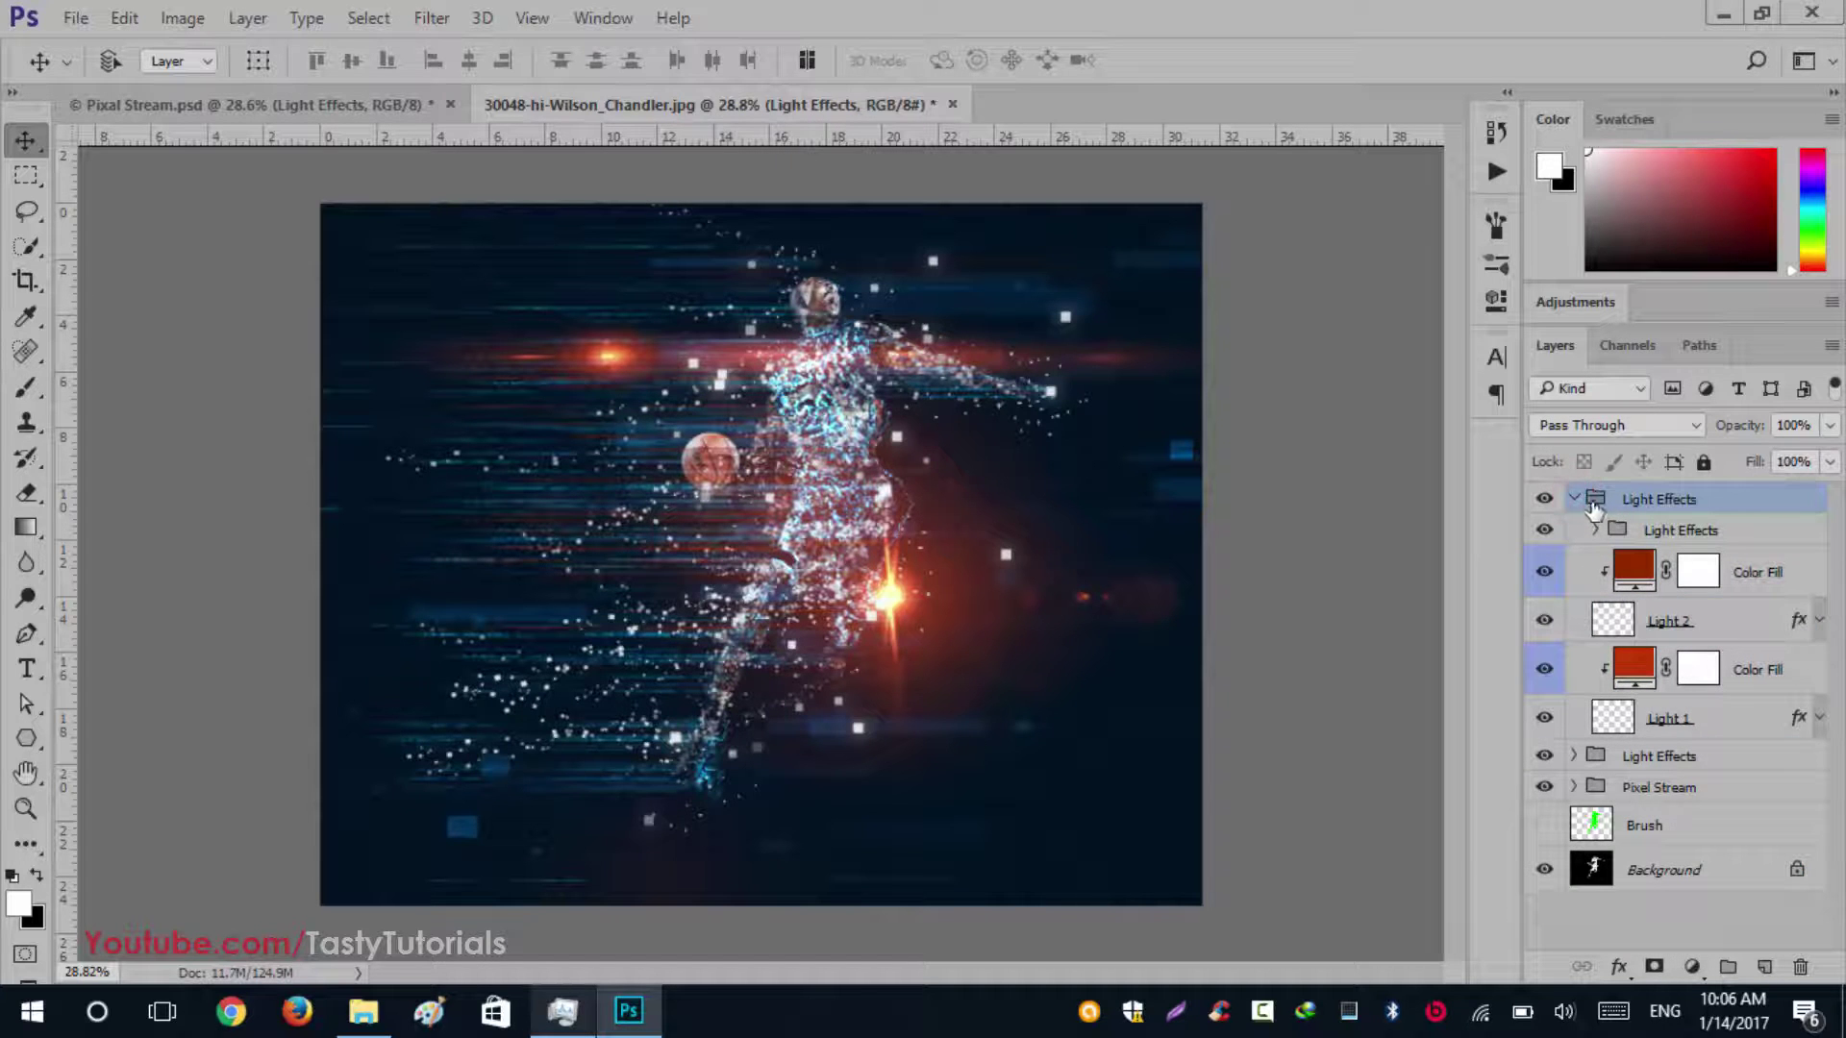
Compare the image with and without each of the two Light Effects groups, and delete the lower one directly above Pixel Stream
{"action": "left_click", "coordinate": [1577, 500]}
{"action": "left_click", "coordinate": [1544, 499]}
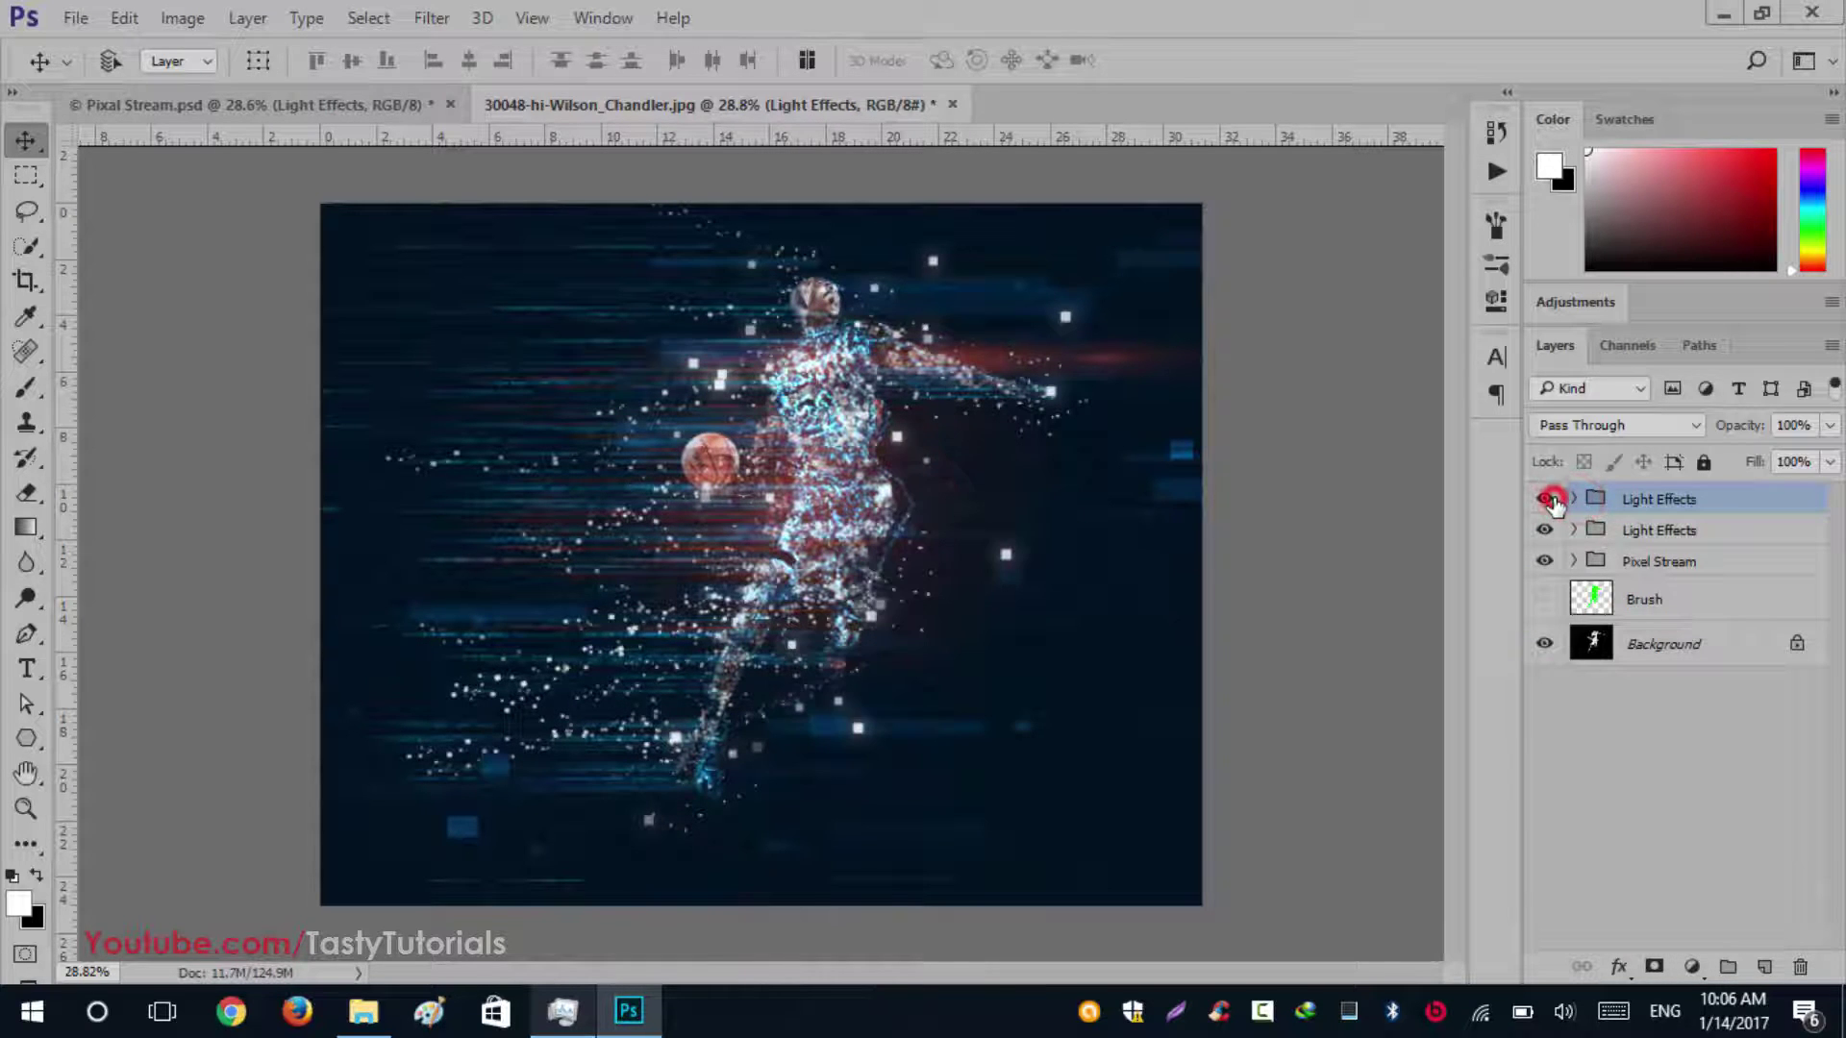
{"action": "left_click", "coordinate": [1544, 499]}
{"action": "left_click", "coordinate": [1632, 536]}
{"action": "left_click", "coordinate": [1544, 530]}
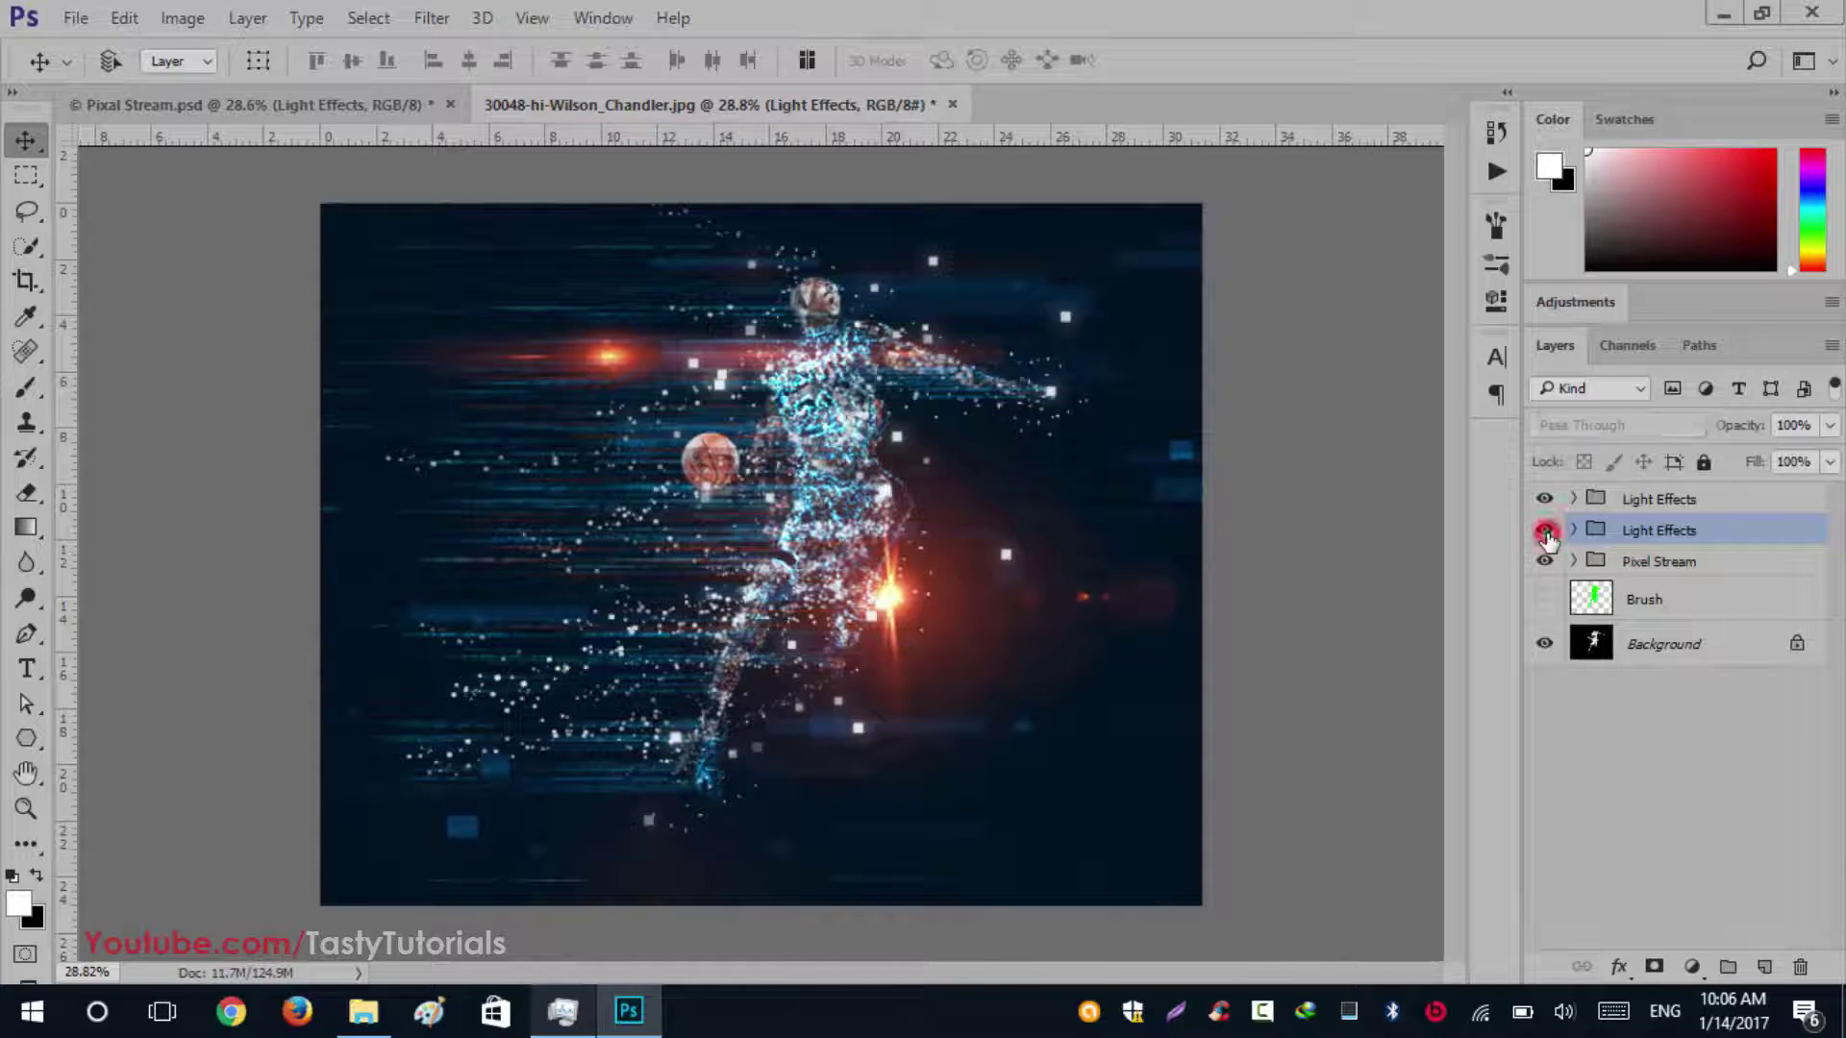
{"action": "left_click", "coordinate": [1544, 530]}
{"action": "key", "text": "Delete"}
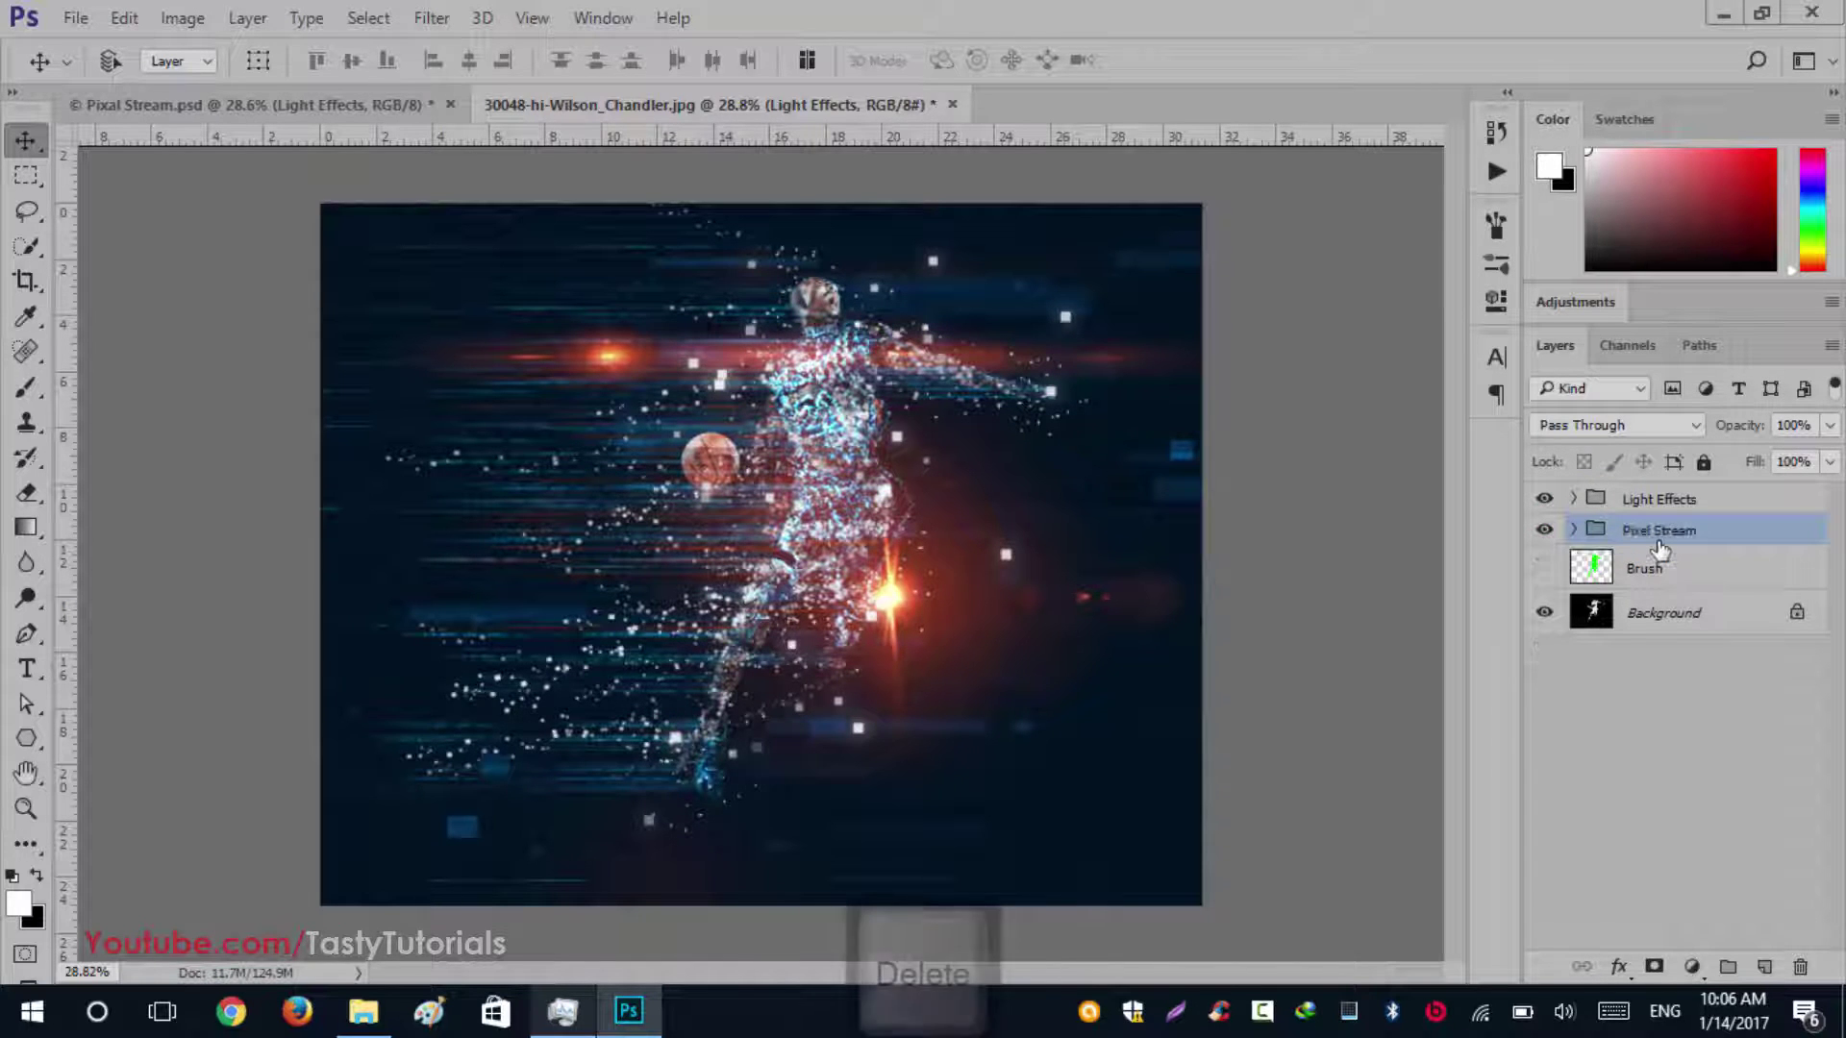
Try to reposition the Light 2 and Light 1 layers of the remaining Light Effects group around the player
{"action": "left_click", "coordinate": [1569, 500]}
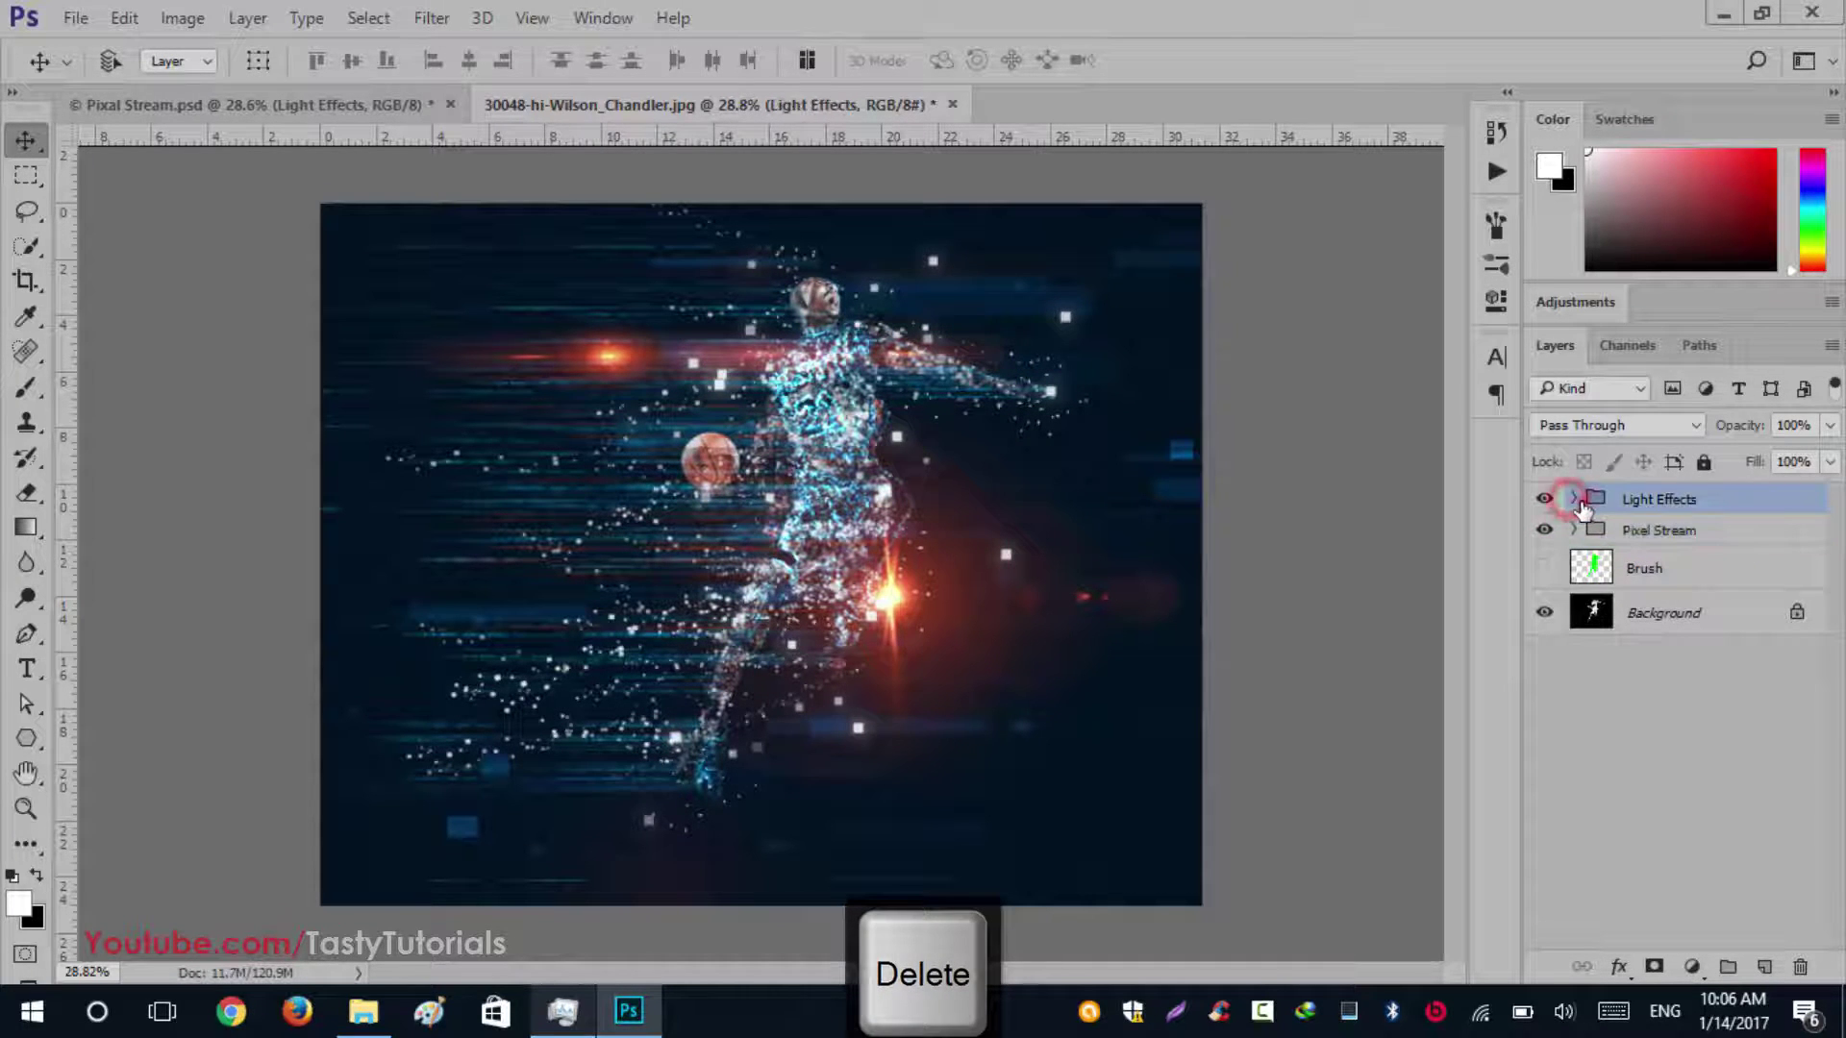
{"action": "left_click", "coordinate": [1573, 499]}
{"action": "left_click", "coordinate": [1728, 607]}
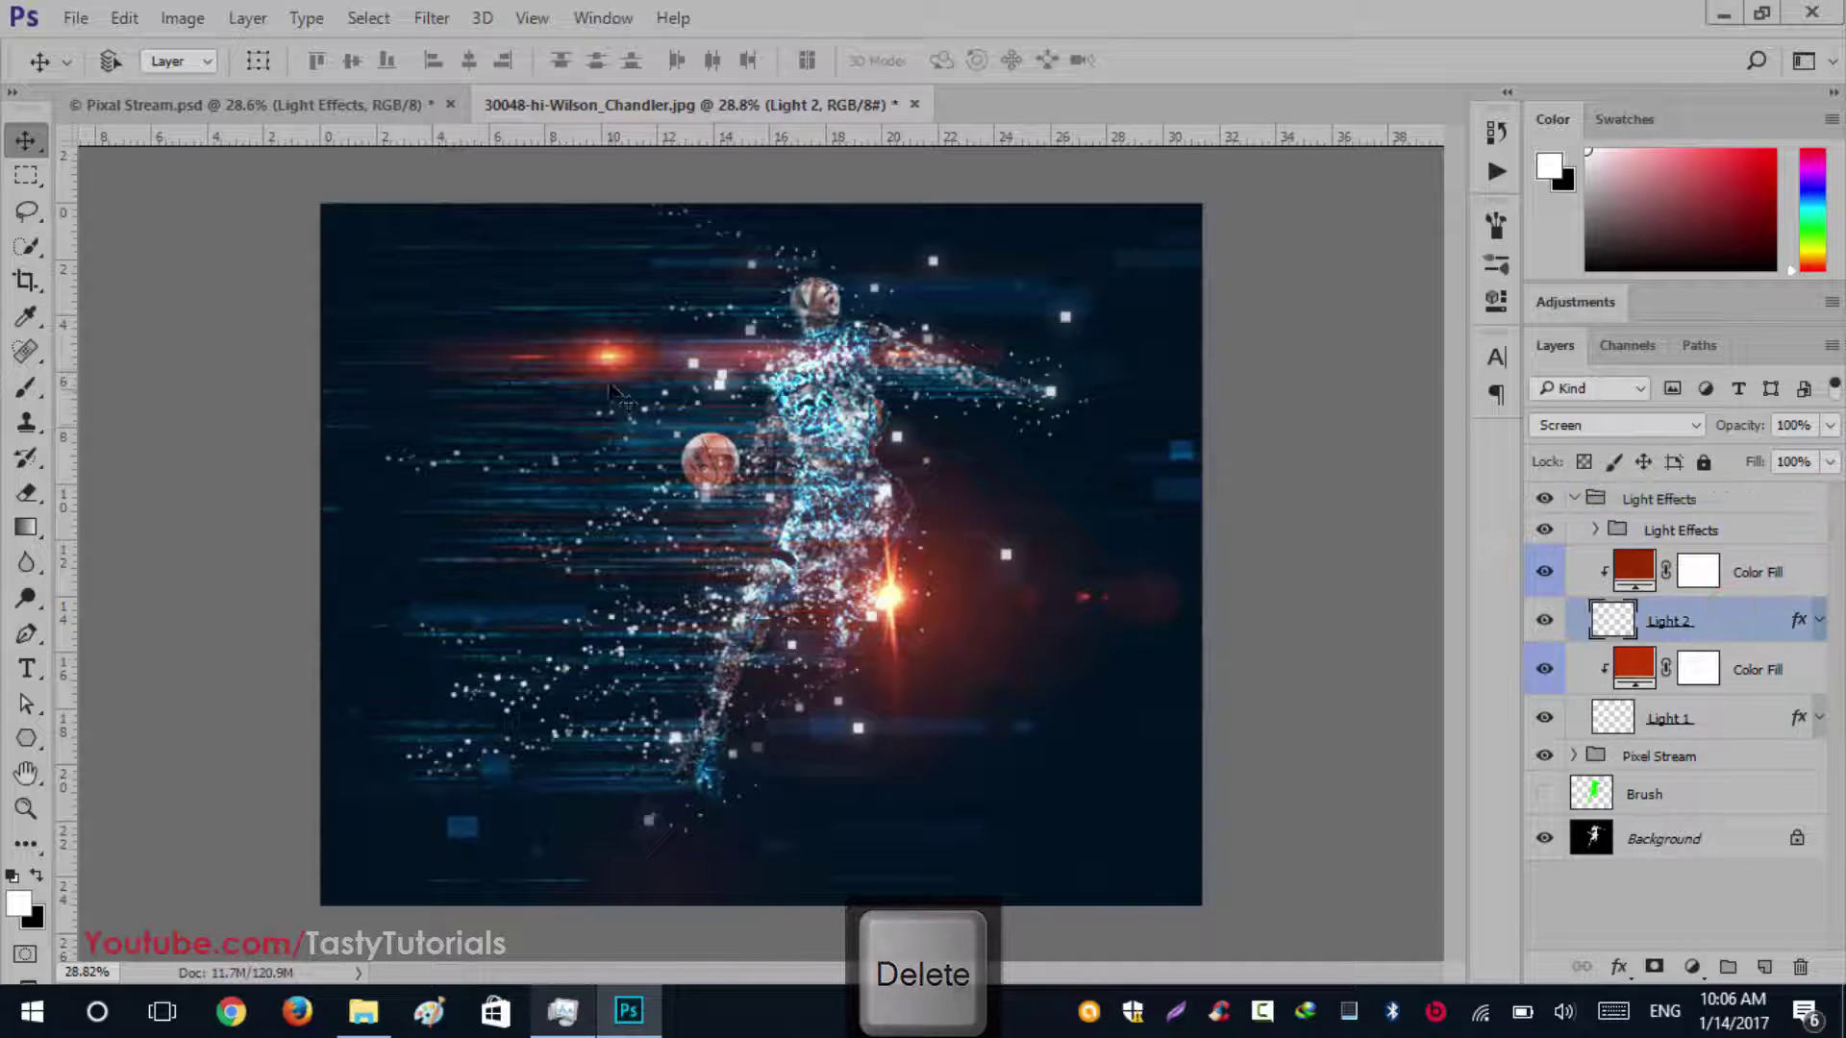
{"action": "left_click_drag", "start_coordinate": [636, 360], "coordinate": [850, 389]}
{"action": "left_click_drag", "start_coordinate": [932, 760], "coordinate": [833, 562]}
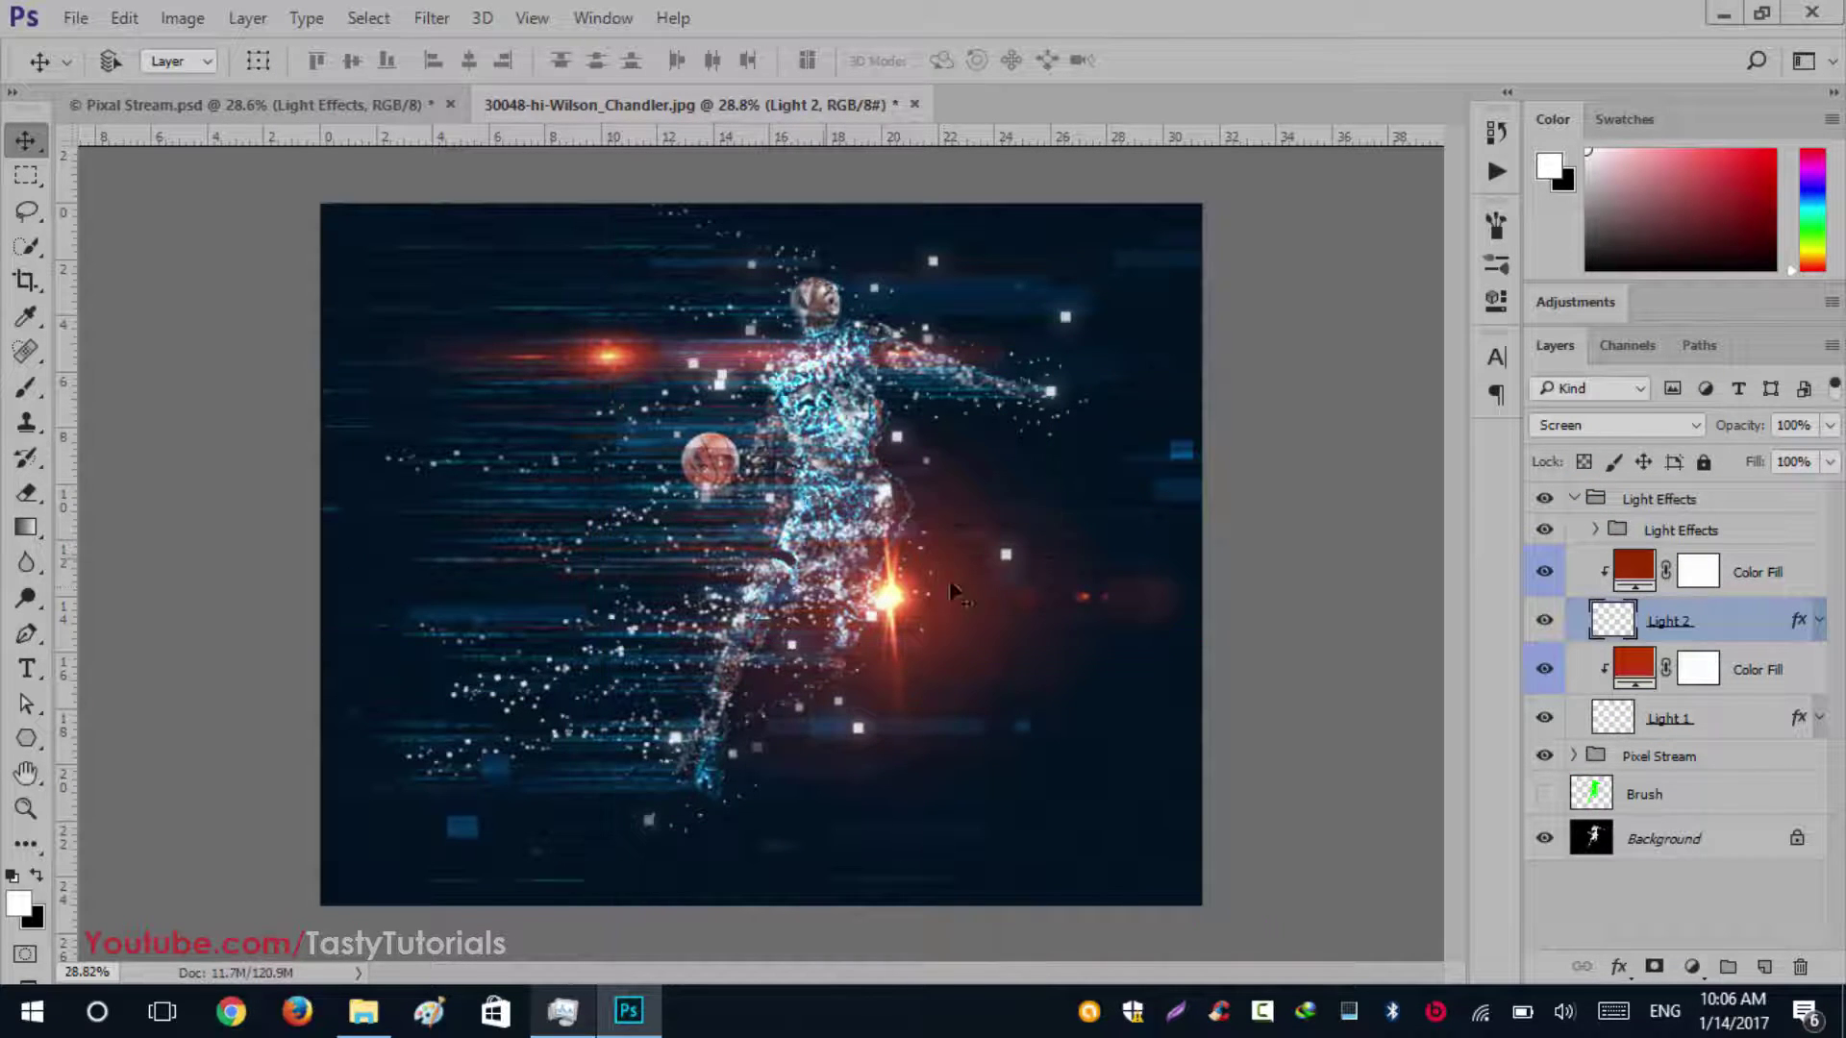
{"action": "left_click", "coordinate": [1637, 576]}
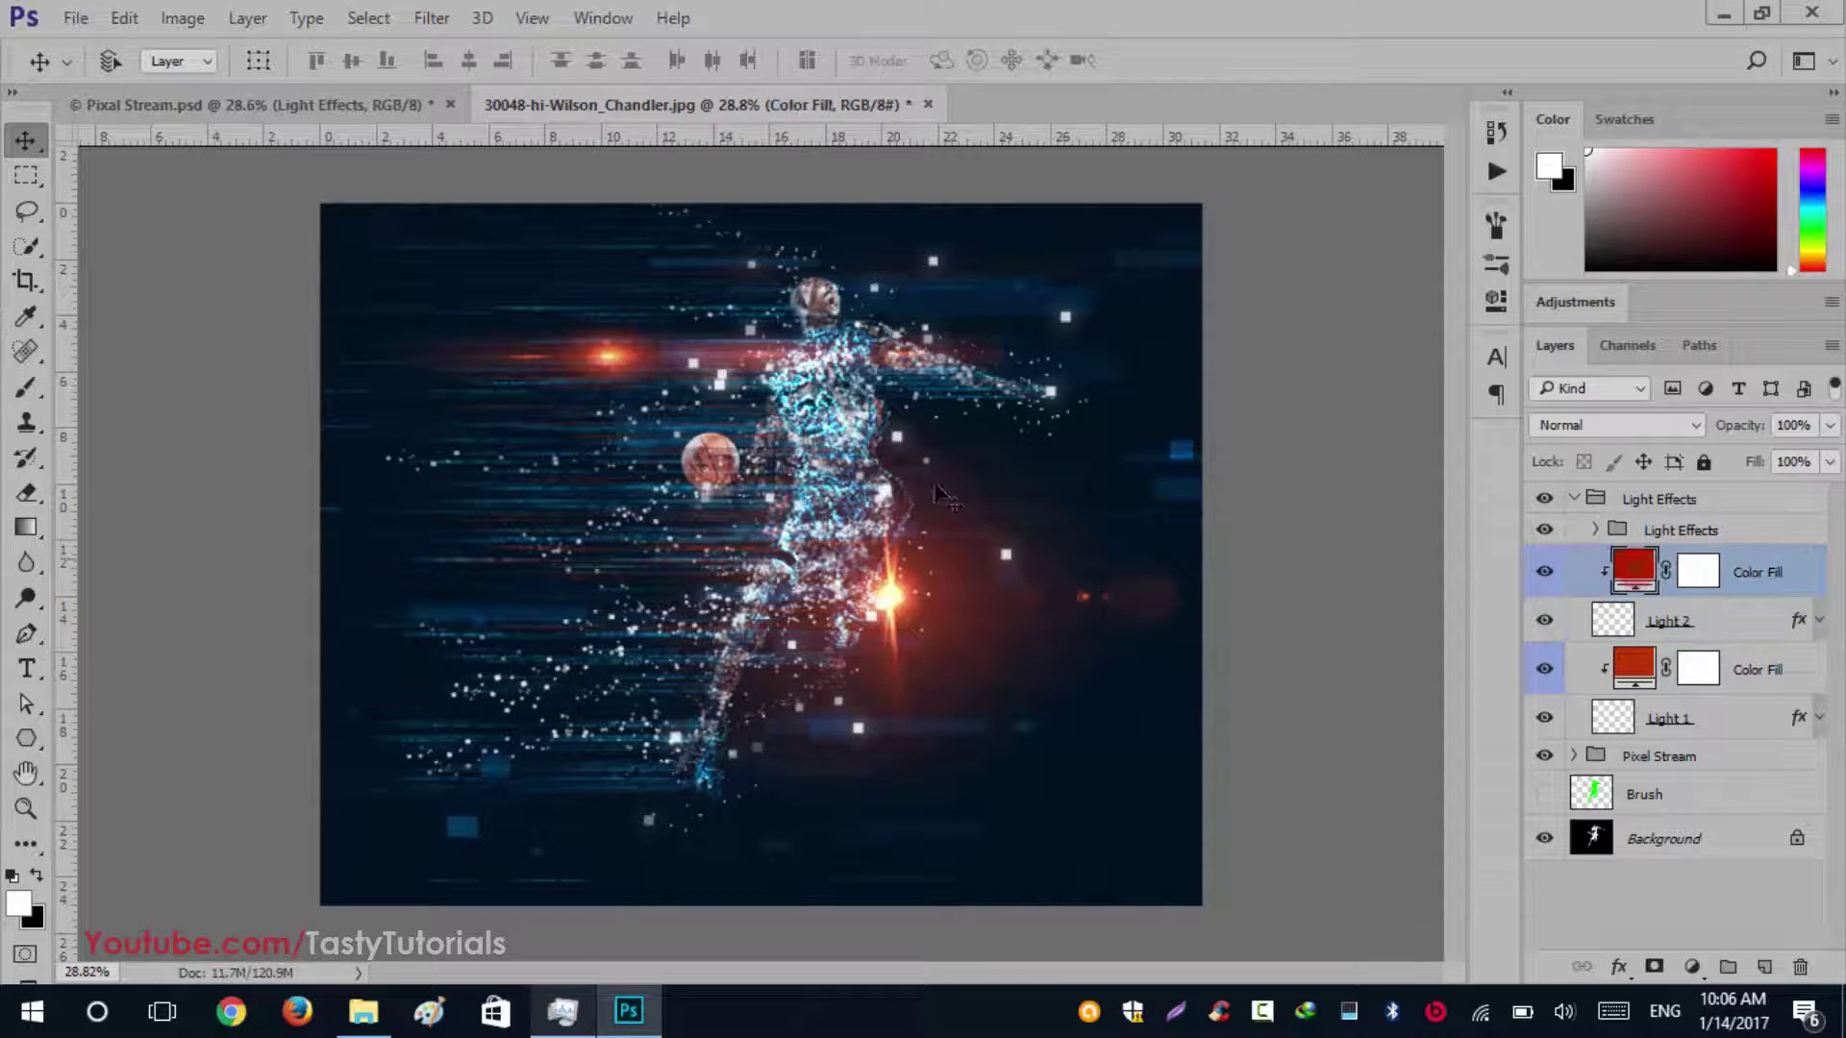
{"action": "left_click", "coordinate": [1748, 670]}
{"action": "left_click", "coordinate": [1727, 721]}
{"action": "left_click_drag", "start_coordinate": [913, 606], "coordinate": [834, 615]}
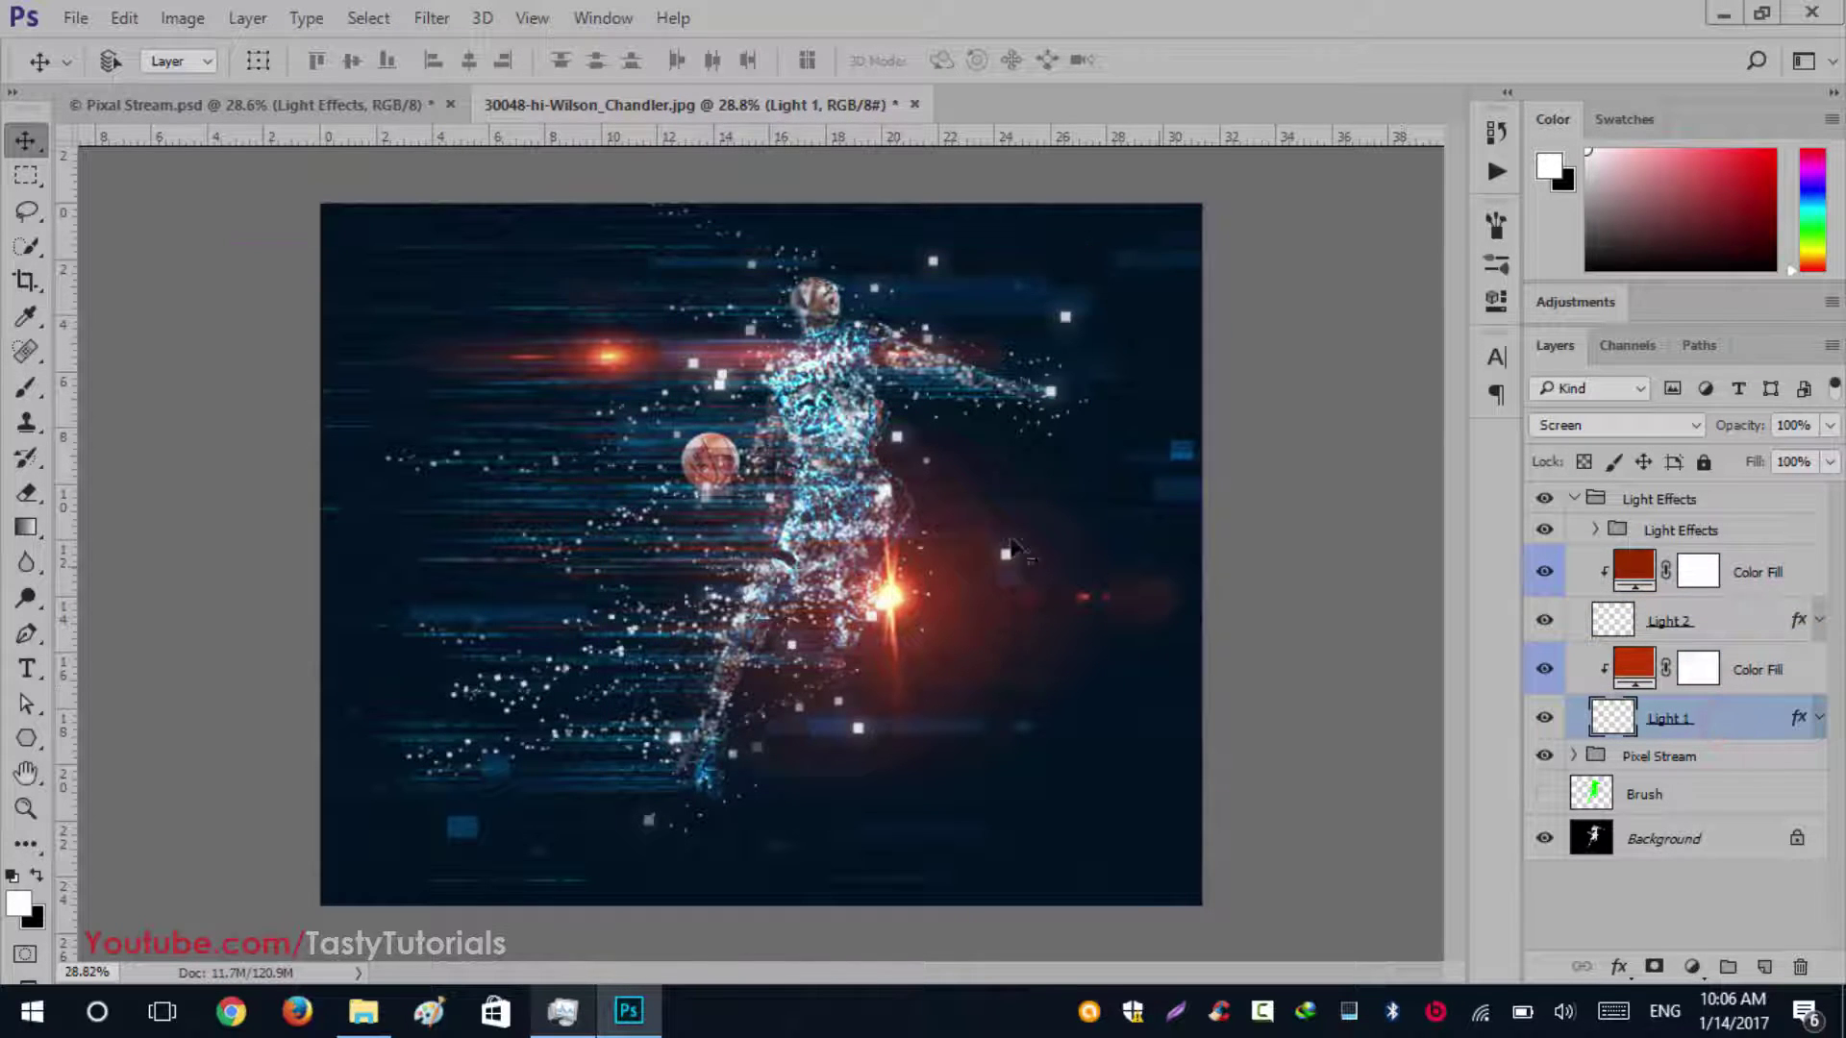
{"action": "left_click", "coordinate": [1574, 500]}
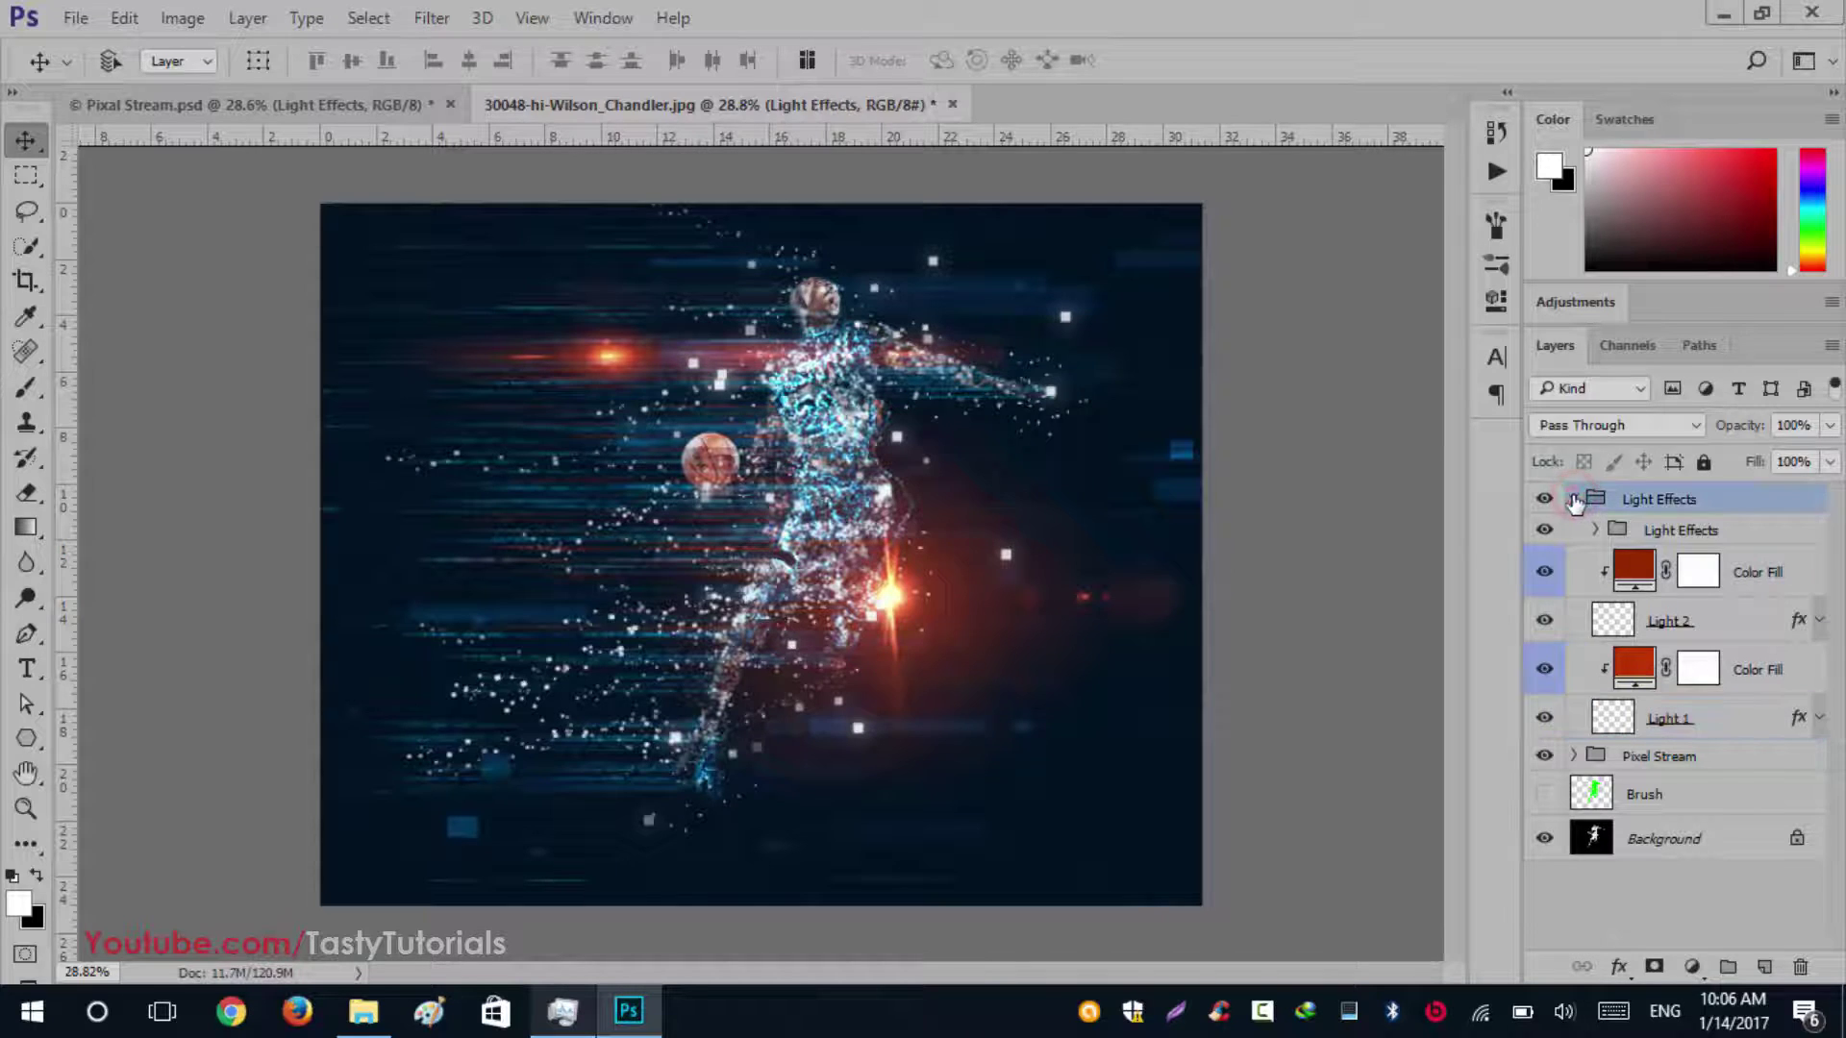
{"action": "left_click", "coordinate": [1574, 499]}
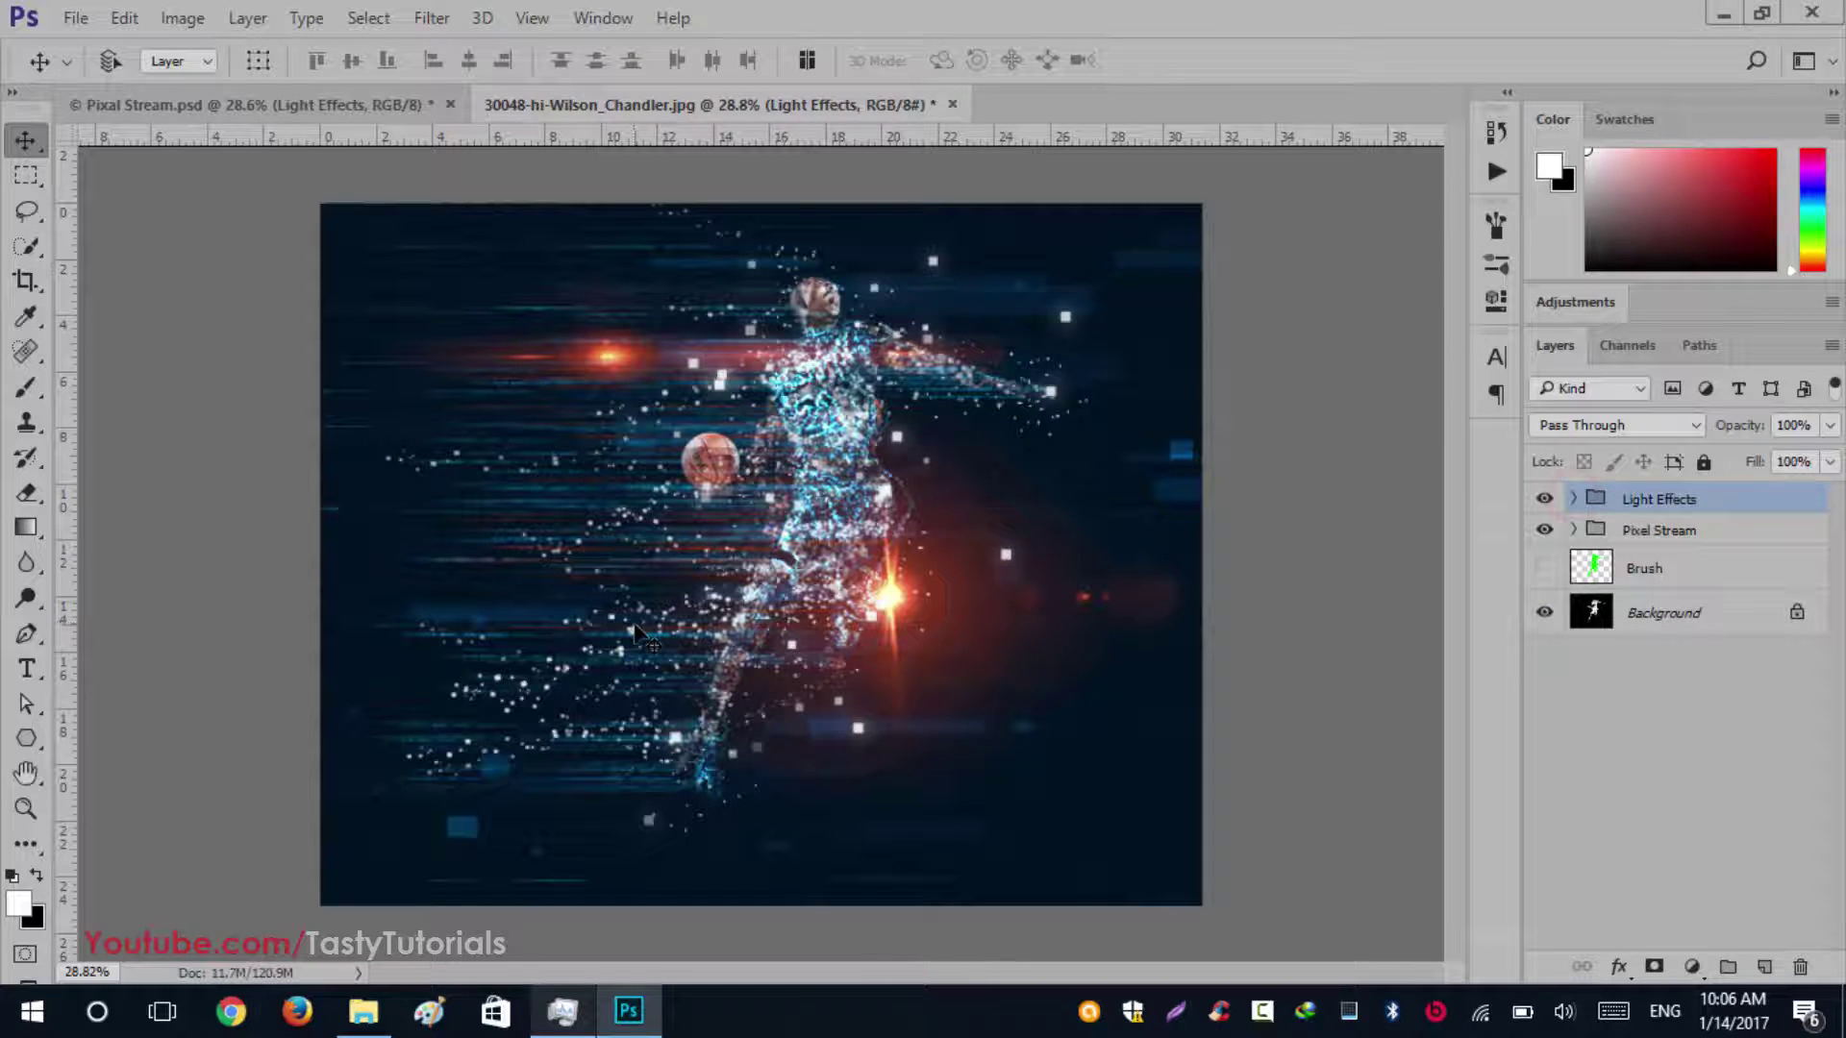